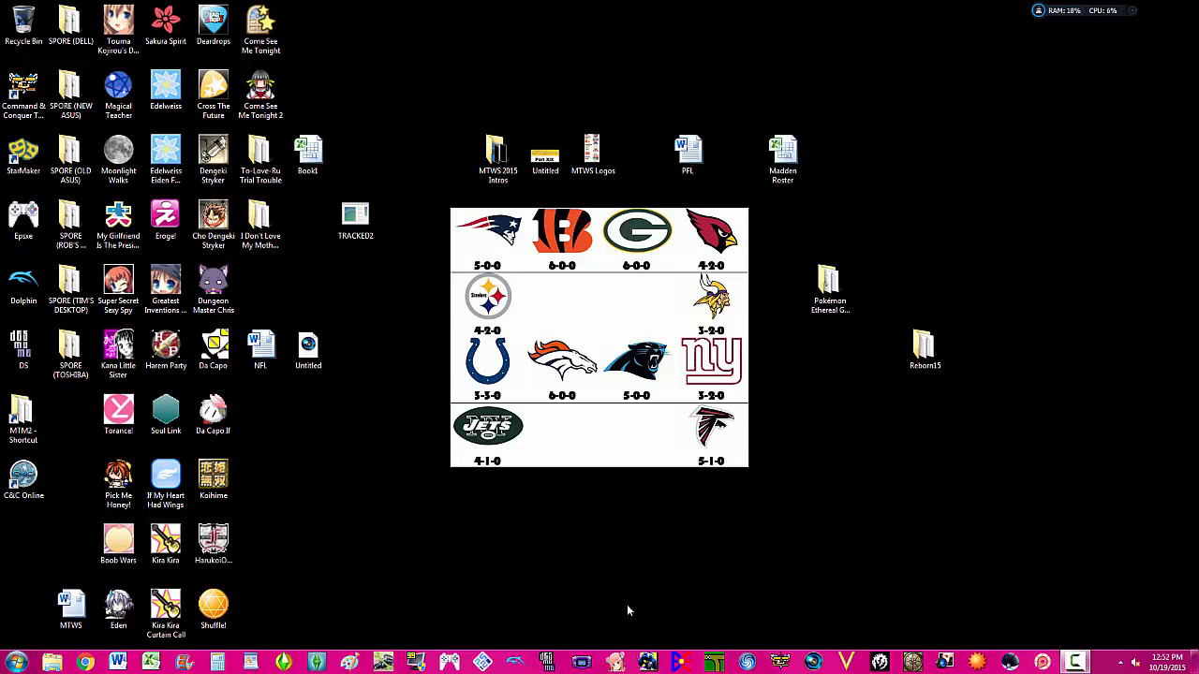
{"action": "left_click", "coordinate": [85, 662]}
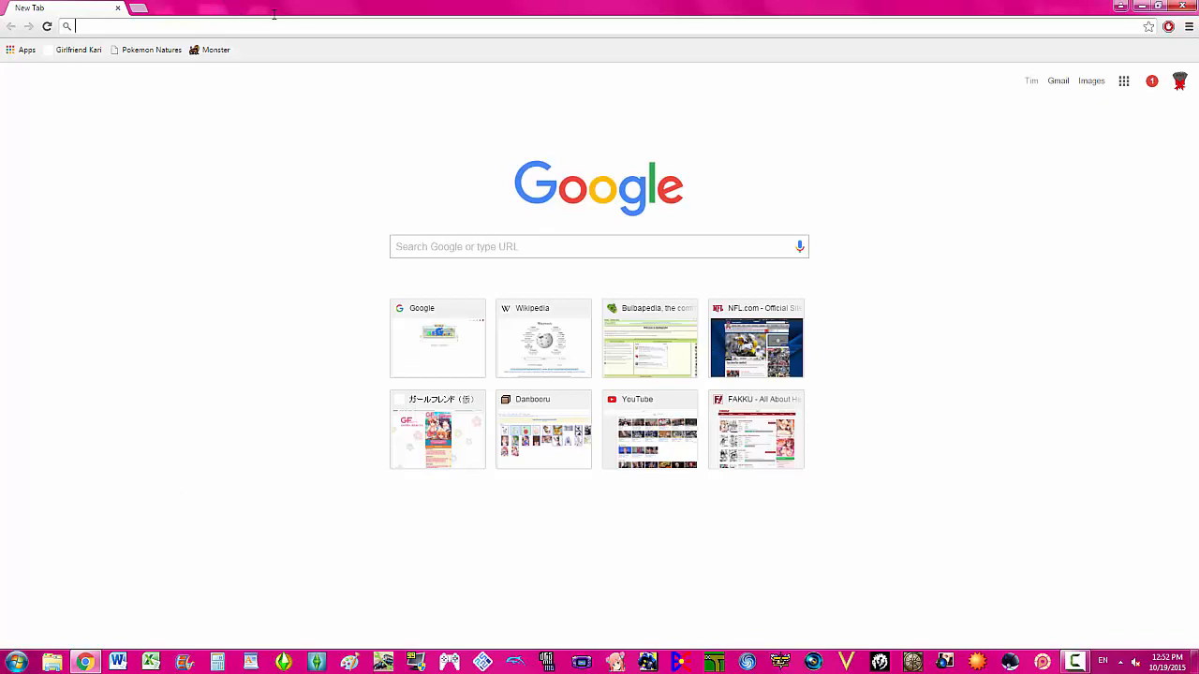
{"action": "type", "text": "mtm"}
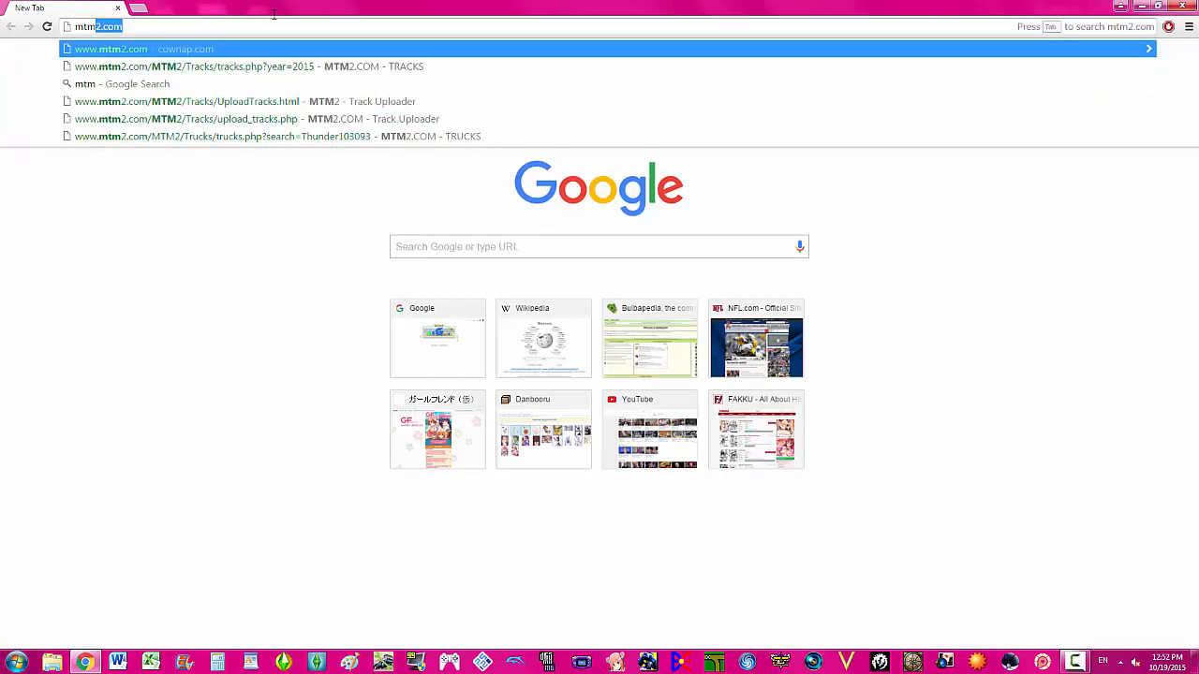
{"action": "key", "text": "Return"}
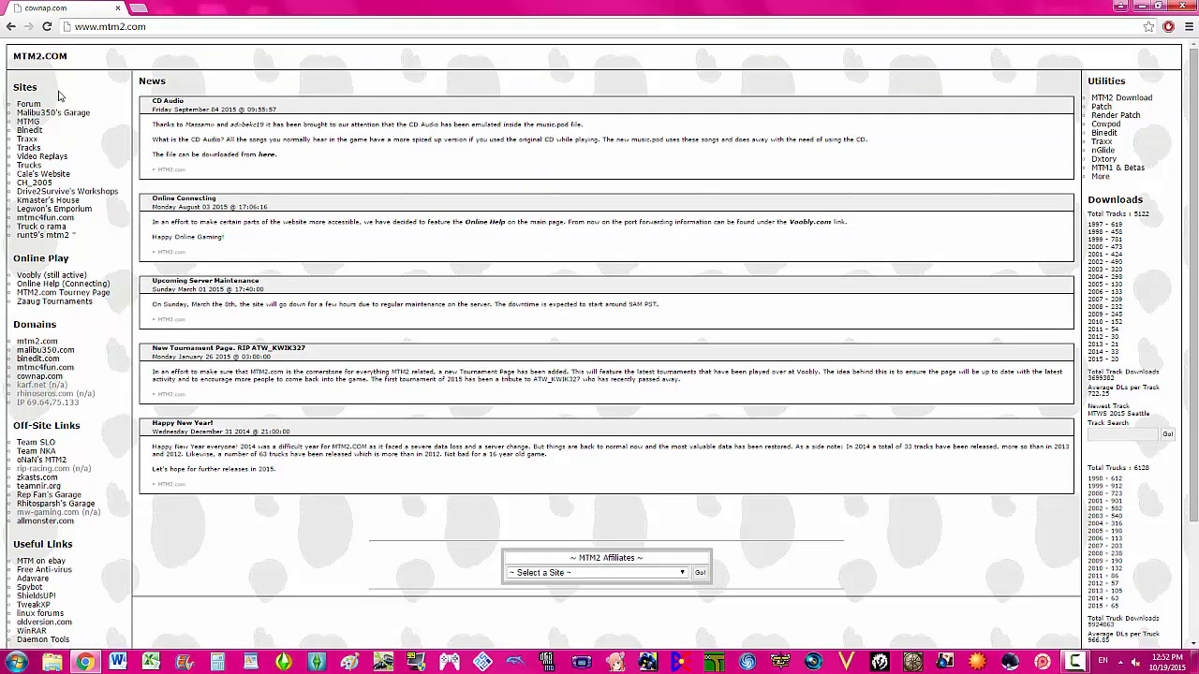
{"action": "left_click", "coordinate": [115, 7]}
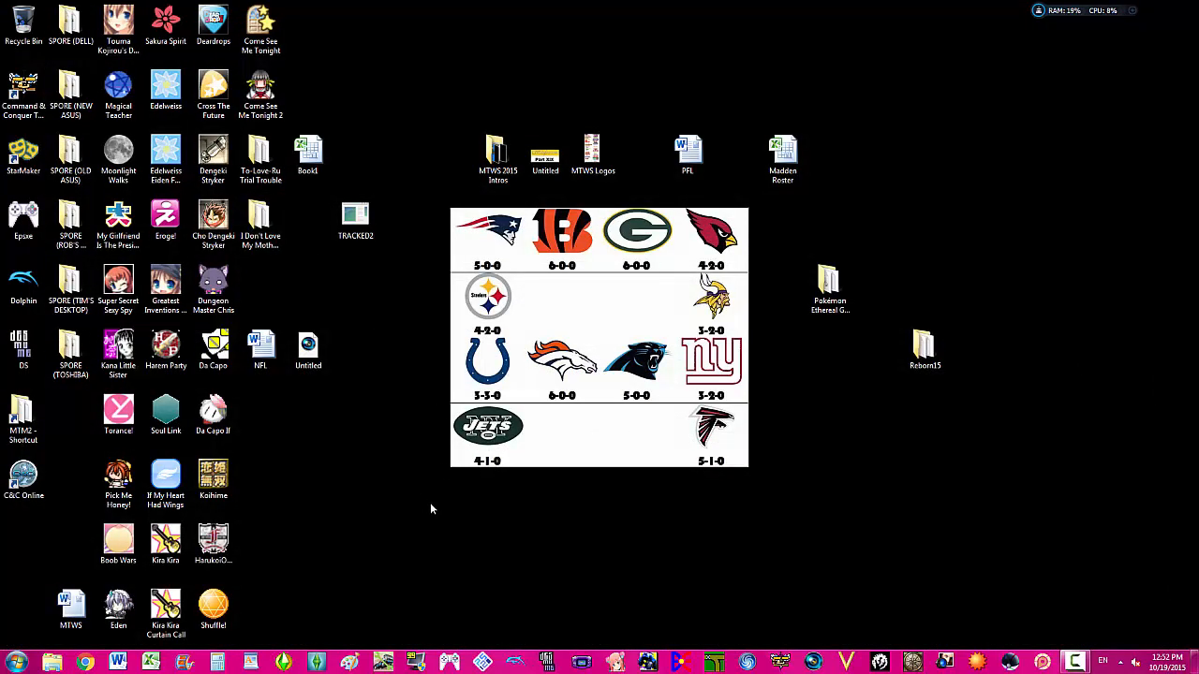
{"action": "right_click", "coordinate": [713, 662]}
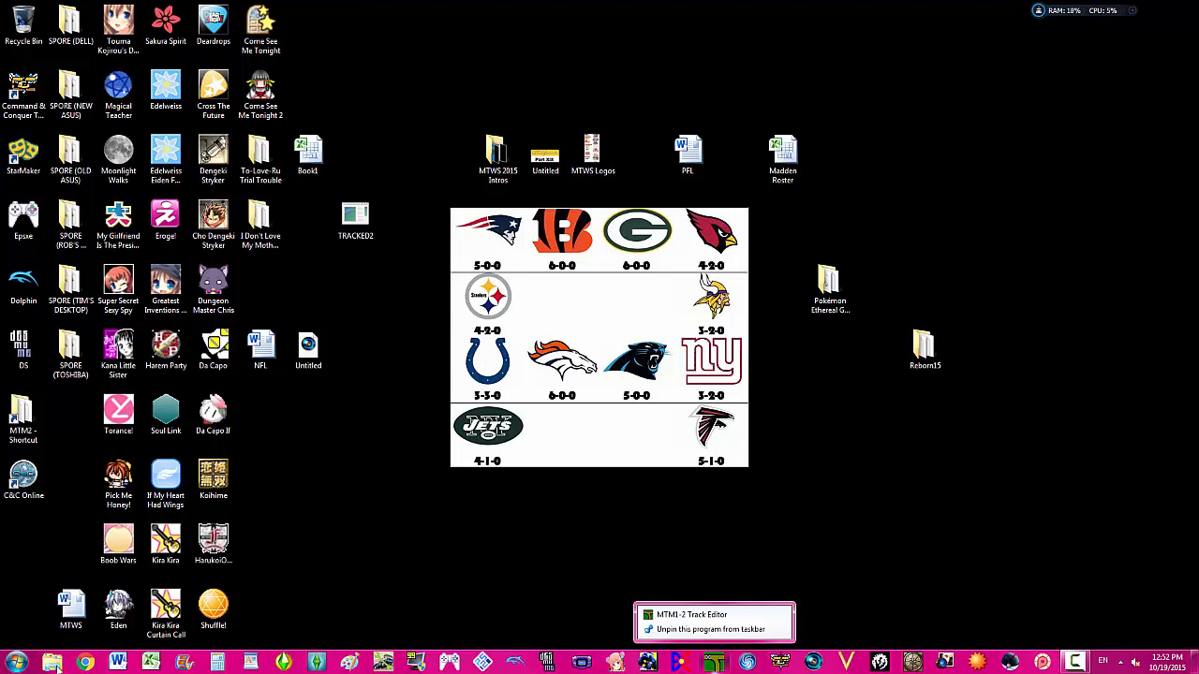
{"action": "left_click", "coordinate": [102, 646]}
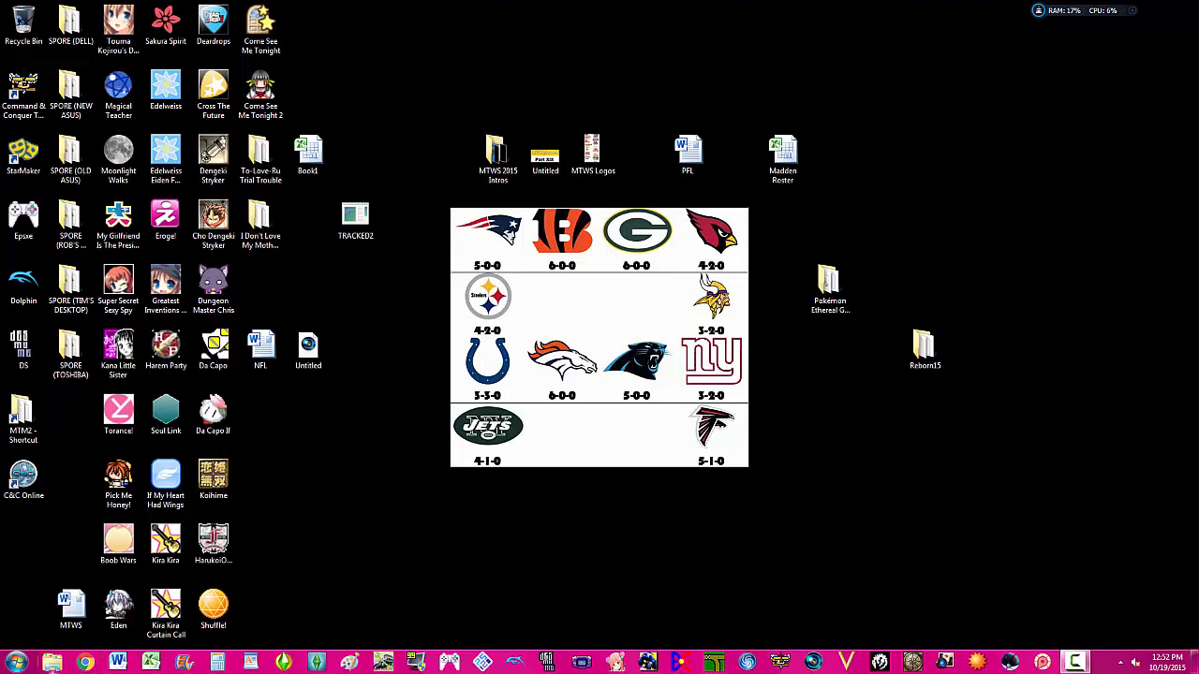
{"action": "left_click", "coordinate": [16, 662]}
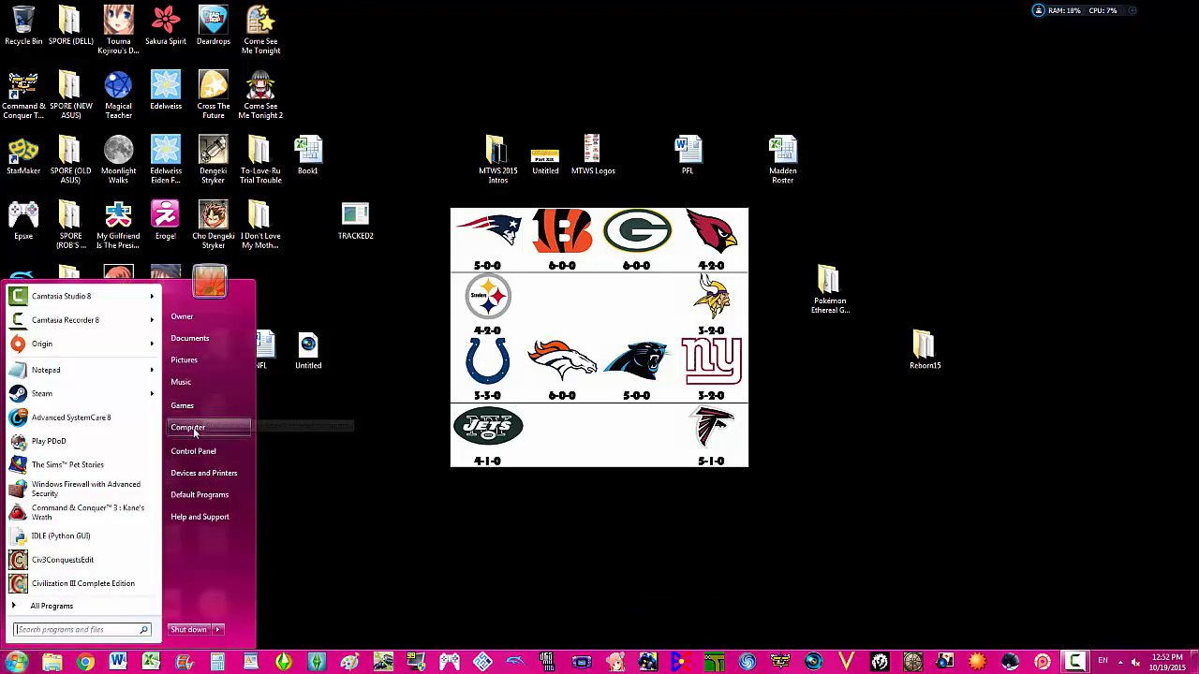
{"action": "left_click", "coordinate": [189, 428]}
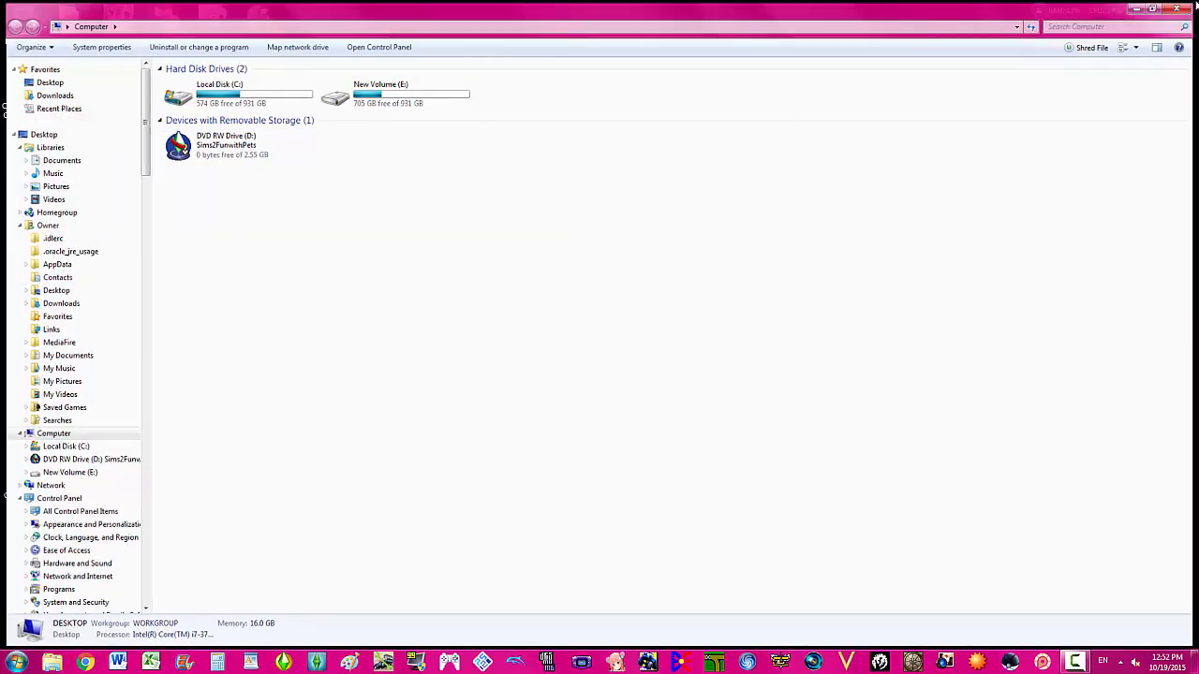
{"action": "left_click", "coordinate": [1178, 8]}
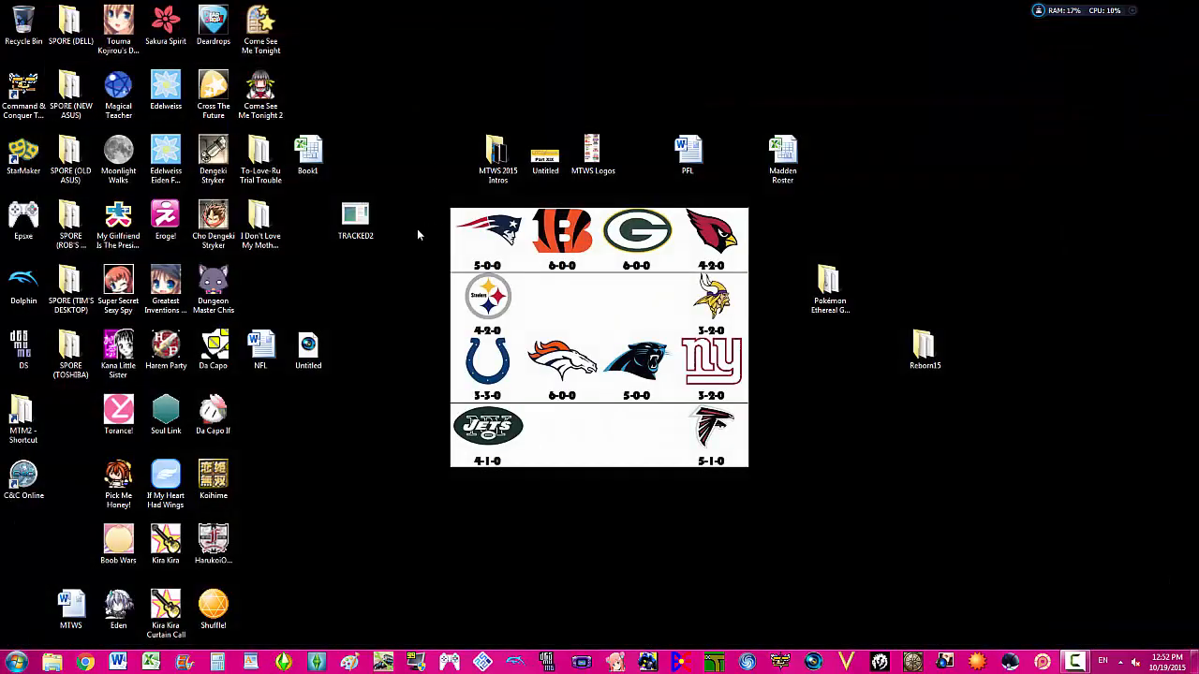
- Open the Traxx folder inside the MTM2 game folder's Utilites folder, starting from the desktop shortcut
{"action": "double_click", "coordinate": [29, 414]}
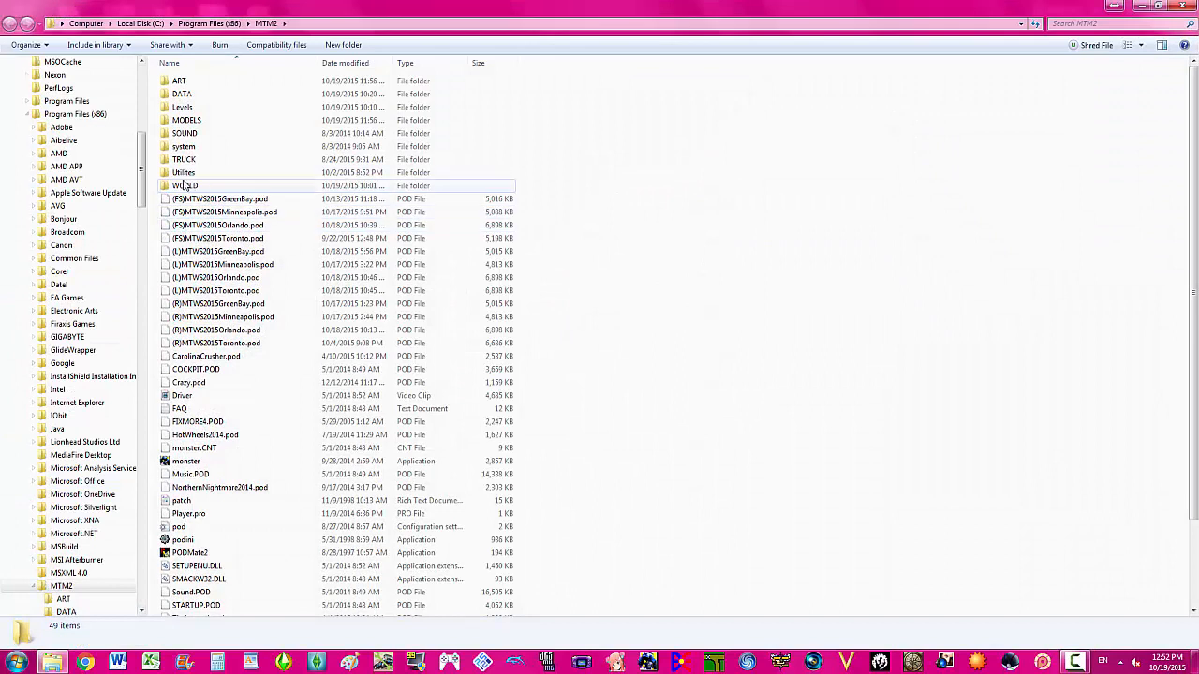
{"action": "double_click", "coordinate": [183, 172]}
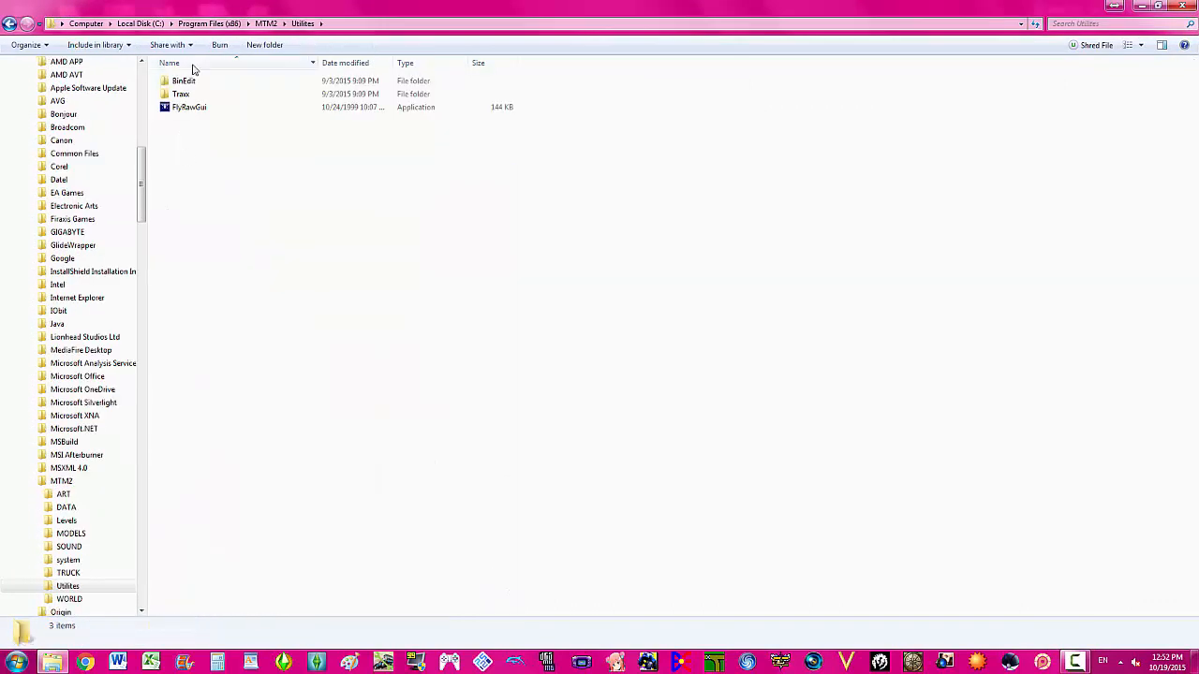
{"action": "double_click", "coordinate": [191, 94]}
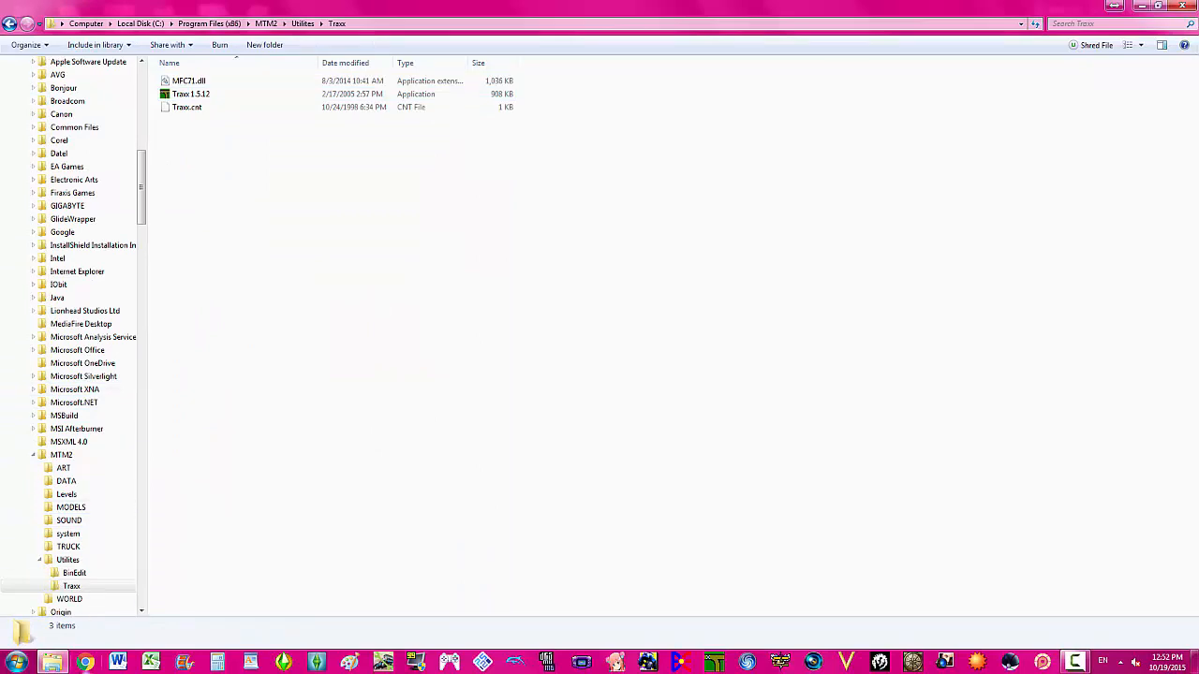
- Go to mtm2.com in Chrome, view its Traxx home page, and return to the main page
{"action": "left_click", "coordinate": [84, 662]}
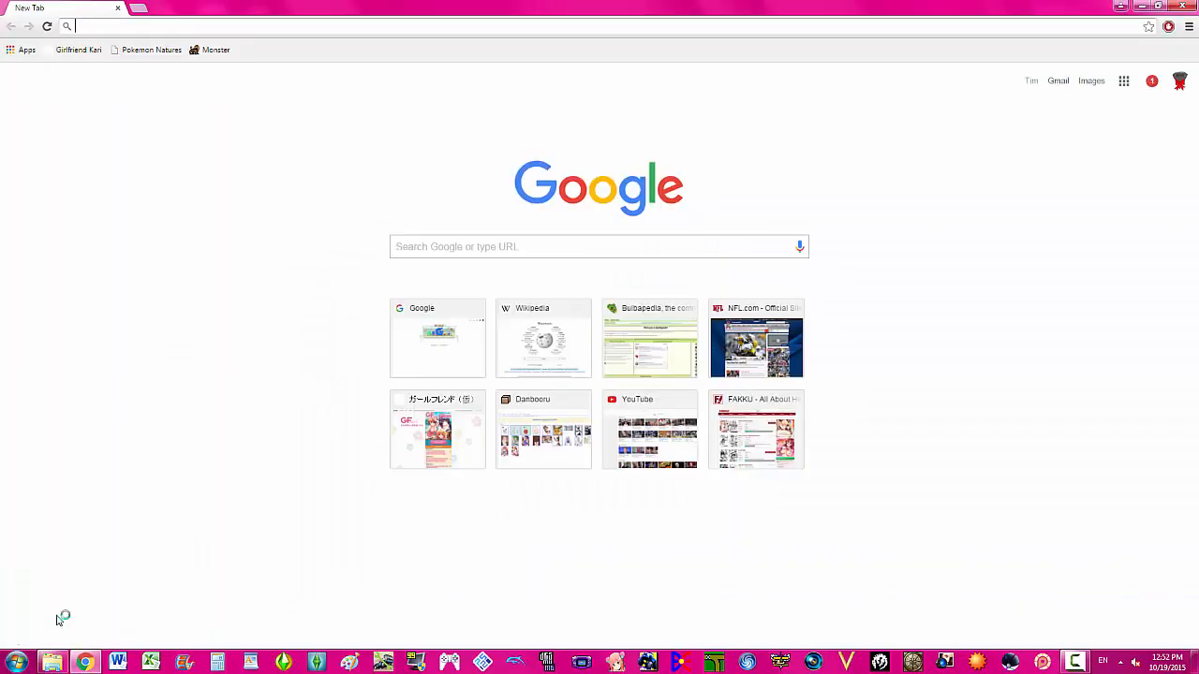
{"action": "type", "text": "mtm"}
{"action": "key", "text": "Return"}
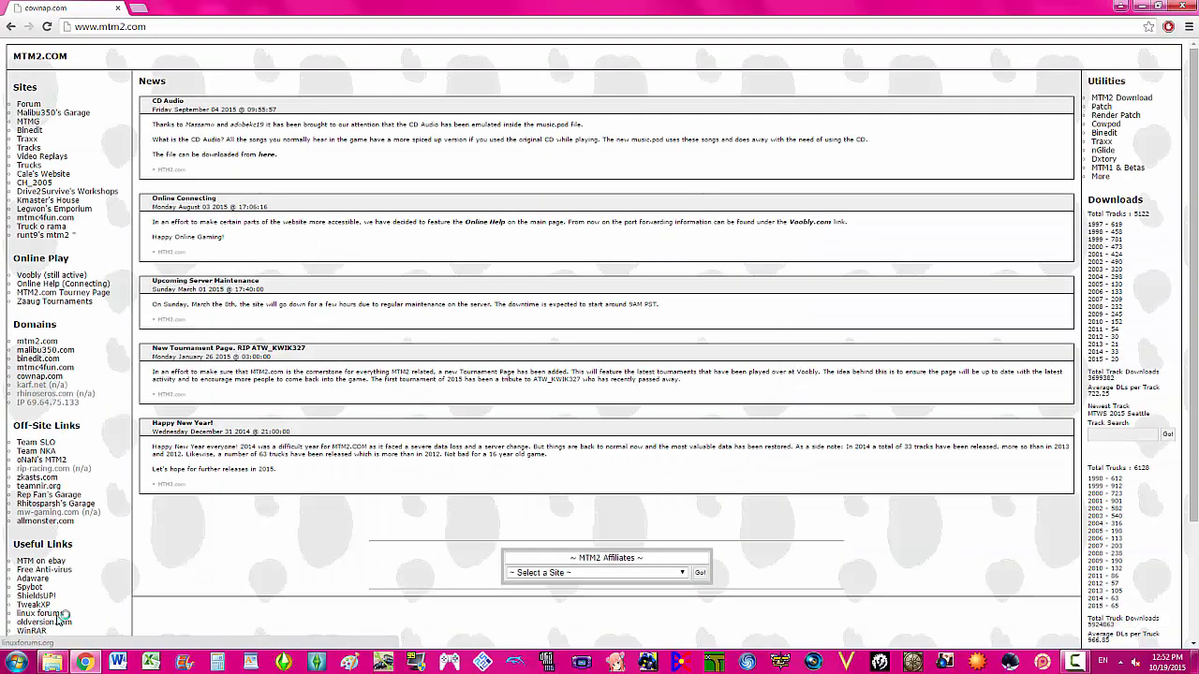
{"action": "left_click", "coordinate": [27, 139]}
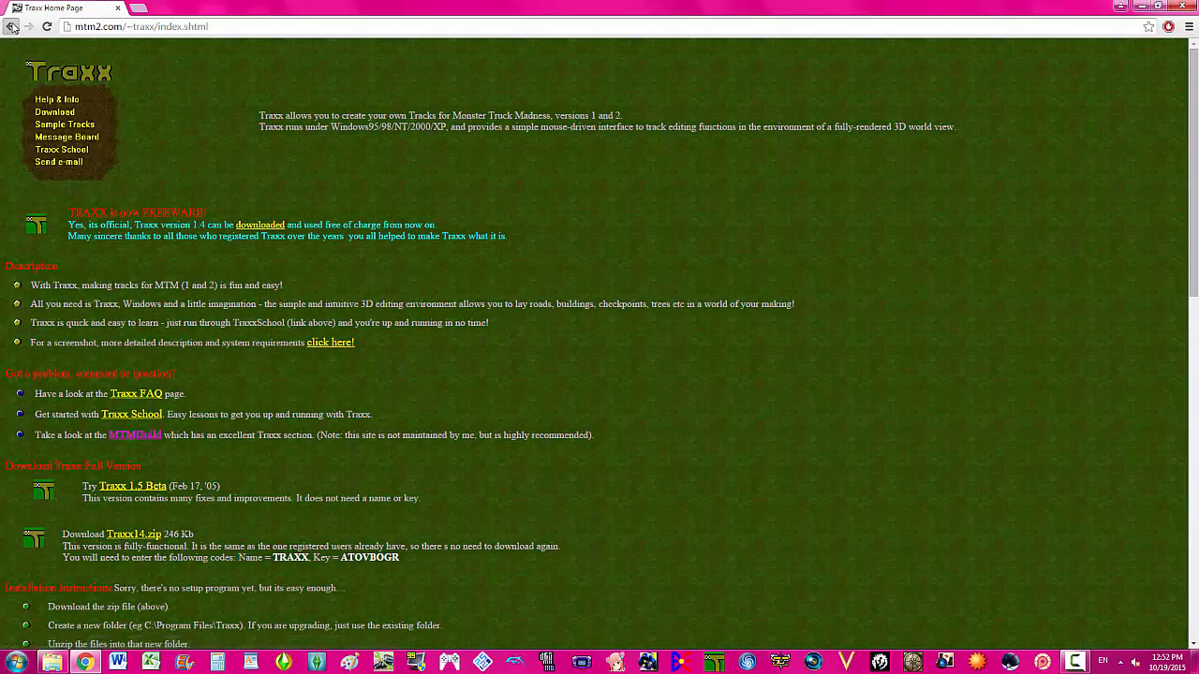
{"action": "left_click", "coordinate": [11, 27]}
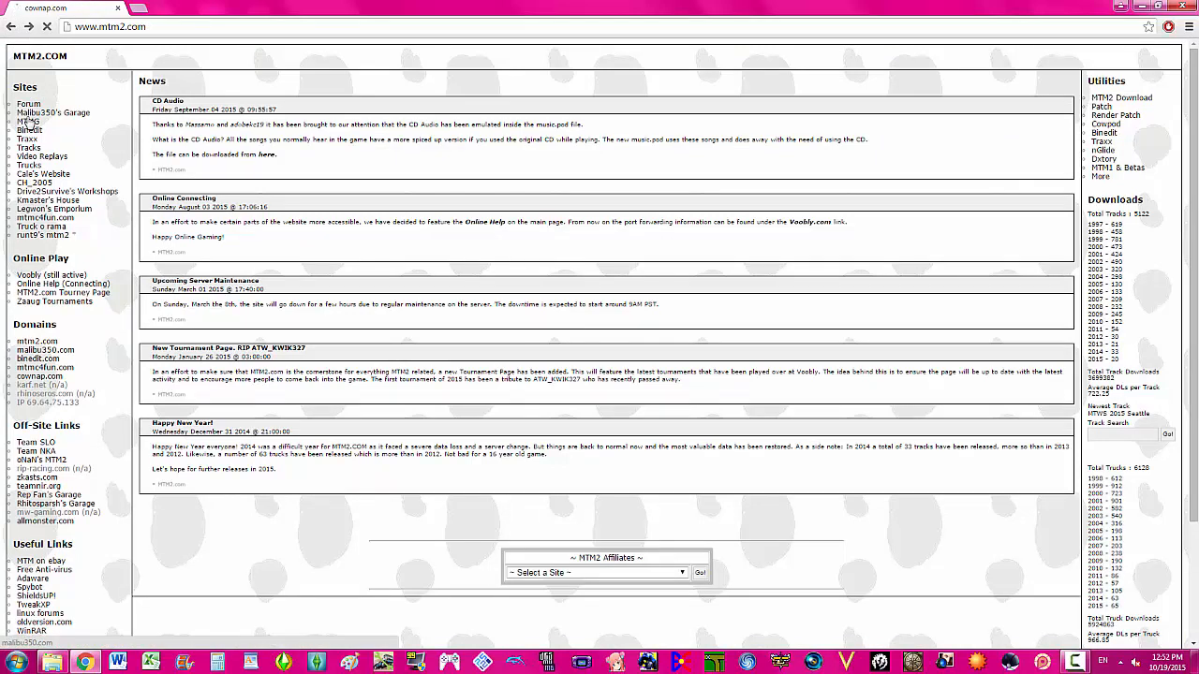
- Open the Monster Truck Madness Guild site's Utilities download page and find the Traxx versions in the list
{"action": "left_click", "coordinate": [28, 113]}
{"action": "left_click", "coordinate": [12, 27]}
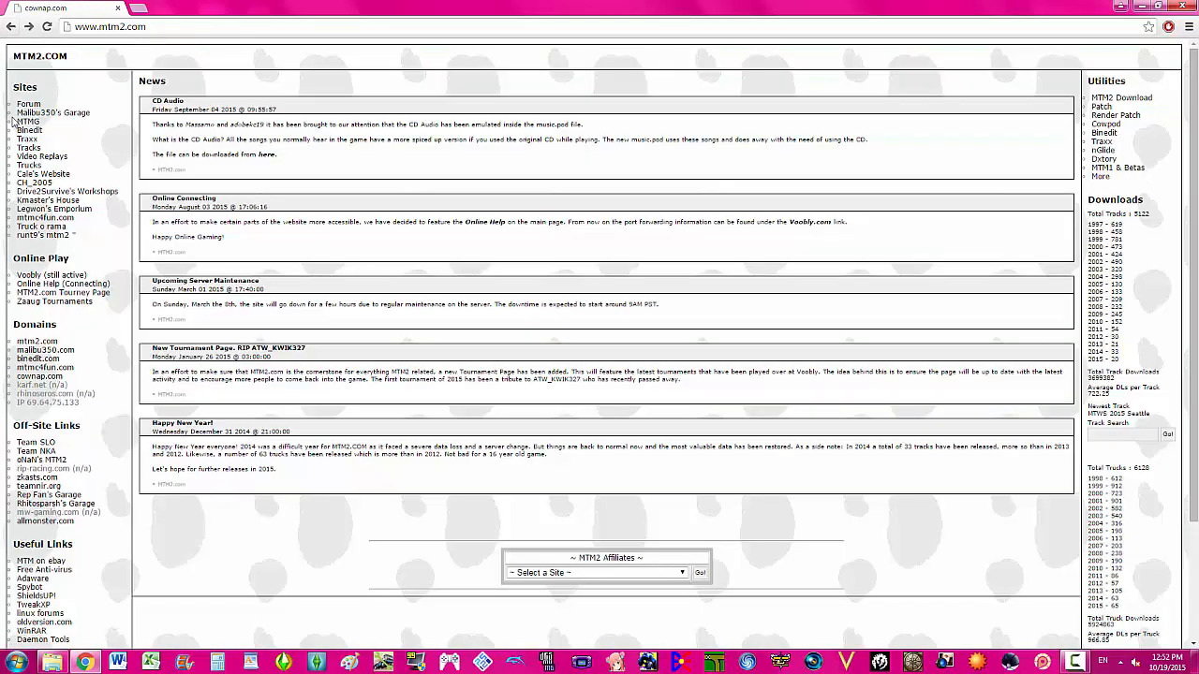
{"action": "left_click", "coordinate": [23, 122]}
{"action": "mouse_move", "coordinate": [39, 52]}
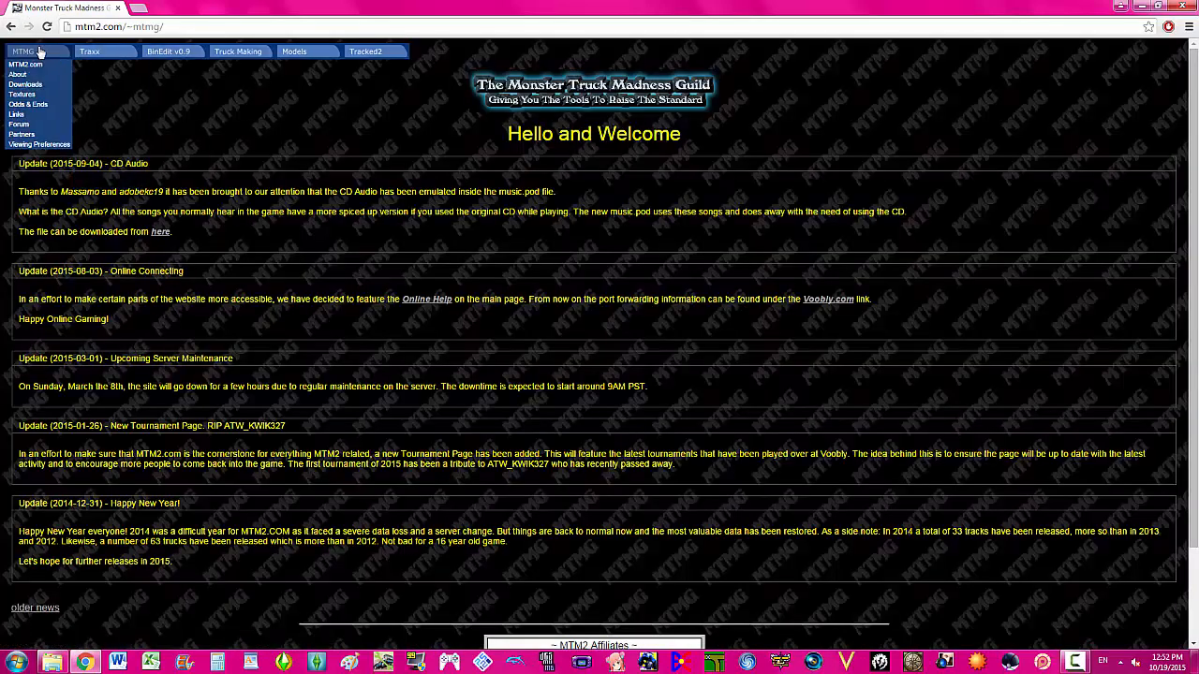
{"action": "mouse_move", "coordinate": [54, 127]}
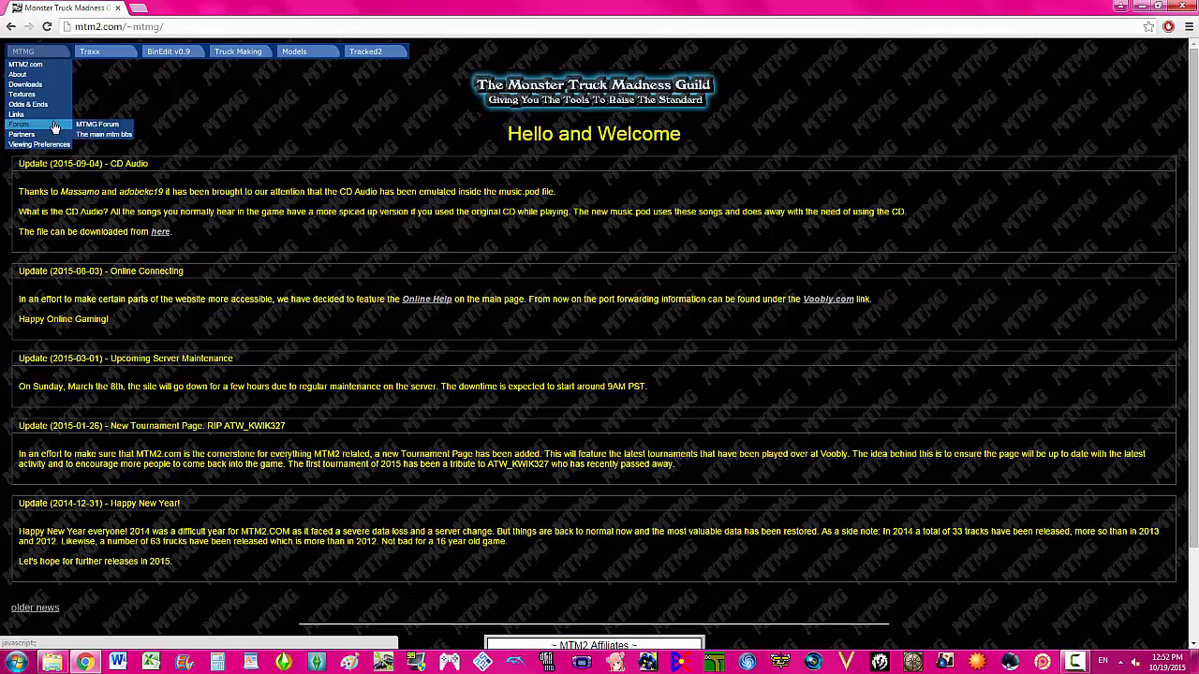
{"action": "mouse_move", "coordinate": [54, 99]}
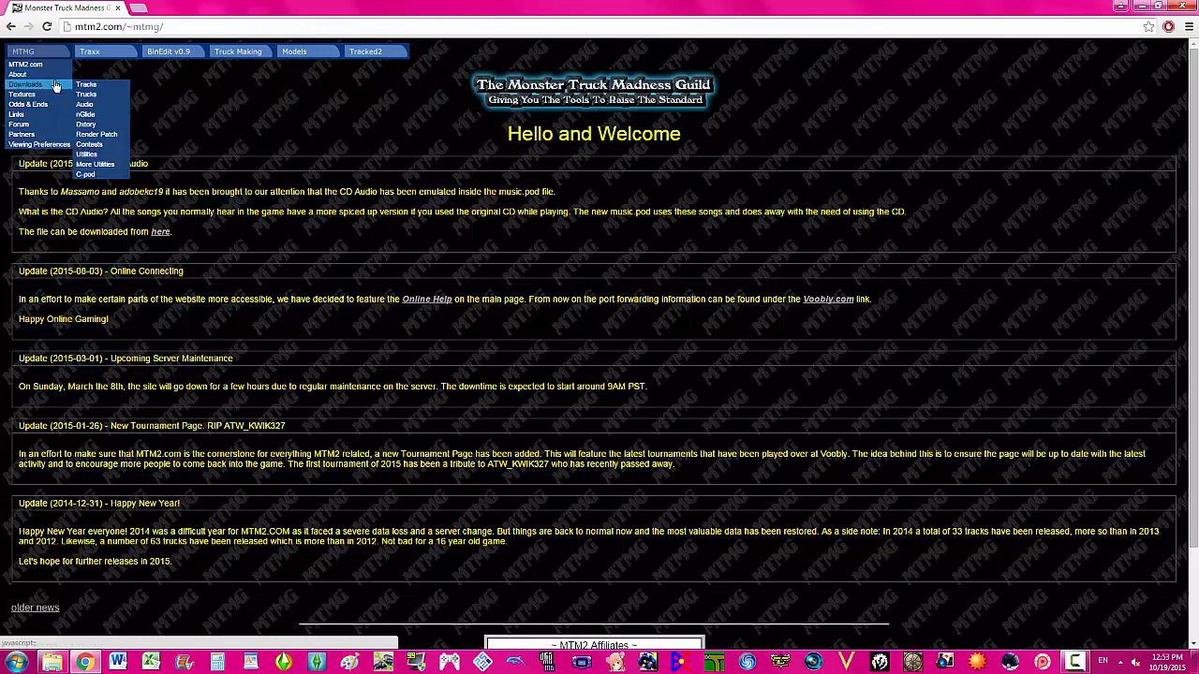
{"action": "left_click", "coordinate": [86, 154]}
{"action": "scroll", "coordinate": [417, 295], "scroll_direction": "down", "scroll_amount": 5}
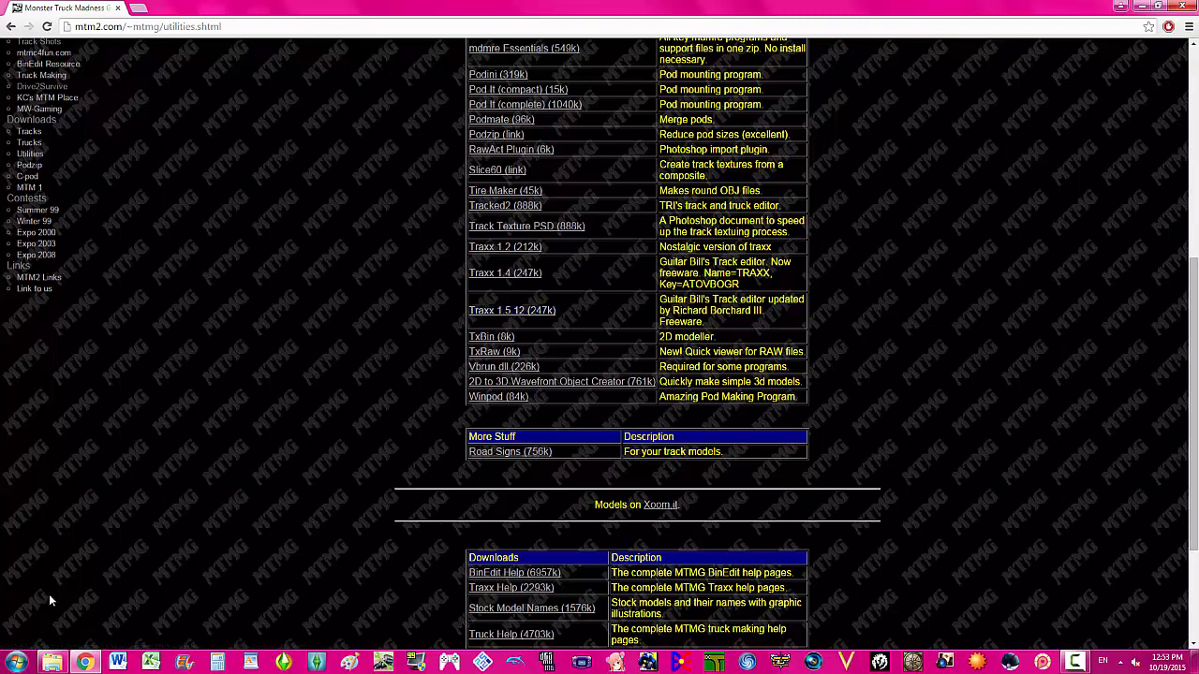
- Locate MFC71.dll in the local Traxx folder and find the MFC dlls download on the guild's Utilities page
{"action": "left_click", "coordinate": [50, 663]}
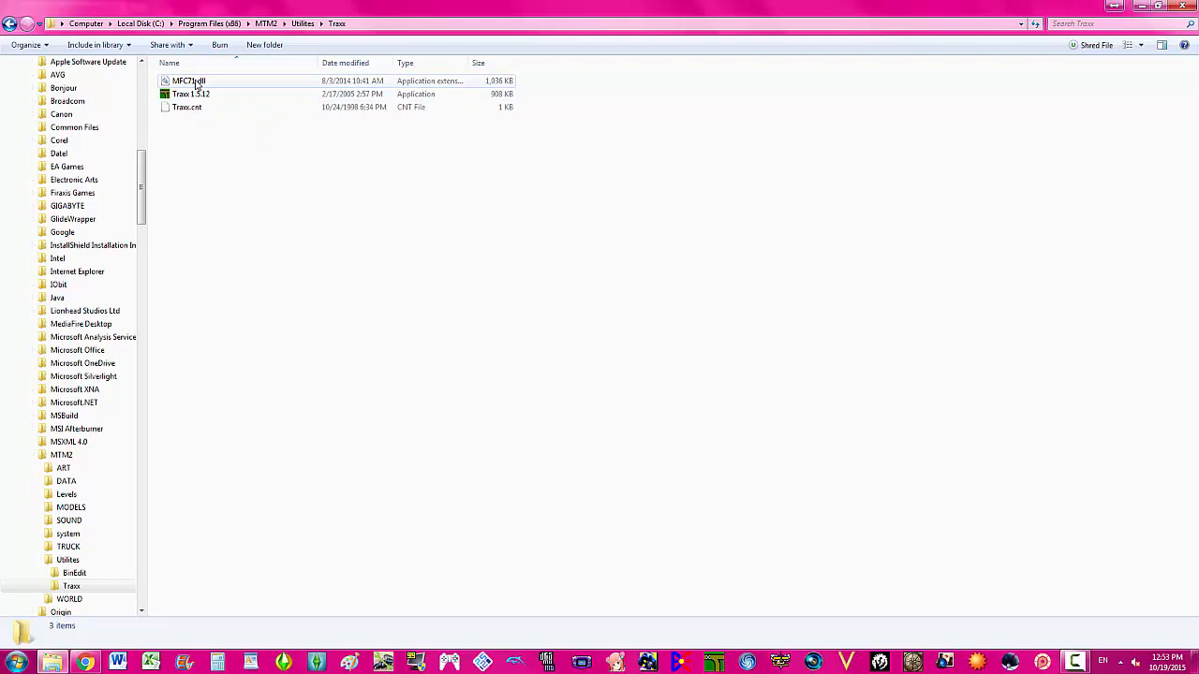
{"action": "left_click", "coordinate": [224, 85]}
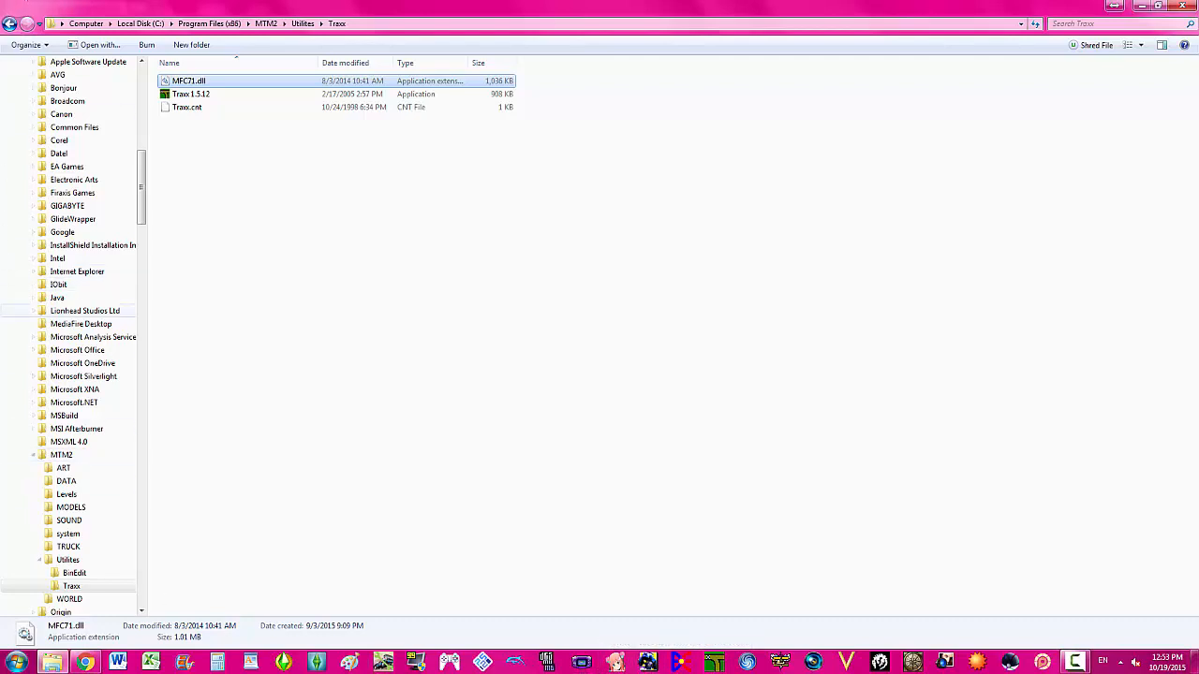
{"action": "left_click", "coordinate": [84, 662]}
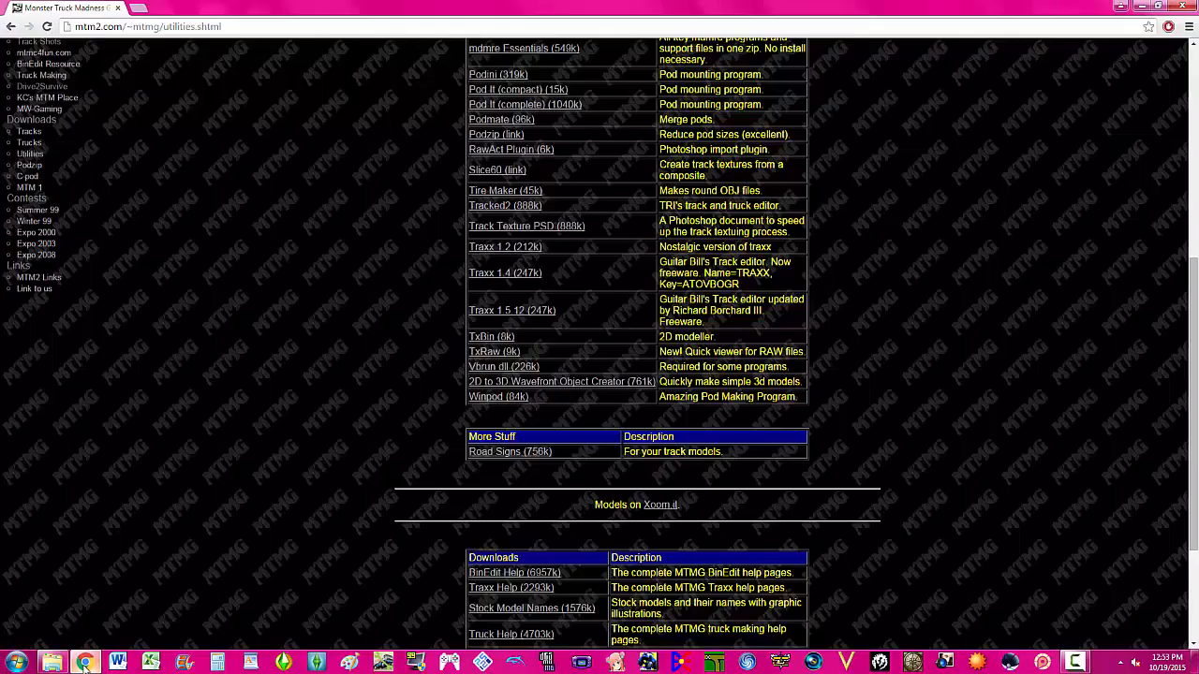
{"action": "scroll", "coordinate": [316, 365], "scroll_direction": "up", "scroll_amount": 2}
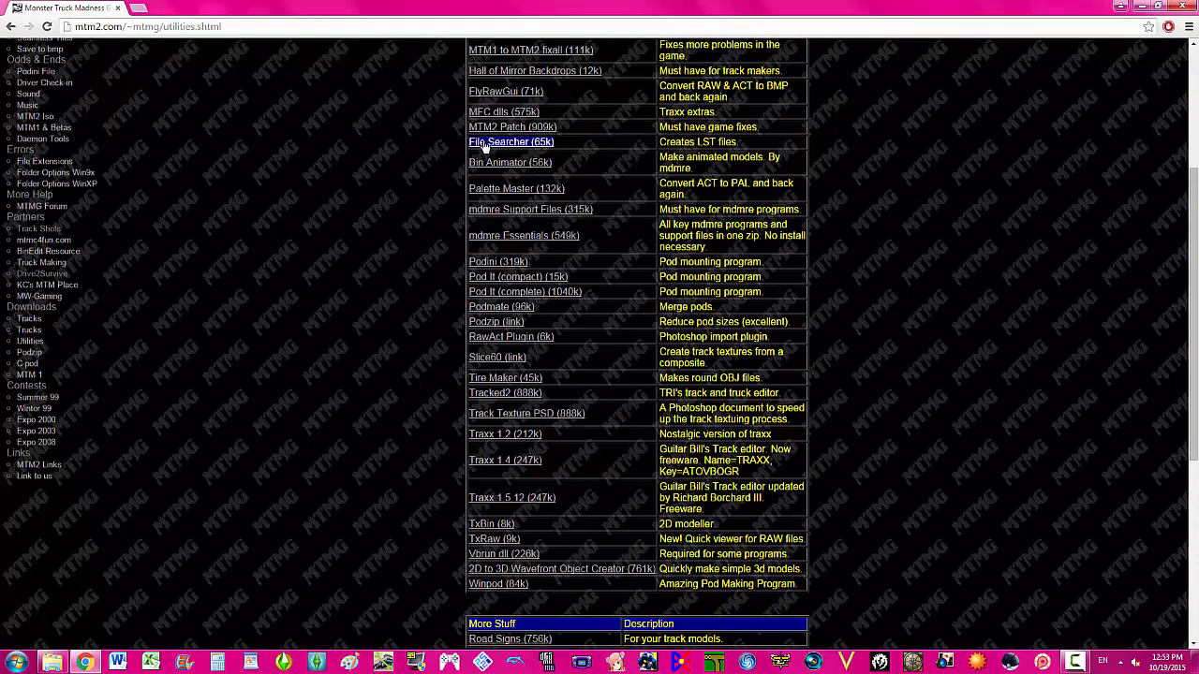
{"action": "scroll", "coordinate": [448, 141], "scroll_direction": "up", "scroll_amount": 3}
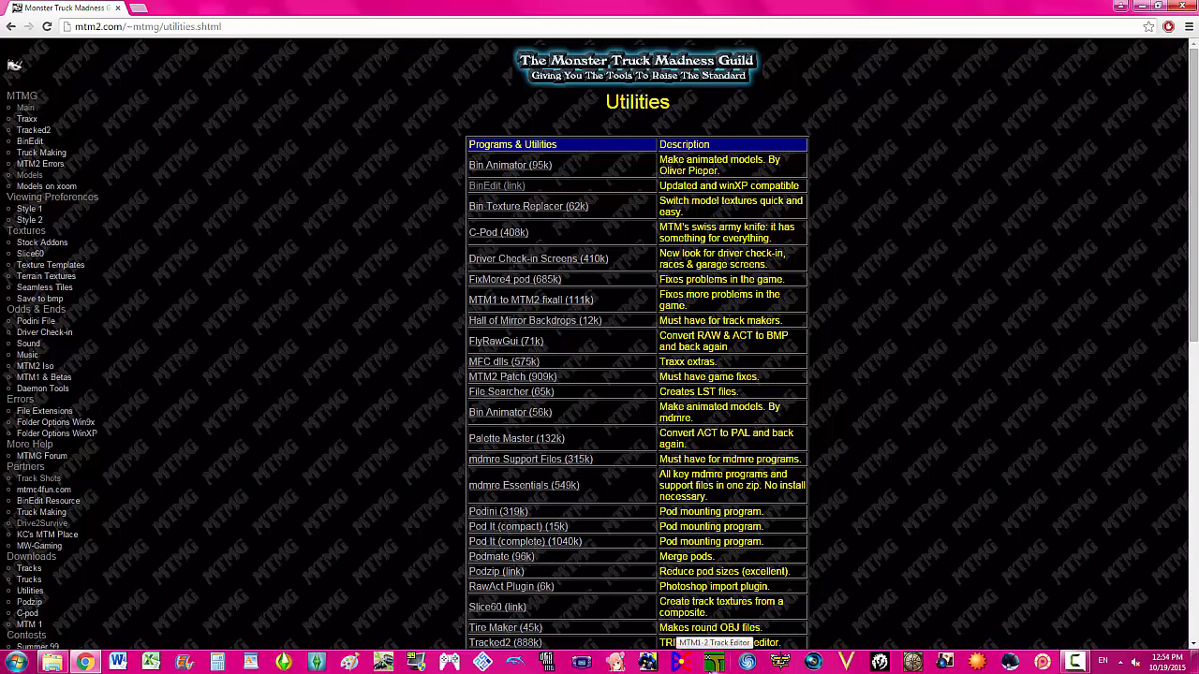
- Launch the Traxx editor and view the SIT files offered for cloning a TrackEd track, without choosing one
{"action": "left_click", "coordinate": [714, 662]}
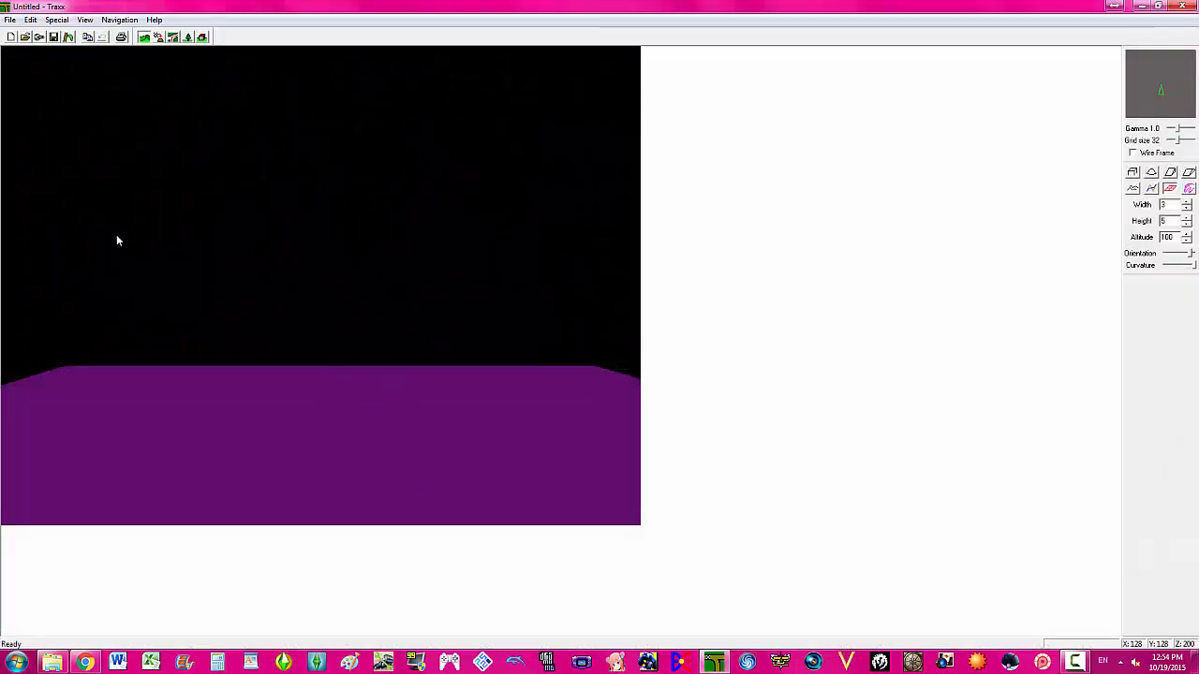
{"action": "left_click", "coordinate": [8, 20]}
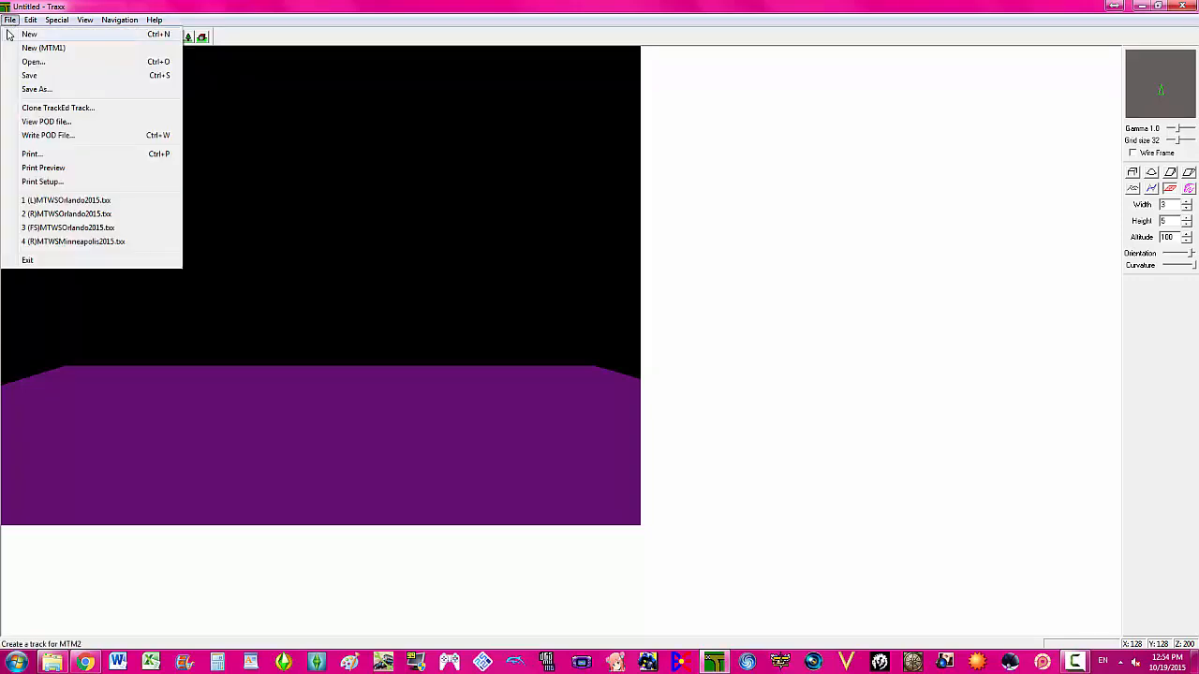
{"action": "left_click", "coordinate": [33, 108]}
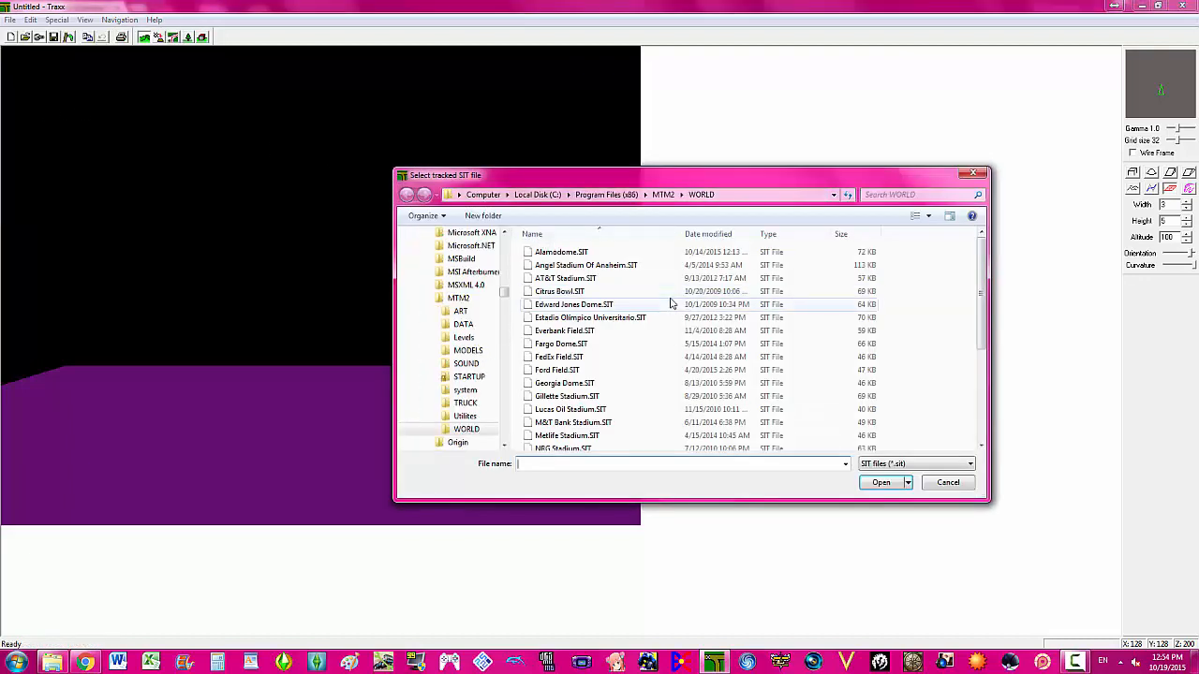
{"action": "left_click", "coordinate": [936, 483]}
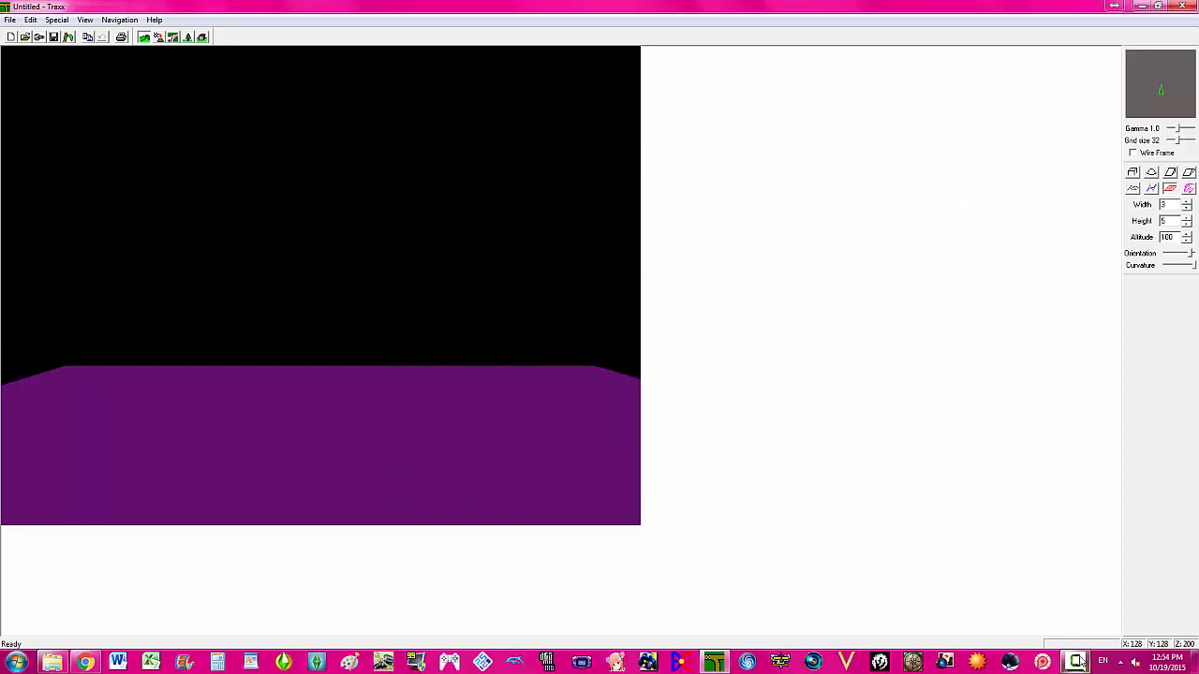
{"action": "left_click", "coordinate": [1076, 662]}
{"action": "left_click", "coordinate": [1140, 607]}
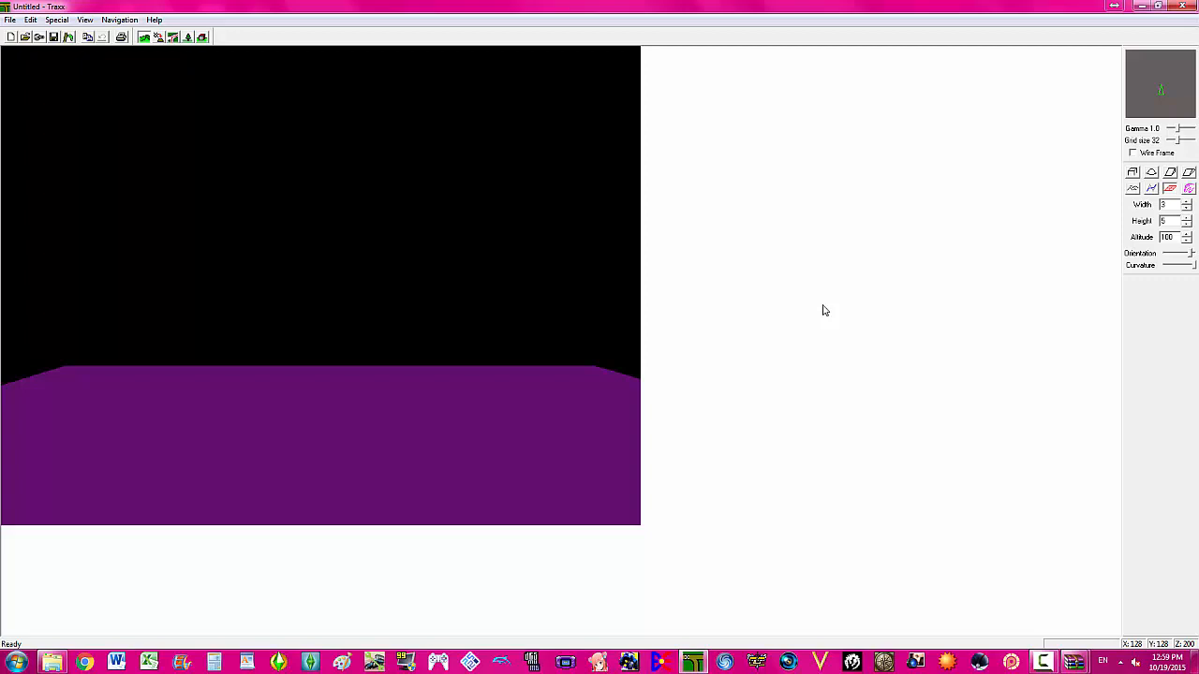
- Look through the POD files in the MTM2 game folder, and return to Traxx
{"action": "left_click", "coordinate": [9, 20]}
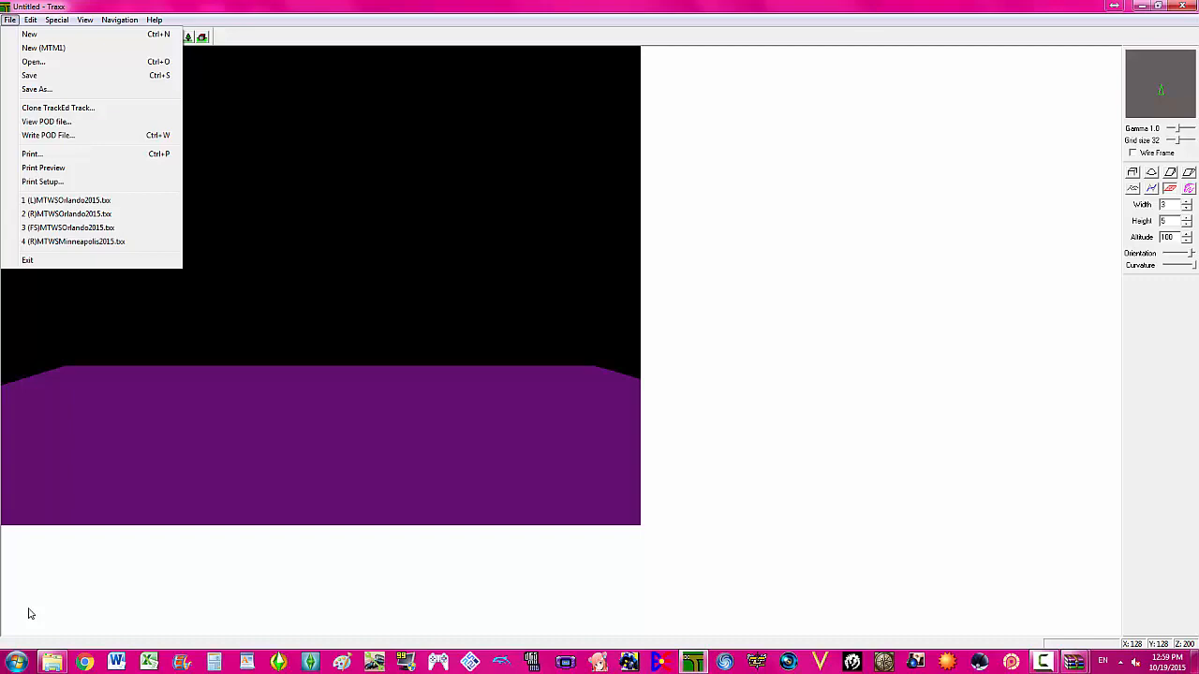
{"action": "left_click", "coordinate": [8, 18]}
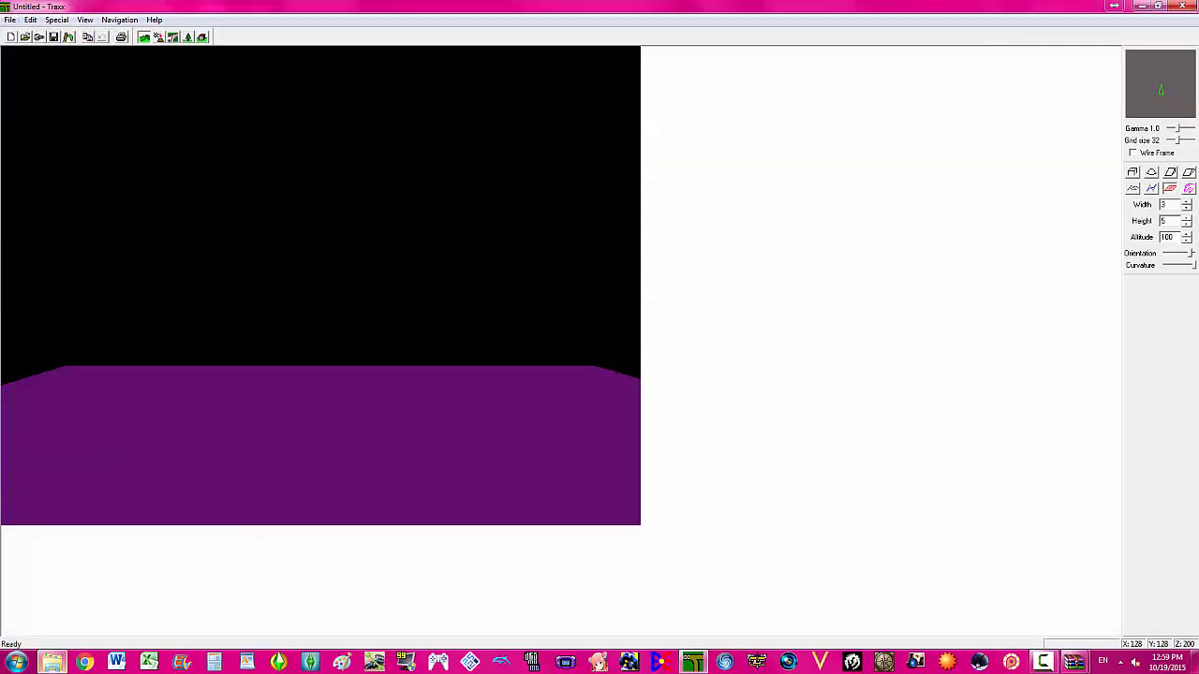
{"action": "left_click", "coordinate": [52, 662]}
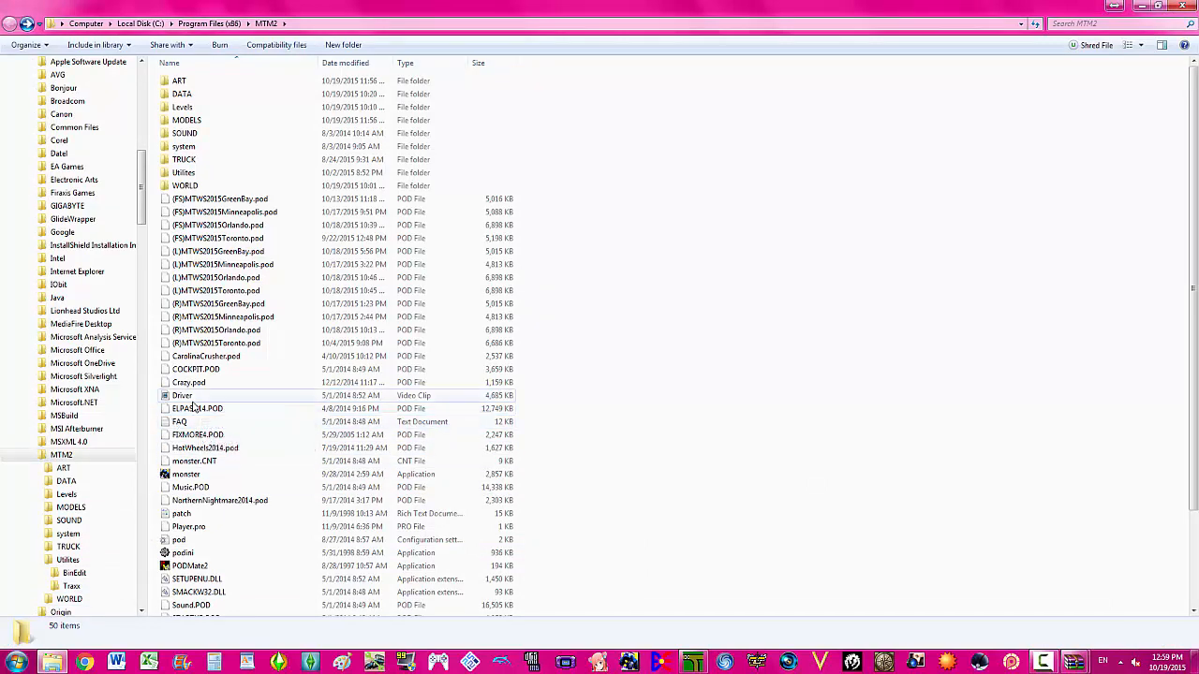
{"action": "left_click", "coordinate": [692, 662]}
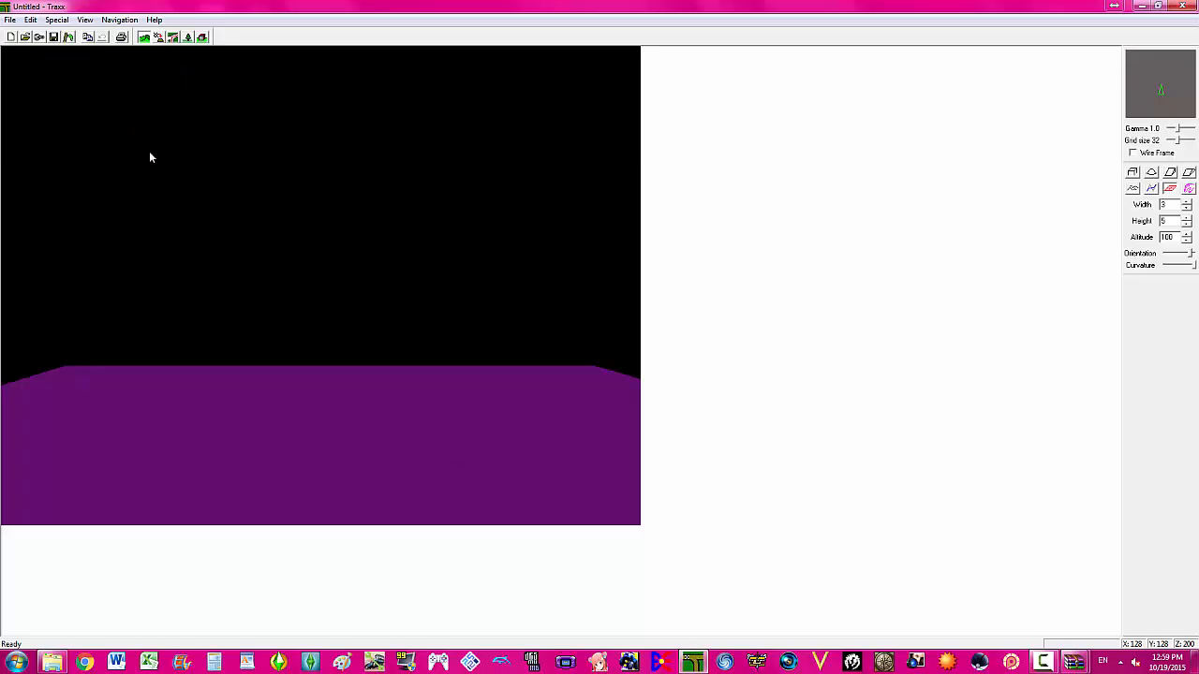
- Load the El Paso Racing day 2 track from ELPASO14.POD in the MTM2 folder for viewing
{"action": "left_click", "coordinate": [11, 20]}
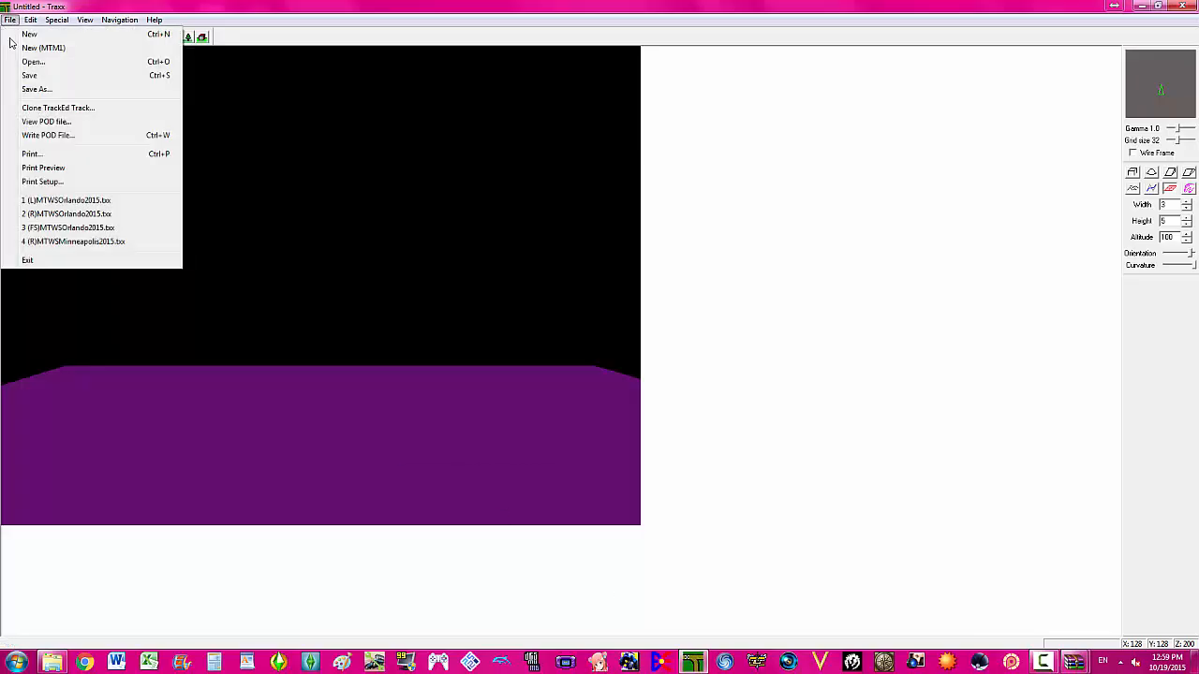
{"action": "left_click", "coordinate": [29, 121]}
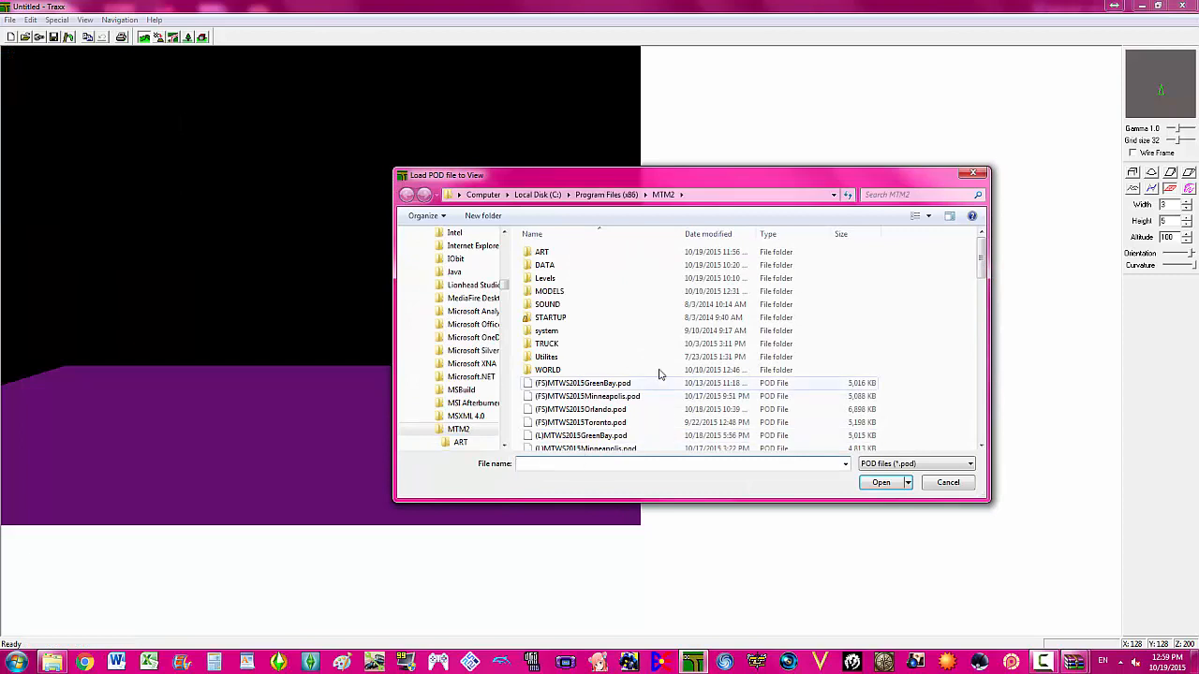
{"action": "scroll", "coordinate": [659, 370], "scroll_direction": "down", "scroll_amount": 7}
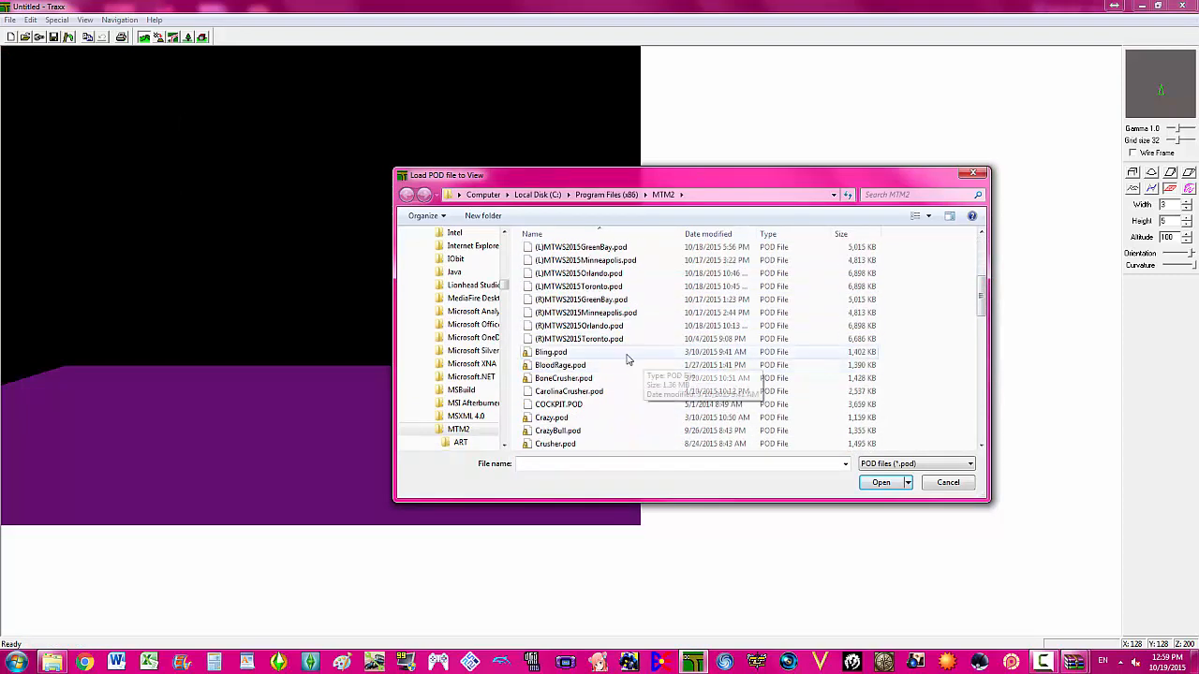
{"action": "scroll", "coordinate": [623, 358], "scroll_direction": "down", "scroll_amount": 1}
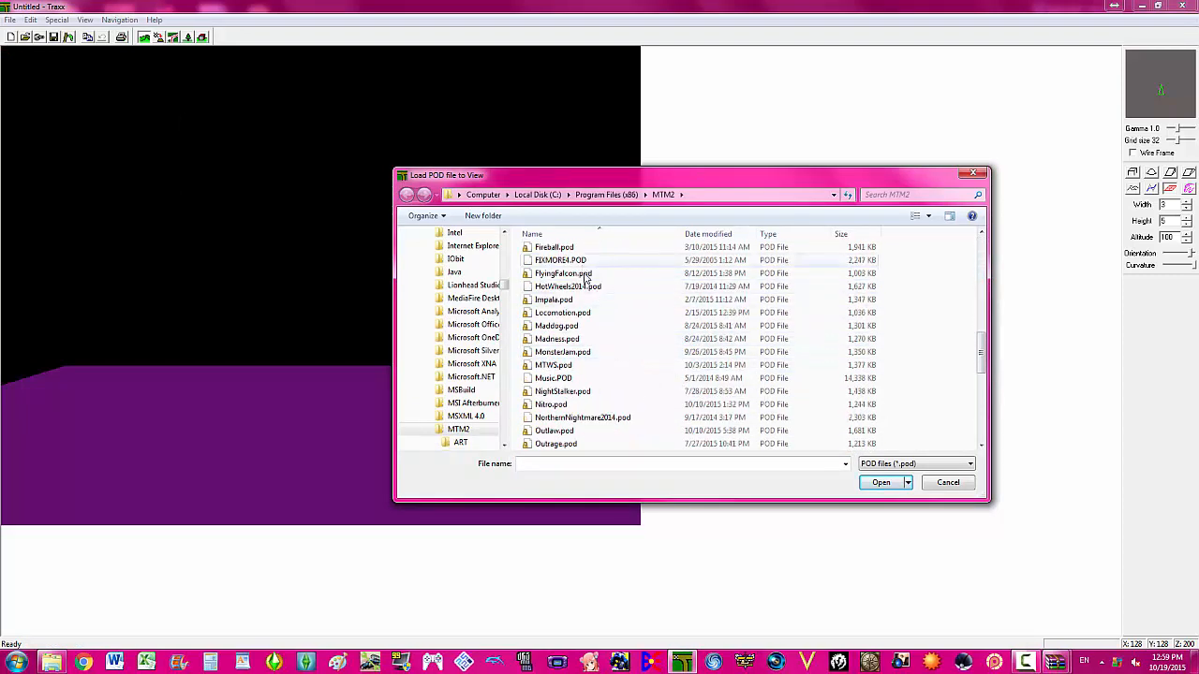
{"action": "scroll", "coordinate": [582, 335], "scroll_direction": "up", "scroll_amount": 2}
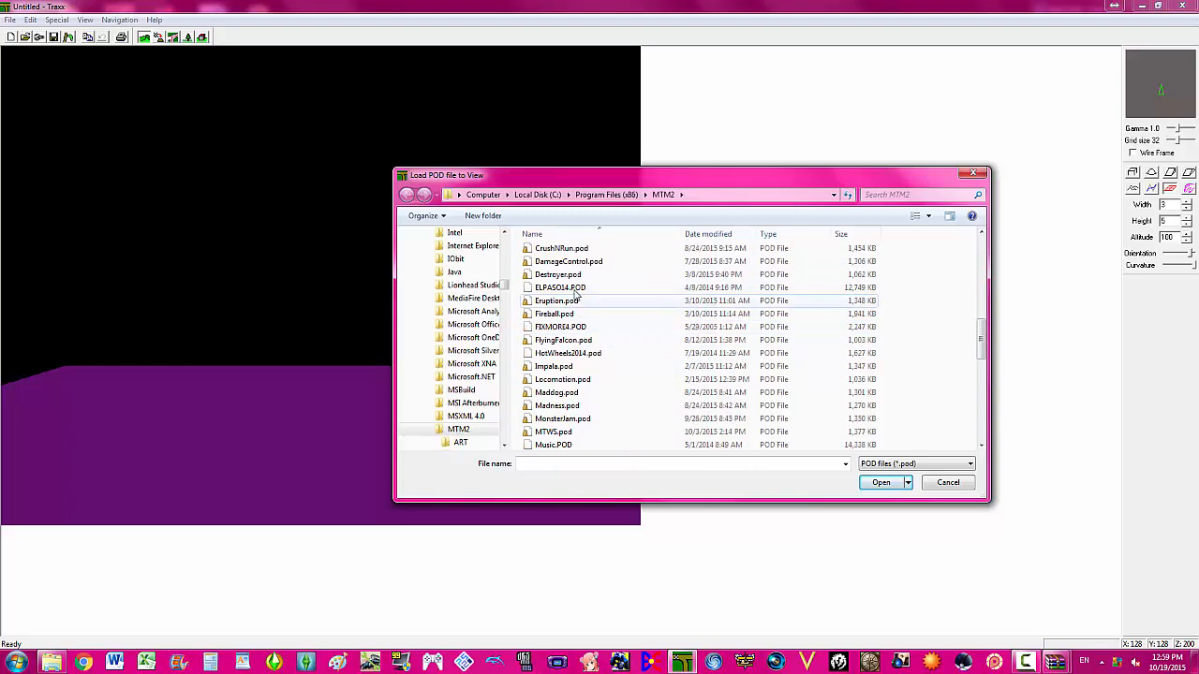
{"action": "left_click", "coordinate": [574, 289]}
{"action": "double_click", "coordinate": [574, 290]}
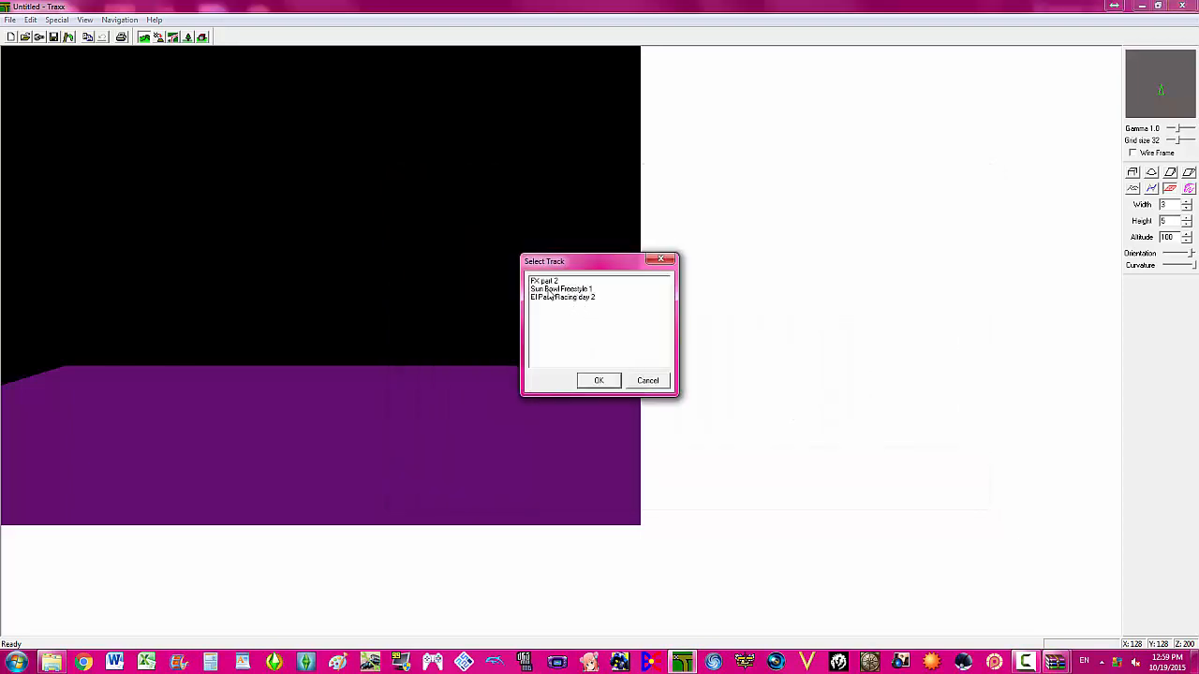
{"action": "double_click", "coordinate": [548, 298]}
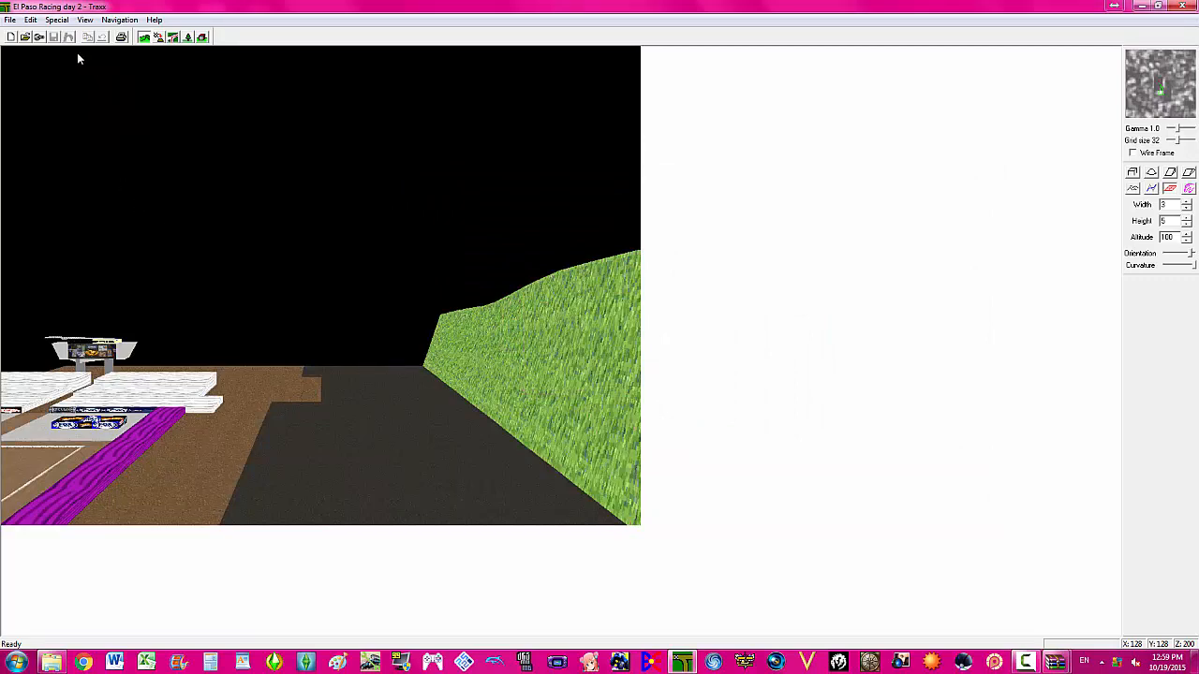
- Extract all models and art of the El Paso track into the Traxx Art and Models folders
{"action": "key", "text": "Left"}
{"action": "key", "text": "Up"}
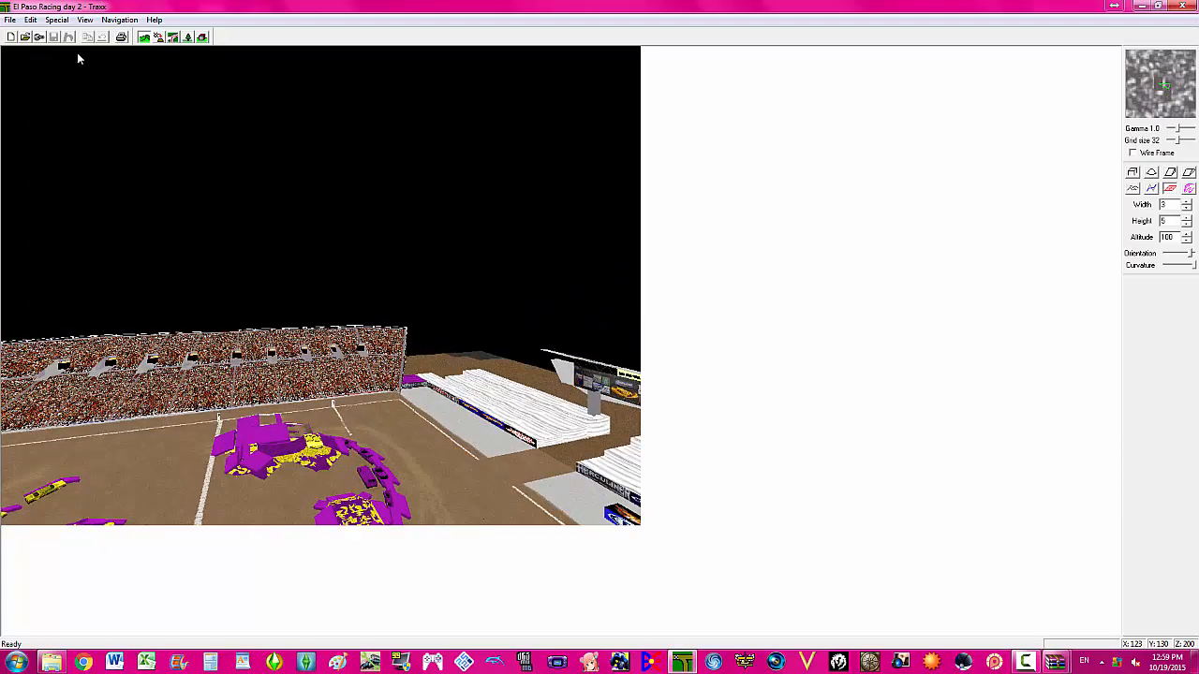
{"action": "key", "text": "Page_Down"}
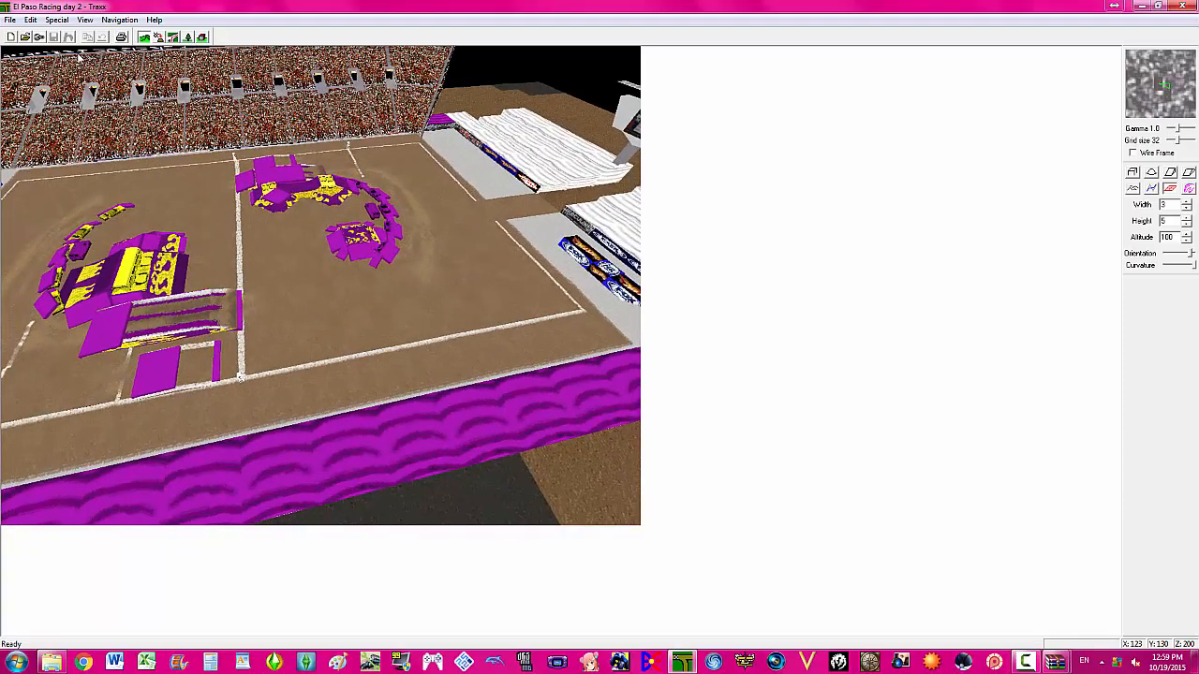
{"action": "key", "text": "Left"}
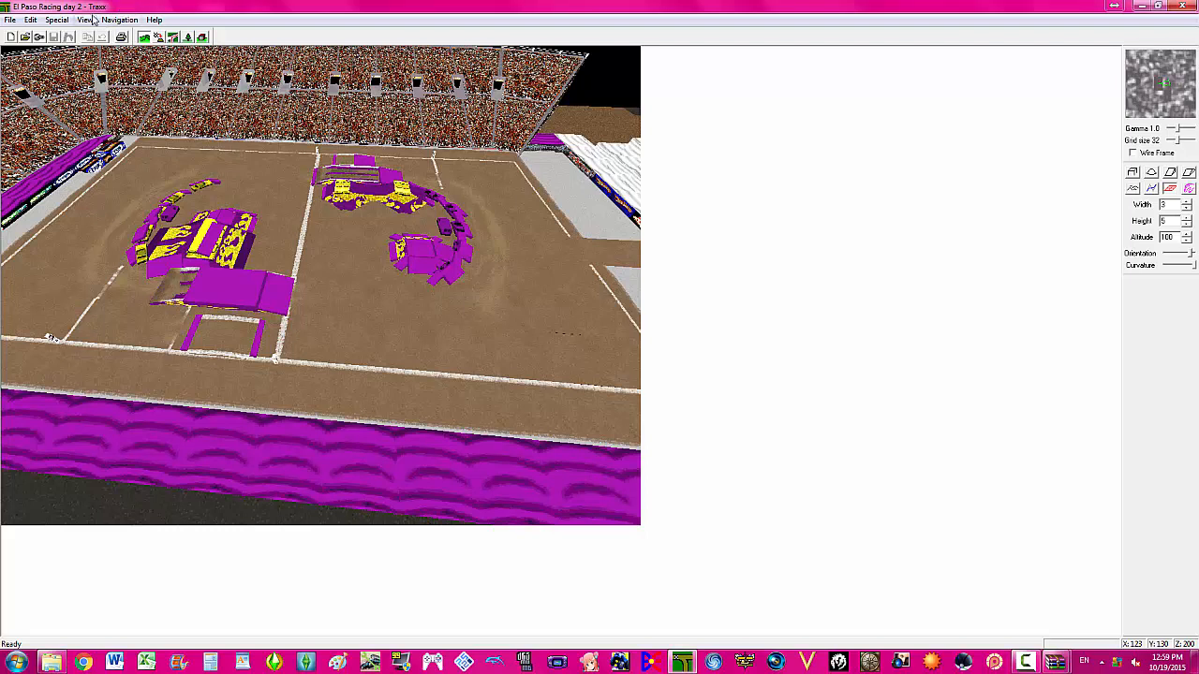
{"action": "left_click", "coordinate": [30, 20]}
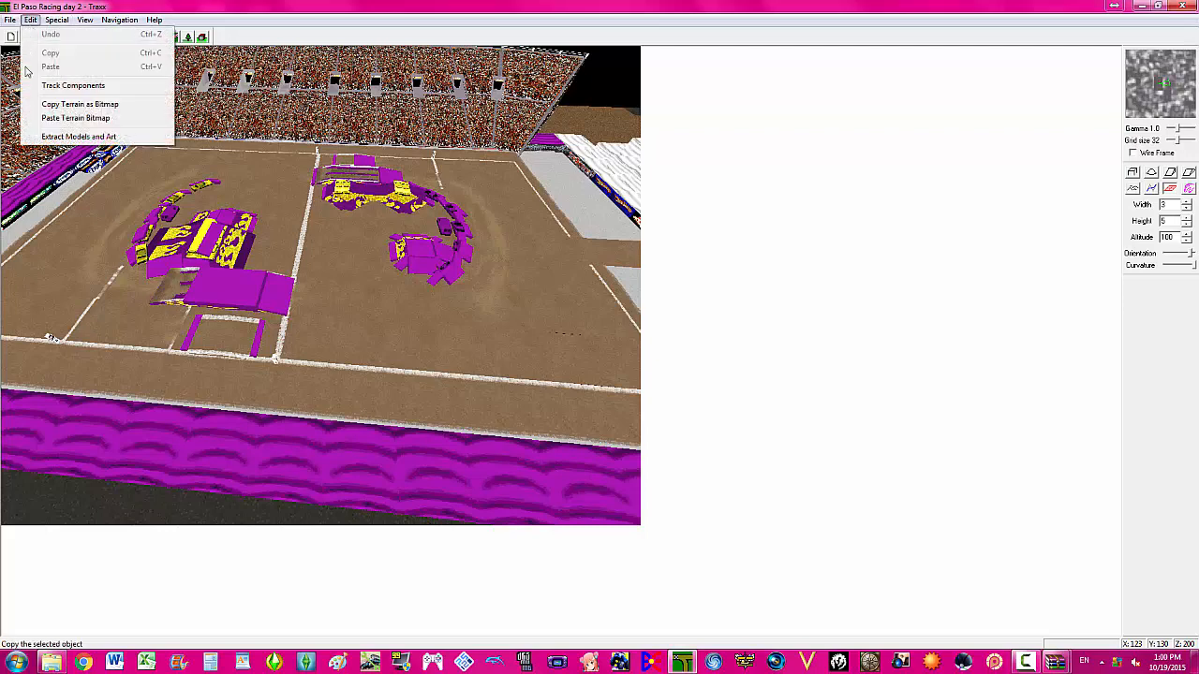
{"action": "left_click", "coordinate": [57, 137]}
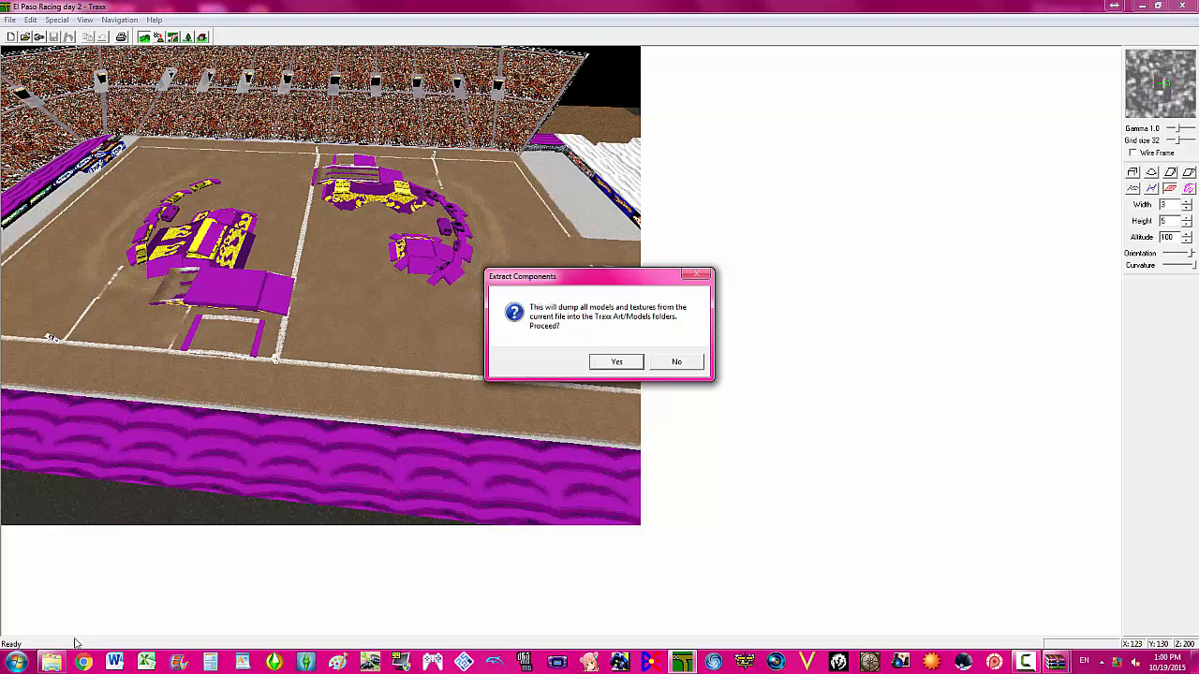
{"action": "left_click", "coordinate": [52, 663]}
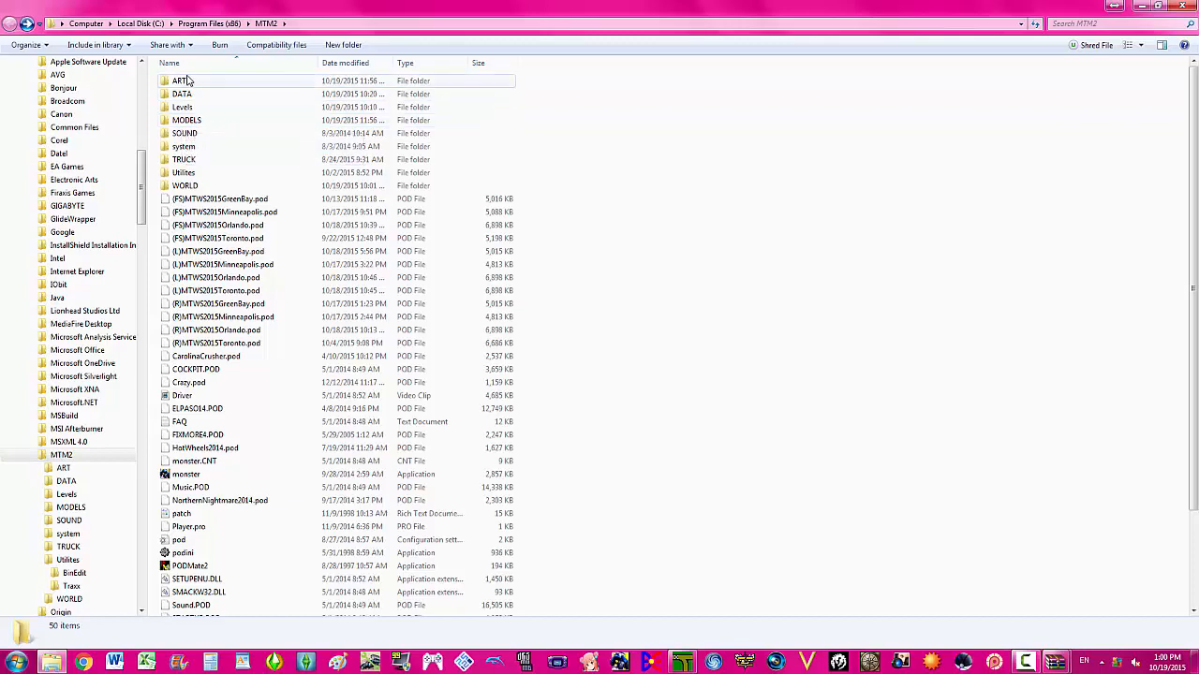
{"action": "left_click", "coordinate": [682, 661]}
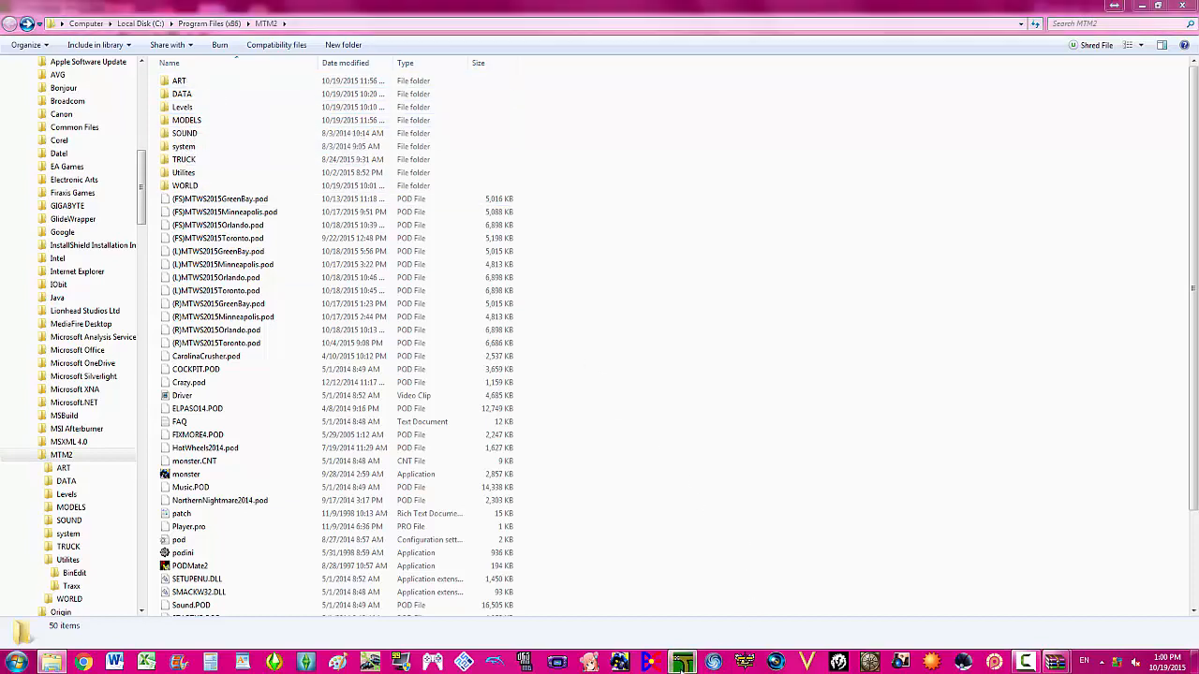
{"action": "left_click", "coordinate": [615, 364]}
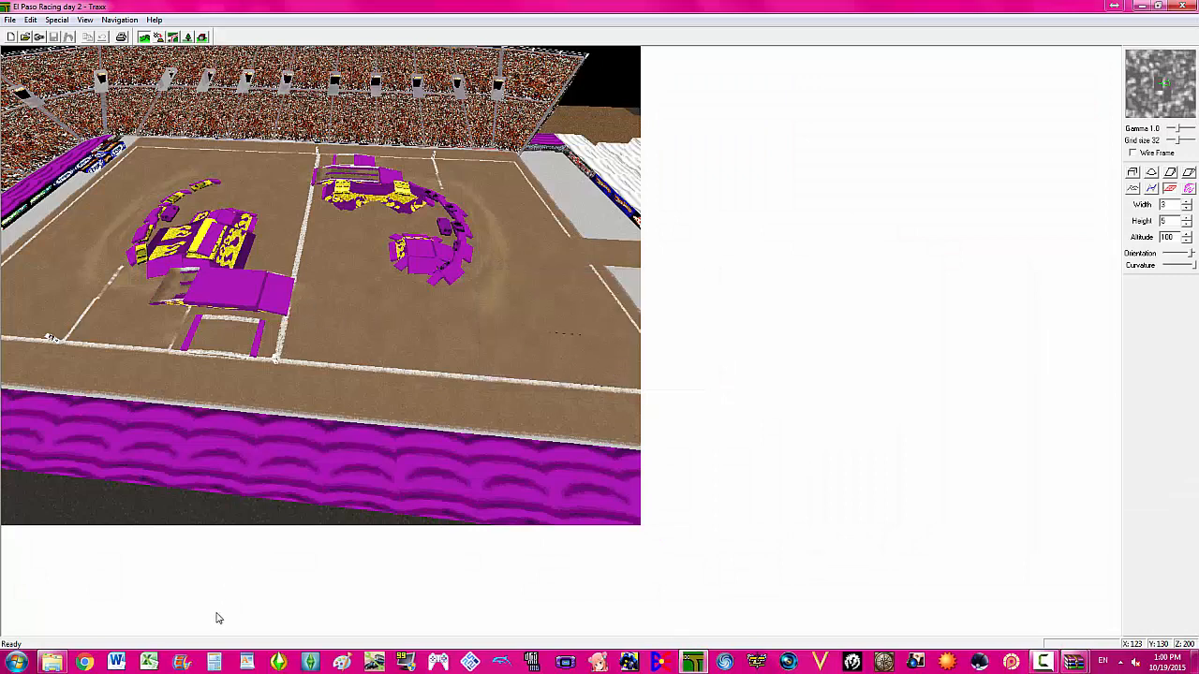
- Open the MTM2 game's MODELS folder in Windows Explorer and sort its files by type, with the BINEDIT files first
{"action": "left_click", "coordinate": [56, 663]}
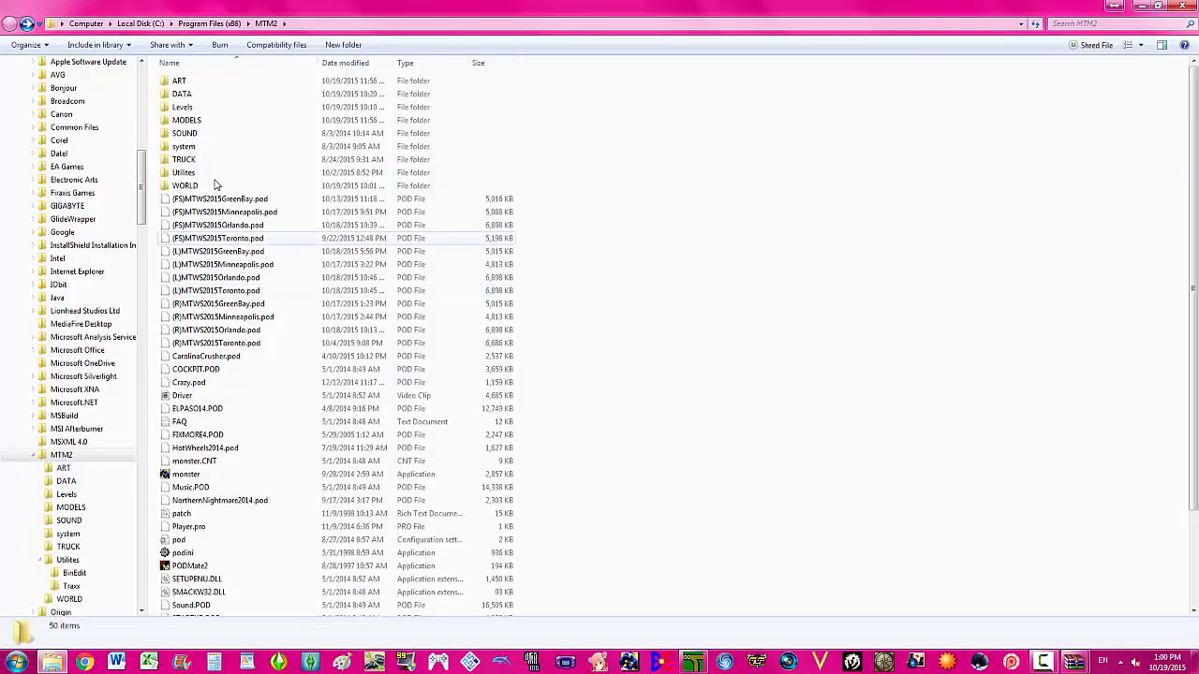
{"action": "double_click", "coordinate": [196, 122]}
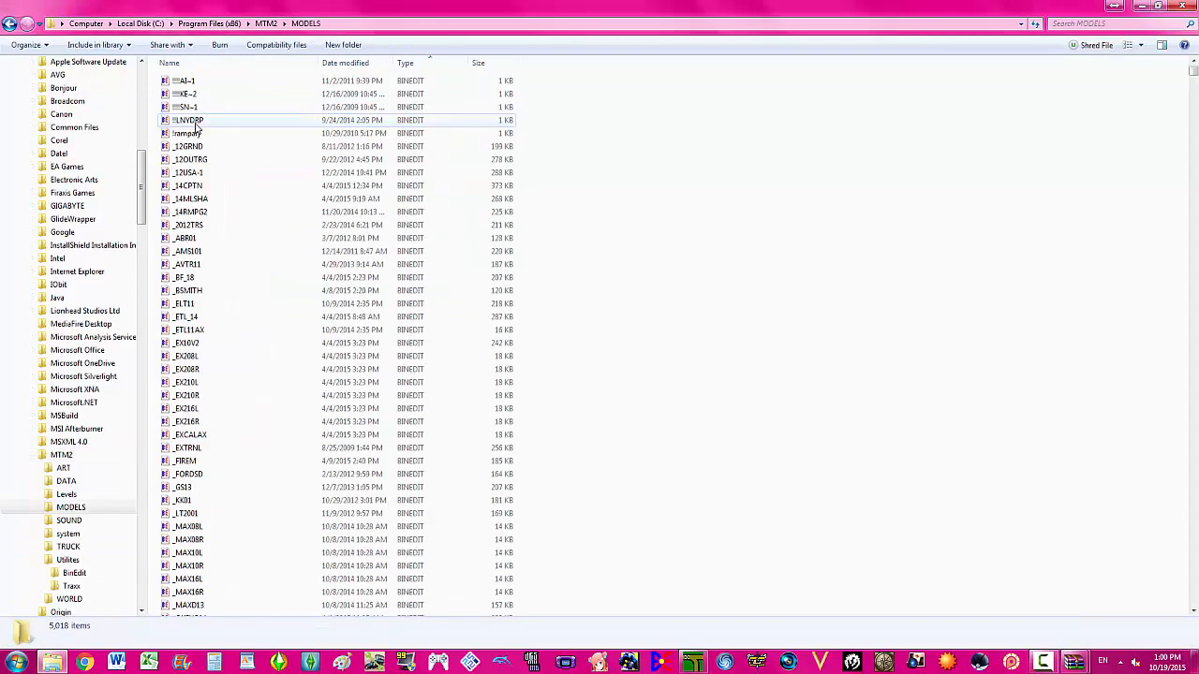
{"action": "left_click", "coordinate": [413, 68]}
{"action": "left_click", "coordinate": [413, 68]}
{"action": "left_click", "coordinate": [411, 66]}
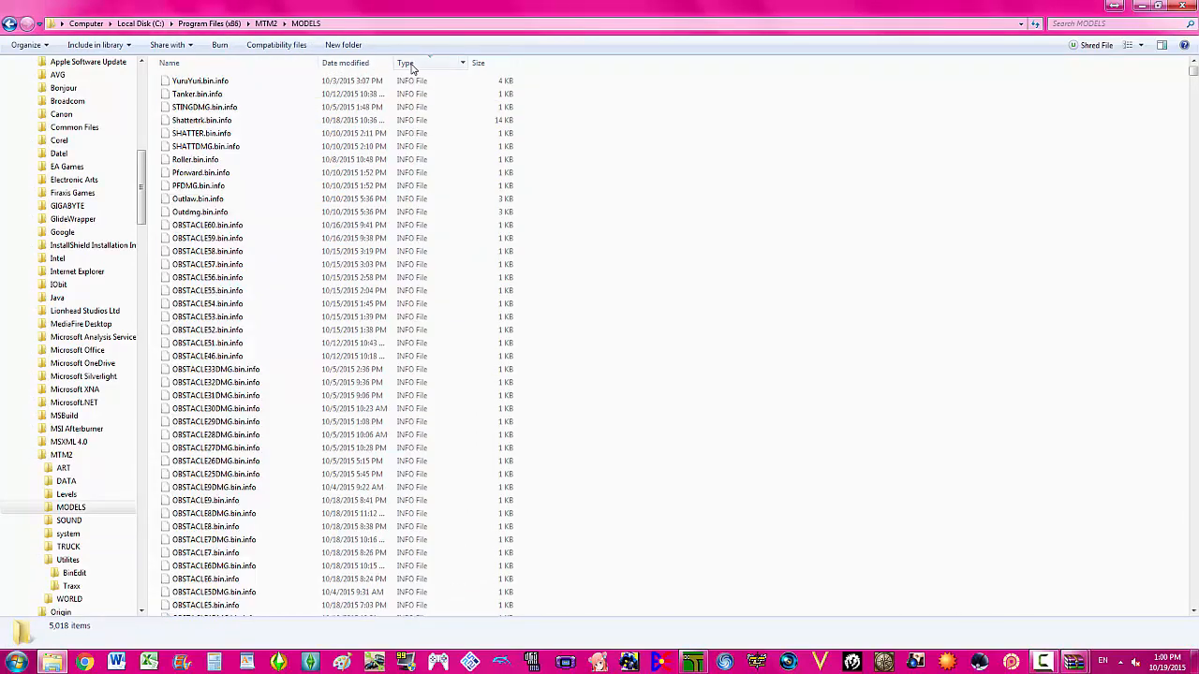
{"action": "left_click", "coordinate": [411, 66]}
{"action": "left_click", "coordinate": [411, 65]}
{"action": "left_click", "coordinate": [411, 66]}
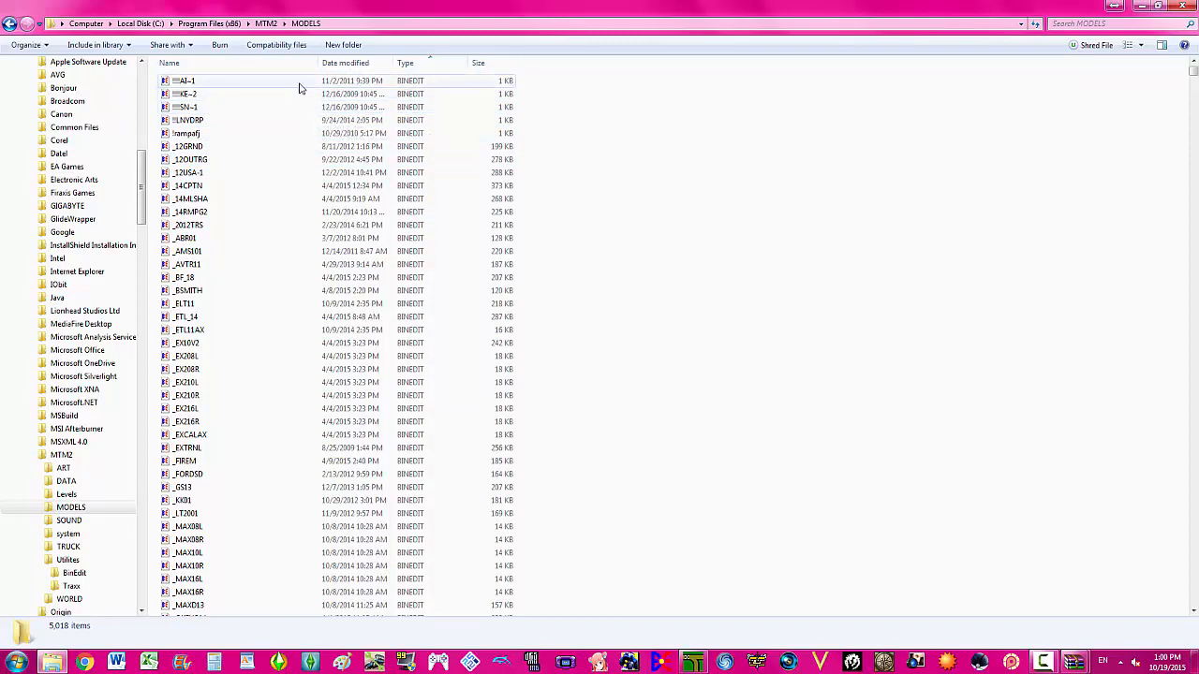
- Check the editable name of the !!!!KE~2 model file for an extension, without renaming it
{"action": "left_click", "coordinate": [202, 99]}
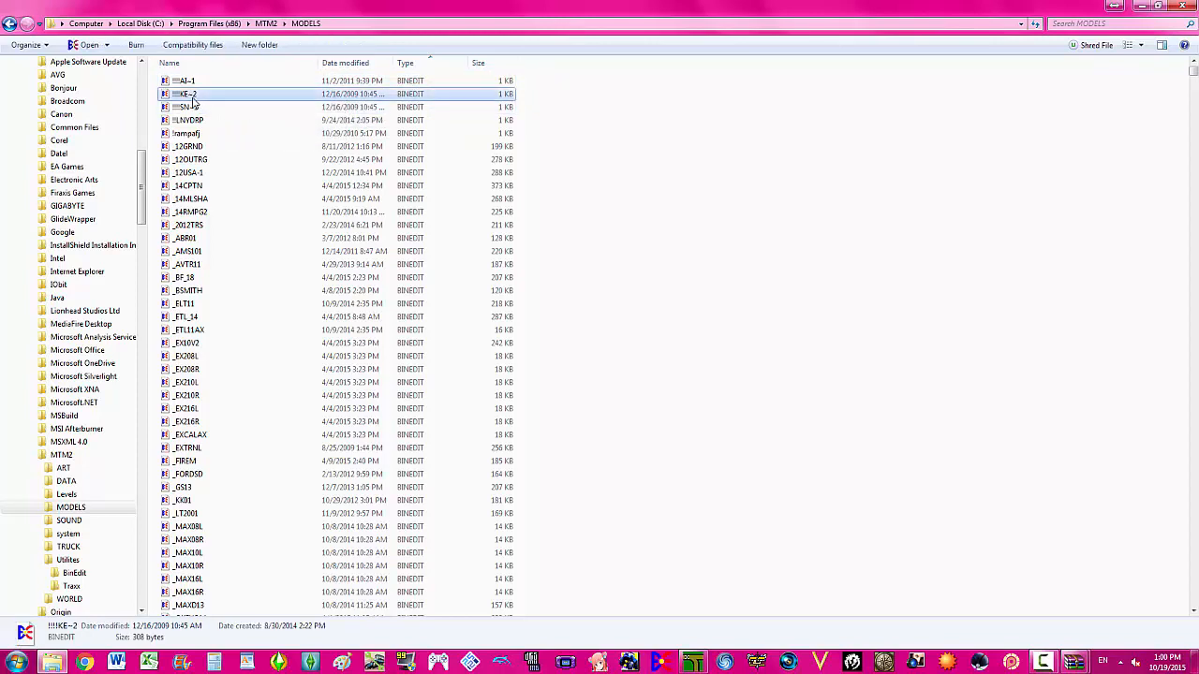
{"action": "key", "text": "F2"}
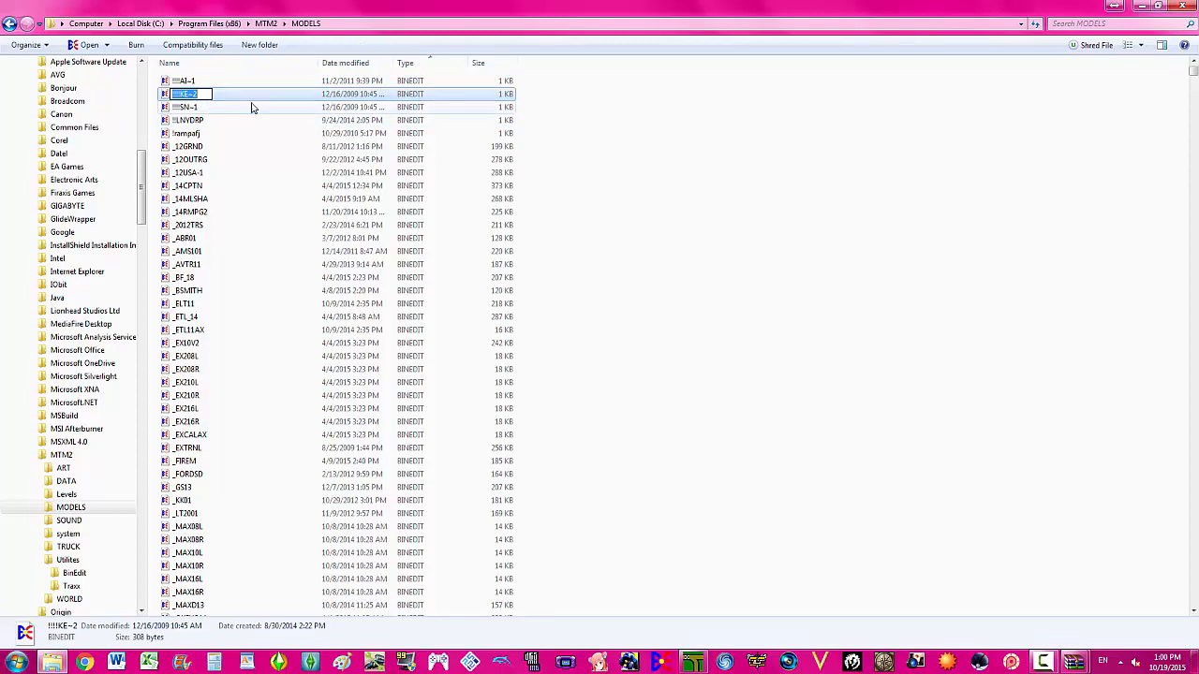
{"action": "left_click", "coordinate": [639, 122]}
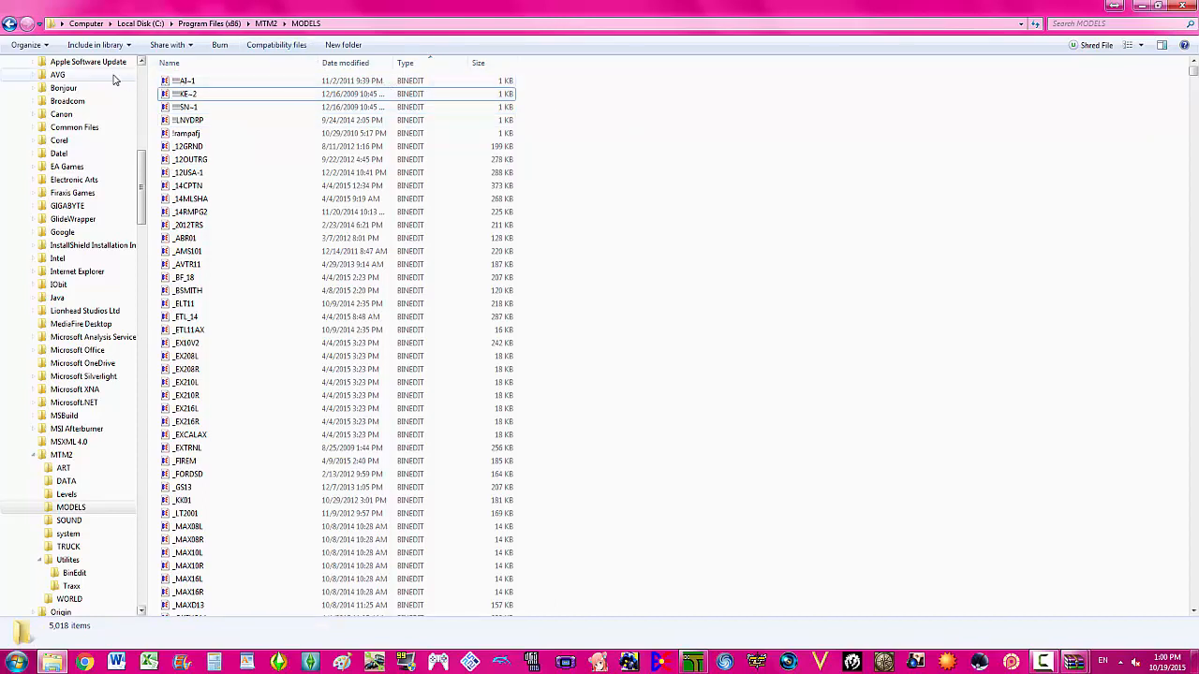
- Turn off hiding extensions for known file types in the folder options and apply the change
{"action": "left_click", "coordinate": [25, 45]}
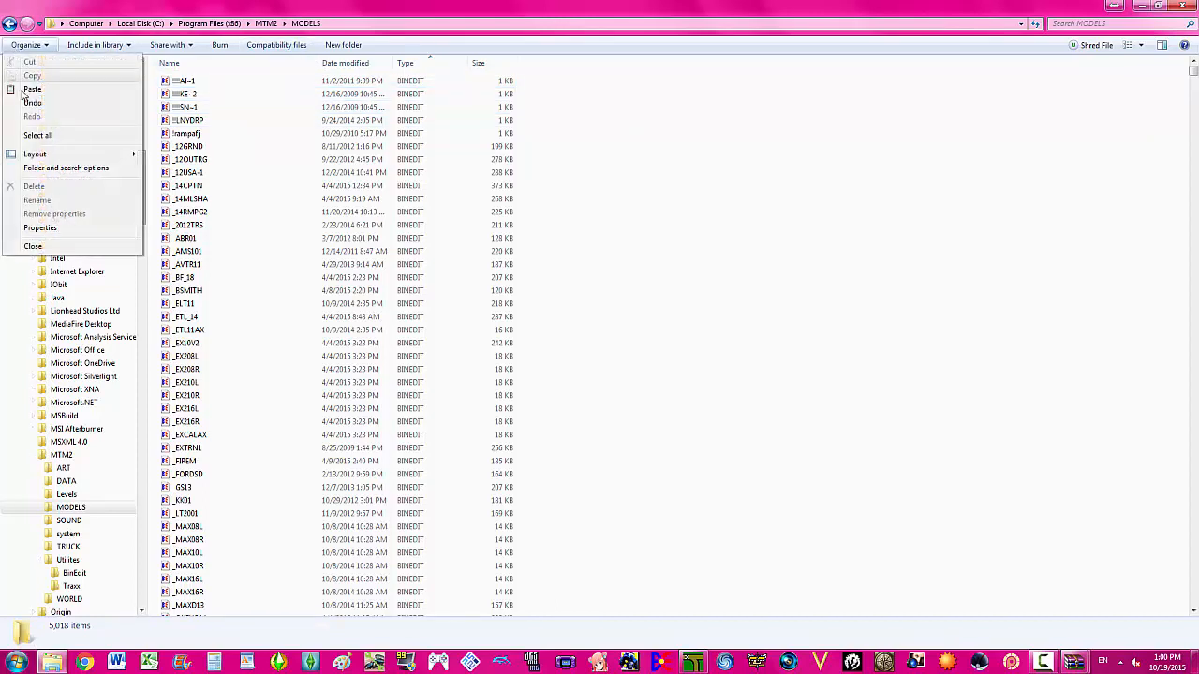
{"action": "left_click", "coordinate": [65, 167]}
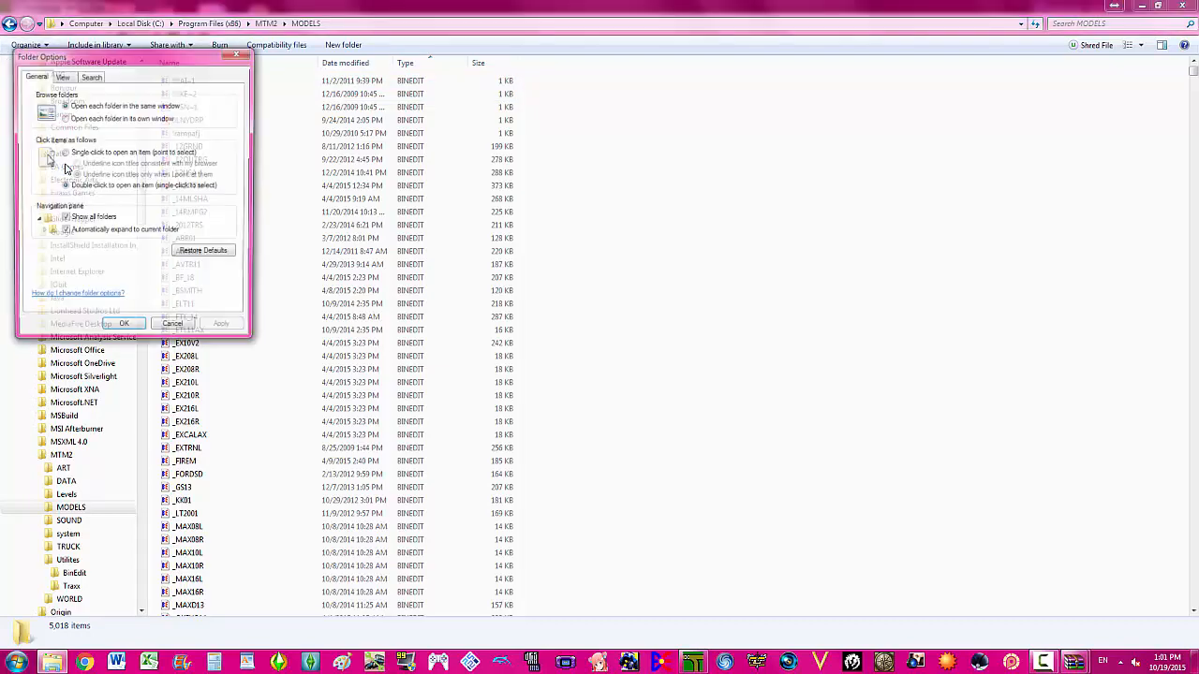
{"action": "left_click", "coordinate": [69, 78]}
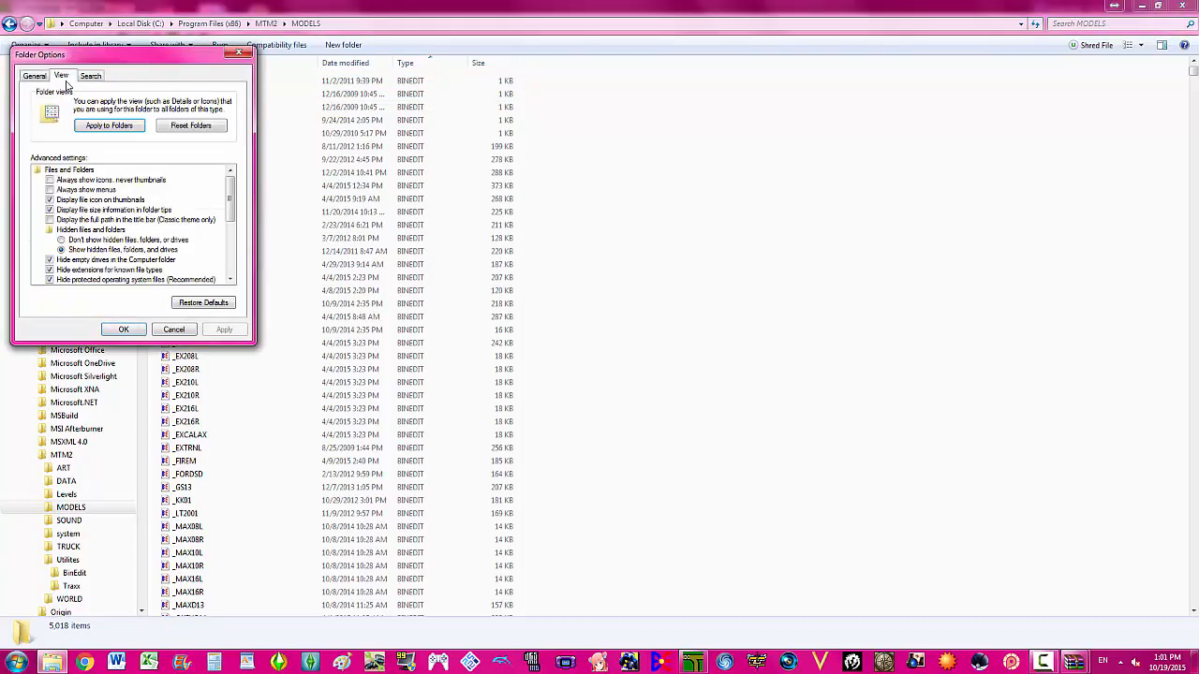
{"action": "left_click", "coordinate": [59, 272]}
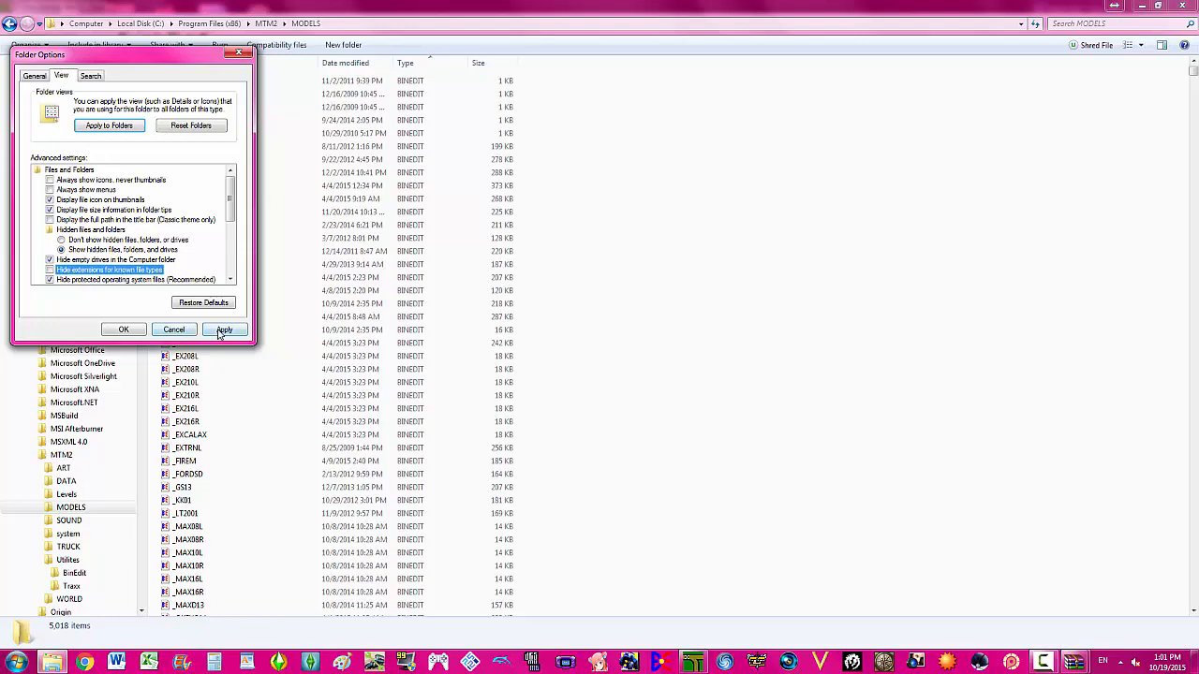
{"action": "left_click", "coordinate": [223, 331]}
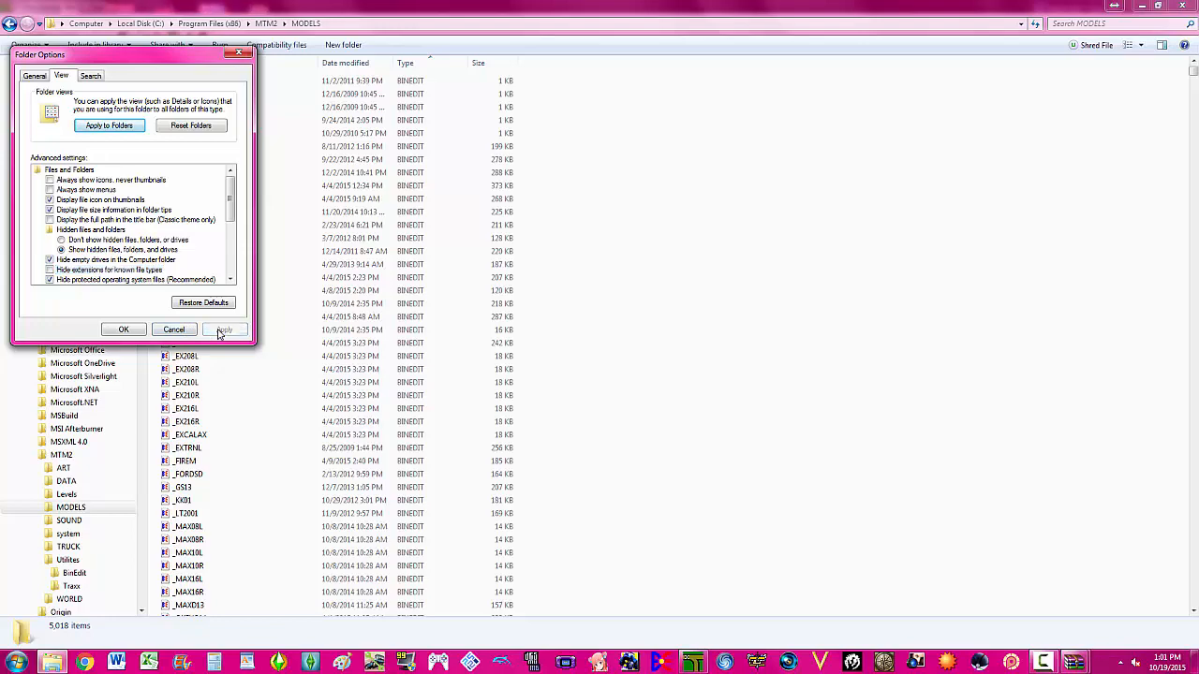
{"action": "left_click", "coordinate": [123, 330]}
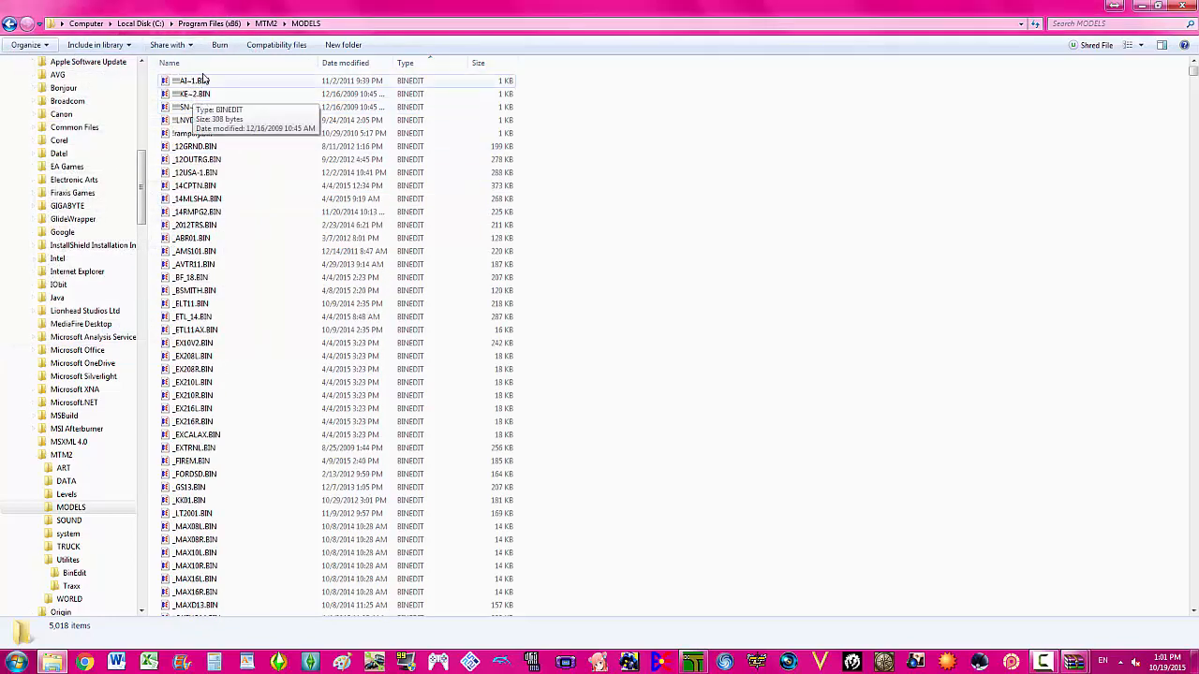
- Check the extension in the editable name of the !!!!AI~1.BIN model file, without renaming it
{"action": "left_click", "coordinate": [204, 82]}
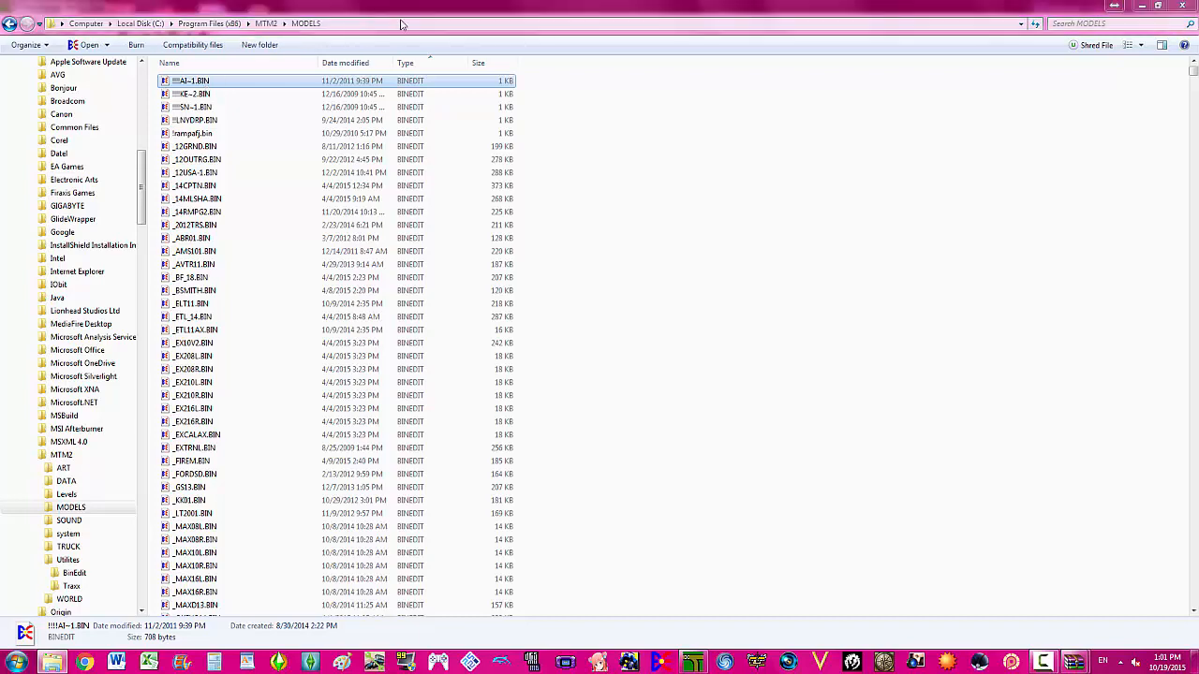
{"action": "left_click", "coordinate": [963, 484]}
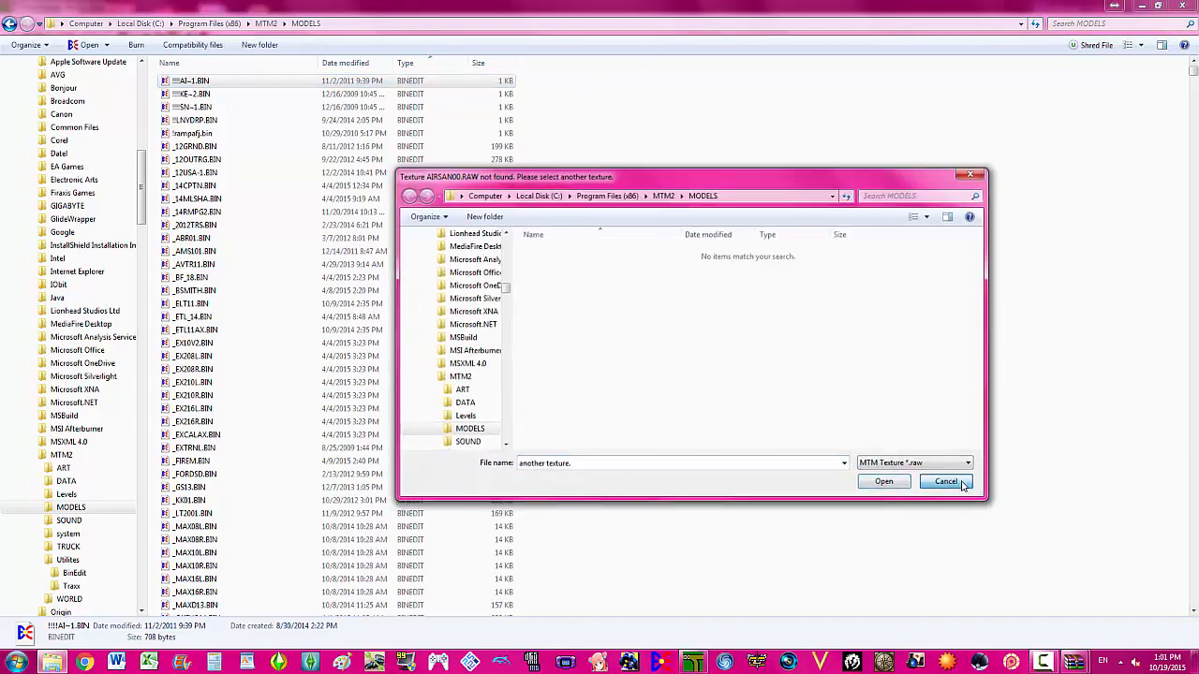
{"action": "right_click", "coordinate": [211, 85]}
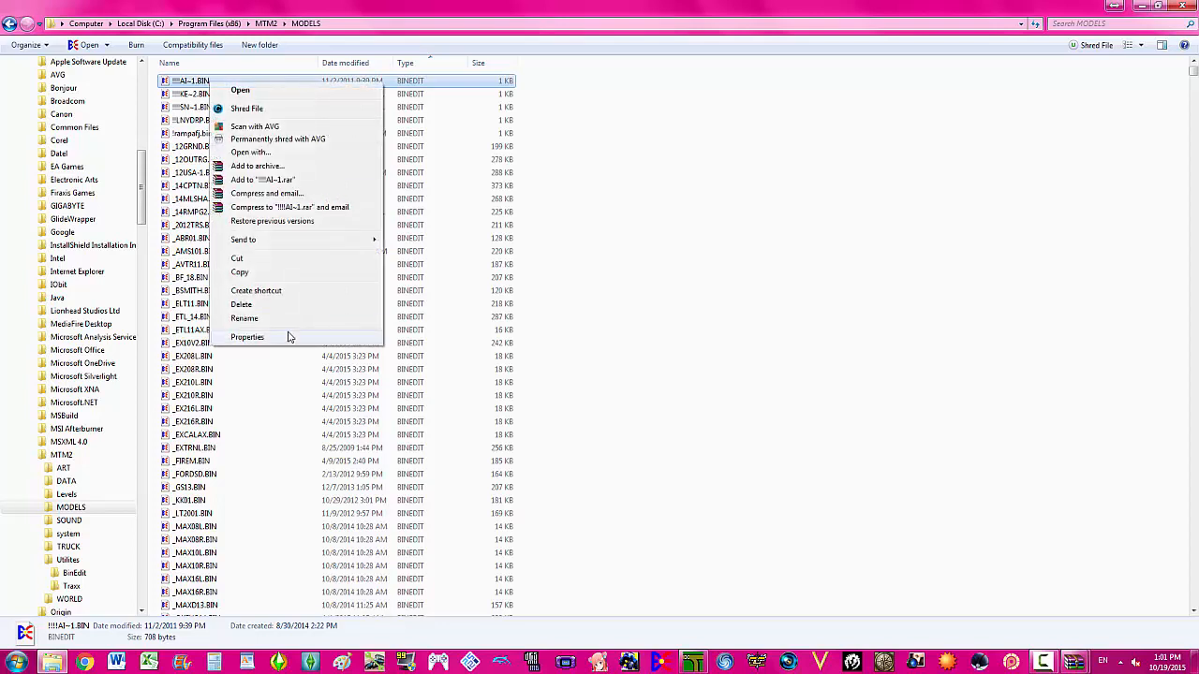
{"action": "left_click", "coordinate": [286, 316]}
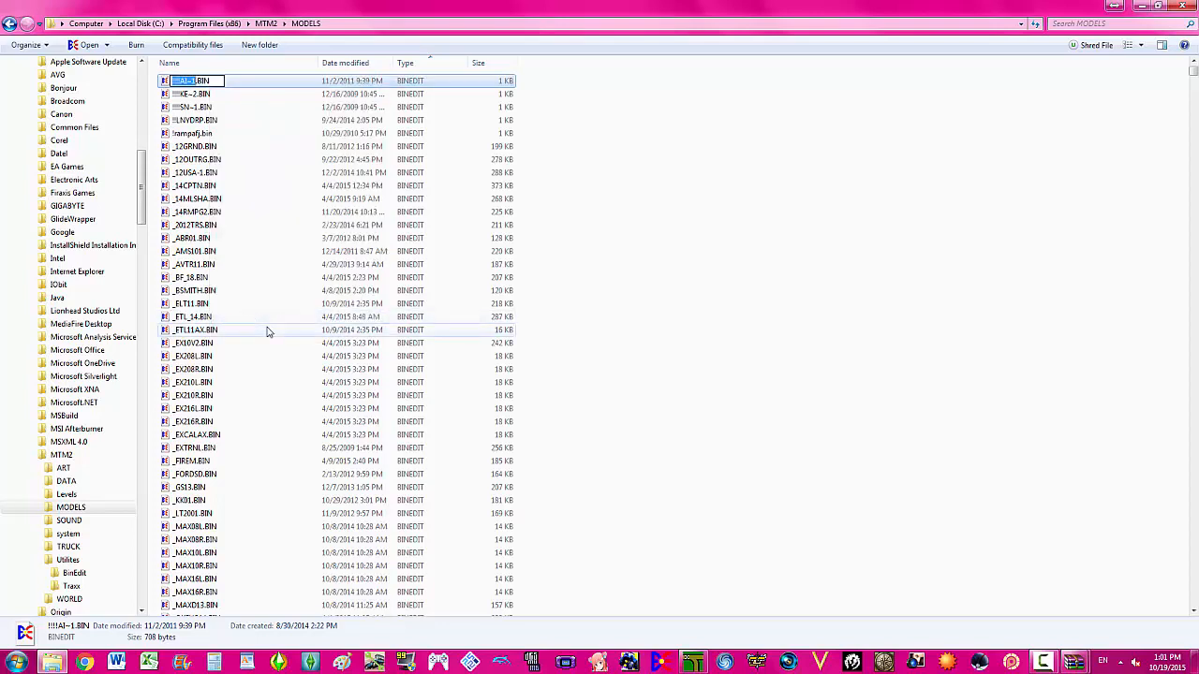
{"action": "key", "text": "Right"}
{"action": "key", "text": "Right"}
{"action": "key", "text": "Right"}
{"action": "key", "text": "Right"}
{"action": "left_click", "coordinate": [656, 185]}
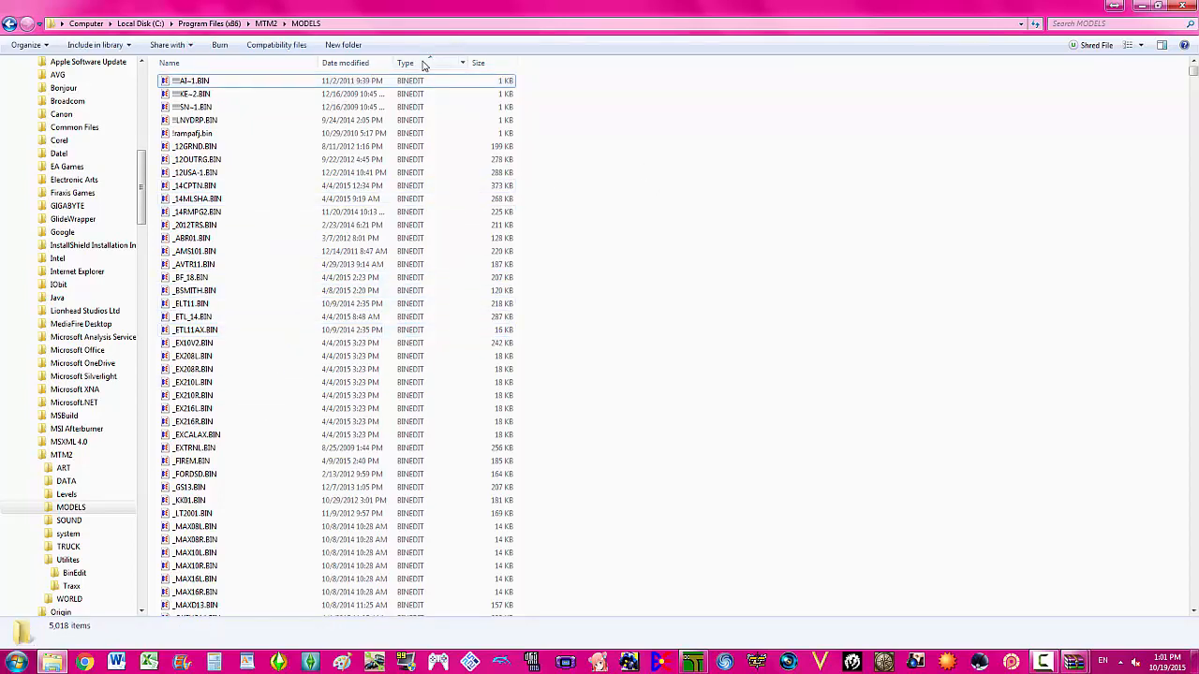
- Reverse the type sort order in the MODELS folder so the INFO files come first
{"action": "left_click", "coordinate": [424, 64]}
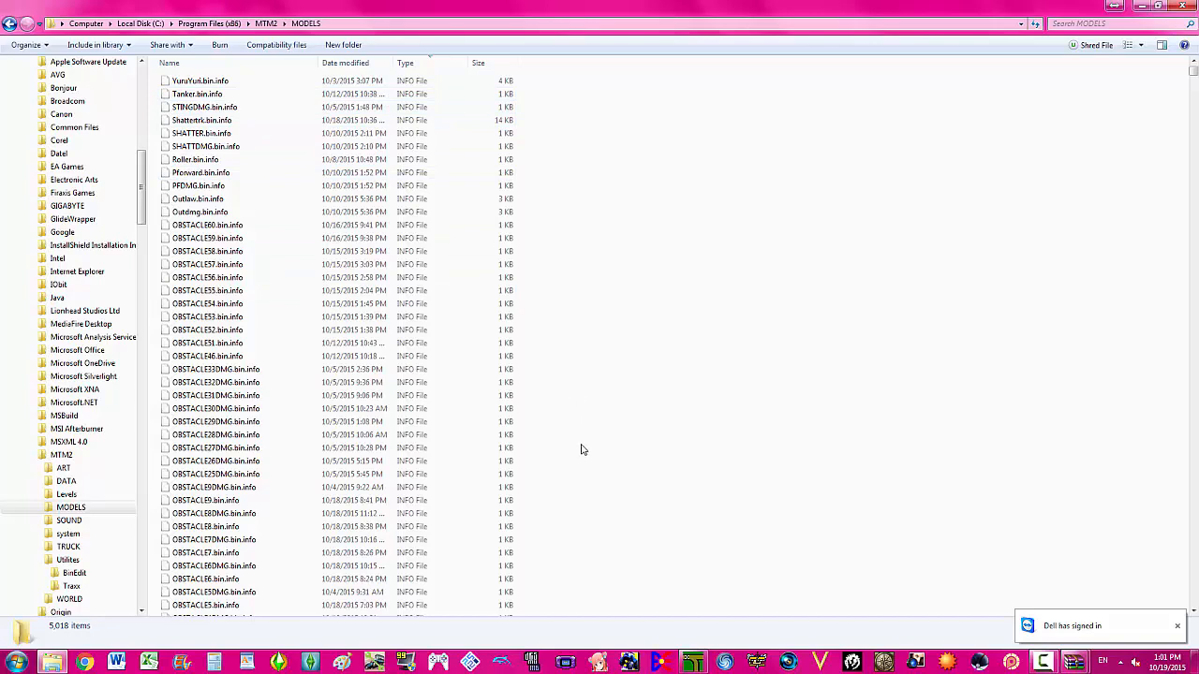
{"action": "left_click", "coordinate": [1074, 662]}
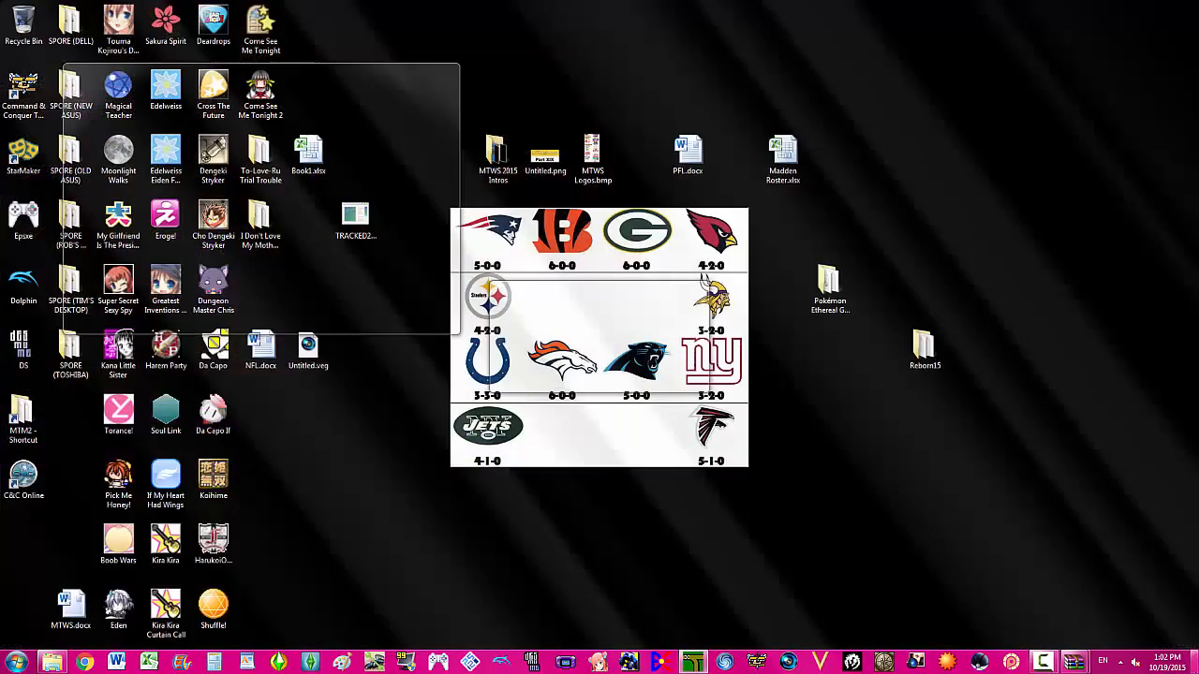
- Show the desktop, try to run TRACKED2.EXE and dismiss the resulting message
{"action": "left_click", "coordinate": [1195, 663]}
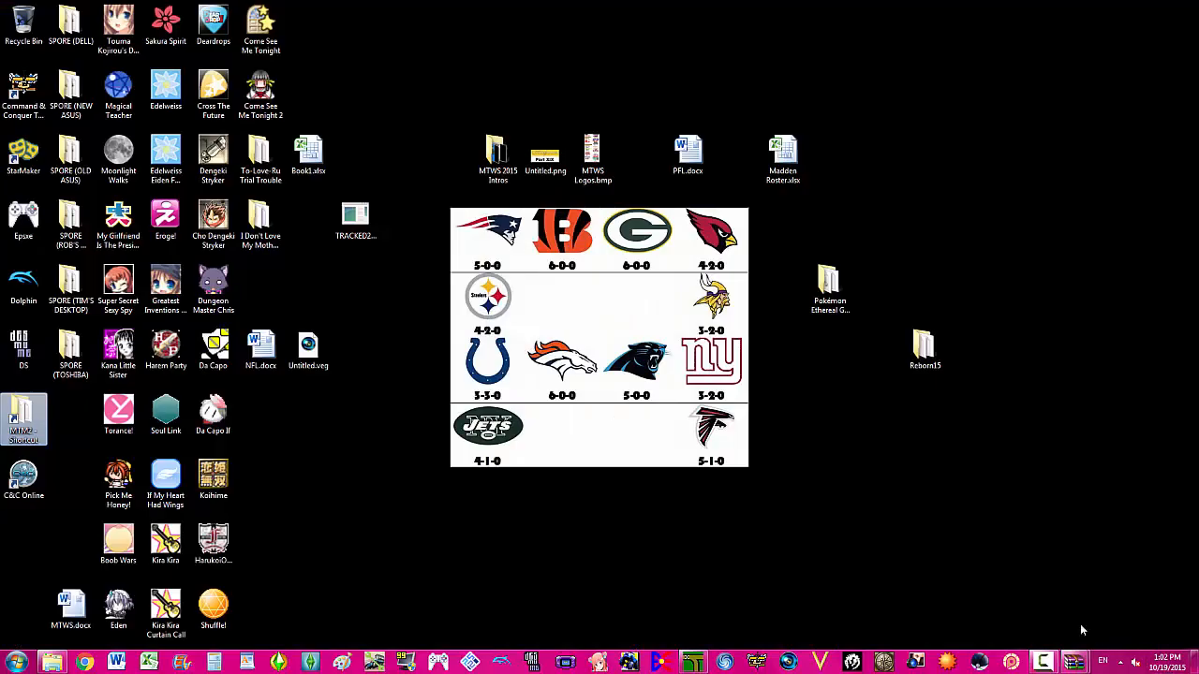
{"action": "left_click", "coordinate": [357, 240]}
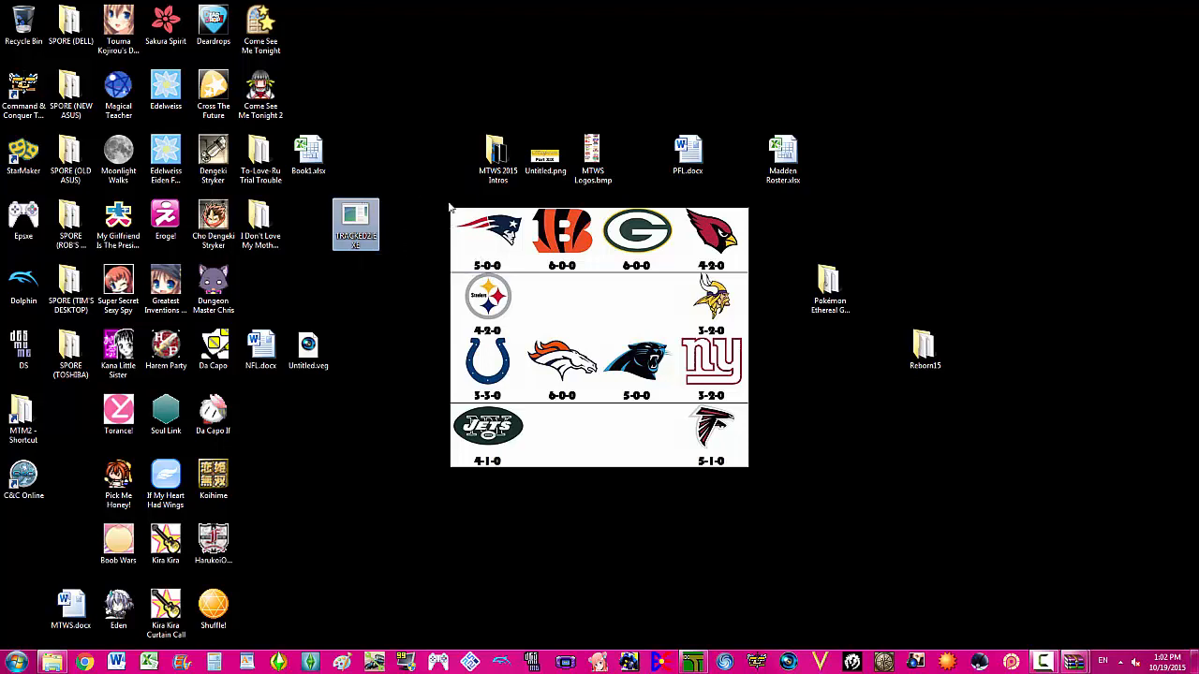
{"action": "double_click", "coordinate": [363, 228]}
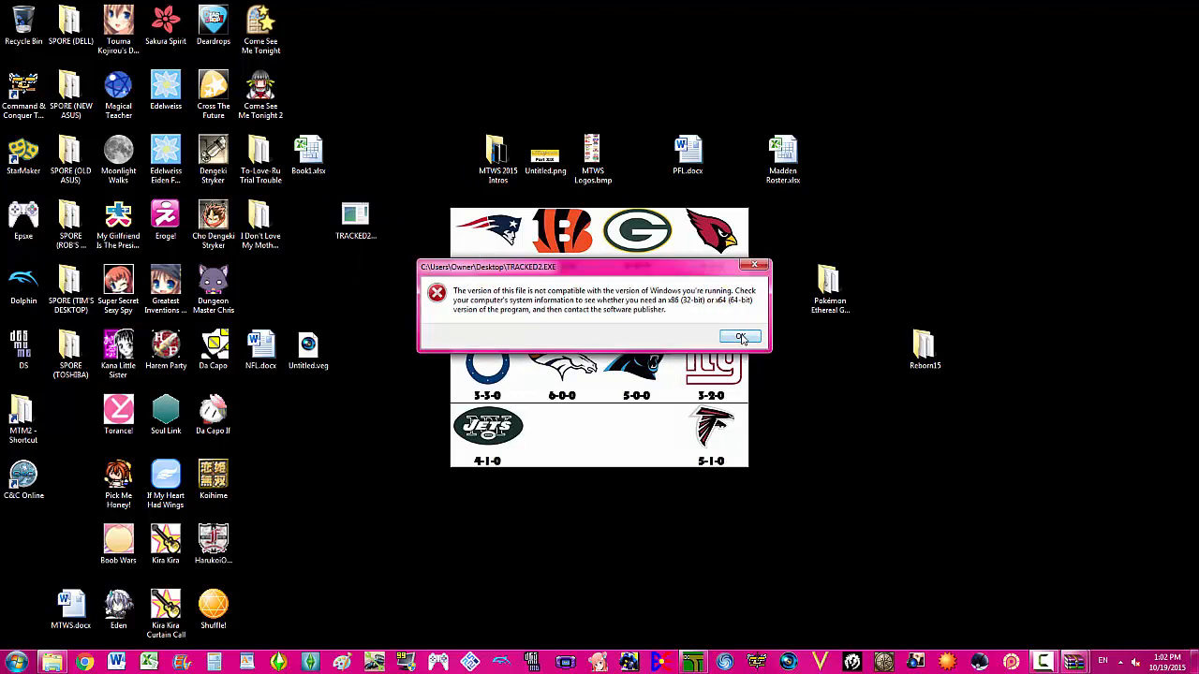
{"action": "left_click", "coordinate": [737, 337]}
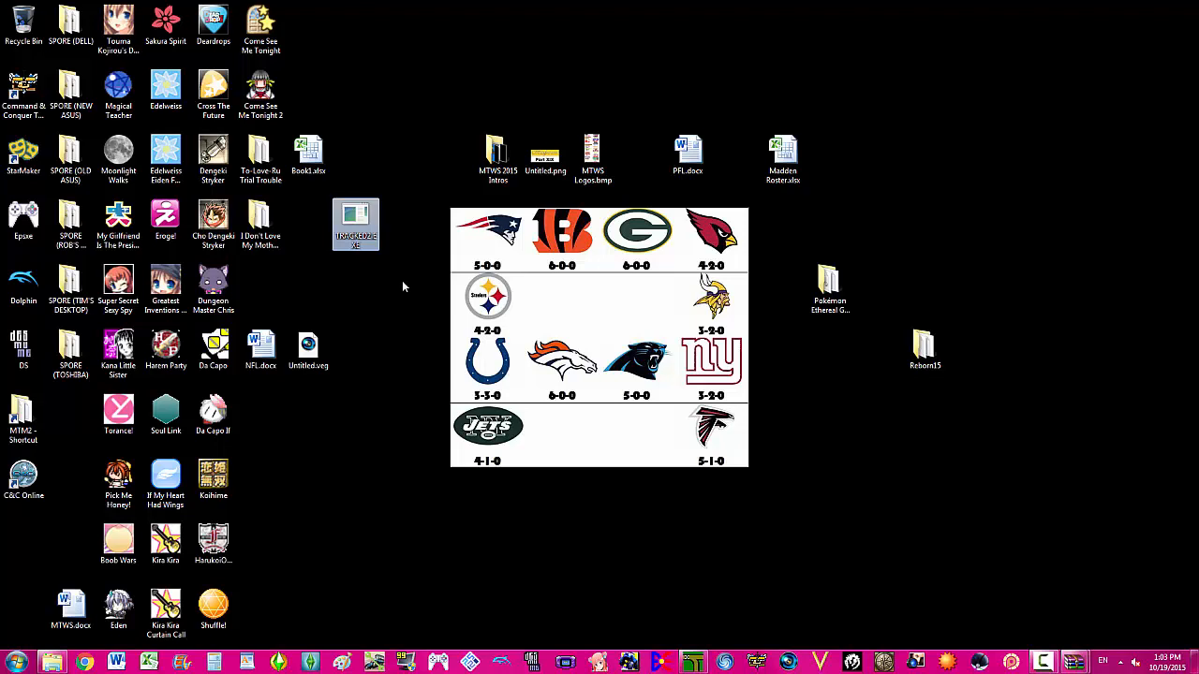
{"action": "left_click", "coordinate": [1069, 661]}
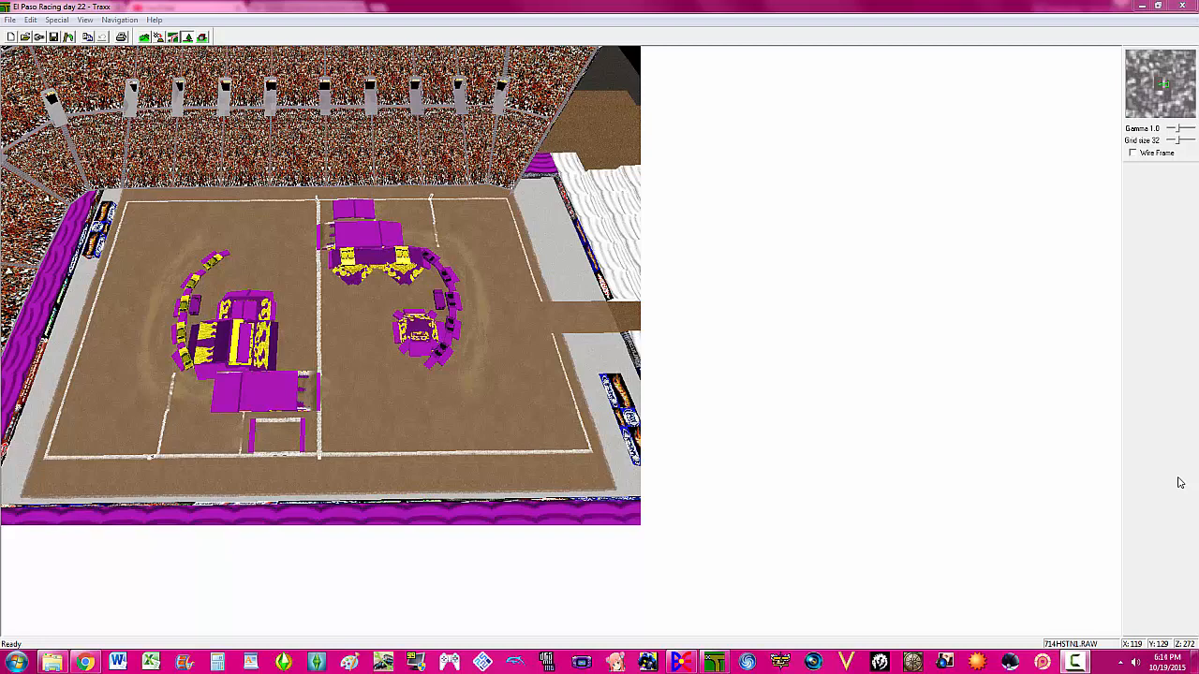
- In Traxx, delete several of the ramp and obstacle boxes from the El Paso Racing day 22 arena floor
{"action": "right_click", "coordinate": [425, 357]}
{"action": "left_click", "coordinate": [437, 383]}
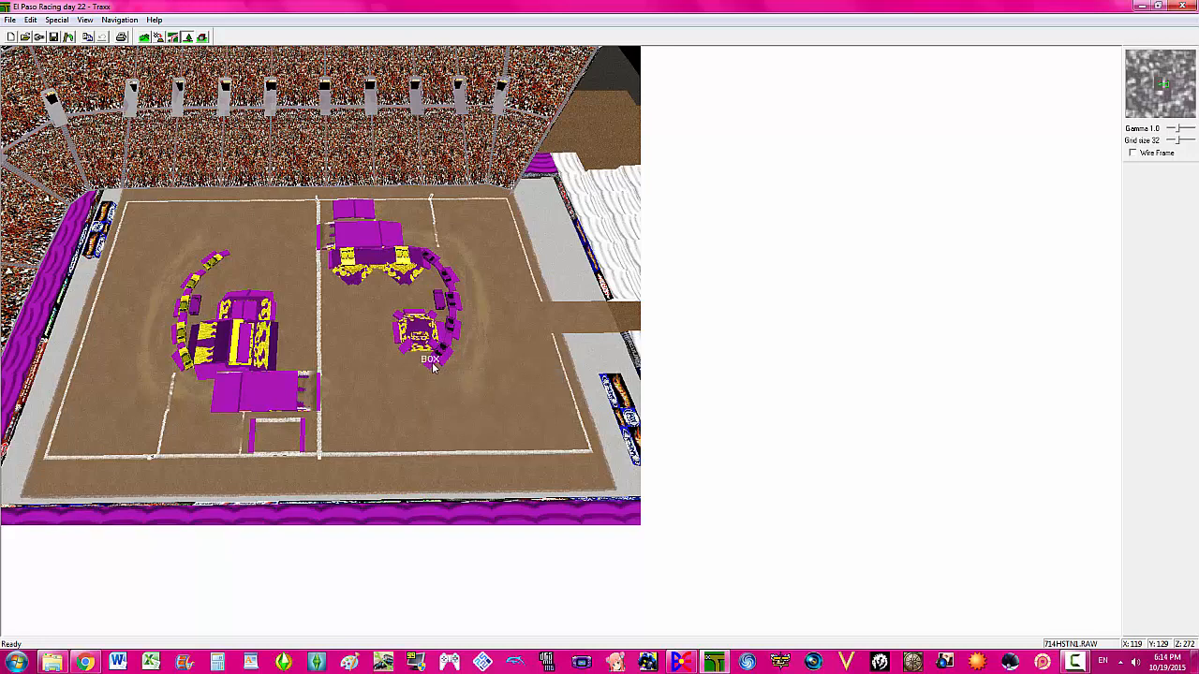
{"action": "key", "text": "Delete"}
{"action": "key", "text": "Delete"}
{"action": "key", "text": "Delete"}
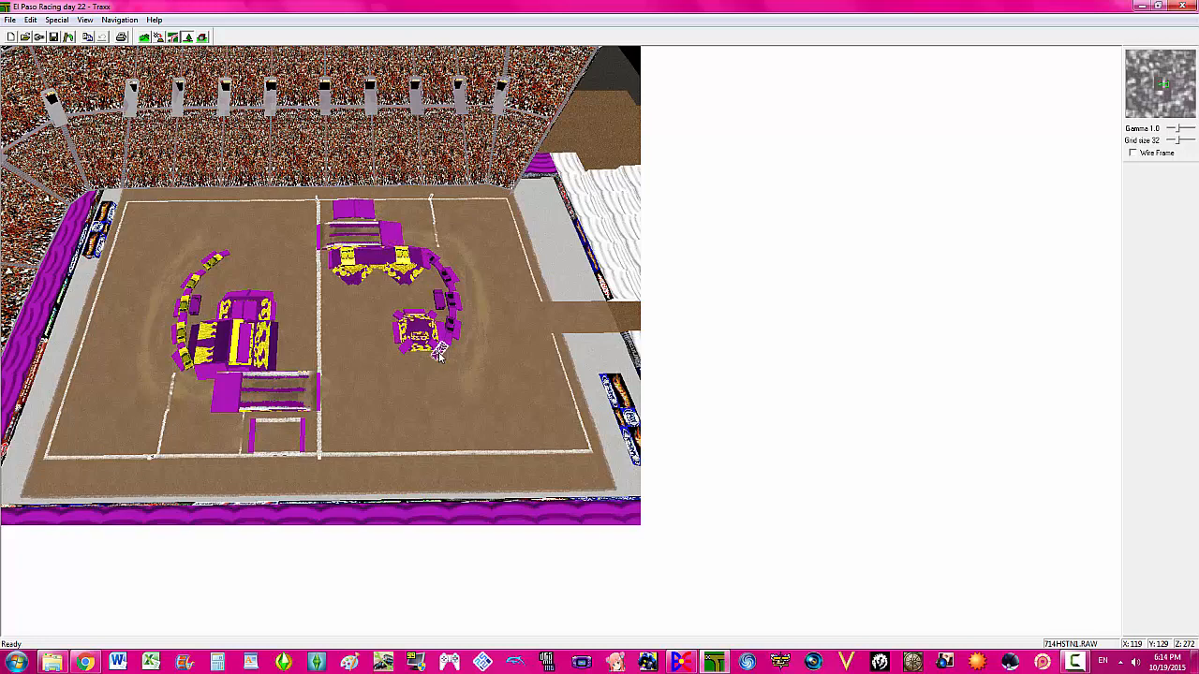
{"action": "left_click", "coordinate": [1076, 663]}
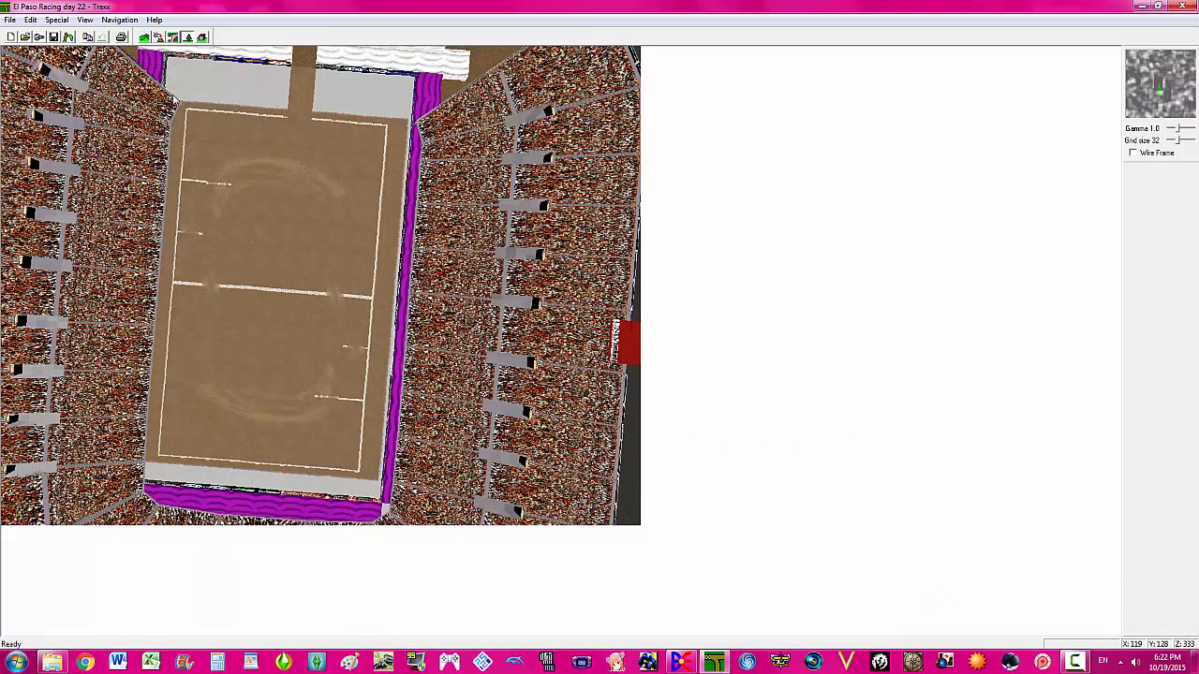
- Display the models list, purge all unused models from the track, and close the list
{"action": "right_click", "coordinate": [261, 202]}
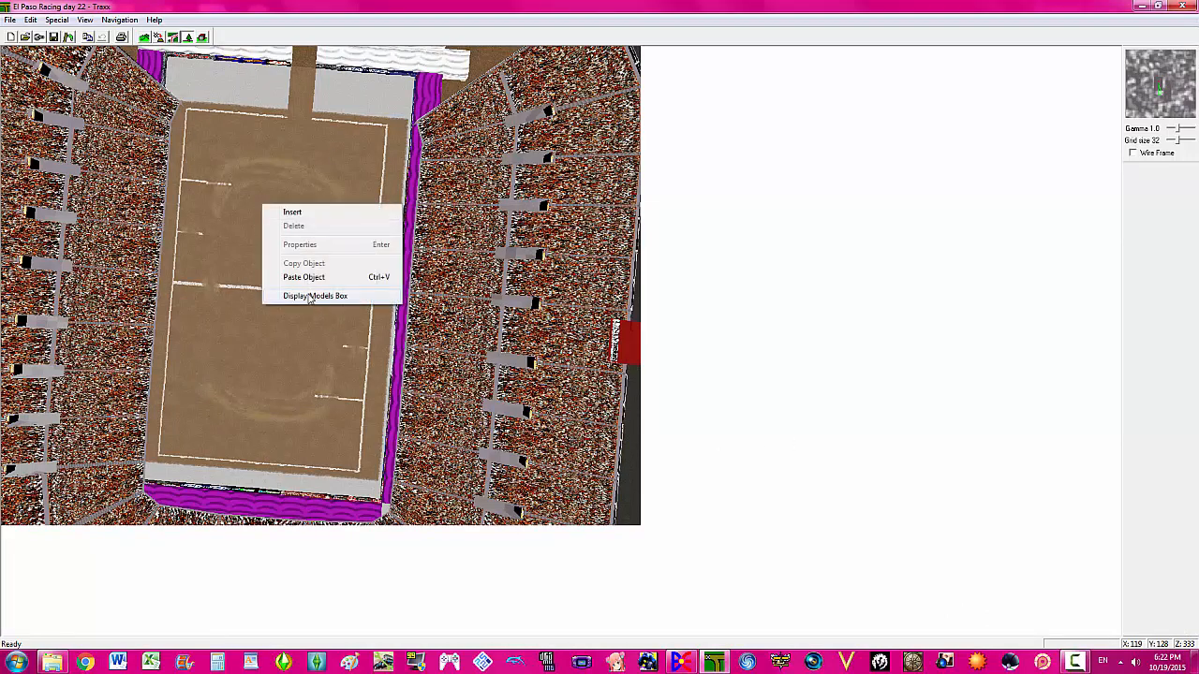
{"action": "left_click", "coordinate": [309, 296]}
{"action": "left_click_drag", "start_coordinate": [571, 466], "coordinate": [555, 259]}
{"action": "right_click", "coordinate": [263, 153]}
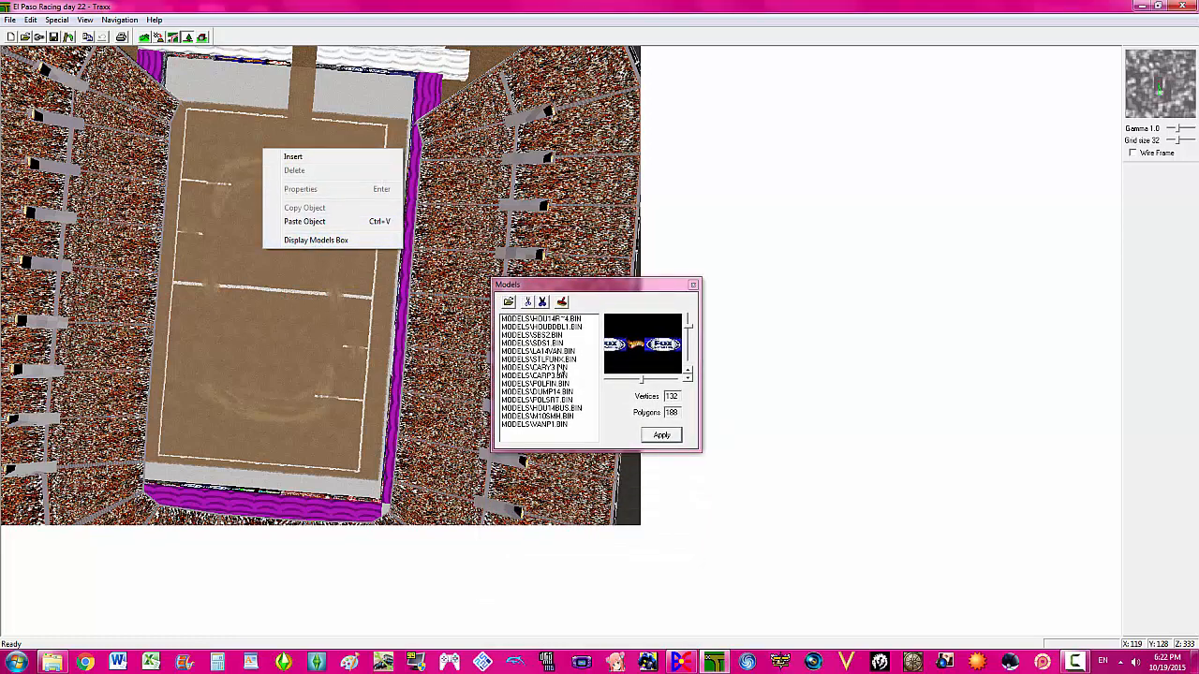
{"action": "left_click", "coordinate": [578, 321]}
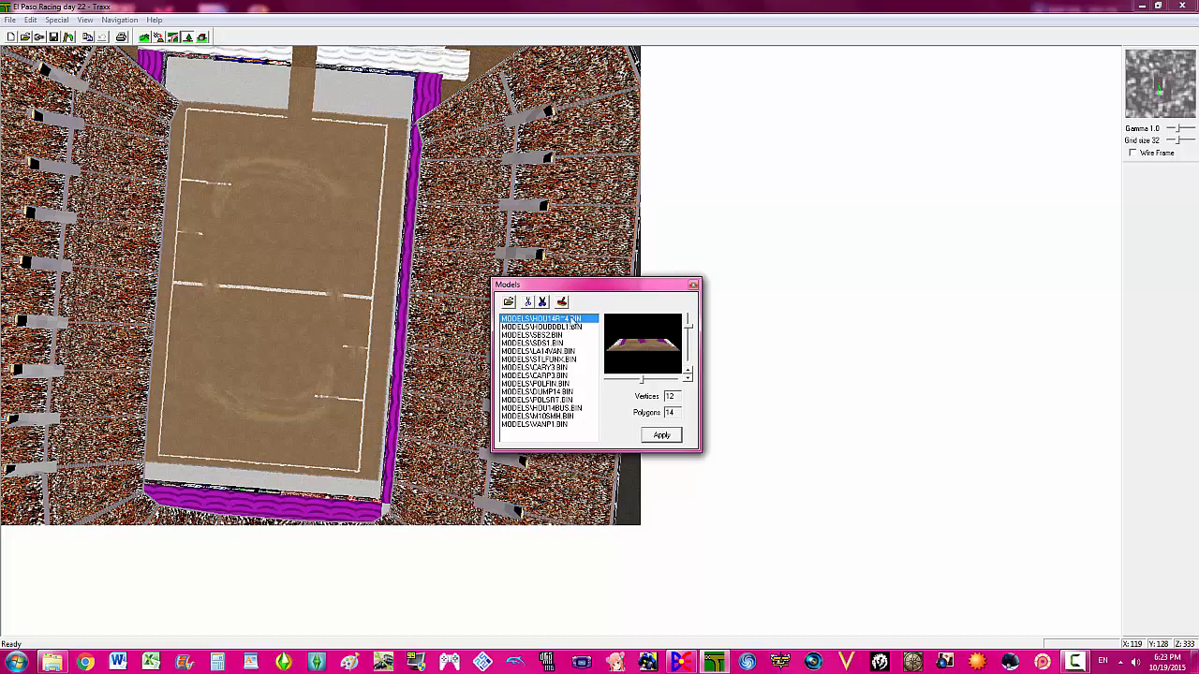
{"action": "left_click", "coordinate": [562, 301]}
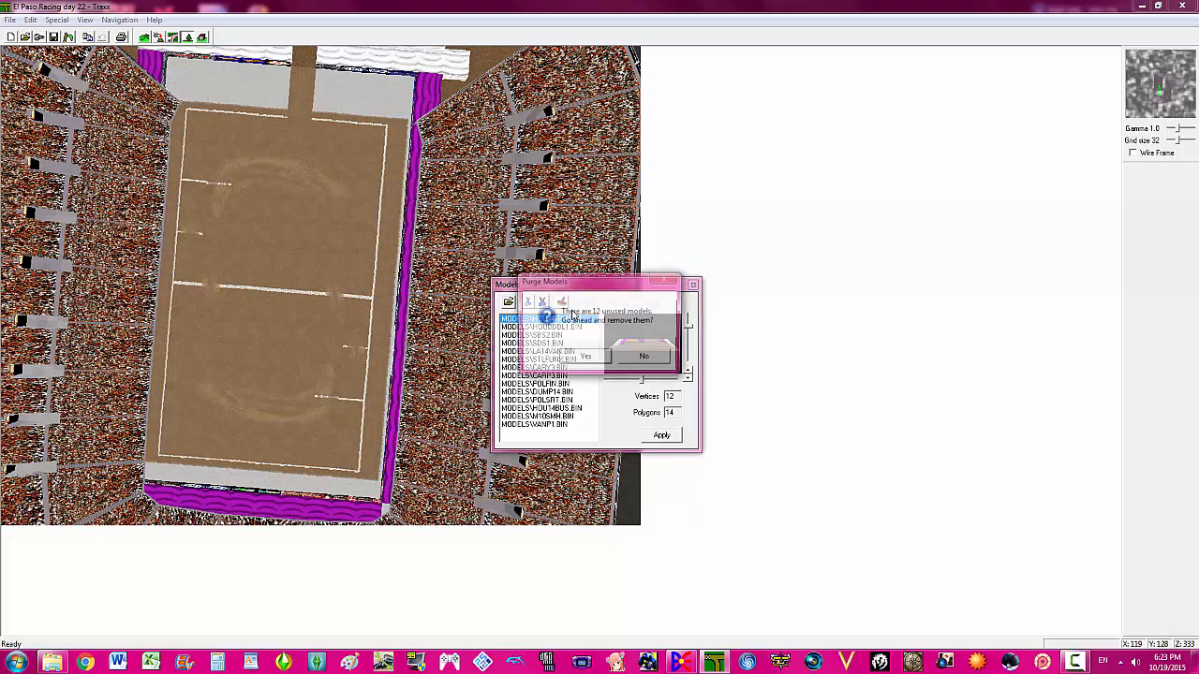
{"action": "left_click", "coordinate": [585, 359]}
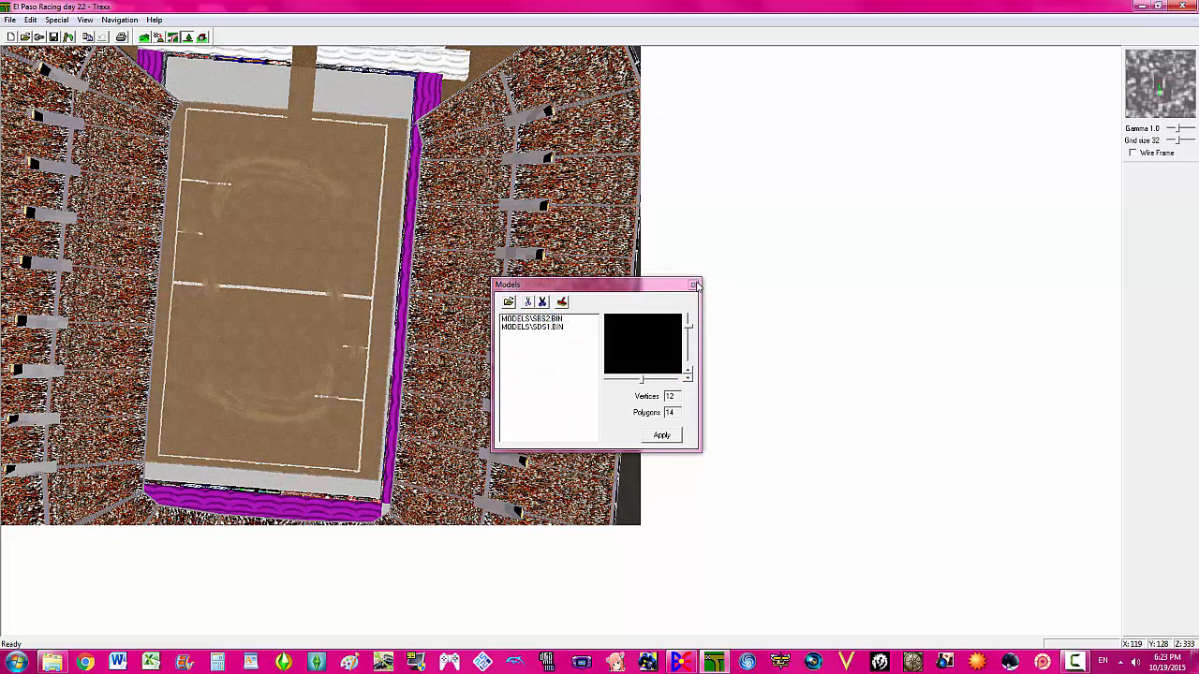
{"action": "left_click", "coordinate": [693, 284]}
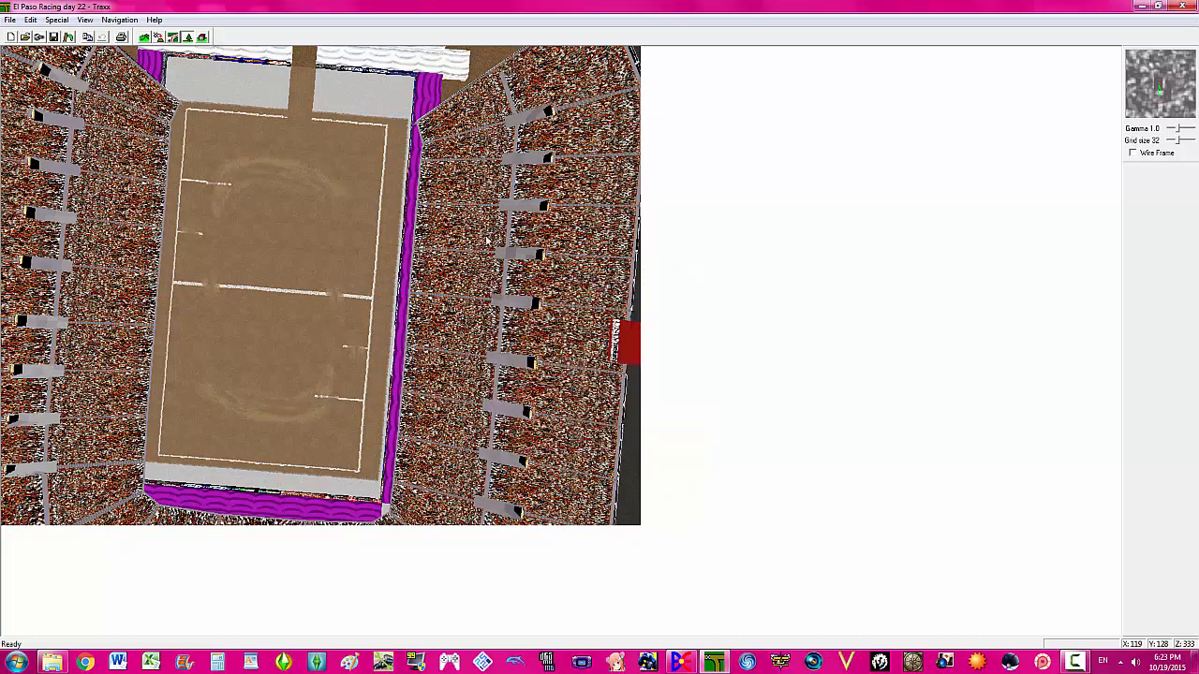
- Switch to texture editing, display the textures list and purge the unused textures from the track
{"action": "left_click", "coordinate": [158, 38]}
{"action": "right_click", "coordinate": [272, 178]}
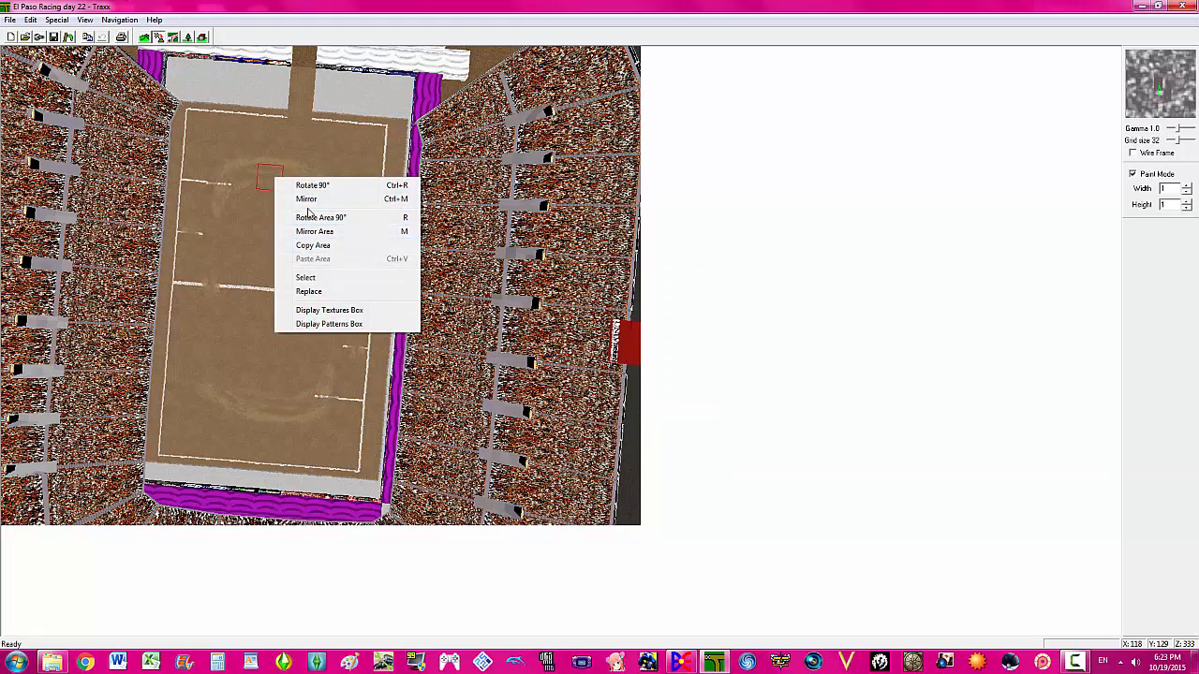
{"action": "left_click", "coordinate": [343, 310]}
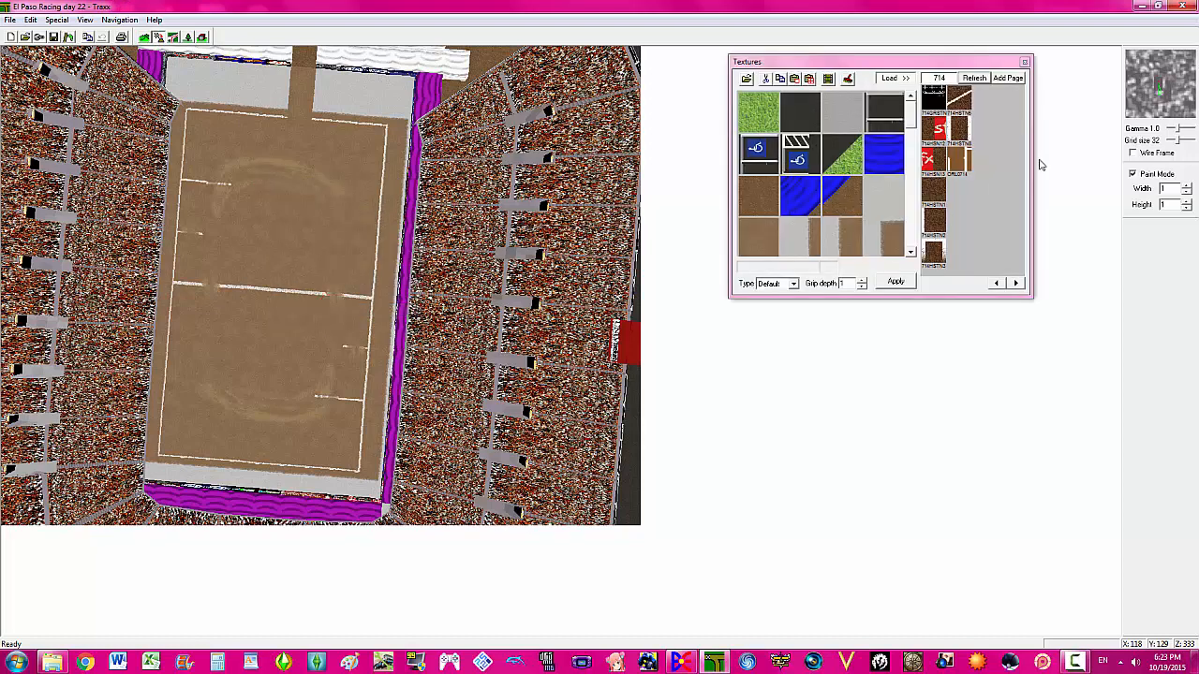
{"action": "left_click", "coordinate": [847, 82]}
{"action": "left_click", "coordinate": [596, 354]}
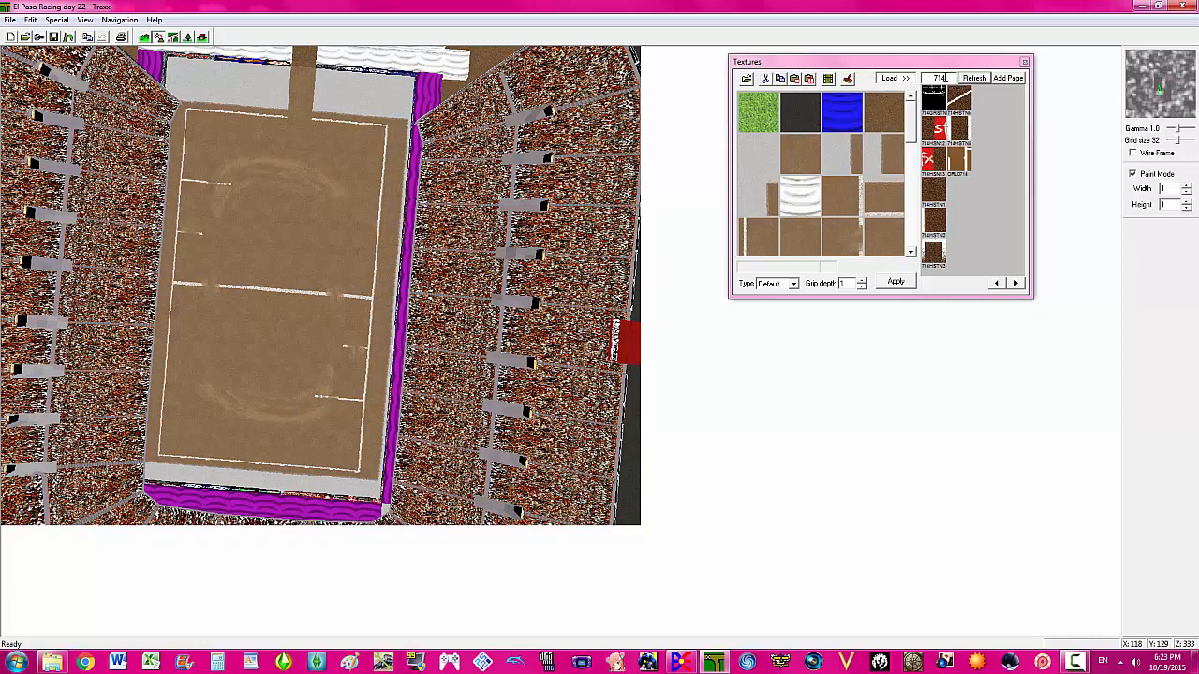
- Filter the loadable texture files by VAN and page through the matching textures
{"action": "left_click", "coordinate": [941, 79]}
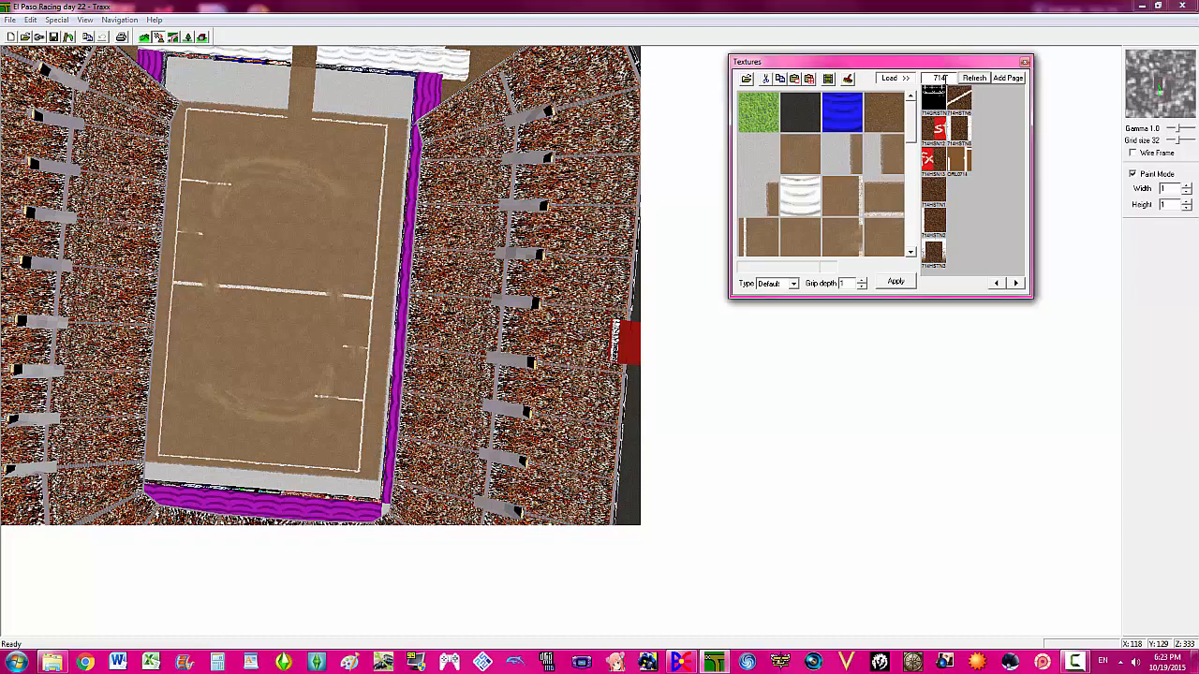
{"action": "double_click", "coordinate": [942, 78]}
{"action": "left_click", "coordinate": [974, 79]}
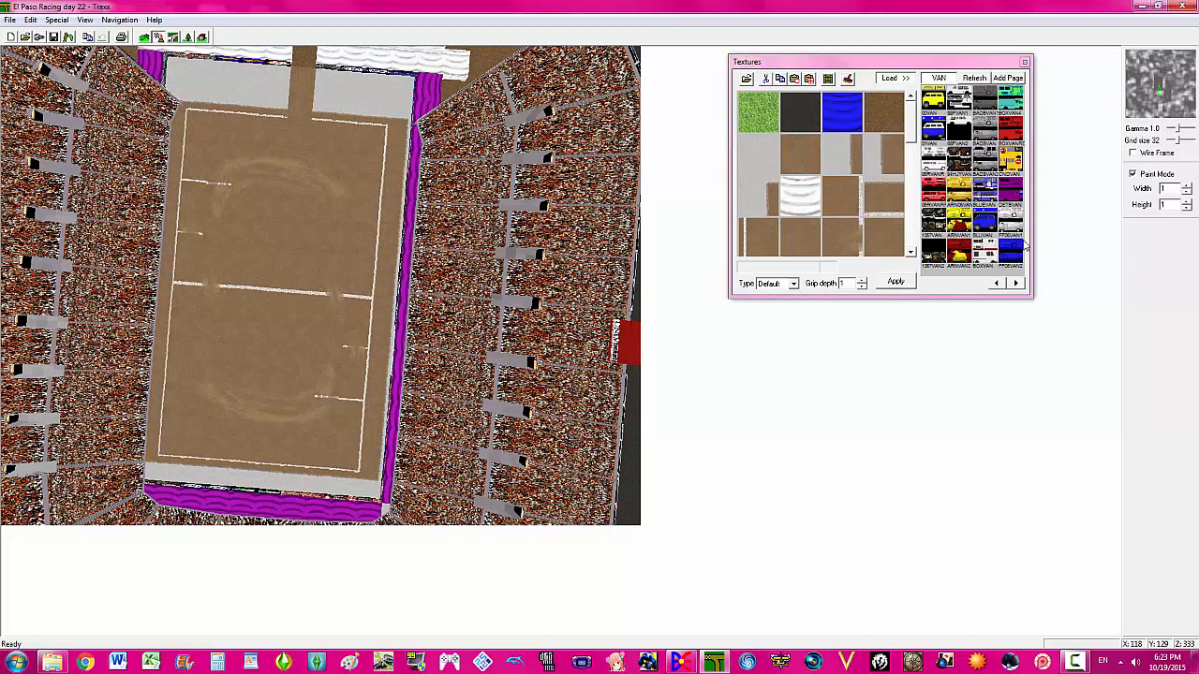
{"action": "left_click", "coordinate": [1019, 283]}
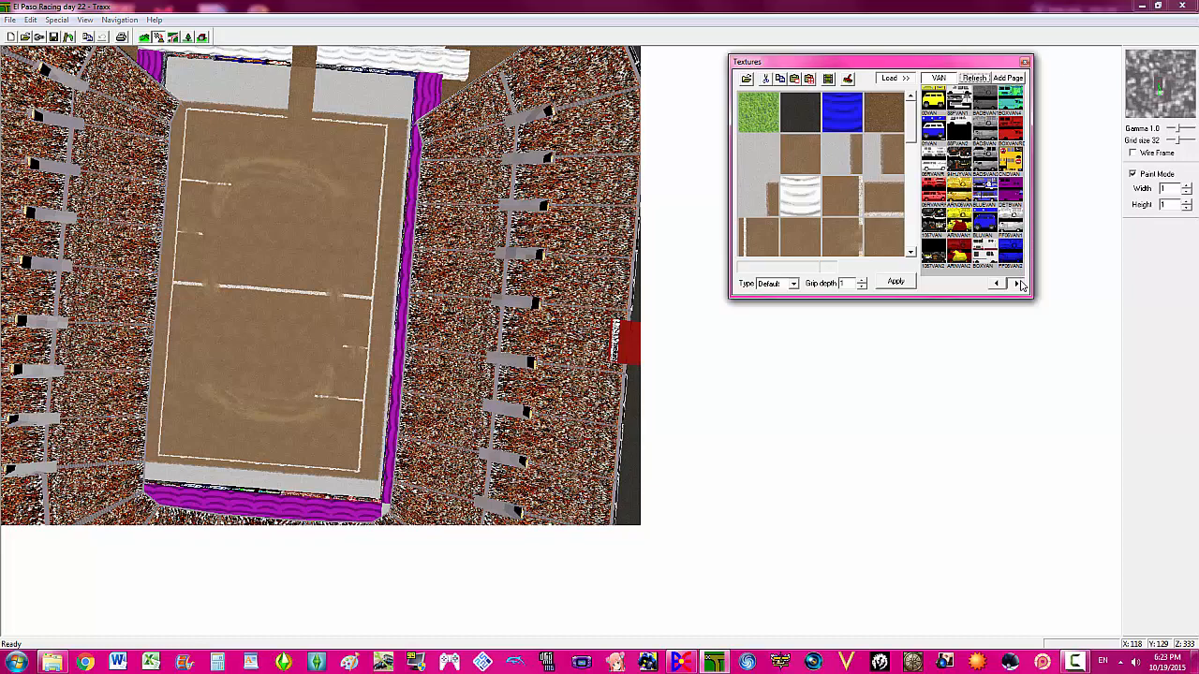
- Filter the texture files by 714 and add 714HSTN1, 714HSTN2, 714HSTN3 and 714HSTN6 to the track's textures
{"action": "double_click", "coordinate": [948, 79]}
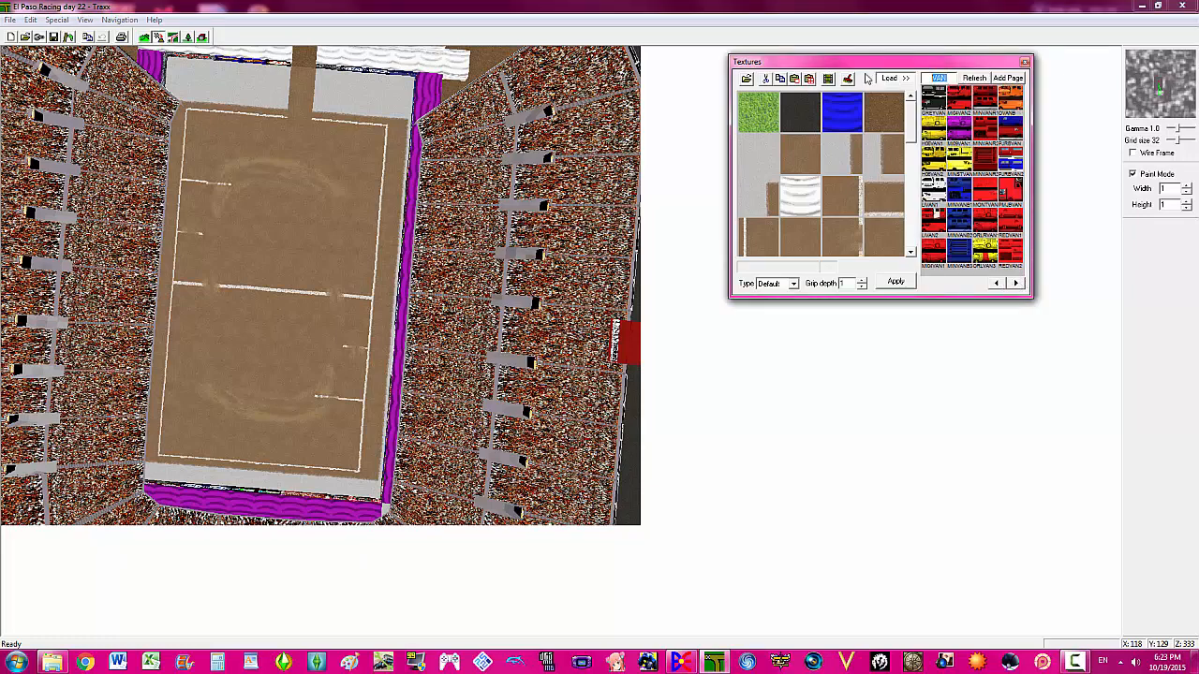
{"action": "type", "text": "714"}
{"action": "left_click", "coordinate": [965, 83]}
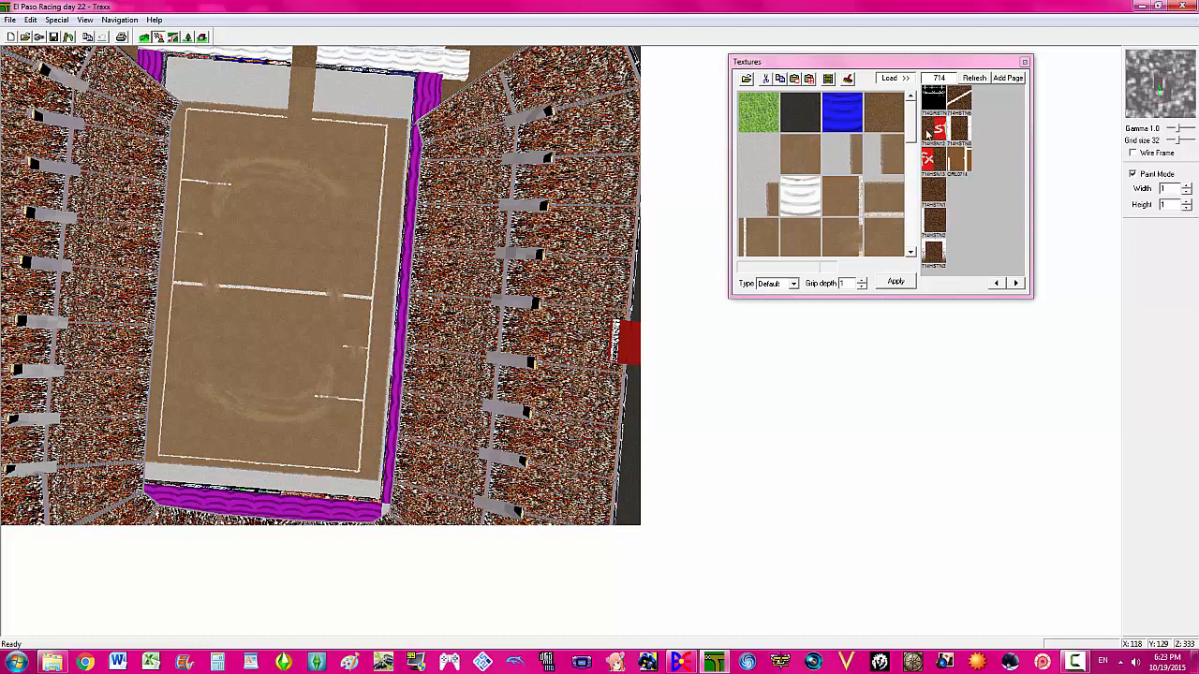
{"action": "left_click", "coordinate": [935, 190]}
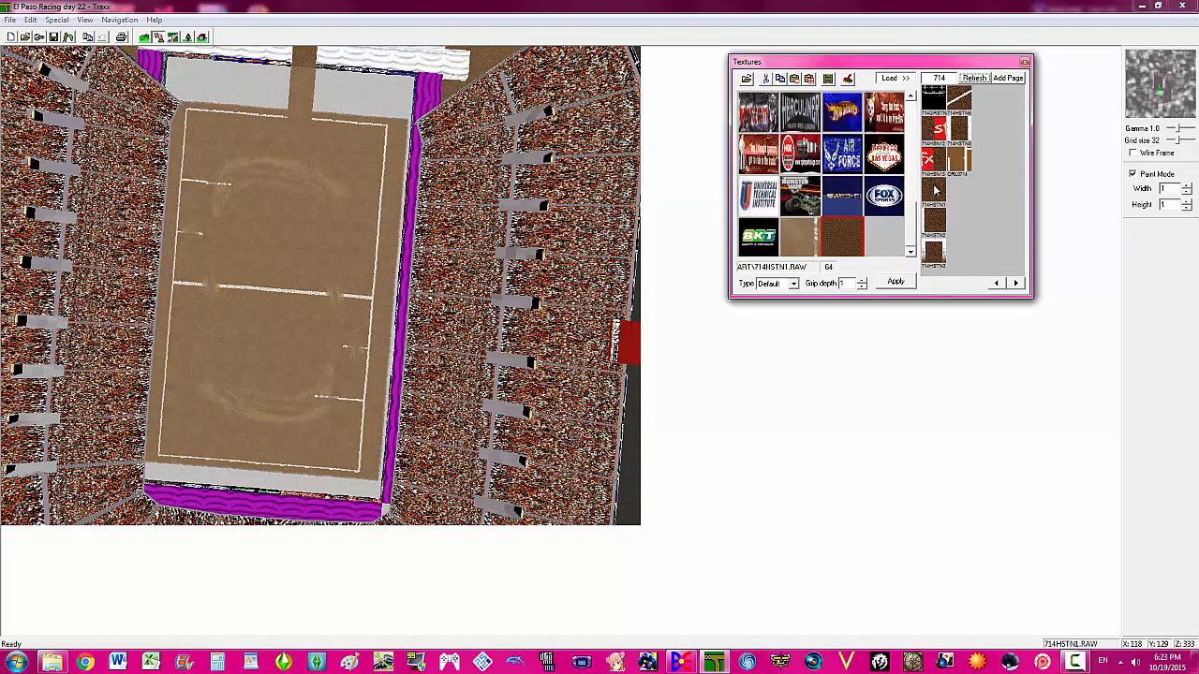
{"action": "left_click", "coordinate": [932, 250]}
{"action": "left_click", "coordinate": [960, 93]}
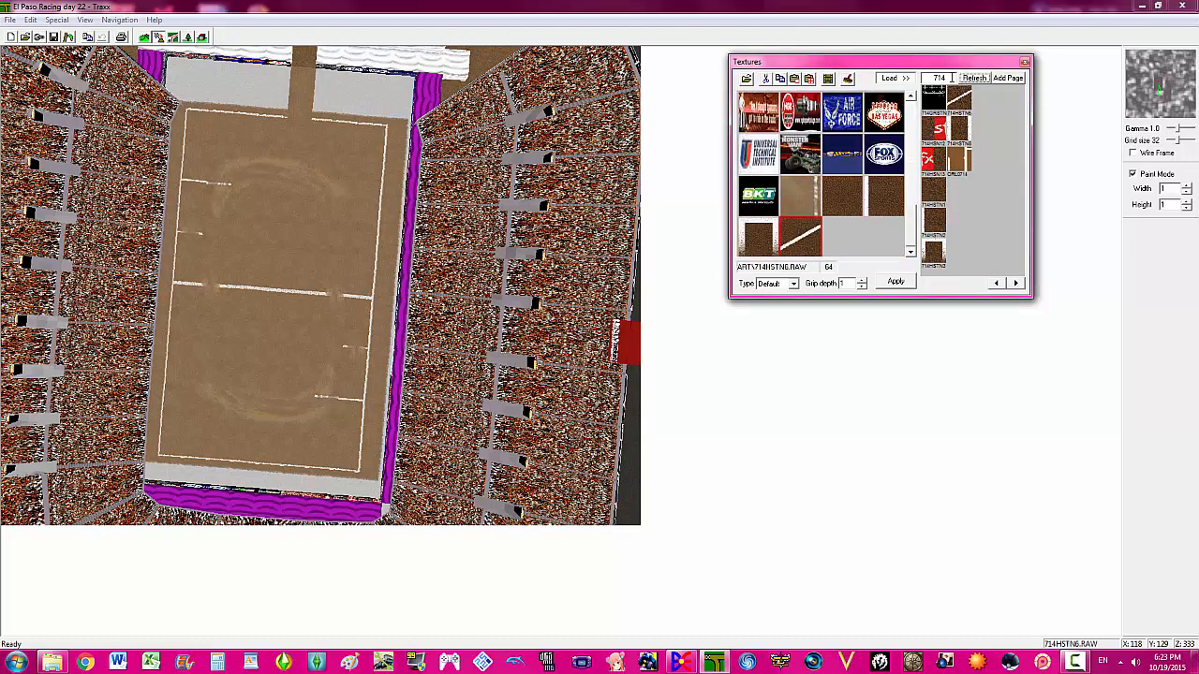
- Filter the texture files by VEGAS and add VEGAS1, VEGAS2, VEGAS3 and VEGAS4 to the track's textures
{"action": "left_click_drag", "start_coordinate": [948, 79], "coordinate": [865, 62]}
{"action": "type", "text": "VEGAS"}
{"action": "left_click", "coordinate": [974, 78]}
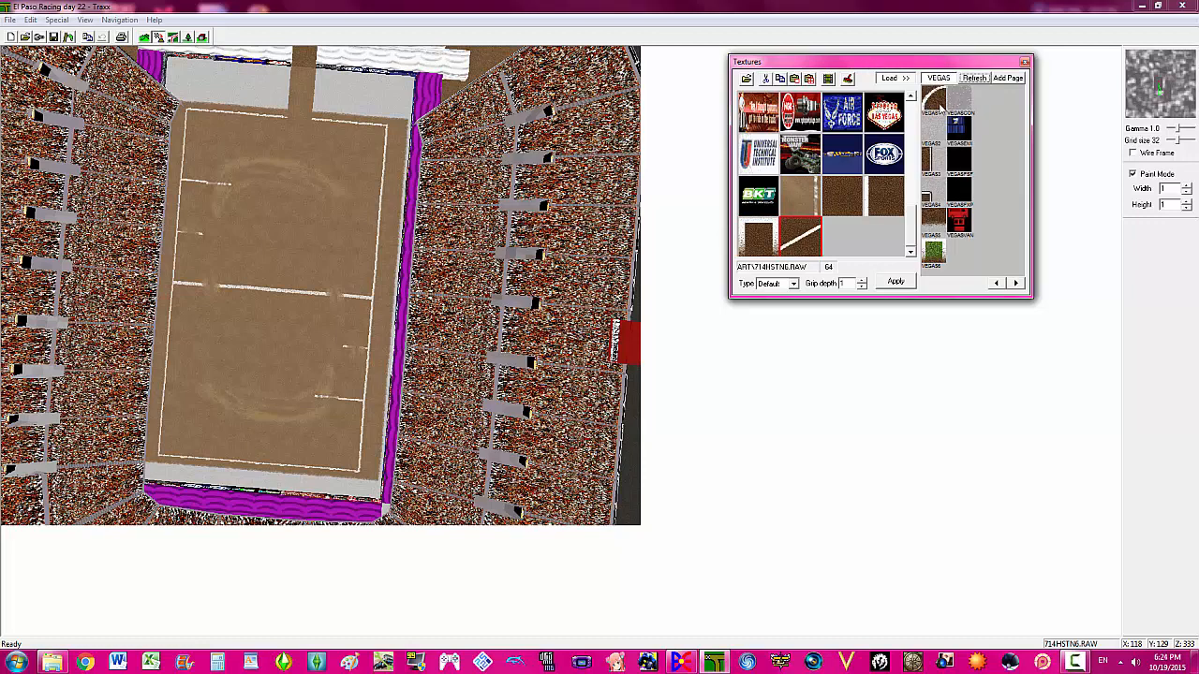
{"action": "left_click", "coordinate": [942, 107]}
{"action": "left_click", "coordinate": [941, 136]}
{"action": "left_click", "coordinate": [930, 165]}
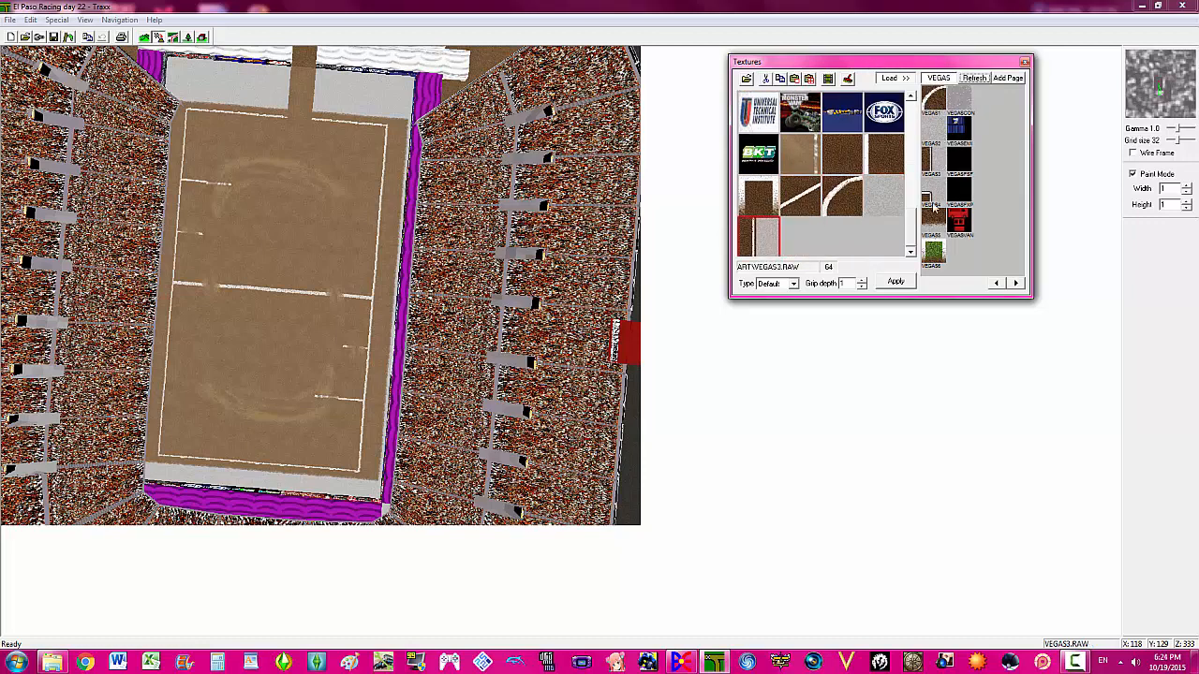
{"action": "left_click", "coordinate": [934, 197]}
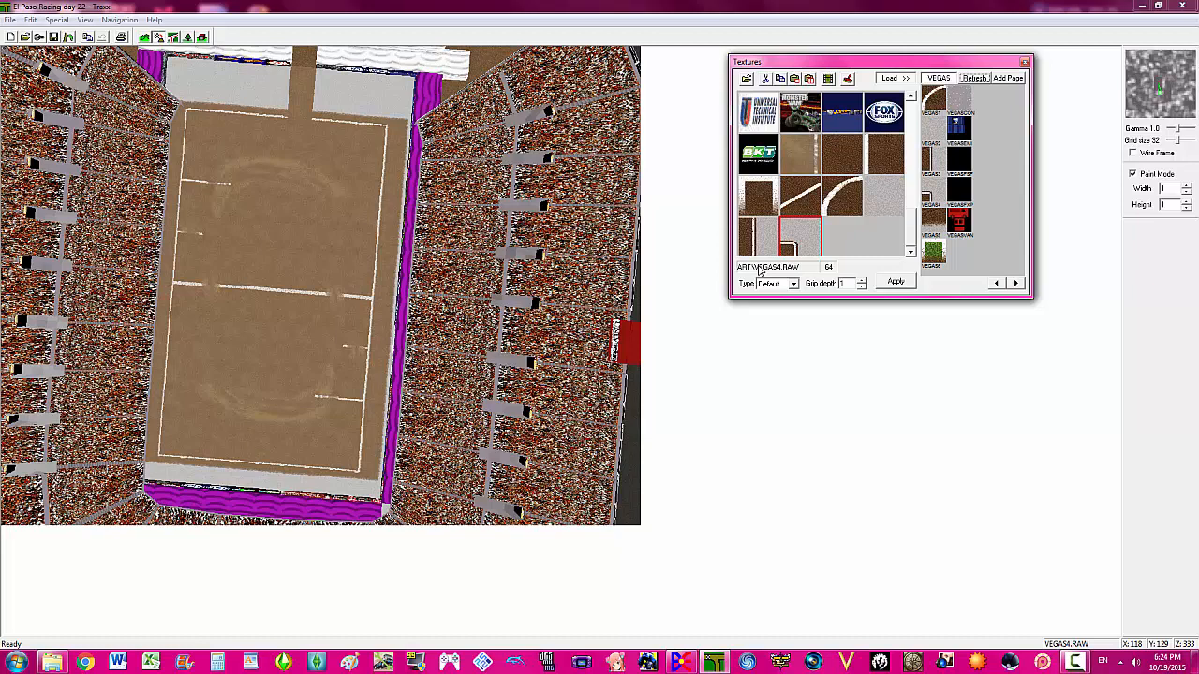
- Paint the lower-right corner tile of the arena floor with the 714HSTN1 texture and copy that area
{"action": "left_click", "coordinate": [851, 168]}
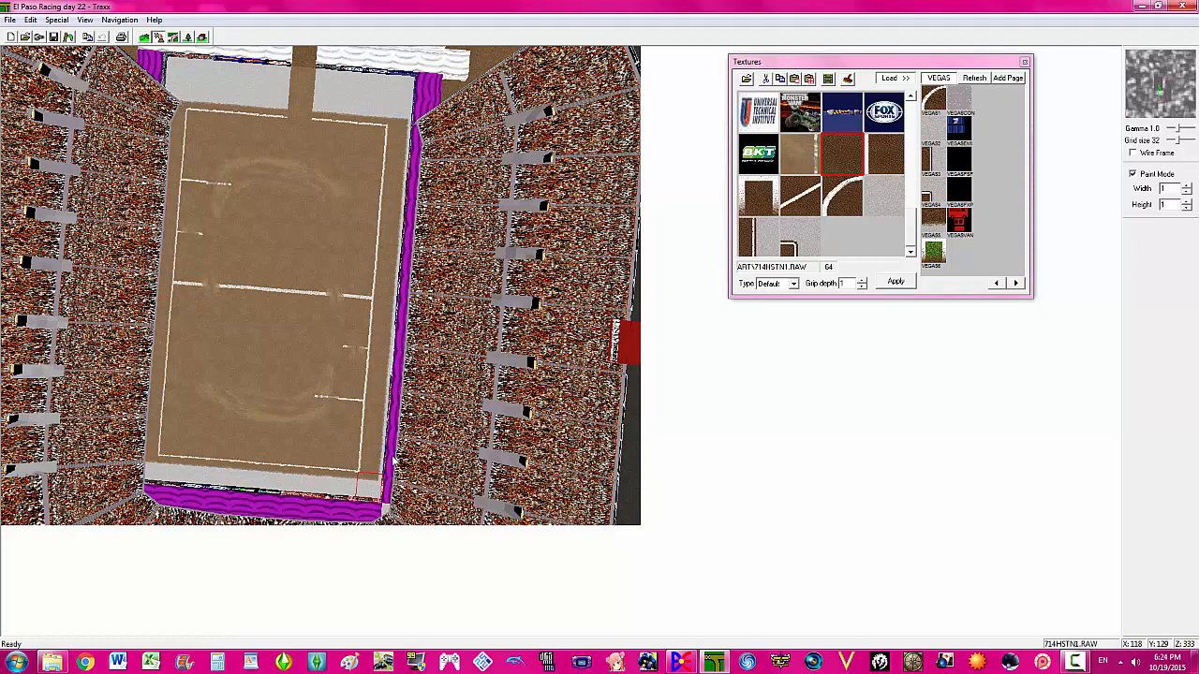
{"action": "left_click", "coordinate": [841, 154]}
{"action": "left_click", "coordinate": [366, 489]}
{"action": "right_click", "coordinate": [365, 489]}
{"action": "left_click", "coordinate": [388, 556]}
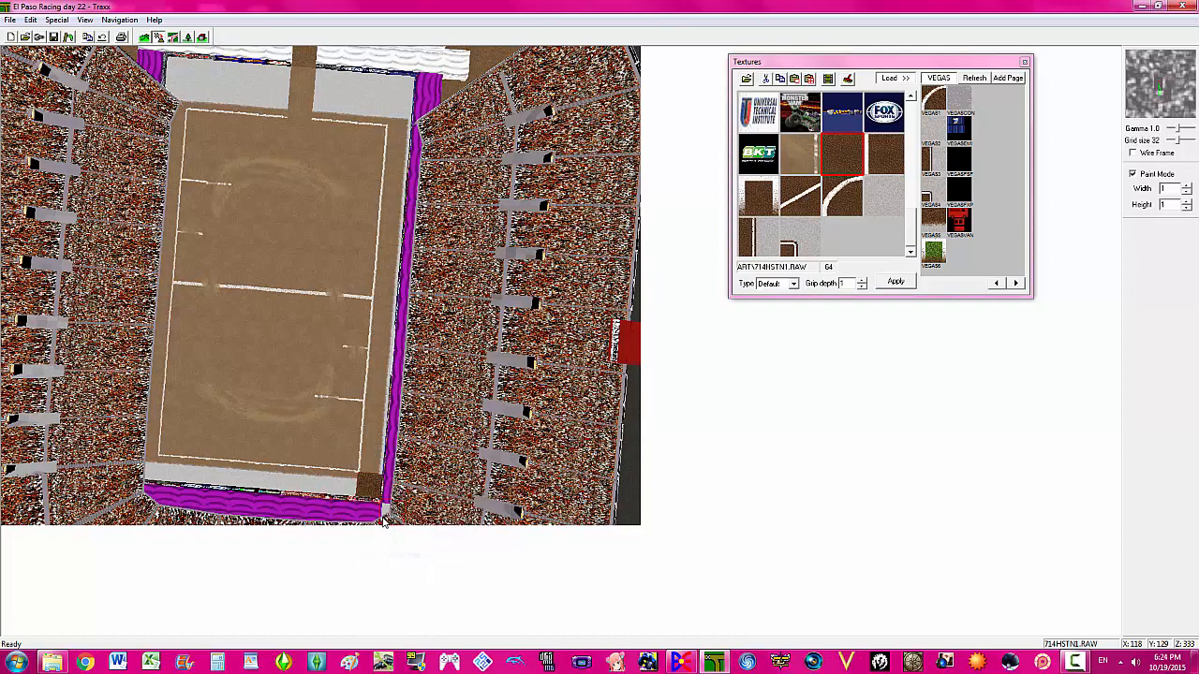
- Cover the grey border tile just left of the brown corner tile with the same 714HSTN1 texture
{"action": "right_click", "coordinate": [367, 482]}
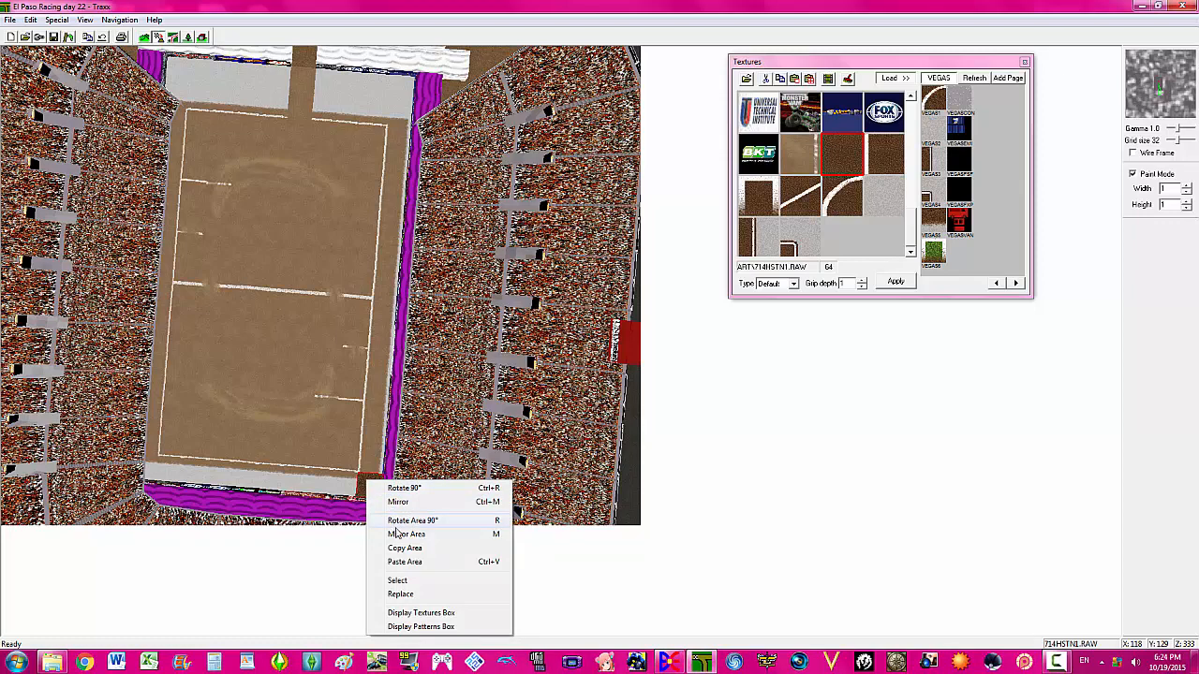
{"action": "left_click", "coordinate": [341, 488]}
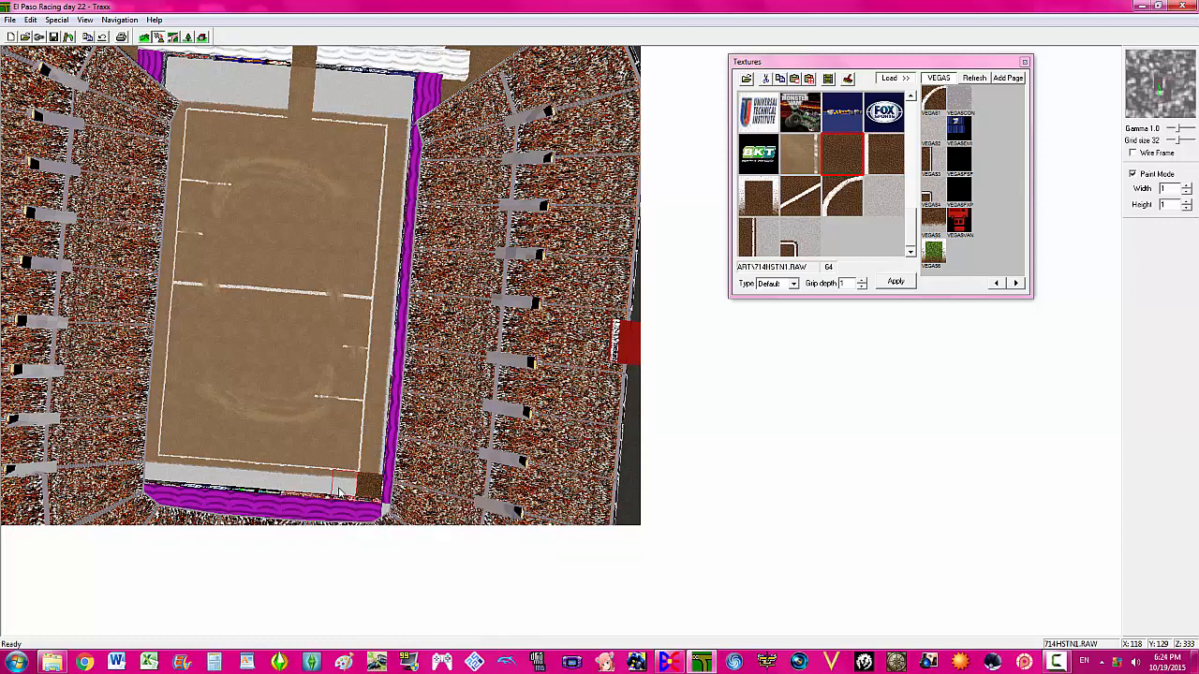
{"action": "left_click", "coordinate": [341, 491]}
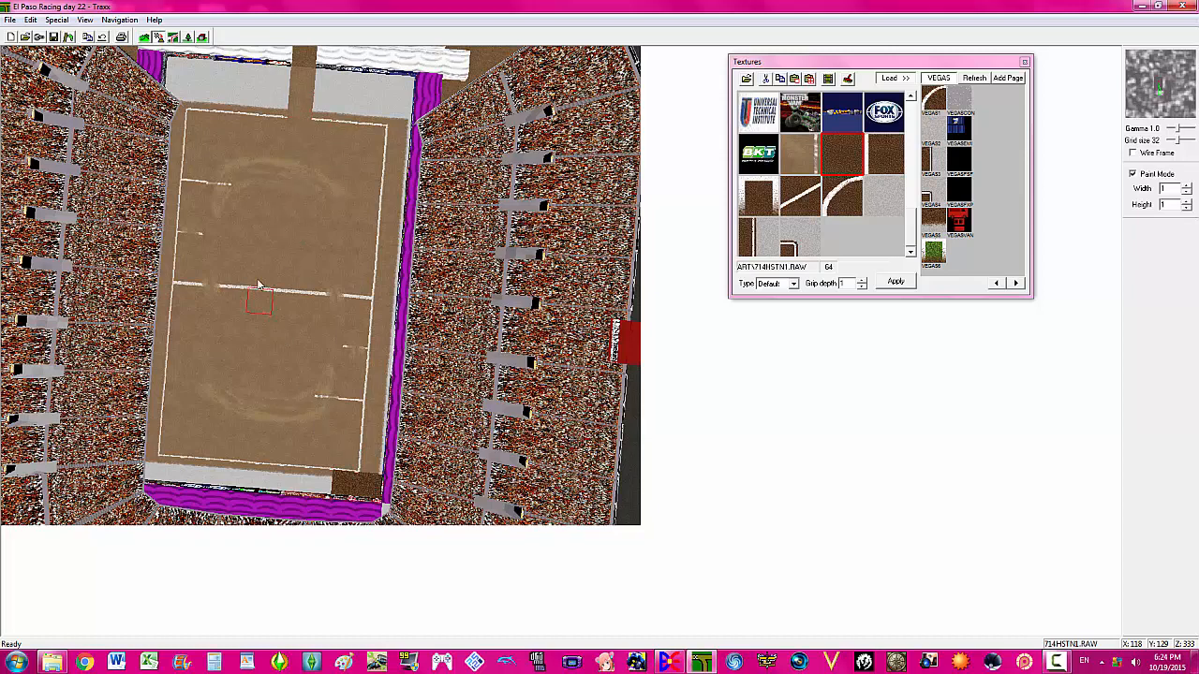
{"action": "left_click", "coordinate": [1056, 663]}
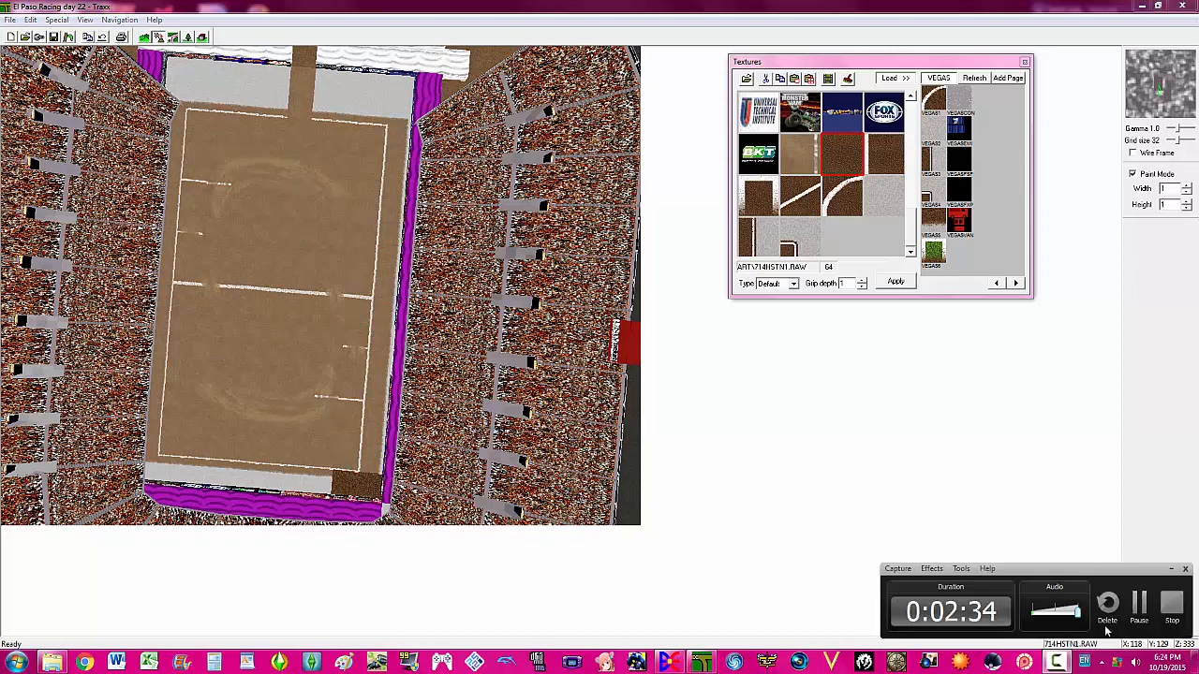
{"action": "left_click", "coordinate": [1138, 605]}
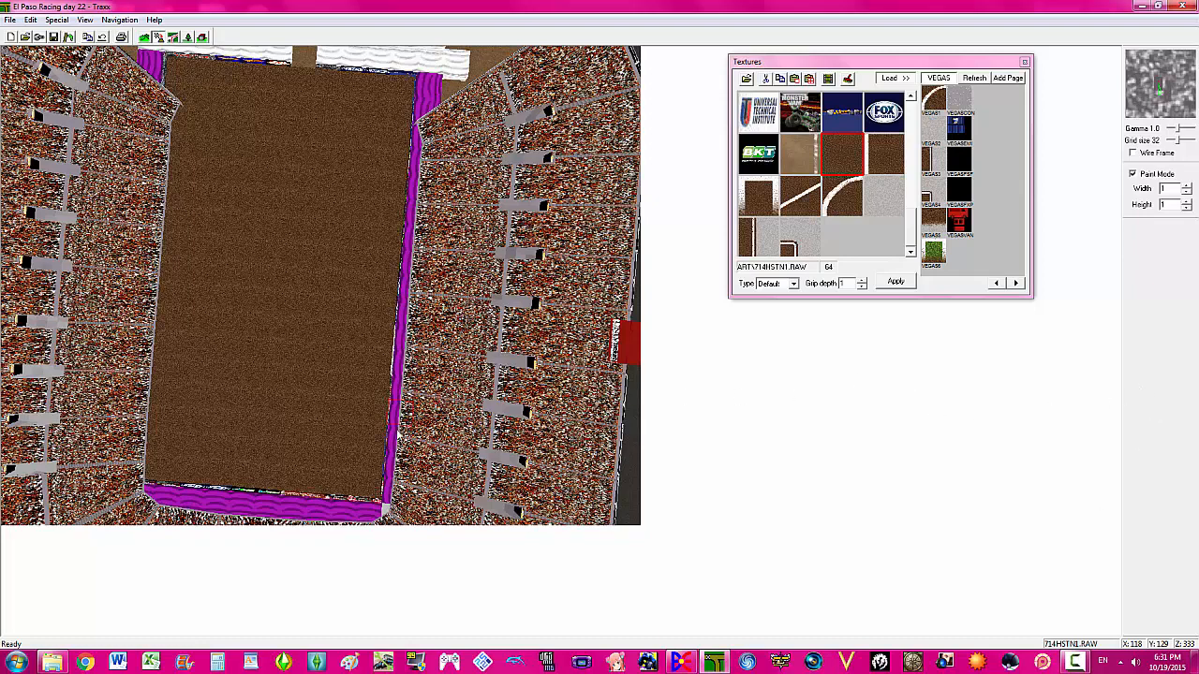
- Paint the arena floor's upper-right corner with VEGAS4 and line the right edge below it with copied VEGAS3 border tiles
{"action": "left_click", "coordinate": [813, 232]}
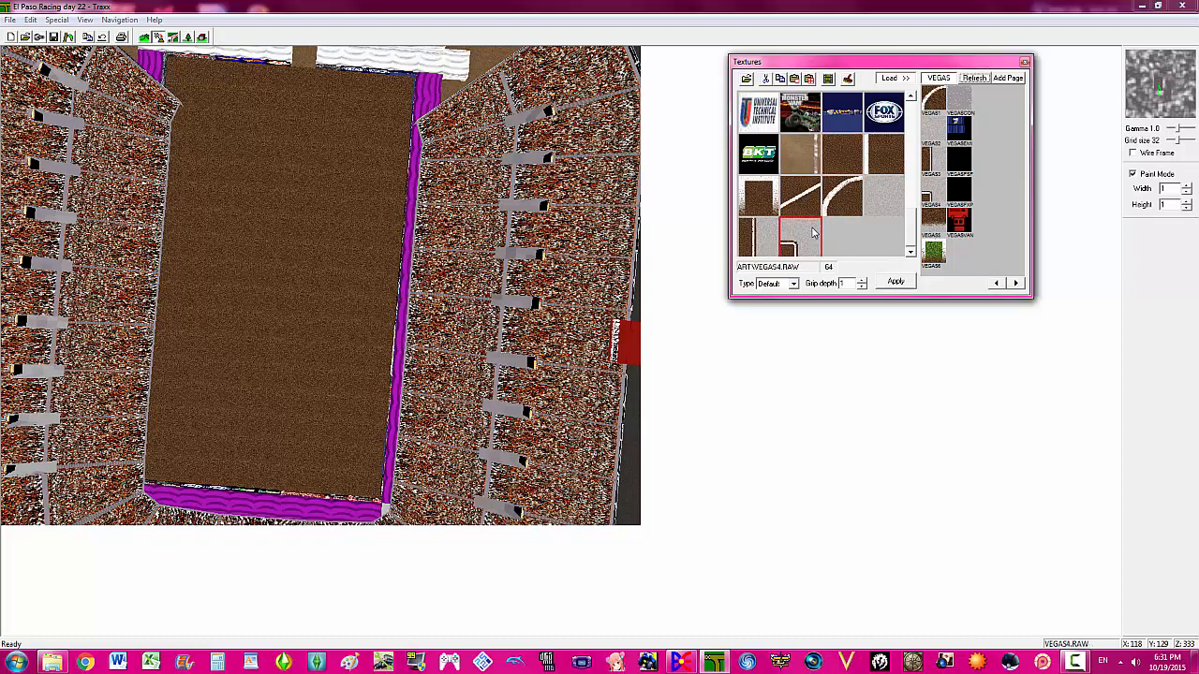
{"action": "left_click", "coordinate": [399, 92]}
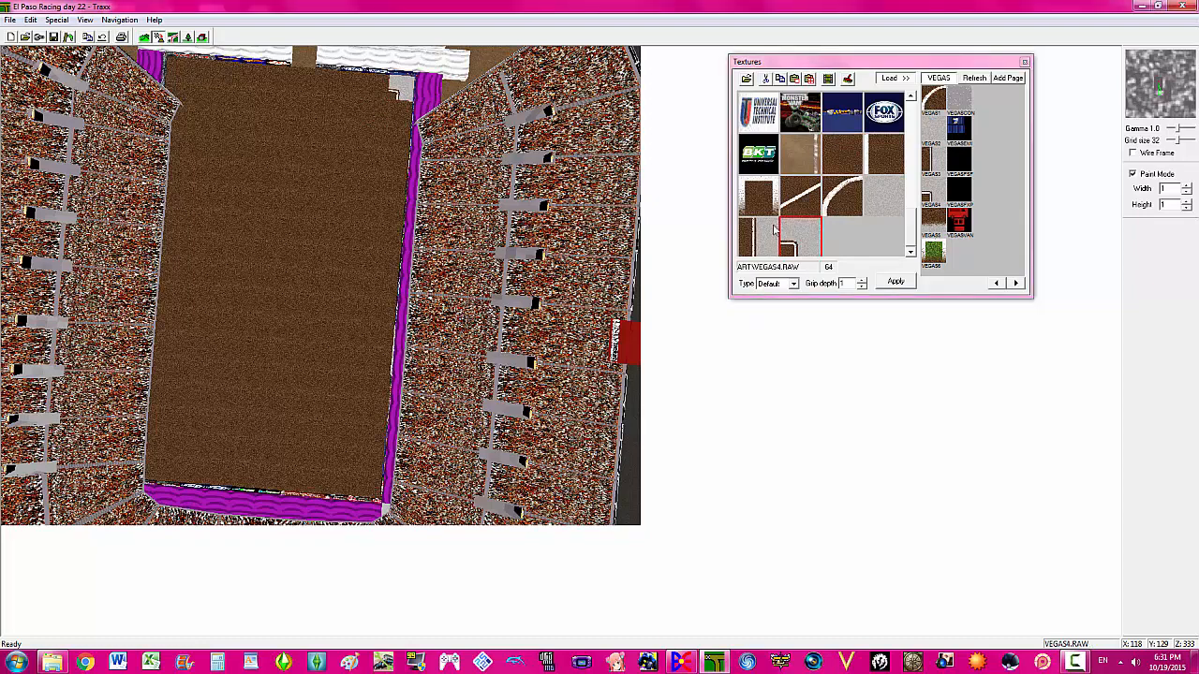
{"action": "left_click", "coordinate": [760, 234]}
{"action": "left_click", "coordinate": [394, 114]}
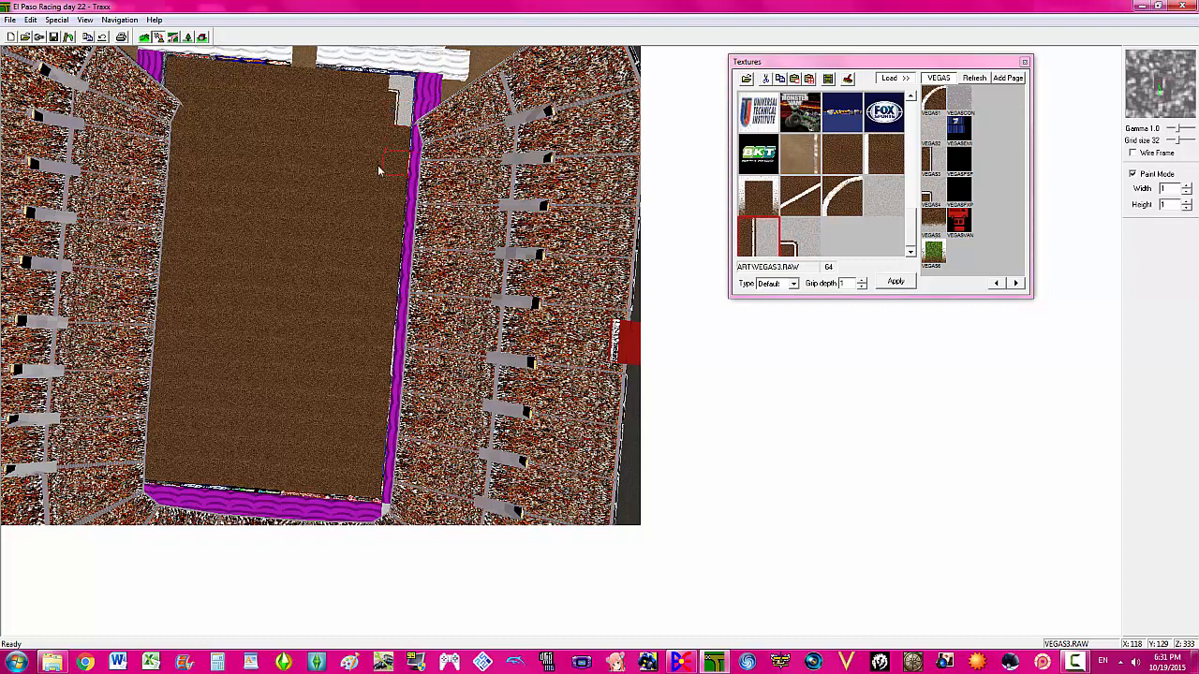
{"action": "right_click", "coordinate": [392, 116]}
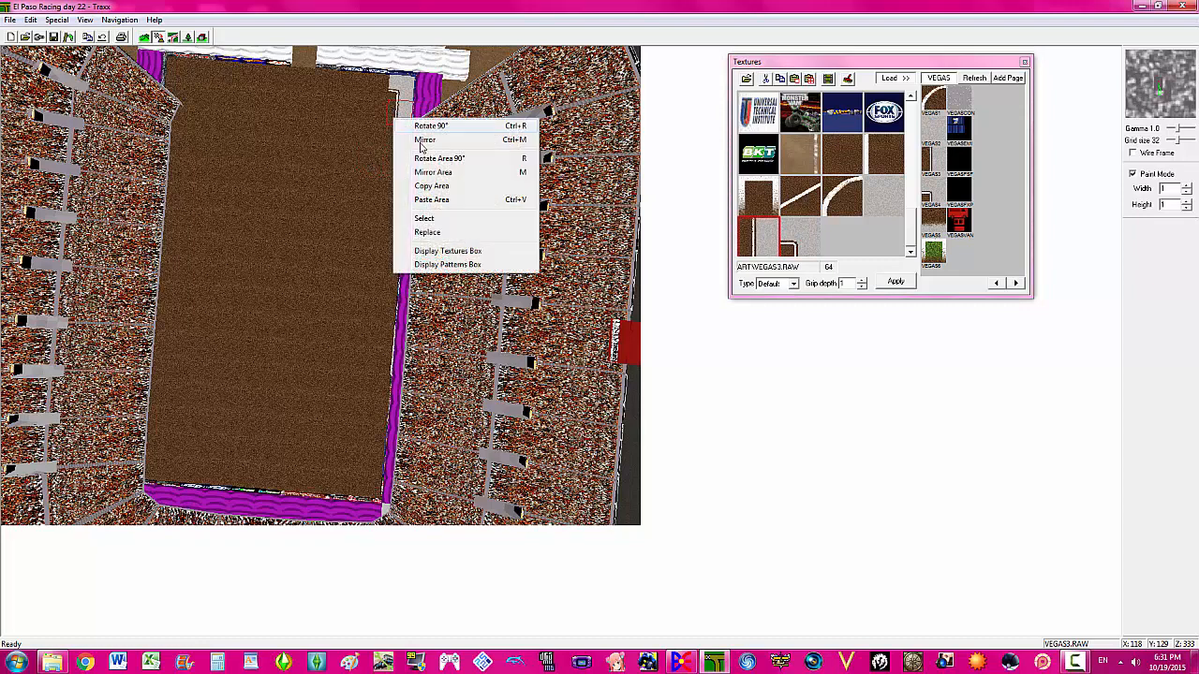
{"action": "left_click", "coordinate": [417, 184]}
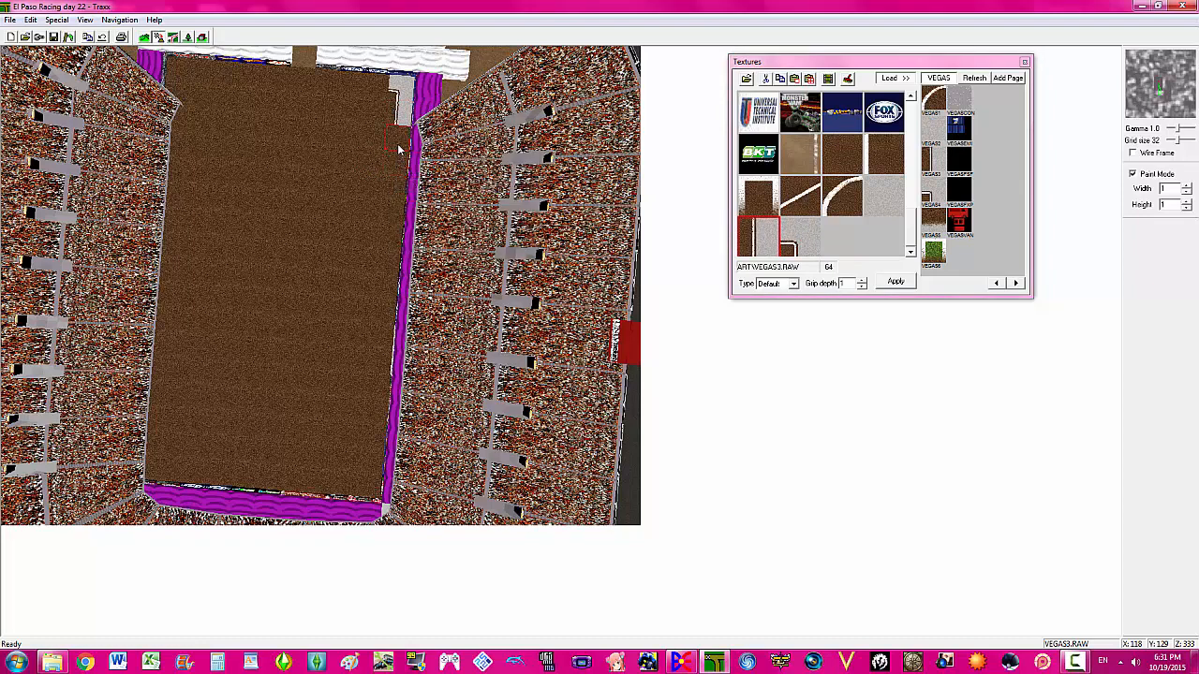
{"action": "right_click", "coordinate": [398, 148]}
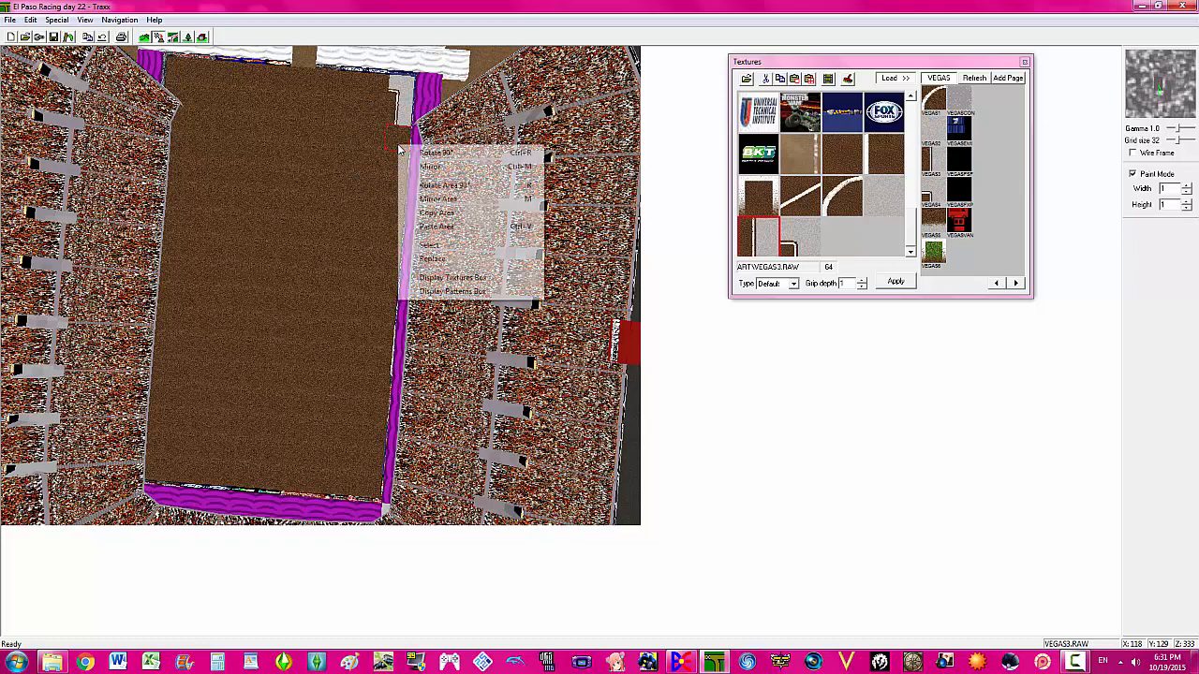
{"action": "left_click", "coordinate": [437, 227]}
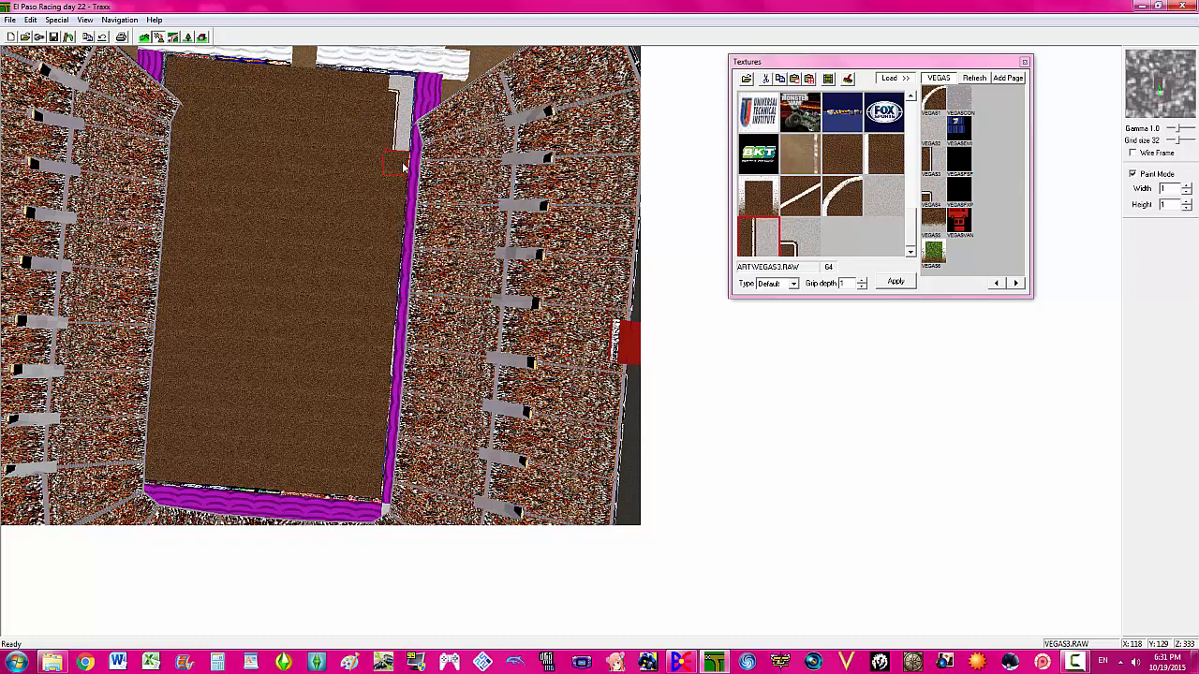
{"action": "left_click_drag", "start_coordinate": [403, 167], "coordinate": [368, 475]}
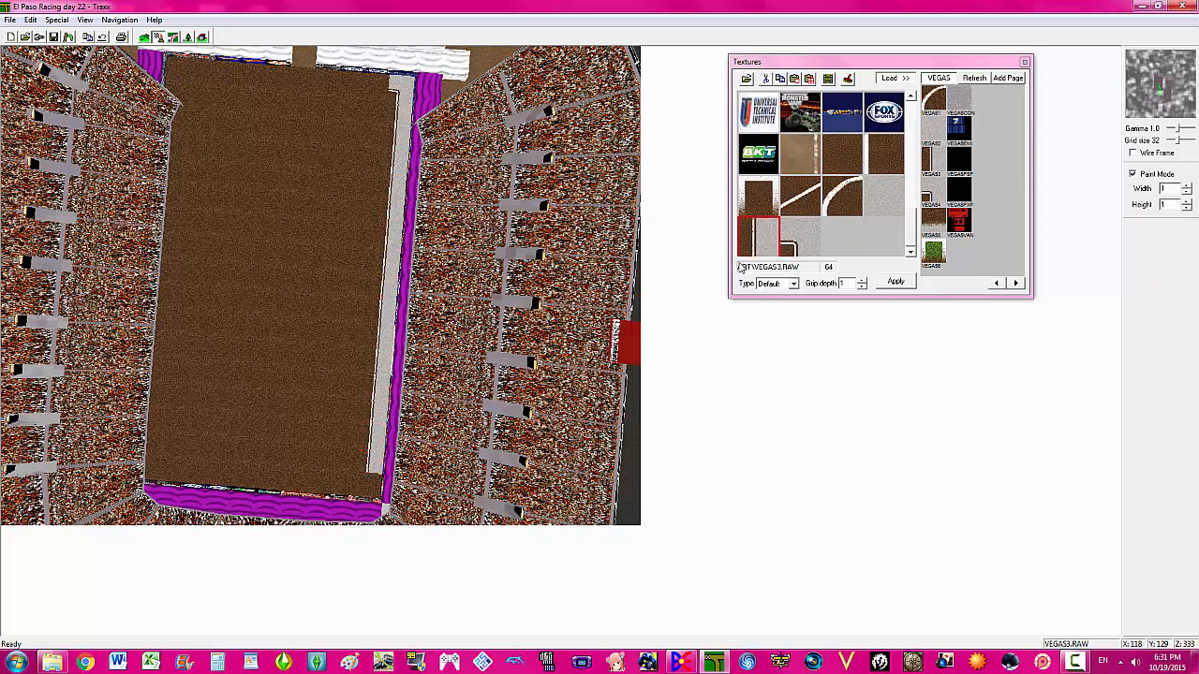
- Paint the floor's lower-right corner with VEGAS4 and rotate that tile to join the borders
{"action": "left_click", "coordinate": [787, 245]}
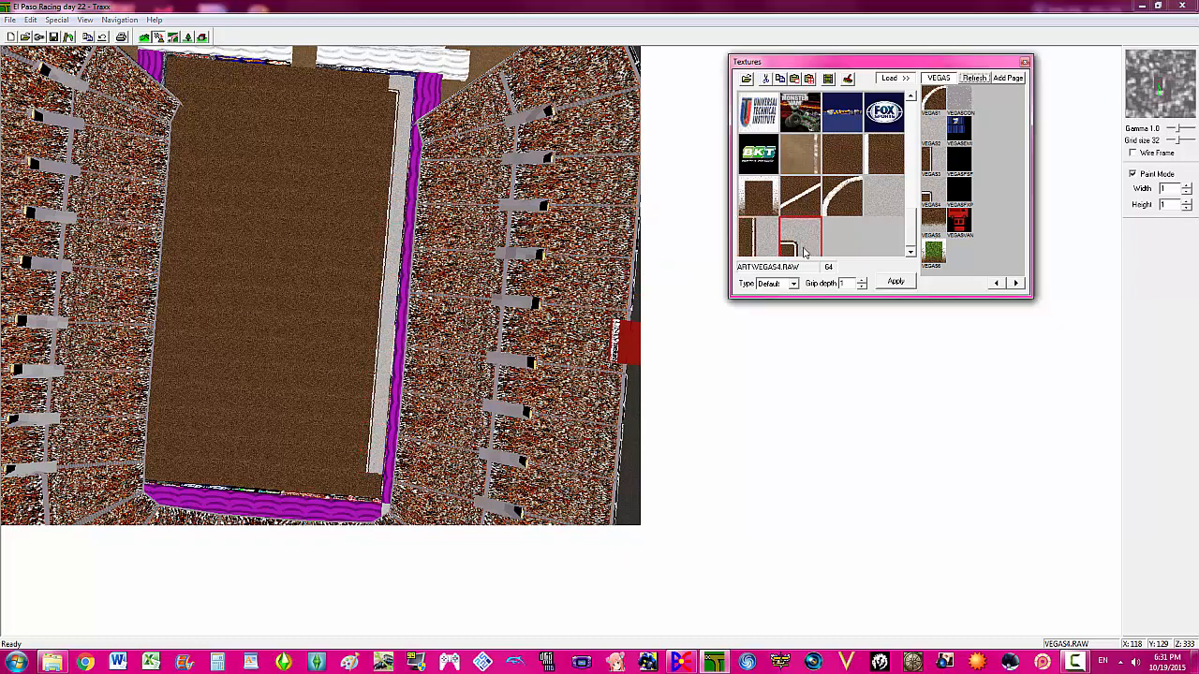
{"action": "right_click", "coordinate": [373, 488]}
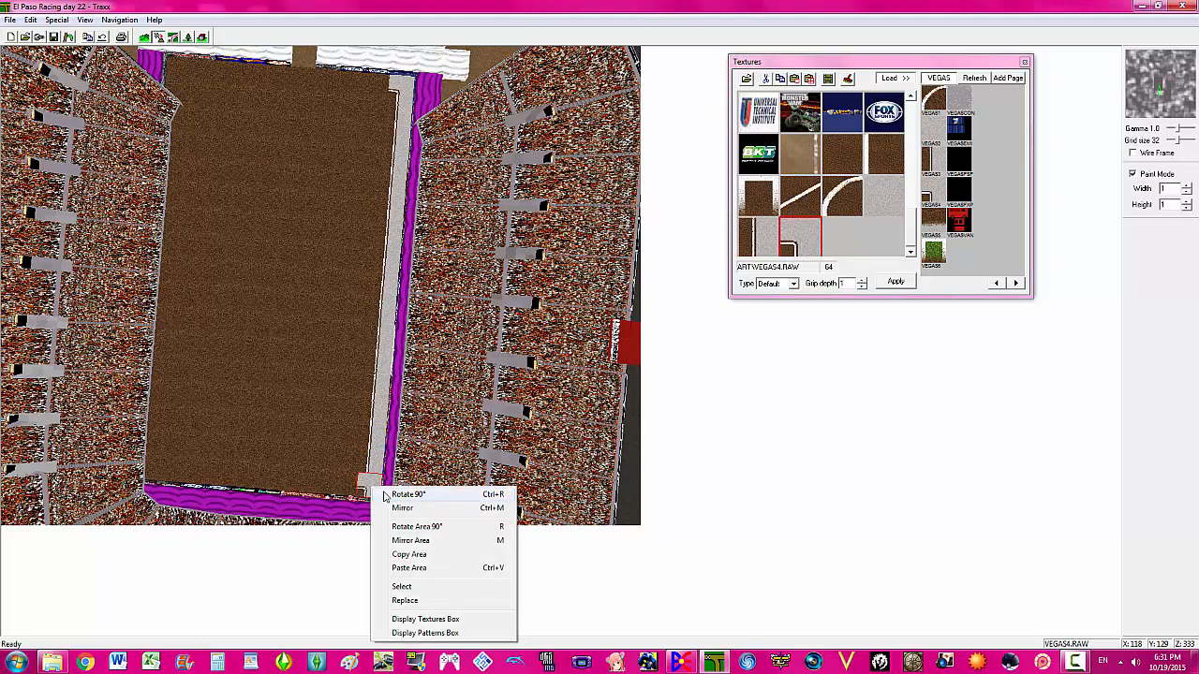
{"action": "left_click", "coordinate": [386, 494]}
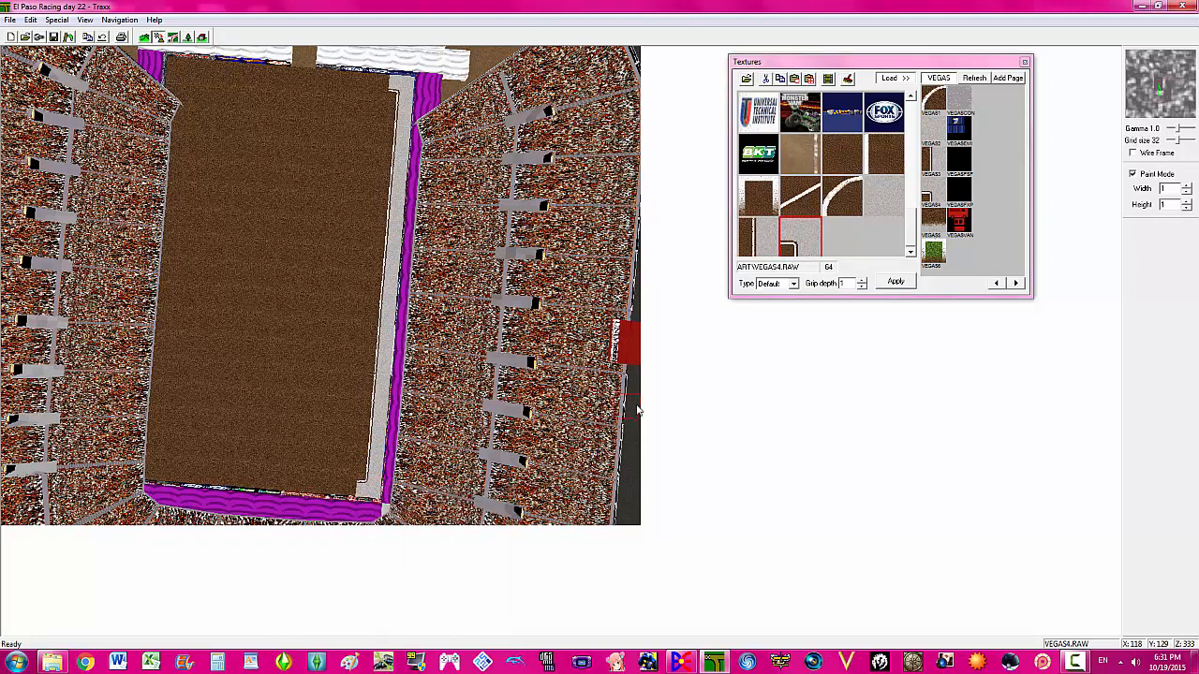
- Lay a straight border tile beside the lower-right corner, rotated to follow the floor's bottom edge, and copy that area
{"action": "right_click", "coordinate": [344, 484]}
{"action": "key", "text": "Escape"}
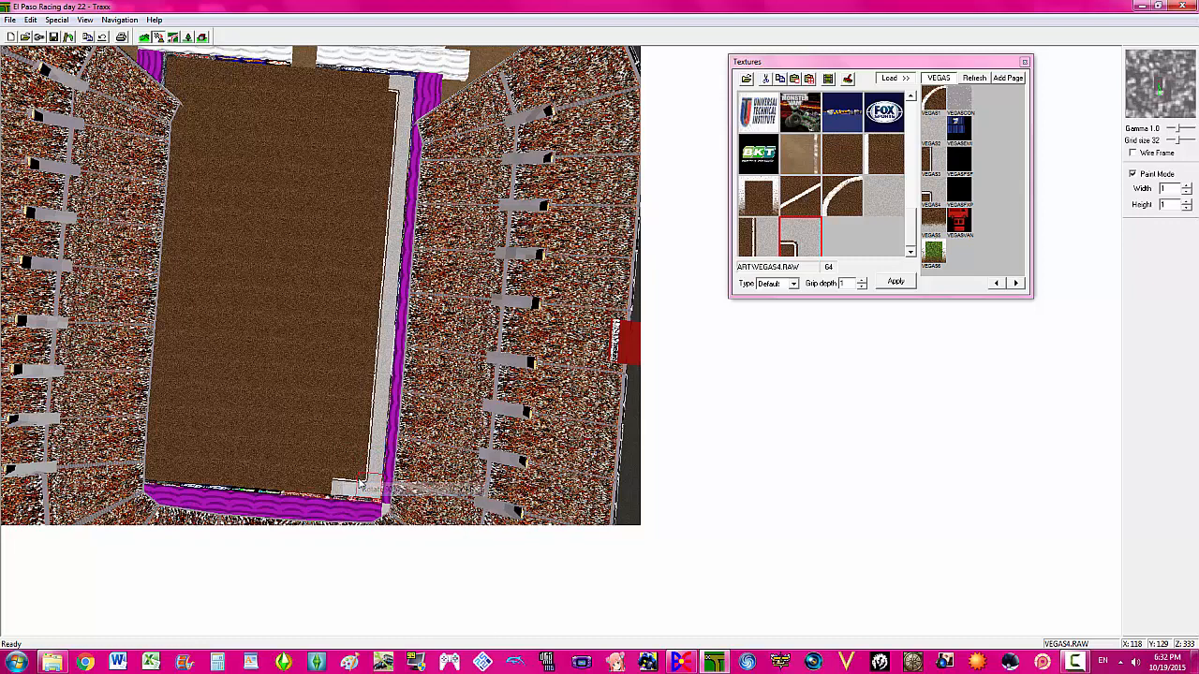
{"action": "right_click", "coordinate": [356, 480]}
{"action": "key", "text": "Escape"}
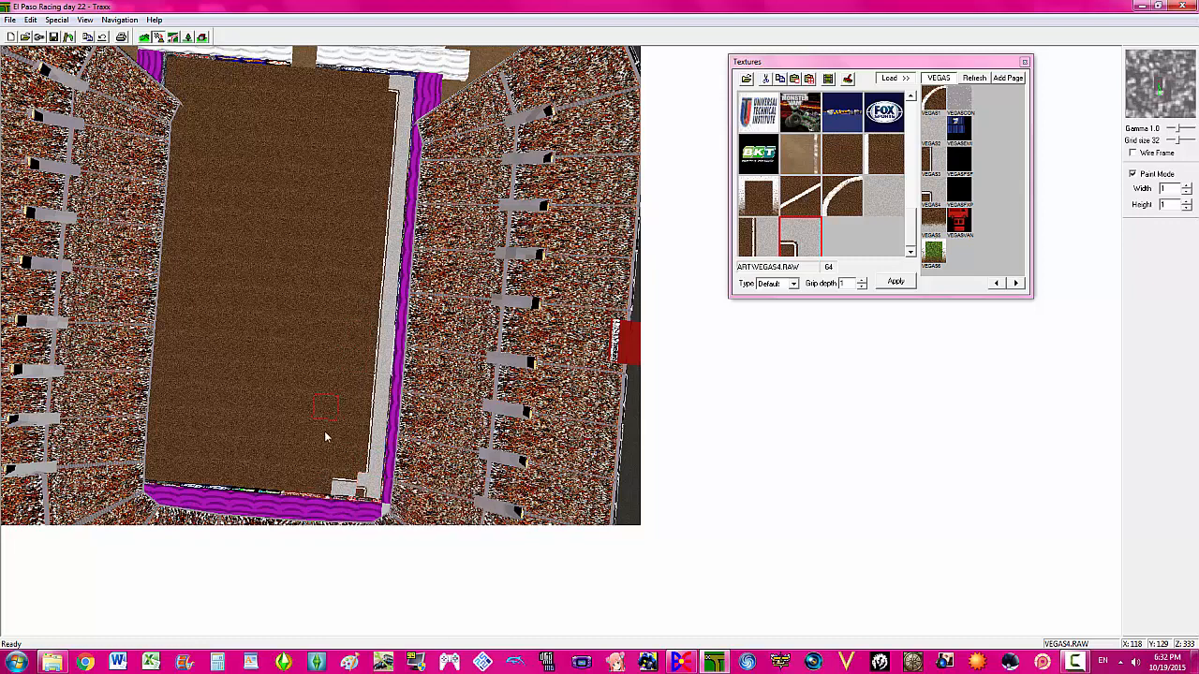
{"action": "left_click", "coordinate": [341, 485]}
{"action": "right_click", "coordinate": [341, 485]}
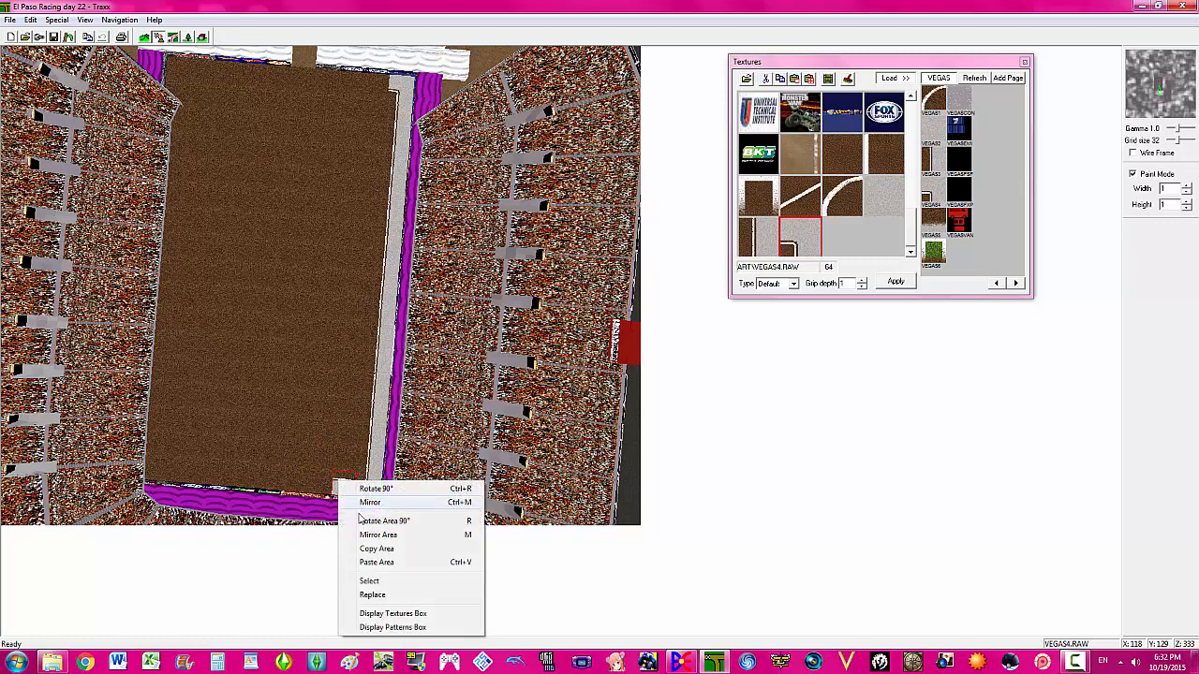
{"action": "left_click", "coordinate": [370, 549]}
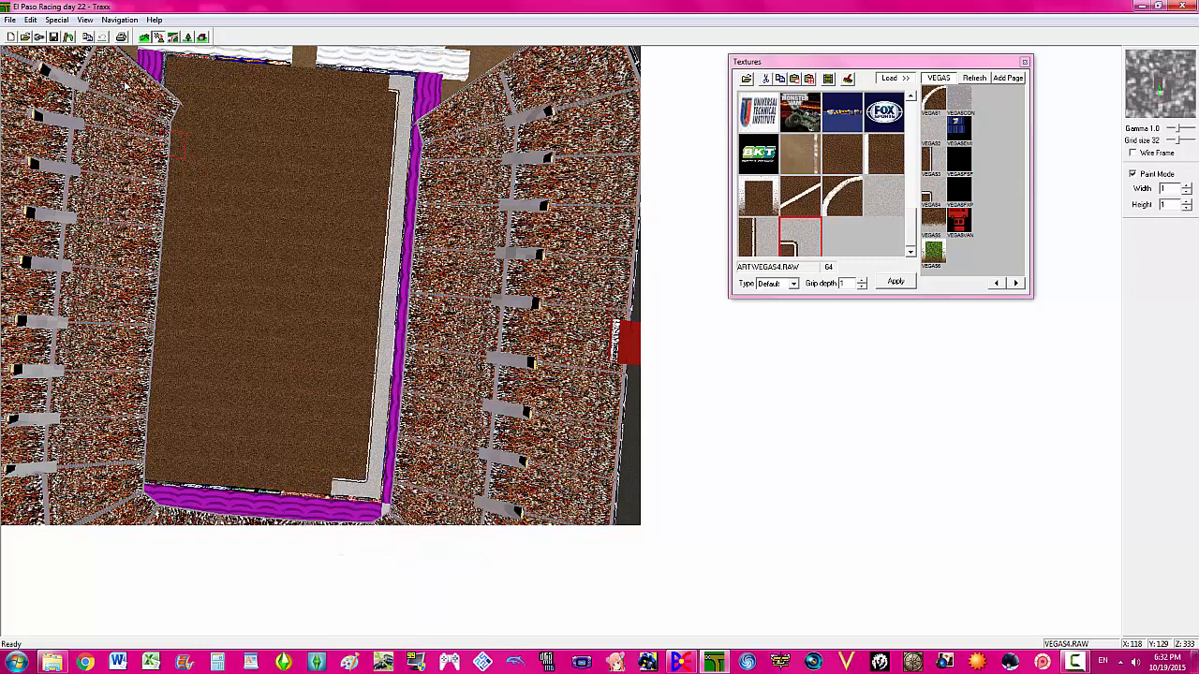
{"action": "left_click", "coordinate": [32, 19]}
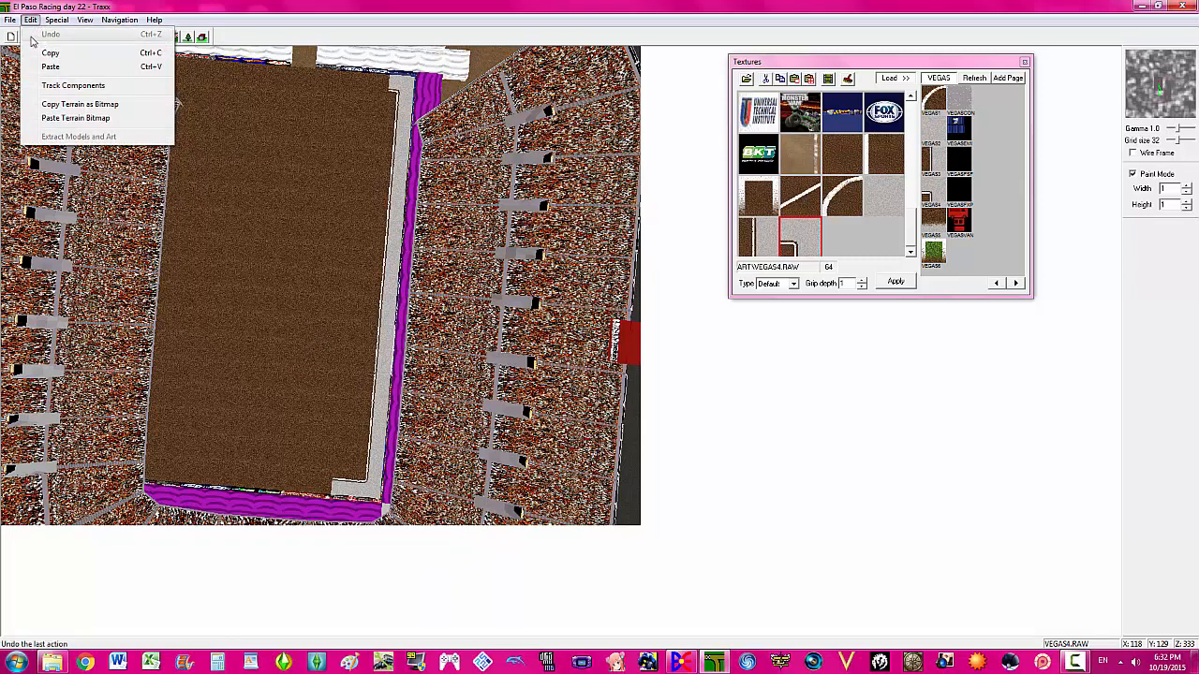
{"action": "left_click", "coordinate": [363, 4]}
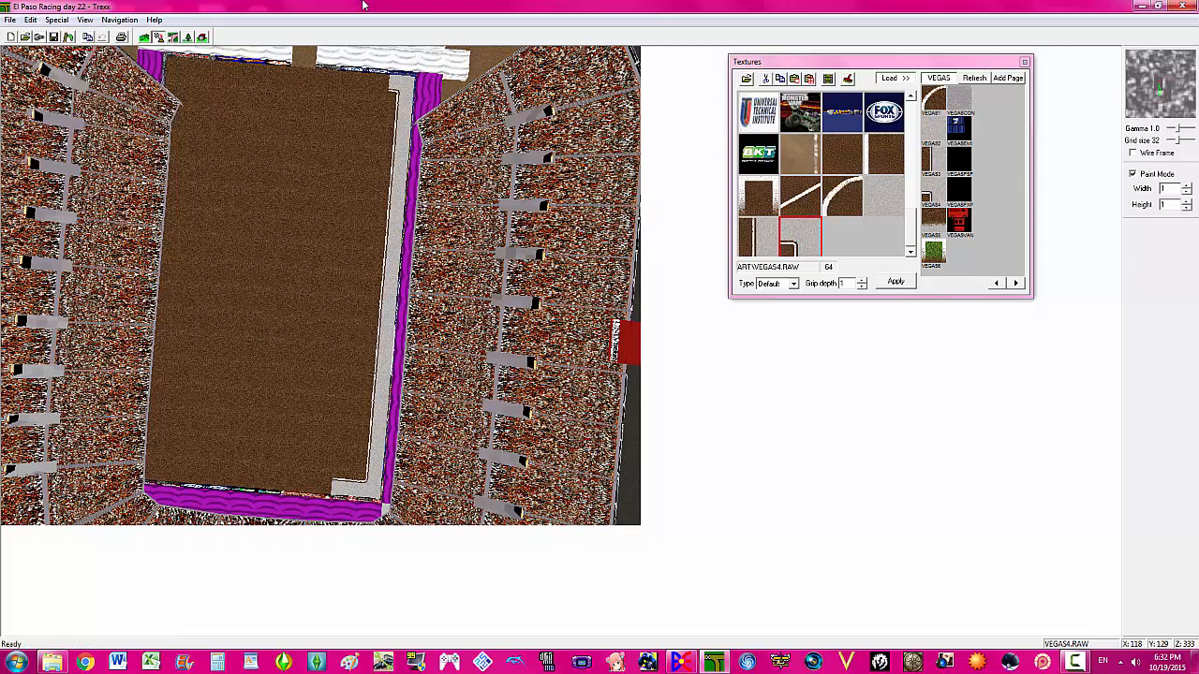
{"action": "left_click", "coordinate": [144, 37]}
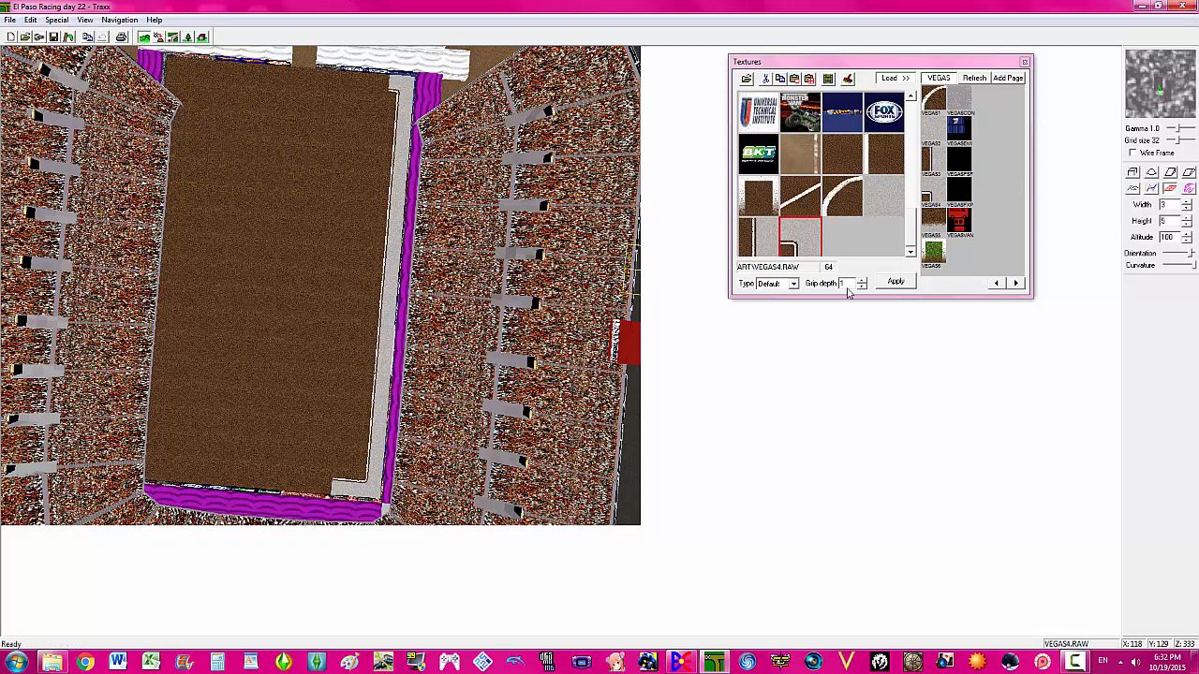
{"action": "left_click", "coordinate": [158, 36]}
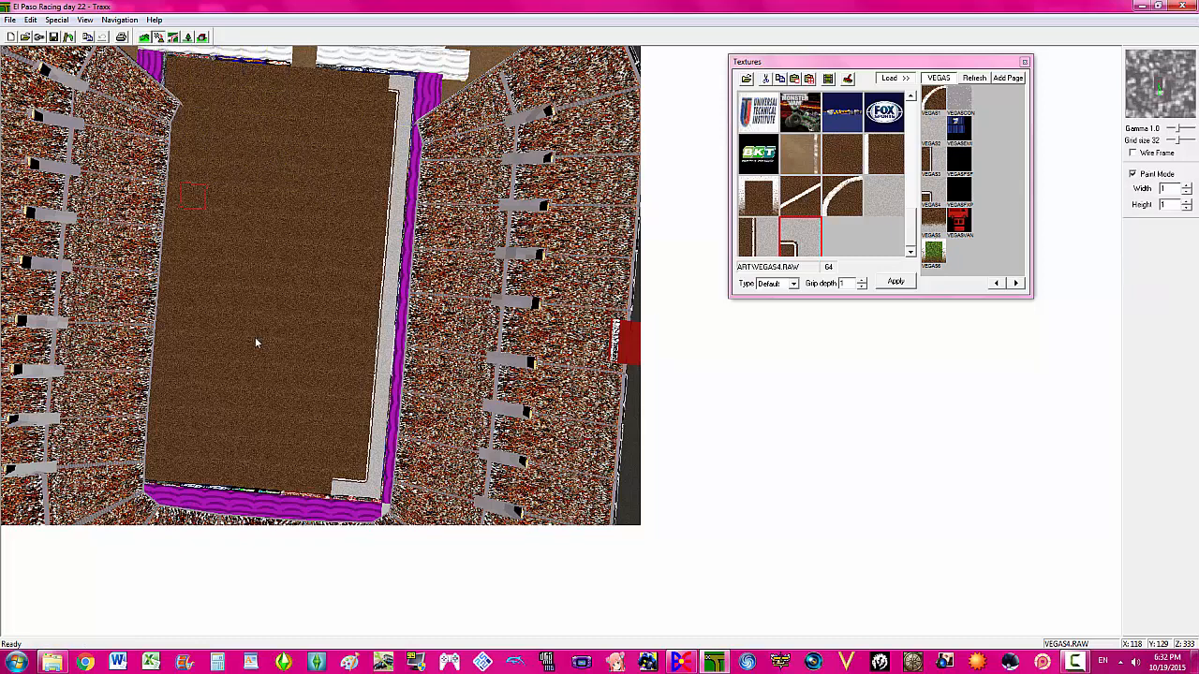
- Extend the grey border along the floor's bottom edge and place a rotated VEGAS4 tile in the lower-left corner
{"action": "left_click", "coordinate": [272, 480]}
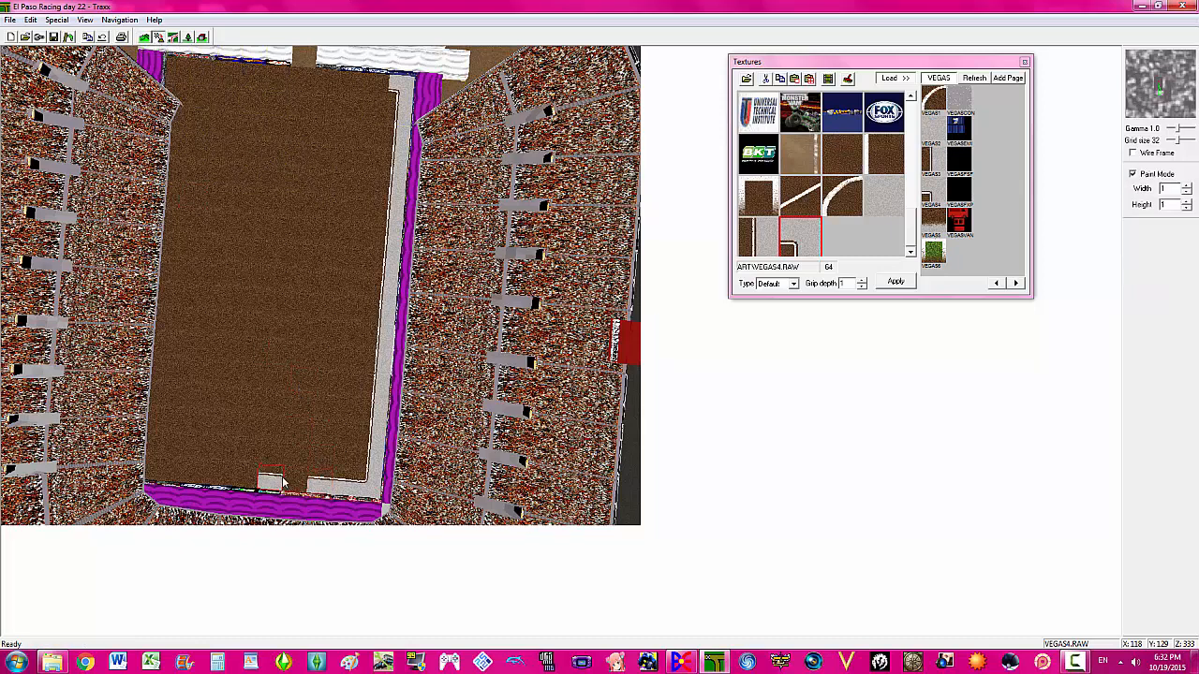
{"action": "left_click_drag", "start_coordinate": [298, 483], "coordinate": [167, 475]}
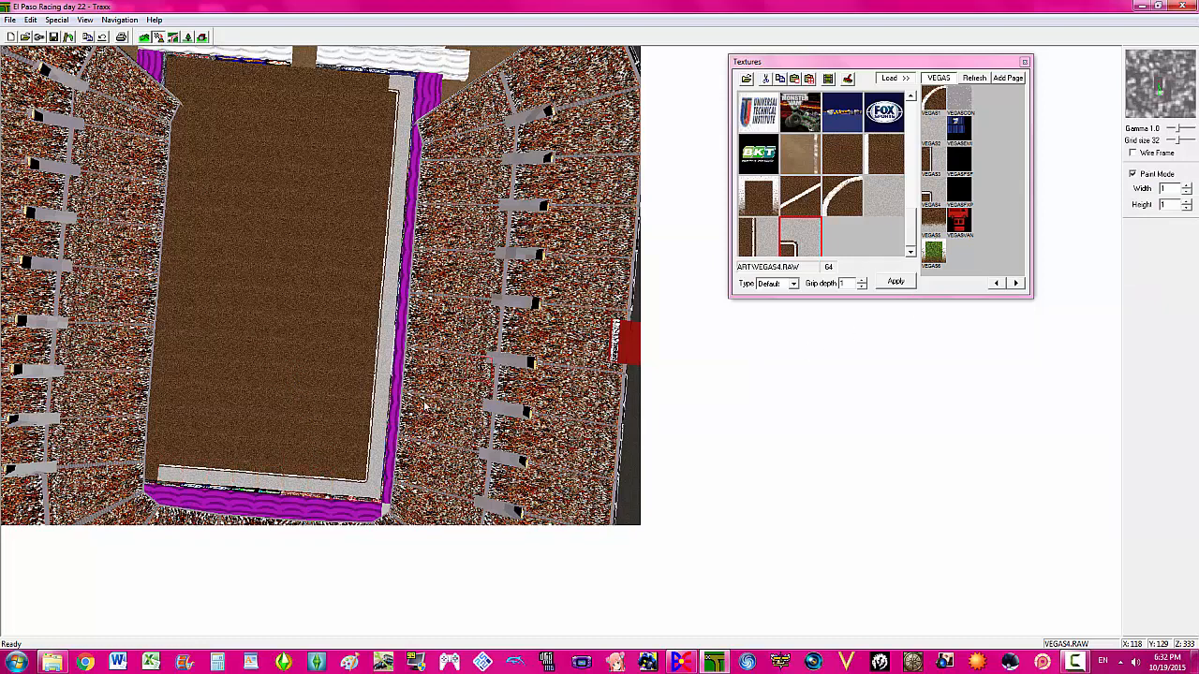
{"action": "right_click", "coordinate": [154, 477]}
{"action": "left_click", "coordinate": [157, 478]}
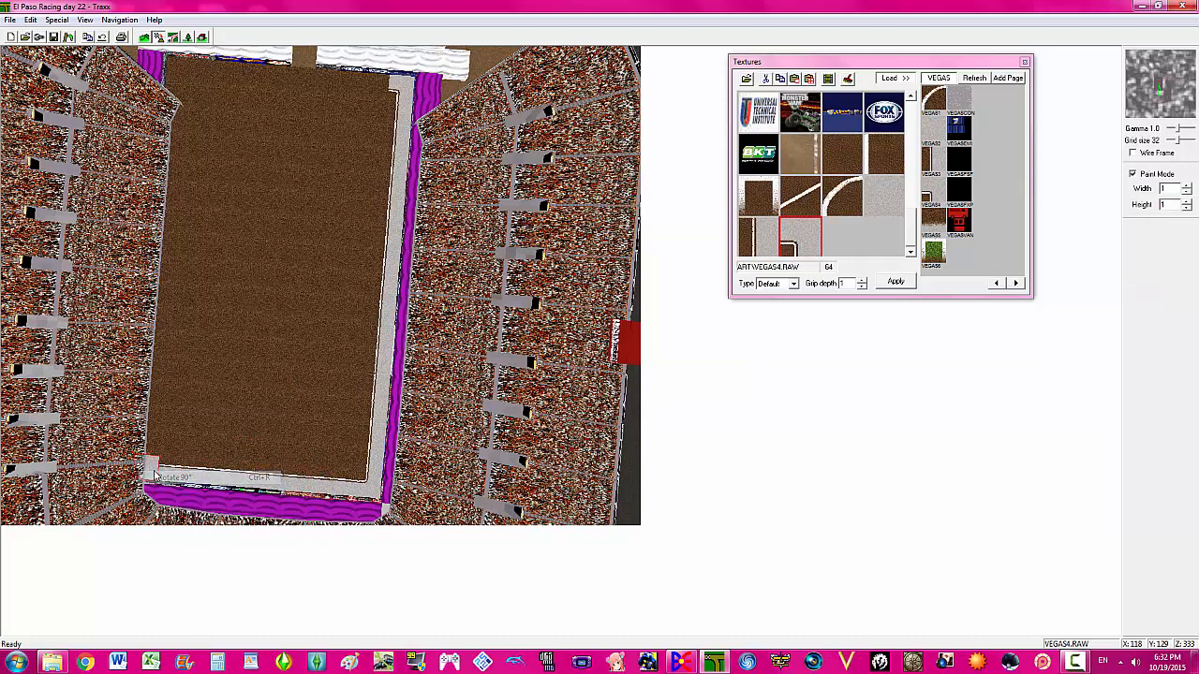
{"action": "right_click", "coordinate": [152, 471]}
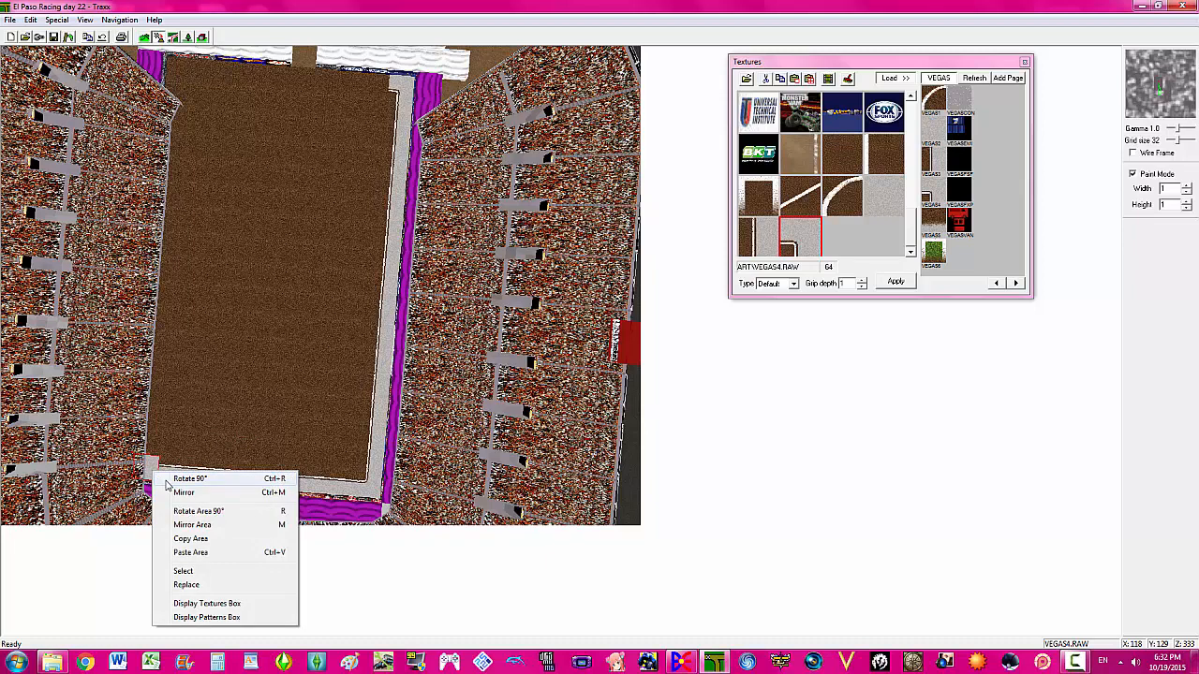
{"action": "left_click", "coordinate": [169, 479]}
- Run the grey border up the floor's left edge with tiles rotated to fit, and finish the upper-left corner
{"action": "left_click", "coordinate": [154, 451]}
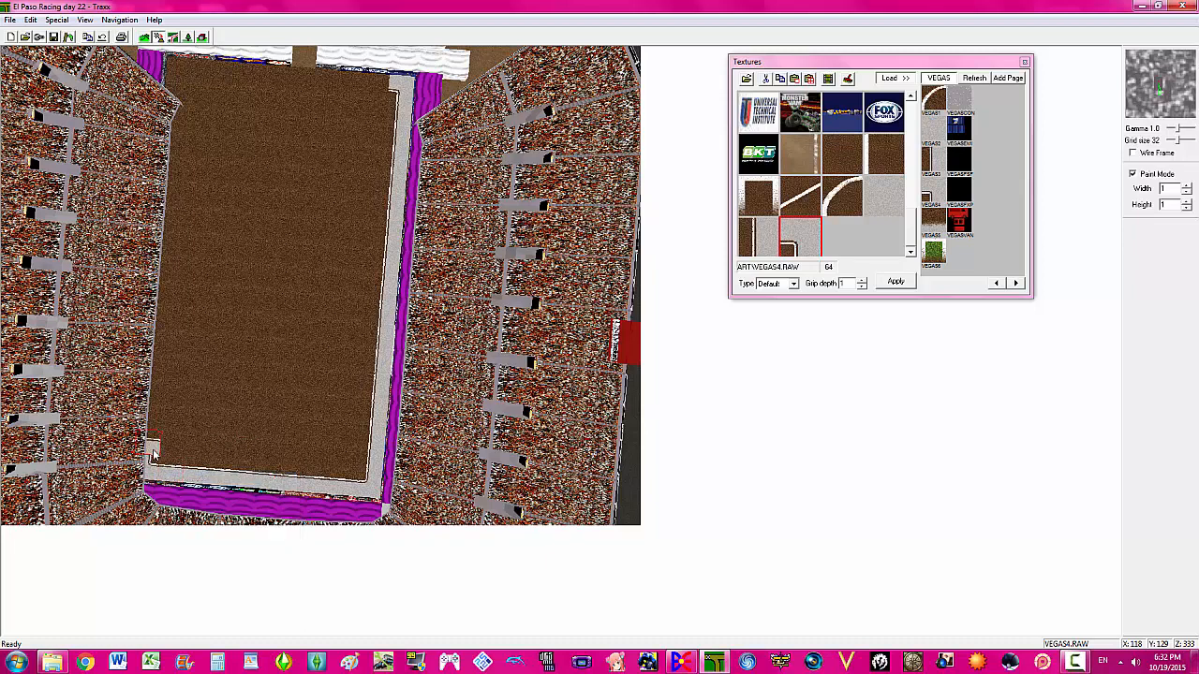
{"action": "right_click", "coordinate": [151, 449]}
{"action": "left_click", "coordinate": [153, 452]}
{"action": "key", "text": "ctrl+z"}
{"action": "key", "text": "ctrl+z"}
{"action": "right_click", "coordinate": [151, 449]}
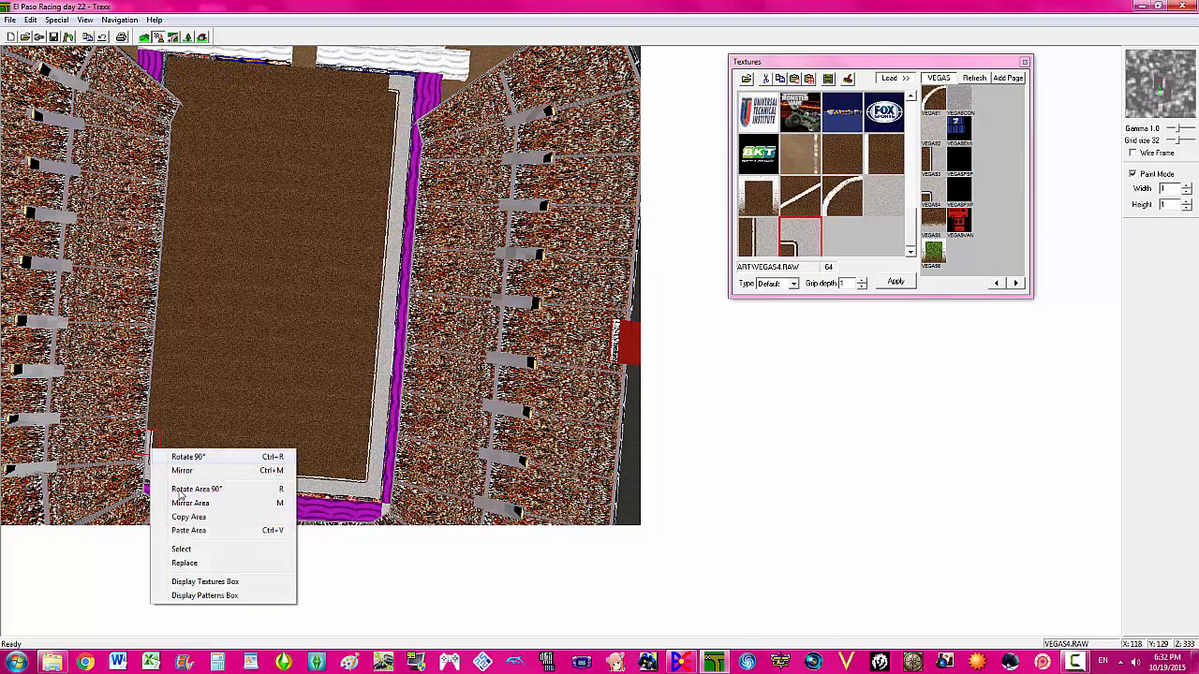
{"action": "left_click", "coordinate": [201, 492]}
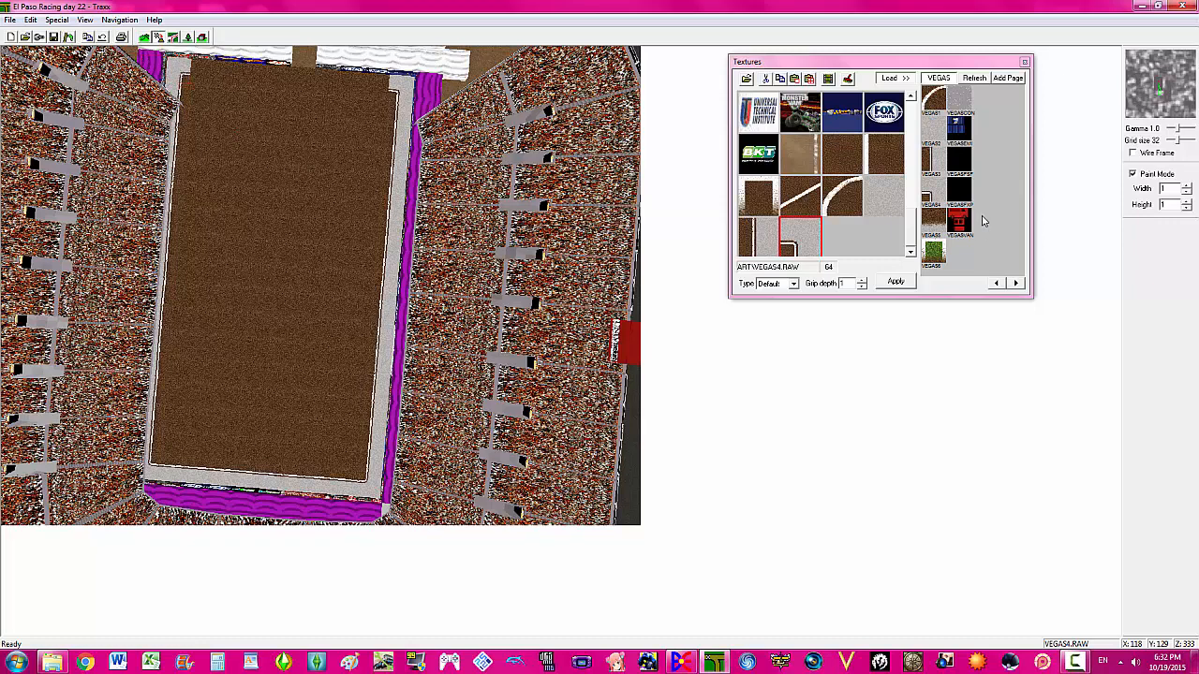
- Rotate a VEGAS3 tile beside the upper-right corner, copy it, and line the floor's top edge with it
{"action": "left_click", "coordinate": [761, 225]}
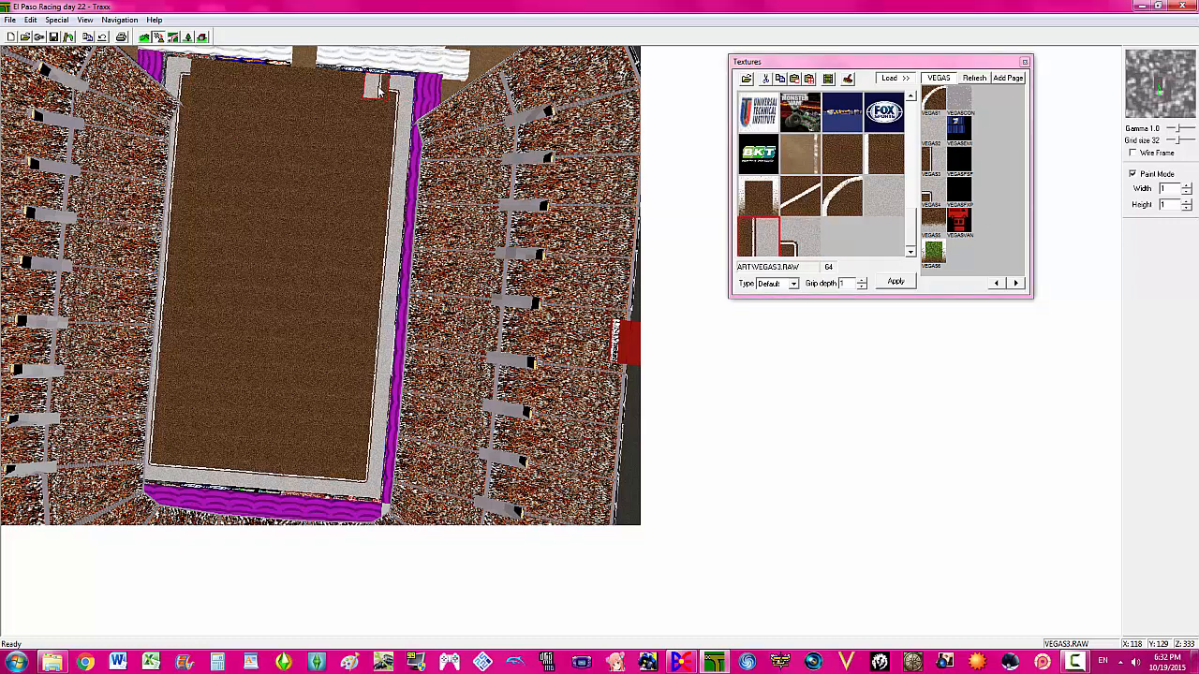
{"action": "right_click", "coordinate": [376, 86]}
{"action": "left_click", "coordinate": [409, 95]}
{"action": "right_click", "coordinate": [386, 95]}
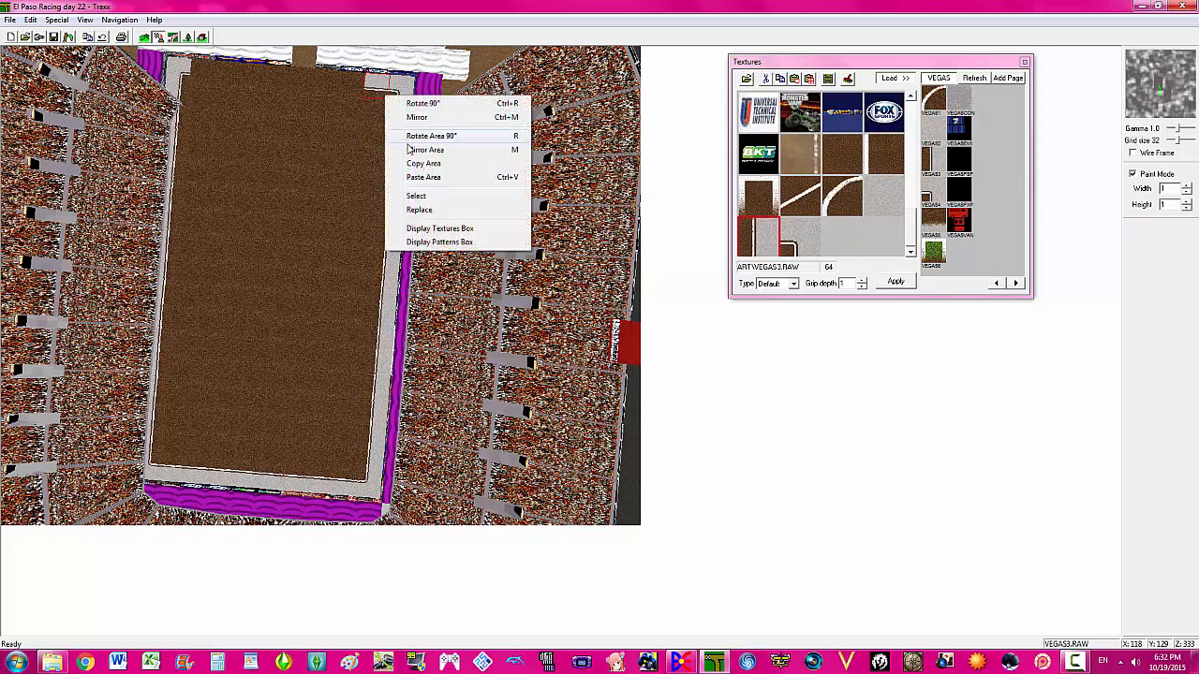
{"action": "left_click", "coordinate": [409, 165]}
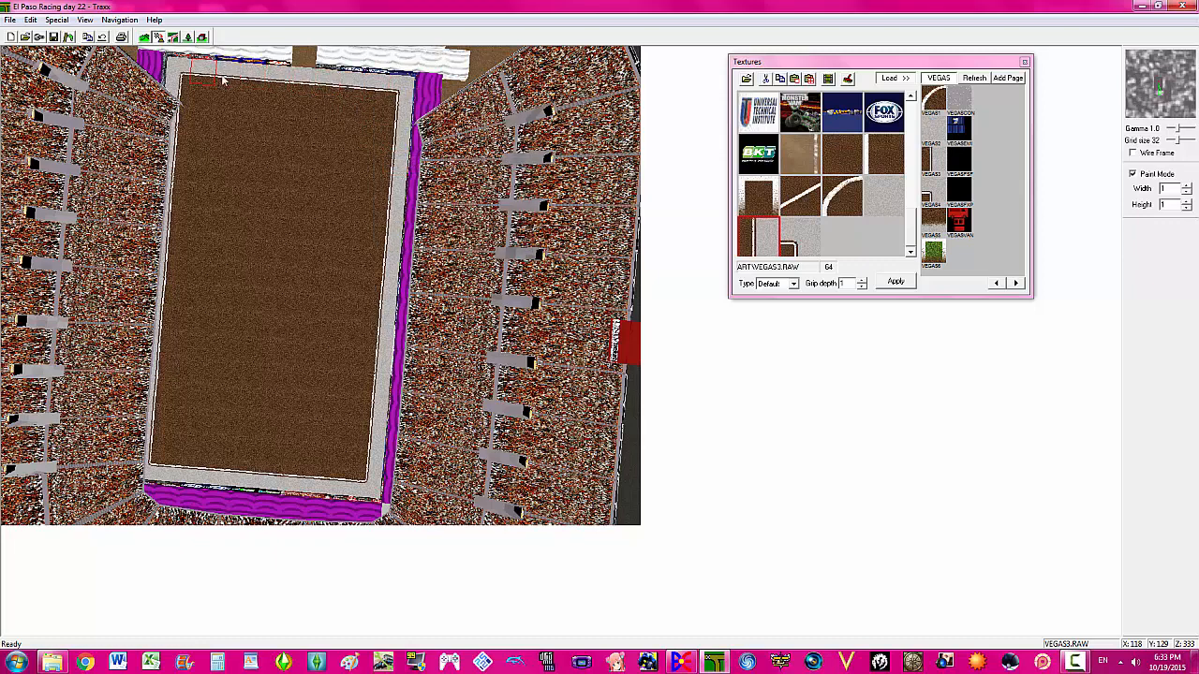
- Paint the entrance path between the white stands above the arena floor with the plain grey VEGAS2 texture
{"action": "left_click", "coordinate": [896, 212]}
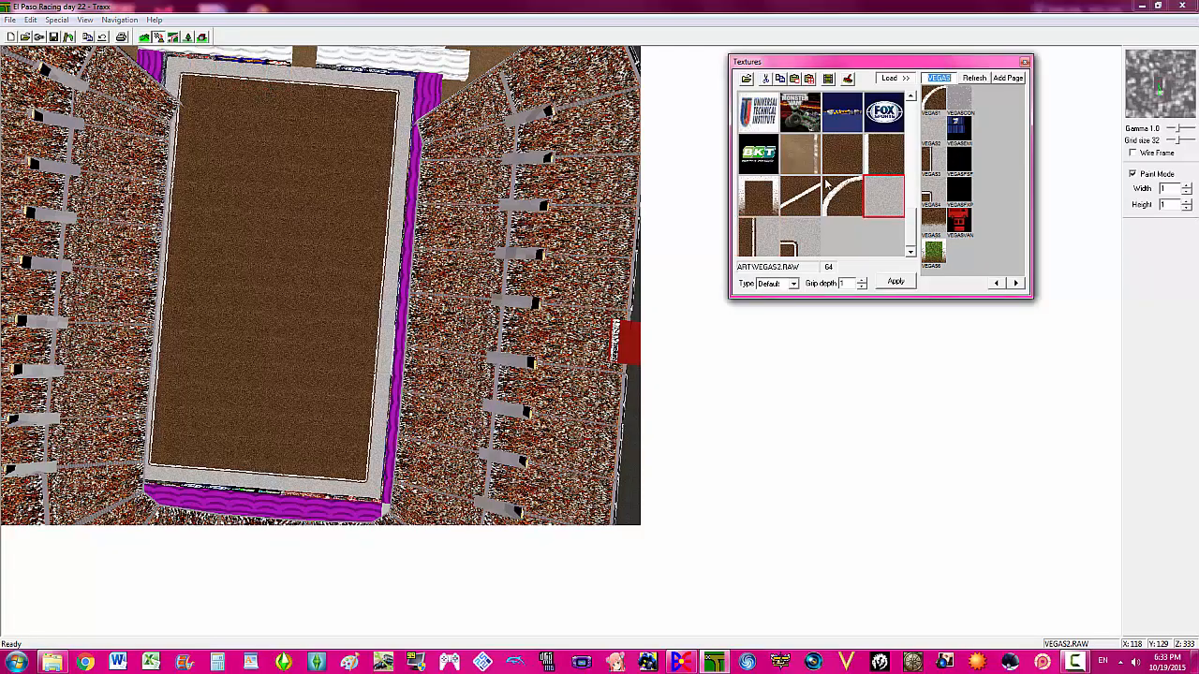
{"action": "key", "text": "Up"}
{"action": "key", "text": "Up"}
{"action": "key", "text": "Up"}
{"action": "key", "text": "Up"}
{"action": "key", "text": "Right"}
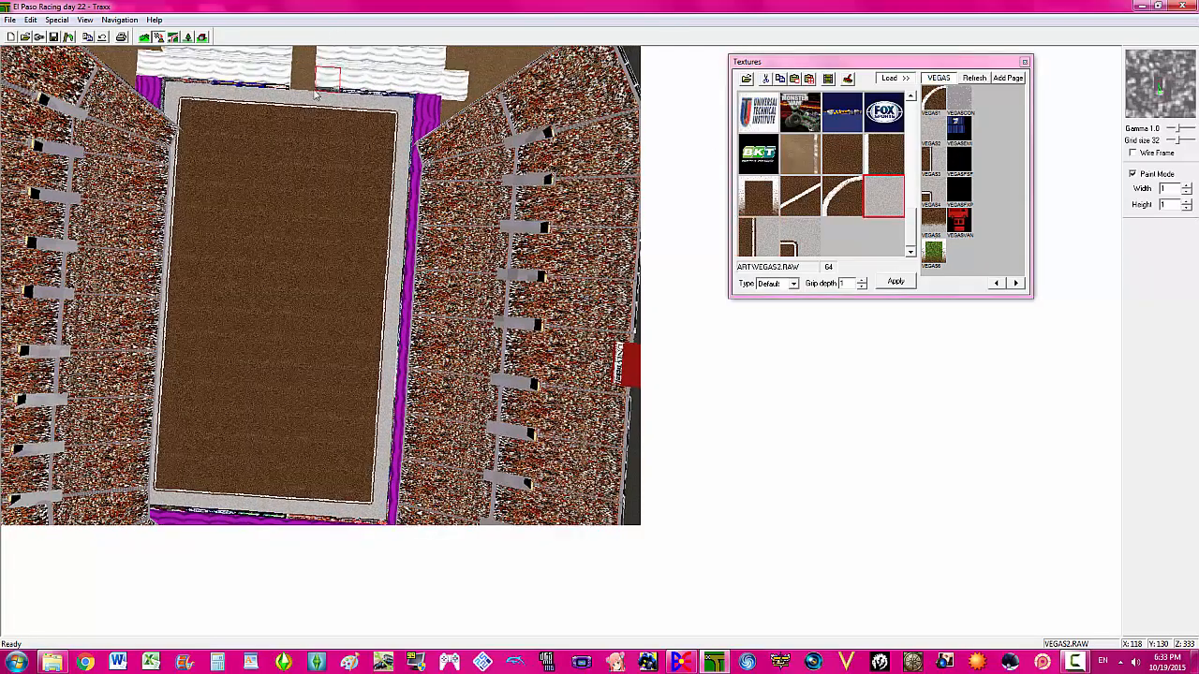
{"action": "left_click", "coordinate": [292, 113]}
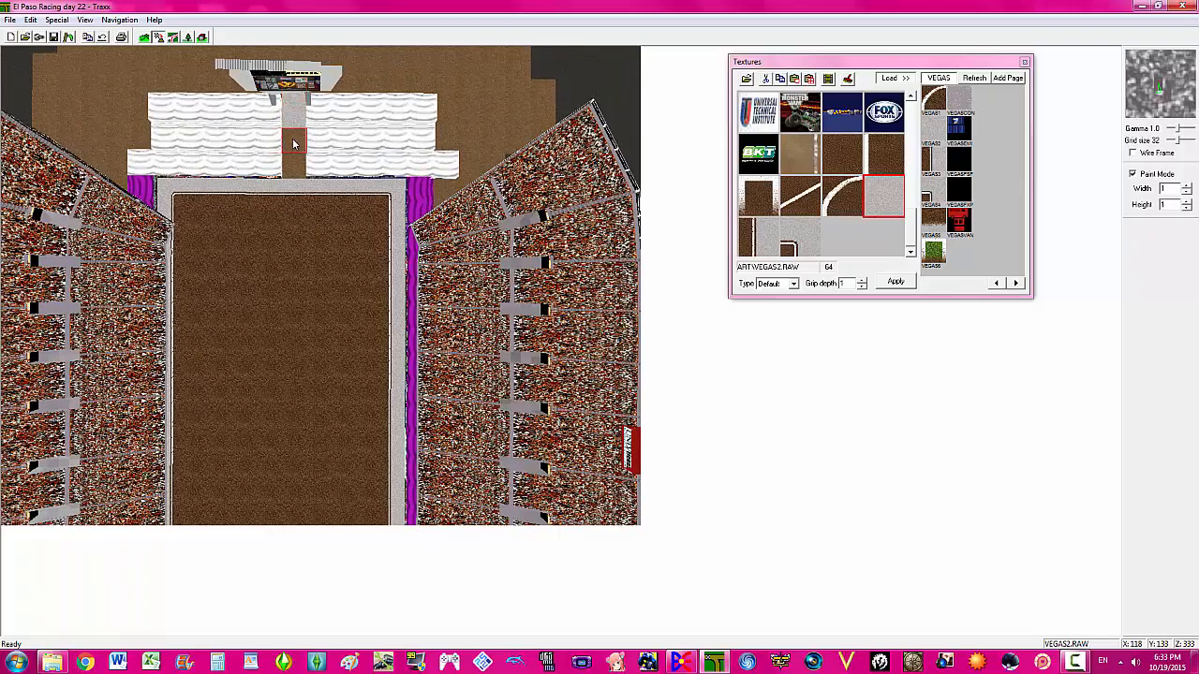
{"action": "left_click", "coordinate": [294, 140]}
{"action": "left_click", "coordinate": [294, 163]}
{"action": "key", "text": "Up"}
{"action": "key", "text": "Up"}
{"action": "key", "text": "Up"}
{"action": "key", "text": "Up"}
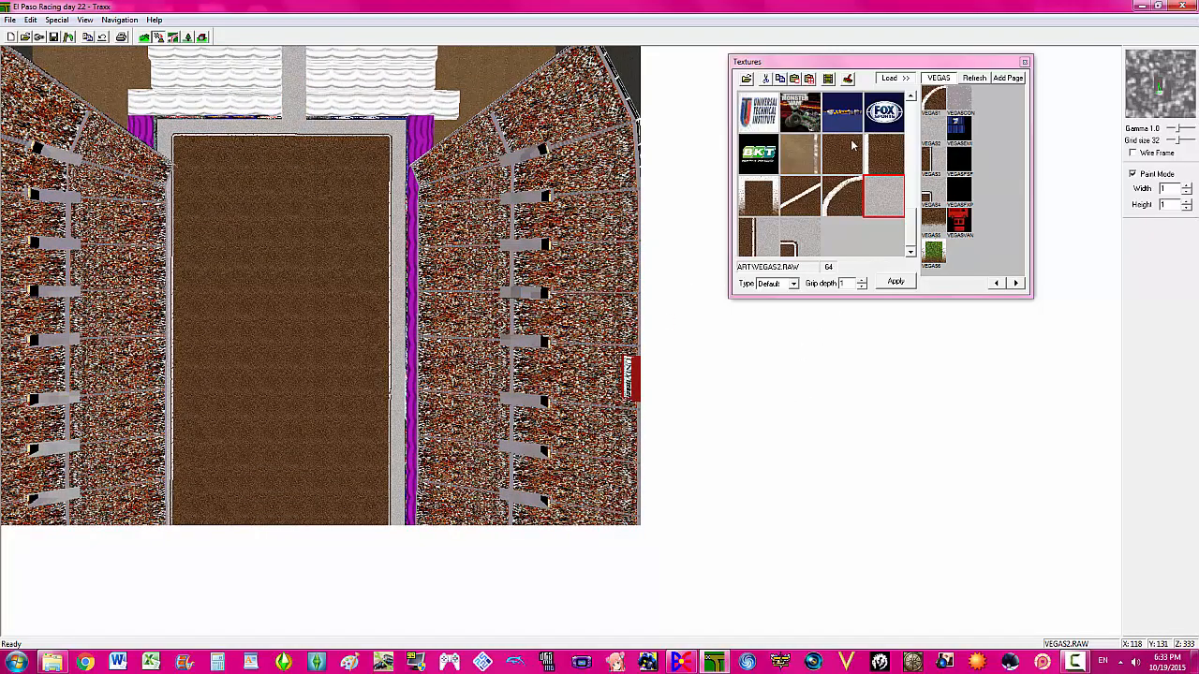
{"action": "key", "text": "Up"}
{"action": "key", "text": "Up"}
{"action": "key", "text": "Up"}
{"action": "key", "text": "Up"}
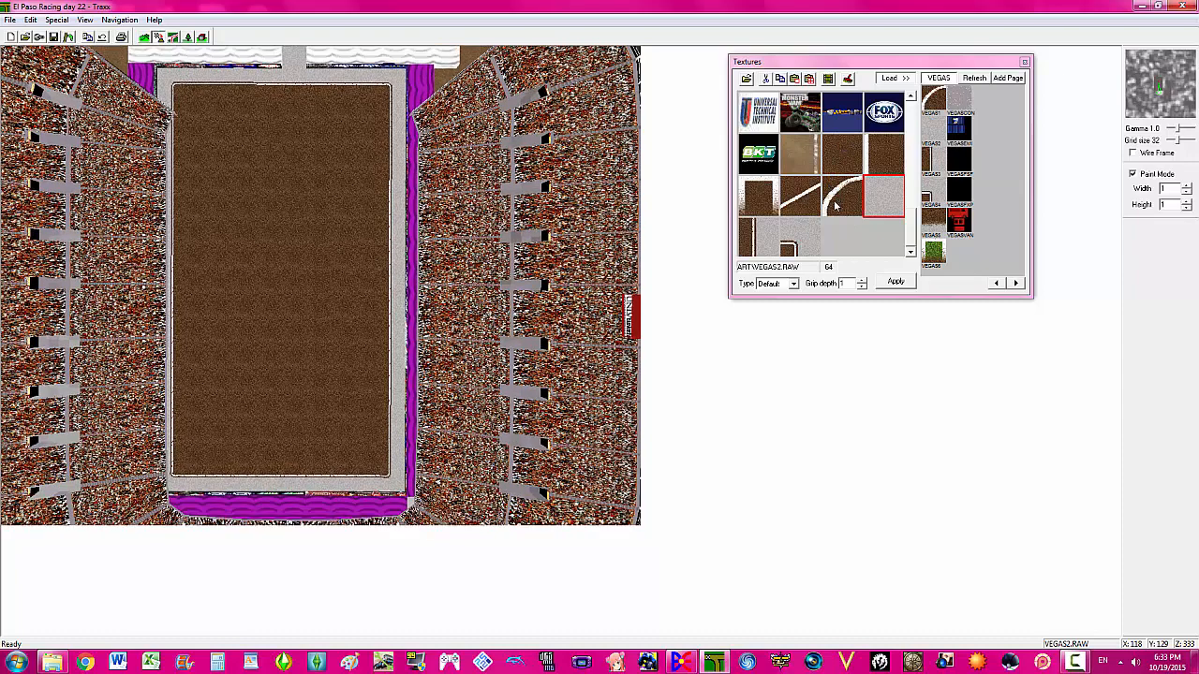
- Form the upper arc of the left lane on the dirt floor with two VEGAS1 curve tiles, rotating the second to mirror the first
{"action": "left_click", "coordinate": [826, 211]}
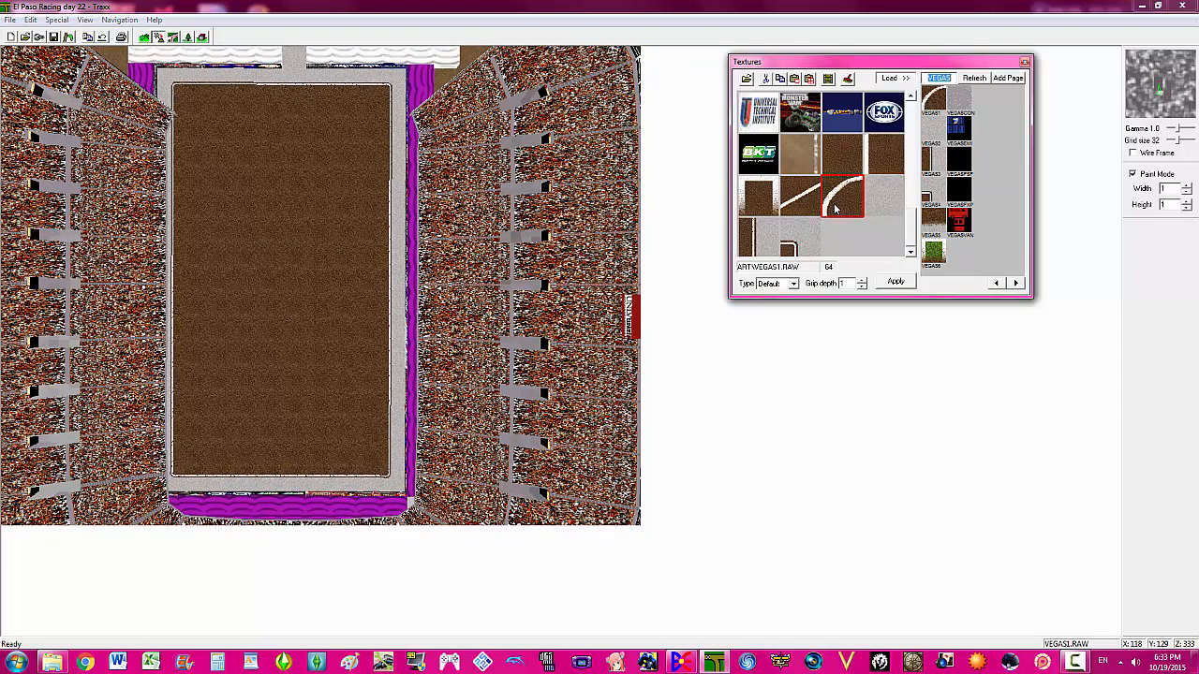
{"action": "left_click", "coordinate": [216, 177]}
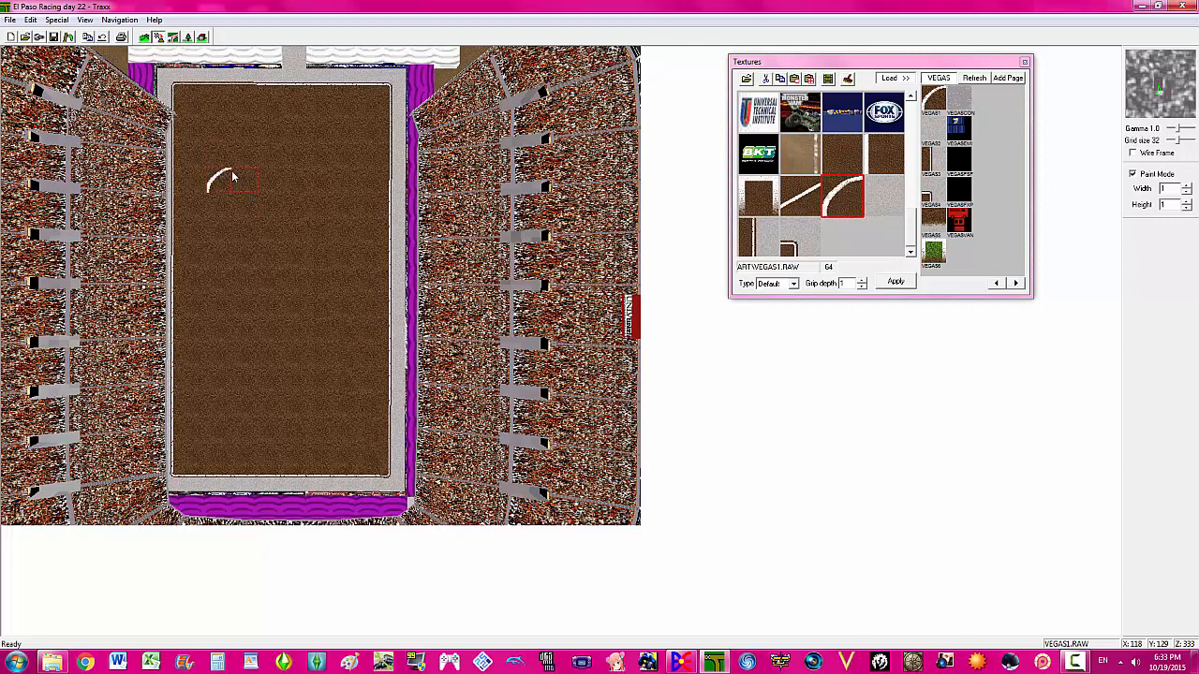
{"action": "left_click", "coordinate": [241, 178]}
{"action": "right_click", "coordinate": [241, 178]}
{"action": "left_click", "coordinate": [263, 183]}
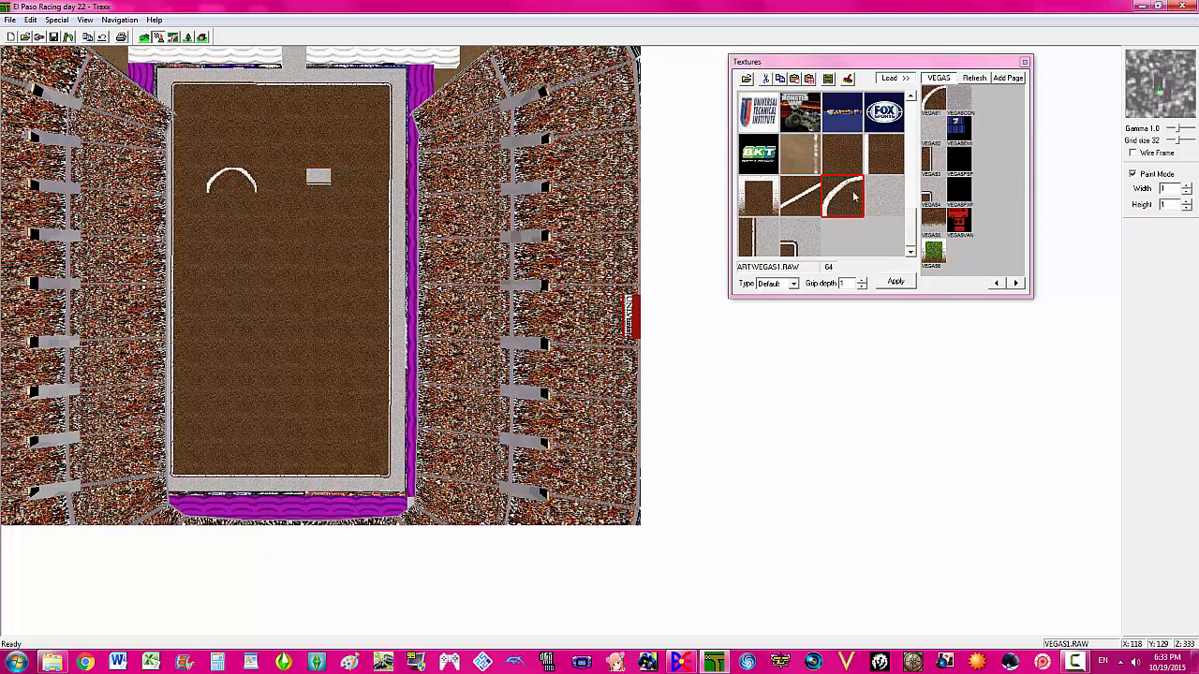
- Form a matching upper arc for the right lane with two VEGAS1 curve tiles, rotating the second to close the curve
{"action": "left_click", "coordinate": [318, 178]}
{"action": "right_click", "coordinate": [331, 186]}
{"action": "left_click", "coordinate": [361, 250]}
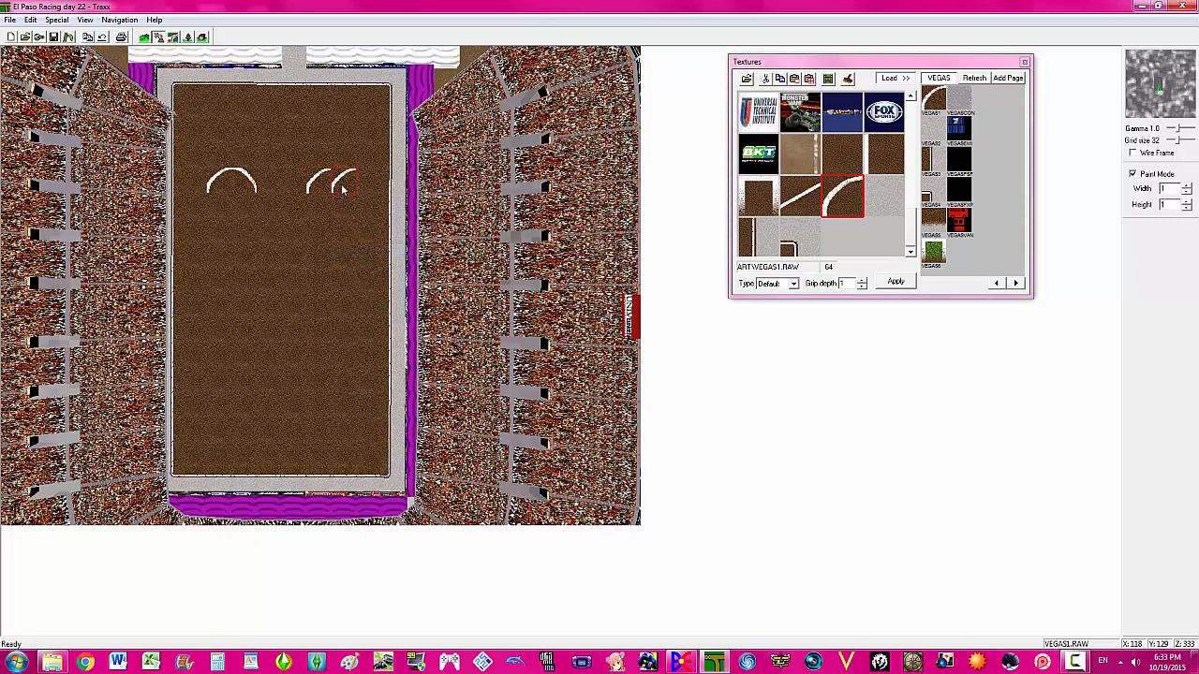
{"action": "left_click", "coordinate": [342, 189]}
{"action": "left_click", "coordinate": [213, 393]}
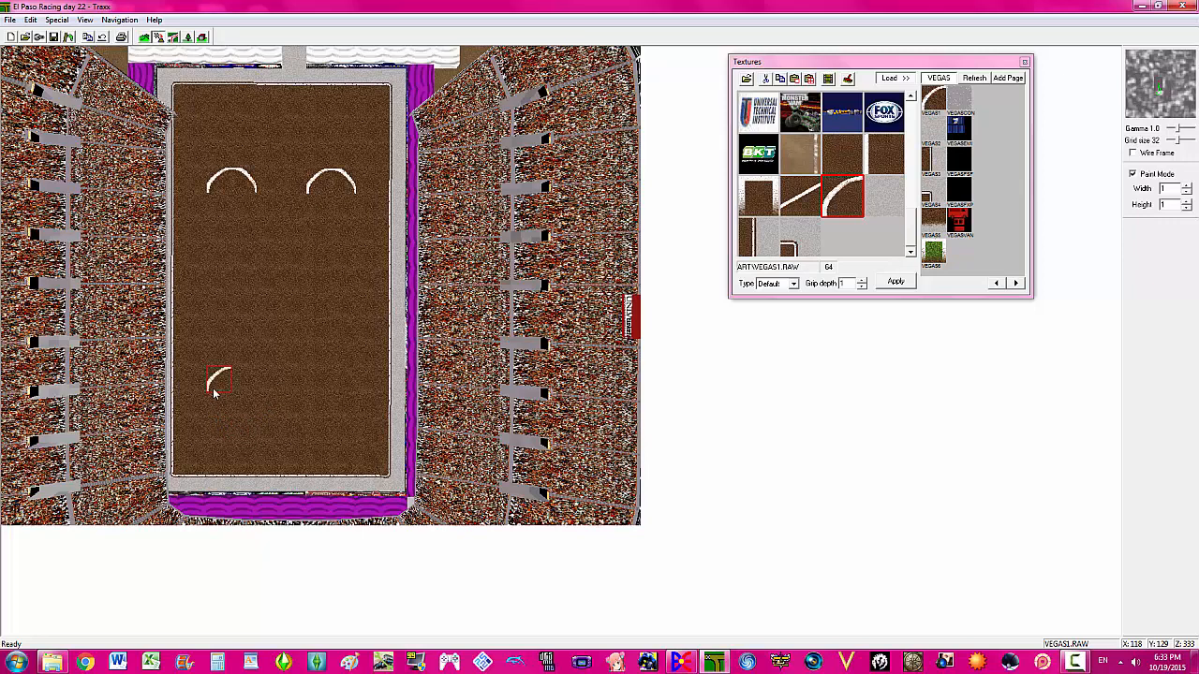
{"action": "right_click", "coordinate": [214, 393]}
{"action": "right_click", "coordinate": [214, 393]}
- Form the lower arc of the left lane with two VEGAS1 curve tiles rotated to curve upward
{"action": "left_click", "coordinate": [215, 413]}
{"action": "right_click", "coordinate": [215, 413]}
{"action": "right_click", "coordinate": [214, 413]}
{"action": "right_click", "coordinate": [215, 413]}
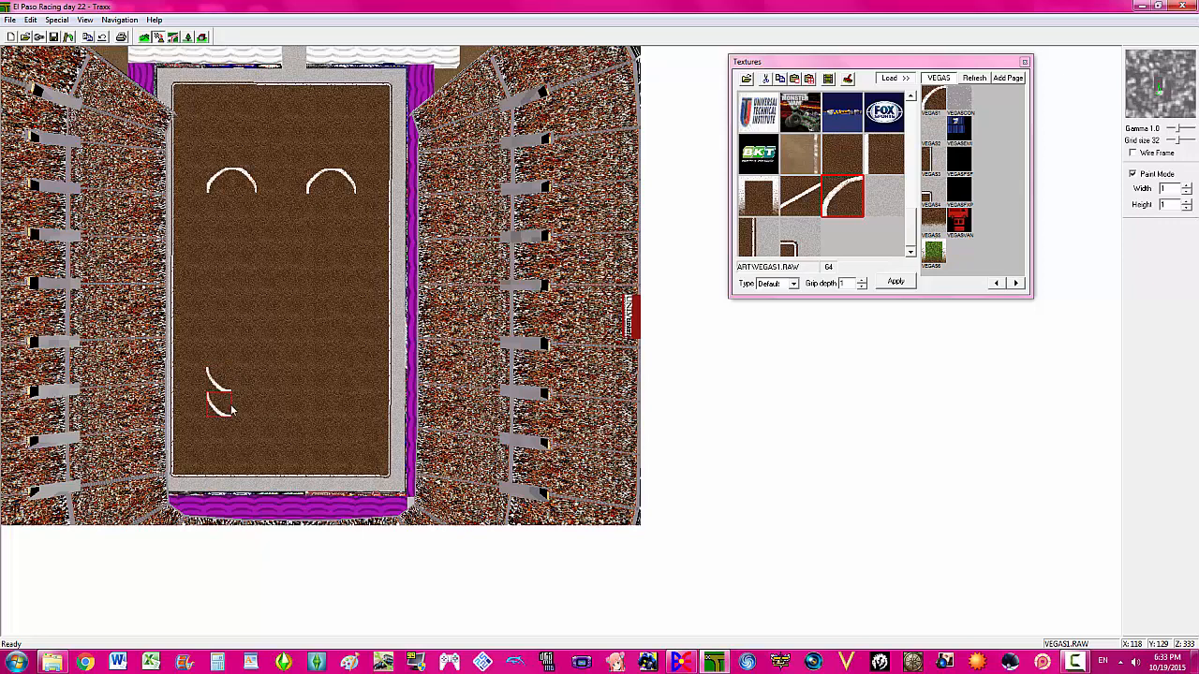
{"action": "left_click", "coordinate": [243, 405]}
{"action": "right_click", "coordinate": [242, 404]}
{"action": "right_click", "coordinate": [243, 404]}
- Form the lower arc of the right lane with two rotated VEGAS1 curve tiles, level with the left lane's arc
{"action": "left_click", "coordinate": [318, 404]}
{"action": "right_click", "coordinate": [317, 405]}
{"action": "right_click", "coordinate": [317, 405]}
{"action": "right_click", "coordinate": [318, 405]}
{"action": "left_click", "coordinate": [342, 405]}
{"action": "right_click", "coordinate": [342, 404]}
{"action": "right_click", "coordinate": [342, 405]}
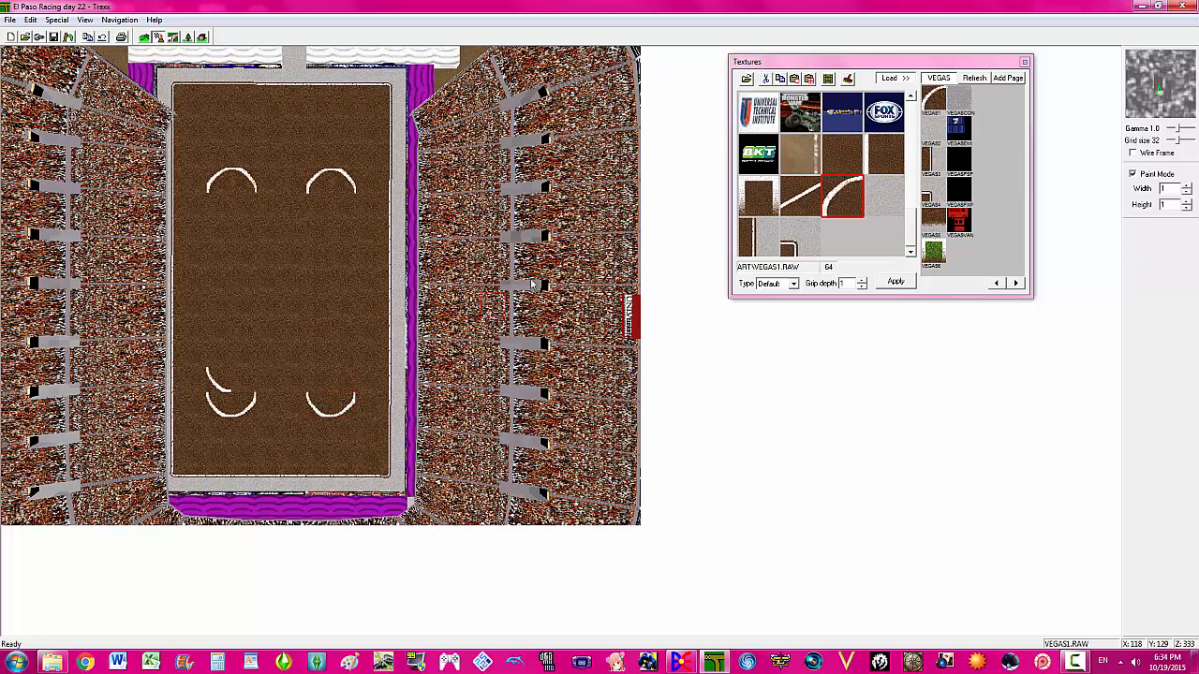
- Paint the left edge of both lanes between their arcs with the 714HSTN2 straight line tile, replacing the misplaced curve tile
{"action": "left_click", "coordinate": [874, 159]}
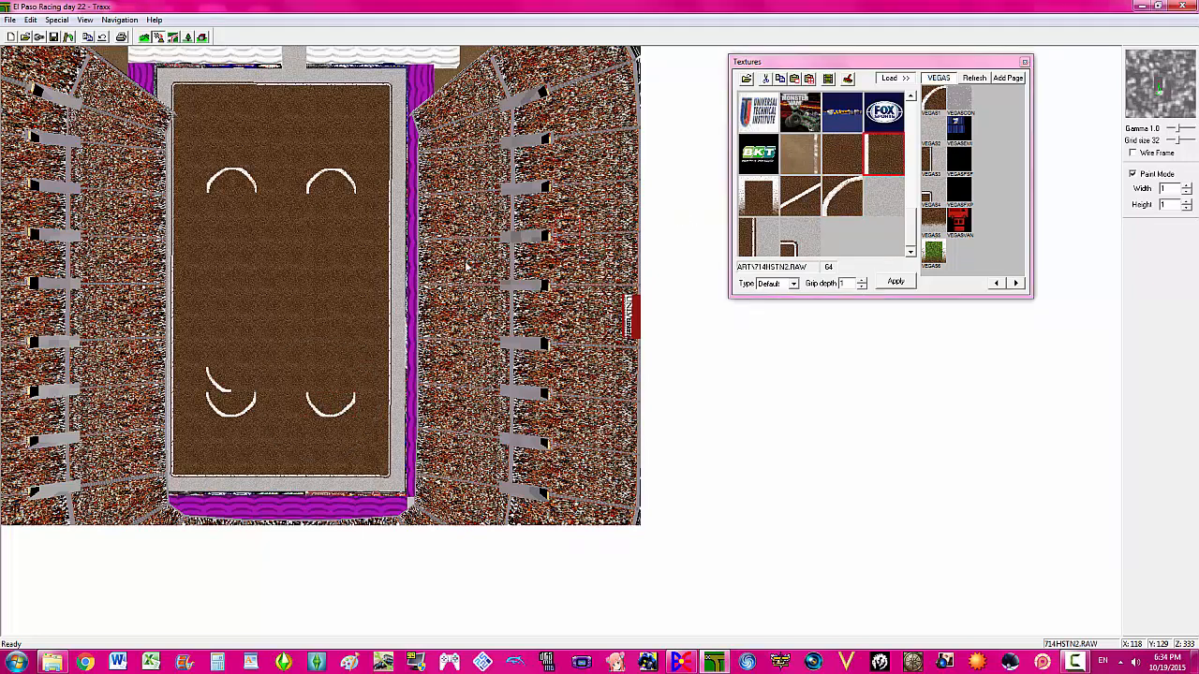
{"action": "right_click", "coordinate": [212, 388]}
{"action": "left_click", "coordinate": [212, 389]}
{"action": "right_click", "coordinate": [211, 388]}
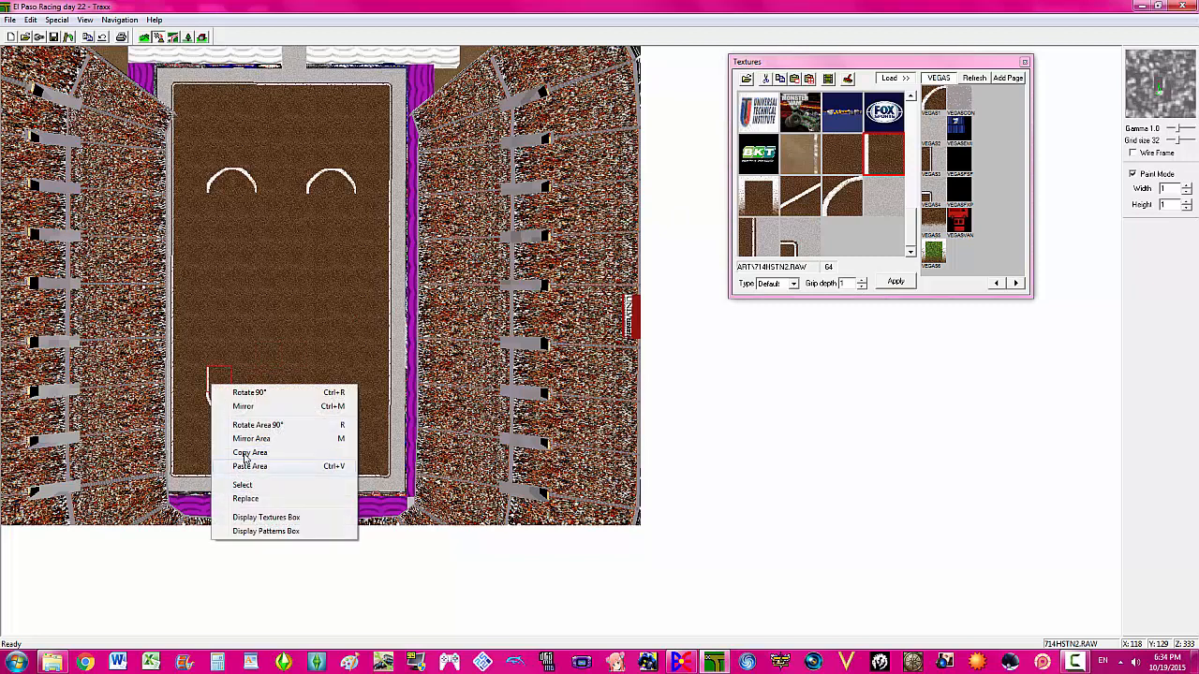
{"action": "left_click", "coordinate": [234, 453]}
{"action": "mouse_move", "coordinate": [215, 354]}
{"action": "left_mouse_down"}
{"action": "mouse_move", "coordinate": [214, 216]}
{"action": "mouse_move", "coordinate": [209, 249]}
{"action": "left_mouse_up"}
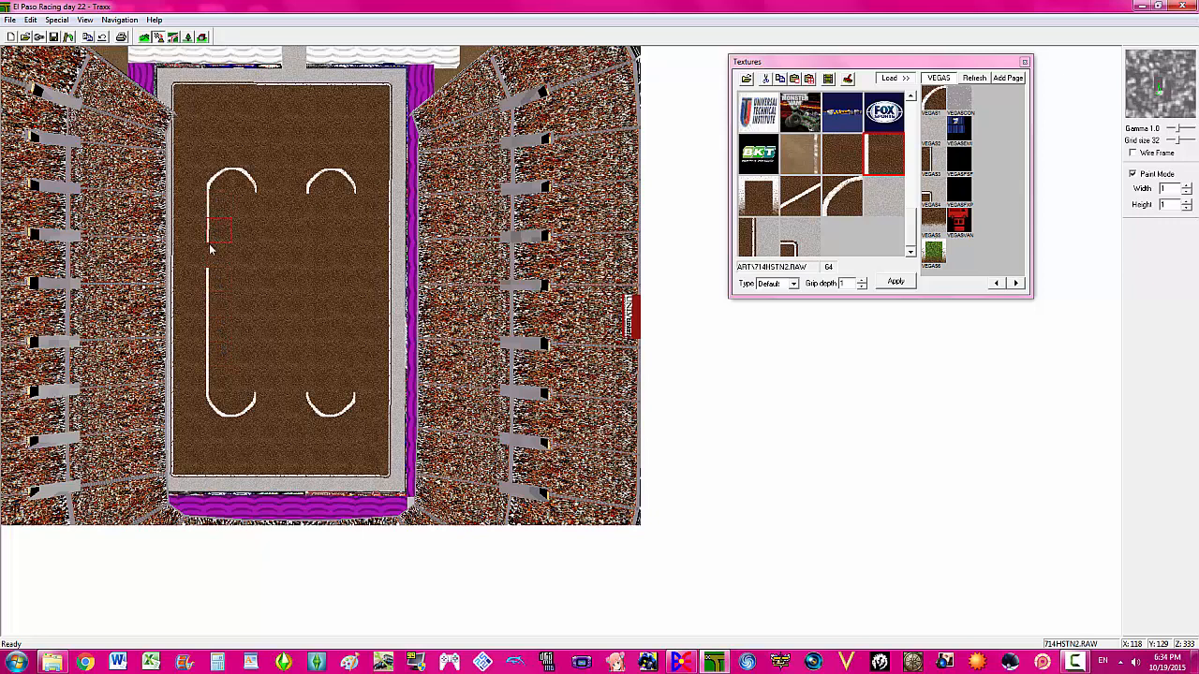
{"action": "left_click_drag", "start_coordinate": [314, 216], "coordinate": [314, 384]}
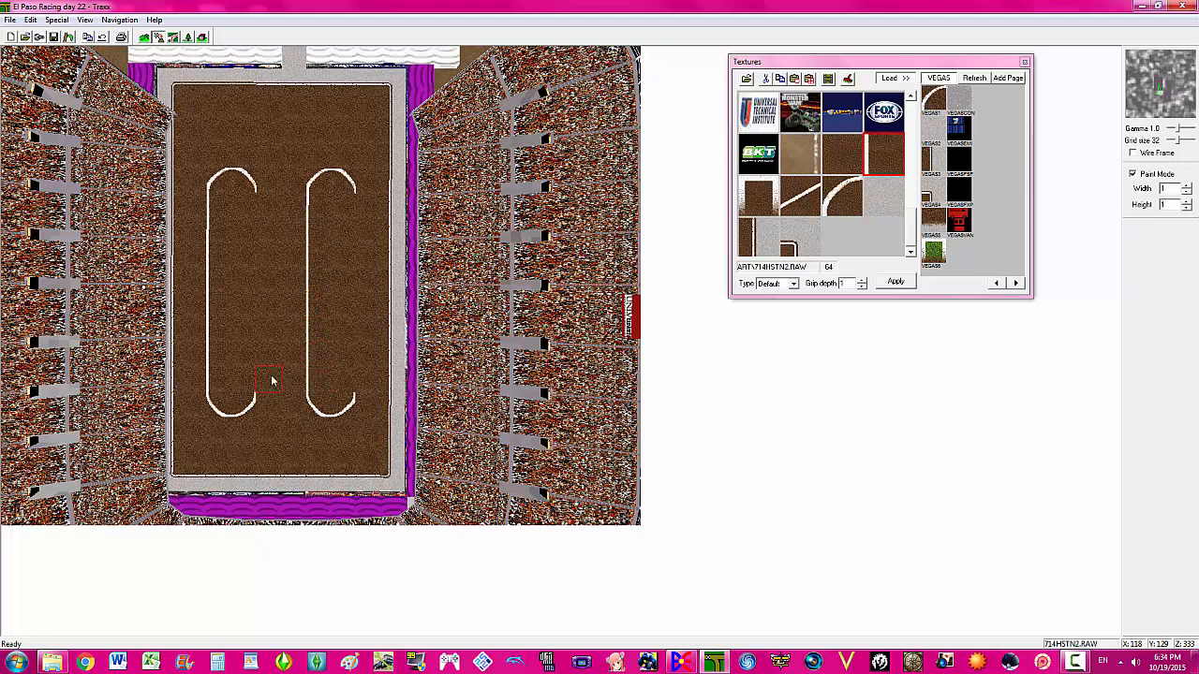
- Rotate a 714HSTN2 line tile to face the other way, copy it, and line the right edge of both lanes with it
{"action": "left_click", "coordinate": [248, 382]}
{"action": "right_click", "coordinate": [248, 384]}
{"action": "left_click", "coordinate": [272, 446]}
{"action": "mouse_move", "coordinate": [257, 351]}
{"action": "left_mouse_down"}
{"action": "mouse_move", "coordinate": [235, 209]}
{"action": "mouse_move", "coordinate": [243, 241]}
{"action": "mouse_move", "coordinate": [249, 230]}
{"action": "left_mouse_up"}
{"action": "left_click", "coordinate": [337, 214]}
{"action": "left_click_drag", "start_coordinate": [343, 228], "coordinate": [343, 395]}
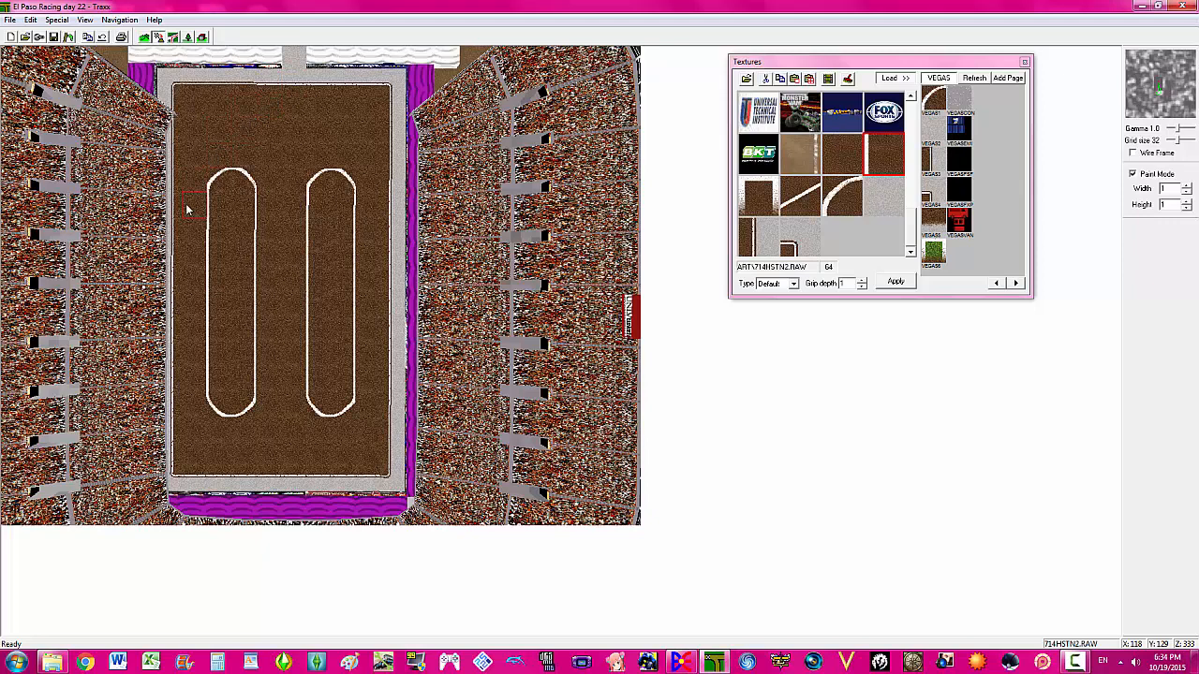
- Join the two lanes at mid-length with a horizontal white line made of two rotated 714HSTN2 tiles
{"action": "left_click", "coordinate": [272, 317]}
{"action": "right_click", "coordinate": [273, 317]}
{"action": "left_click", "coordinate": [291, 314]}
{"action": "right_click", "coordinate": [270, 306]}
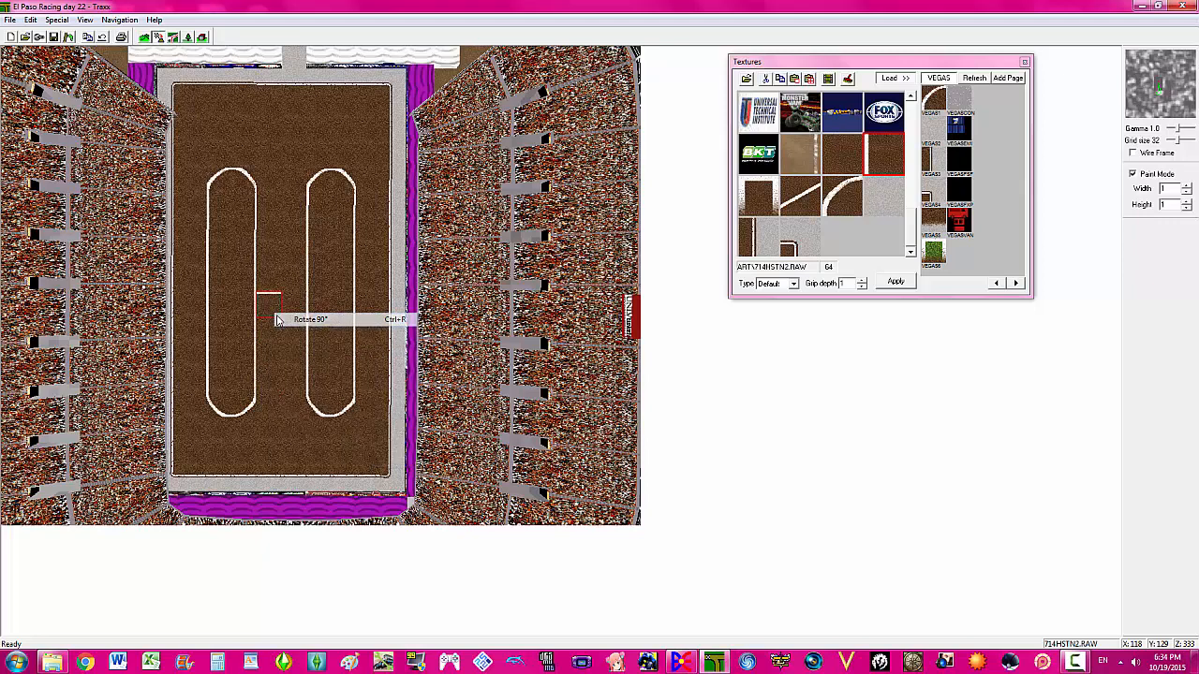
{"action": "left_click", "coordinate": [298, 372]}
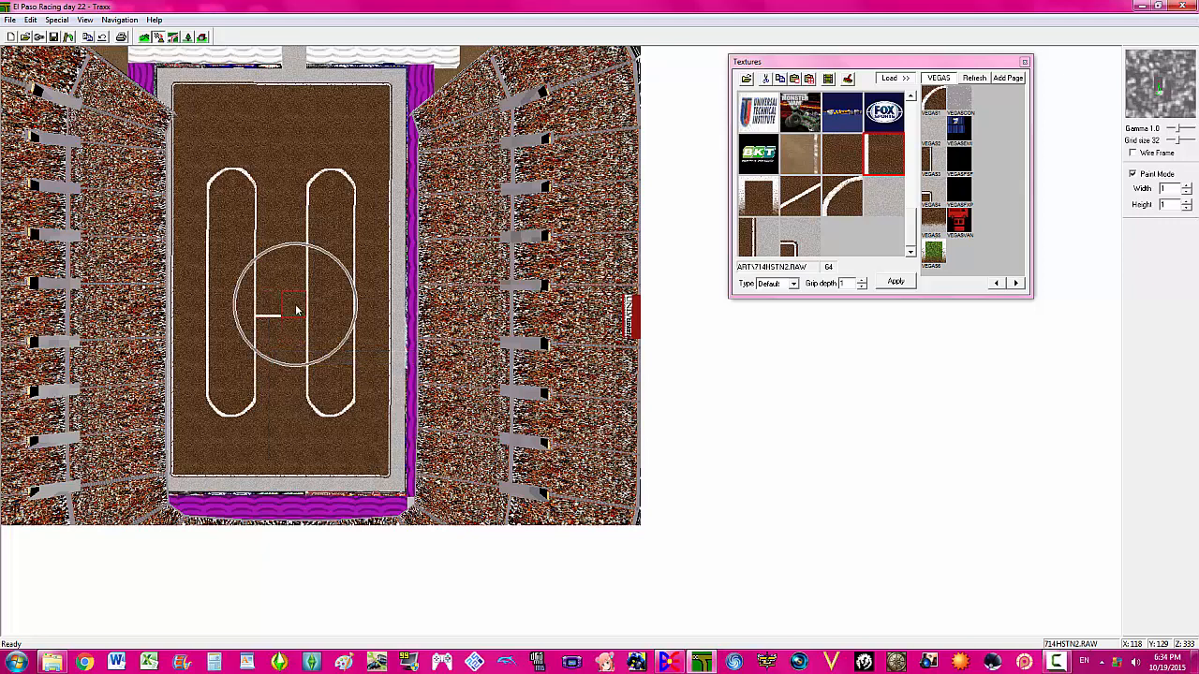
{"action": "right_click", "coordinate": [283, 306]}
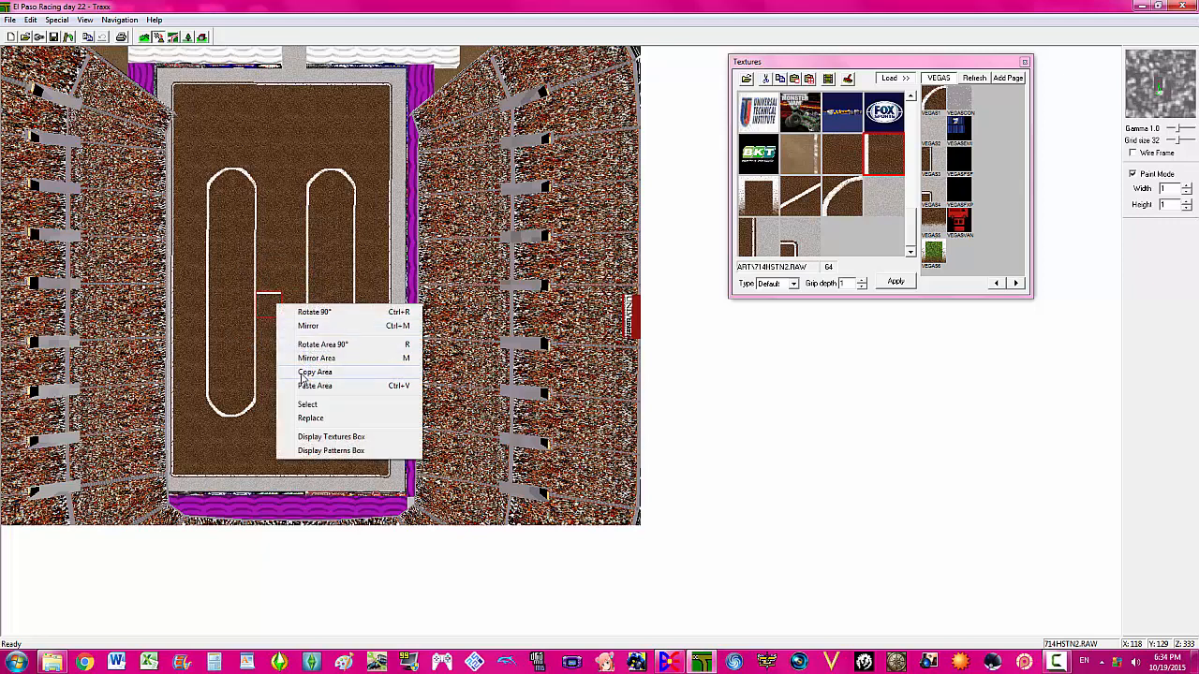
{"action": "left_click", "coordinate": [302, 384]}
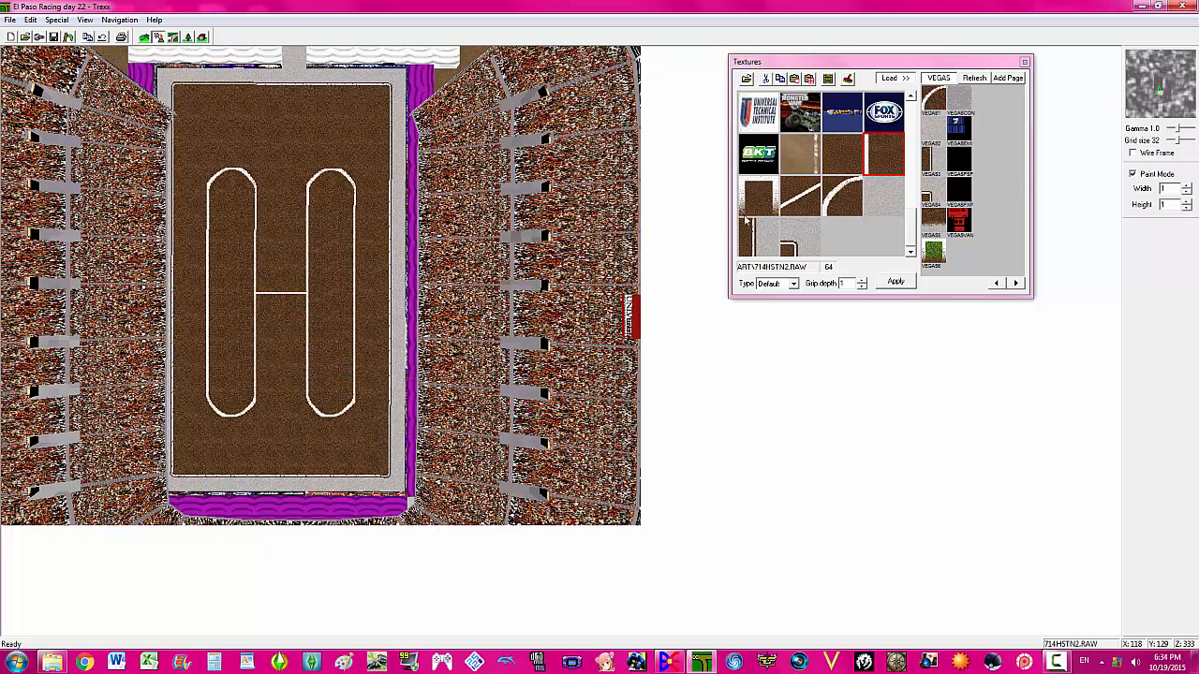
- Place a diagonal 714HSTN6 line tile above each lane and mirror the left one so the pair is symmetrical
{"action": "left_click", "coordinate": [794, 197]}
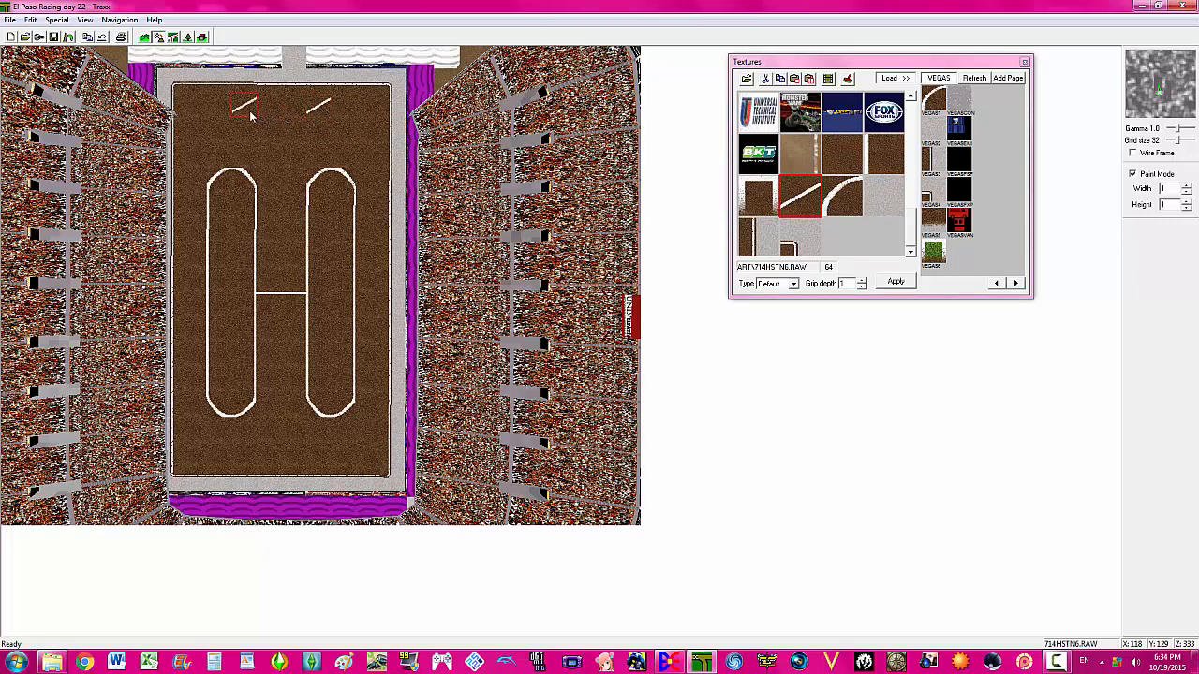
{"action": "right_click", "coordinate": [252, 115]}
{"action": "left_click", "coordinate": [273, 141]}
- Set the track name to (R)MTWSElPaso2015 and the backdrop to XWF9DROP.BIN in the track components
{"action": "left_click", "coordinate": [40, 38]}
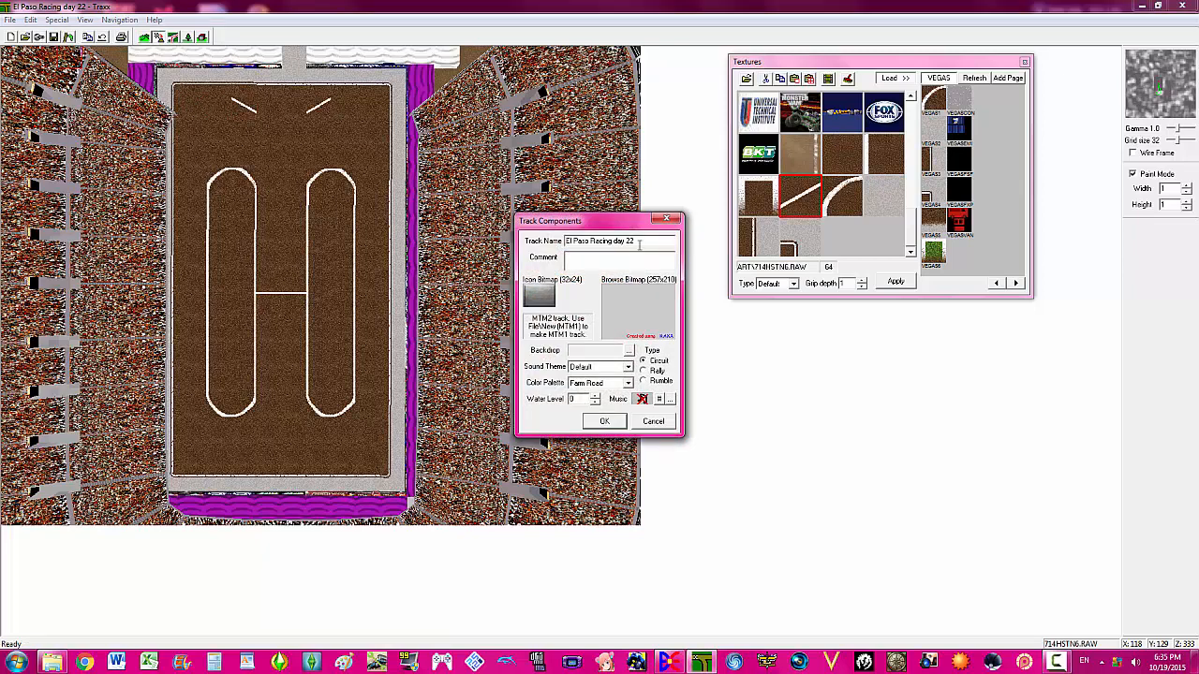
{"action": "left_click_drag", "start_coordinate": [639, 244], "coordinate": [565, 242]}
{"action": "key", "text": "BackSpace"}
{"action": "left_click", "coordinate": [628, 349]}
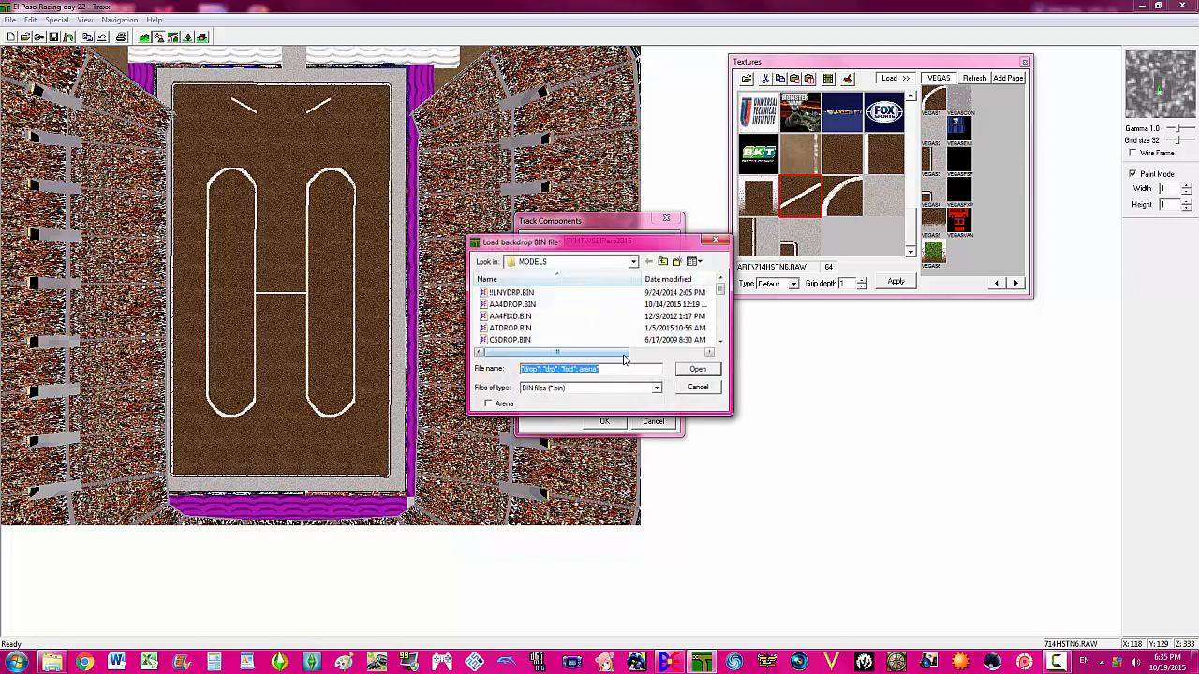
{"action": "scroll", "coordinate": [604, 337], "scroll_direction": "down", "scroll_amount": 2}
{"action": "scroll", "coordinate": [600, 338], "scroll_direction": "down", "scroll_amount": 3}
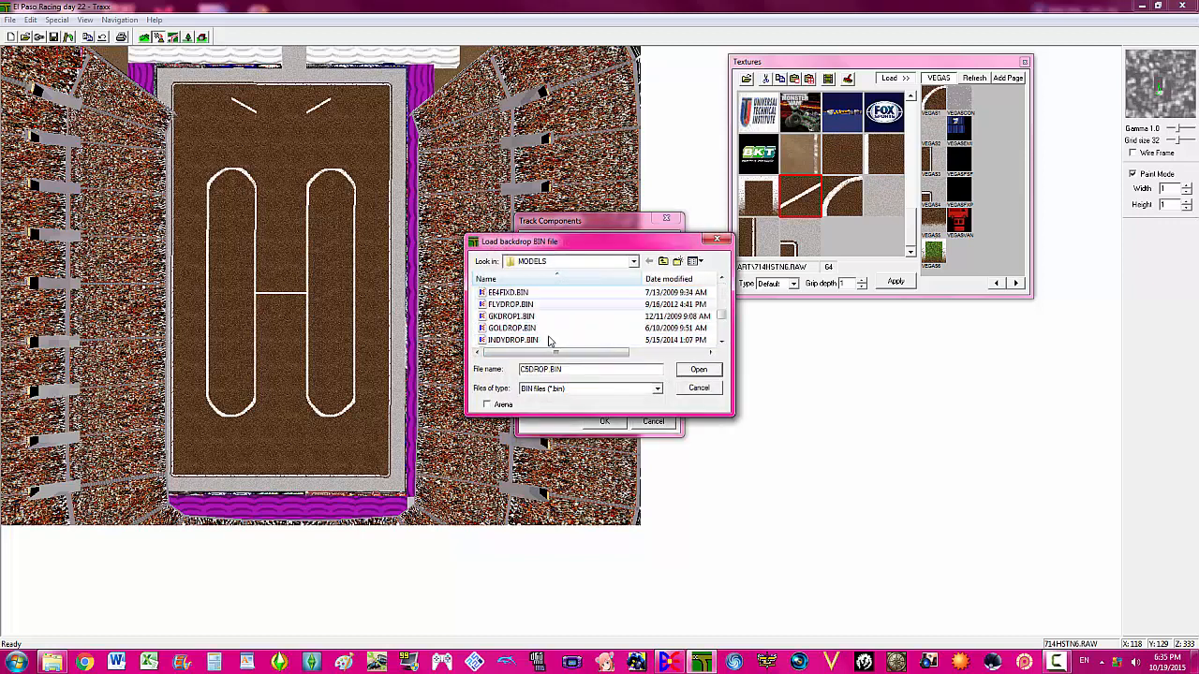
{"action": "double_click", "coordinate": [548, 340]}
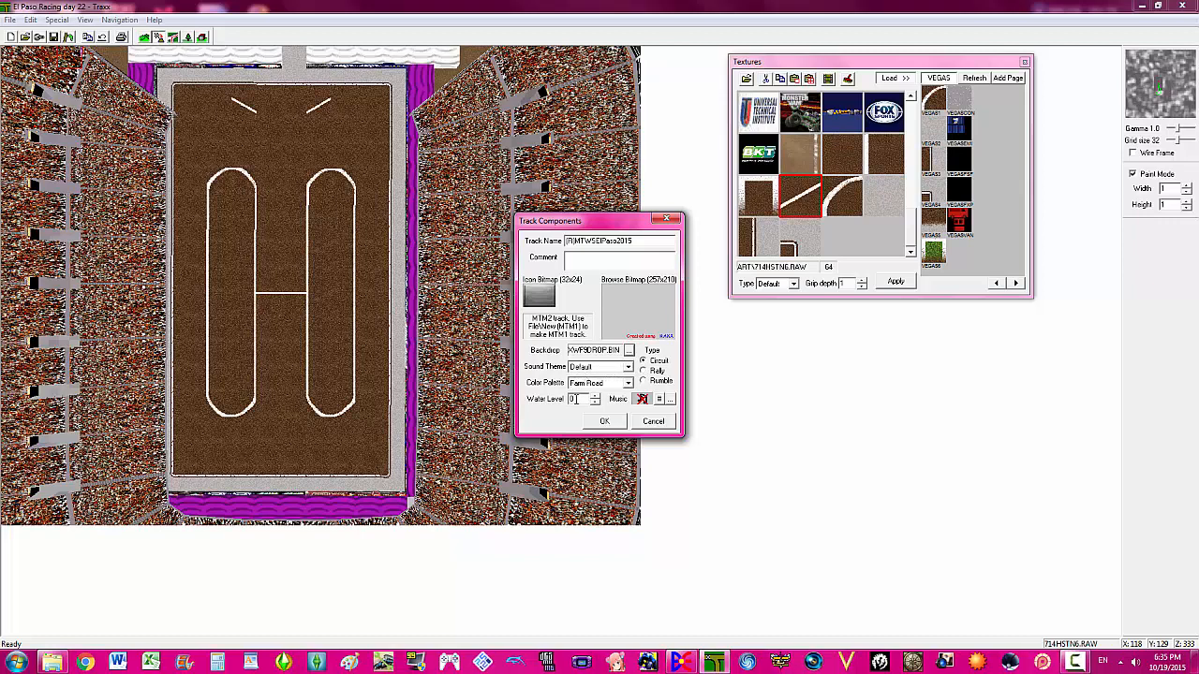
{"action": "left_click", "coordinate": [605, 422]}
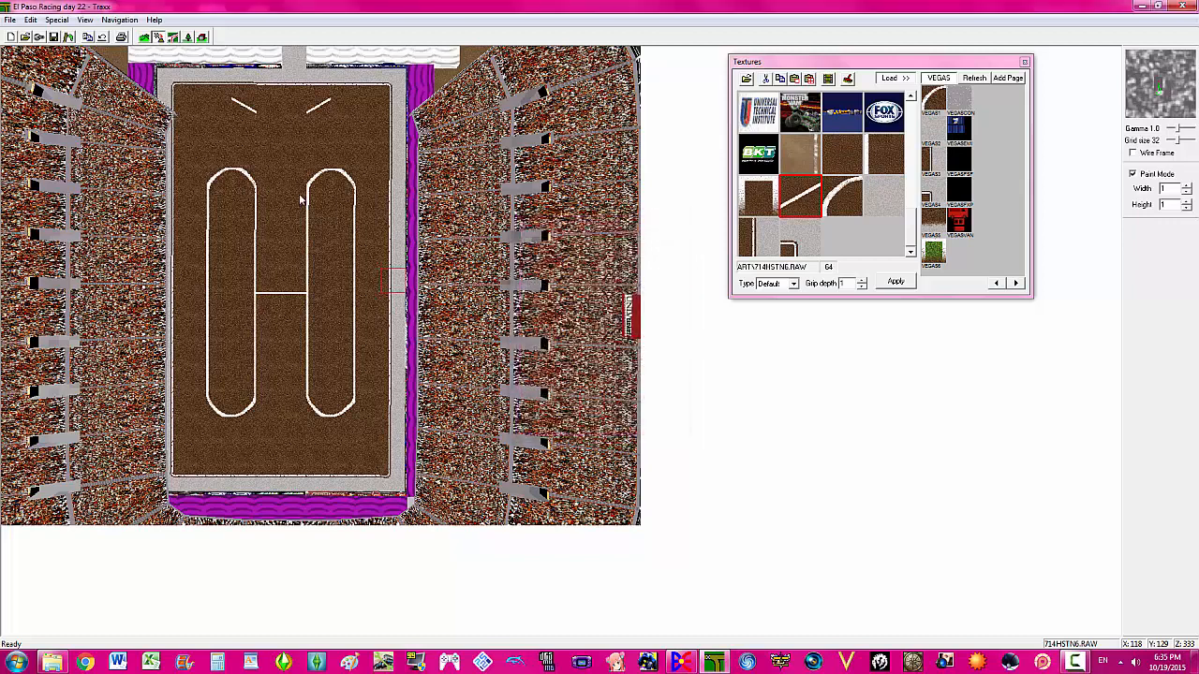
- Start saving the track under a new name and go to the WORLD folder inside MTM2
{"action": "left_click", "coordinate": [10, 20]}
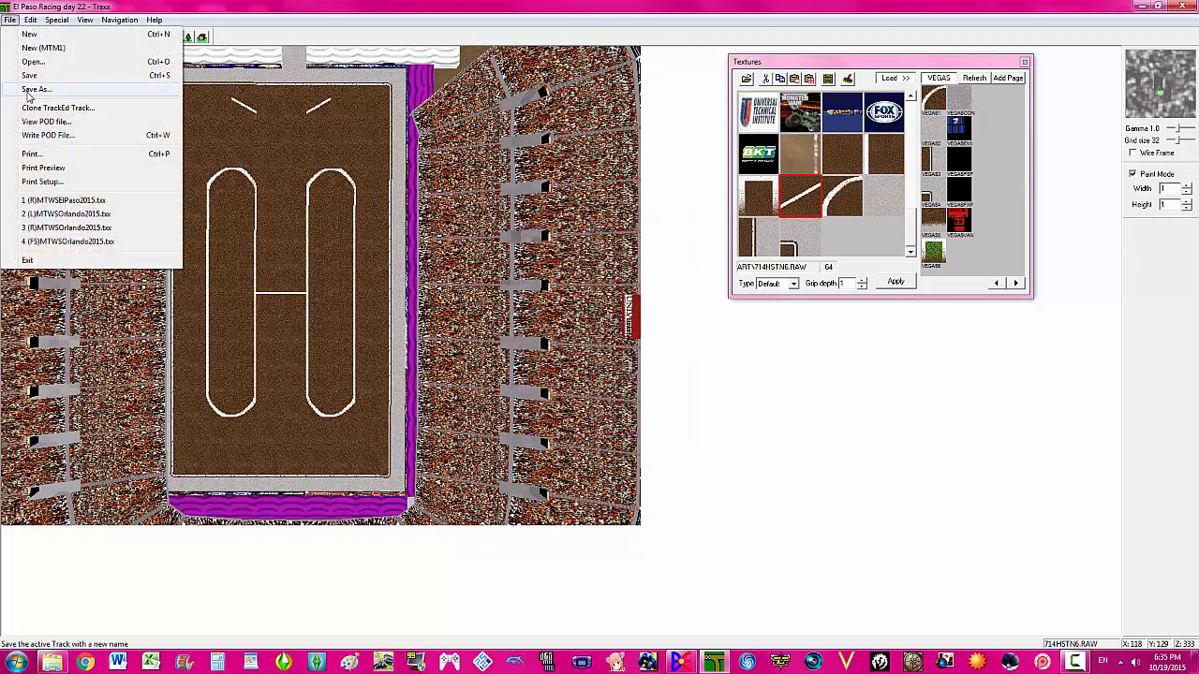
{"action": "left_click", "coordinate": [36, 89]}
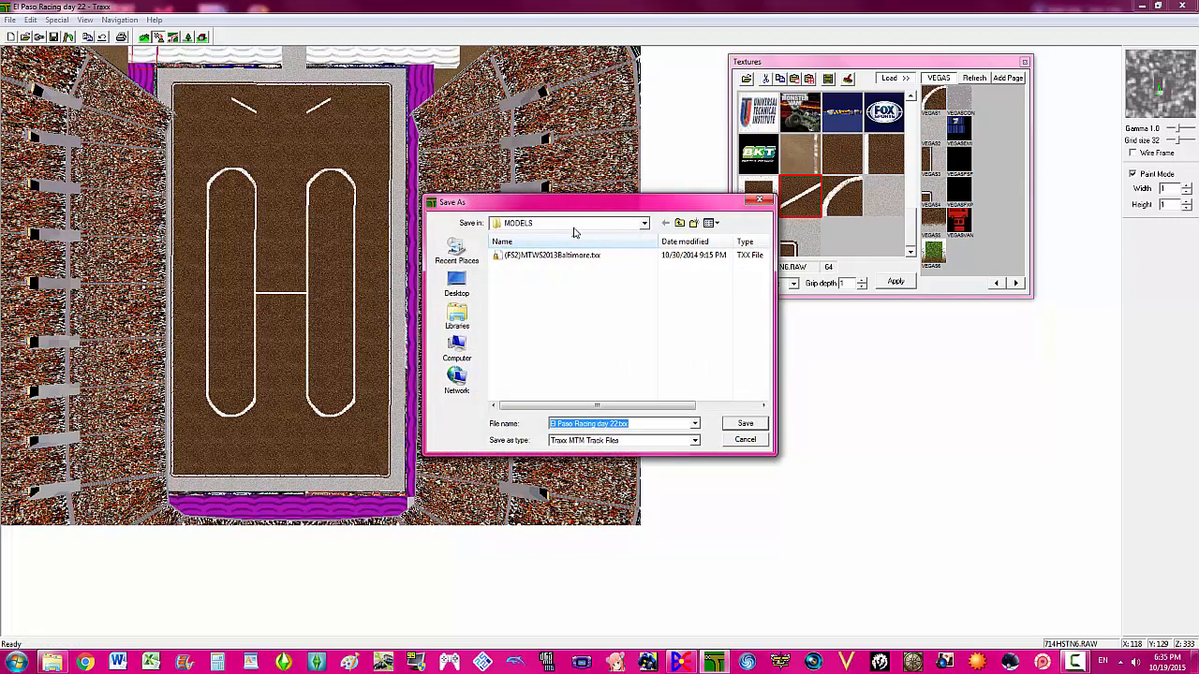
{"action": "left_click", "coordinate": [570, 231]}
{"action": "scroll", "coordinate": [557, 263], "scroll_direction": "up", "scroll_amount": 1}
{"action": "left_click", "coordinate": [553, 261]}
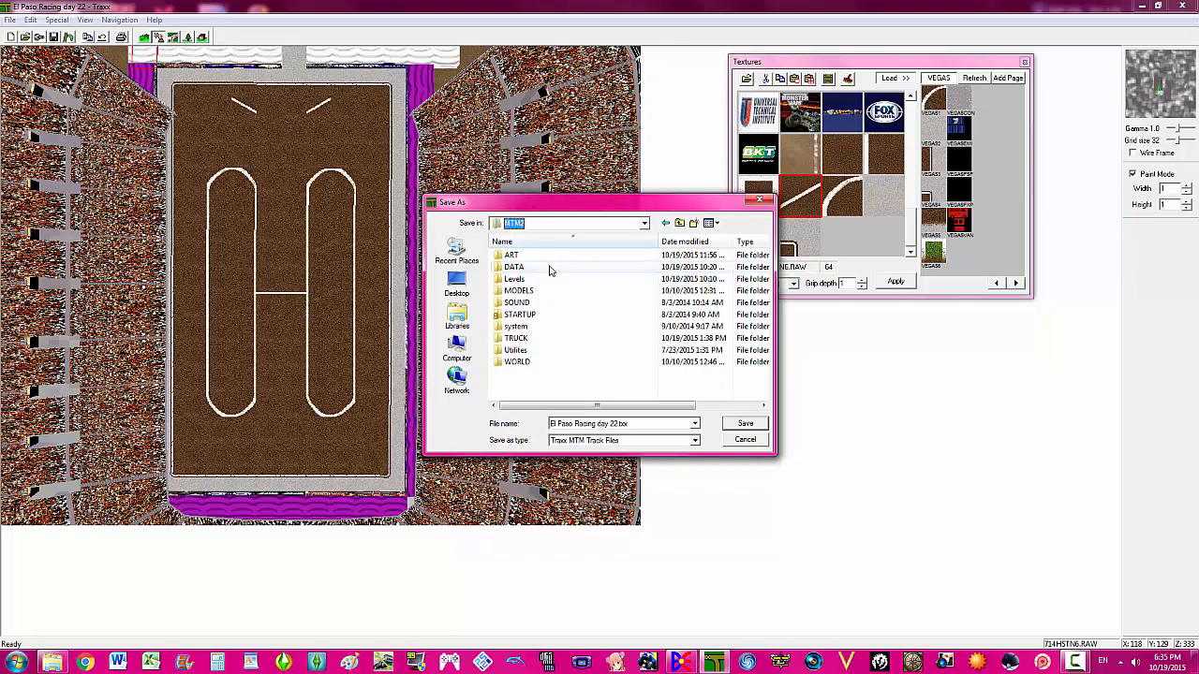
{"action": "double_click", "coordinate": [528, 362]}
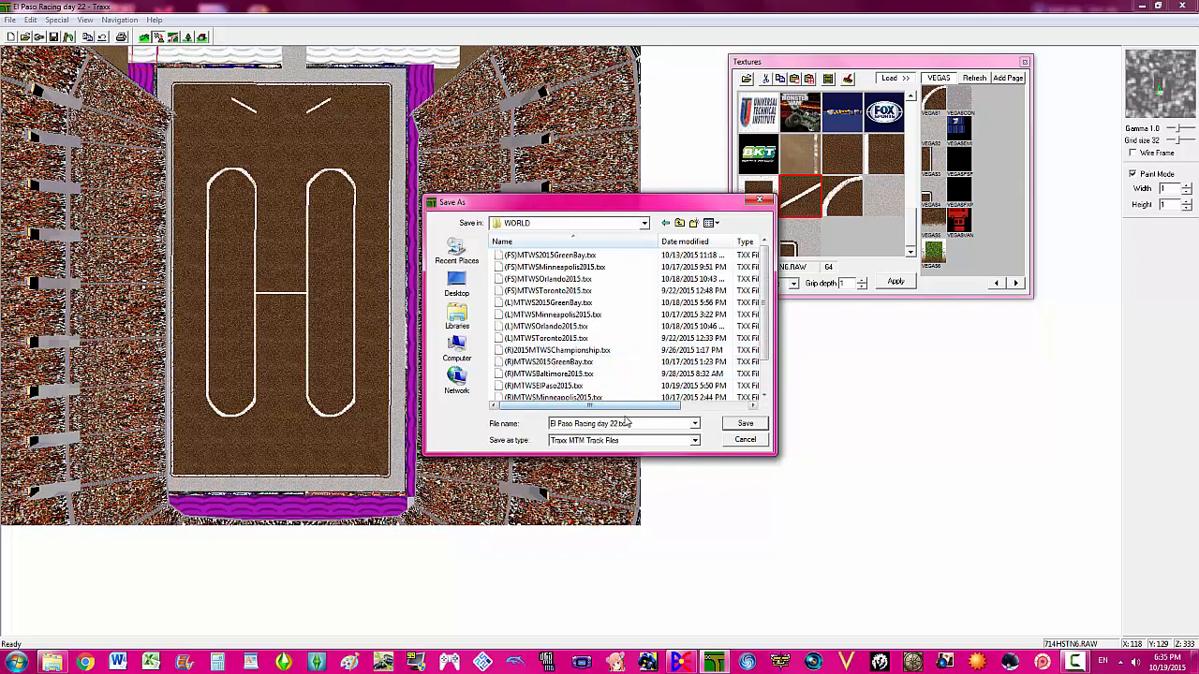
- Save the track as (R)MTWSElPaso2015.txx, replacing the existing file
{"action": "left_click_drag", "start_coordinate": [630, 424], "coordinate": [474, 412]}
{"action": "type", "text": "(R"}
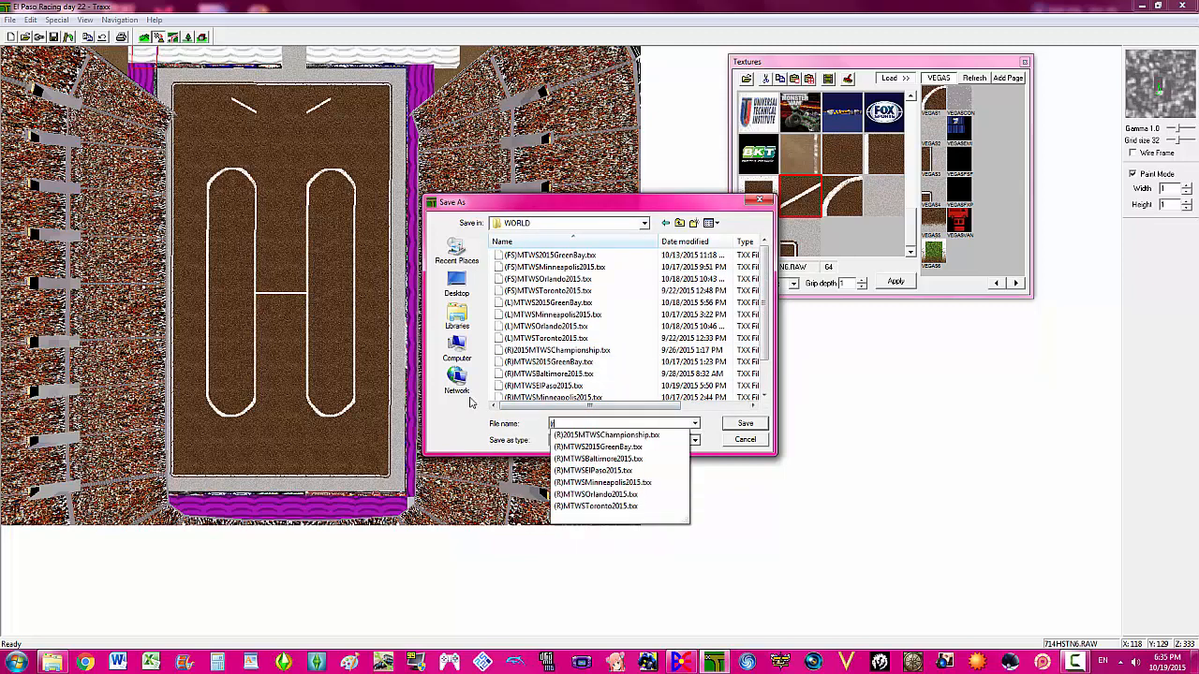
{"action": "type", "text": ")MTWS"}
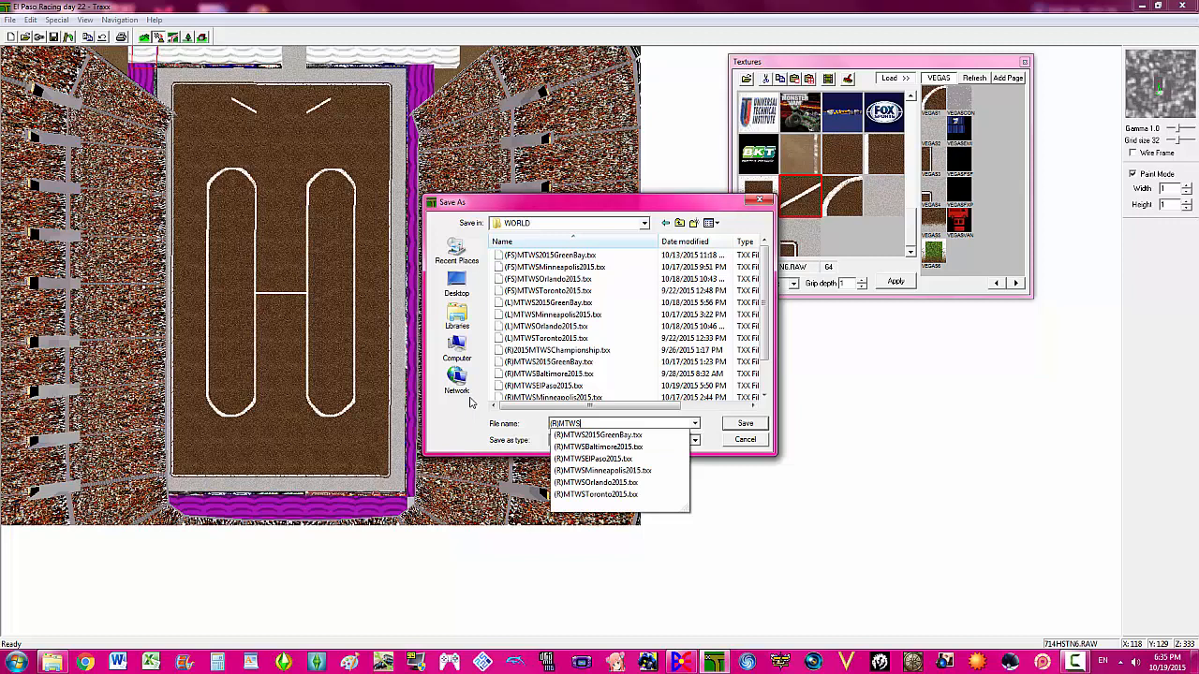
{"action": "type", "text": "E"}
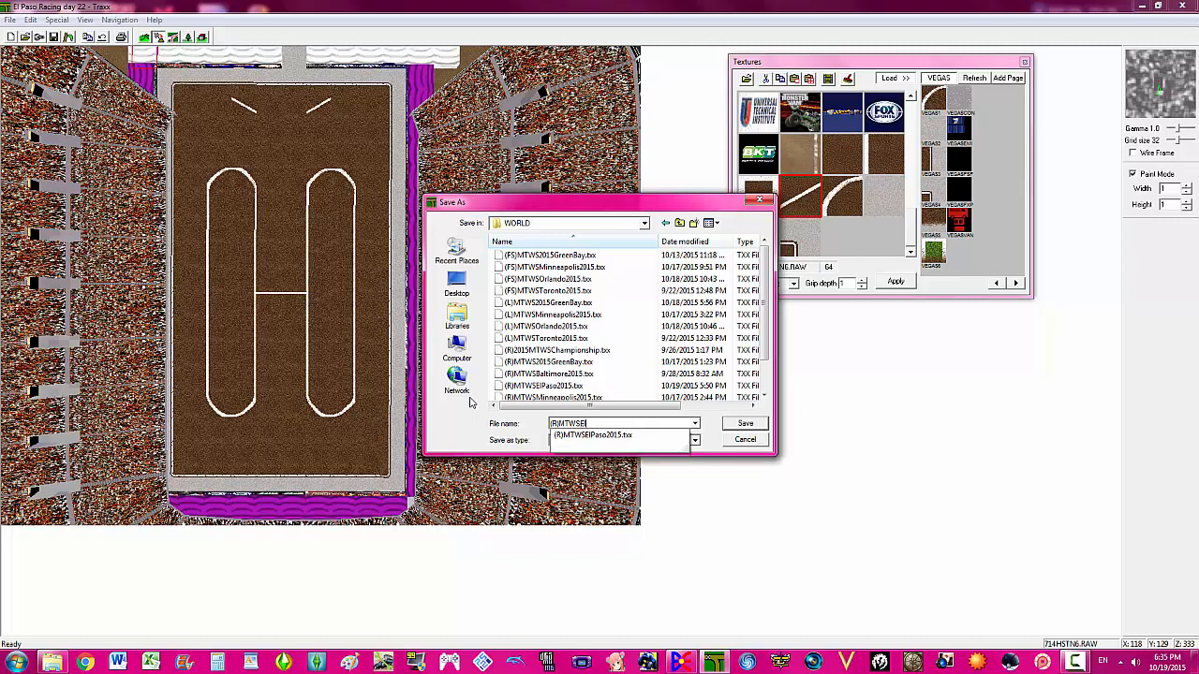
{"action": "key", "text": "Down"}
{"action": "key", "text": "Return"}
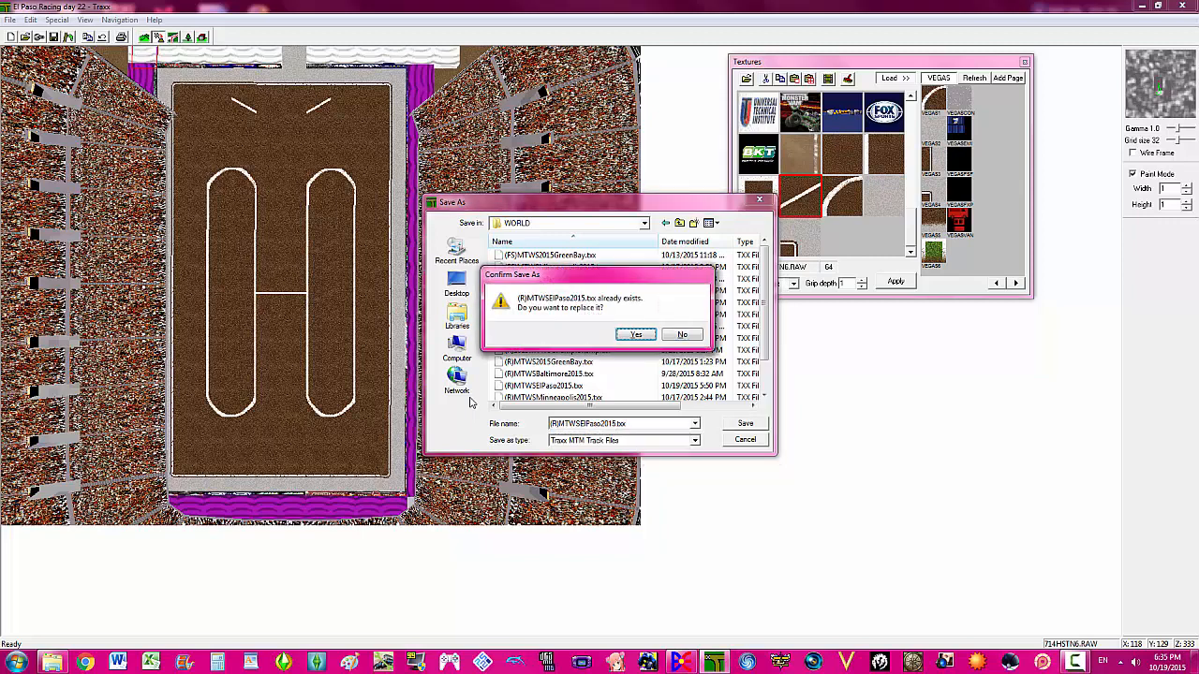
{"action": "key", "text": "y"}
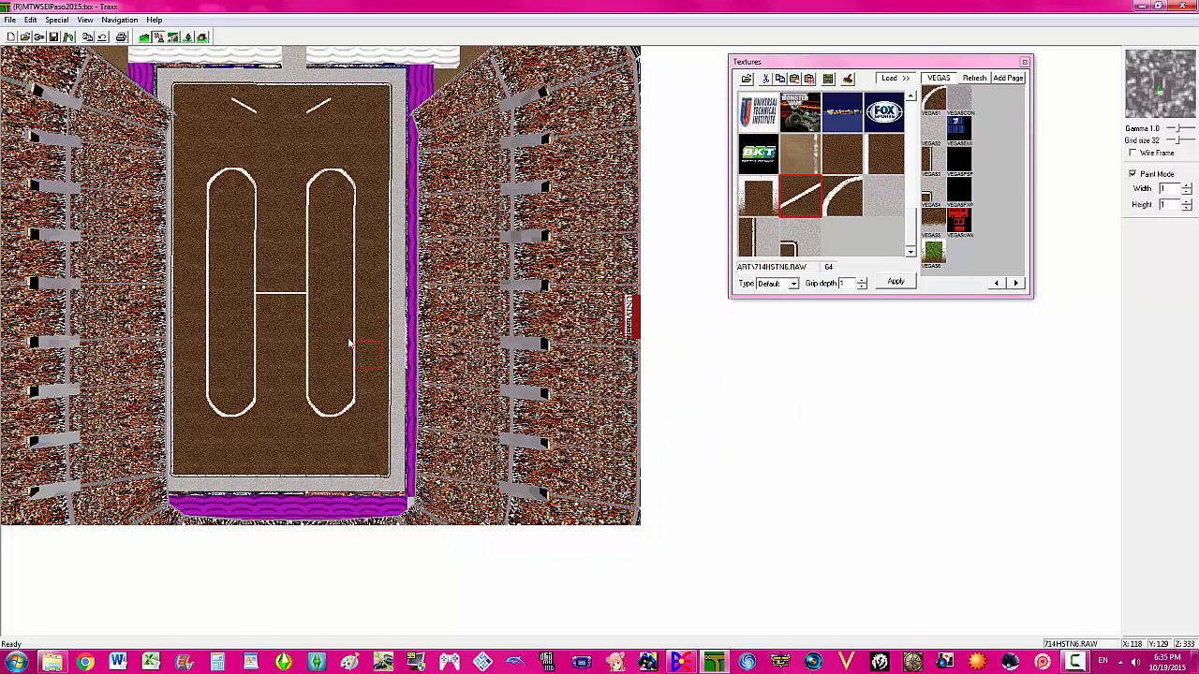
- Close the running BinEdit window and relaunch BinEdit2.2.8.exe from the MTM2 Utilites\BinEdit folder
{"action": "left_click", "coordinate": [186, 39]}
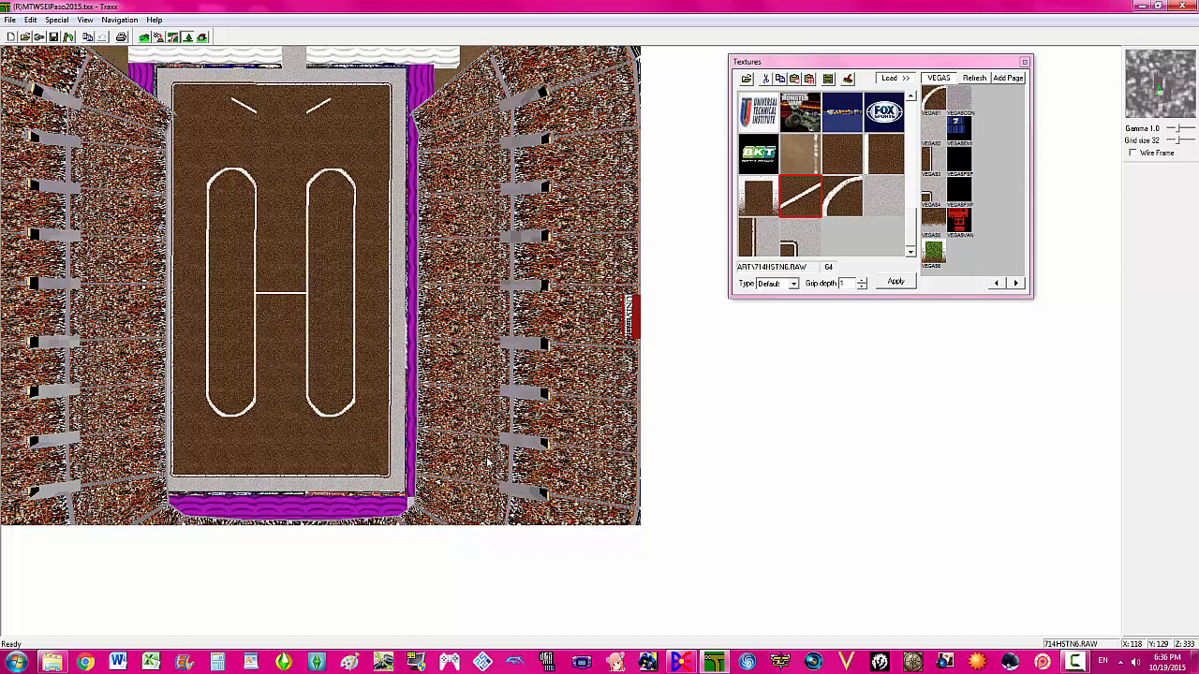
{"action": "right_click", "coordinate": [683, 662]}
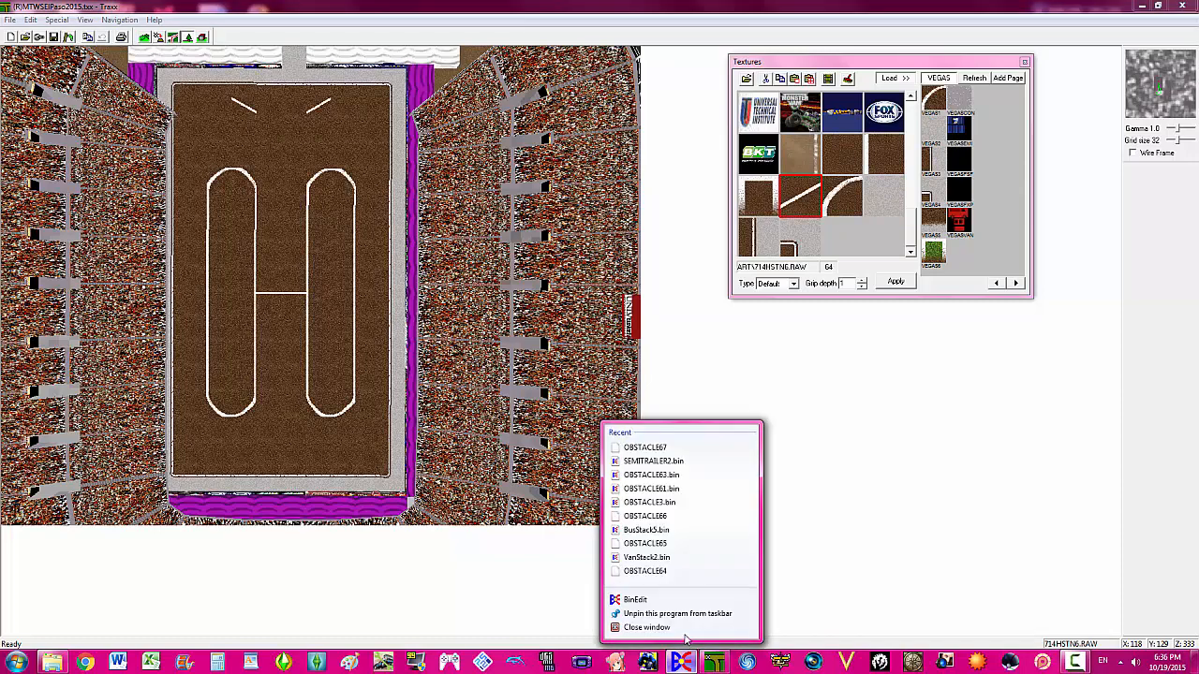
{"action": "left_click", "coordinate": [683, 632]}
{"action": "left_click", "coordinate": [54, 663]}
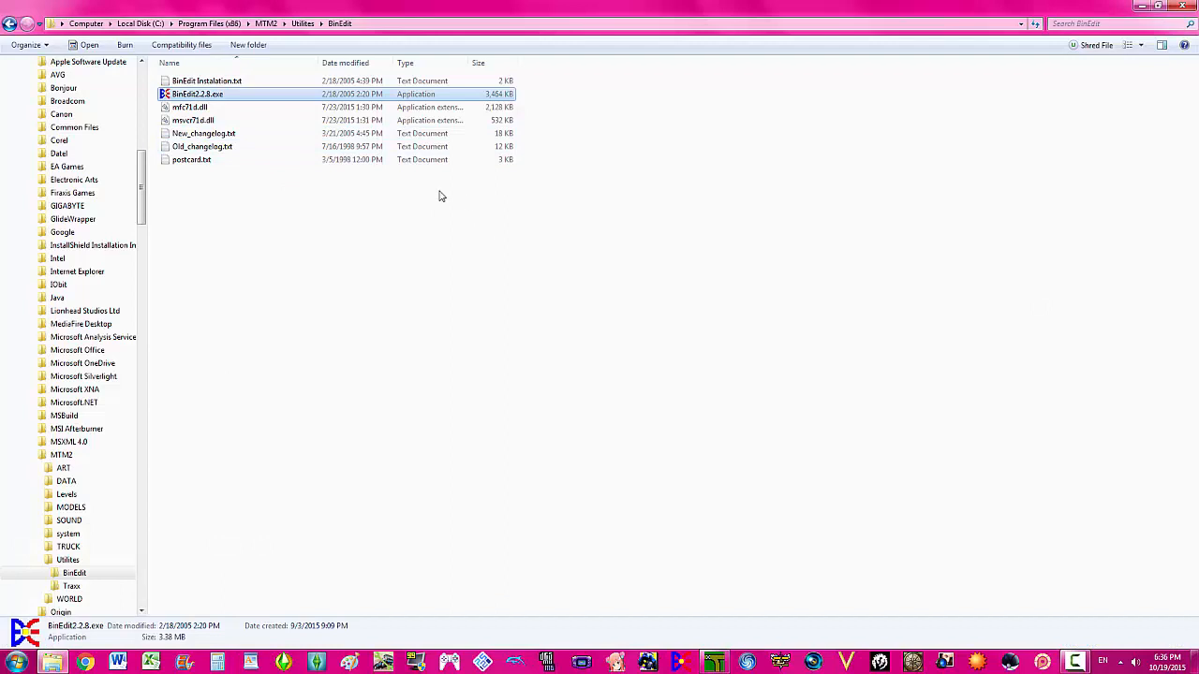
{"action": "double_click", "coordinate": [213, 97]}
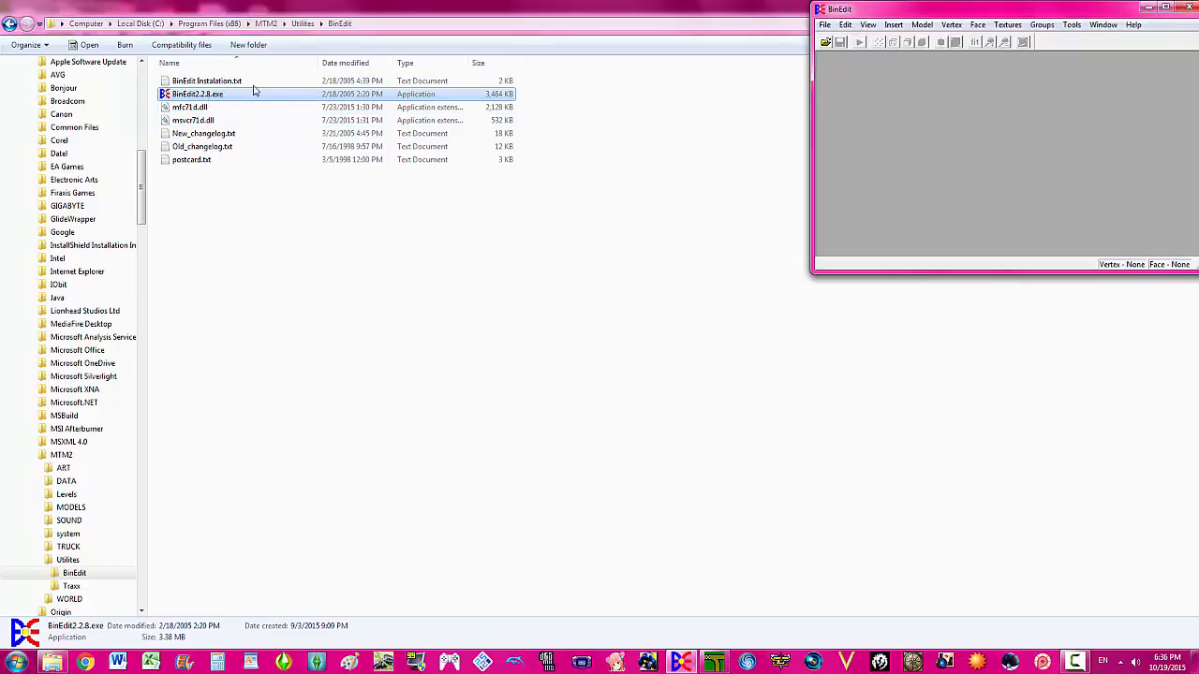
- Maximize the BinEdit window and open its preferences with the default directories
{"action": "double_click", "coordinate": [848, 13]}
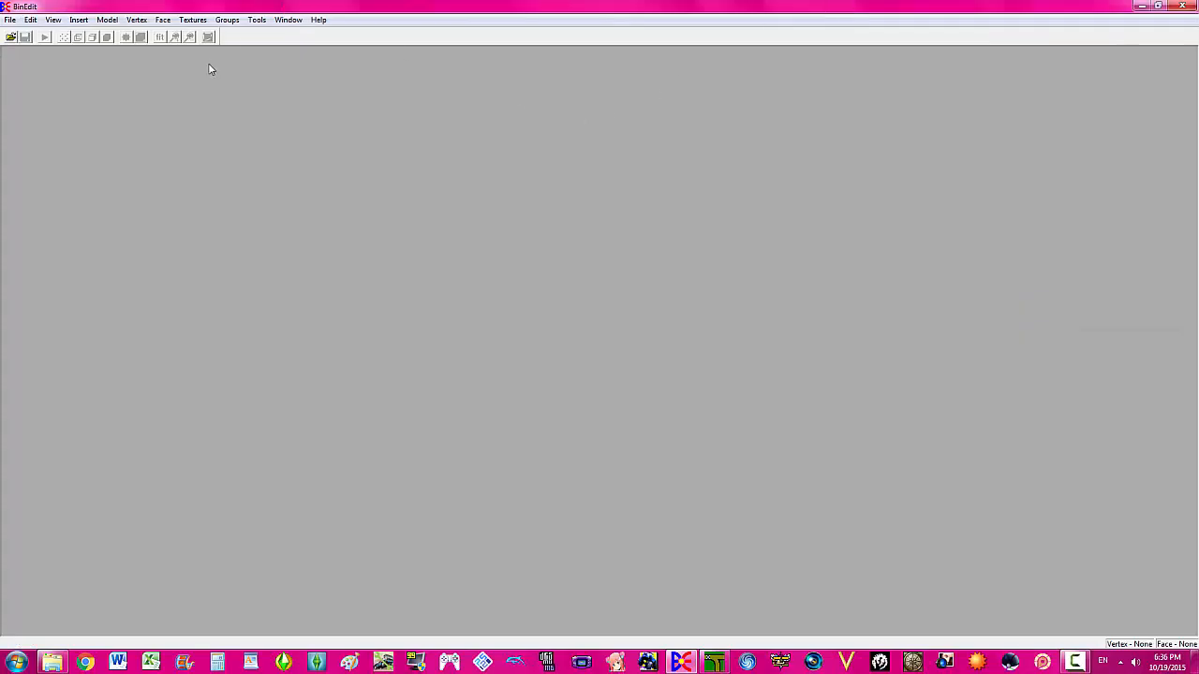
{"action": "left_click", "coordinate": [10, 22]}
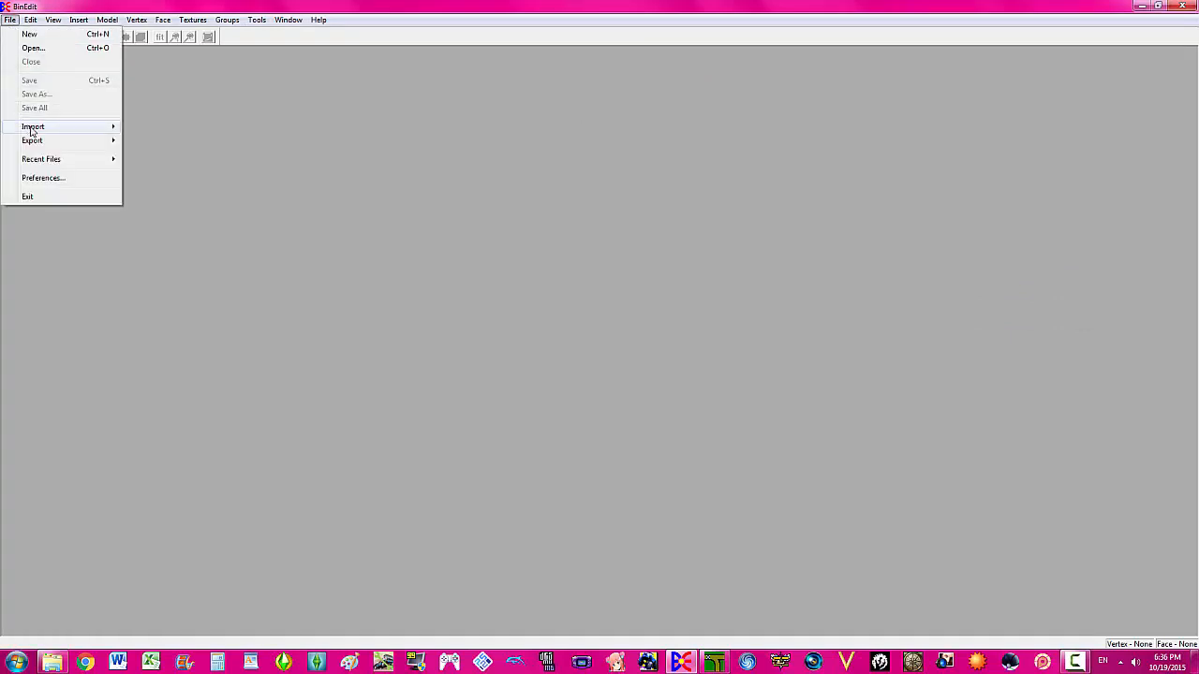
{"action": "left_click", "coordinate": [57, 178]}
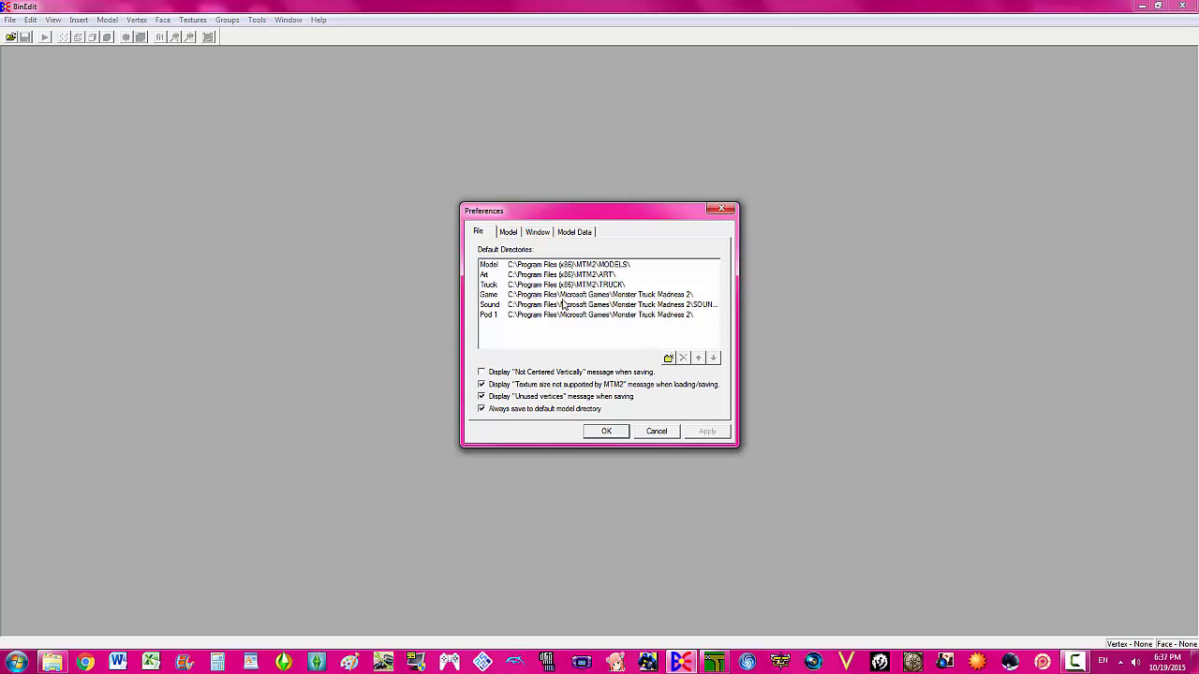
- Set the default Model directory to the MODELS folder inside Program Files (x86)\MTM2
{"action": "left_click", "coordinate": [615, 266]}
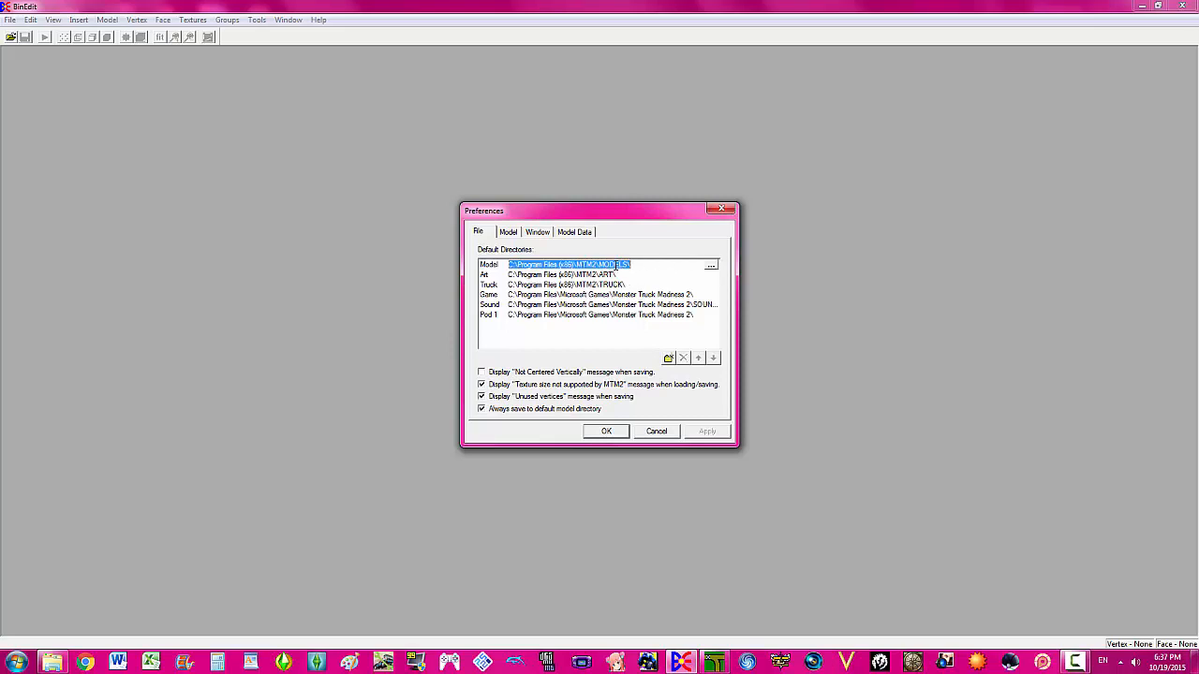
{"action": "left_click", "coordinate": [710, 267]}
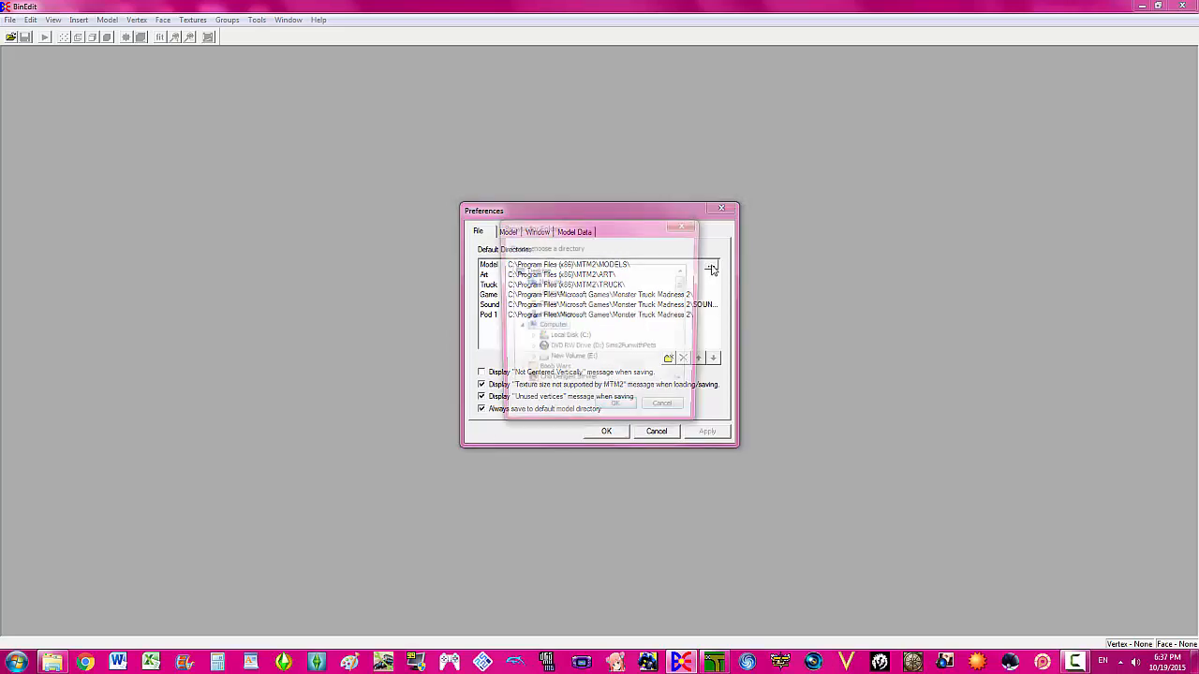
{"action": "double_click", "coordinate": [554, 339]}
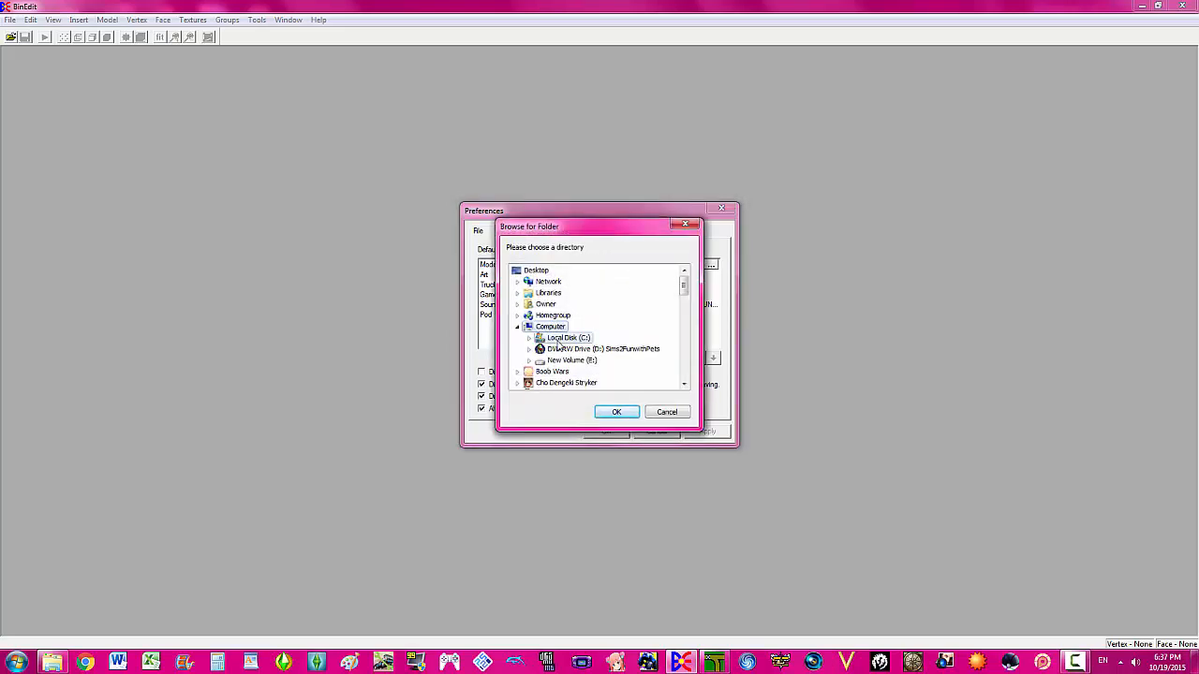
{"action": "scroll", "coordinate": [560, 334], "scroll_direction": "down", "scroll_amount": 2}
{"action": "double_click", "coordinate": [568, 316]}
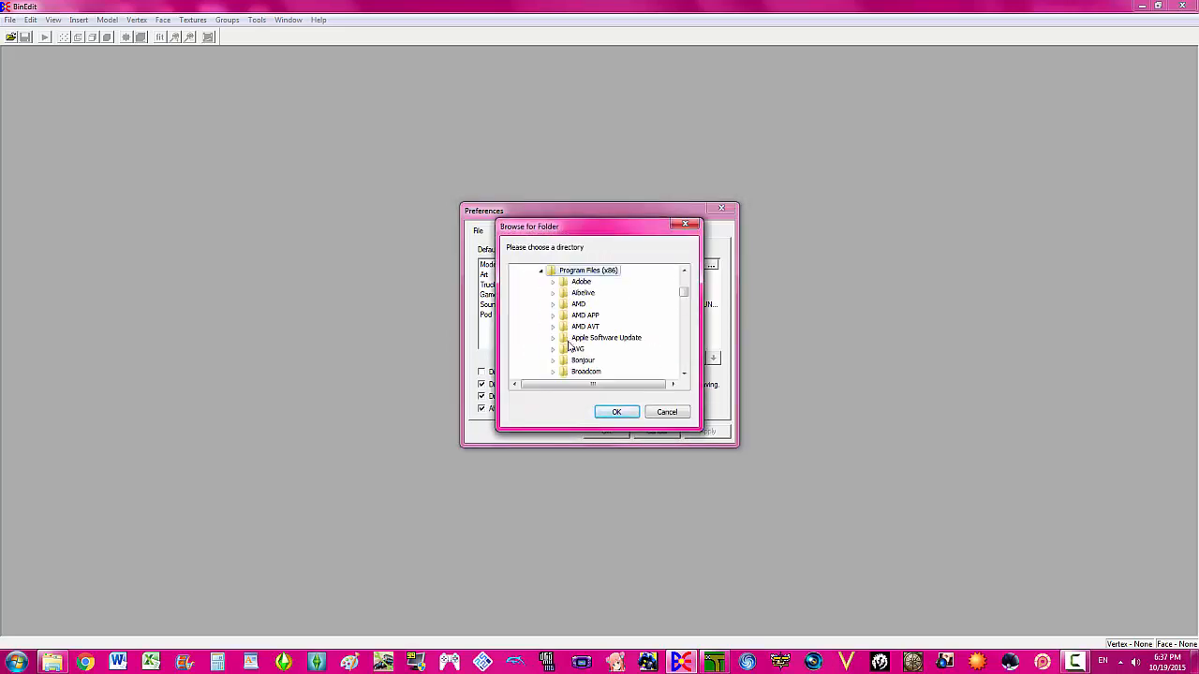
{"action": "scroll", "coordinate": [568, 343], "scroll_direction": "down", "scroll_amount": 5}
{"action": "scroll", "coordinate": [569, 342], "scroll_direction": "down", "scroll_amount": 6}
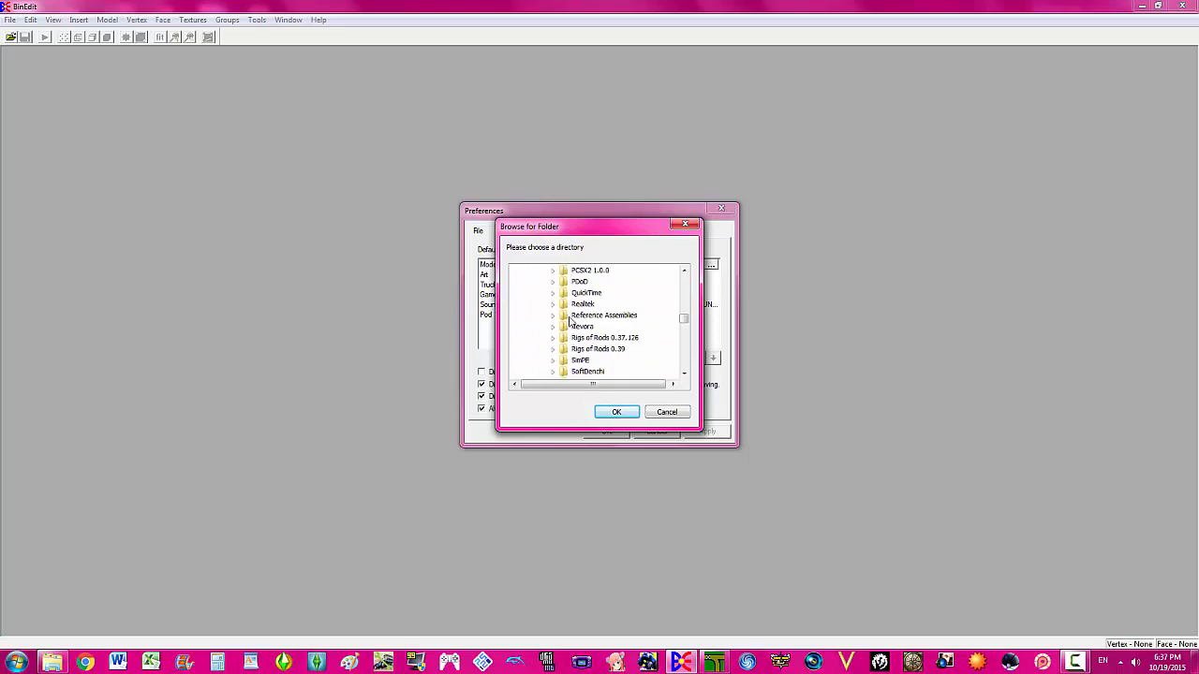
{"action": "double_click", "coordinate": [579, 270]}
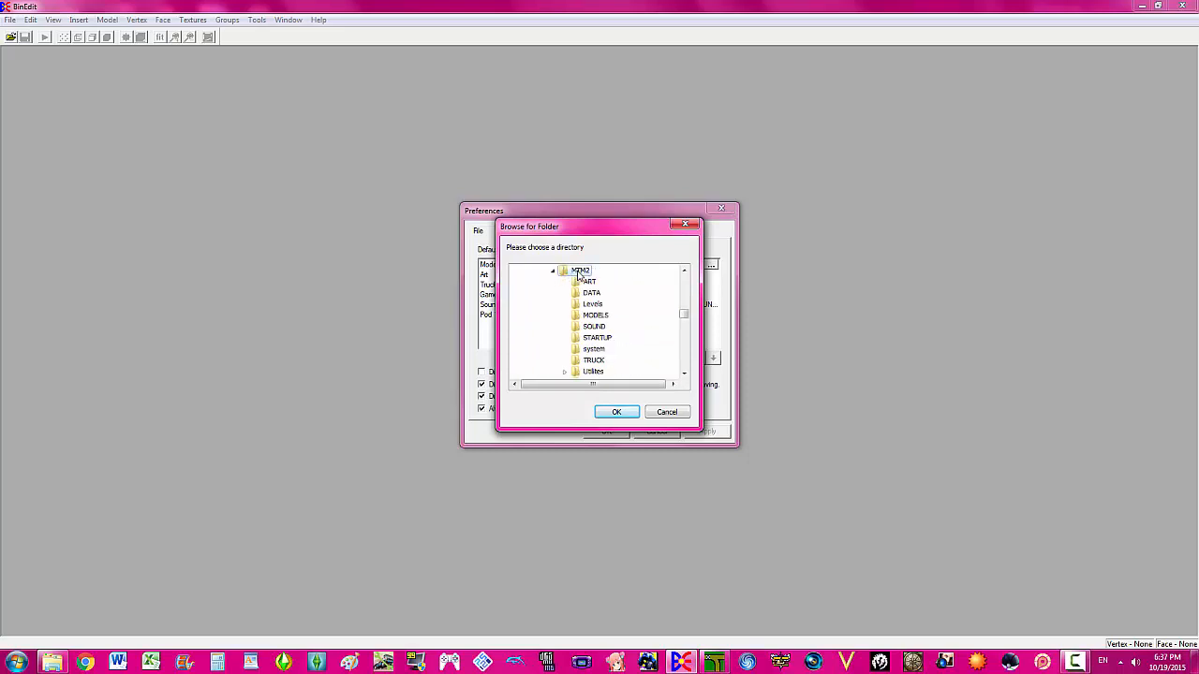
{"action": "left_click", "coordinate": [595, 318]}
{"action": "left_click", "coordinate": [620, 415]}
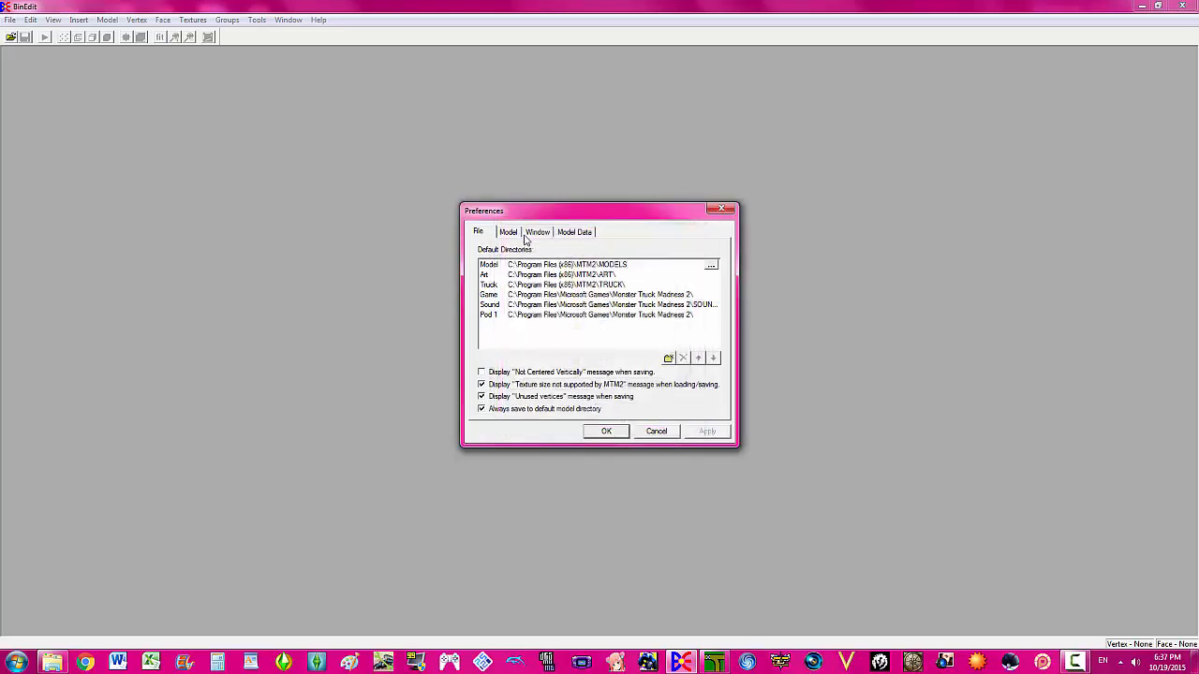
- Apply the changed default directories and close the preferences
{"action": "left_click", "coordinate": [553, 275]}
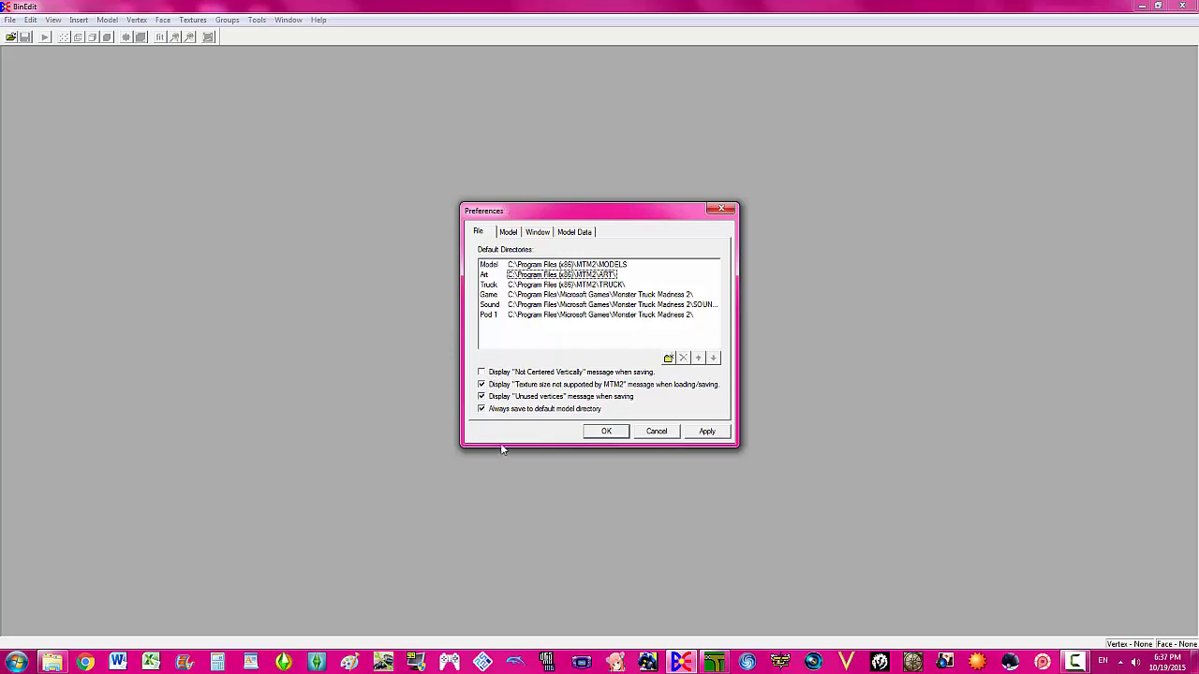
{"action": "left_click", "coordinate": [708, 432]}
{"action": "left_click", "coordinate": [606, 432]}
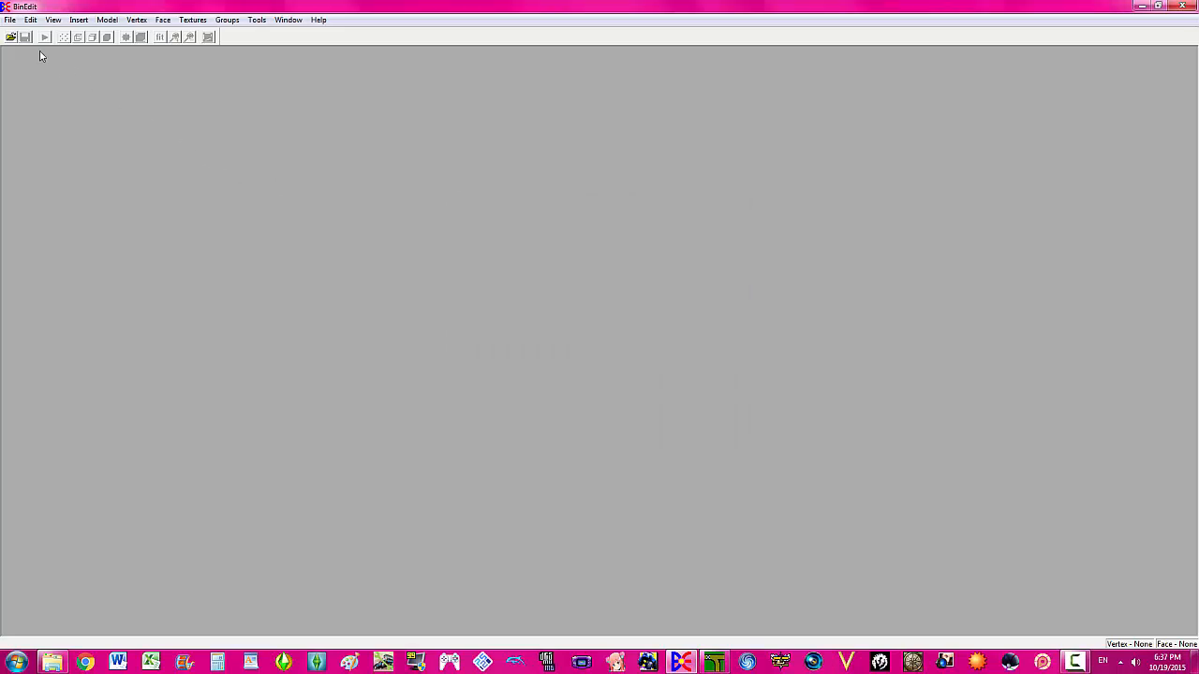
- Open the model OBSTACLE1.bin from the MODELS folder
{"action": "left_click", "coordinate": [11, 37]}
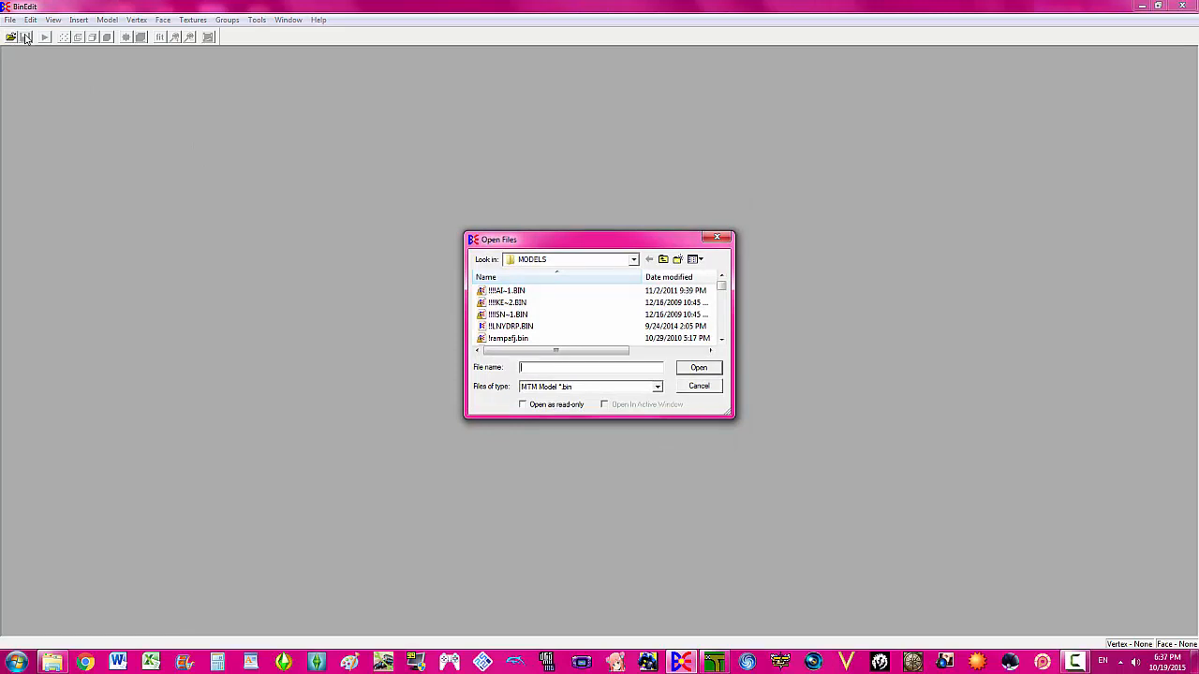
{"action": "type", "text": "obs"}
{"action": "key", "text": "Down"}
{"action": "key", "text": "Return"}
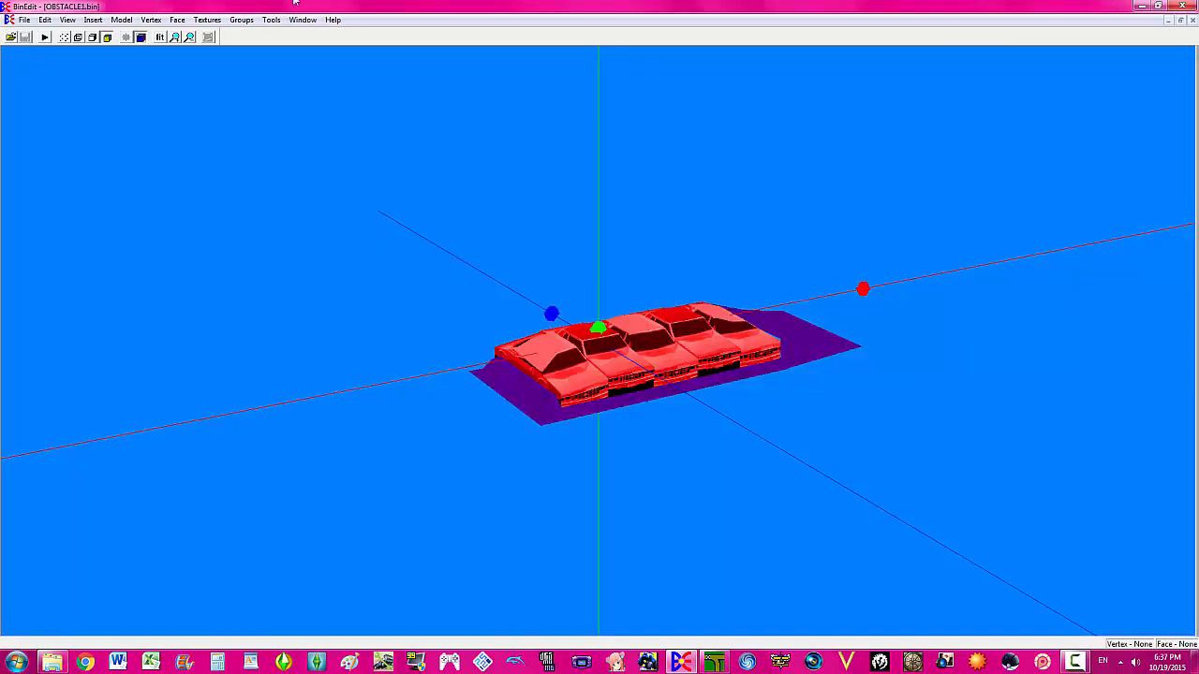
- Replace the obstacle's AMSRCAR.RAW and PAINTP.RAW textures with PAINTGRY.RAW, chosen from all available textures
{"action": "left_click", "coordinate": [208, 20]}
{"action": "left_click", "coordinate": [224, 49]}
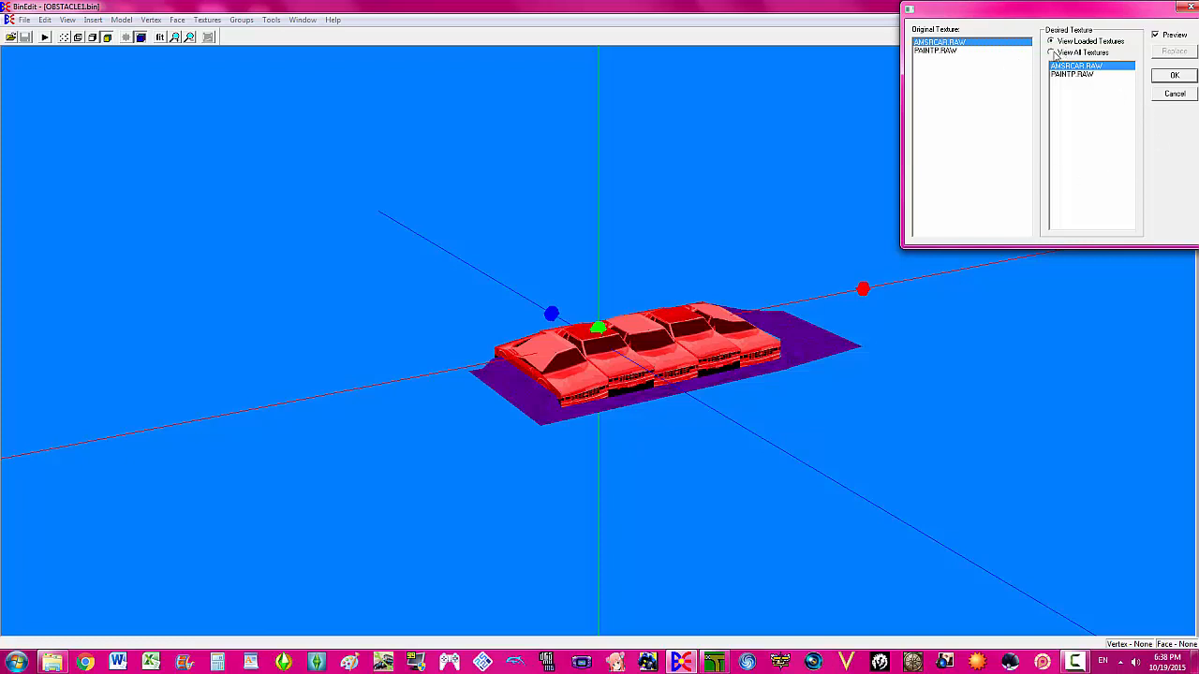
{"action": "left_click", "coordinate": [1054, 53]}
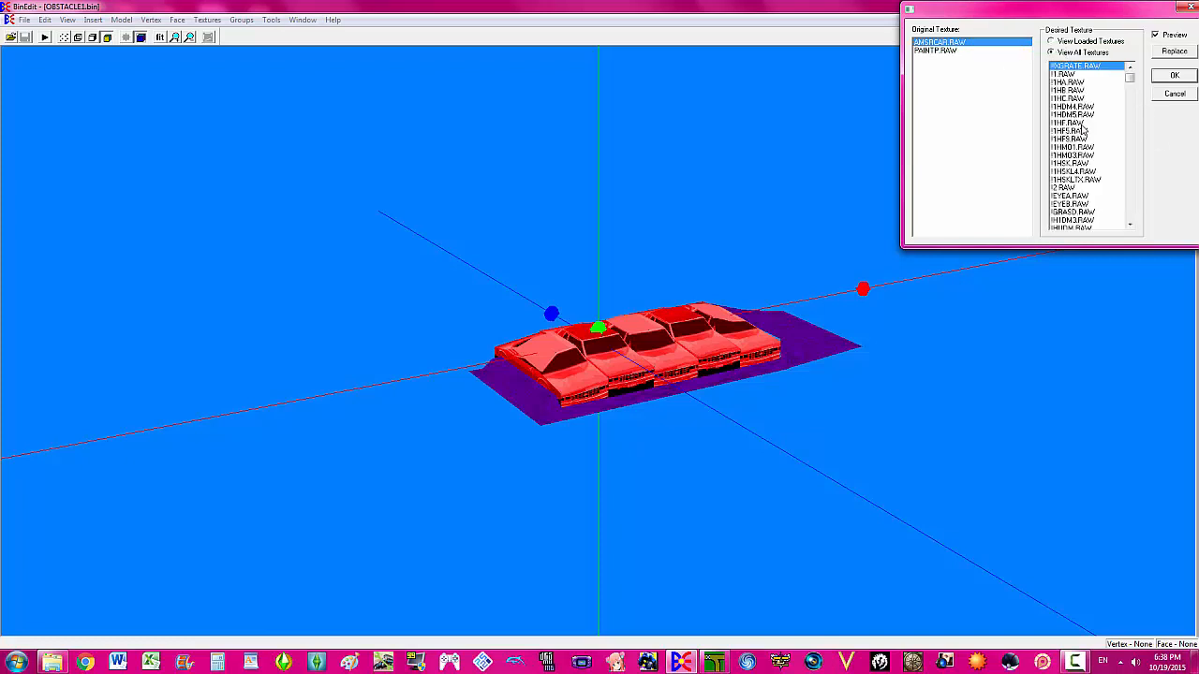
{"action": "left_click", "coordinate": [1077, 123]}
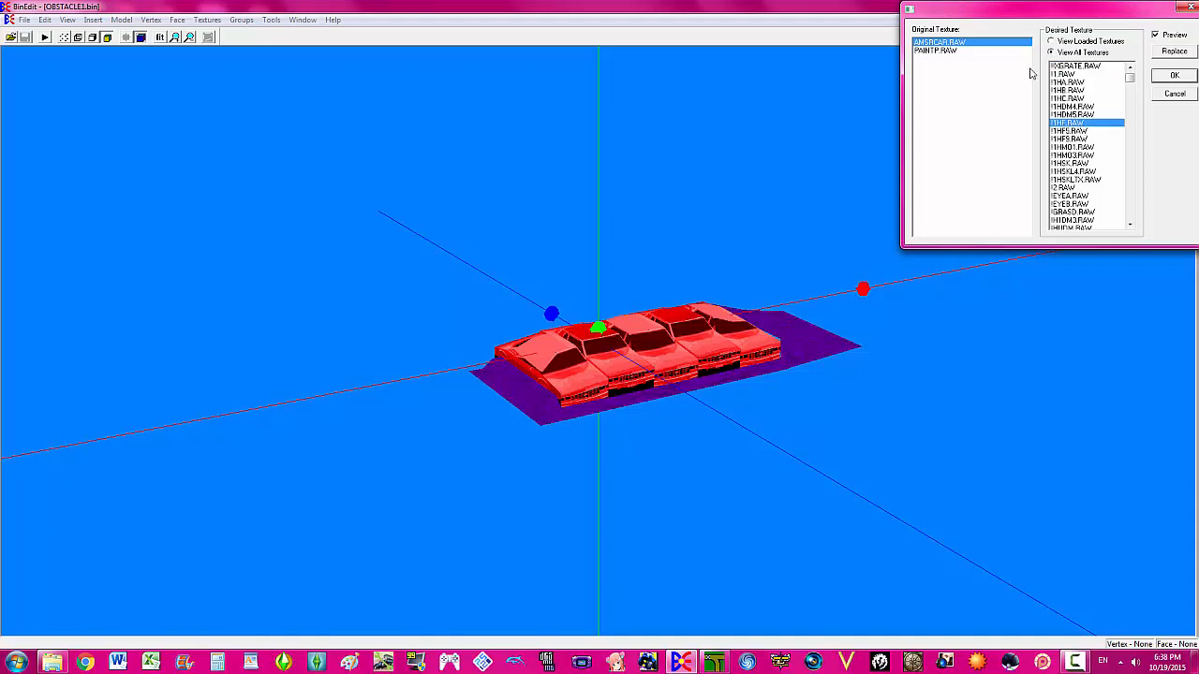
{"action": "key", "text": "Down"}
{"action": "key", "text": "Down"}
{"action": "key", "text": "Down"}
{"action": "key", "text": "Down"}
{"action": "key", "text": "Down"}
{"action": "key", "text": "Down"}
{"action": "key", "text": "Down"}
{"action": "key", "text": "Down"}
{"action": "key", "text": "Down"}
{"action": "key", "text": "Down"}
{"action": "key", "text": "Down"}
{"action": "key", "text": "Down"}
{"action": "key", "text": "Down"}
{"action": "key", "text": "Down"}
{"action": "key", "text": "Down"}
{"action": "key", "text": "Down"}
{"action": "key", "text": "Down"}
{"action": "key", "text": "Down"}
{"action": "key", "text": "Down"}
{"action": "key", "text": "Down"}
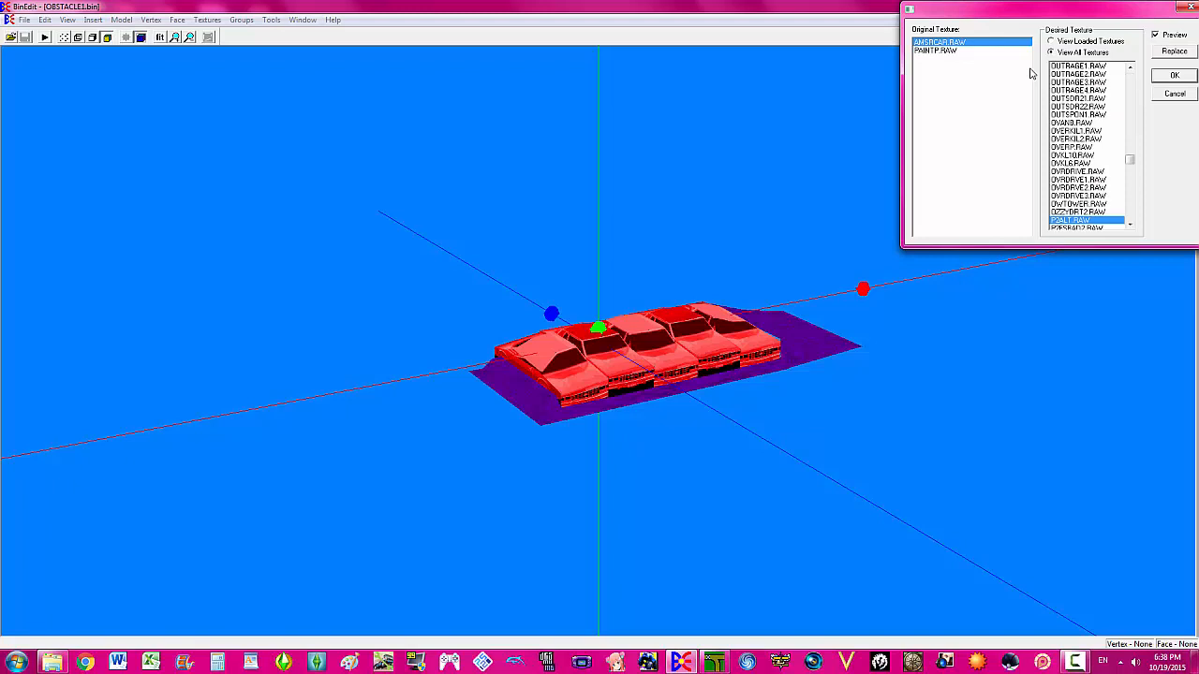
{"action": "key", "text": "Down"}
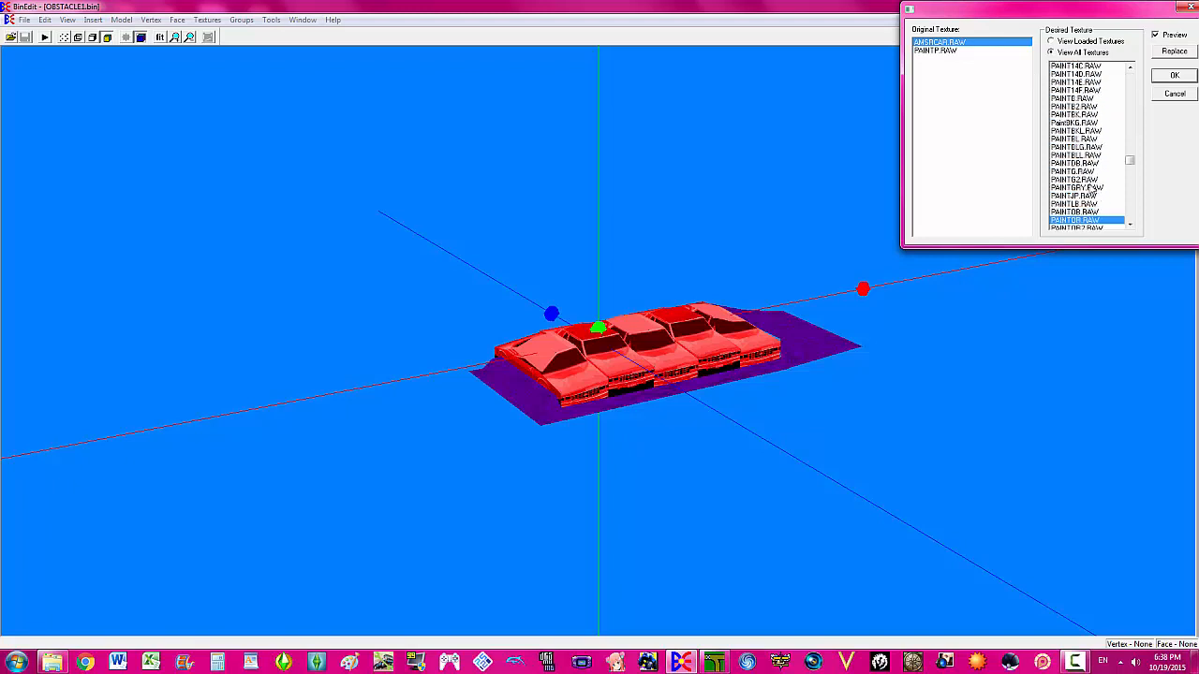
{"action": "left_click", "coordinate": [1087, 187]}
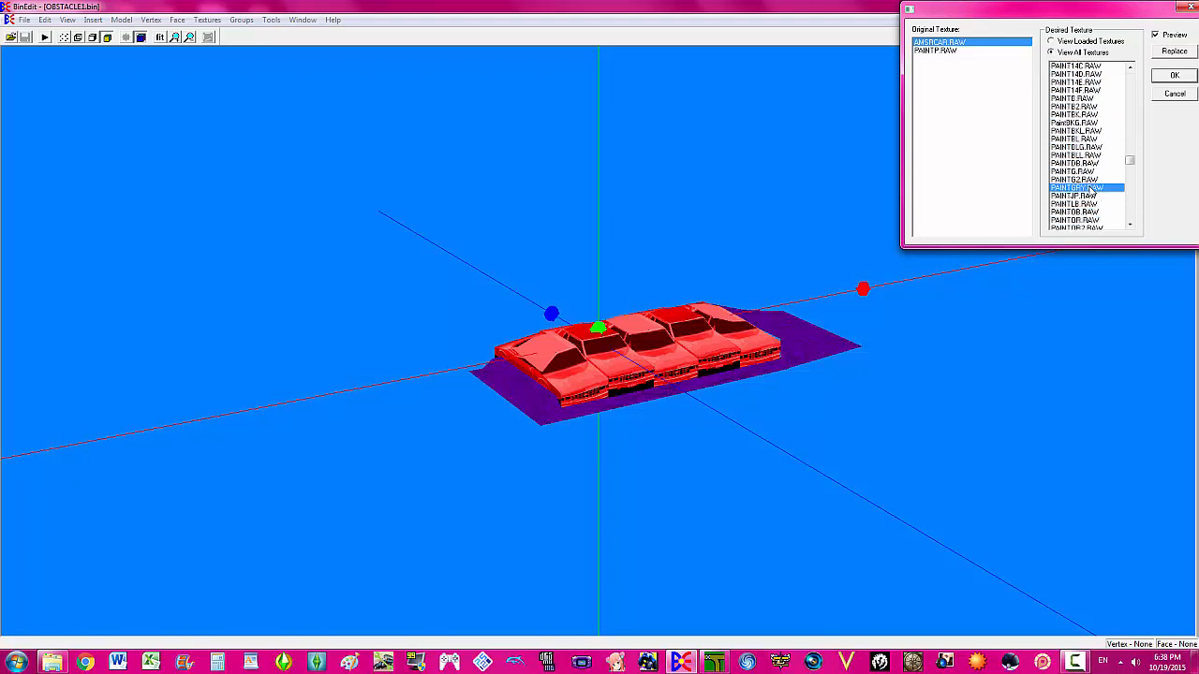
{"action": "left_click", "coordinate": [1178, 51]}
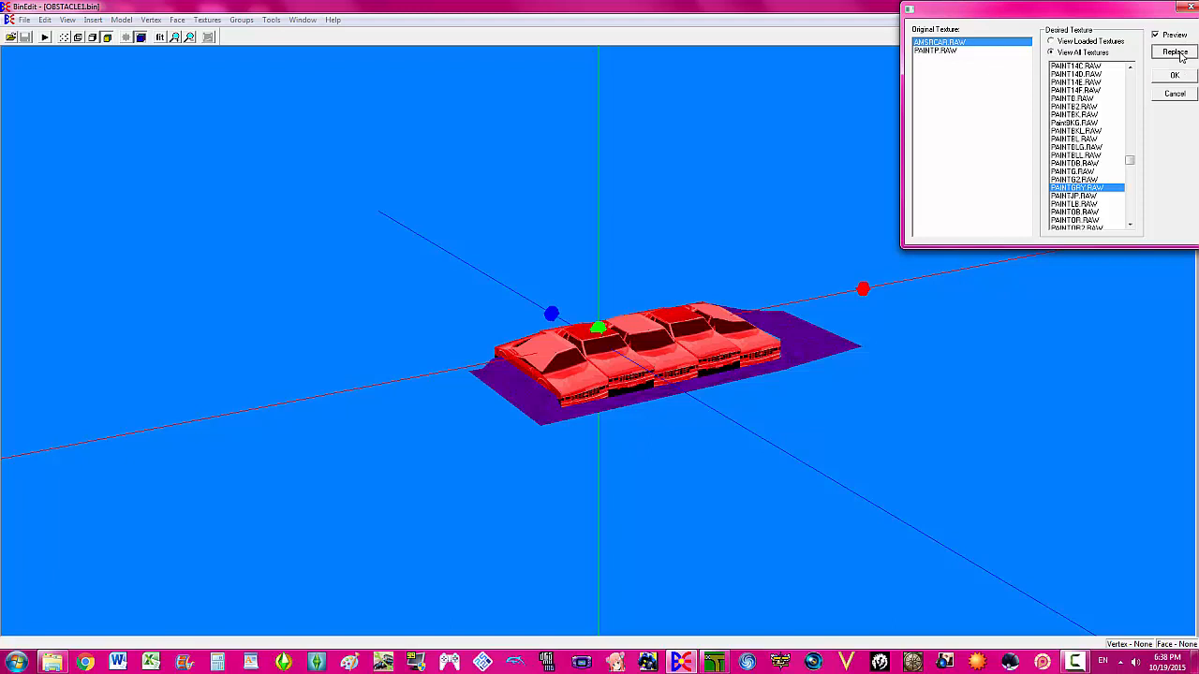
{"action": "left_click", "coordinate": [940, 51]}
{"action": "left_click", "coordinate": [1173, 52]}
- Set the cars' texture back to AMSRCAR.RAW from the loaded textures and accept the texture replacements
{"action": "left_click", "coordinate": [981, 42]}
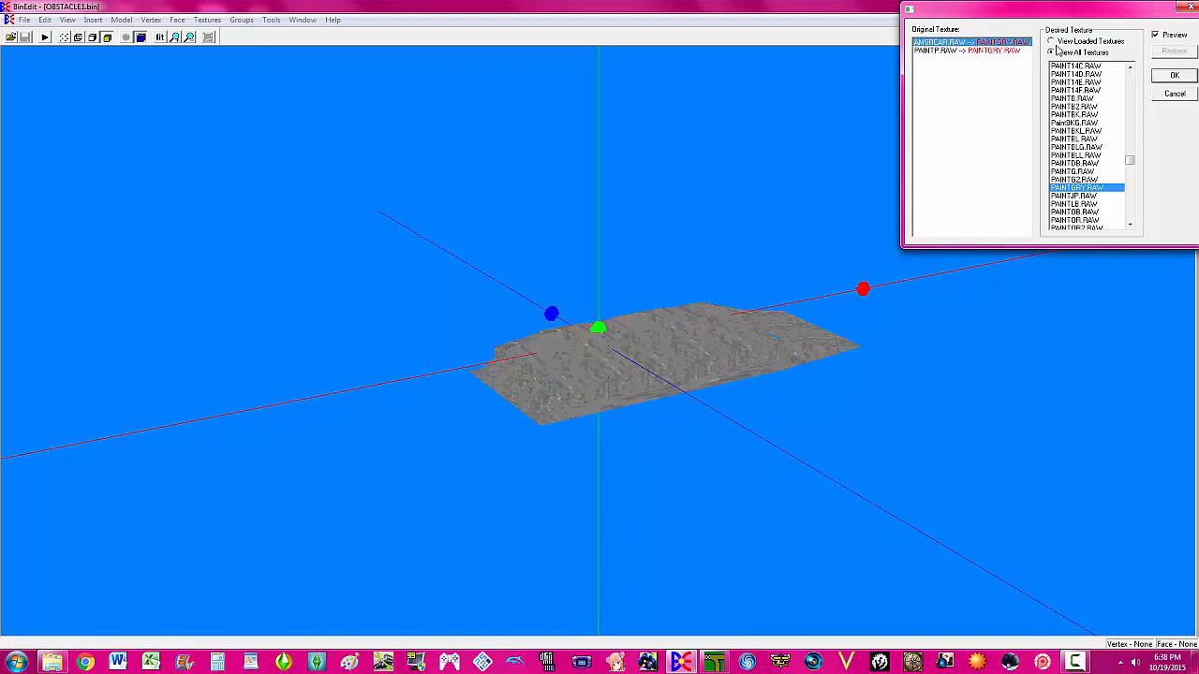
{"action": "left_click", "coordinate": [1051, 41]}
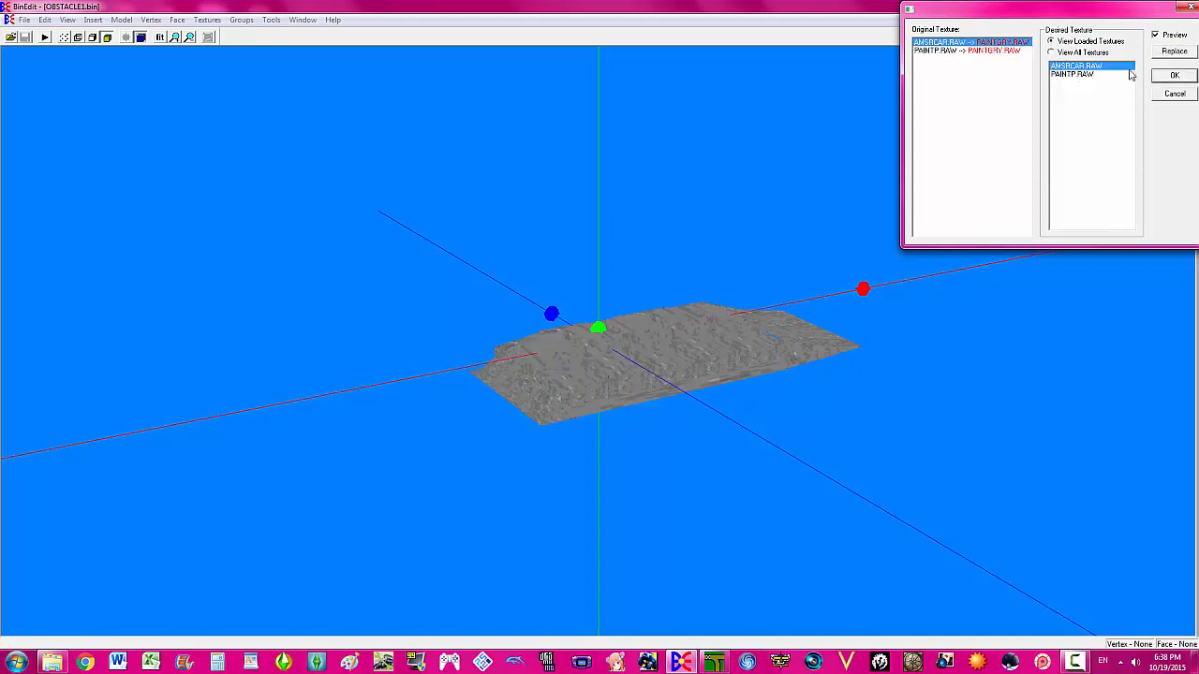
{"action": "left_click", "coordinate": [1173, 52]}
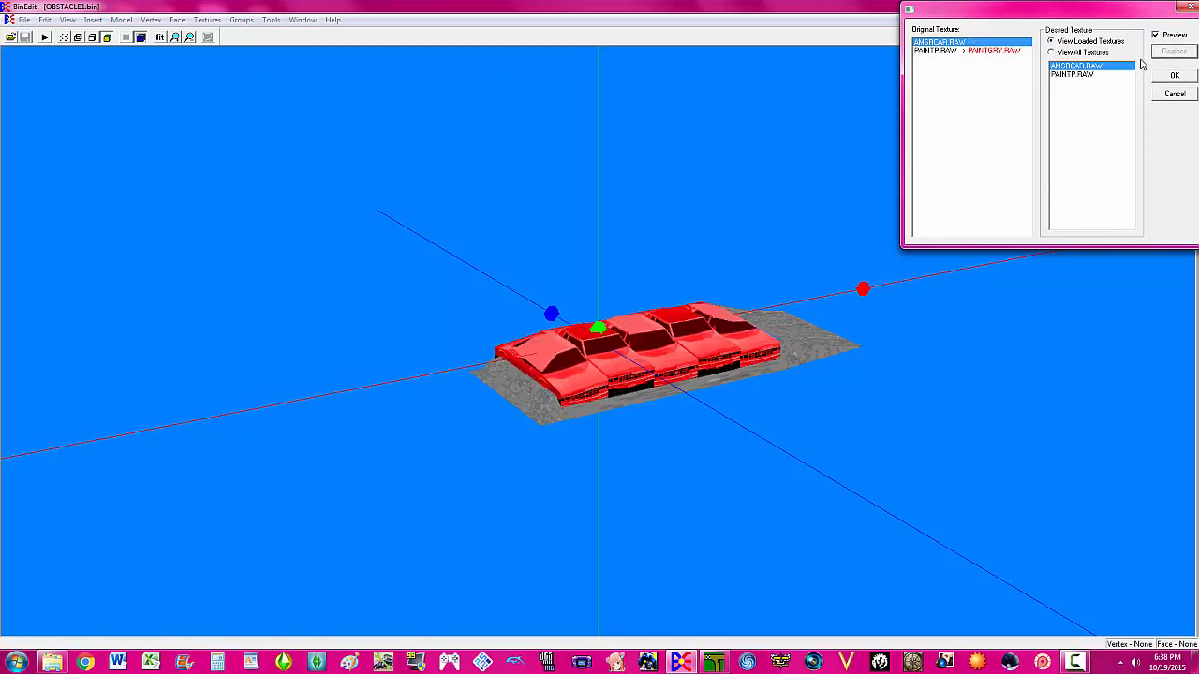
{"action": "left_click", "coordinate": [1173, 76]}
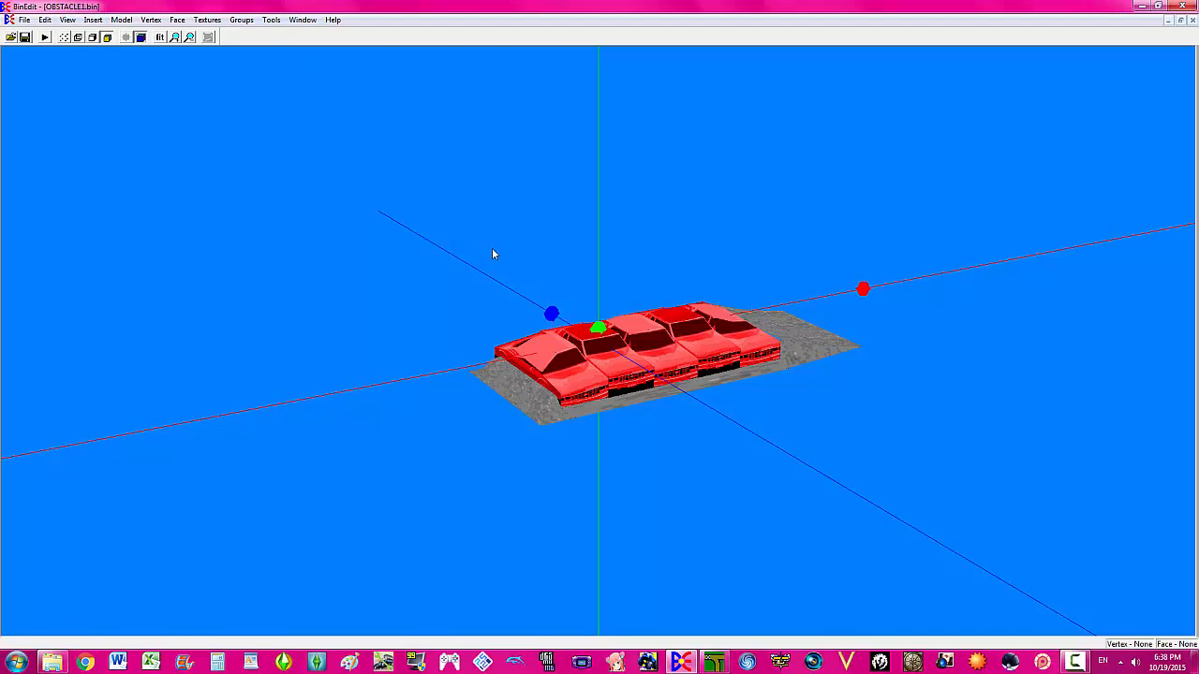
- Switch to Traxx and insert a new box on the arena's right lane, beside the crossing line, and select it
{"action": "left_click", "coordinate": [1076, 662]}
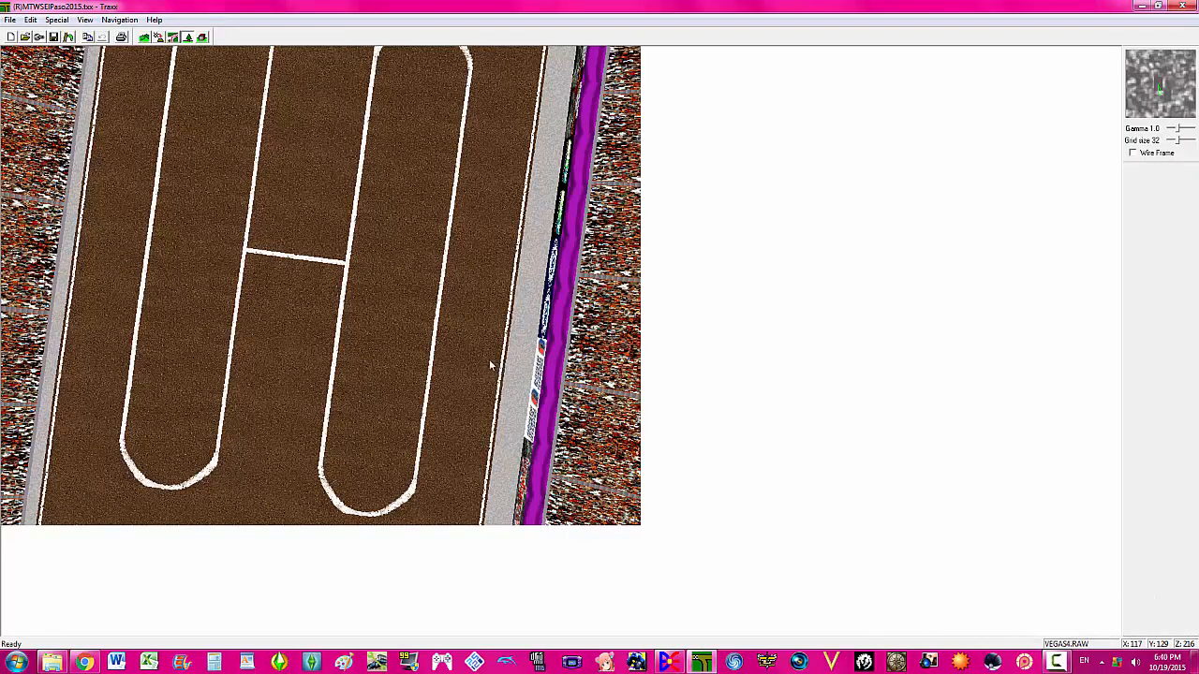
{"action": "right_click", "coordinate": [379, 305]}
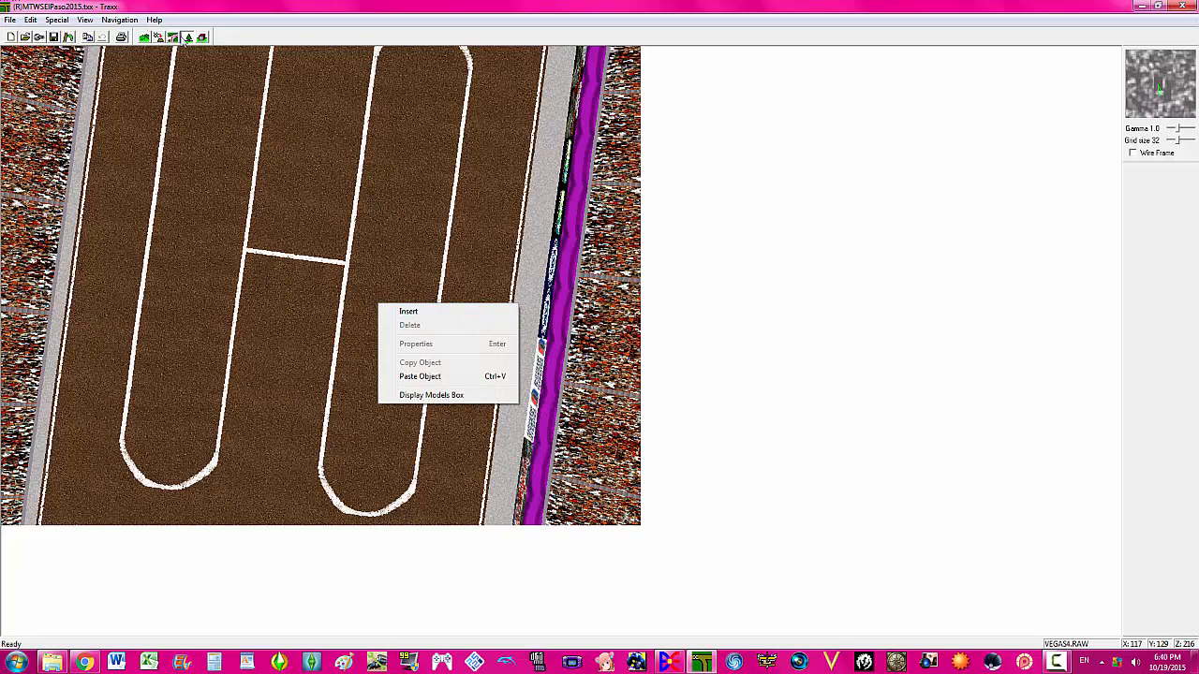
{"action": "left_click", "coordinate": [409, 312]}
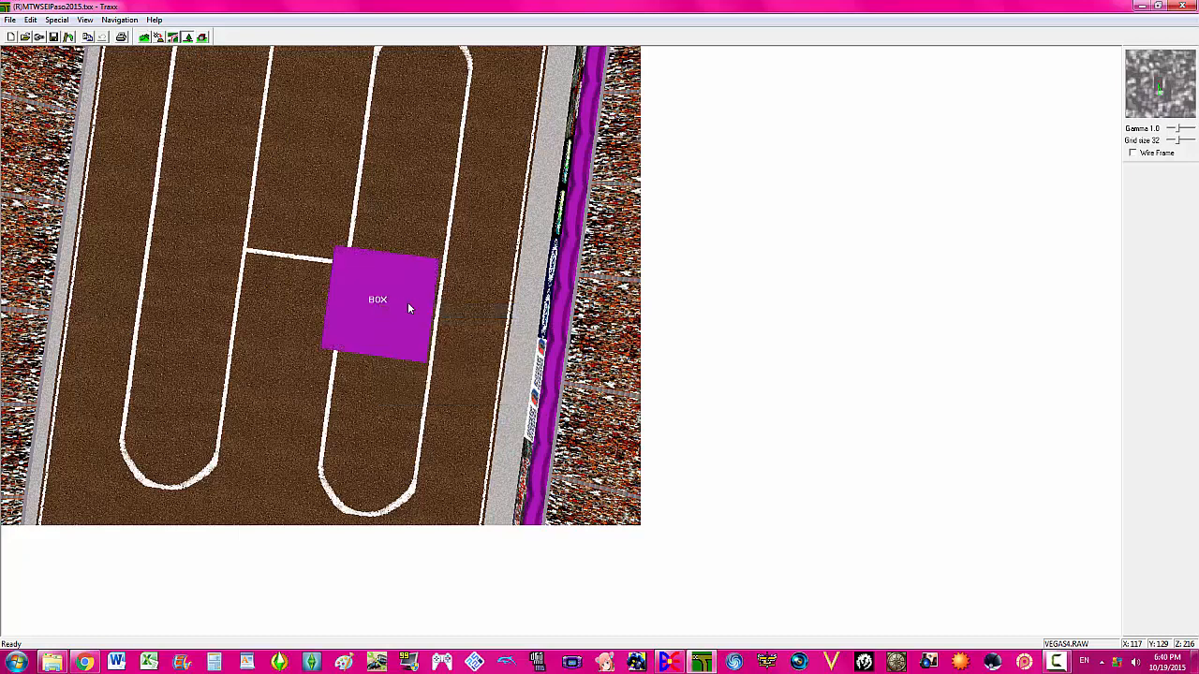
{"action": "right_click", "coordinate": [430, 372]}
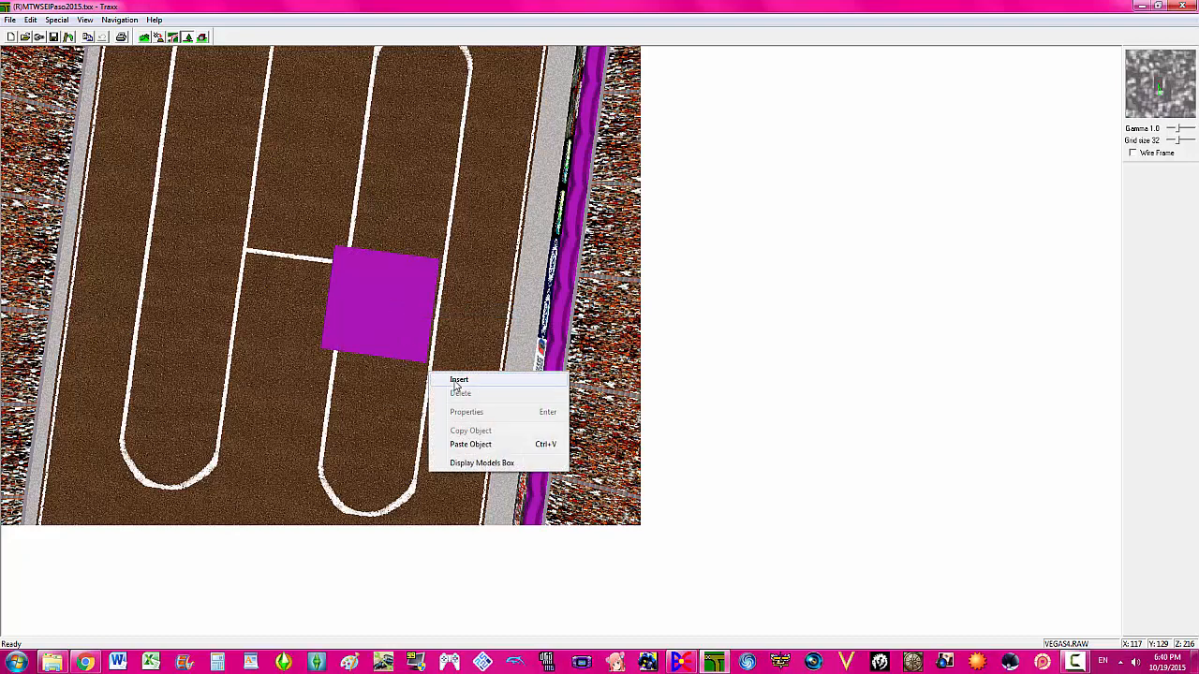
{"action": "left_click", "coordinate": [385, 300]}
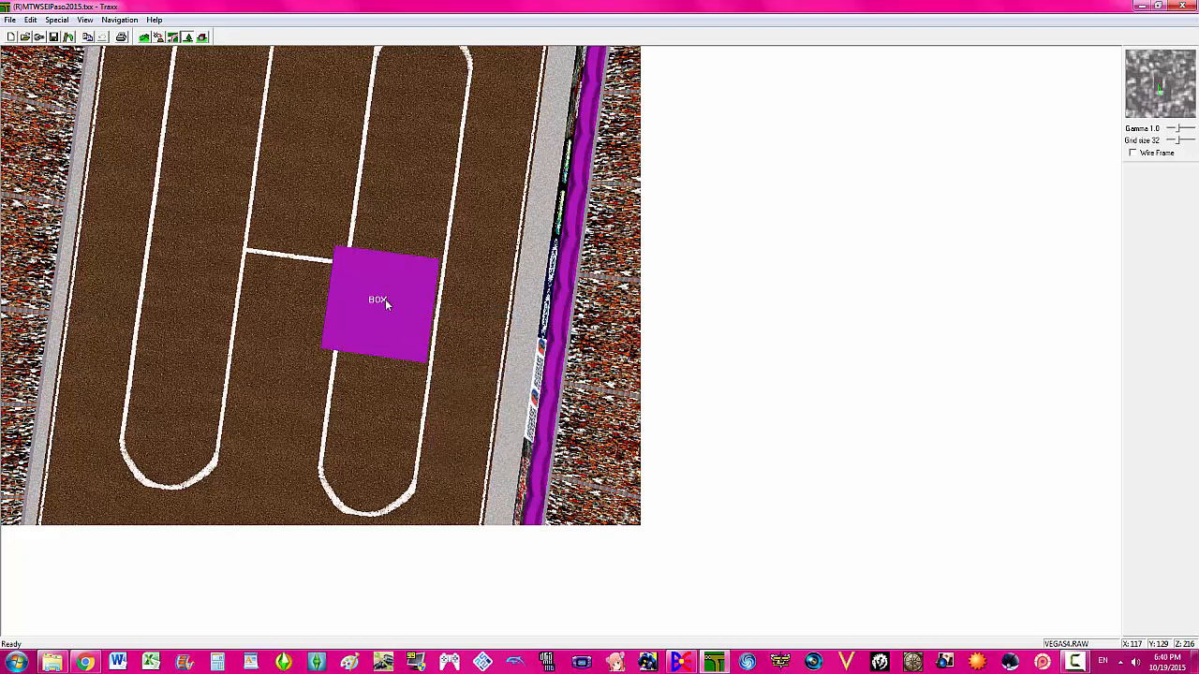
- Load OBSTACLE66.bin from the MODELS folder into the track's model list
{"action": "right_click", "coordinate": [385, 299]}
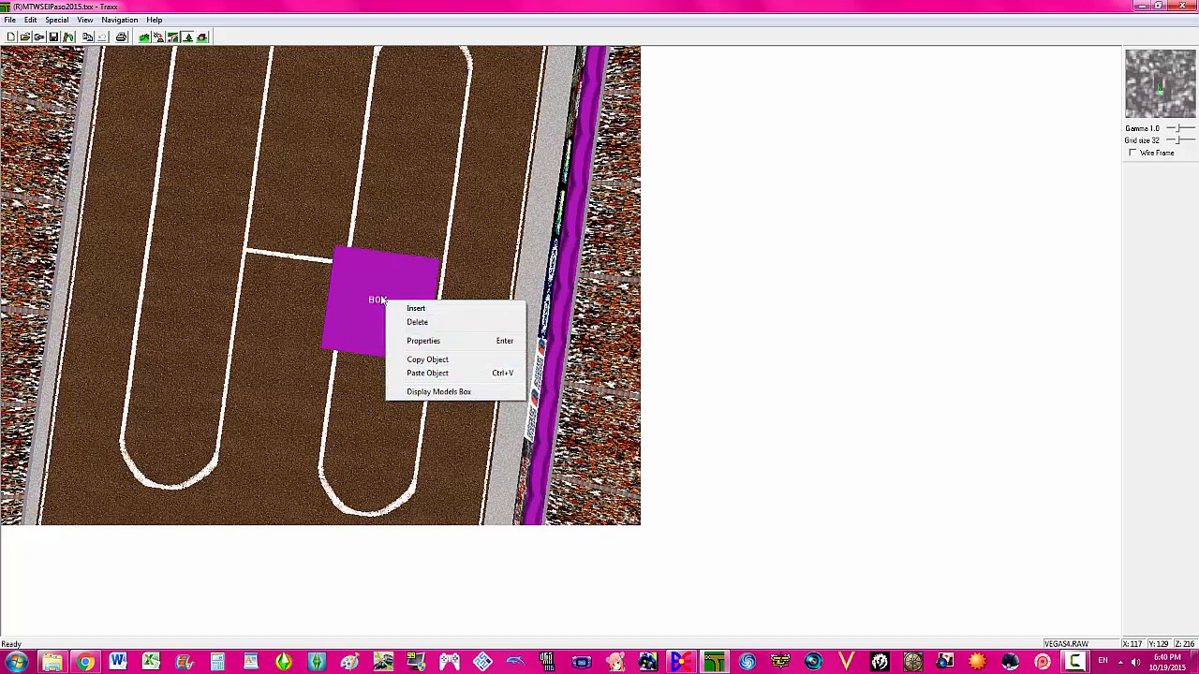
{"action": "left_click", "coordinate": [439, 392]}
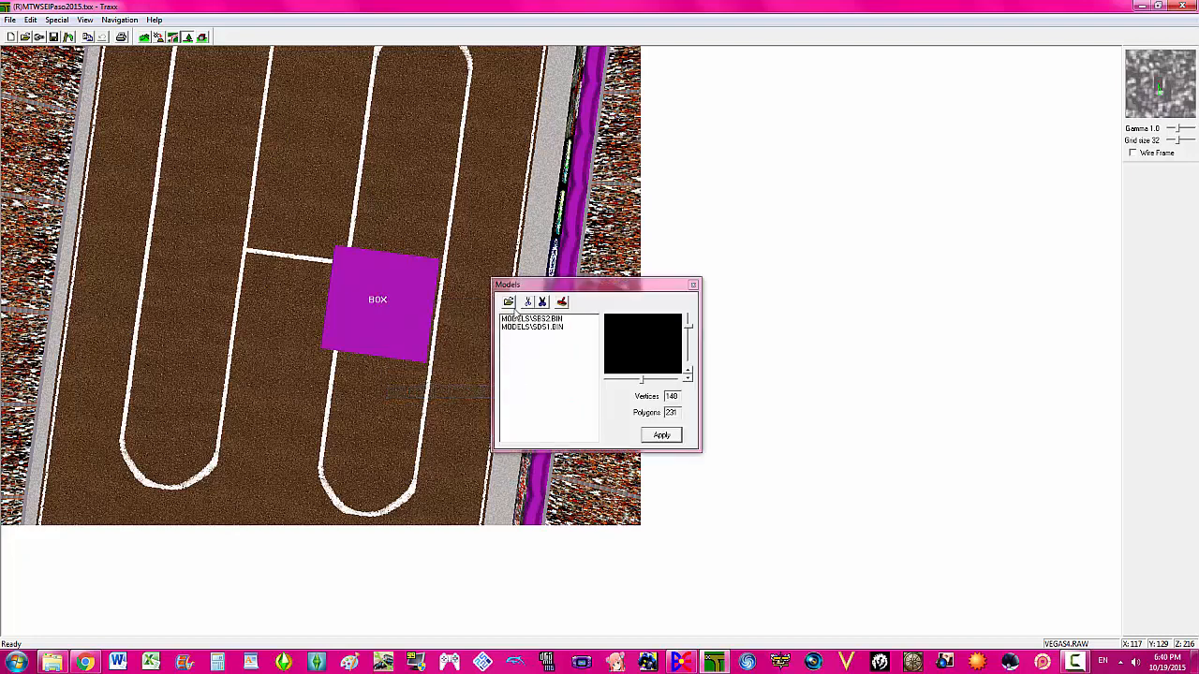
{"action": "left_click", "coordinate": [508, 302]}
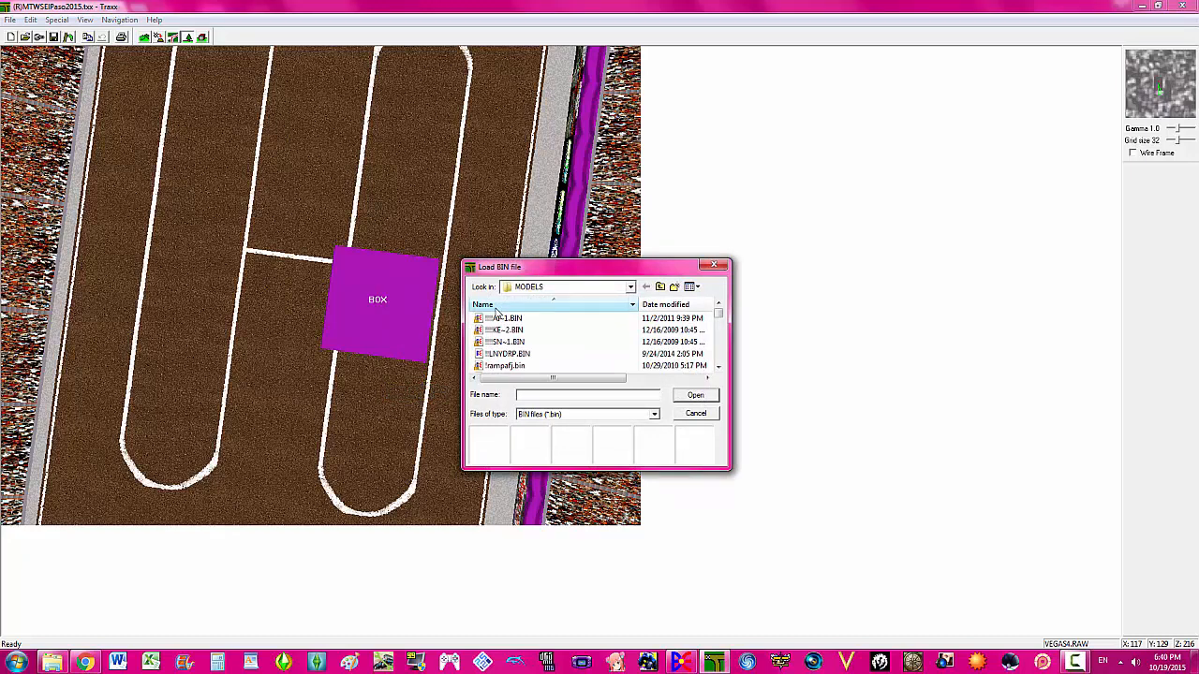
{"action": "left_click_drag", "start_coordinate": [533, 268], "coordinate": [751, 266]}
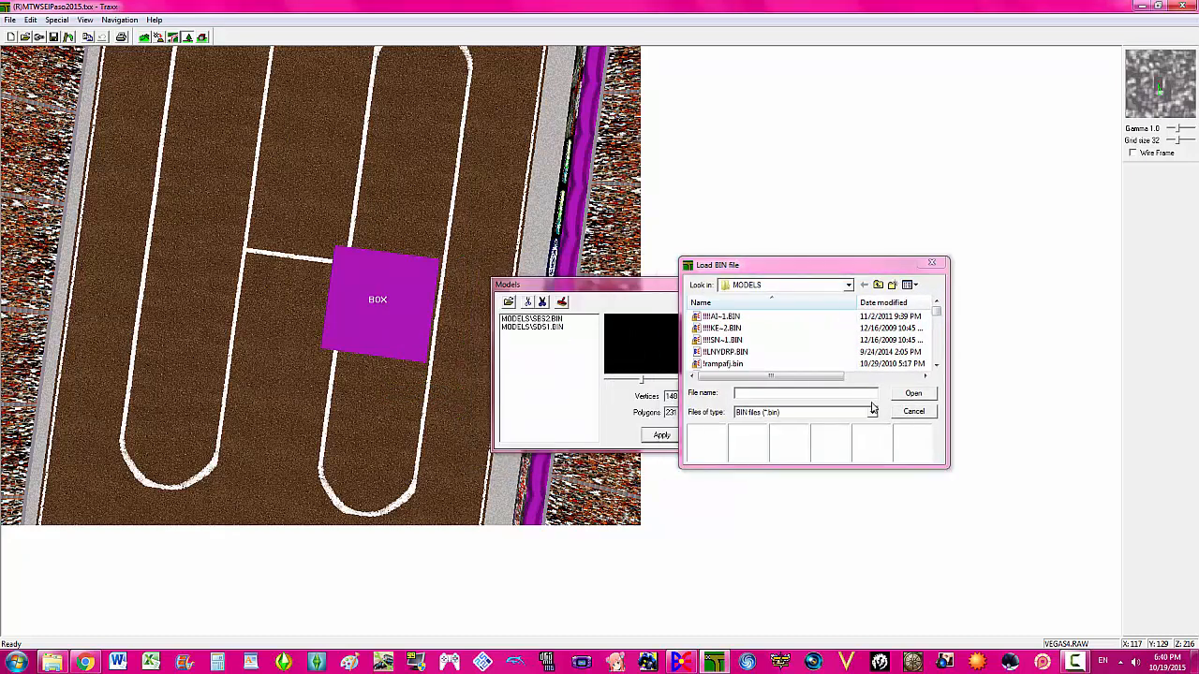
{"action": "left_click", "coordinate": [840, 392]}
{"action": "type", "text": "OBS"}
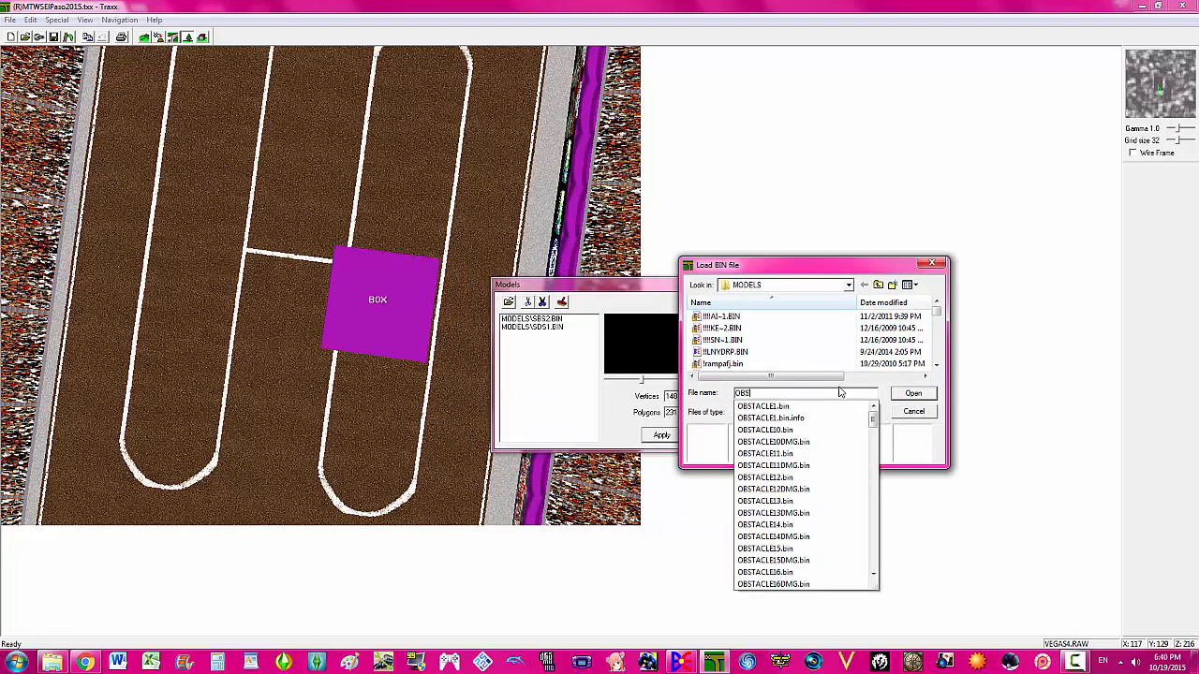
{"action": "type", "text": "TACLE6"}
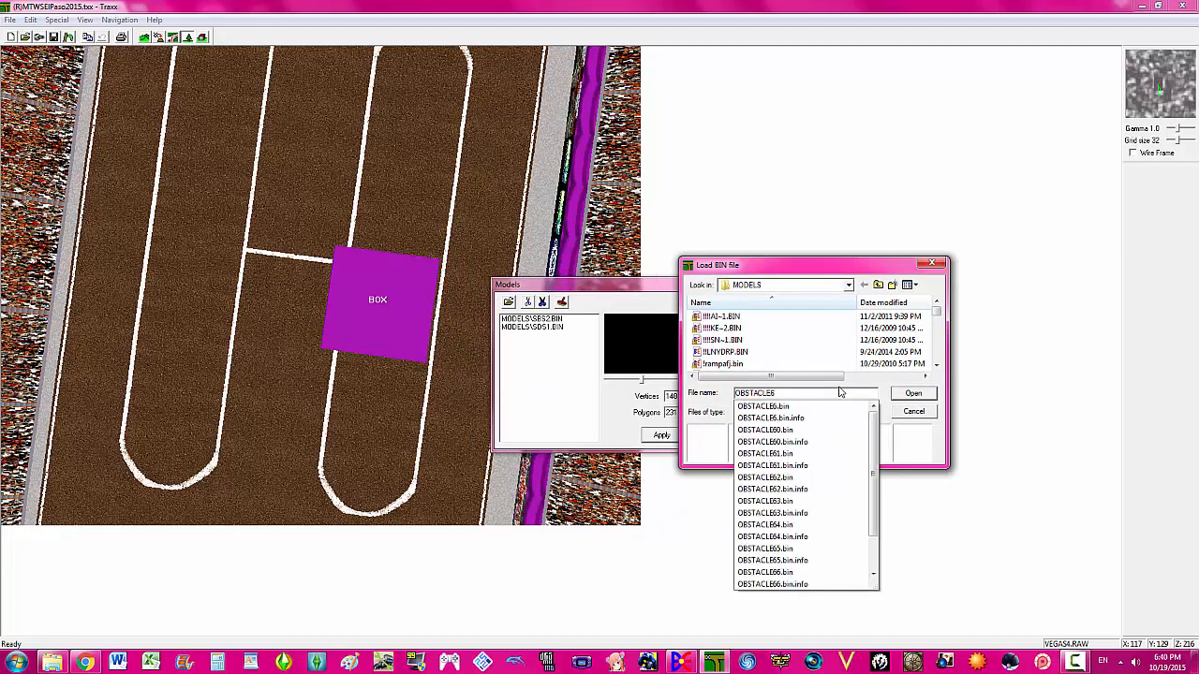
{"action": "type", "text": "6"}
{"action": "key", "text": "Return"}
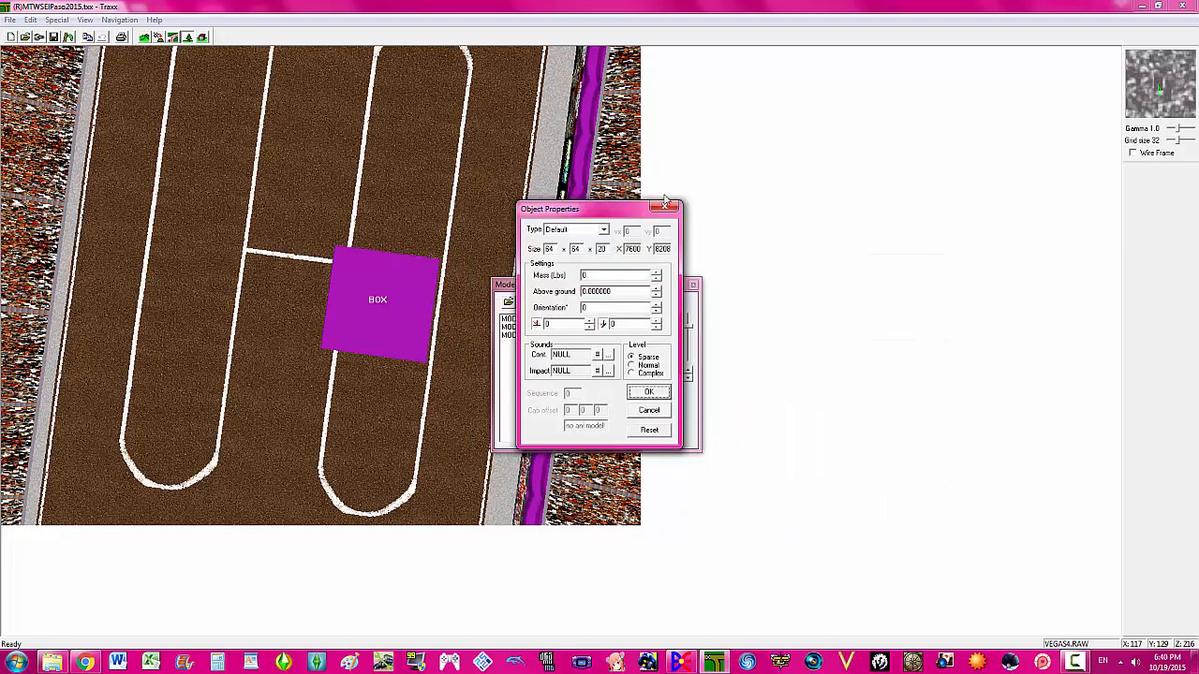
{"action": "left_click", "coordinate": [671, 207]}
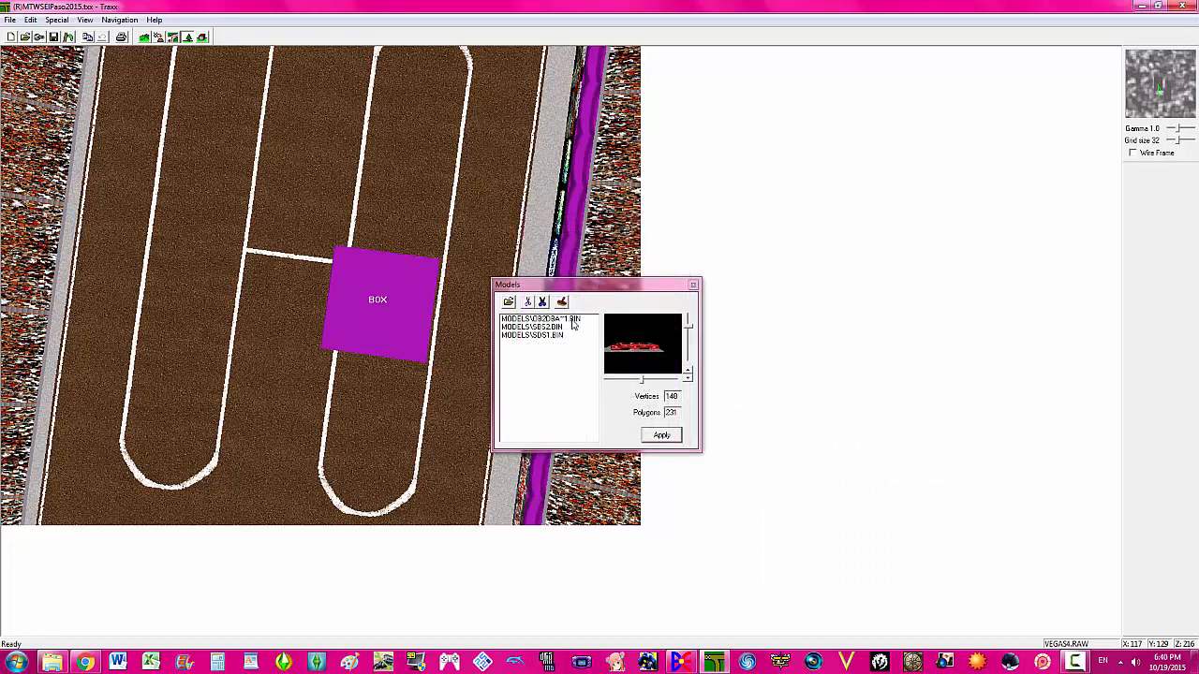
- Apply the newly loaded obstacle model to the box and set its orientation to 90 degrees
{"action": "left_click", "coordinate": [573, 323]}
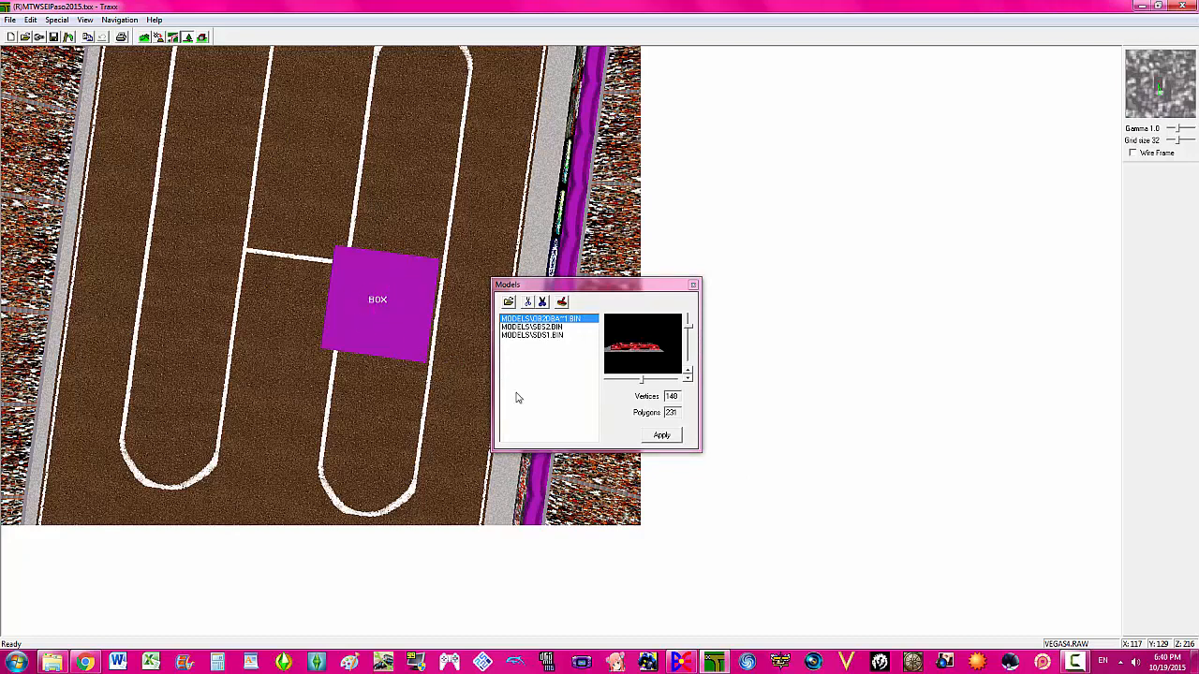
{"action": "left_click", "coordinate": [671, 436]}
{"action": "right_click", "coordinate": [392, 317]}
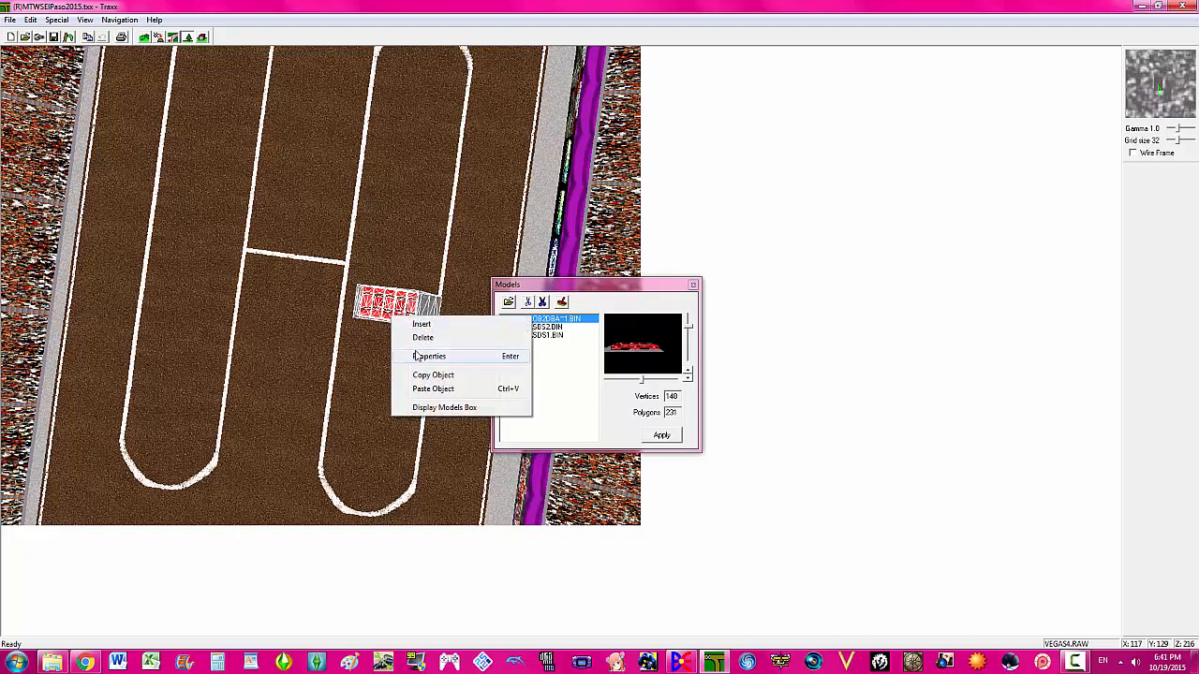
{"action": "left_click", "coordinate": [422, 356]}
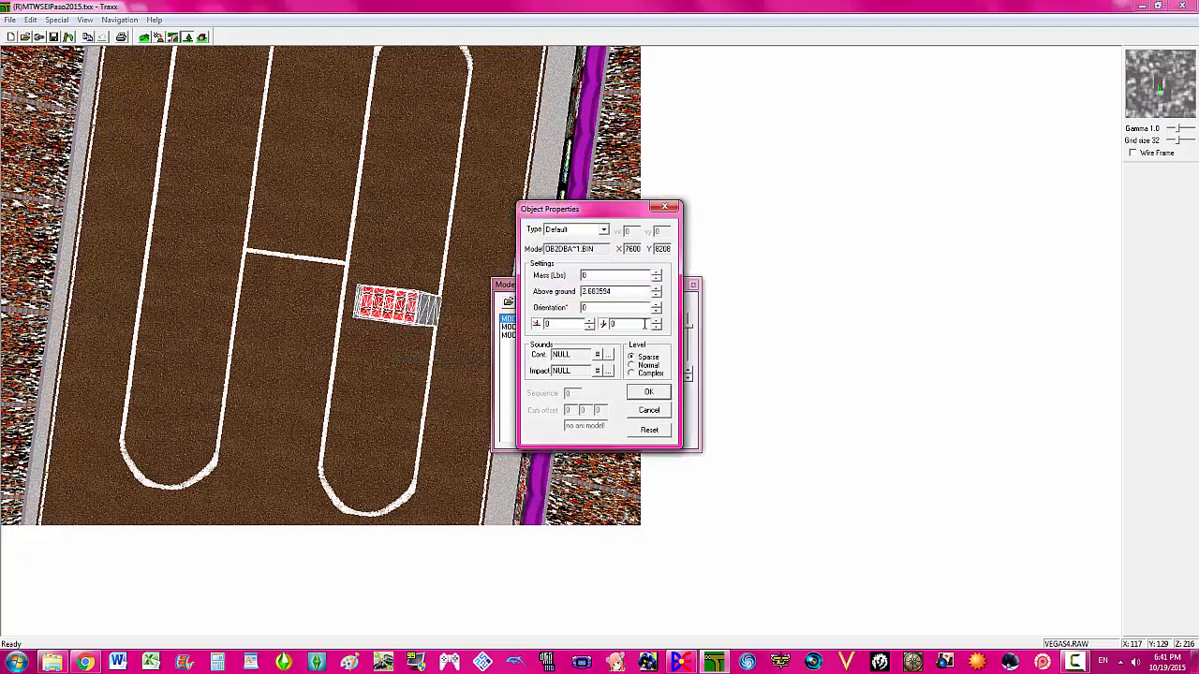
{"action": "type", "text": "9"}
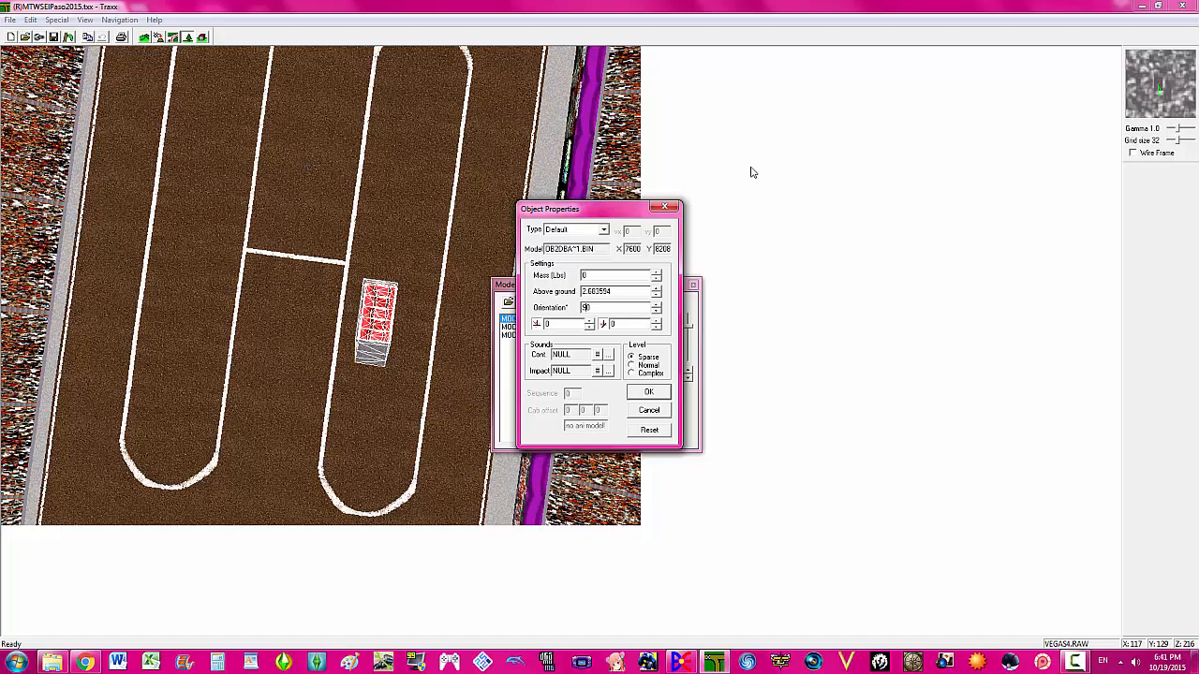
{"action": "left_click", "coordinate": [649, 392]}
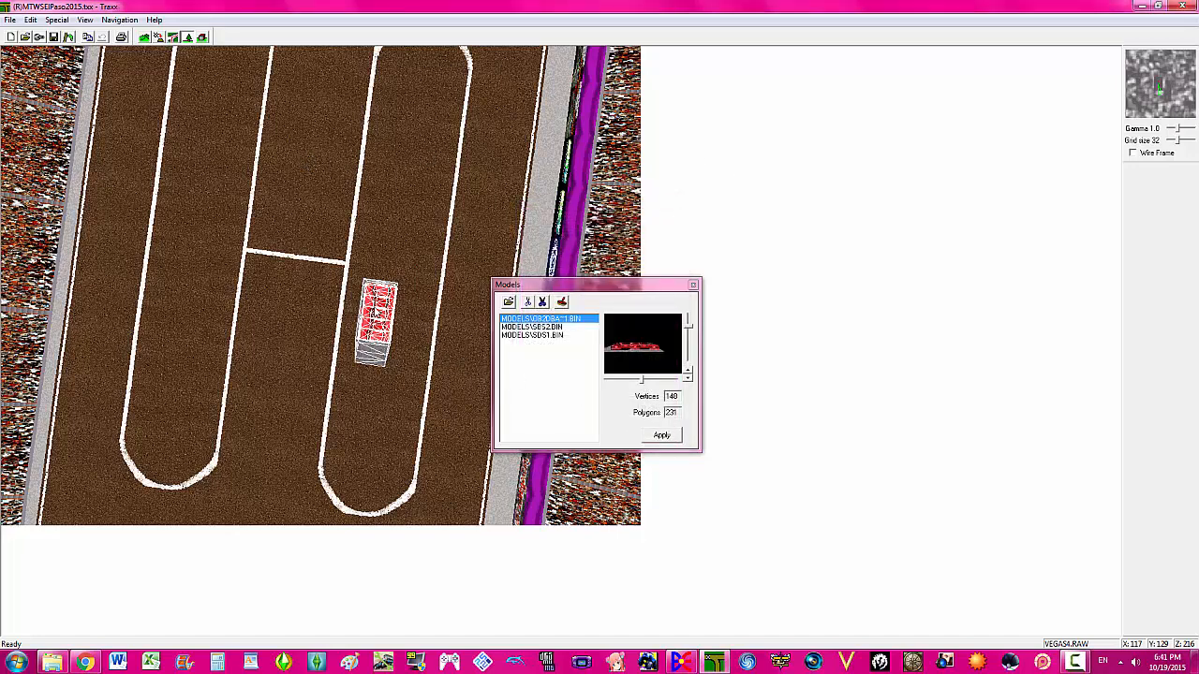
- Move the red car obstacle between the two lanes, into the corner where the crossing line meets the right lane's inner line
{"action": "left_click_drag", "start_coordinate": [375, 323], "coordinate": [321, 323]}
{"action": "scroll", "coordinate": [321, 302], "scroll_direction": "up", "scroll_amount": 5}
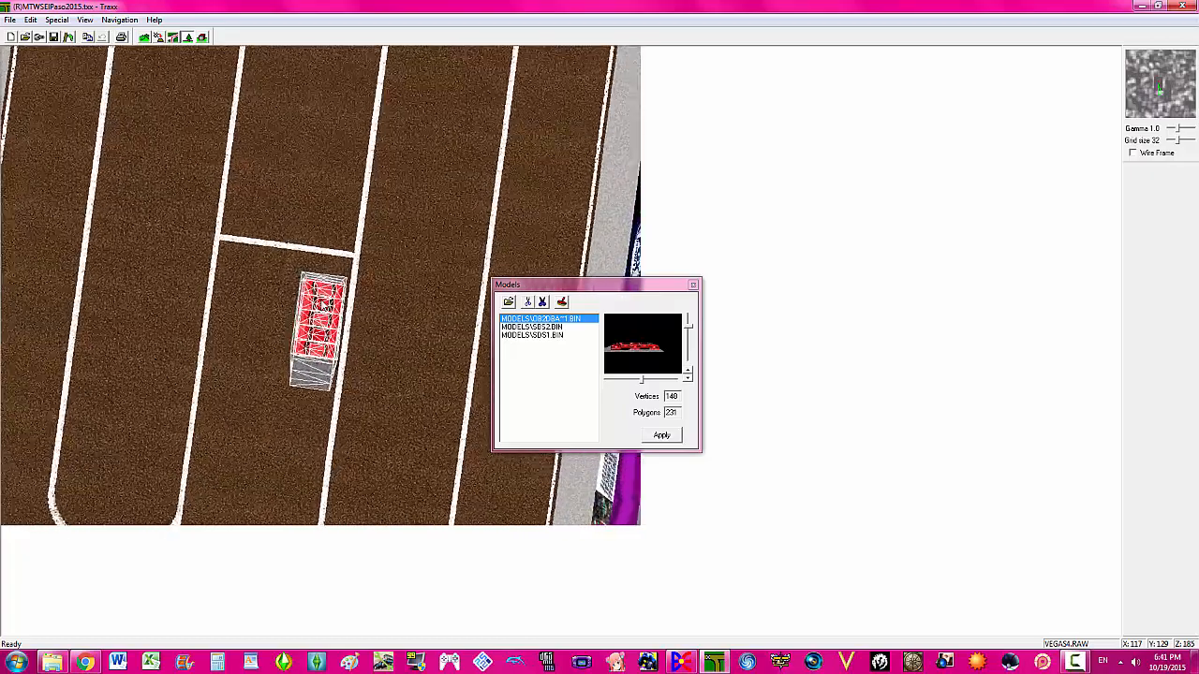
{"action": "left_click_drag", "start_coordinate": [336, 296], "coordinate": [335, 287]}
{"action": "left_click", "coordinate": [495, 174]}
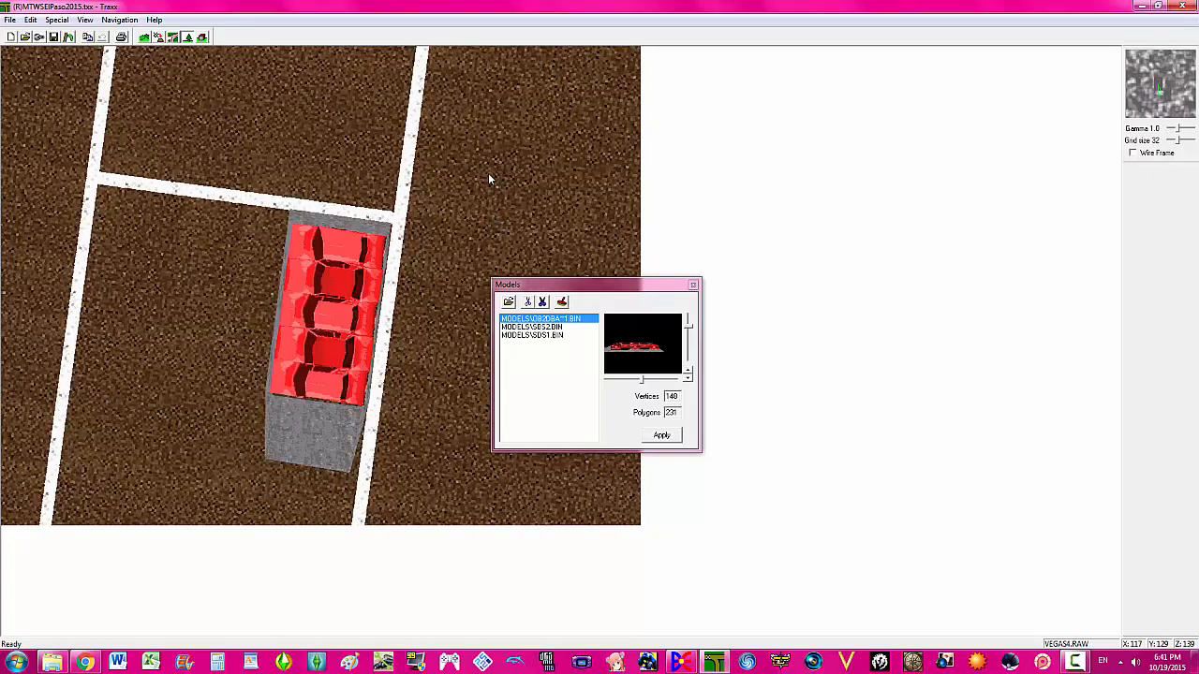
{"action": "key", "text": "Up"}
{"action": "key", "text": "Up"}
{"action": "key", "text": "Up"}
{"action": "key", "text": "Up"}
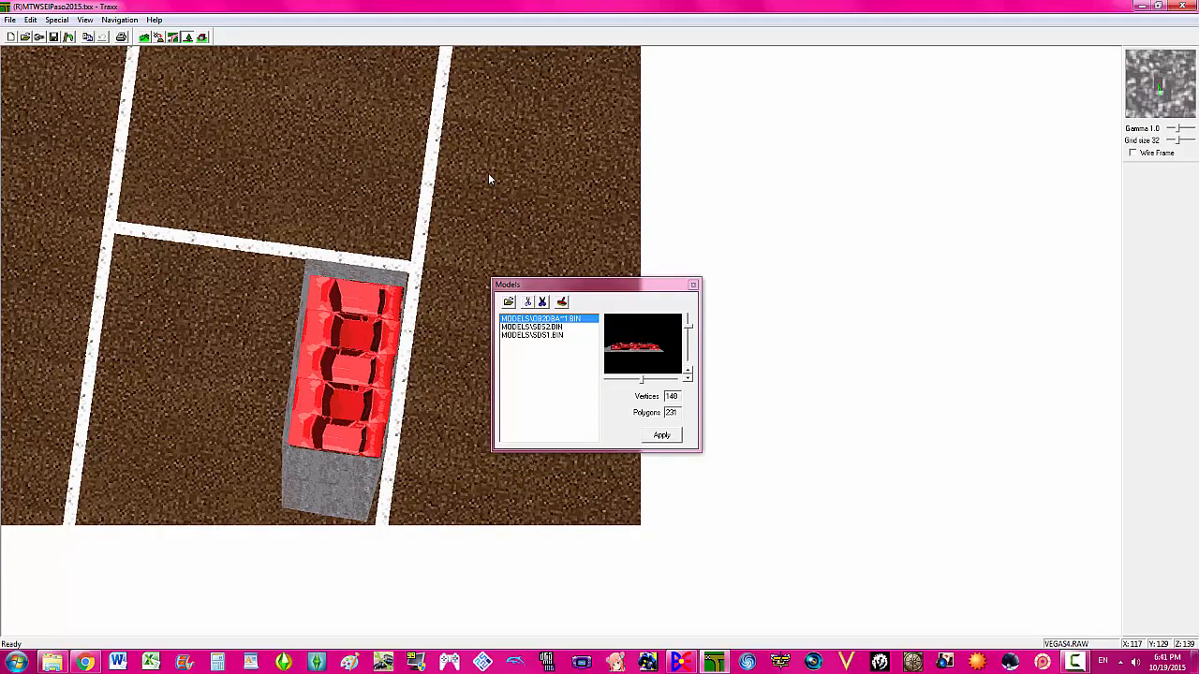
{"action": "scroll", "coordinate": [488, 172], "scroll_direction": "down", "scroll_amount": 6}
{"action": "scroll", "coordinate": [488, 172], "scroll_direction": "down", "scroll_amount": 5}
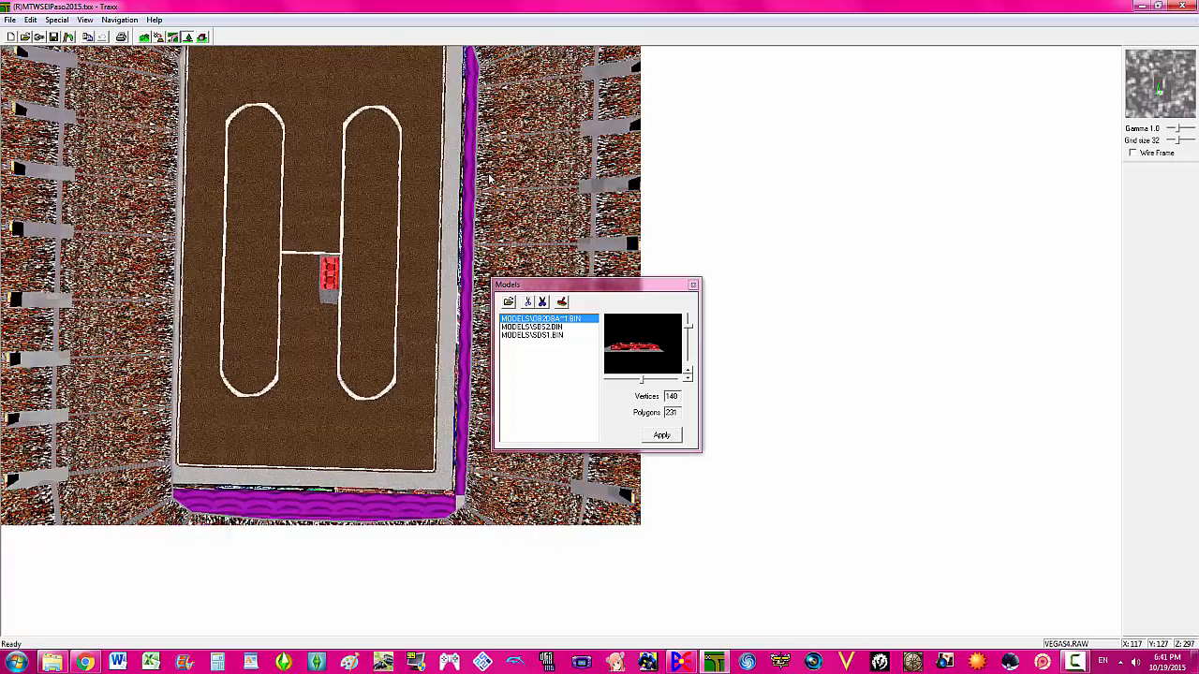
{"action": "key", "text": "Up"}
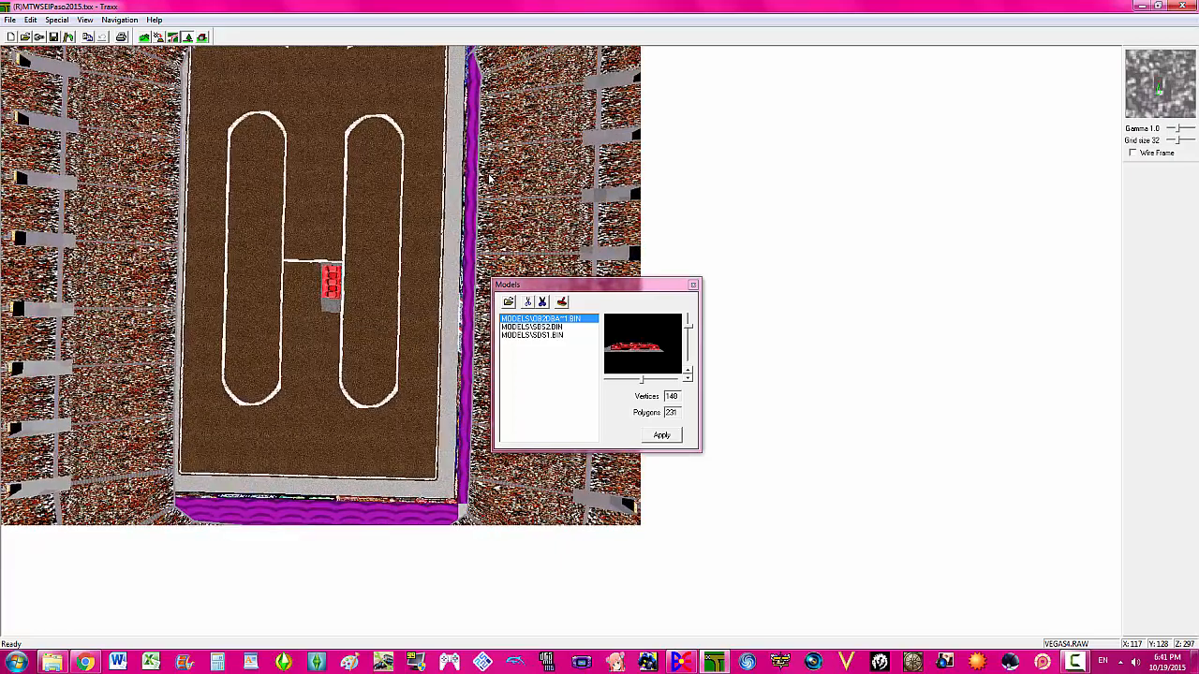
{"action": "left_click", "coordinate": [1076, 662]}
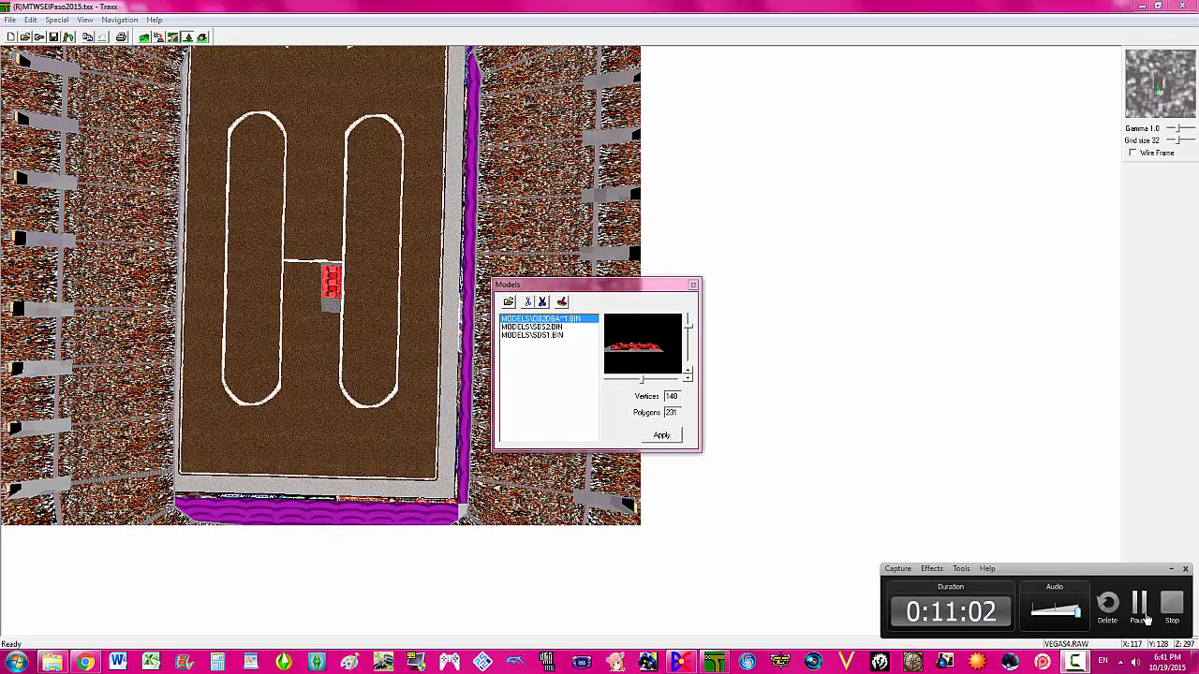
{"action": "left_click", "coordinate": [1140, 607]}
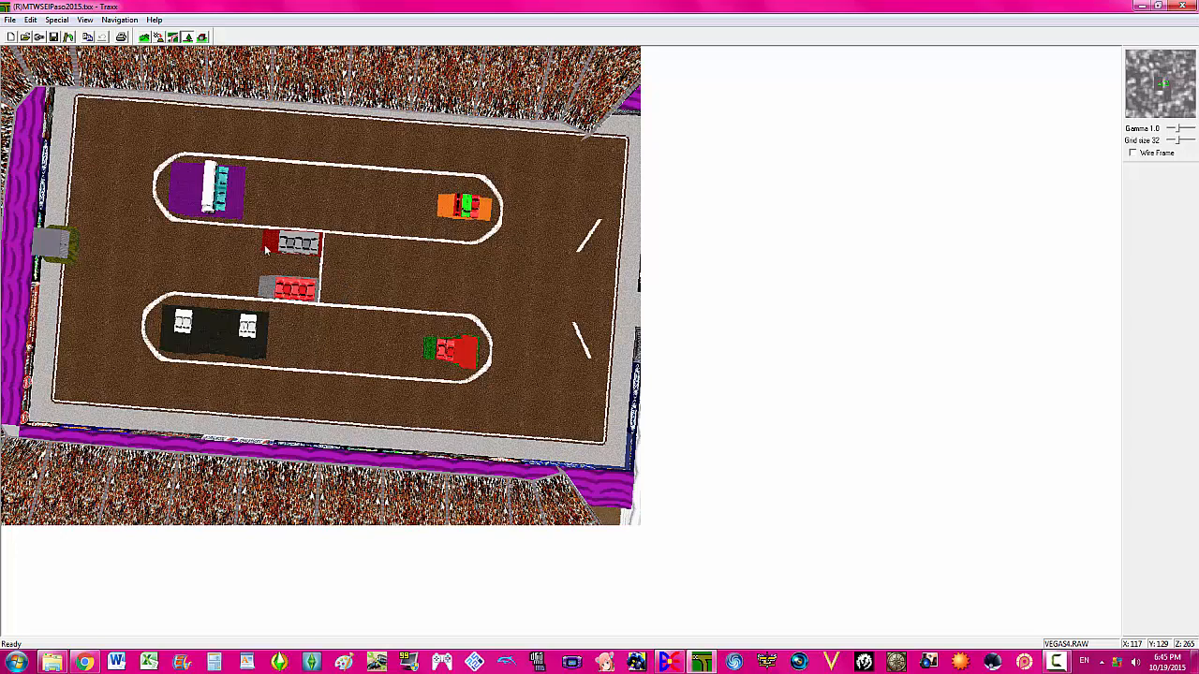
- Set the object type of the grey car obstacle with the dark red ramp to No collide
{"action": "right_click", "coordinate": [301, 251]}
{"action": "left_click", "coordinate": [300, 285]}
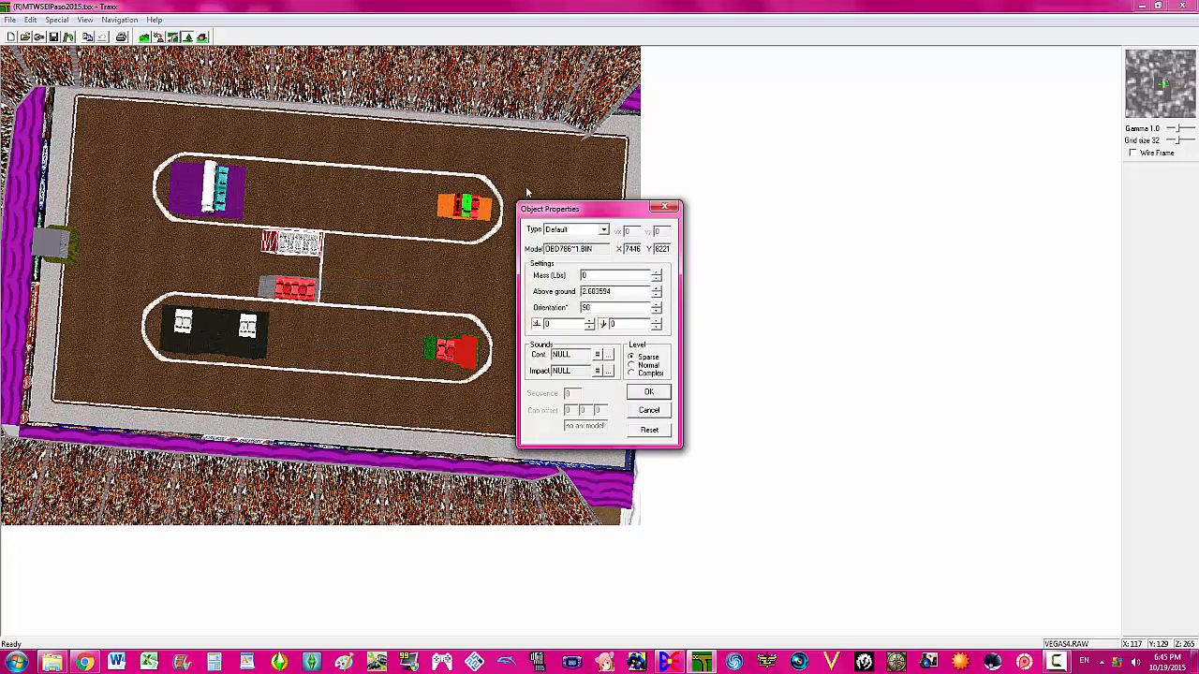
{"action": "left_click", "coordinate": [583, 231]}
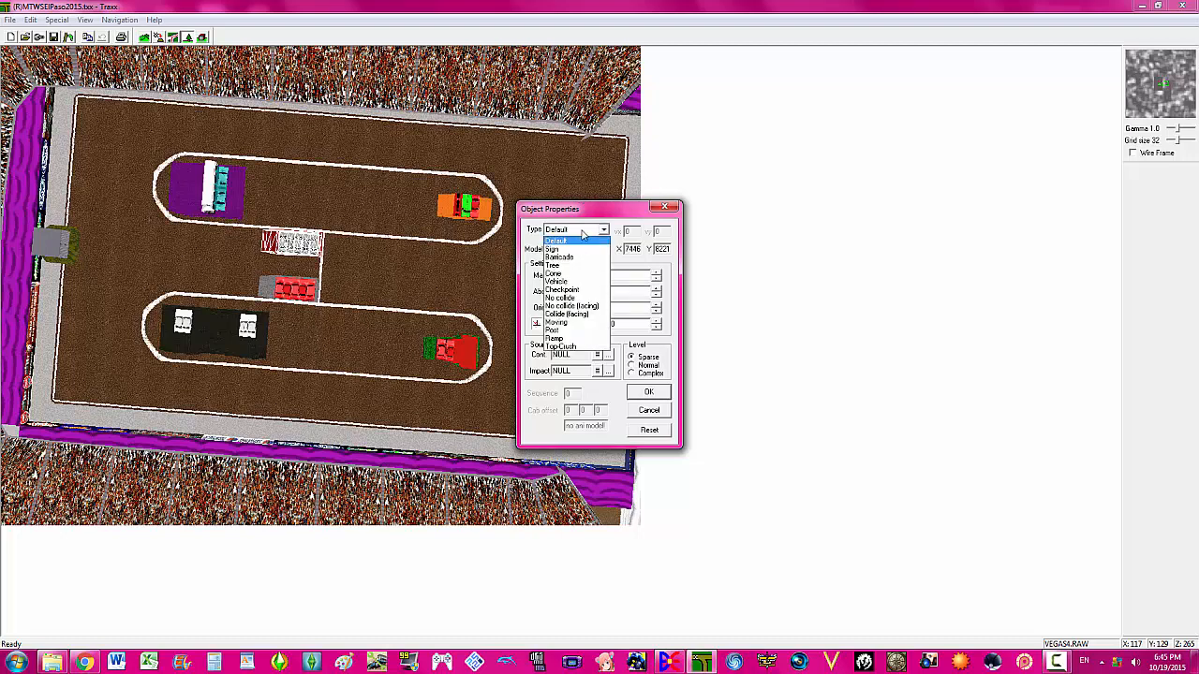
{"action": "left_click", "coordinate": [564, 298]}
{"action": "left_click", "coordinate": [648, 392]}
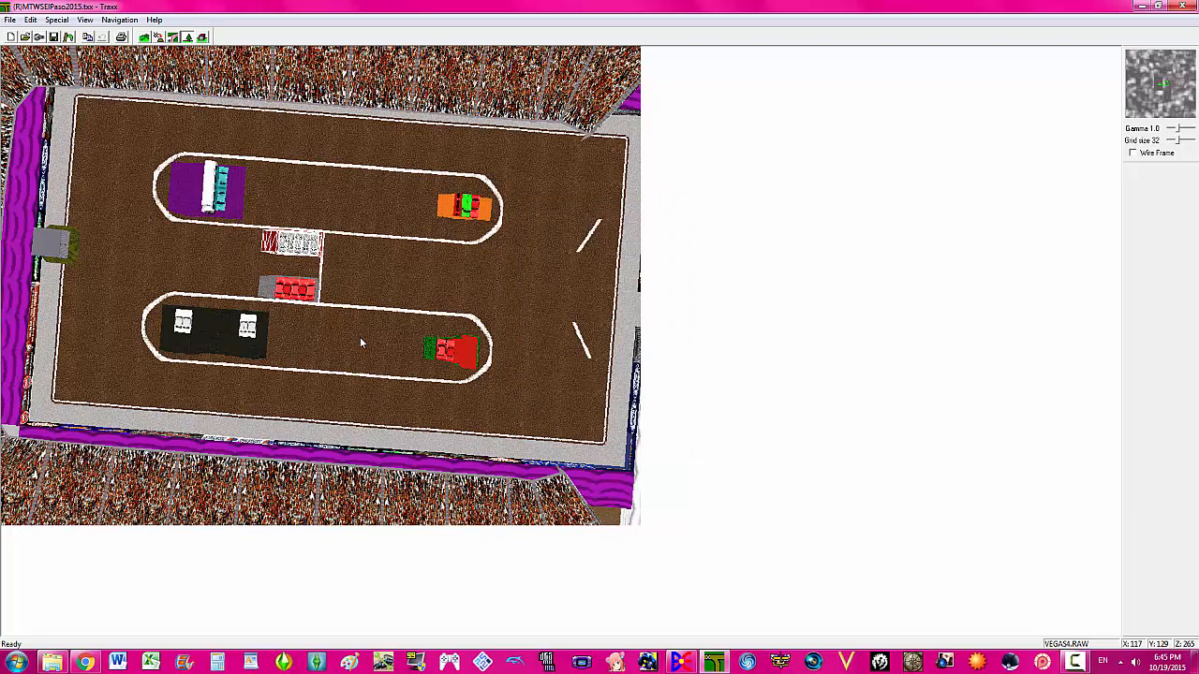
- Insert a new box between the two lanes, on the side of the crossing line opposite the car obstacles
{"action": "right_click", "coordinate": [365, 263]}
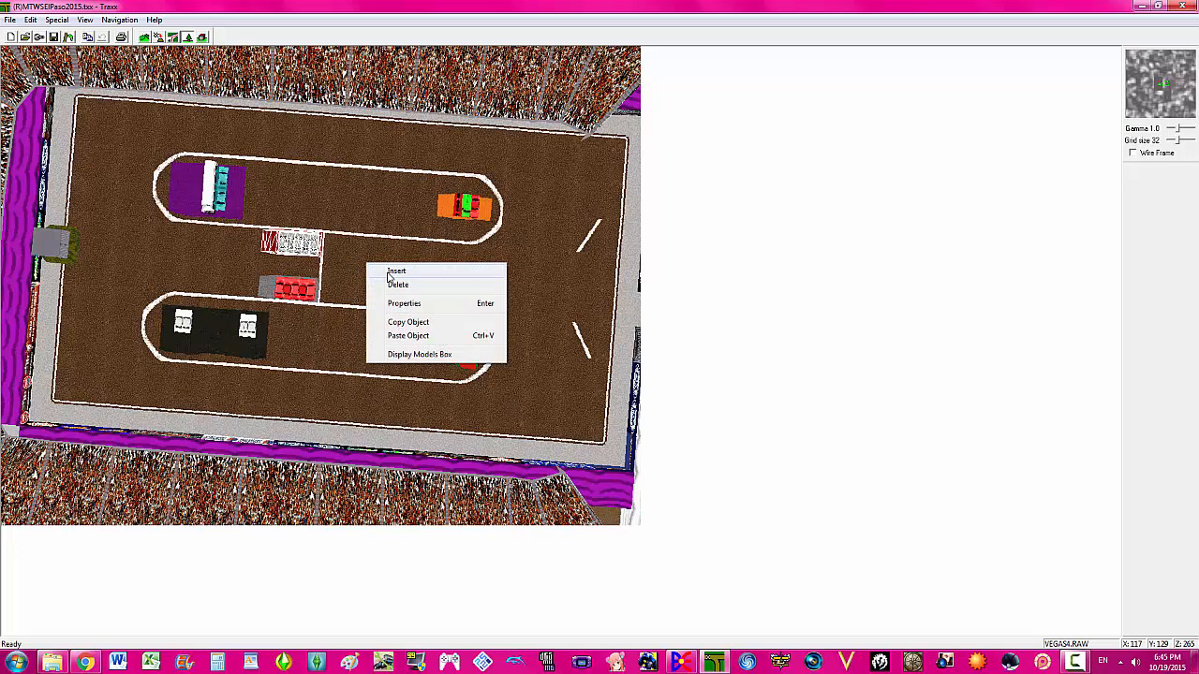
{"action": "left_click", "coordinate": [393, 272]}
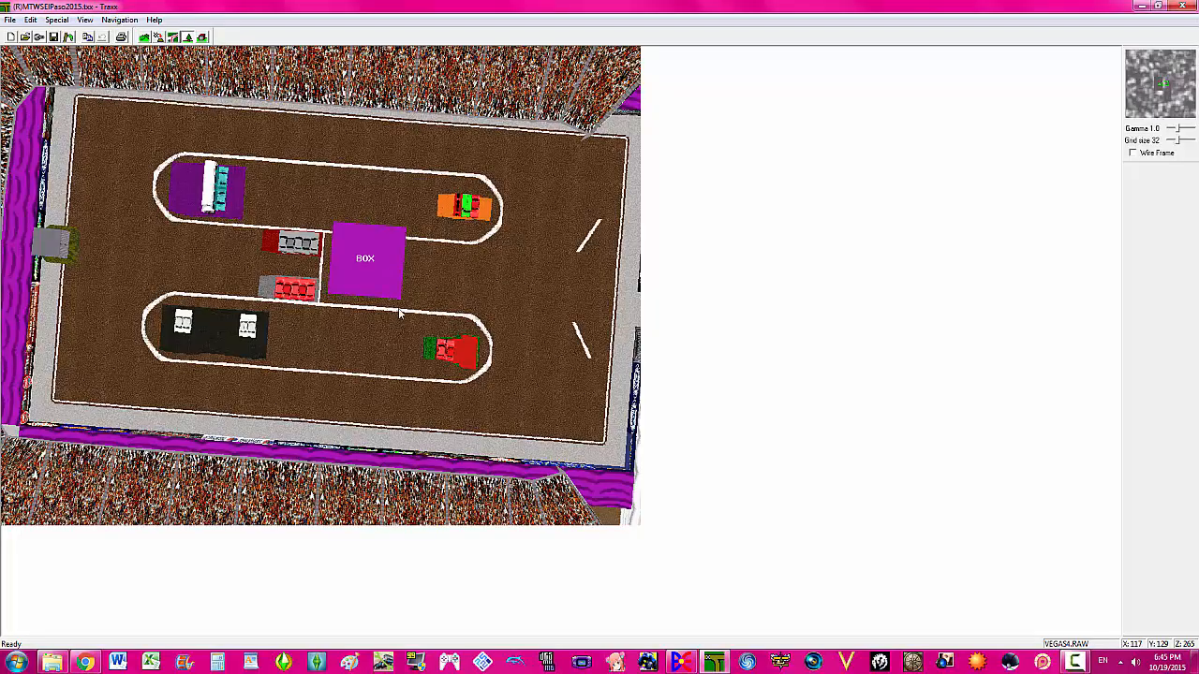
{"action": "key", "text": "Up"}
{"action": "key", "text": "Up"}
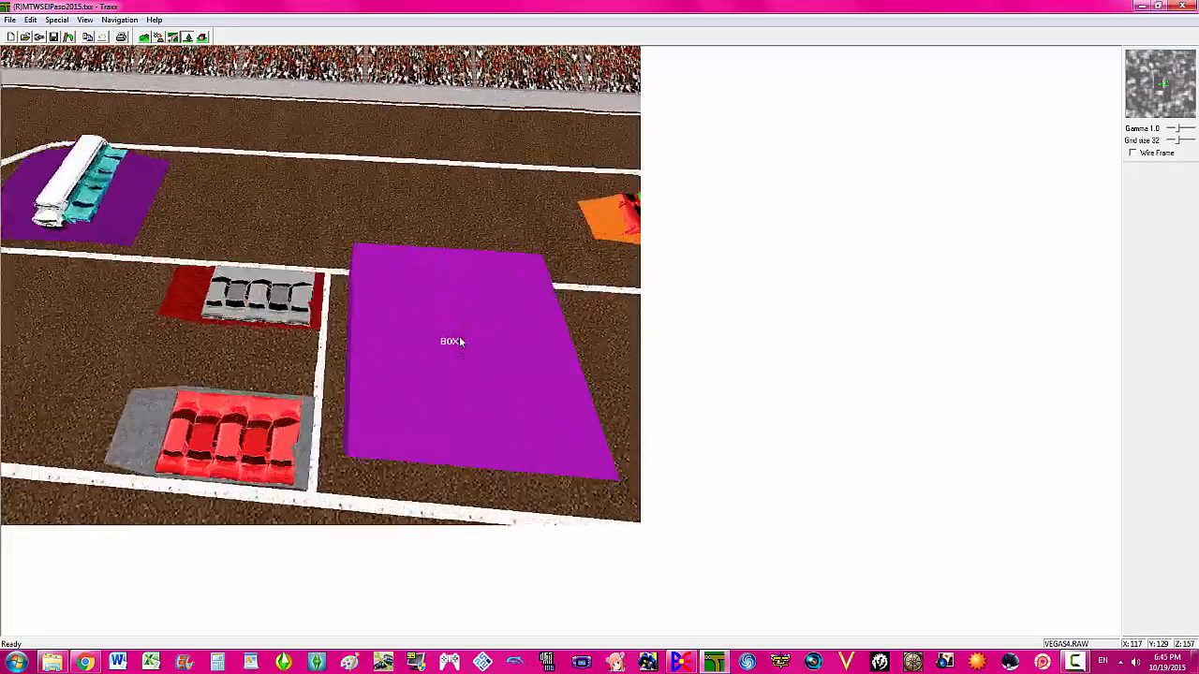
{"action": "key", "text": "Down"}
{"action": "key", "text": "Up"}
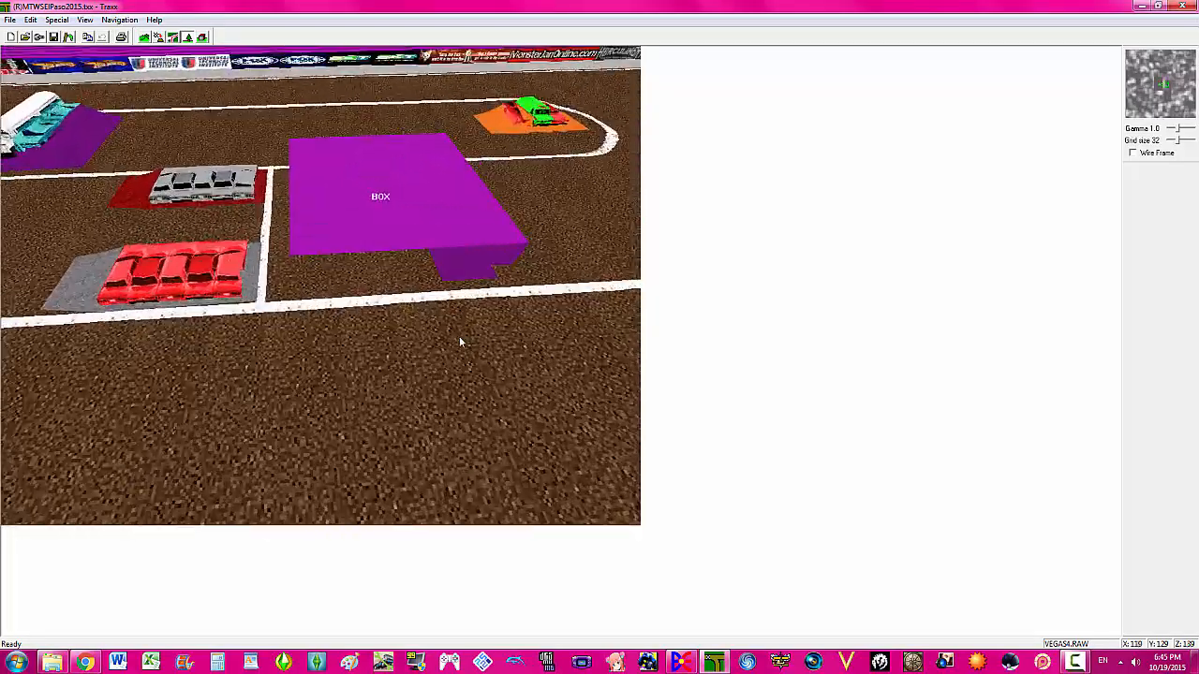
- Set the new box's second size value to 50 and its height to 2
{"action": "right_click", "coordinate": [393, 193]}
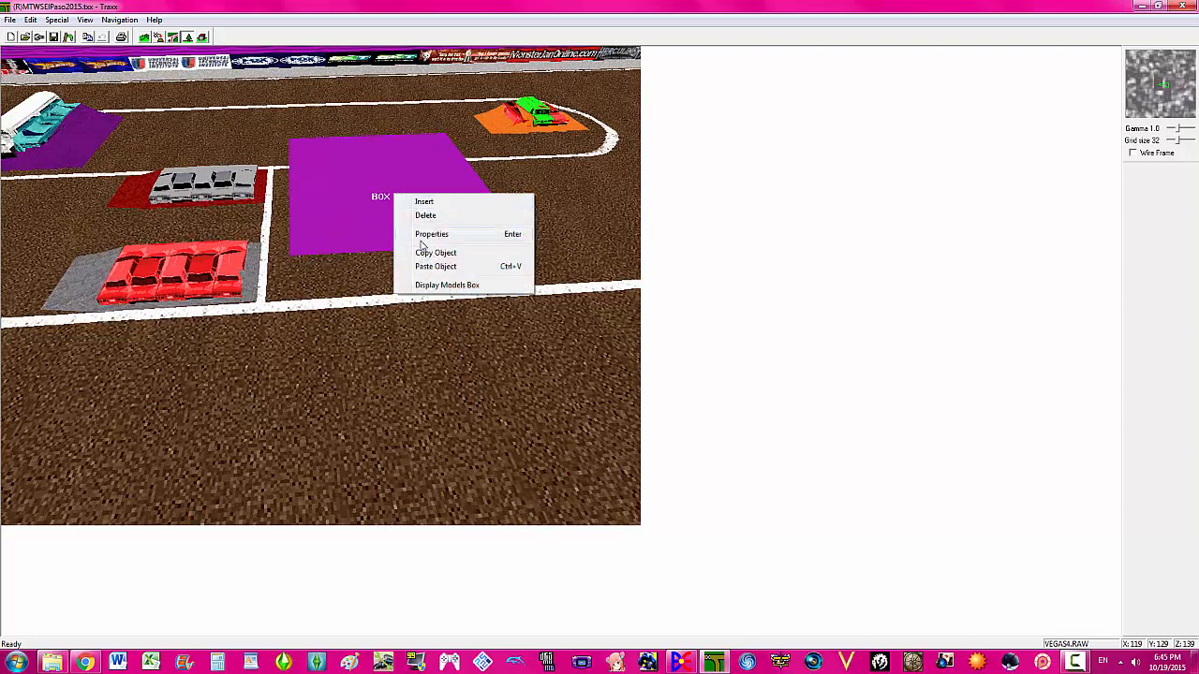
{"action": "left_click", "coordinate": [432, 234]}
{"action": "left_click_drag", "start_coordinate": [609, 249], "coordinate": [596, 252]}
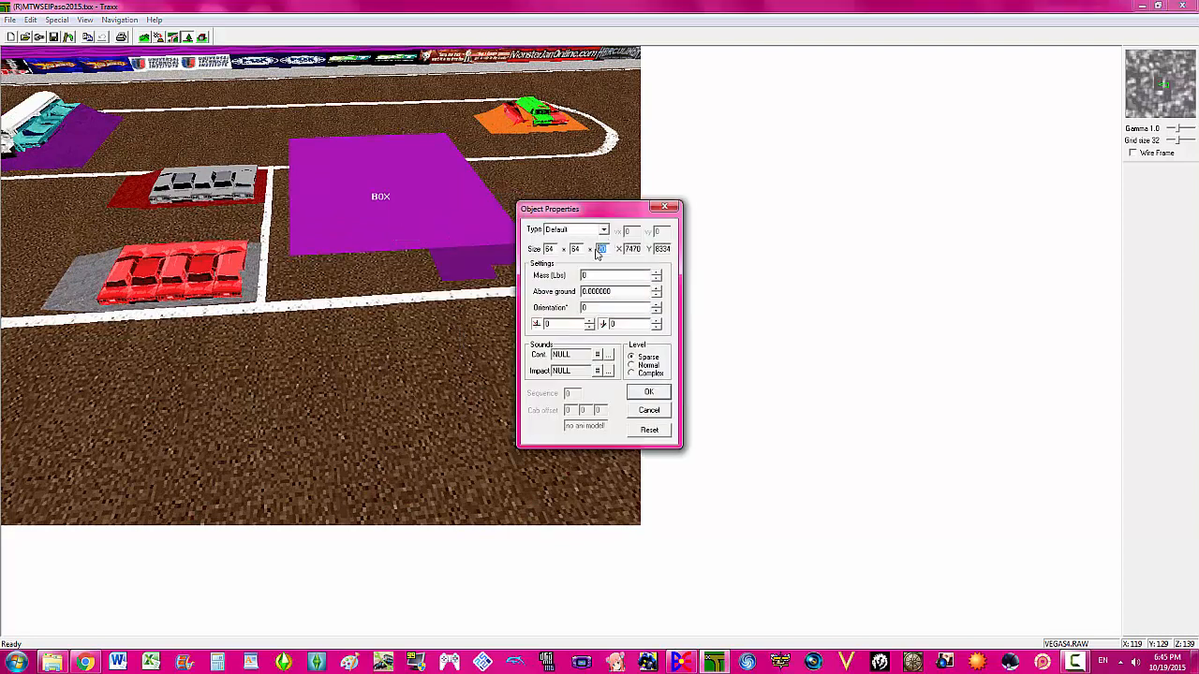
{"action": "type", "text": "2"}
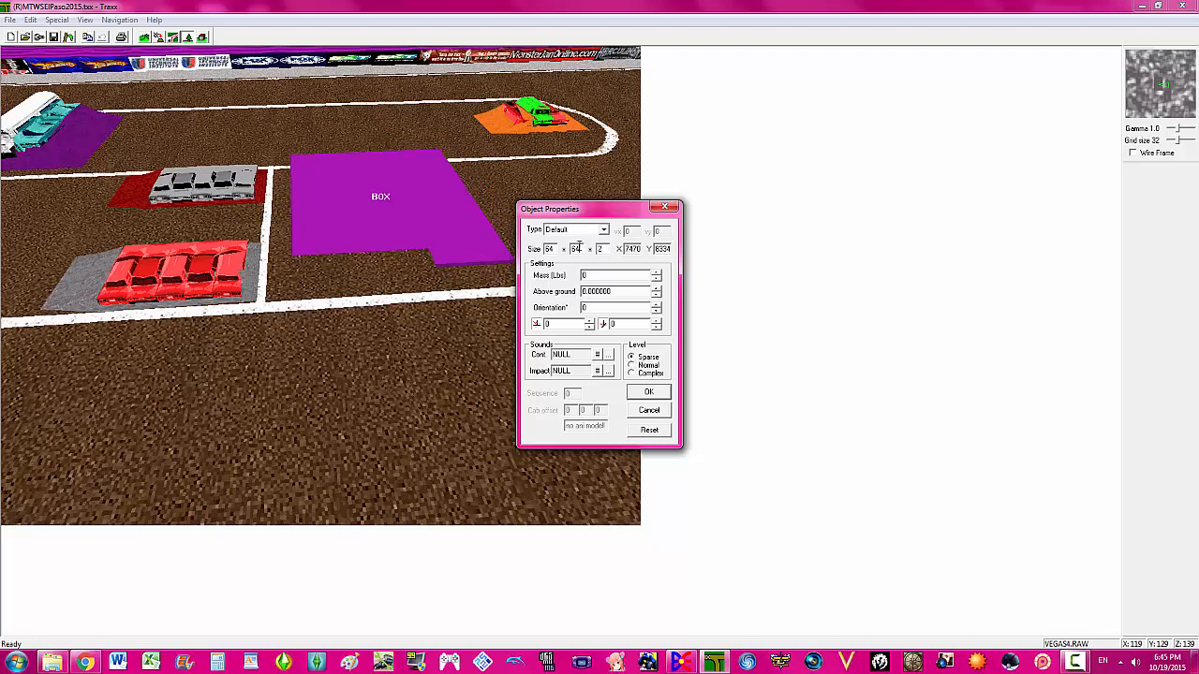
{"action": "left_click_drag", "start_coordinate": [579, 248], "coordinate": [567, 249]}
{"action": "type", "text": "40"}
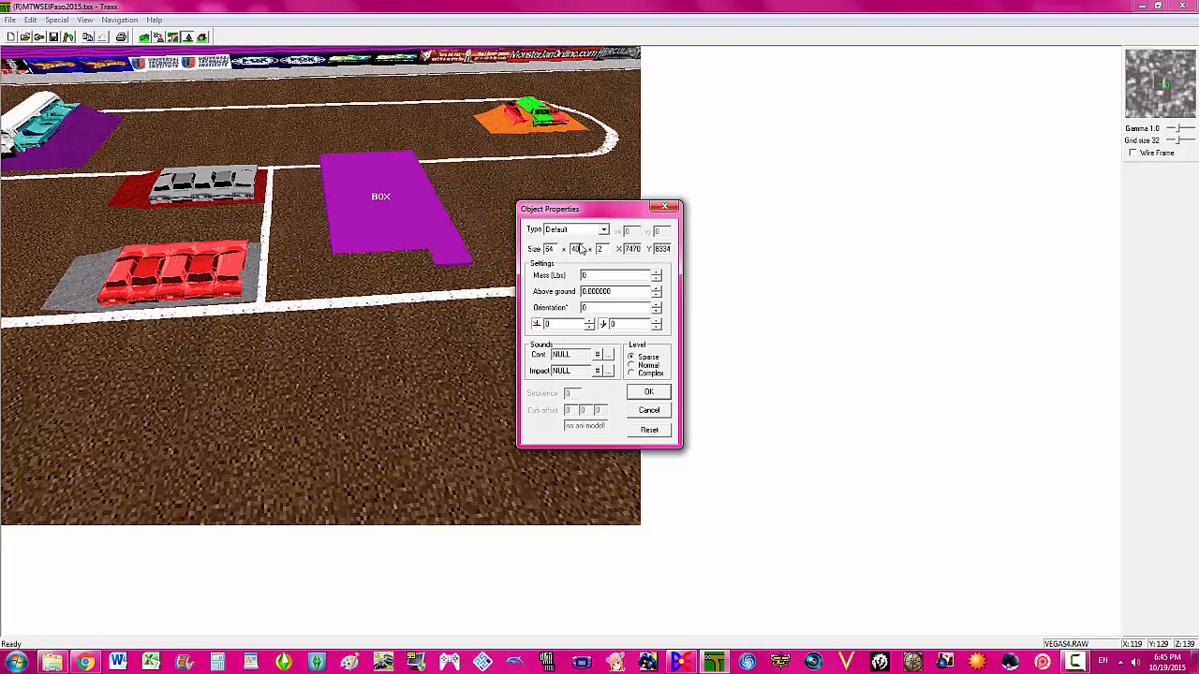
{"action": "key", "text": "BackSpace"}
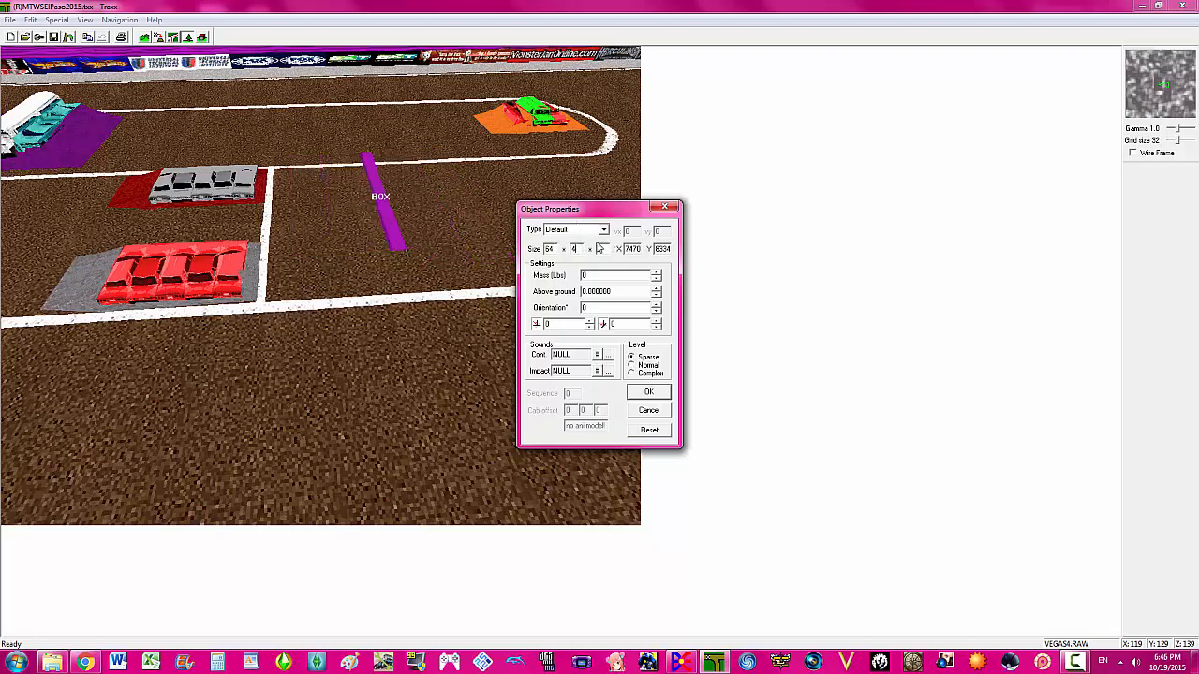
{"action": "type", "text": "50"}
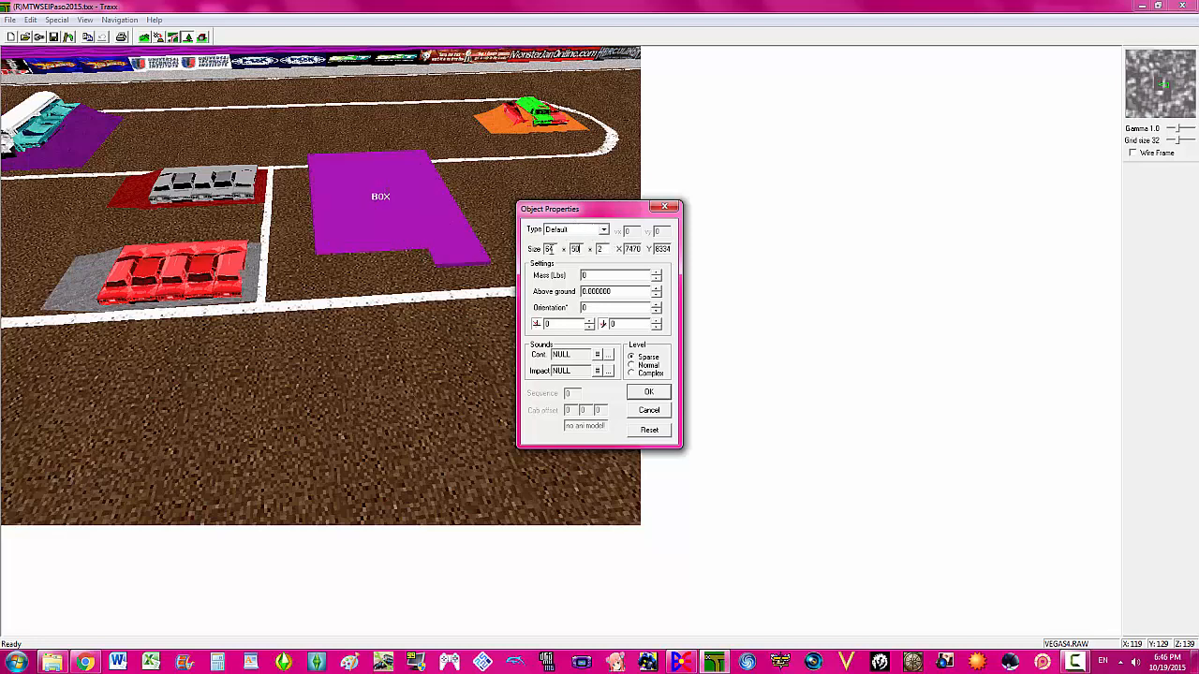
- Set the new box's first size value to 50 and apply the properties
{"action": "double_click", "coordinate": [550, 250]}
{"action": "type", "text": "40"}
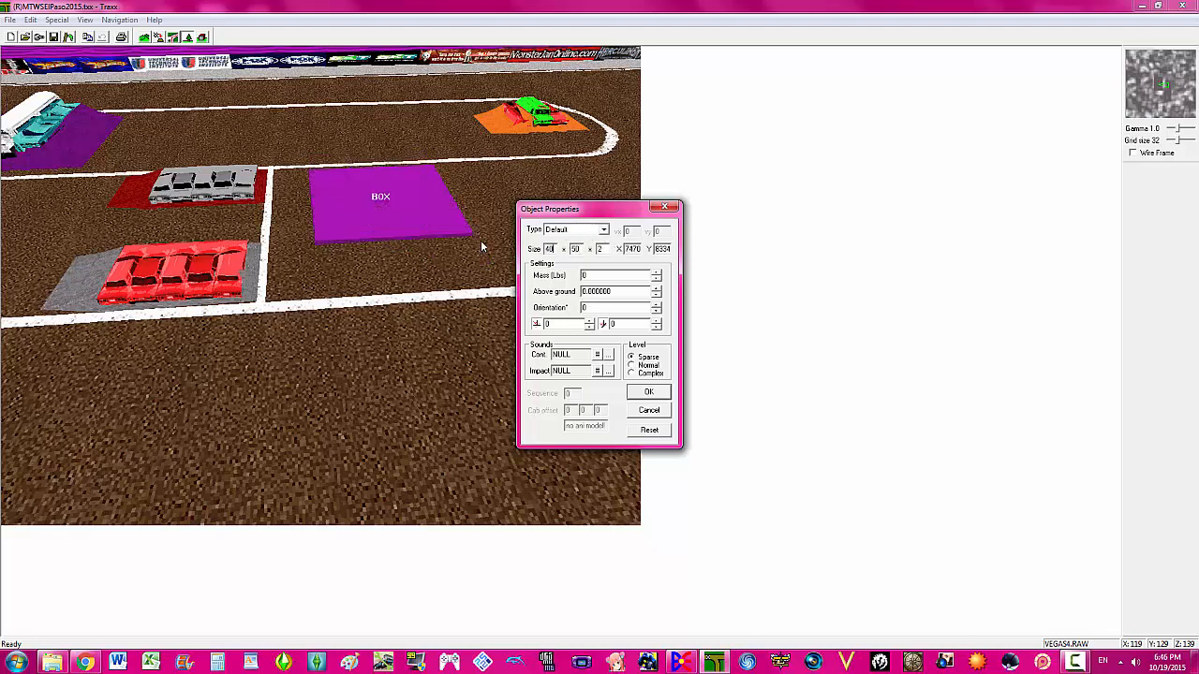
{"action": "key", "text": "BackSpace"}
{"action": "key", "text": "BackSpace"}
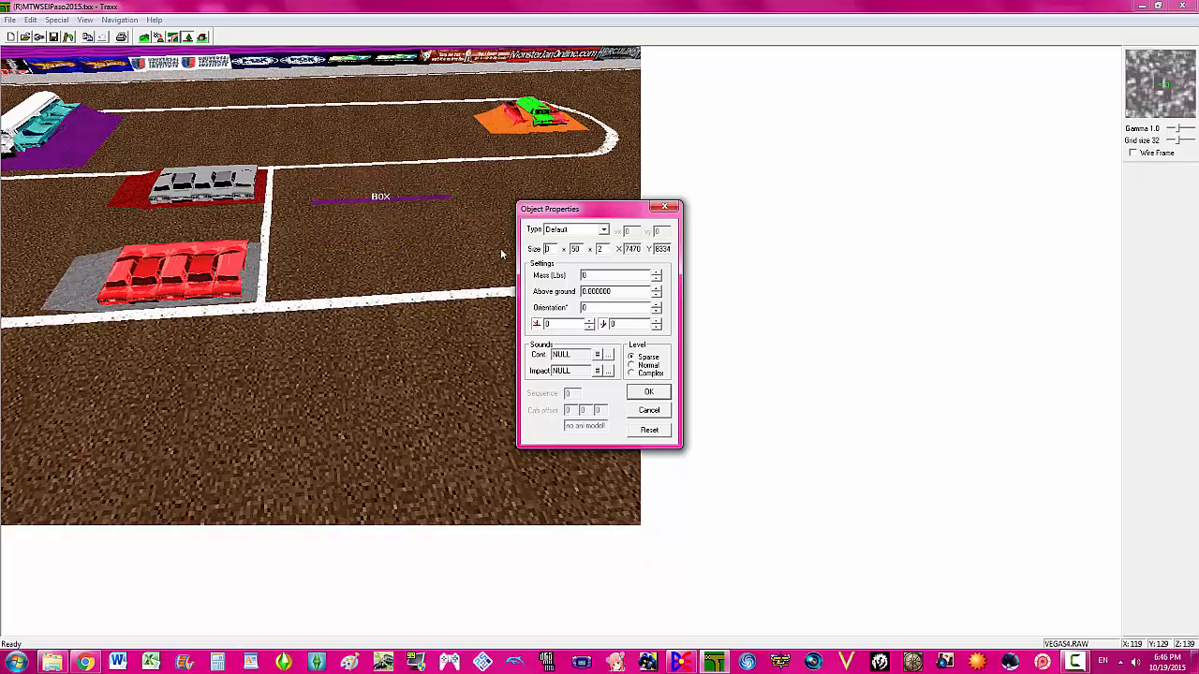
{"action": "type", "text": "50"}
{"action": "left_click", "coordinate": [659, 392]}
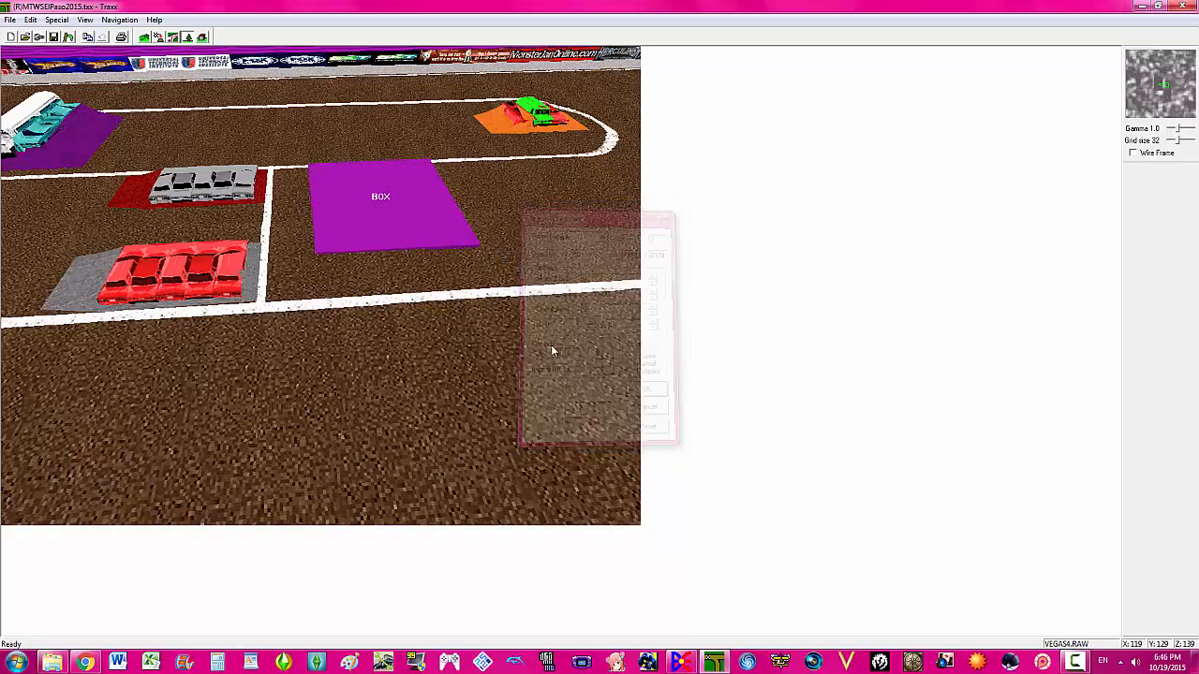
- Move the box onto the purple ramp beside the white bus, on the side facing the lane's rounded end
{"action": "left_click_drag", "start_coordinate": [382, 242], "coordinate": [280, 356]}
{"action": "key", "text": "Right"}
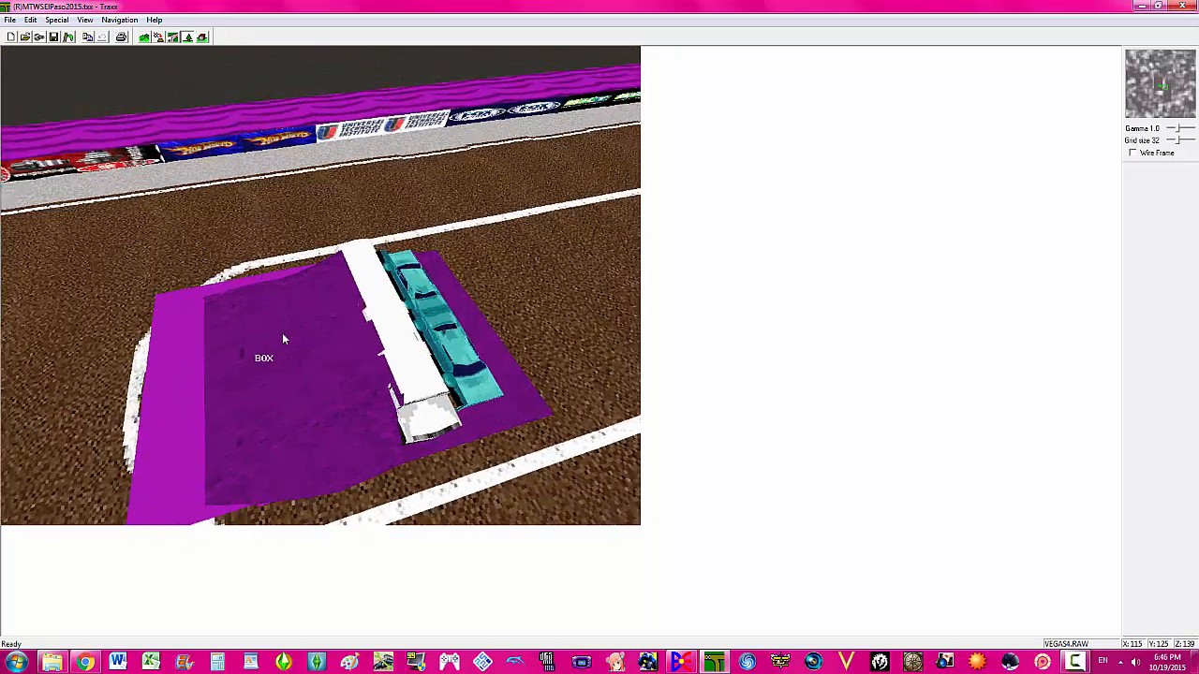
{"action": "key", "text": "Up"}
{"action": "key", "text": "Page_Down"}
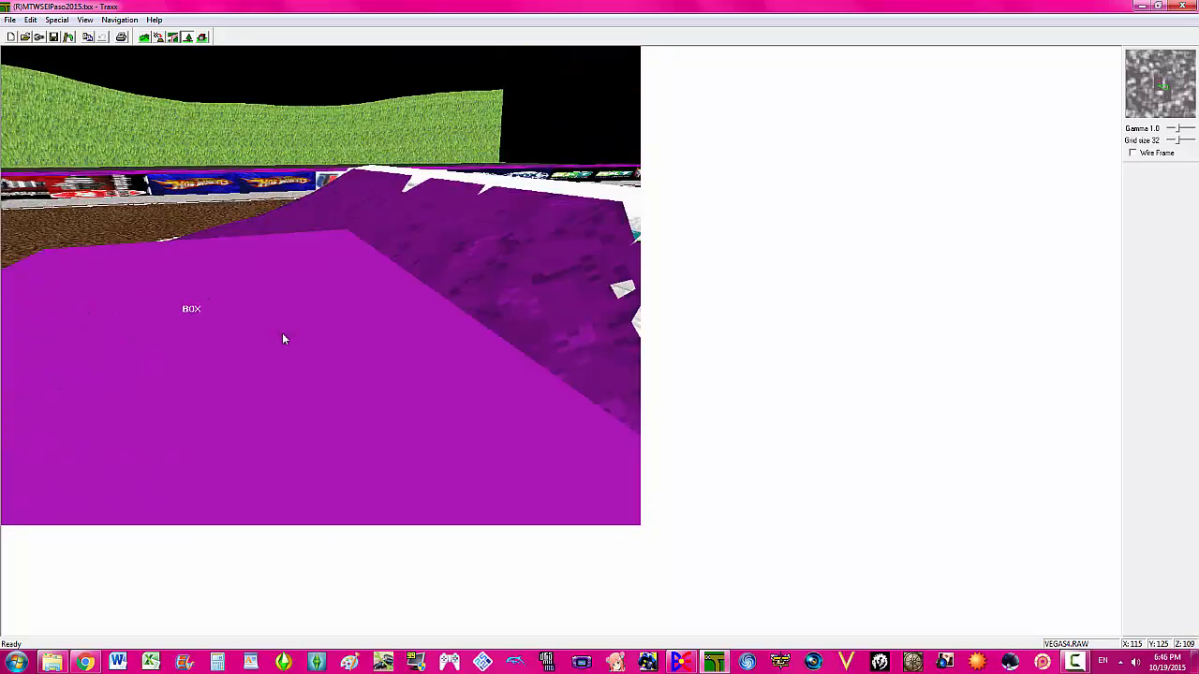
{"action": "key", "text": "Down"}
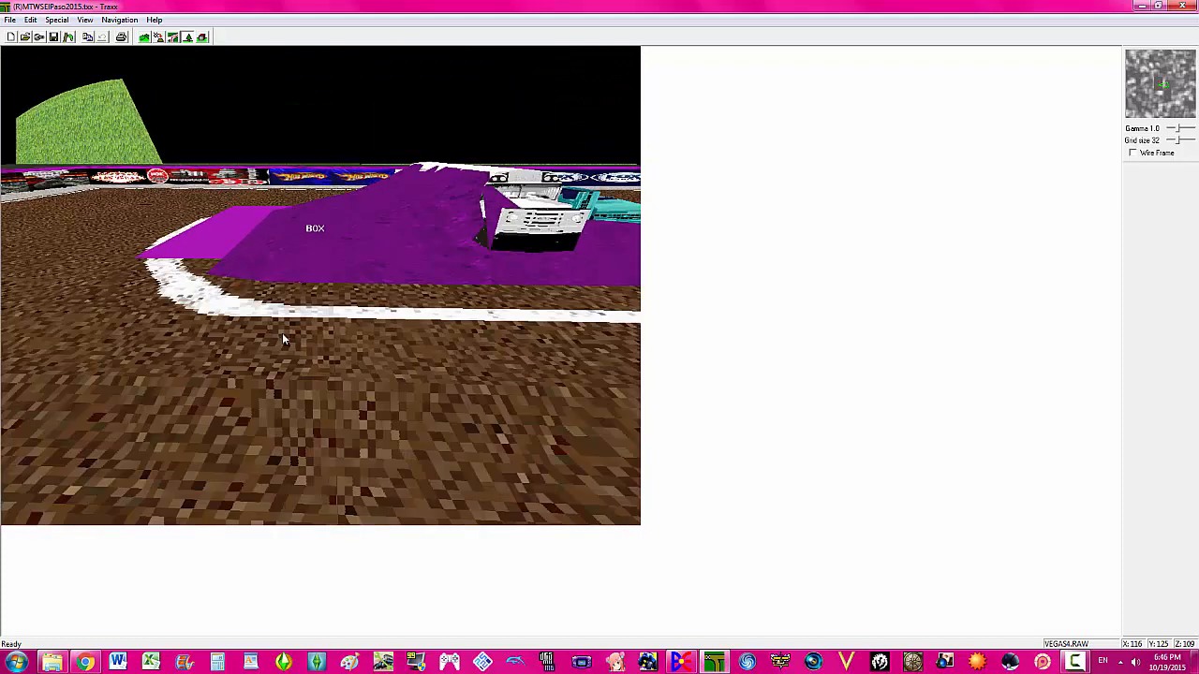
- Tilt the box on the purple ramp by 30 degrees and set its orientation to 270
{"action": "right_click", "coordinate": [315, 238]}
{"action": "left_click", "coordinate": [354, 279]}
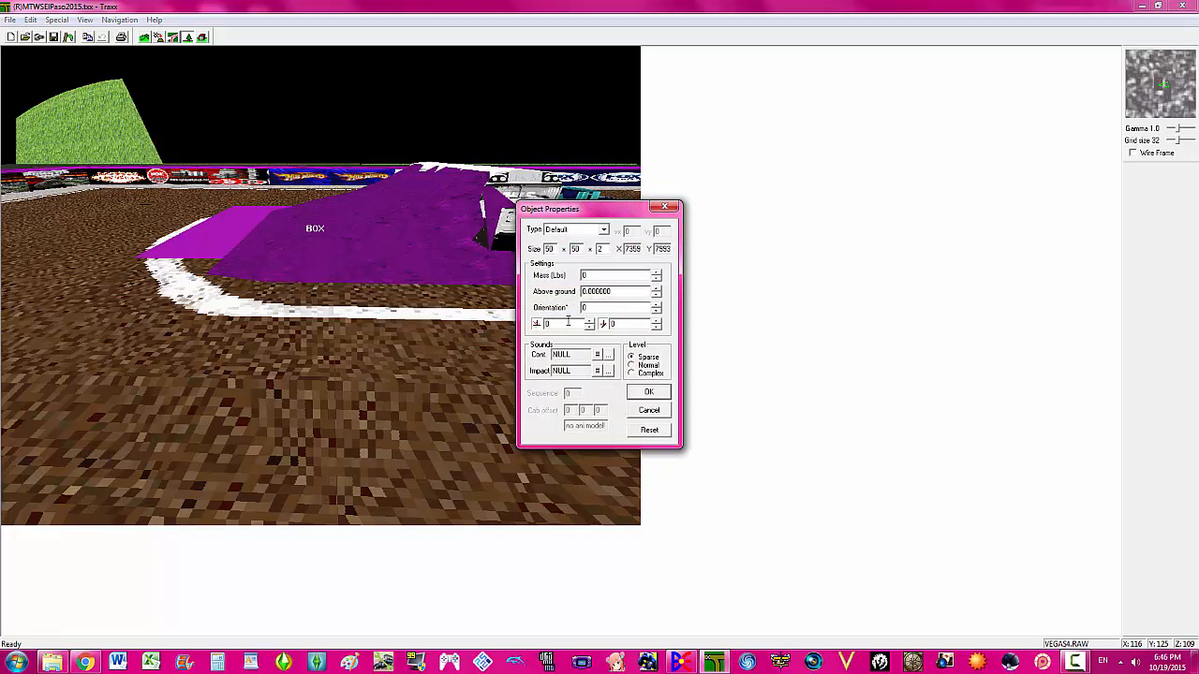
{"action": "type", "text": "3"}
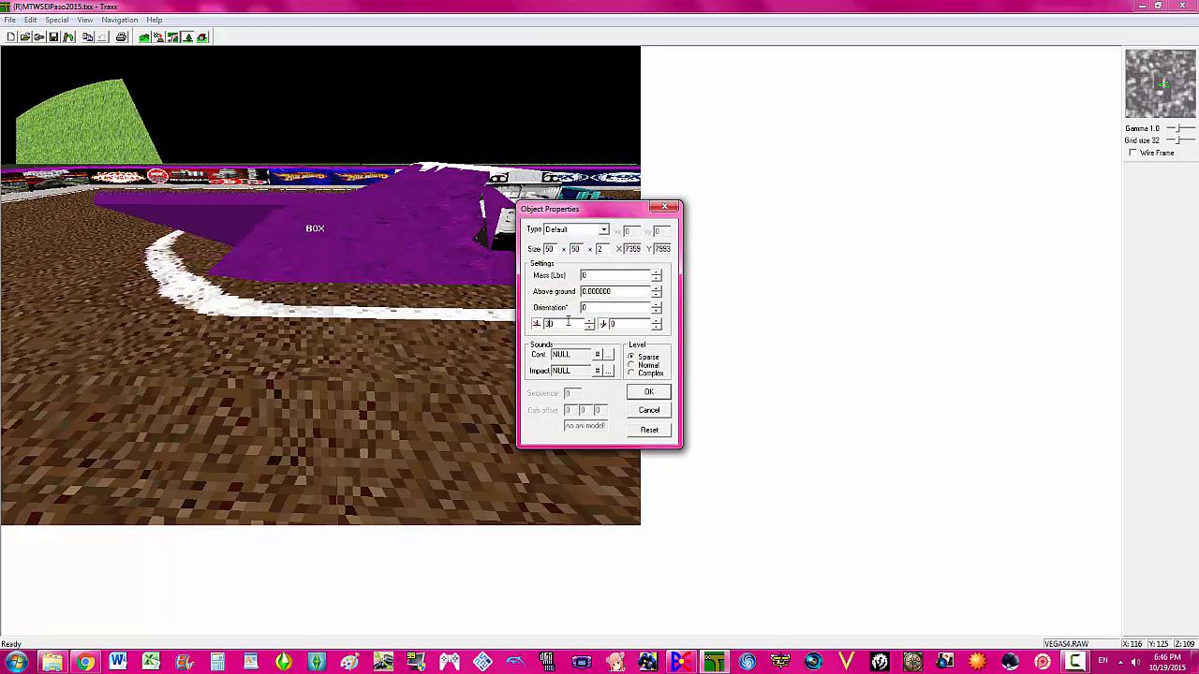
{"action": "left_click", "coordinate": [594, 309]}
{"action": "type", "text": "9"}
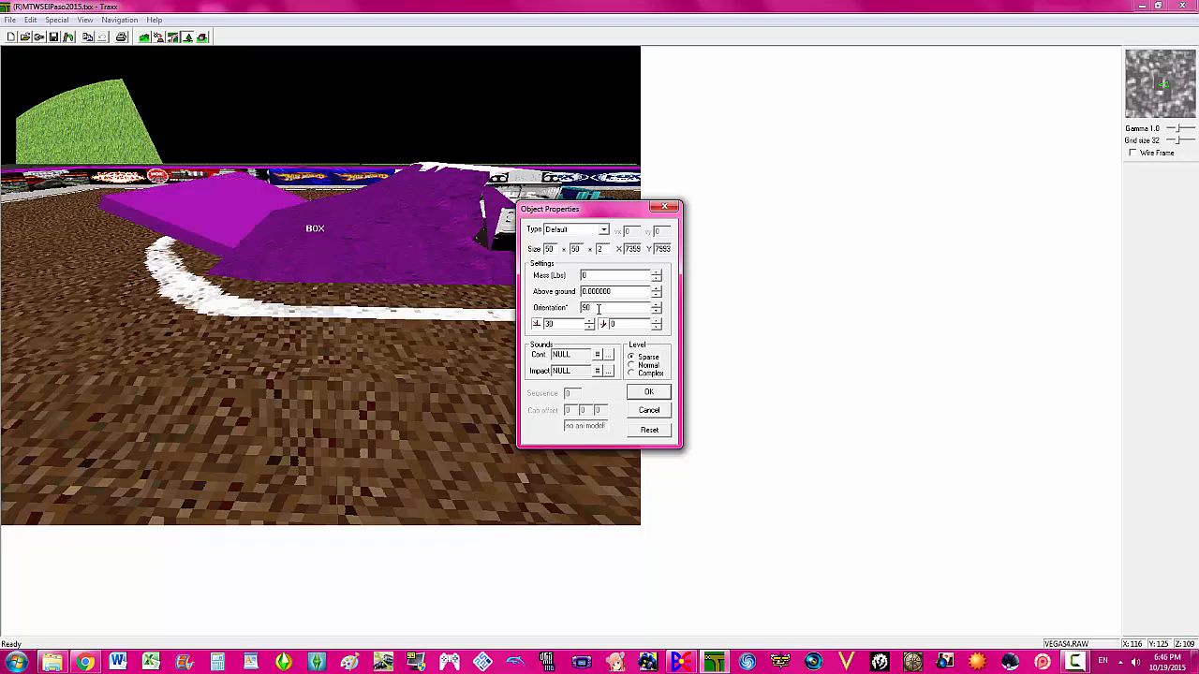
{"action": "key", "text": "BackSpace"}
{"action": "type", "text": "27"}
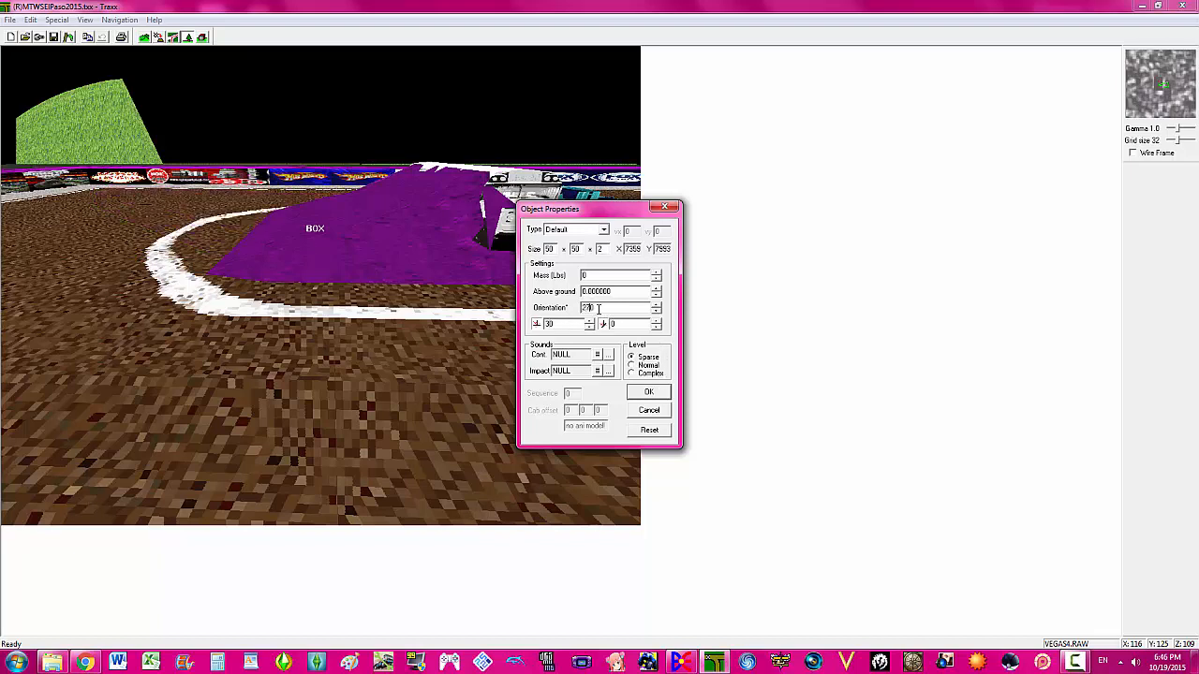
{"action": "left_click", "coordinate": [650, 393]}
- Examine from several sides how the tilted box lines up with the slope of the purple ramp
{"action": "key", "text": "Page_Up"}
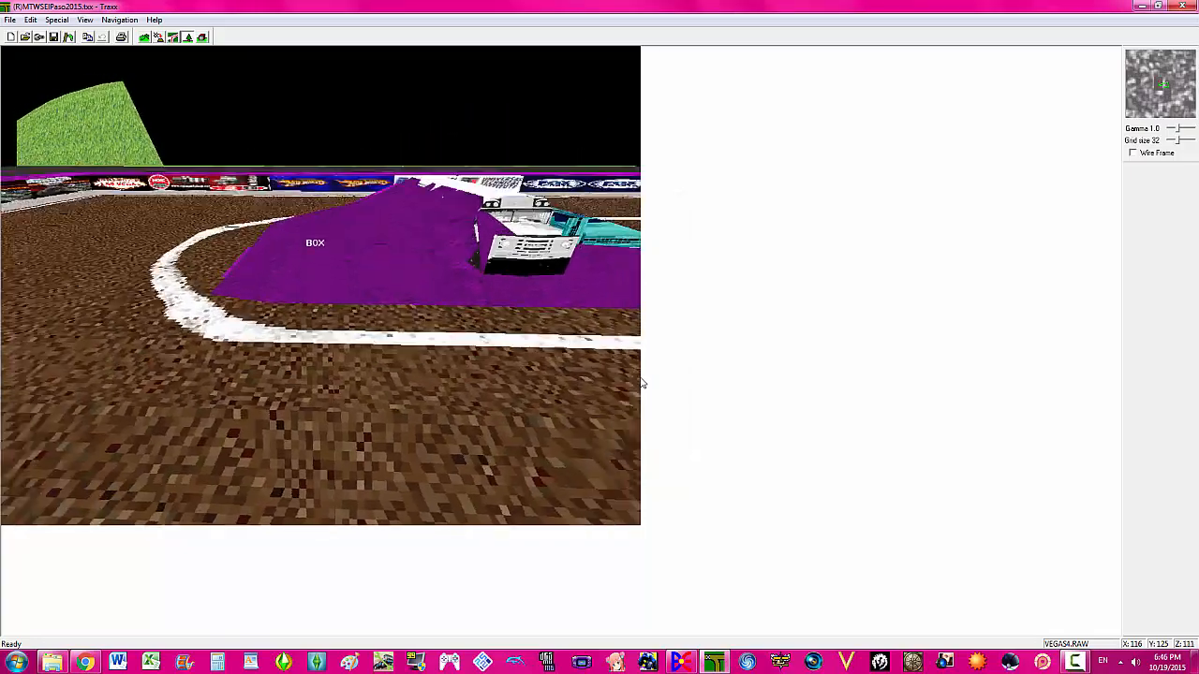
{"action": "key", "text": "Up"}
{"action": "key", "text": "Up"}
{"action": "key", "text": "Up"}
{"action": "key", "text": "Up"}
{"action": "key", "text": "Up"}
{"action": "key", "text": "Up"}
{"action": "key", "text": "Up"}
{"action": "key", "text": "Right"}
{"action": "key", "text": "Right"}
{"action": "key", "text": "Right"}
{"action": "key", "text": "Right"}
{"action": "key", "text": "Right"}
{"action": "key", "text": "Right"}
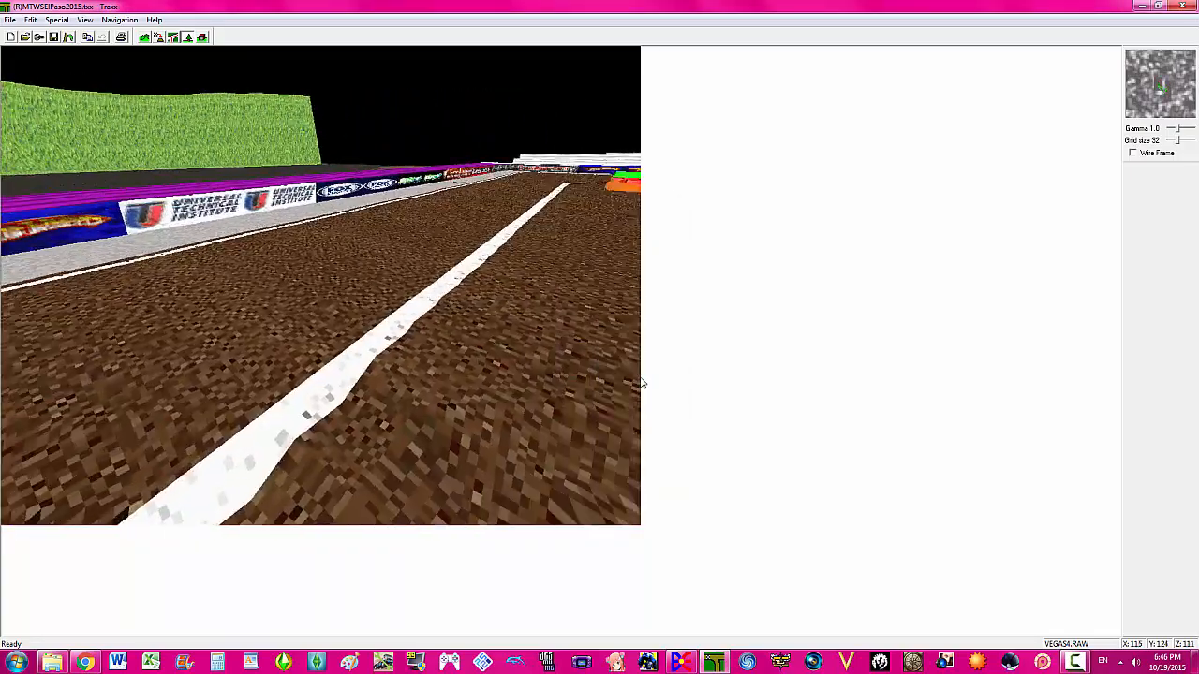
{"action": "key", "text": "Down"}
{"action": "key", "text": "Down"}
{"action": "key", "text": "Down"}
{"action": "key", "text": "Down"}
{"action": "key", "text": "Right"}
{"action": "key", "text": "Right"}
{"action": "key", "text": "Right"}
{"action": "key", "text": "Right"}
{"action": "key", "text": "Right"}
{"action": "key", "text": "Right"}
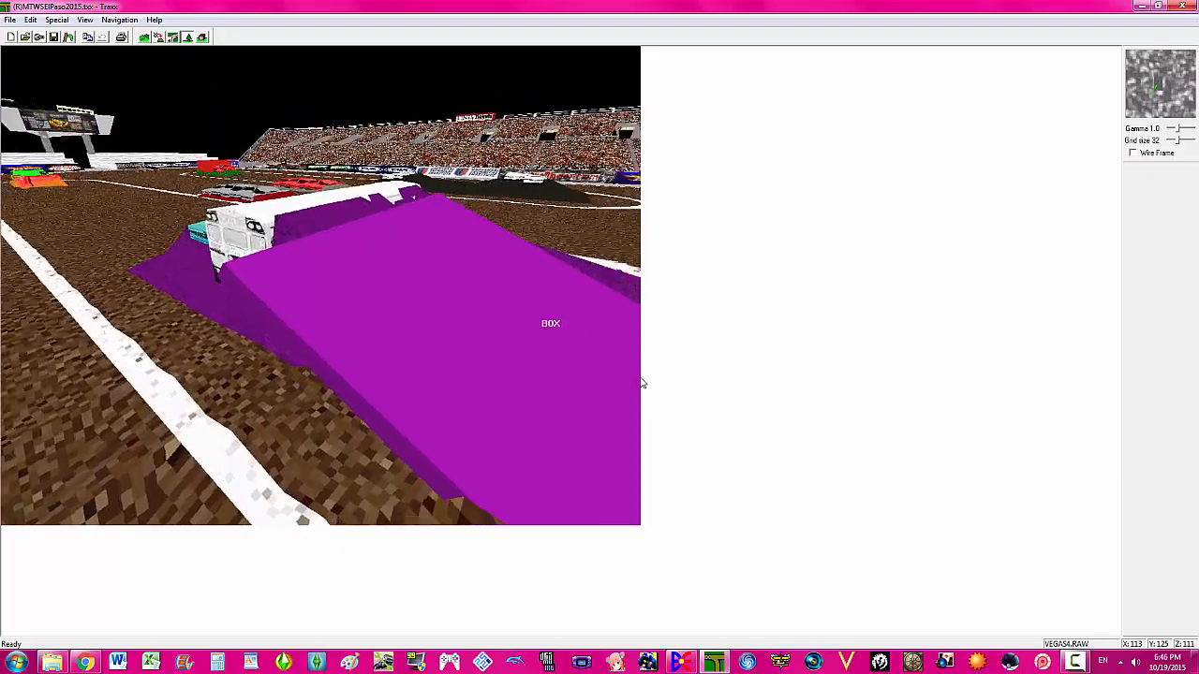
{"action": "key", "text": "Up"}
{"action": "key", "text": "Up"}
{"action": "key", "text": "Up"}
{"action": "key", "text": "Down"}
{"action": "key", "text": "Down"}
{"action": "key", "text": "Down"}
{"action": "key", "text": "Down"}
{"action": "key", "text": "Down"}
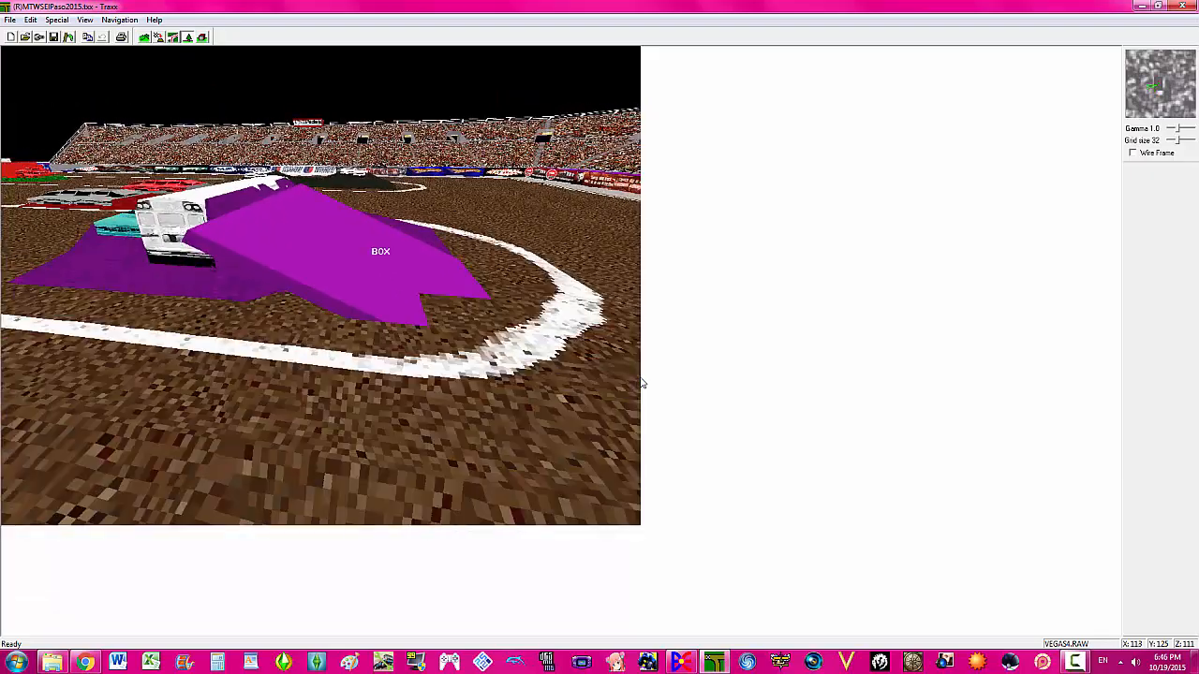
{"action": "key", "text": "Down"}
{"action": "key", "text": "Down"}
{"action": "key", "text": "Up"}
{"action": "key", "text": "Up"}
{"action": "key", "text": "Up"}
{"action": "key", "text": "Up"}
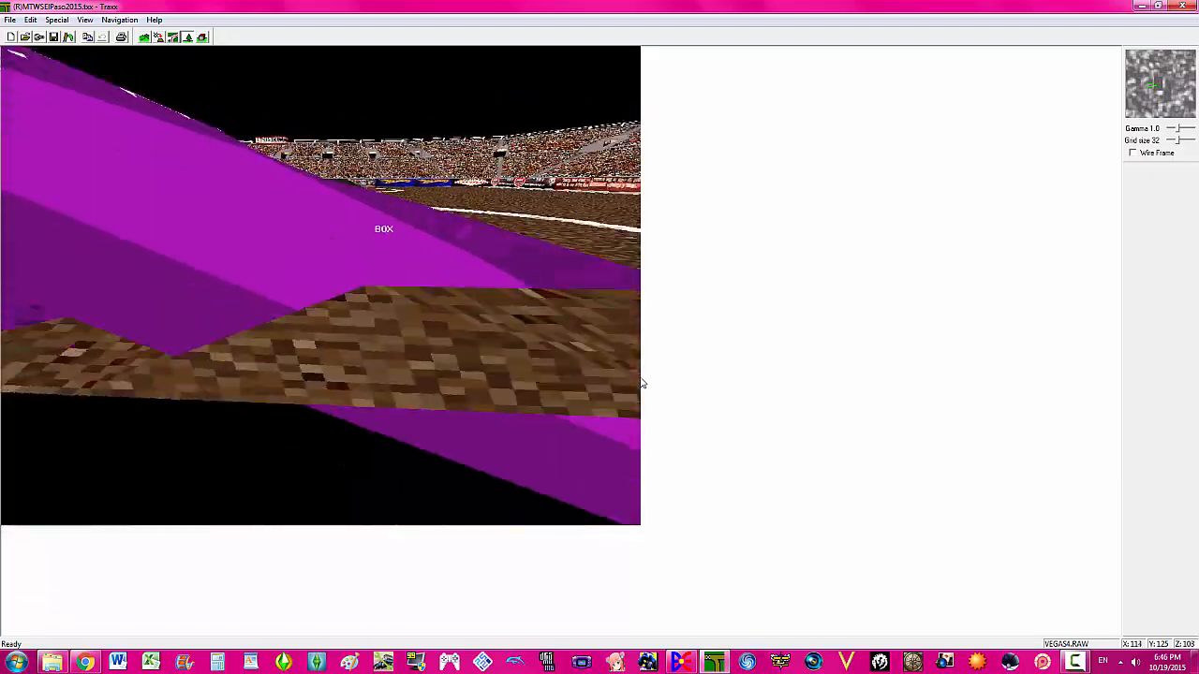
{"action": "key", "text": "Down"}
{"action": "key", "text": "Down"}
{"action": "key", "text": "Down"}
{"action": "key", "text": "Down"}
{"action": "key", "text": "Down"}
{"action": "key", "text": "Up"}
{"action": "key", "text": "Right"}
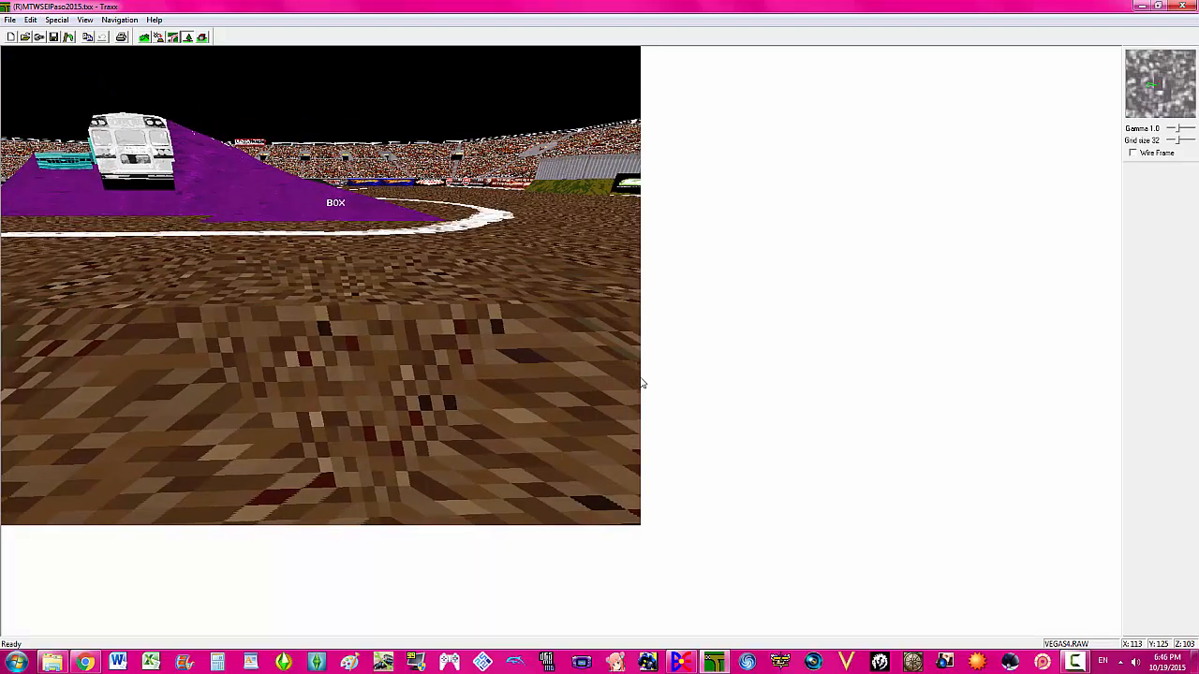
{"action": "key", "text": "Left"}
{"action": "key", "text": "Left"}
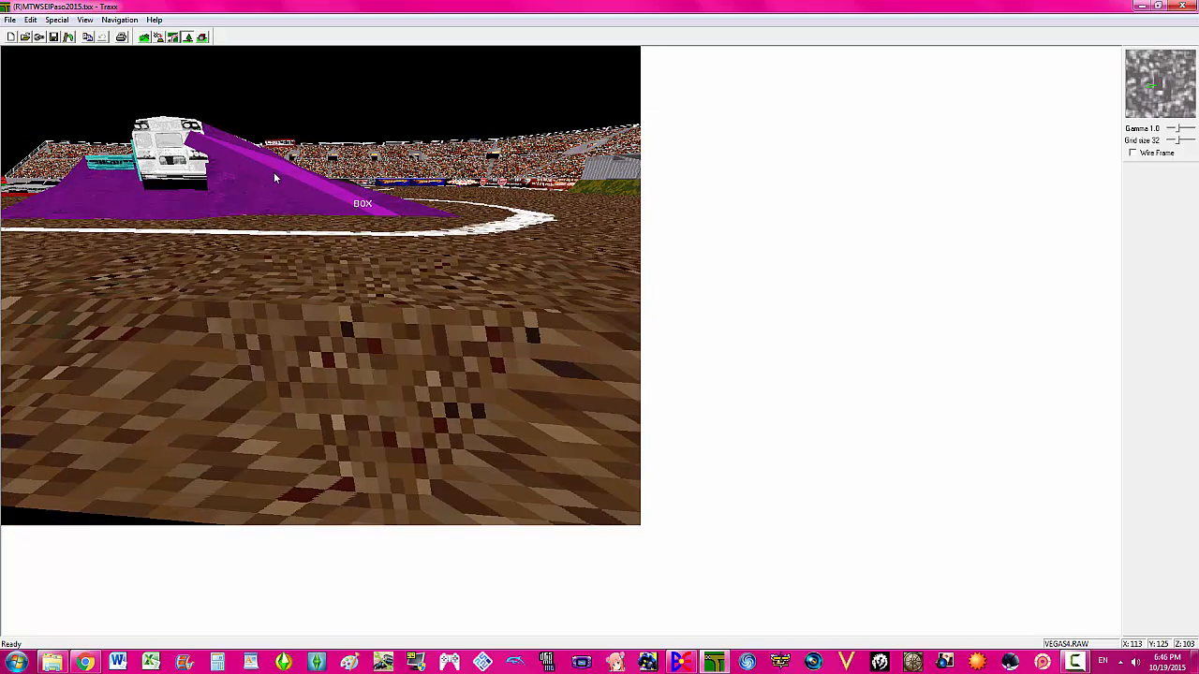
- Raise the tilted box on the purple ramp to 2.5 above ground
{"action": "right_click", "coordinate": [362, 210]}
{"action": "left_click", "coordinate": [398, 248]}
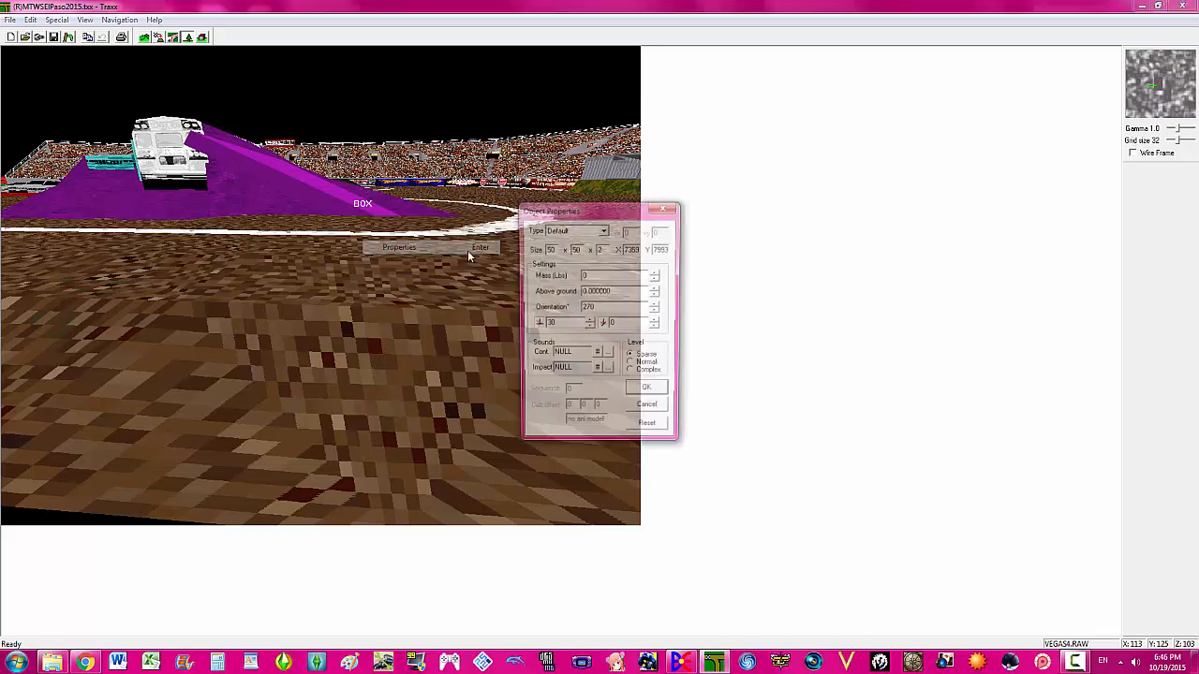
{"action": "left_click", "coordinate": [656, 291]}
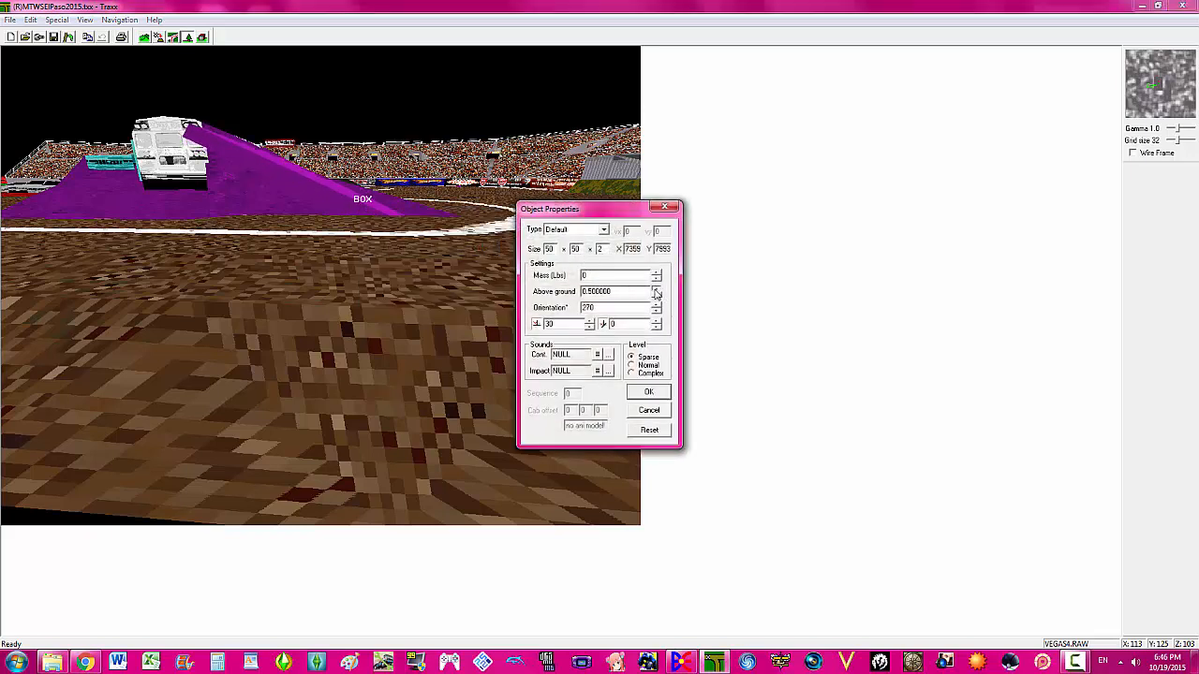
{"action": "left_click", "coordinate": [655, 289]}
{"action": "left_click", "coordinate": [655, 289]}
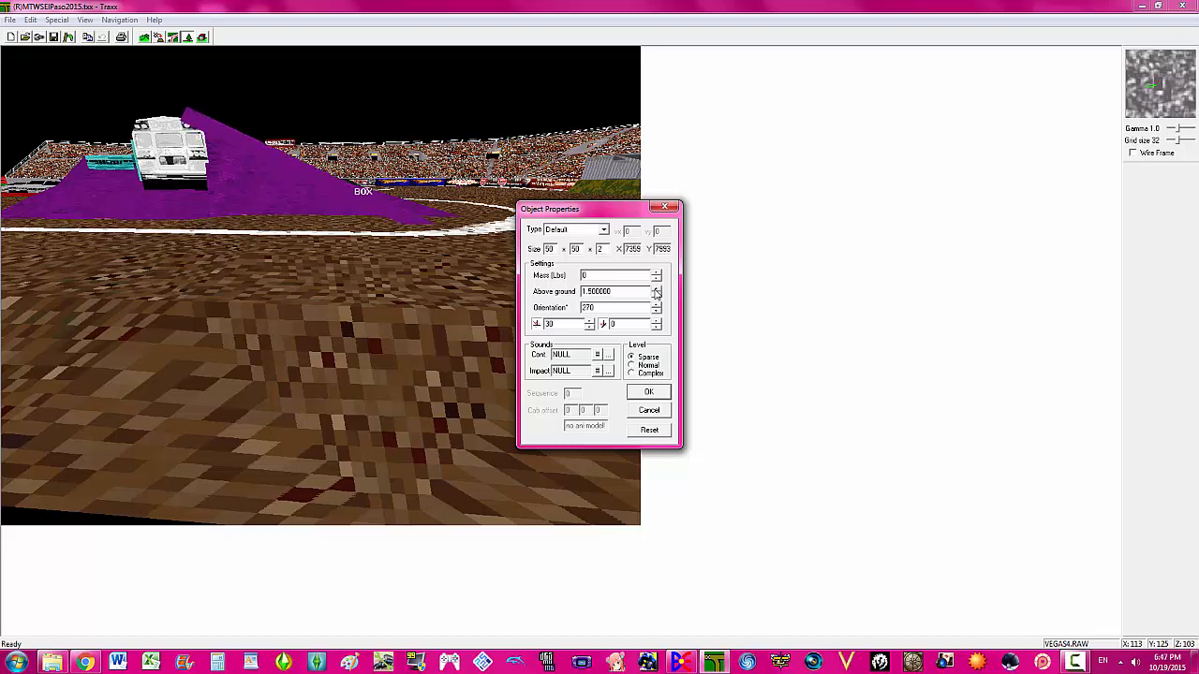
{"action": "left_click", "coordinate": [655, 291]}
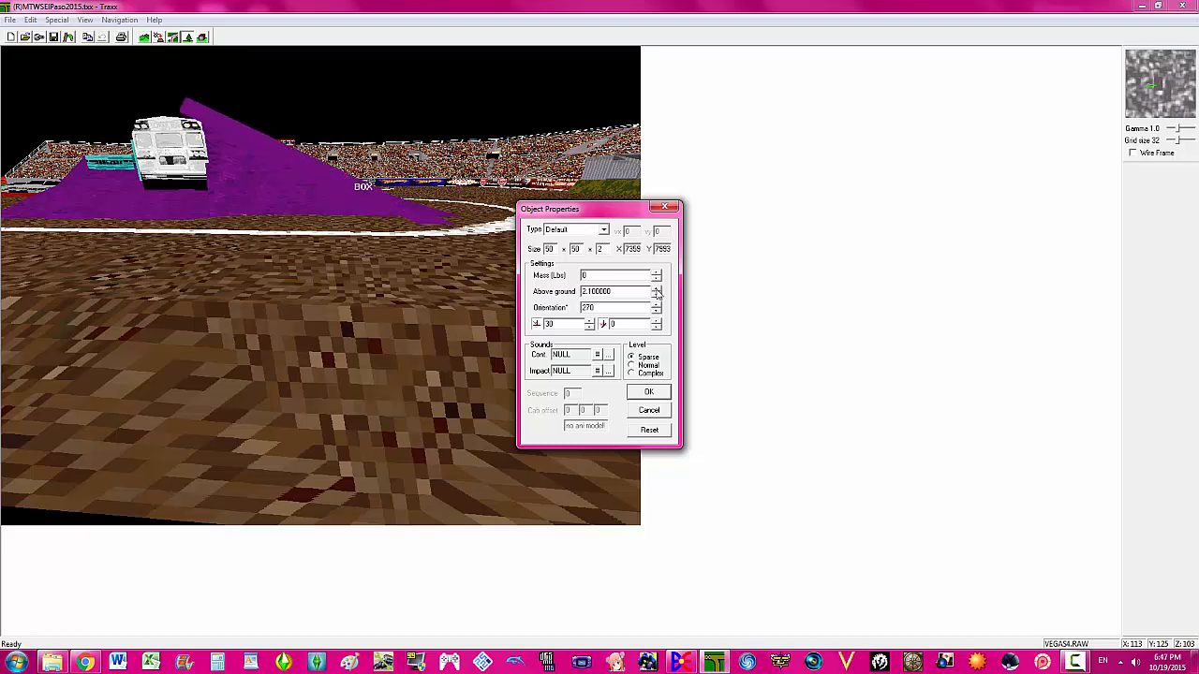
{"action": "left_click", "coordinate": [656, 291]}
{"action": "left_click", "coordinate": [655, 292]}
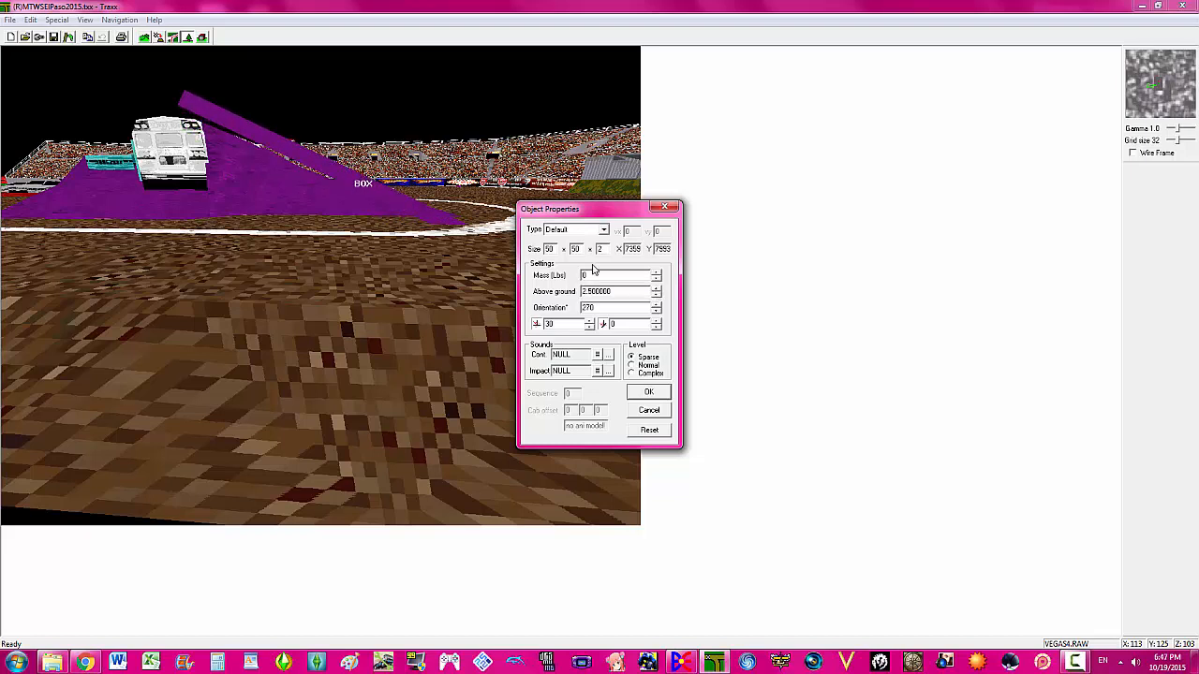
- Set the box's tilt to 25 degrees and apply the properties
{"action": "left_click", "coordinate": [565, 320]}
{"action": "key", "text": "BackSpace"}
{"action": "key", "text": "BackSpace"}
{"action": "key", "text": "Return"}
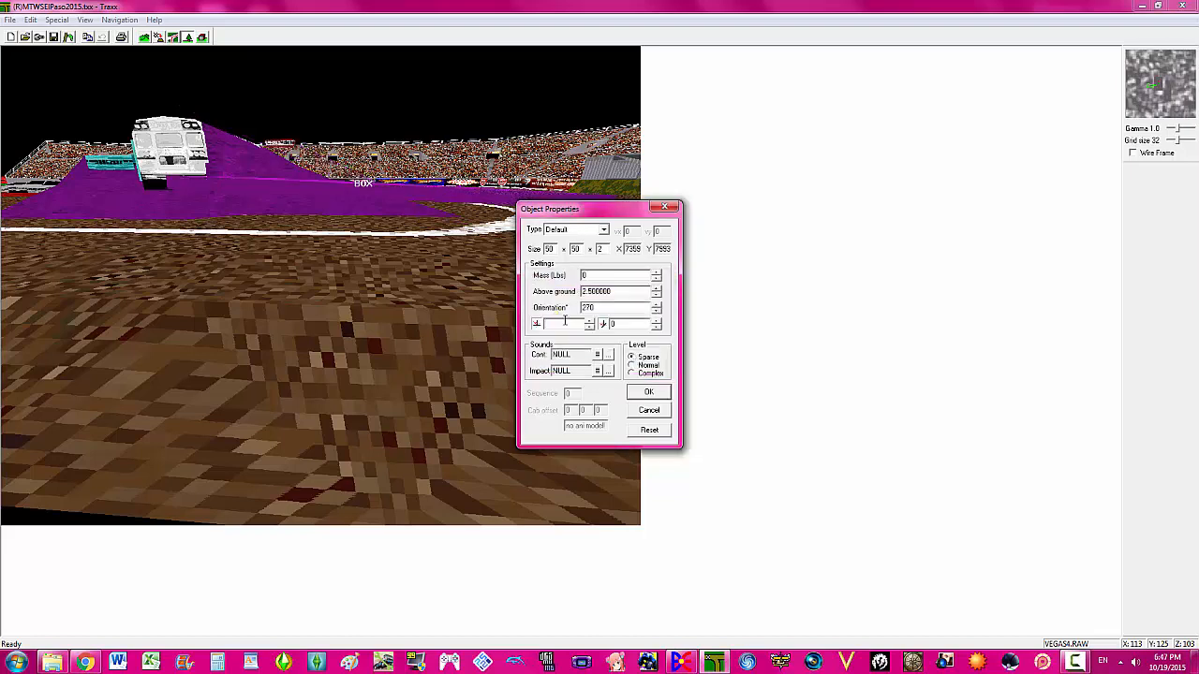
{"action": "type", "text": "25"}
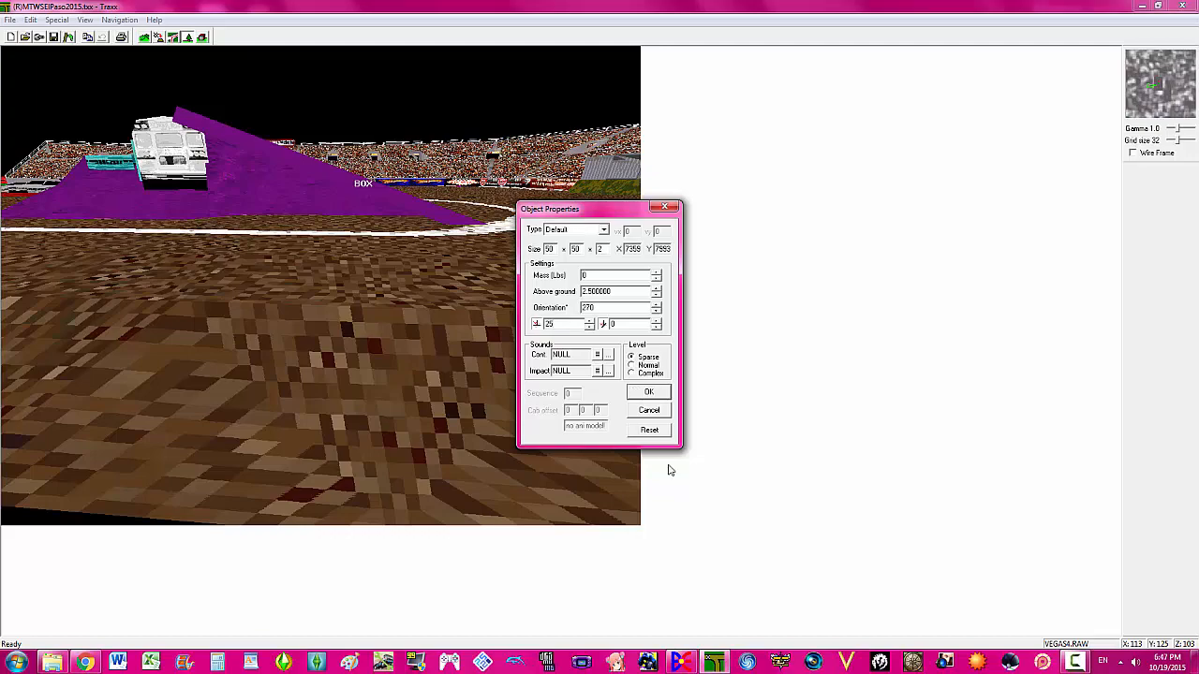
{"action": "left_click", "coordinate": [644, 390]}
- Check the raised box's height and slope against the purple ramp and bus from the front and the side
{"action": "key", "text": "Page_Down"}
{"action": "key", "text": "Page_Down"}
{"action": "key", "text": "Page_Up"}
{"action": "key", "text": "Page_Up"}
{"action": "key", "text": "Page_Up"}
{"action": "key", "text": "Page_Up"}
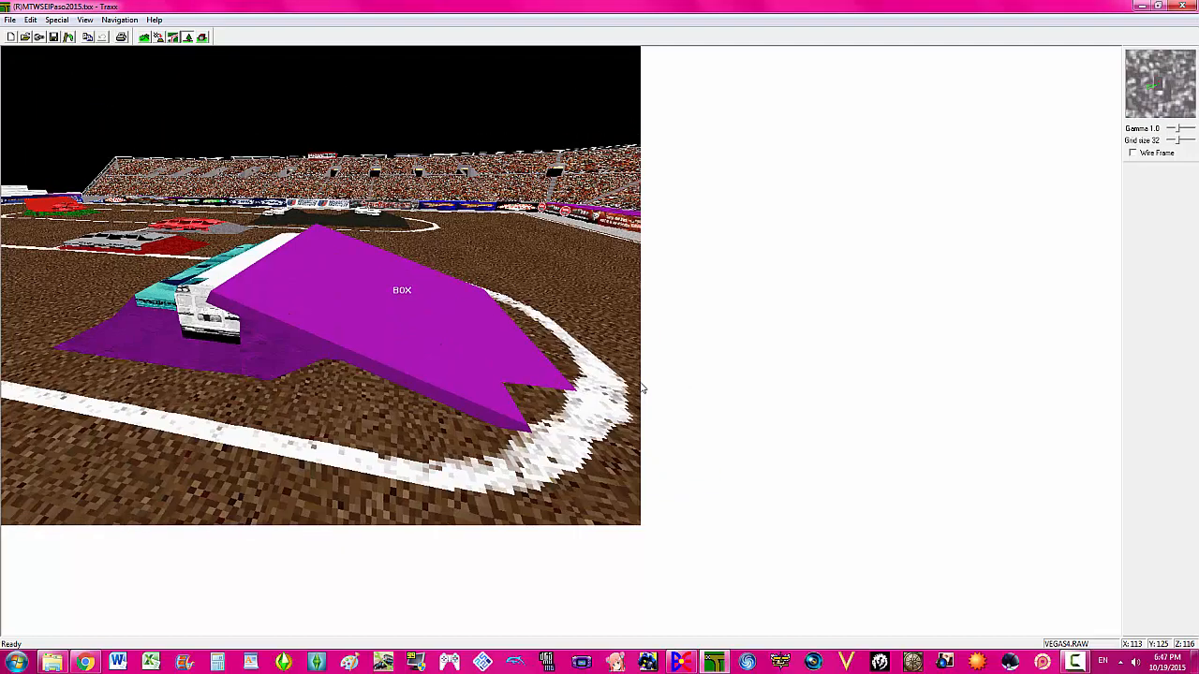
{"action": "key", "text": "Right"}
{"action": "key", "text": "Right"}
{"action": "key", "text": "Right"}
{"action": "key", "text": "ctrl+Page_Down"}
{"action": "key", "text": "Page_Down"}
{"action": "key", "text": "Page_Down"}
{"action": "key", "text": "Page_Down"}
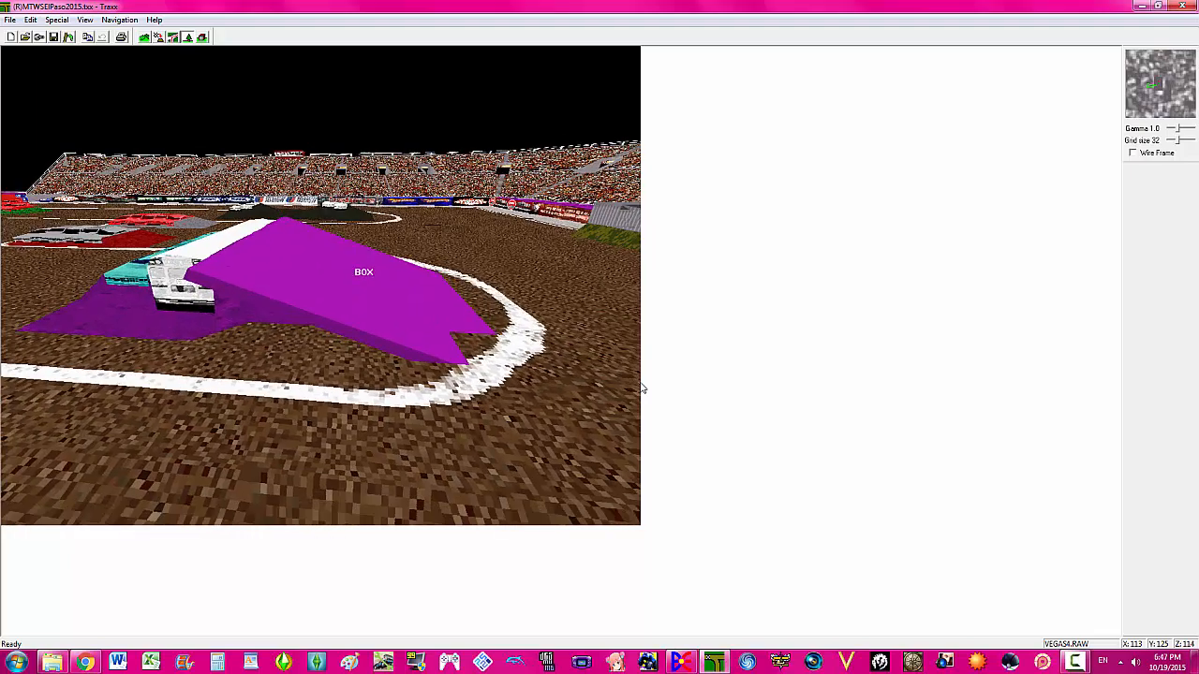
{"action": "key", "text": "Left"}
{"action": "key", "text": "Left"}
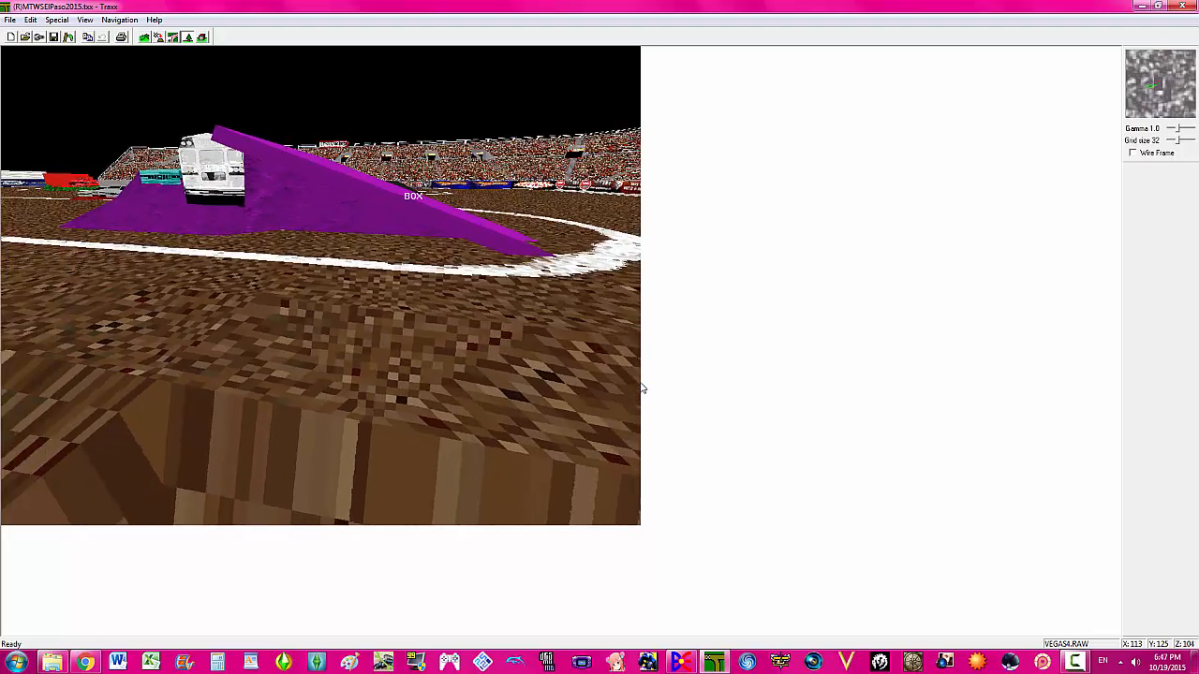
{"action": "key", "text": "Up"}
{"action": "key", "text": "Up"}
{"action": "key", "text": "Up"}
{"action": "key", "text": "Up"}
{"action": "key", "text": "Up"}
{"action": "key", "text": "Up"}
{"action": "key", "text": "Down"}
{"action": "key", "text": "Down"}
{"action": "key", "text": "Down"}
{"action": "key", "text": "Down"}
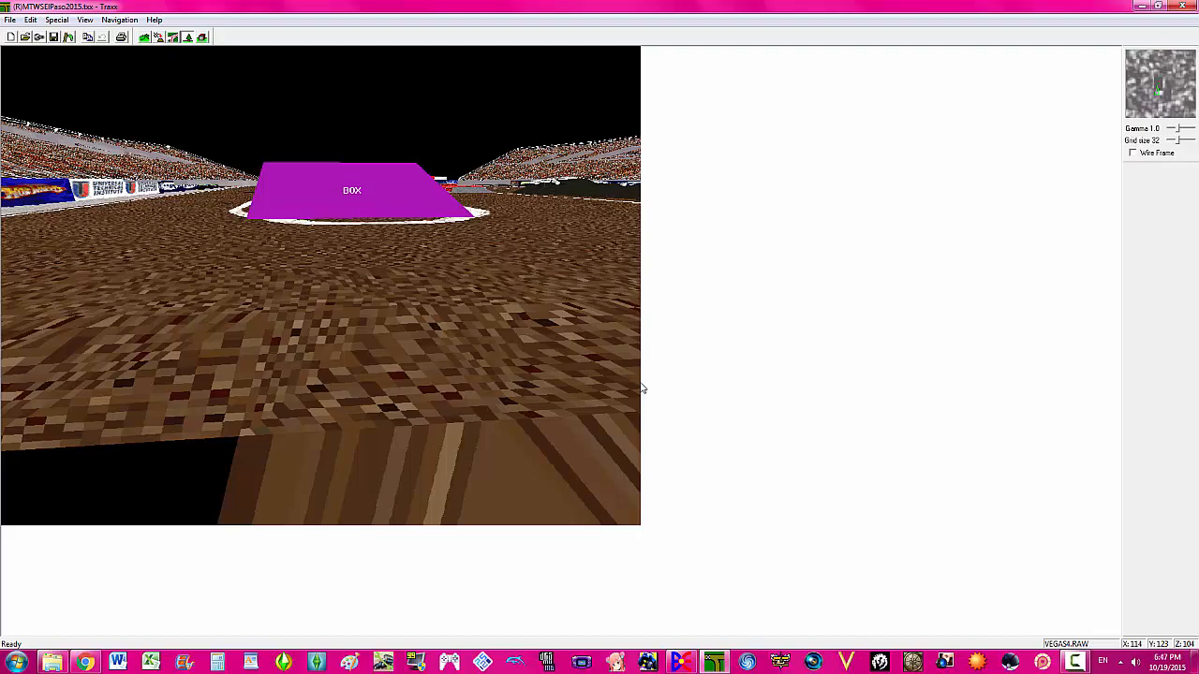
{"action": "key", "text": "Up"}
{"action": "key", "text": "Up"}
{"action": "key", "text": "Up"}
{"action": "key", "text": "Up"}
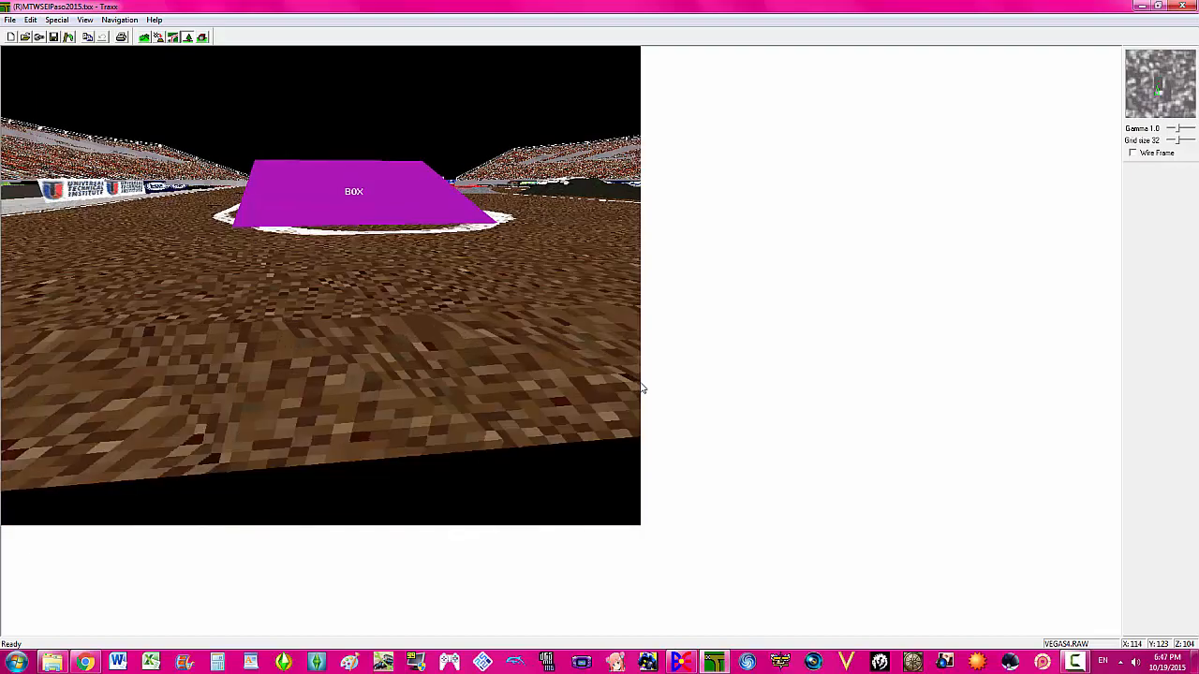
{"action": "key", "text": "Right"}
{"action": "key", "text": "Right"}
{"action": "key", "text": "Right"}
{"action": "key", "text": "Right"}
{"action": "key", "text": "Right"}
{"action": "key", "text": "Down"}
{"action": "key", "text": "Down"}
{"action": "key", "text": "Down"}
{"action": "key", "text": "Down"}
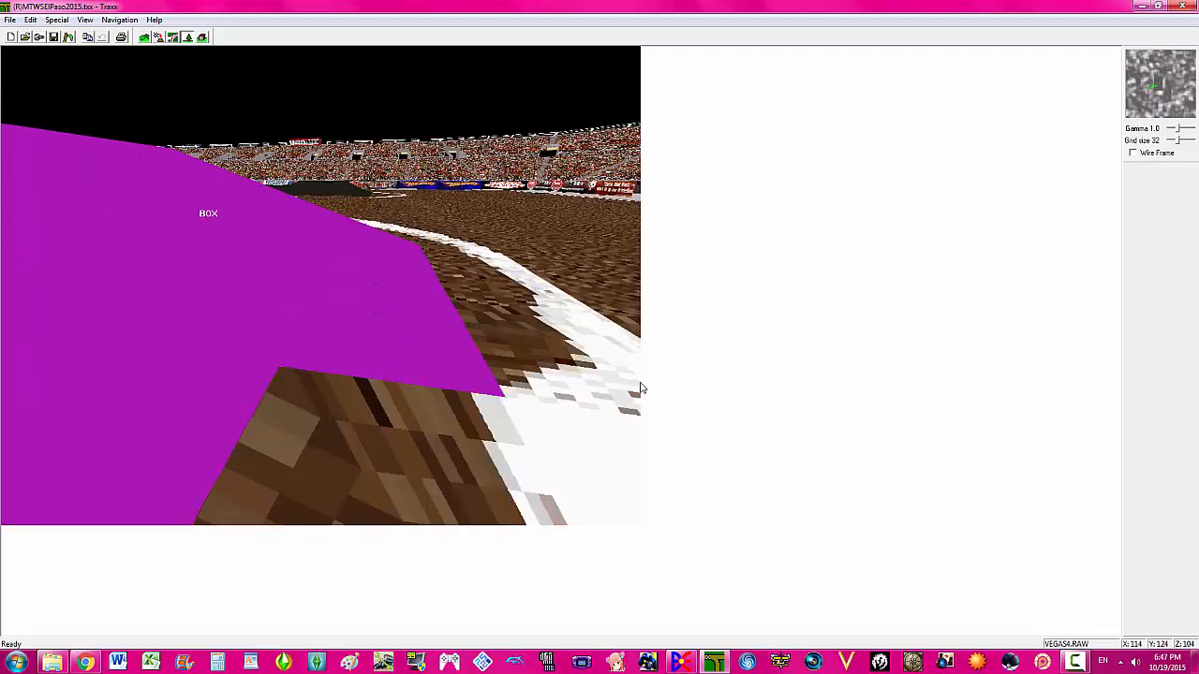
{"action": "key", "text": "Left"}
{"action": "key", "text": "Left"}
{"action": "key", "text": "Left"}
{"action": "key", "text": "Left"}
{"action": "key", "text": "Left"}
{"action": "key", "text": "Left"}
{"action": "key", "text": "Up"}
{"action": "key", "text": "Up"}
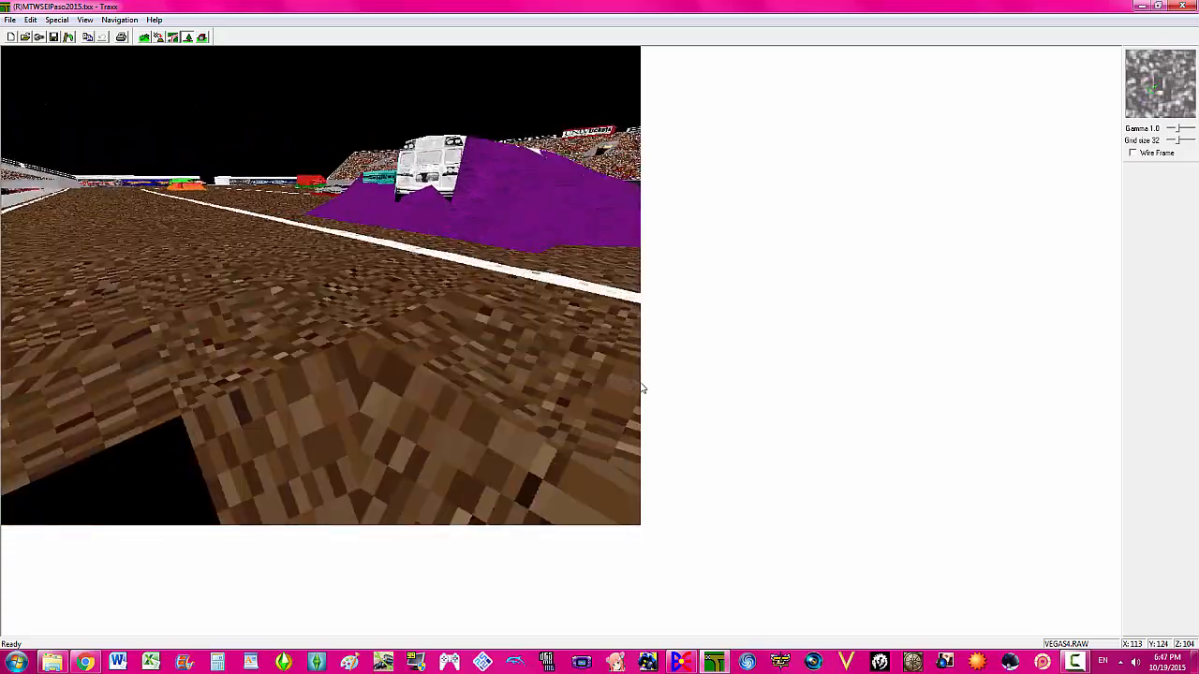
{"action": "key", "text": "Right"}
{"action": "key", "text": "Right"}
{"action": "key", "text": "Down"}
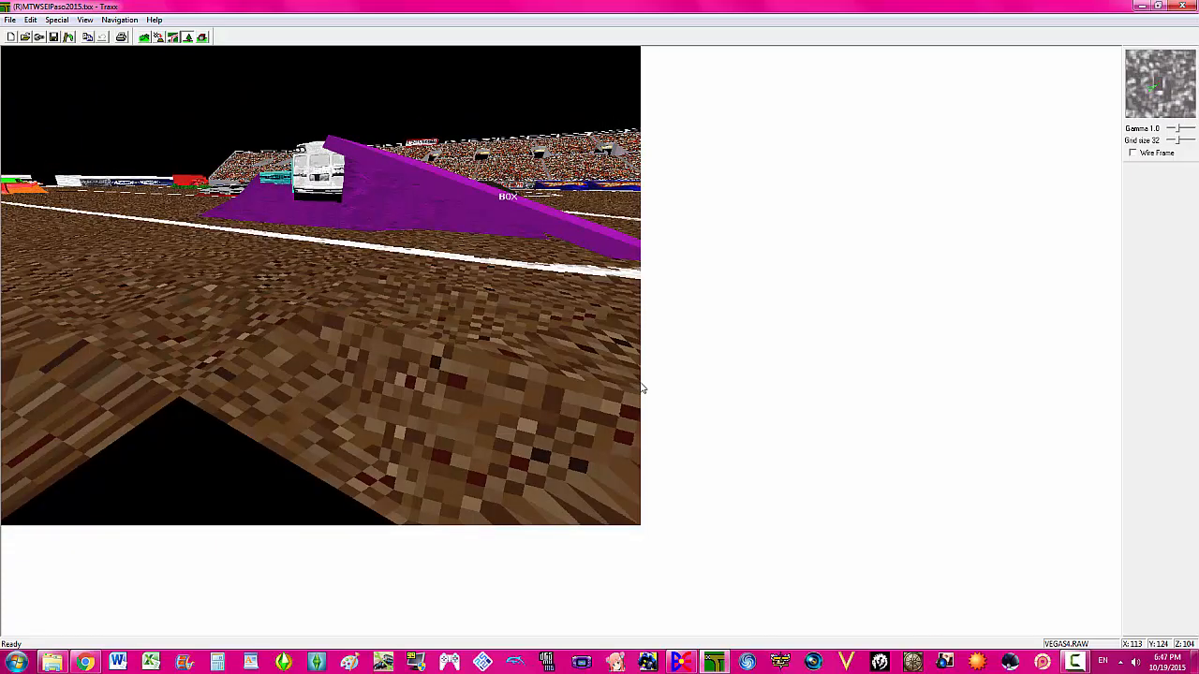
- Copy the tilted box and paste the duplicate on the lane beside the bus obstacle
{"action": "key", "text": "Page_Up"}
{"action": "key", "text": "Page_Up"}
{"action": "key", "text": "Page_Up"}
{"action": "key", "text": "Page_Up"}
{"action": "key", "text": "Page_Up"}
{"action": "key", "text": "Page_Up"}
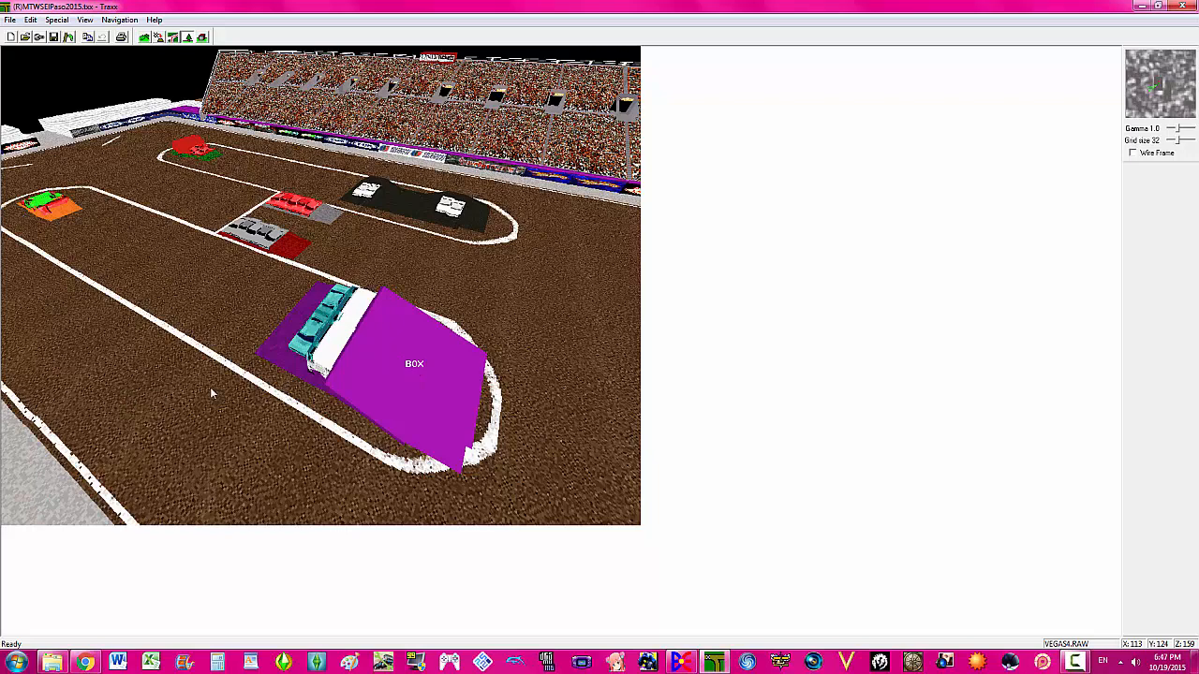
{"action": "right_click", "coordinate": [413, 370]}
{"action": "left_click", "coordinate": [384, 420]}
{"action": "right_click", "coordinate": [273, 418]}
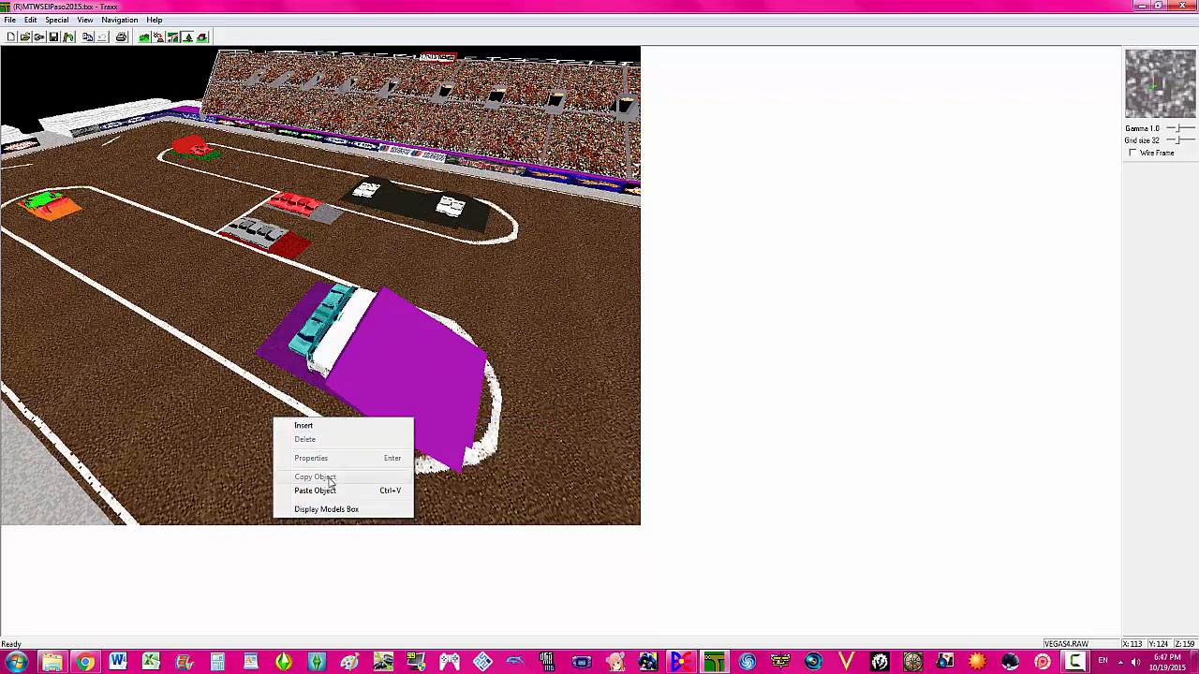
{"action": "left_click", "coordinate": [329, 492]}
- Set the pasted box's orientation to 90 degrees and move it over the ramp on the teal cars' side of the bus
{"action": "right_click", "coordinate": [307, 439]}
{"action": "left_click", "coordinate": [366, 481]}
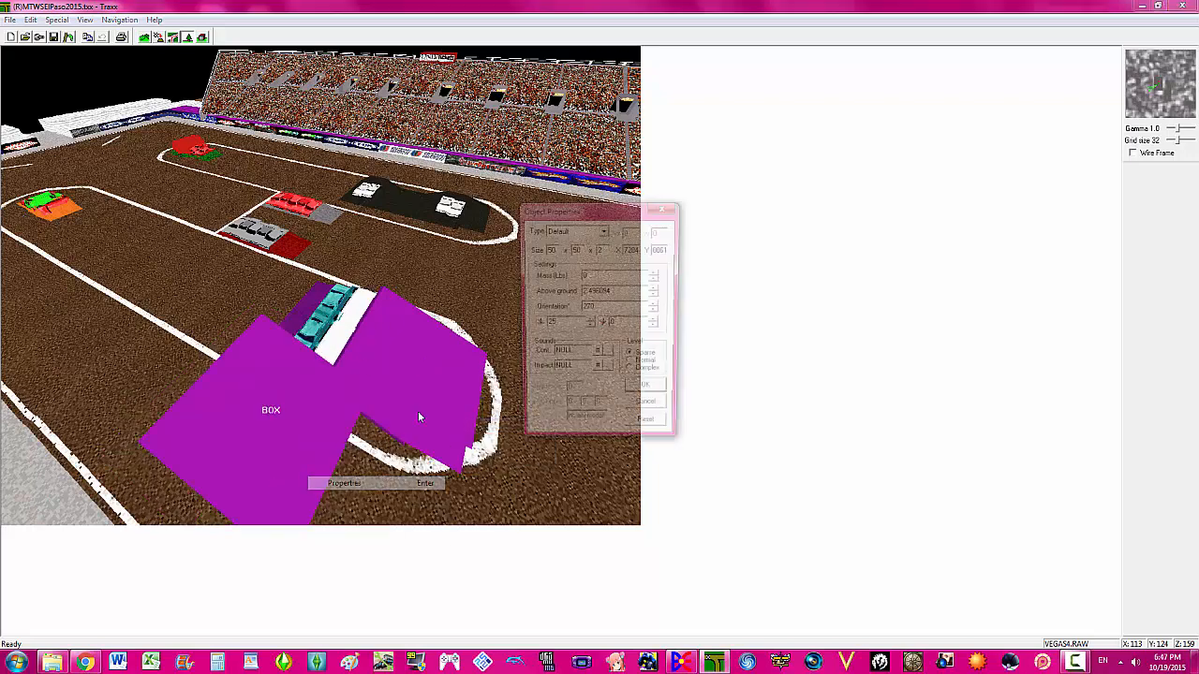
{"action": "type", "text": "90"}
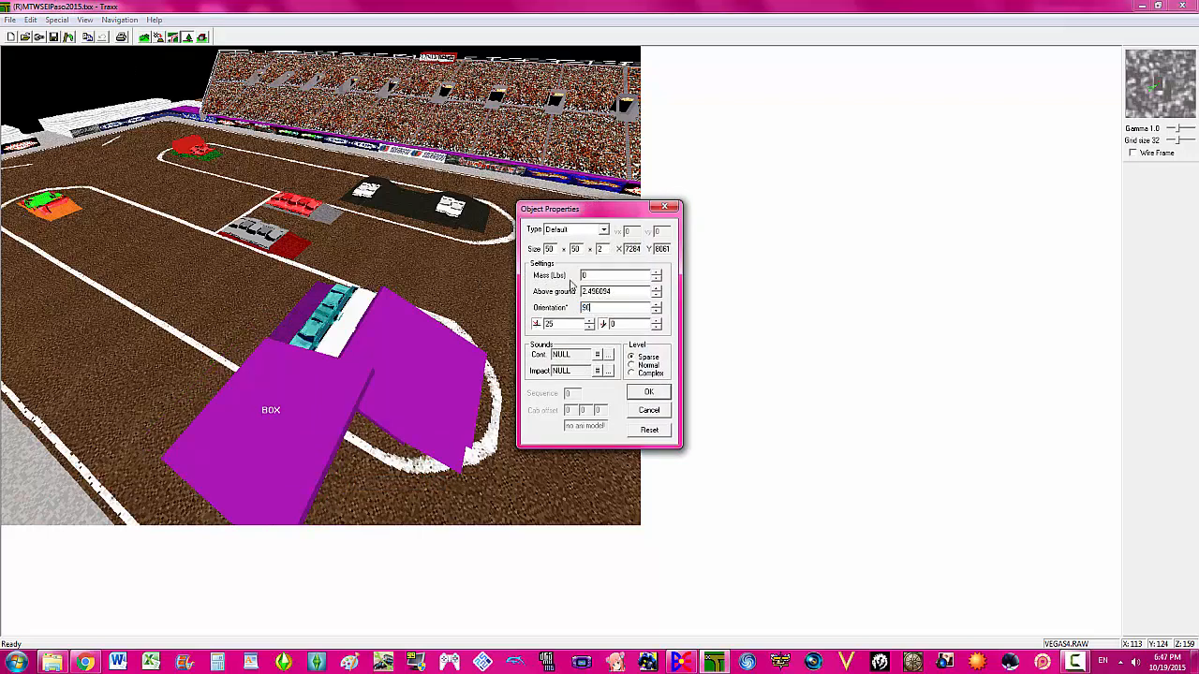
{"action": "left_click", "coordinate": [404, 450]}
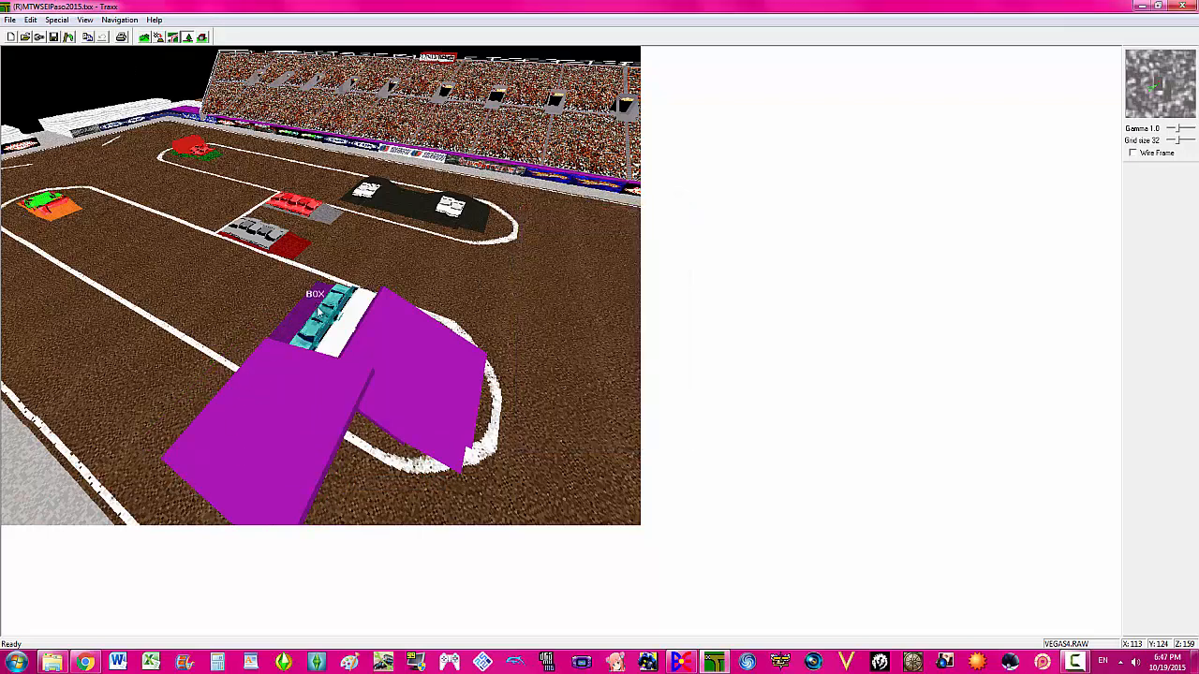
{"action": "left_click_drag", "start_coordinate": [317, 324], "coordinate": [314, 325]}
- Examine how the rotated box fits the ramp, teal cars and bus from the side, above and the front
{"action": "key", "text": "Up"}
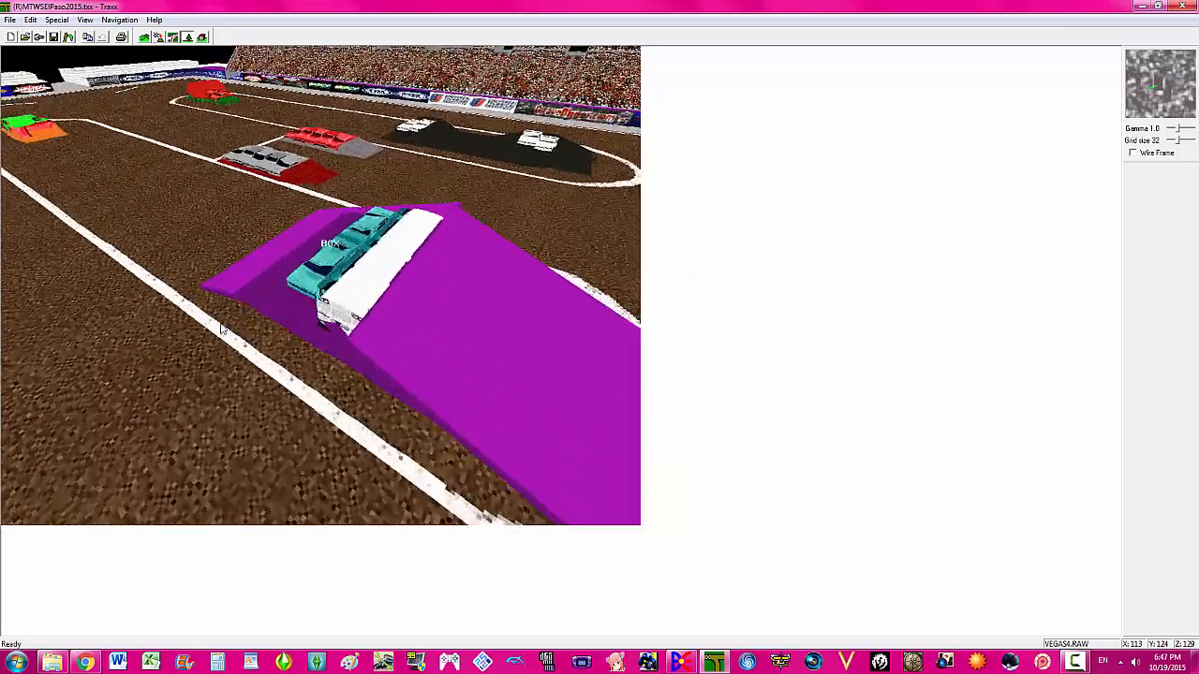
{"action": "key", "text": "Right"}
{"action": "key", "text": "Down"}
{"action": "key", "text": "Down"}
{"action": "key", "text": "Right"}
{"action": "key", "text": "Right"}
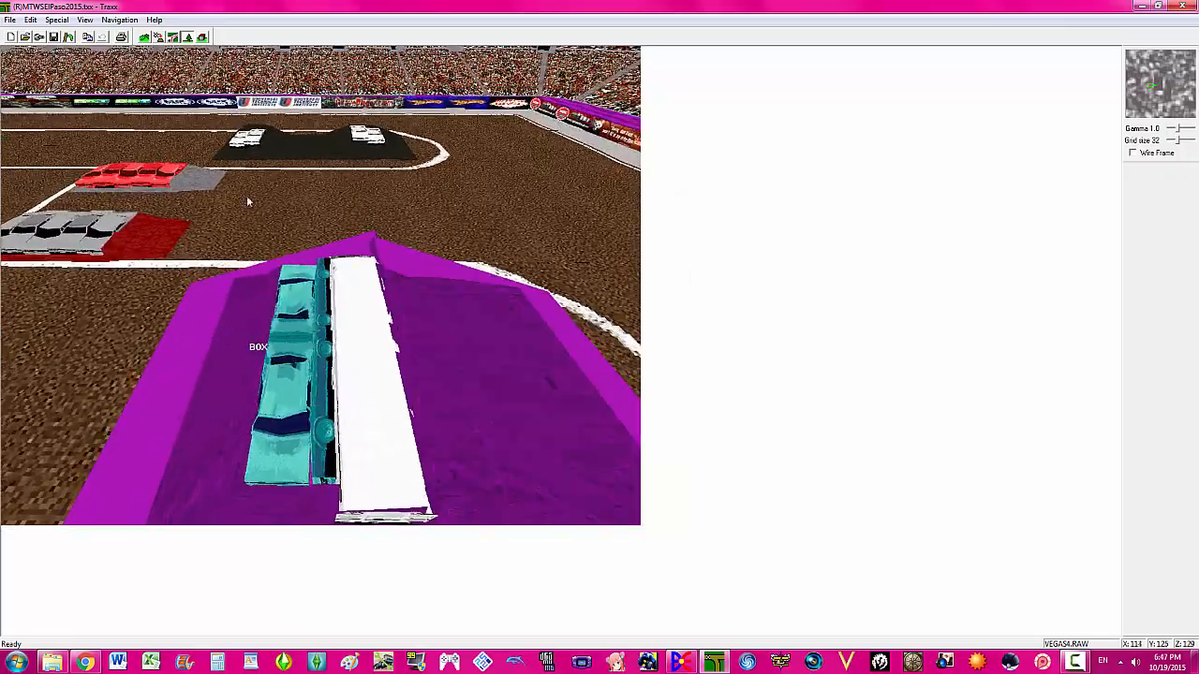
{"action": "key", "text": "Left"}
{"action": "key", "text": "Left"}
{"action": "key", "text": "Left"}
{"action": "key", "text": "Left"}
{"action": "key", "text": "Left"}
{"action": "key", "text": "Left"}
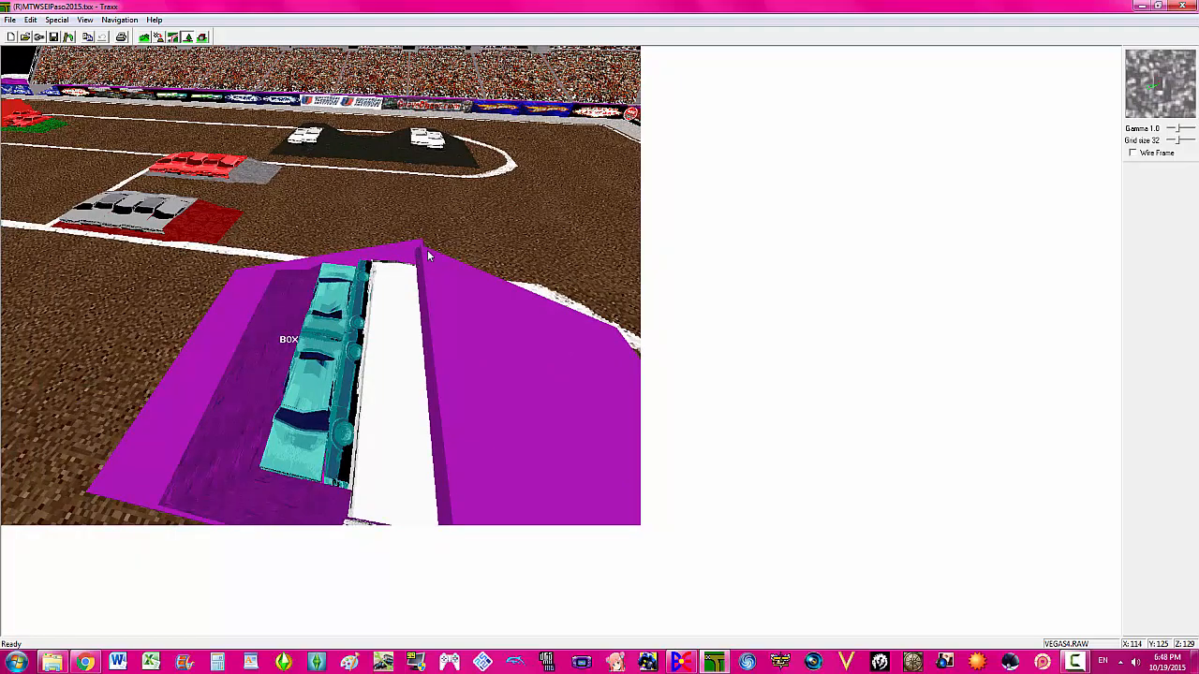
{"action": "key", "text": "Page_Down"}
{"action": "key", "text": "Page_Down"}
{"action": "key", "text": "Page_Down"}
{"action": "key", "text": "Page_Down"}
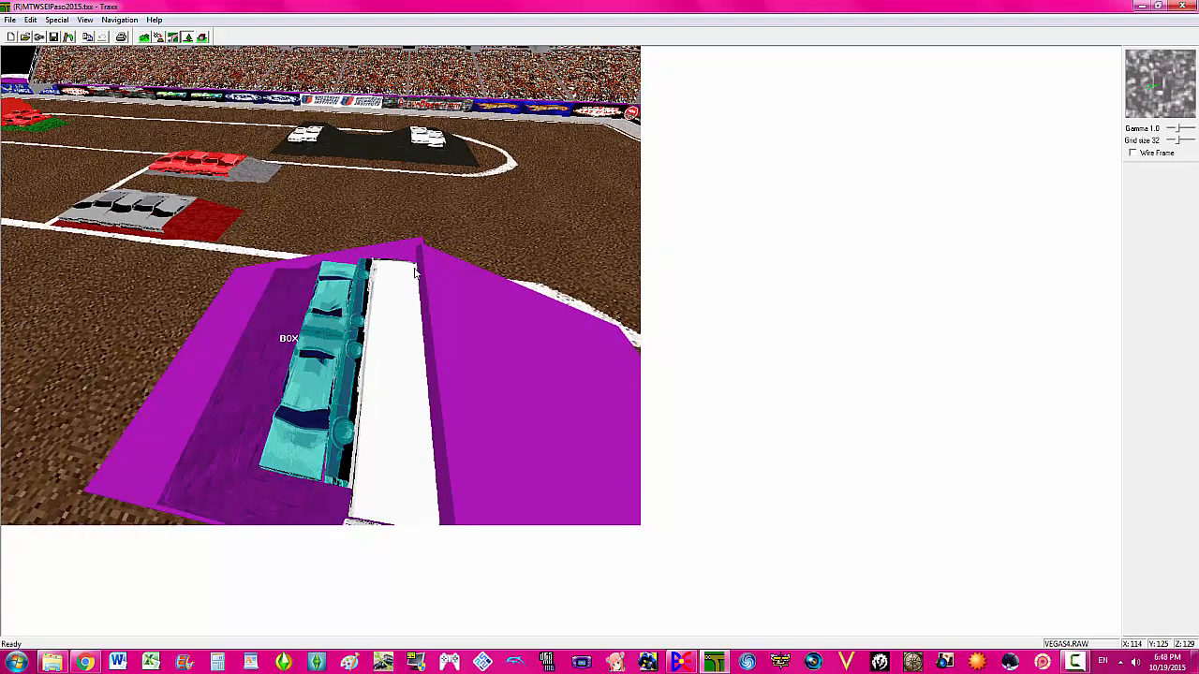
{"action": "key", "text": "Down"}
{"action": "key", "text": "Down"}
{"action": "key", "text": "Down"}
{"action": "key", "text": "Down"}
{"action": "key", "text": "Up"}
{"action": "key", "text": "Up"}
{"action": "key", "text": "Up"}
{"action": "key", "text": "Up"}
{"action": "key", "text": "Up"}
{"action": "key", "text": "Up"}
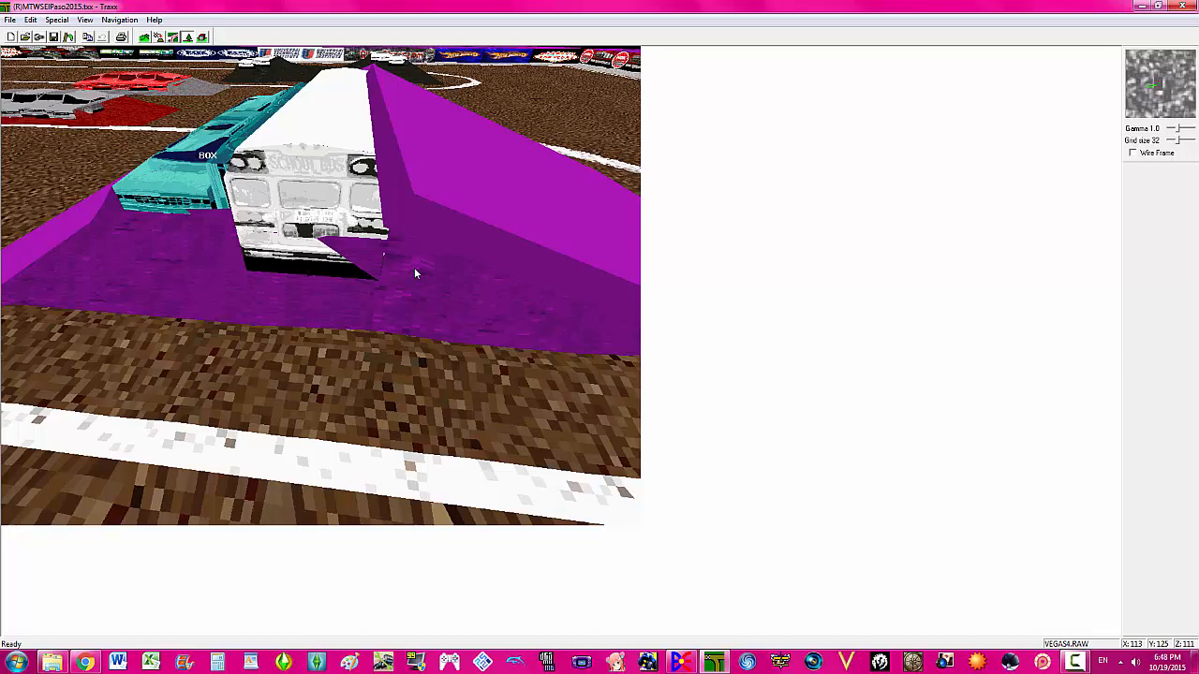
- Shift the rotated box slightly outward, away from the bus, over the ramp beside the teal cars
{"action": "key", "text": "Page_Up"}
{"action": "key", "text": "Page_Up"}
{"action": "key", "text": "Page_Up"}
{"action": "key", "text": "Page_Up"}
{"action": "key", "text": "Page_Up"}
{"action": "key", "text": "Page_Down"}
{"action": "key", "text": "Page_Down"}
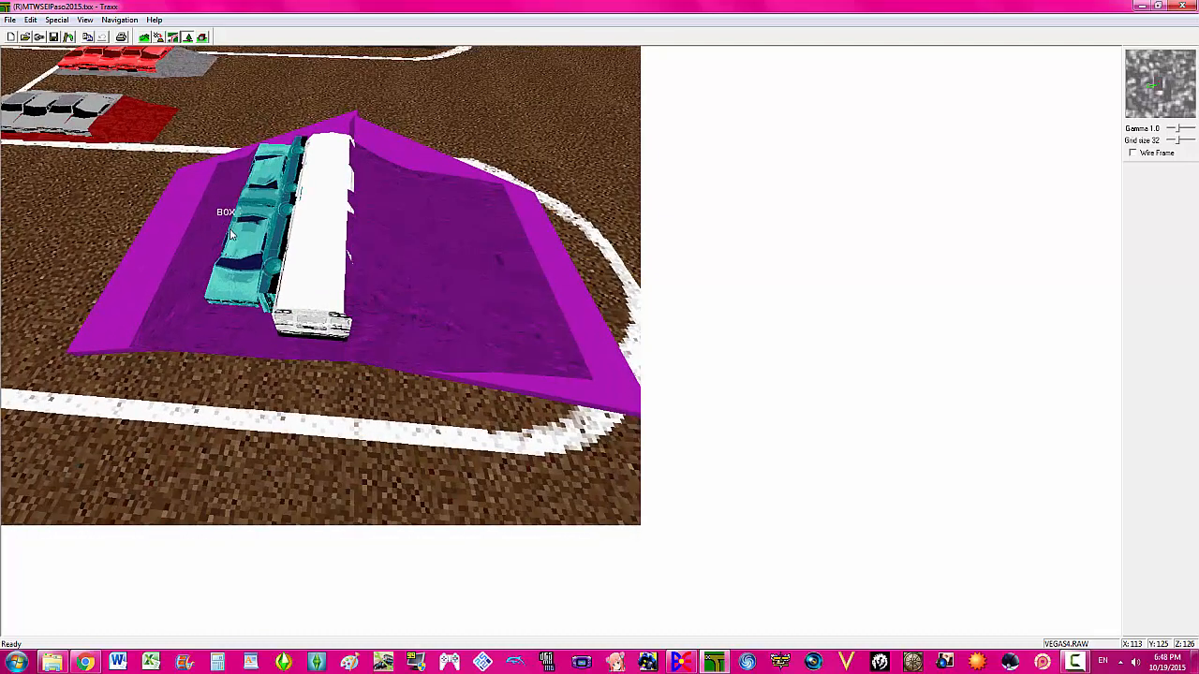
{"action": "left_click_drag", "start_coordinate": [229, 229], "coordinate": [222, 240]}
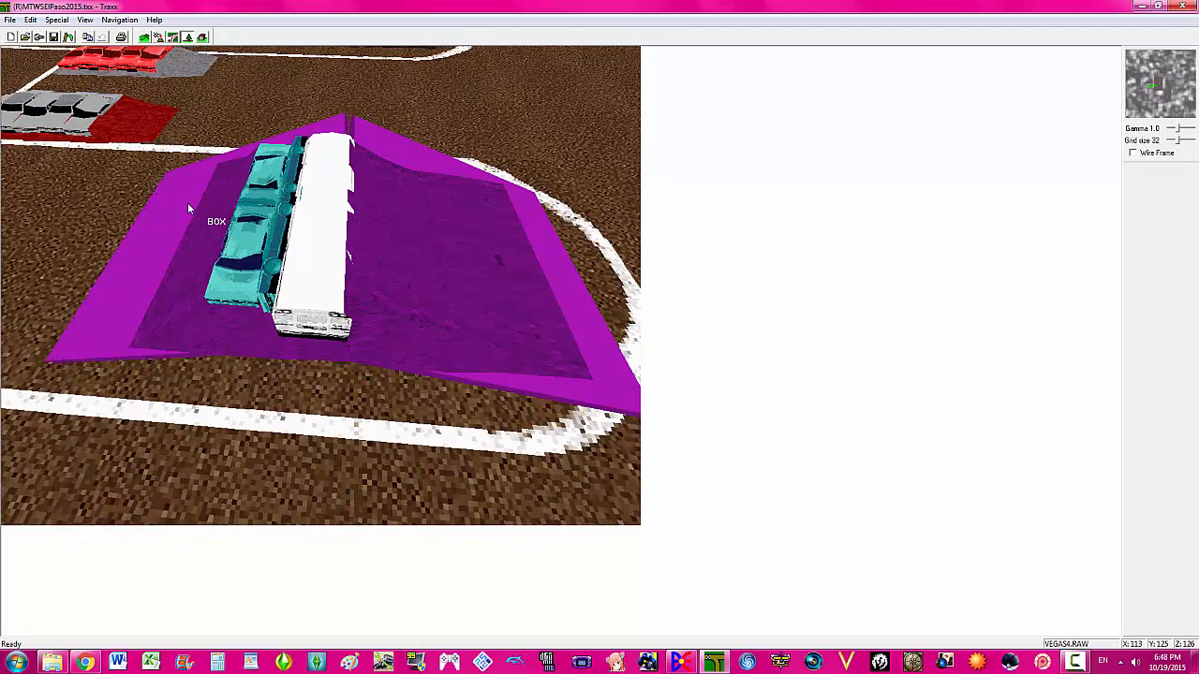
- Resize the box on the teal cars' side to 30 x 50 x 2 and move it closer to the bus
{"action": "right_click", "coordinate": [211, 222]}
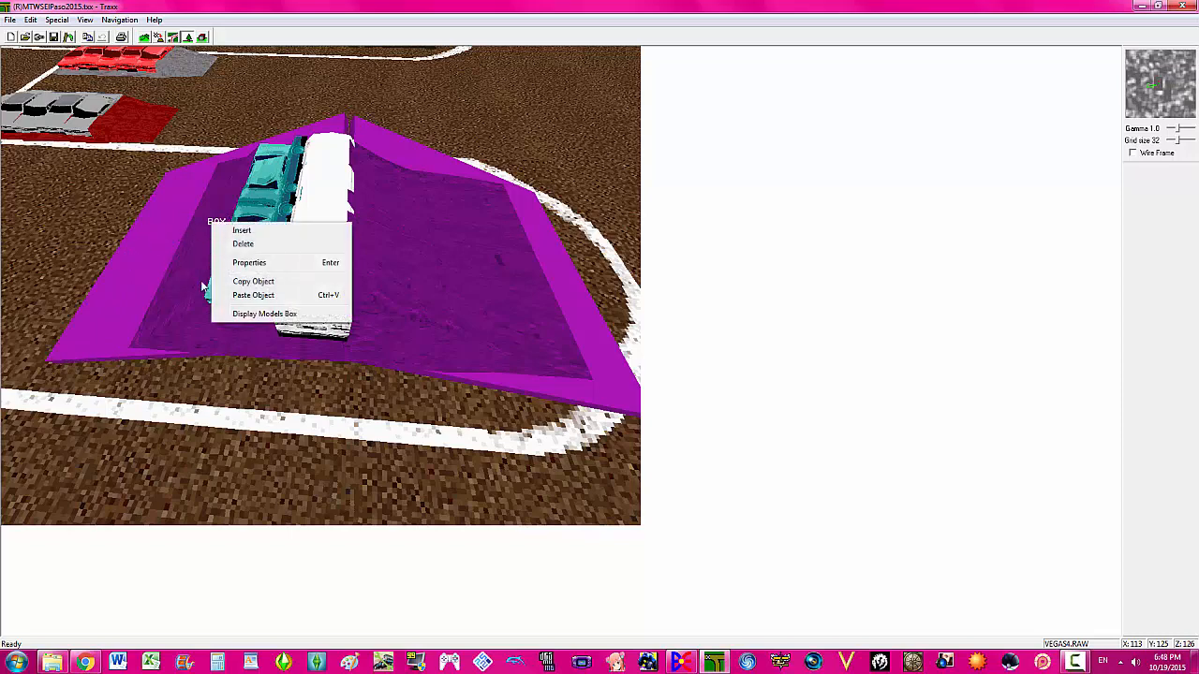
{"action": "left_click", "coordinate": [250, 262]}
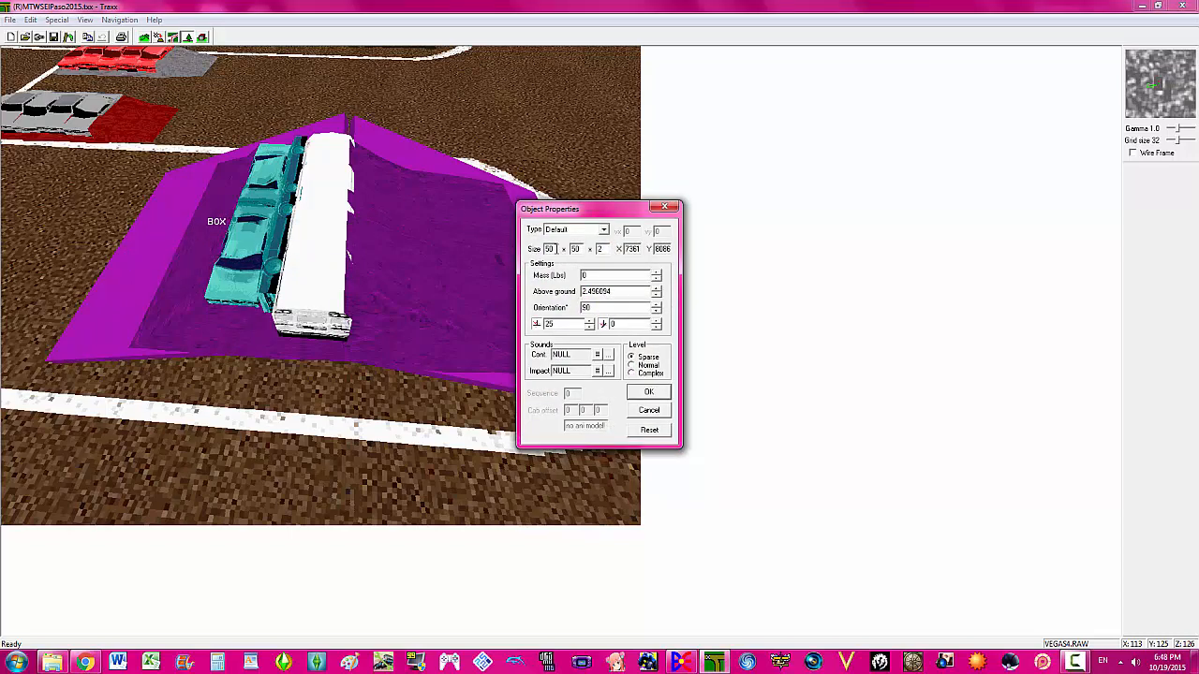
{"action": "key", "text": "BackSpace"}
{"action": "type", "text": "3"}
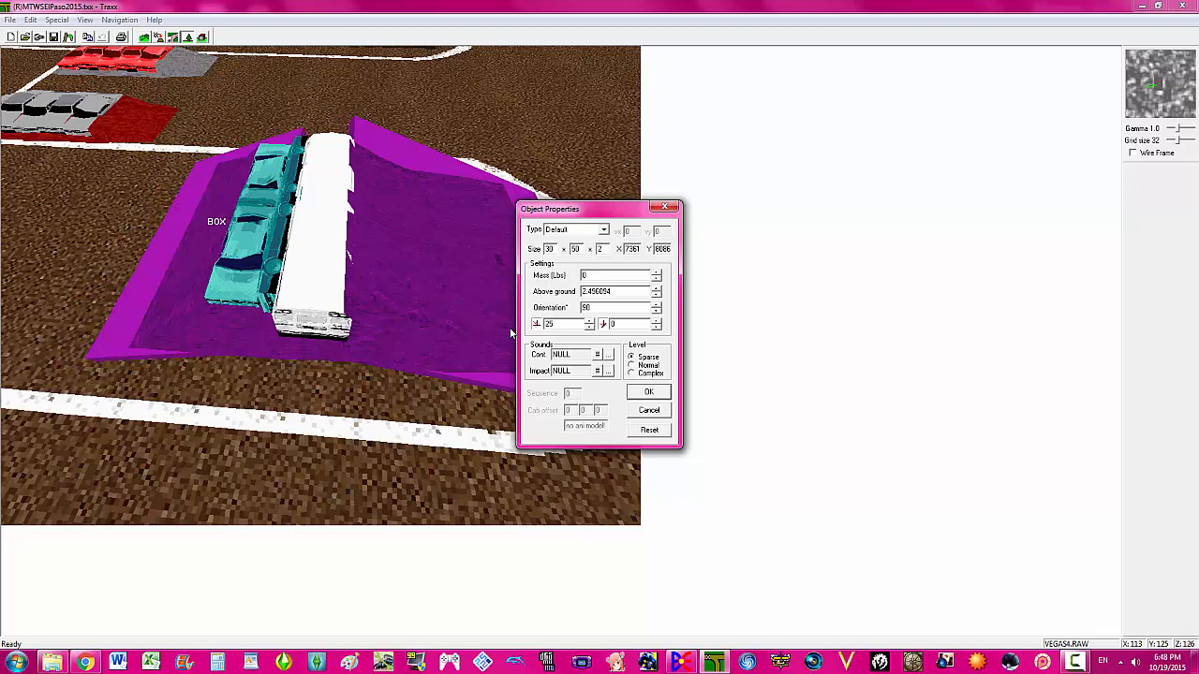
{"action": "left_click", "coordinate": [649, 393]}
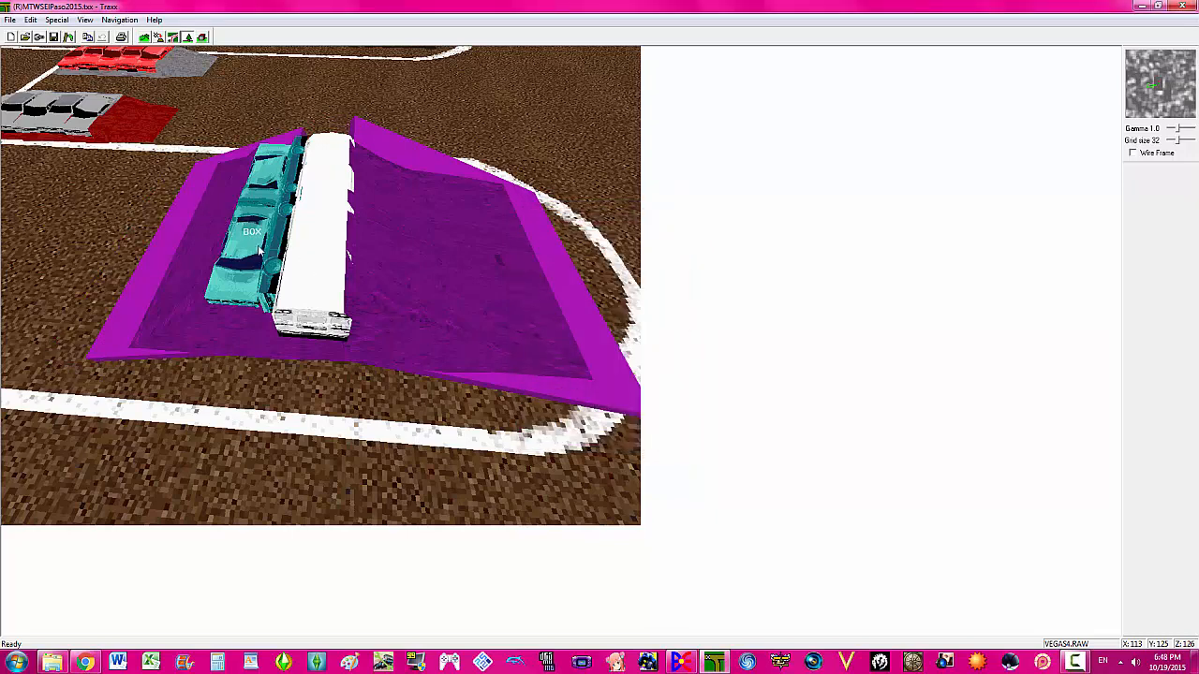
- Inspect the shortened box and the purple ramp from above, close to the bus front and around the obstacle
{"action": "key", "text": "Delete"}
{"action": "key", "text": "Page_Down"}
{"action": "key", "text": "Page_Down"}
{"action": "key", "text": "Page_Down"}
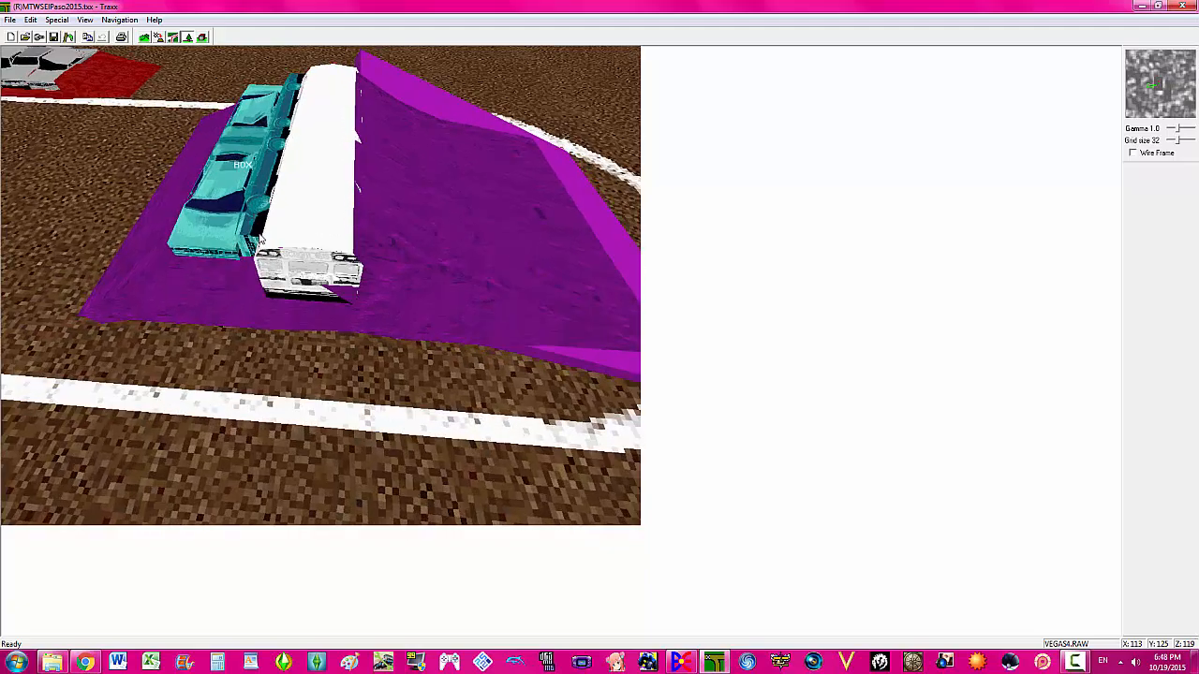
{"action": "key", "text": "Page_Up"}
{"action": "key", "text": "Page_Up"}
{"action": "key", "text": "Page_Up"}
{"action": "key", "text": "Up"}
{"action": "key", "text": "Up"}
{"action": "key", "text": "Up"}
{"action": "key", "text": "Up"}
{"action": "key", "text": "Up"}
{"action": "key", "text": "Up"}
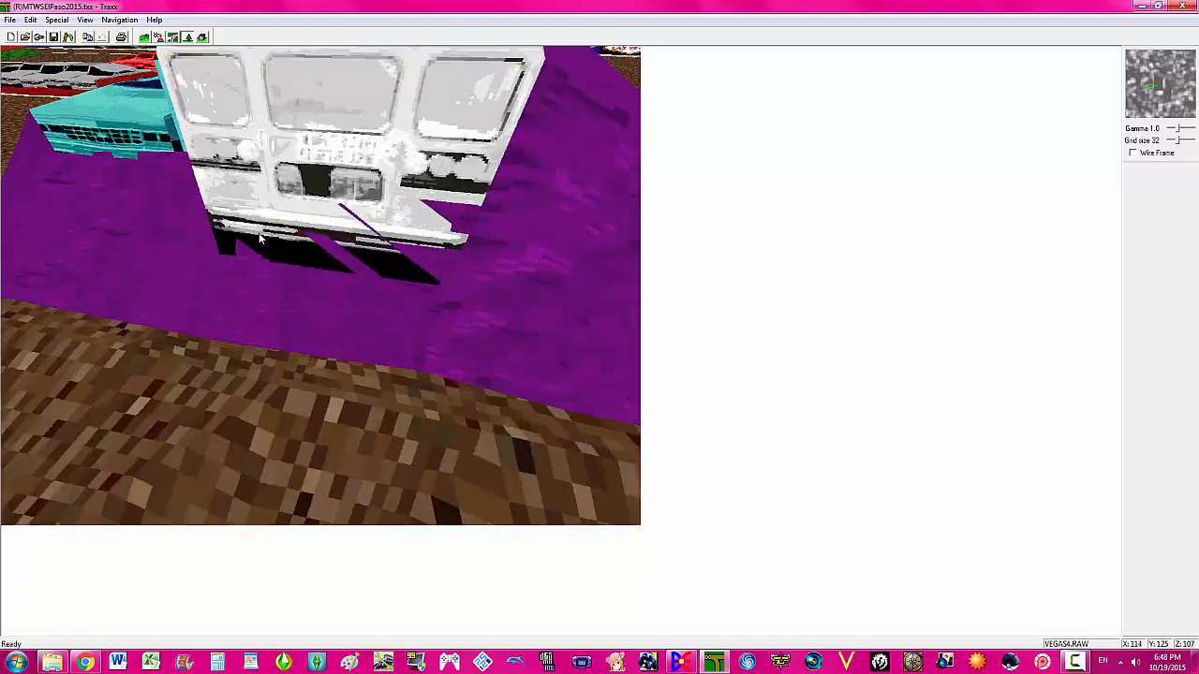
{"action": "key", "text": "Right"}
{"action": "key", "text": "Right"}
{"action": "key", "text": "Right"}
{"action": "key", "text": "Right"}
{"action": "key", "text": "Down"}
{"action": "key", "text": "Down"}
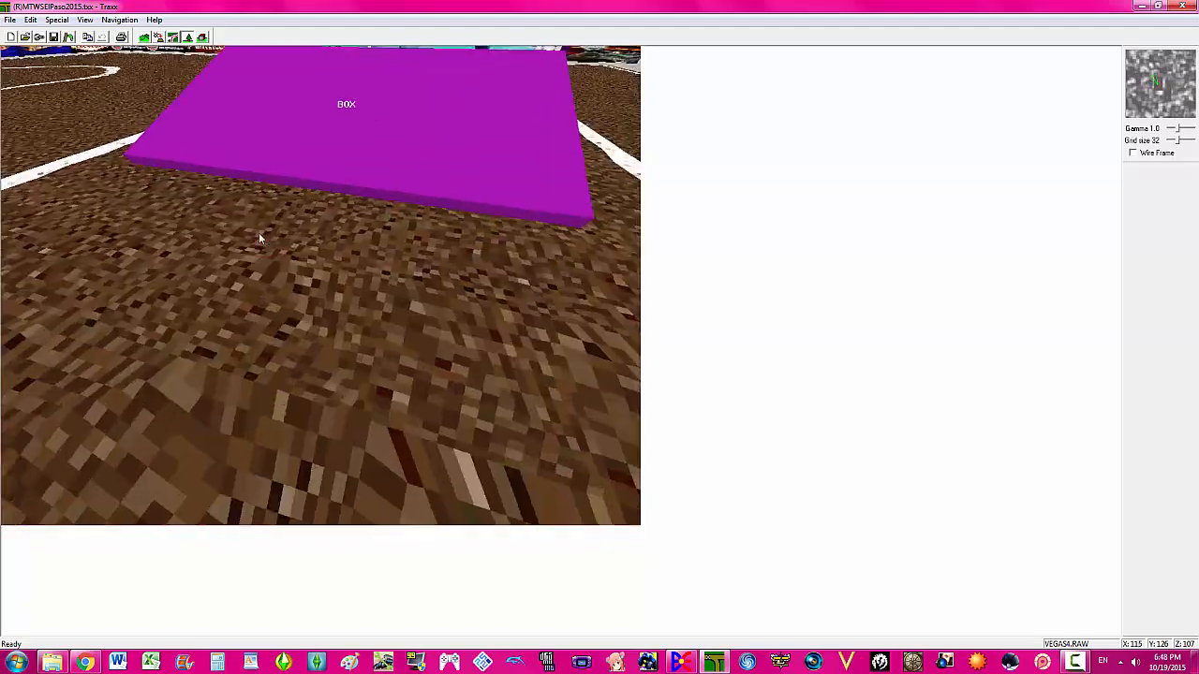
{"action": "key", "text": "Up"}
{"action": "key", "text": "Up"}
{"action": "key", "text": "Right"}
{"action": "key", "text": "Right"}
{"action": "key", "text": "Right"}
{"action": "key", "text": "Down"}
{"action": "key", "text": "Down"}
{"action": "key", "text": "Down"}
{"action": "key", "text": "Down"}
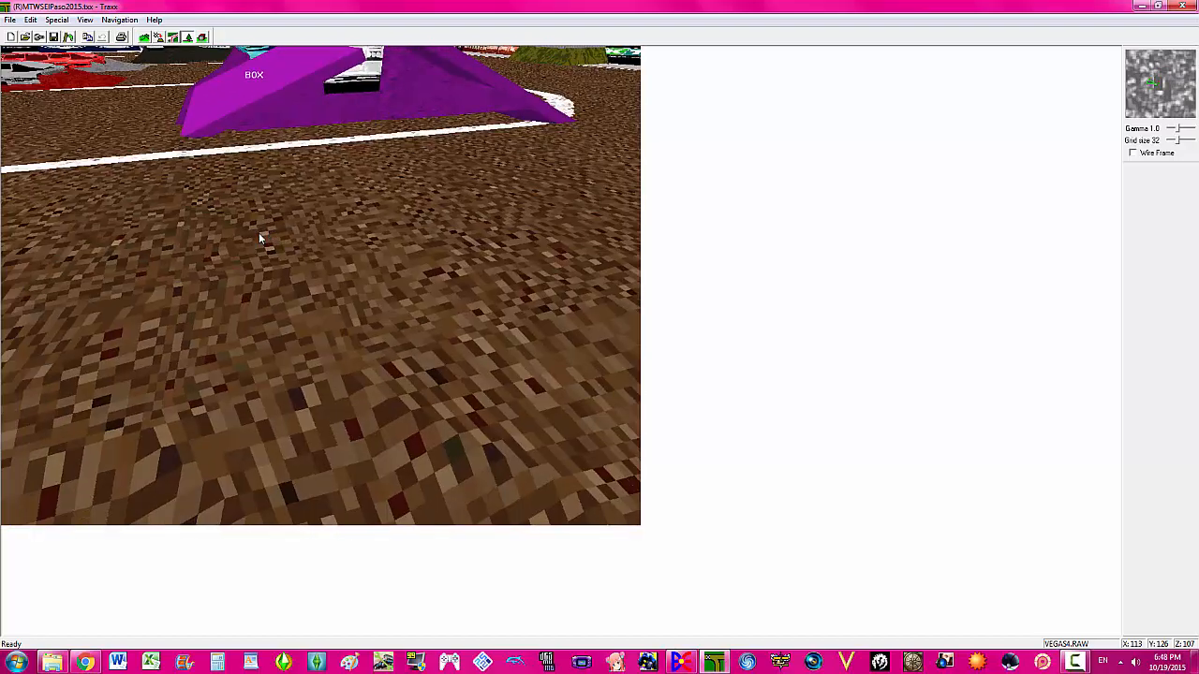
- Compare the shortened box's slope with the ramp beside the teal cars from near ground level at the bus front
{"action": "key", "text": "Page_Up"}
{"action": "key", "text": "Page_Up"}
{"action": "key", "text": "Page_Up"}
{"action": "key", "text": "Up"}
{"action": "key", "text": "Up"}
{"action": "key", "text": "Left"}
{"action": "key", "text": "Left"}
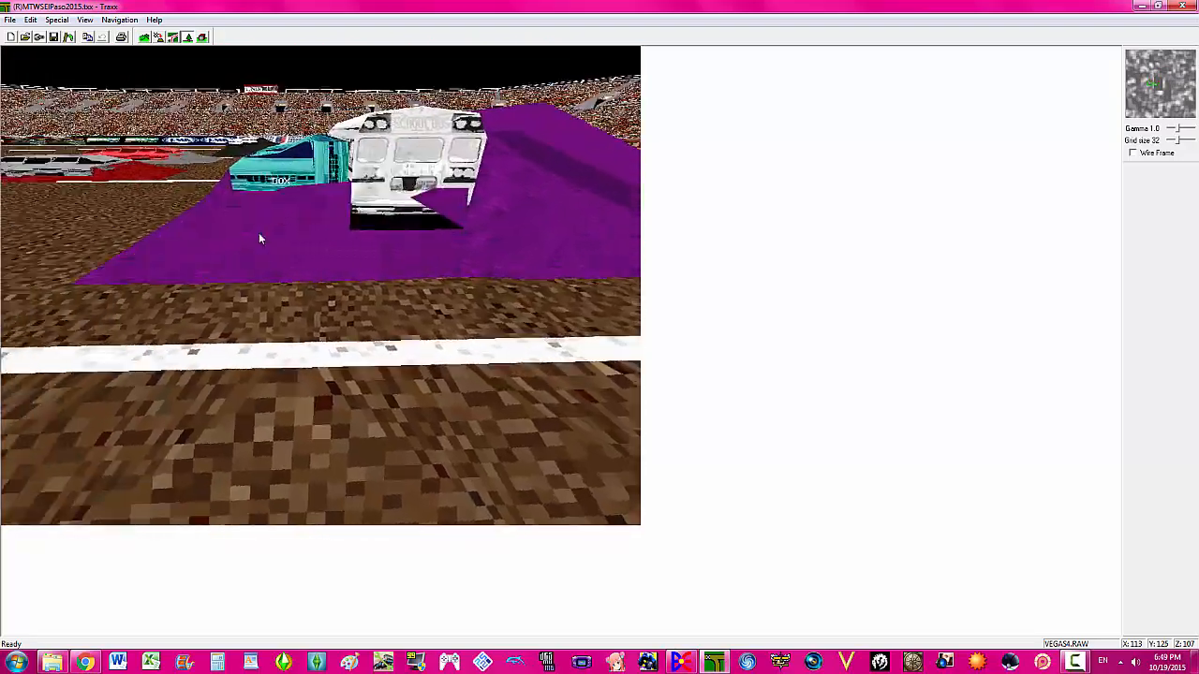
{"action": "key", "text": "Down"}
{"action": "key", "text": "Down"}
{"action": "key", "text": "Left"}
{"action": "key", "text": "Left"}
{"action": "key", "text": "Up"}
{"action": "key", "text": "Up"}
{"action": "key", "text": "Right"}
{"action": "key", "text": "Right"}
{"action": "key", "text": "Right"}
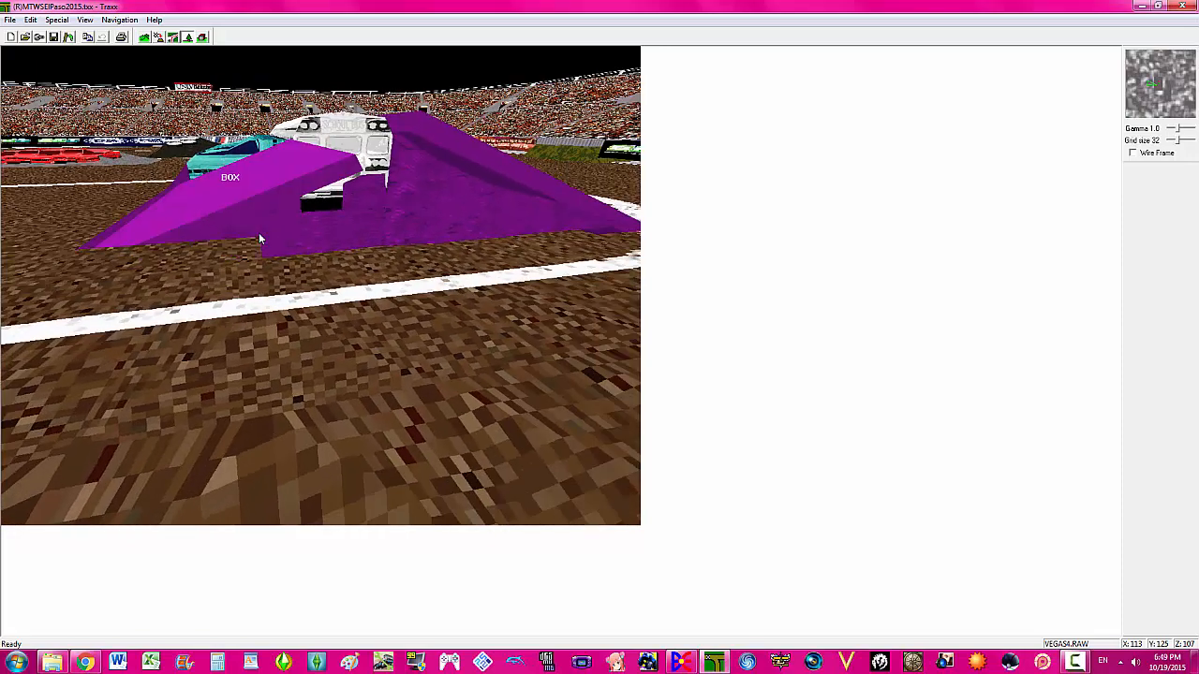
- Set the tilt of the box on the teal cars' side to 40 degrees
{"action": "right_click", "coordinate": [279, 176]}
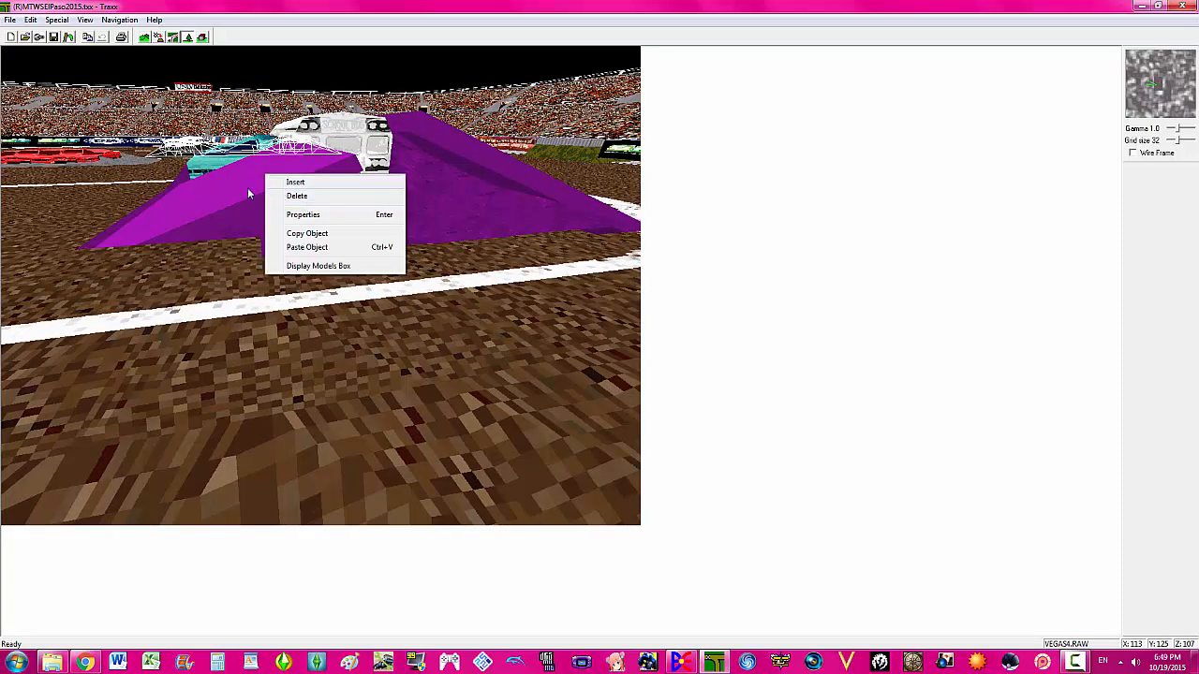
{"action": "left_click", "coordinate": [231, 208]}
{"action": "right_click", "coordinate": [232, 208]}
{"action": "left_click", "coordinate": [272, 250]}
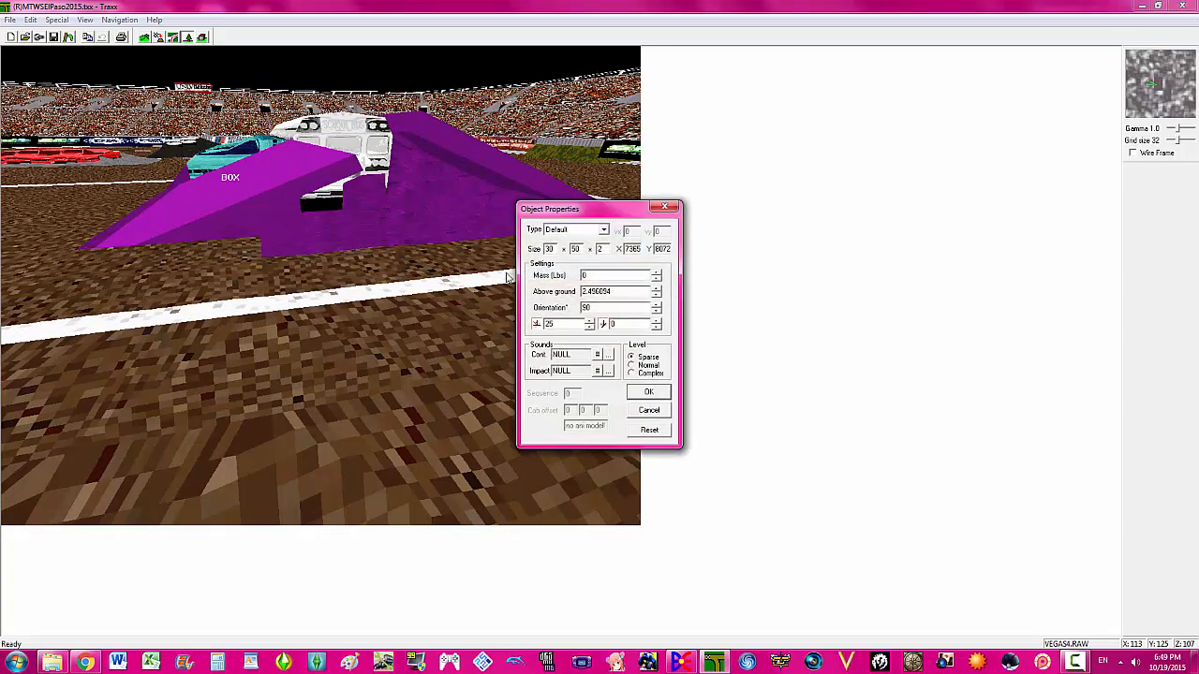
{"action": "type", "text": "40"}
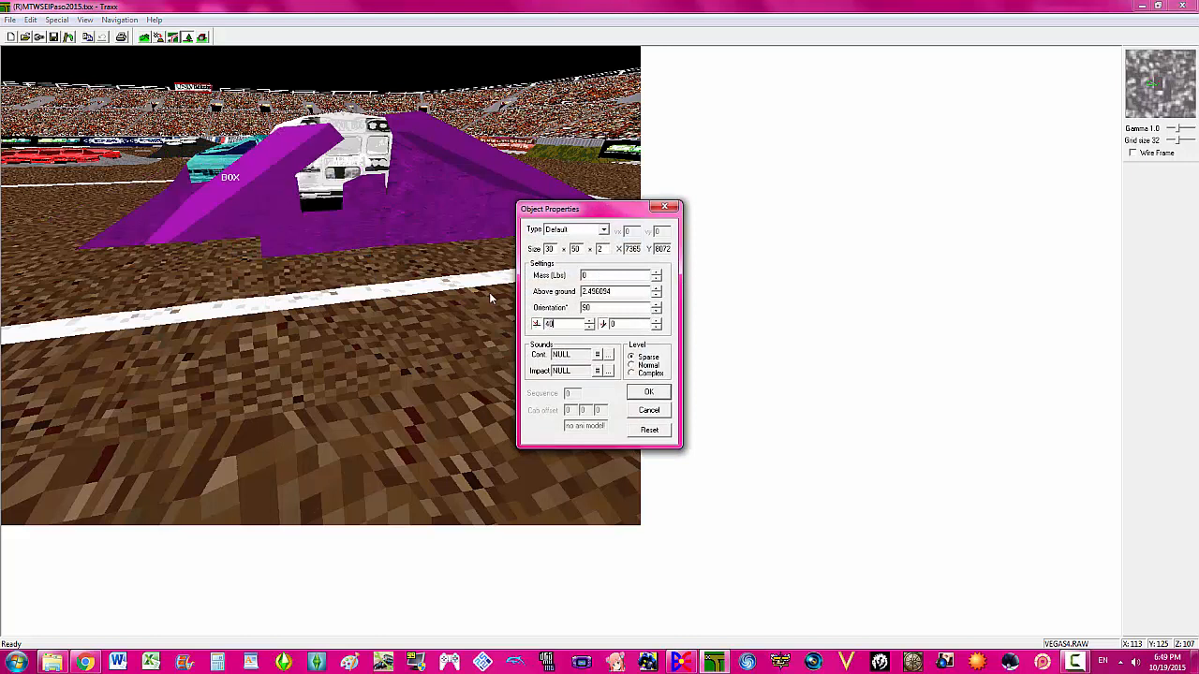
- Raise the box to about 5.1 above ground, resize it to 20 x 50 x 2 and apply the properties
{"action": "left_click", "coordinate": [657, 288]}
{"action": "left_click", "coordinate": [656, 289]}
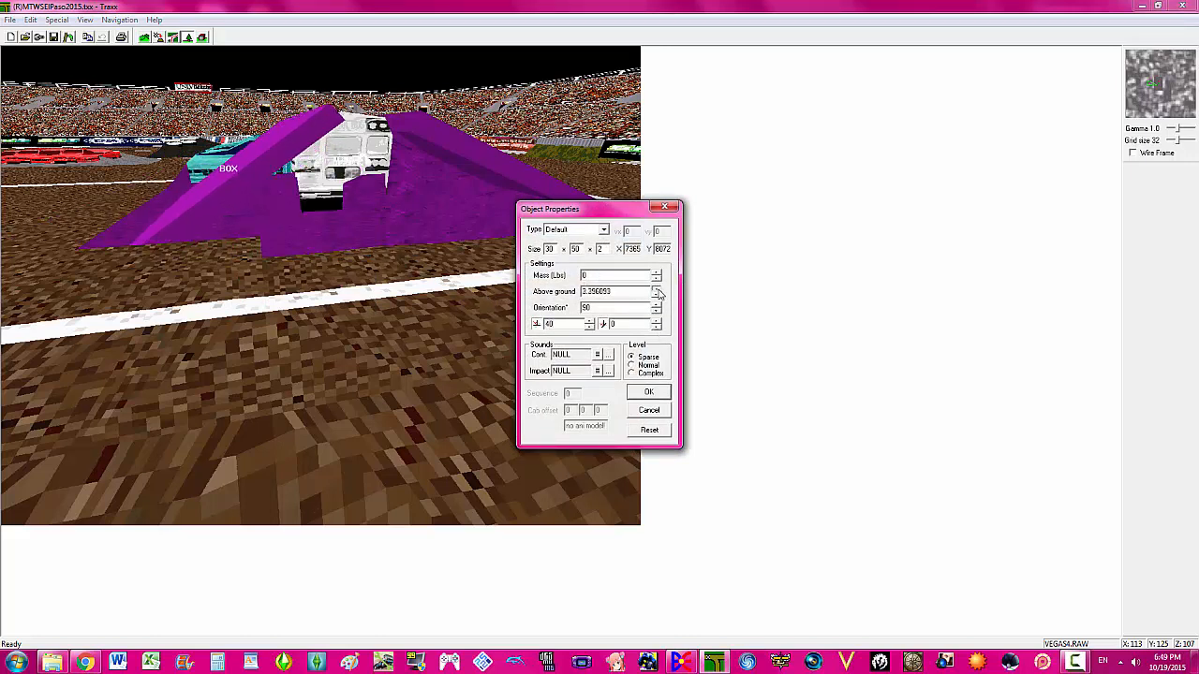
{"action": "left_click", "coordinate": [656, 289]}
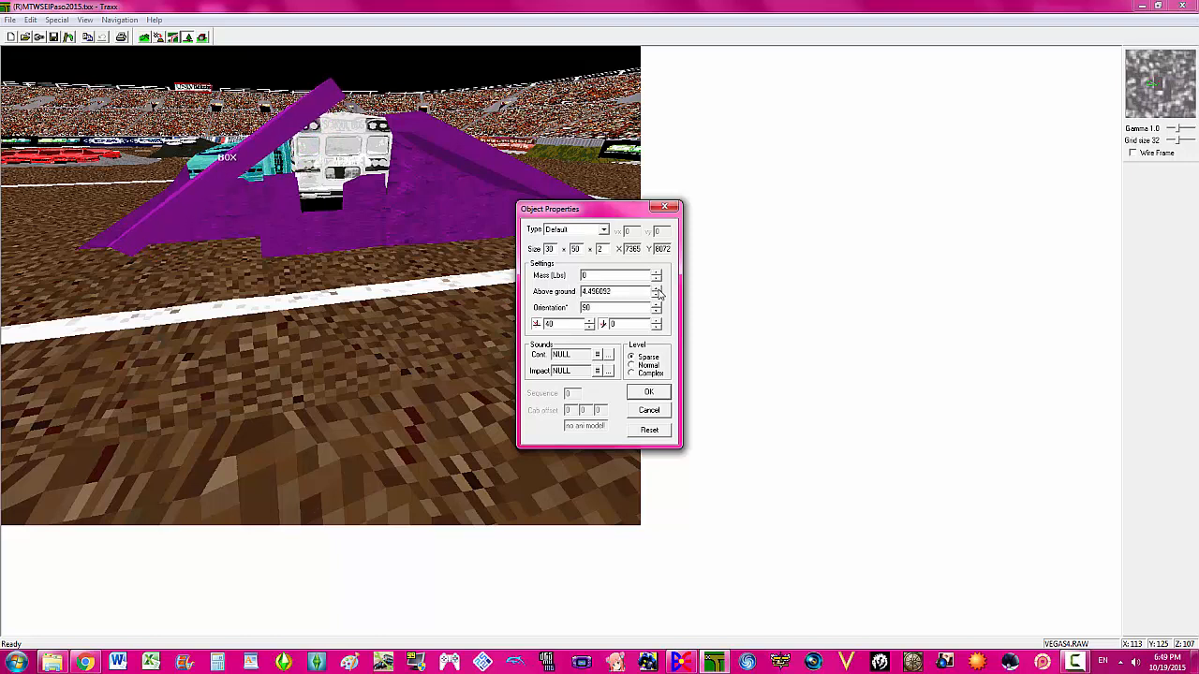
{"action": "left_click", "coordinate": [657, 289]}
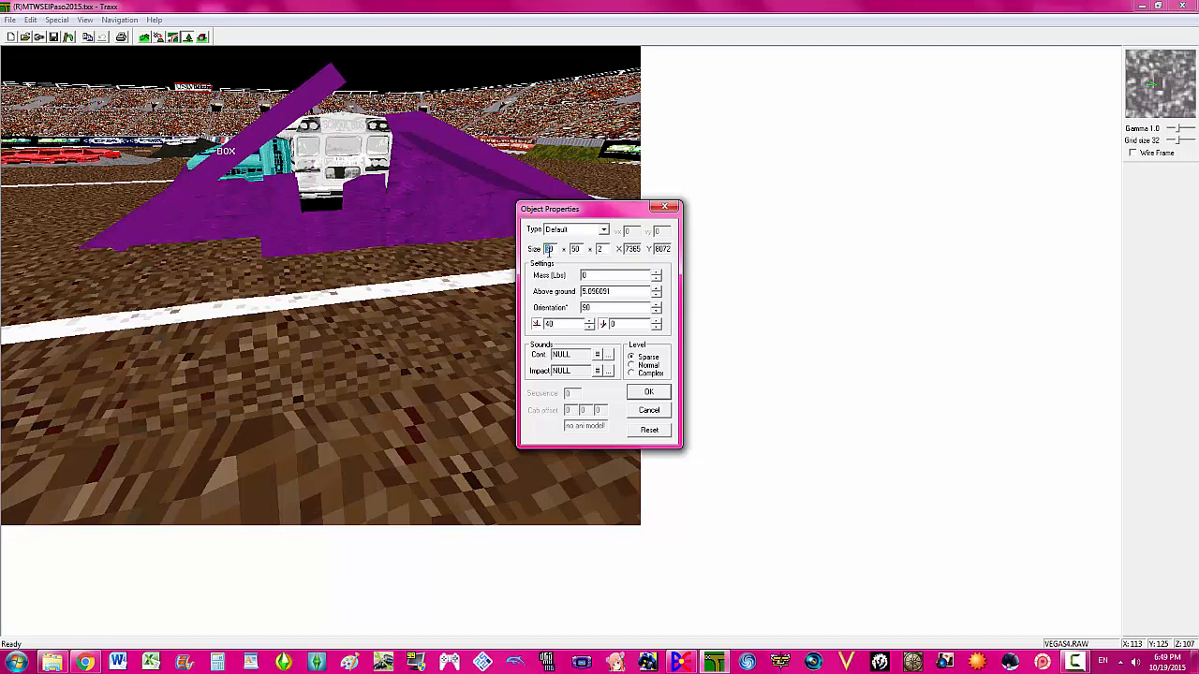
{"action": "type", "text": "20"}
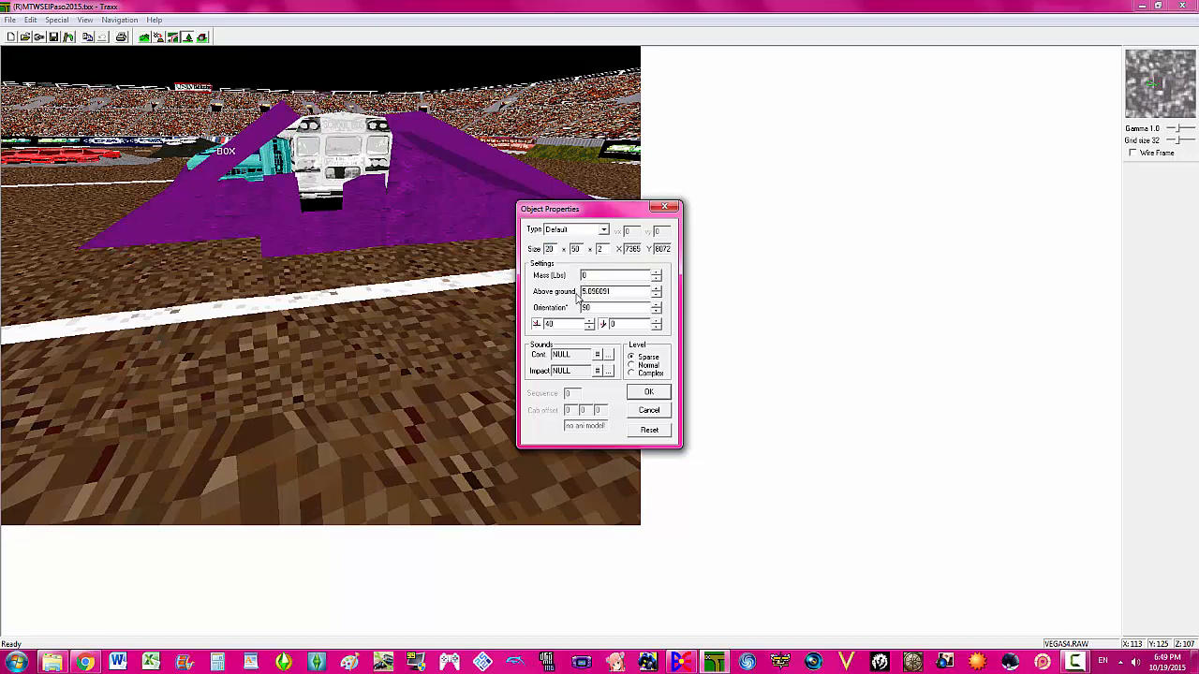
{"action": "left_click", "coordinate": [646, 393]}
- Check the steeper box's height and slope against the ramp, teal cars and bus from several angles
{"action": "key", "text": "Right"}
{"action": "key", "text": "Right"}
{"action": "key", "text": "Right"}
{"action": "key", "text": "Up"}
{"action": "key", "text": "Up"}
{"action": "key", "text": "Down"}
{"action": "key", "text": "Down"}
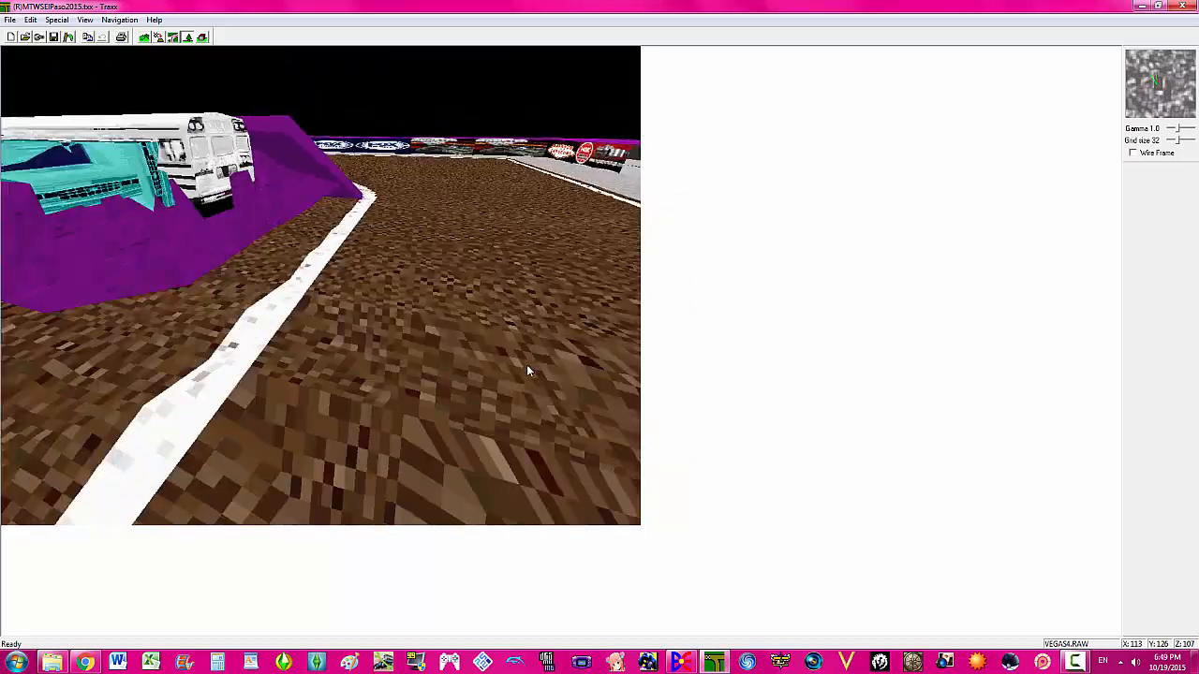
{"action": "key", "text": "Left"}
{"action": "key", "text": "Left"}
{"action": "key", "text": "Left"}
{"action": "key", "text": "Left"}
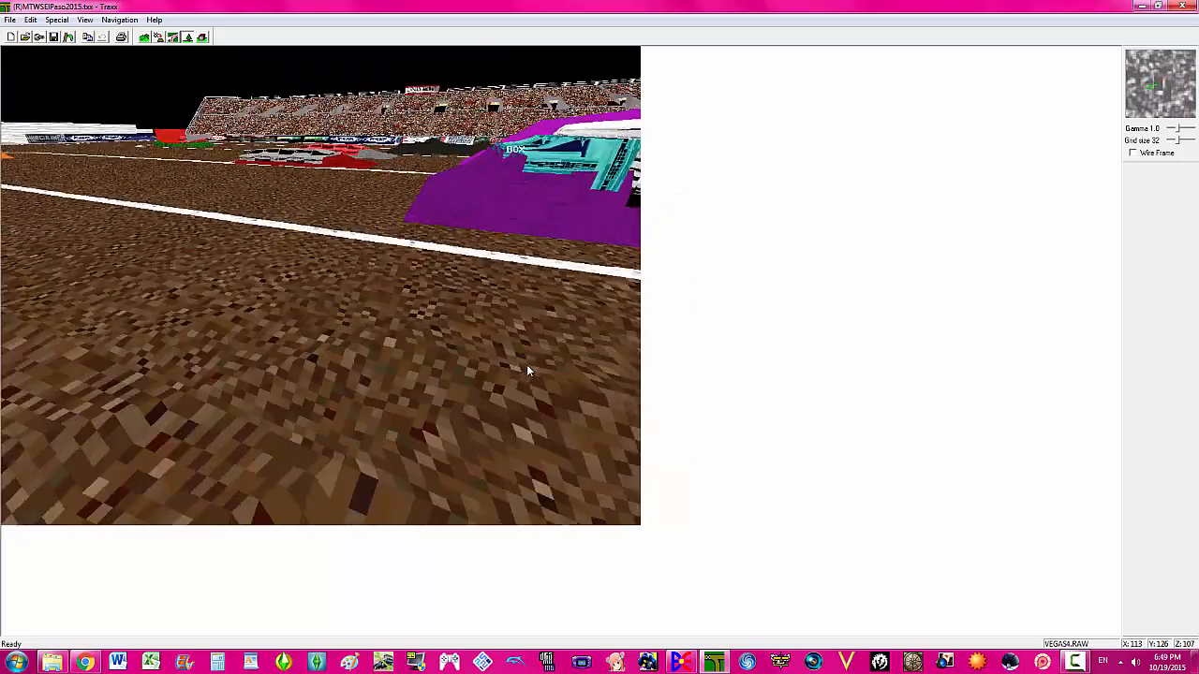
{"action": "key", "text": "Right"}
{"action": "key", "text": "Right"}
{"action": "key", "text": "Down"}
{"action": "key", "text": "Down"}
{"action": "key", "text": "Up"}
{"action": "key", "text": "Up"}
{"action": "key", "text": "Up"}
{"action": "key", "text": "Down"}
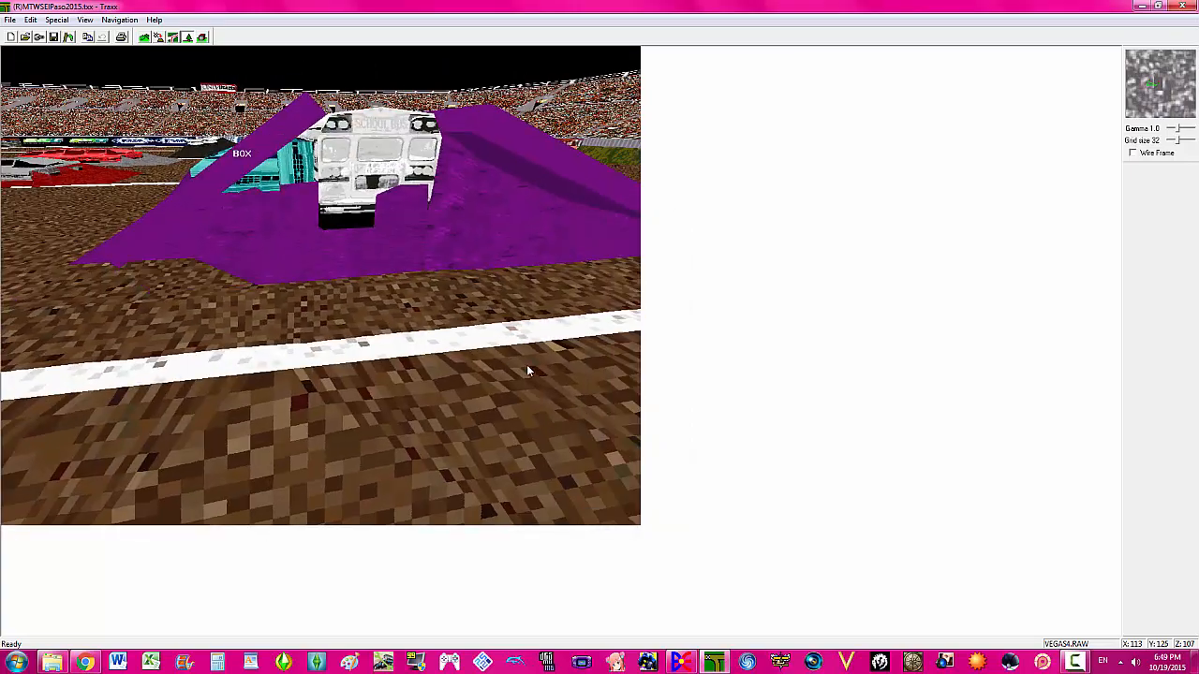
{"action": "key", "text": "Page_Up"}
{"action": "key", "text": "Page_Down"}
{"action": "key", "text": "Page_Down"}
{"action": "key", "text": "Page_Up"}
{"action": "key", "text": "Page_Up"}
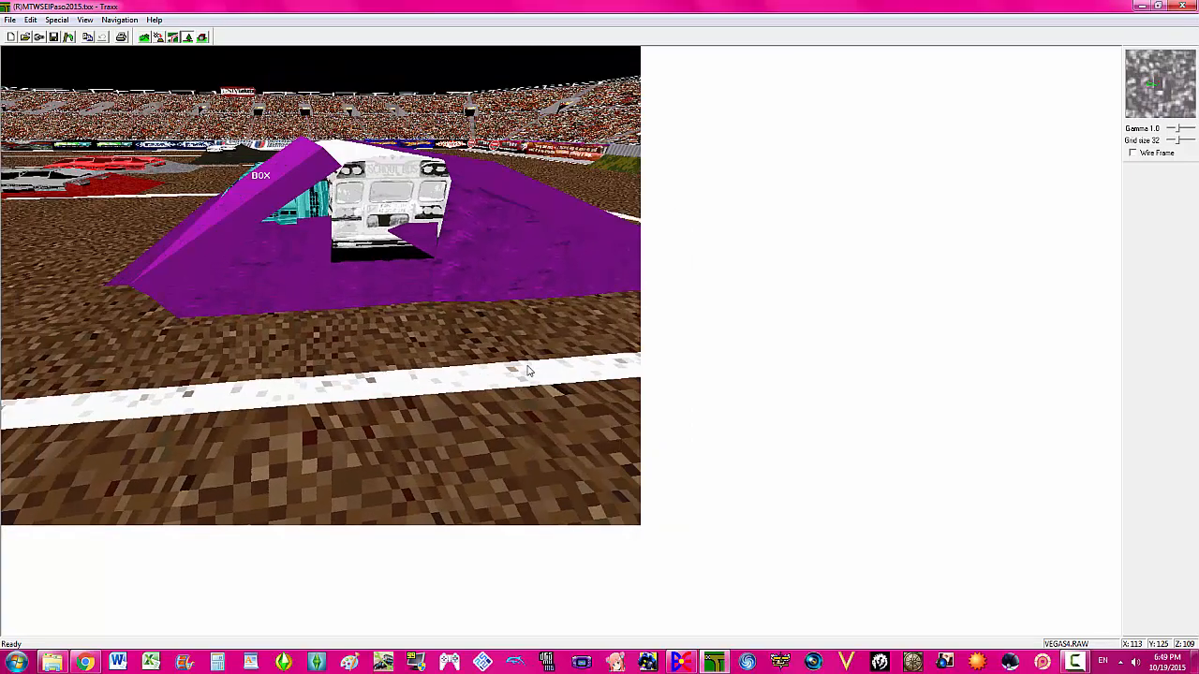
- Lower the steeper box to about 4.1 above ground and apply the properties
{"action": "right_click", "coordinate": [249, 199]}
{"action": "left_click", "coordinate": [281, 236]}
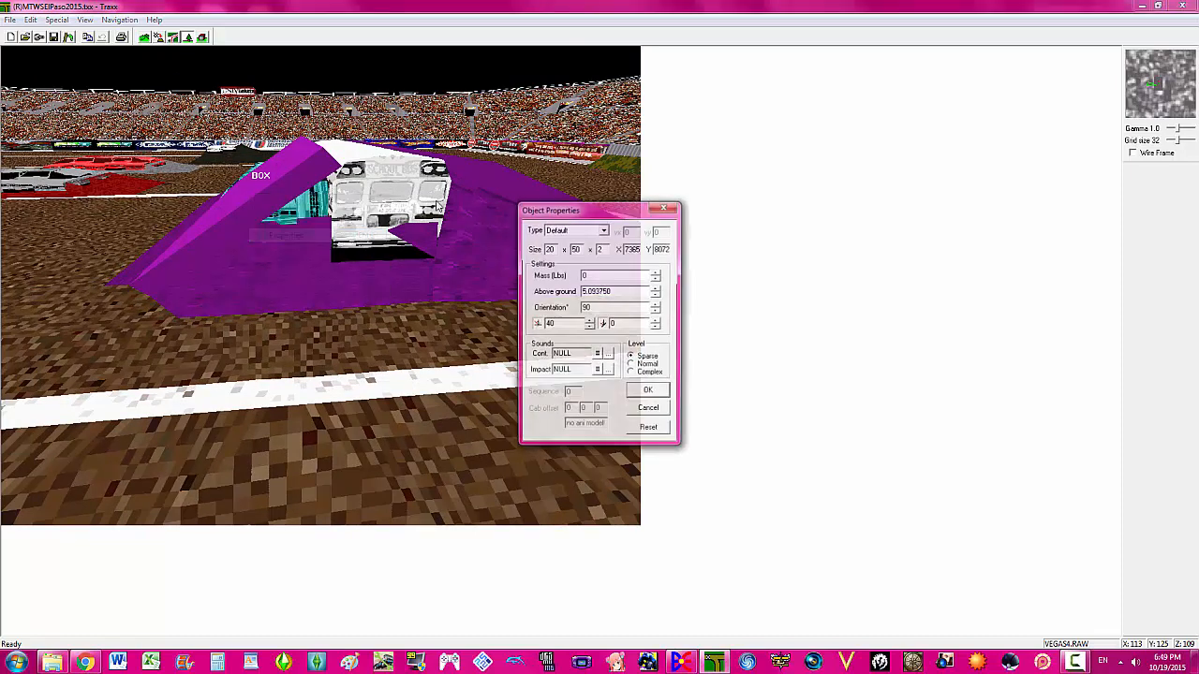
{"action": "left_click", "coordinate": [656, 295]}
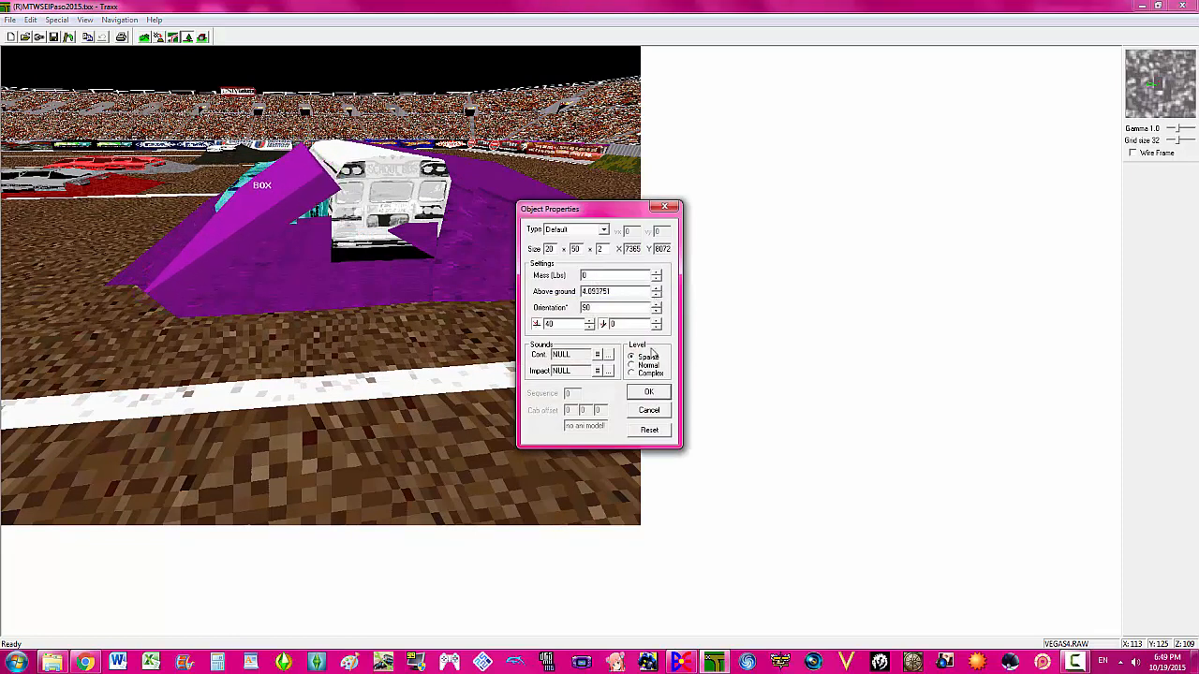
{"action": "left_click", "coordinate": [648, 392]}
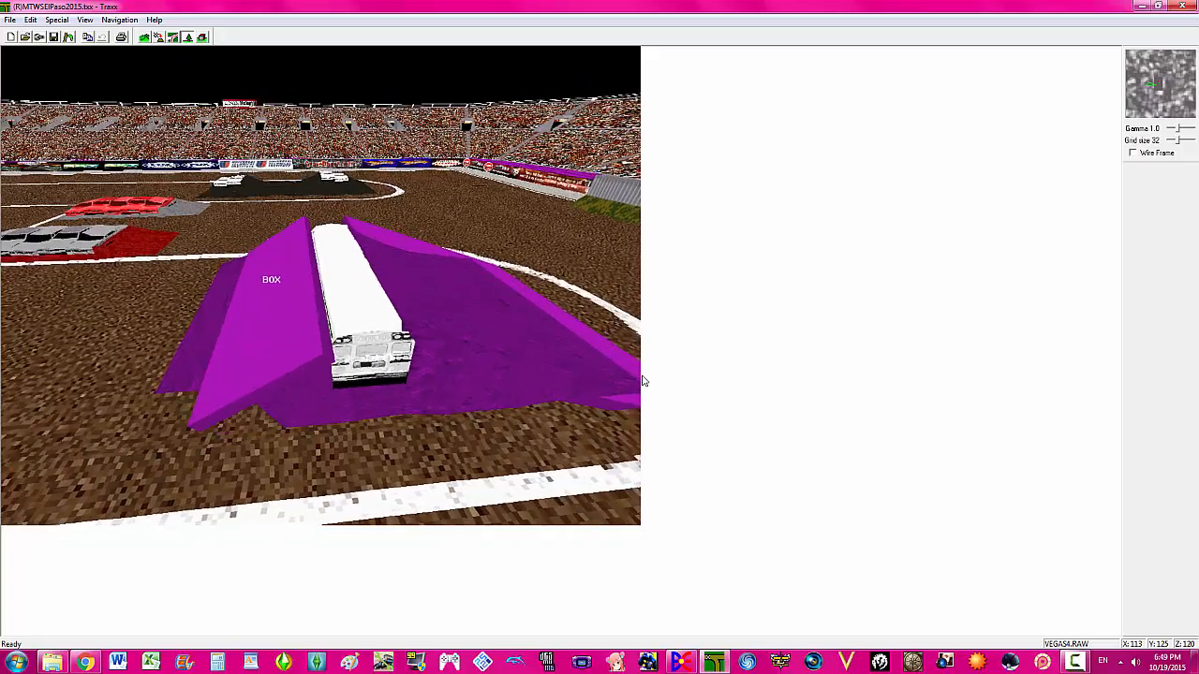
{"action": "key", "text": "Page_Down"}
{"action": "key", "text": "Up"}
{"action": "key", "text": "Right"}
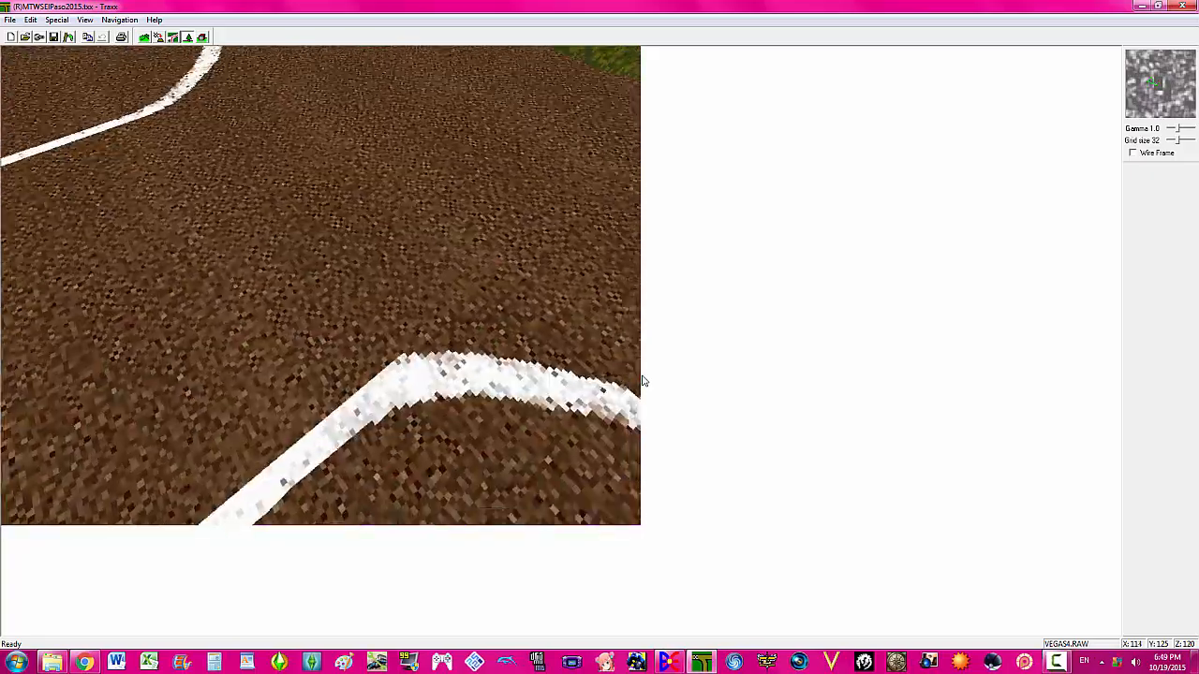
- Move the steeper box outward from the white bus, away from the teal cars
{"action": "key", "text": "Down"}
{"action": "key", "text": "Right"}
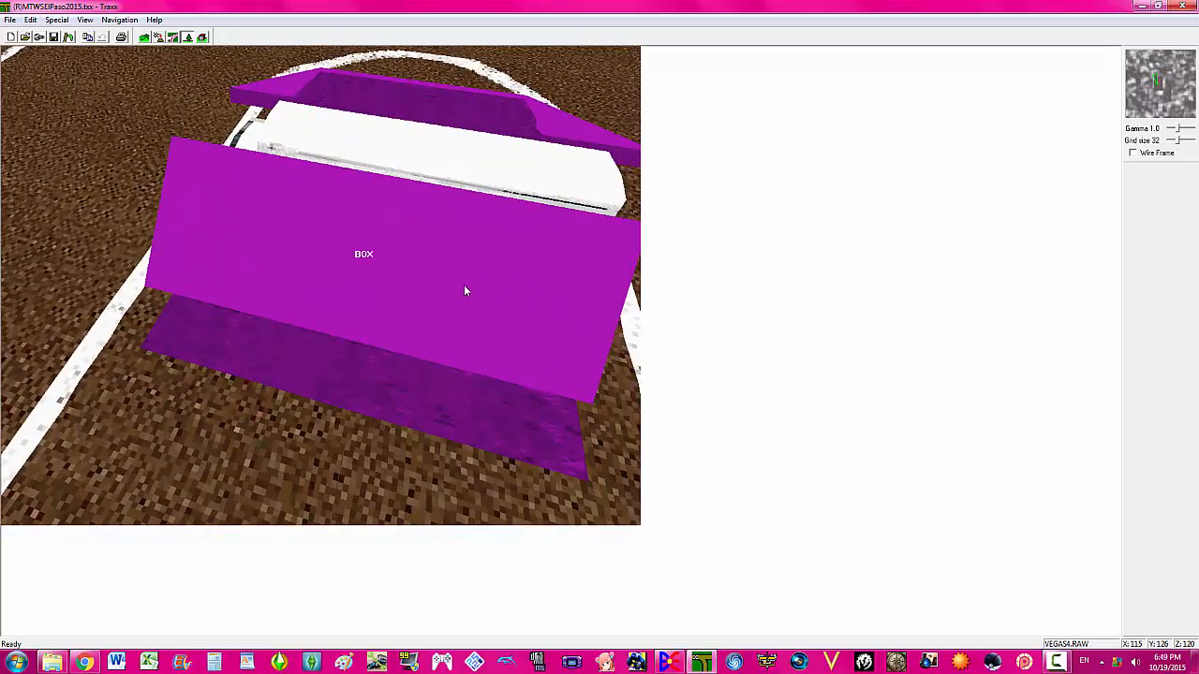
{"action": "mouse_move", "coordinate": [377, 321]}
{"action": "left_mouse_down"}
{"action": "mouse_move", "coordinate": [354, 341]}
{"action": "mouse_move", "coordinate": [364, 337]}
{"action": "left_mouse_up"}
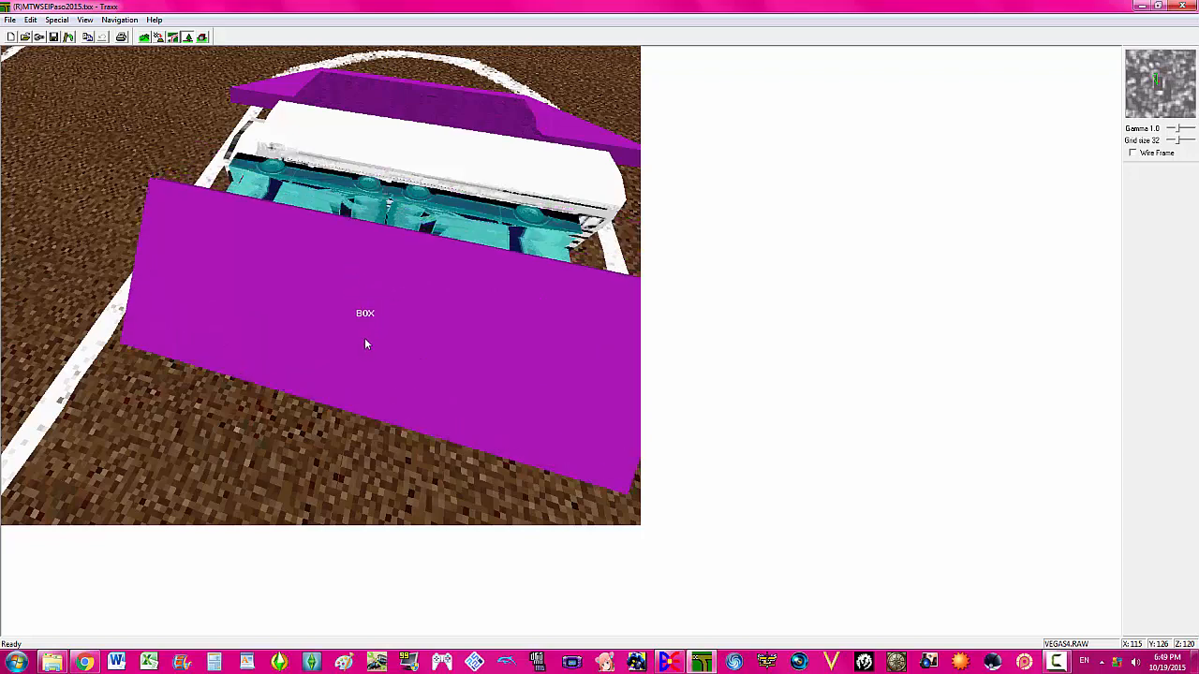
- Set the steeper box's first size value to 30 and its tilt to 35 degrees, and apply the properties
{"action": "right_click", "coordinate": [364, 337]}
{"action": "left_click", "coordinate": [412, 379]}
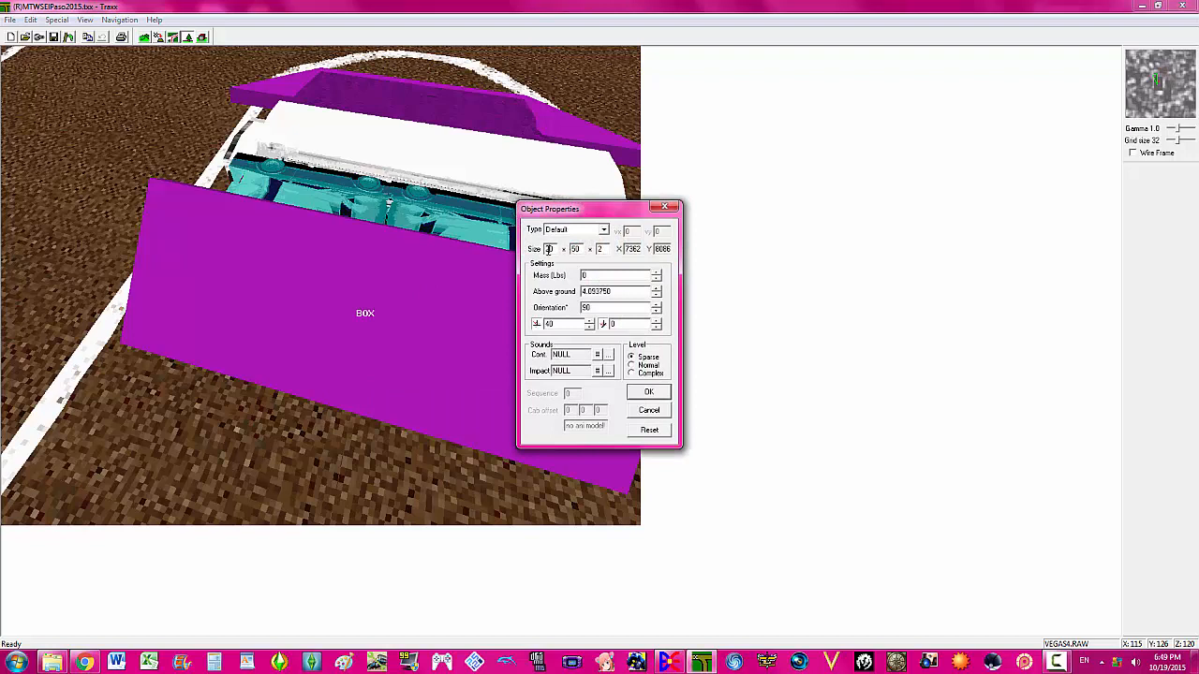
{"action": "type", "text": "30"}
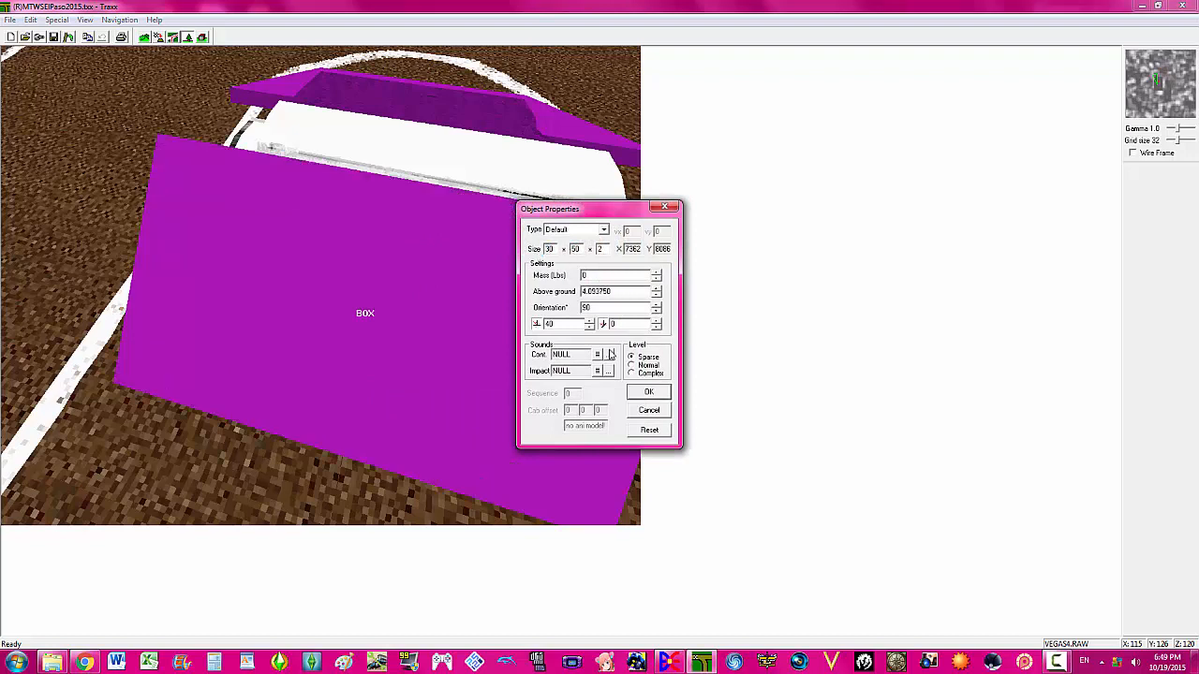
{"action": "left_click_drag", "start_coordinate": [556, 324], "coordinate": [522, 325]}
{"action": "type", "text": "35"}
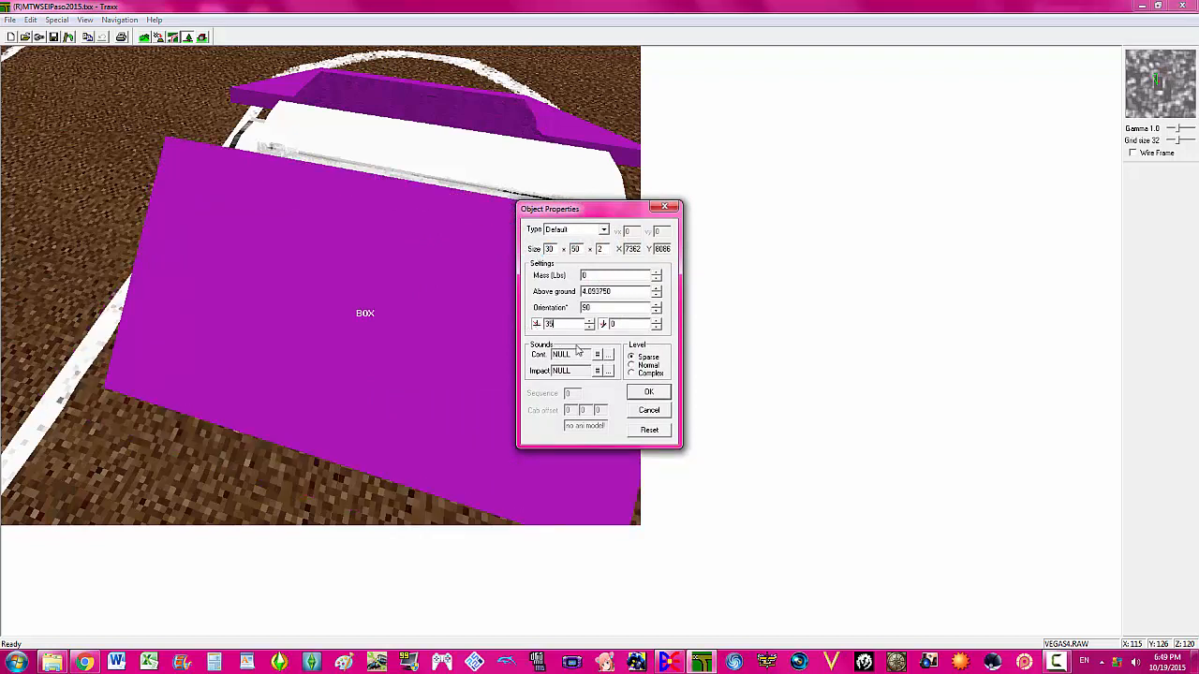
{"action": "left_click", "coordinate": [648, 392]}
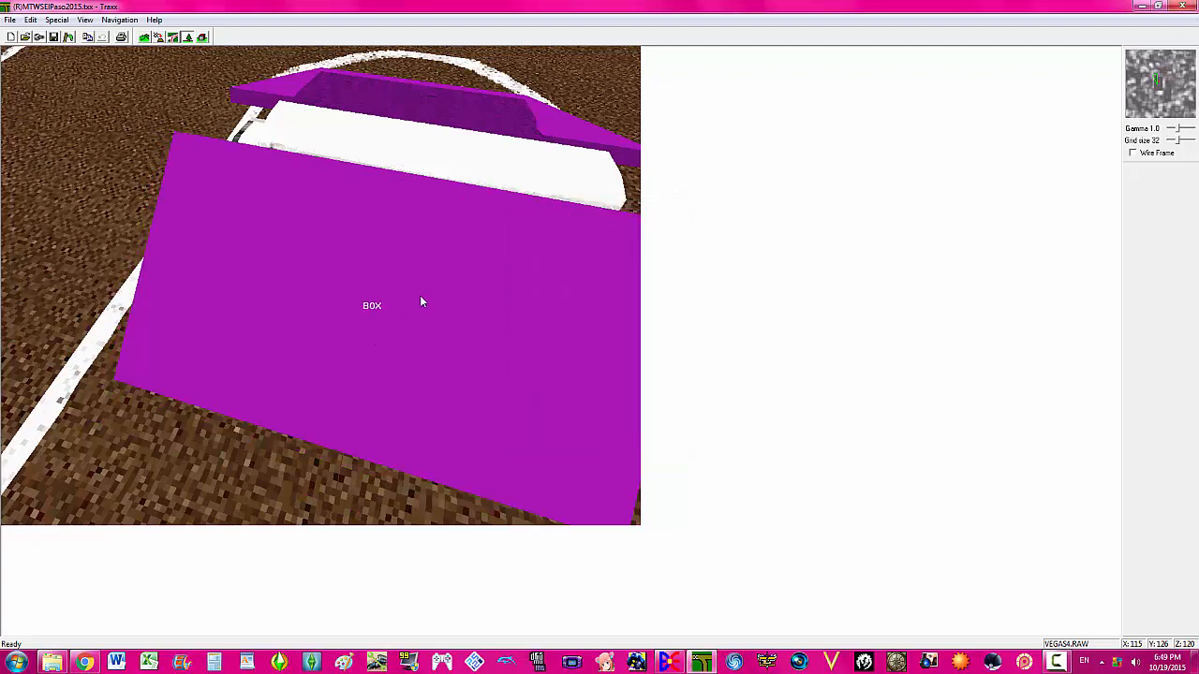
- Check the steeper box's slope and reach against the teal cars, bus and ground from above, alongside and ground level
{"action": "key", "text": "Page_Down"}
{"action": "key", "text": "Page_Down"}
{"action": "key", "text": "Page_Down"}
{"action": "key", "text": "Page_Down"}
{"action": "key", "text": "Page_Down"}
{"action": "key", "text": "Home"}
{"action": "key", "text": "Home"}
{"action": "key", "text": "Home"}
{"action": "key", "text": "Home"}
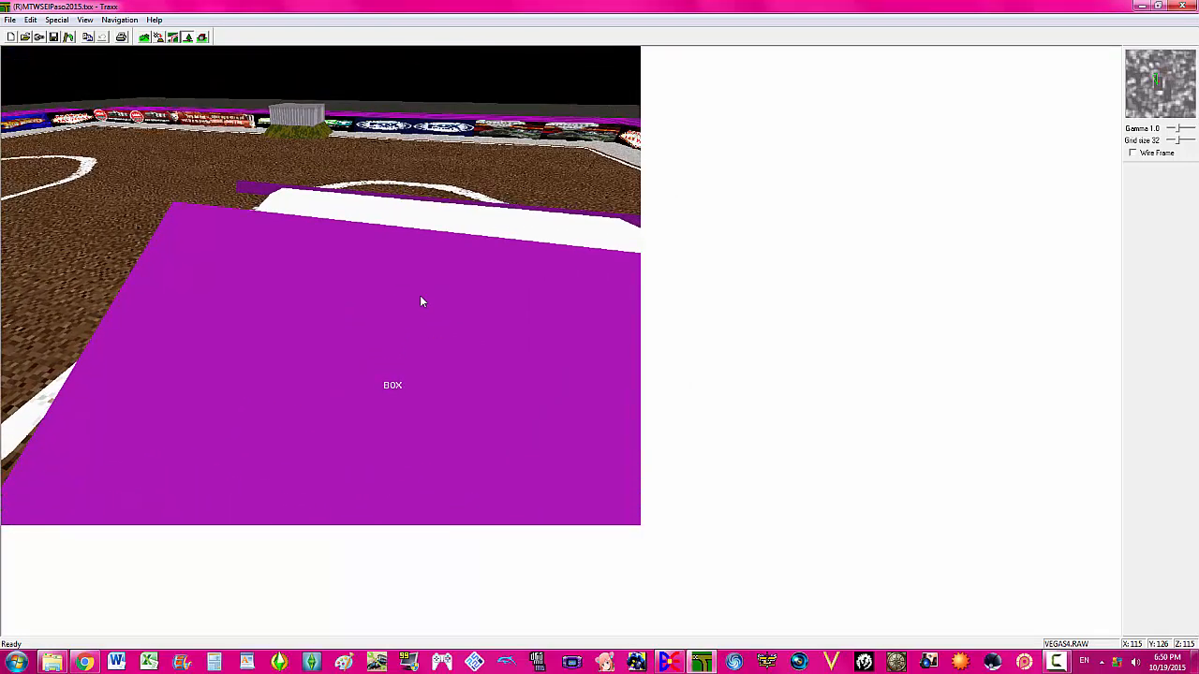
{"action": "key", "text": "Page_Down"}
{"action": "key", "text": "Page_Down"}
{"action": "key", "text": "Page_Down"}
{"action": "key", "text": "Up"}
{"action": "key", "text": "Up"}
{"action": "key", "text": "Up"}
{"action": "key", "text": "Left"}
{"action": "key", "text": "Left"}
{"action": "key", "text": "Left"}
{"action": "key", "text": "Down"}
{"action": "key", "text": "Down"}
{"action": "key", "text": "Down"}
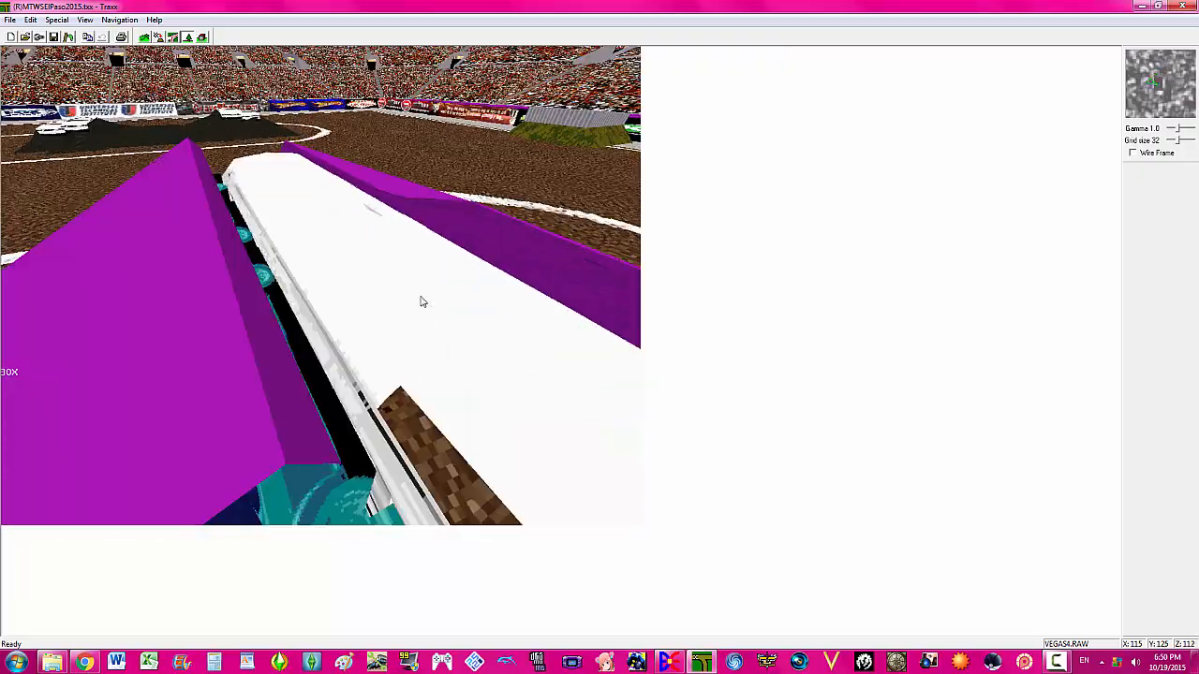
{"action": "key", "text": "Down"}
{"action": "key", "text": "Down"}
{"action": "key", "text": "Down"}
{"action": "key", "text": "Down"}
{"action": "key", "text": "Down"}
{"action": "key", "text": "Down"}
{"action": "key", "text": "Left"}
{"action": "key", "text": "Left"}
{"action": "key", "text": "Page_Down"}
{"action": "key", "text": "Page_Down"}
{"action": "key", "text": "Page_Down"}
{"action": "key", "text": "Page_Down"}
{"action": "key", "text": "Page_Down"}
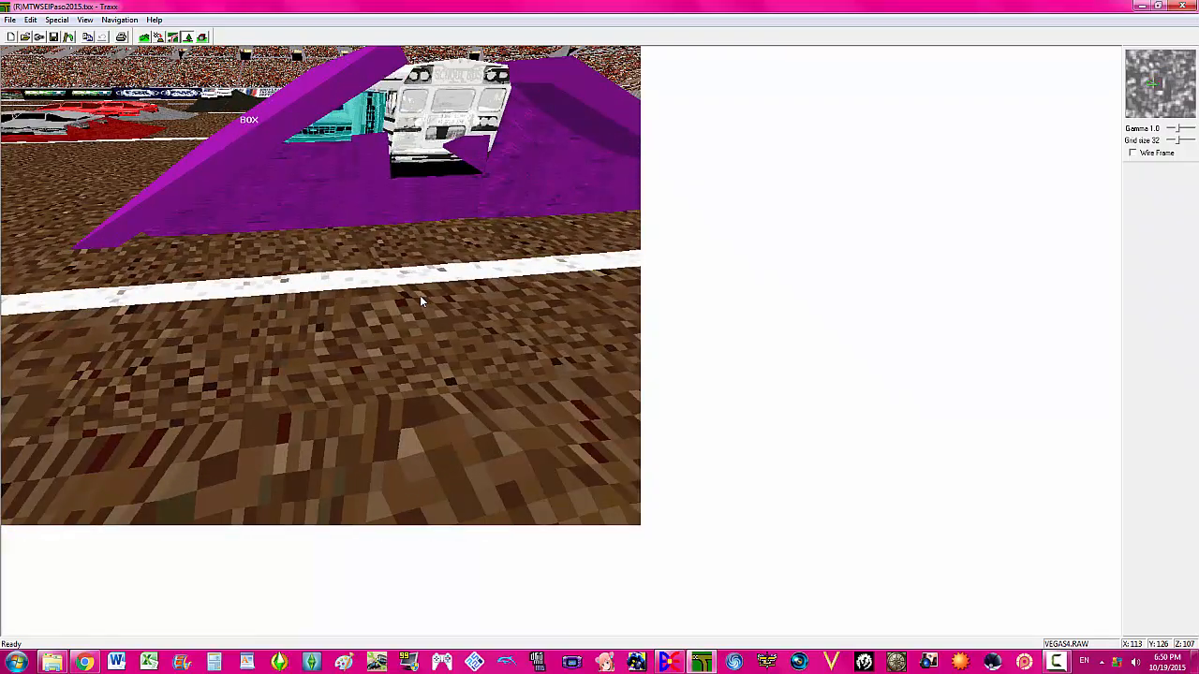
{"action": "key", "text": "Down"}
{"action": "key", "text": "Down"}
{"action": "key", "text": "Down"}
{"action": "key", "text": "Down"}
{"action": "key", "text": "Down"}
{"action": "key", "text": "Down"}
{"action": "key", "text": "Down"}
{"action": "key", "text": "Down"}
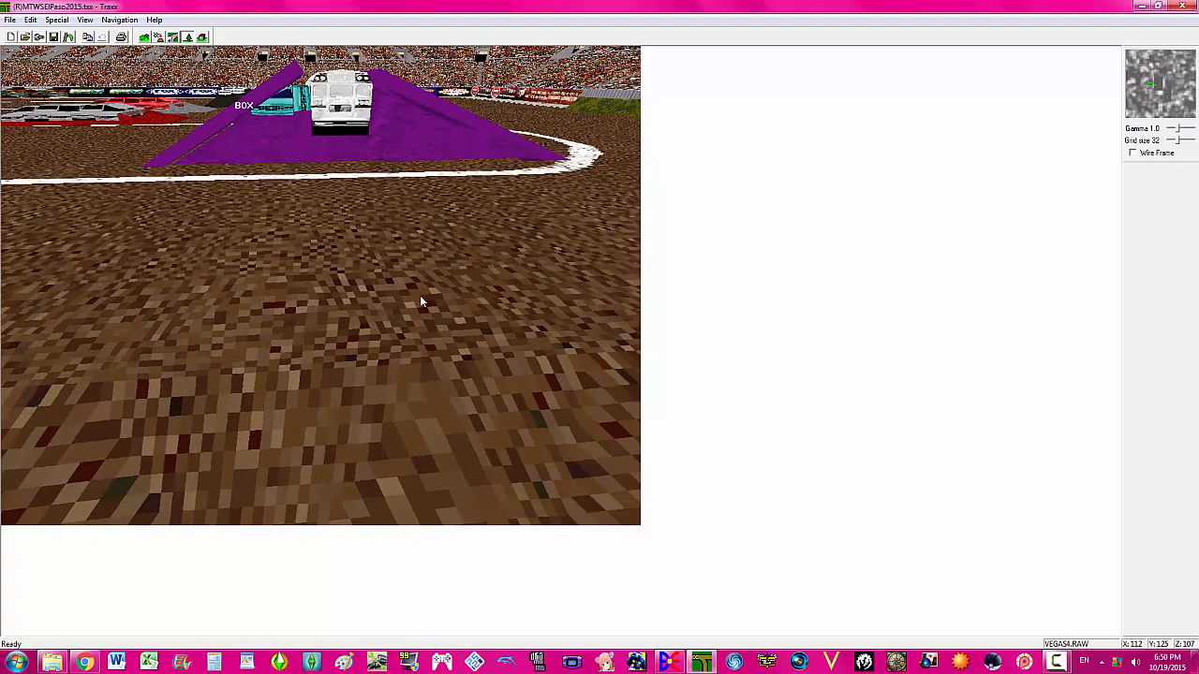
- Shift the steeper box slightly toward the white bus so it covers the teal cars, and deselect it
{"action": "key", "text": "Left"}
{"action": "key", "text": "Page_Up"}
{"action": "key", "text": "Page_Up"}
{"action": "key", "text": "Page_Up"}
{"action": "key", "text": "Page_Up"}
{"action": "key", "text": "Page_Up"}
{"action": "key", "text": "Page_Up"}
{"action": "key", "text": "Page_Up"}
{"action": "key", "text": "Page_Up"}
{"action": "key", "text": "Page_Up"}
{"action": "key", "text": "Page_Up"}
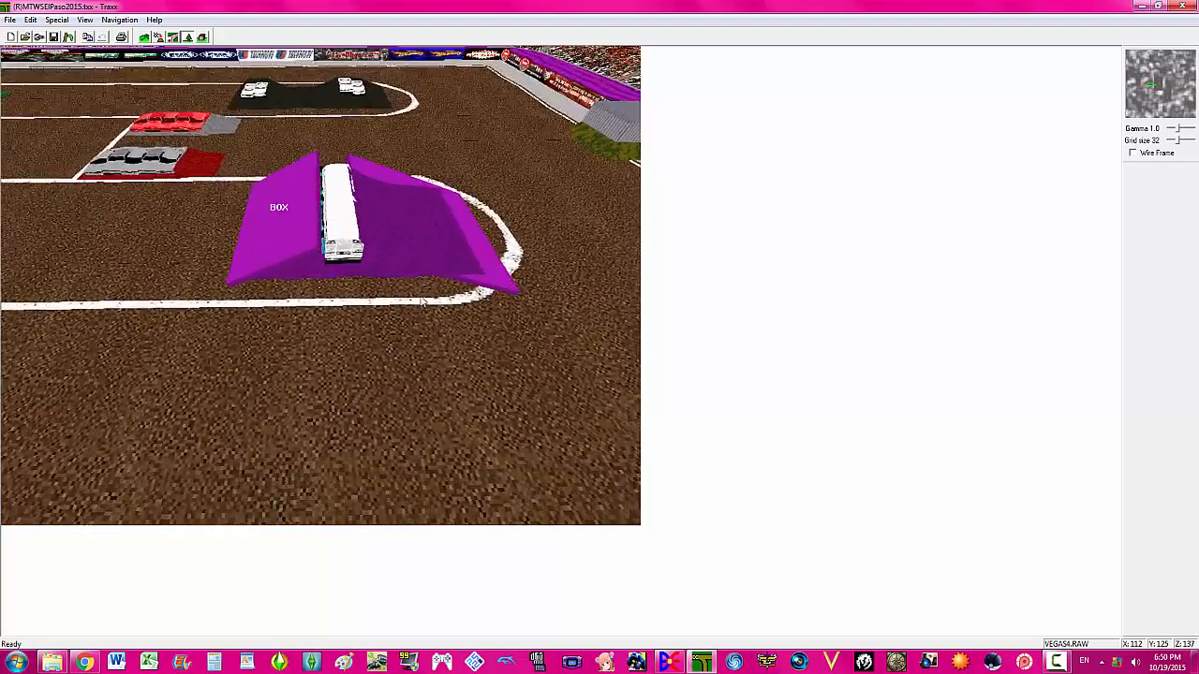
{"action": "key", "text": "End"}
{"action": "key", "text": "End"}
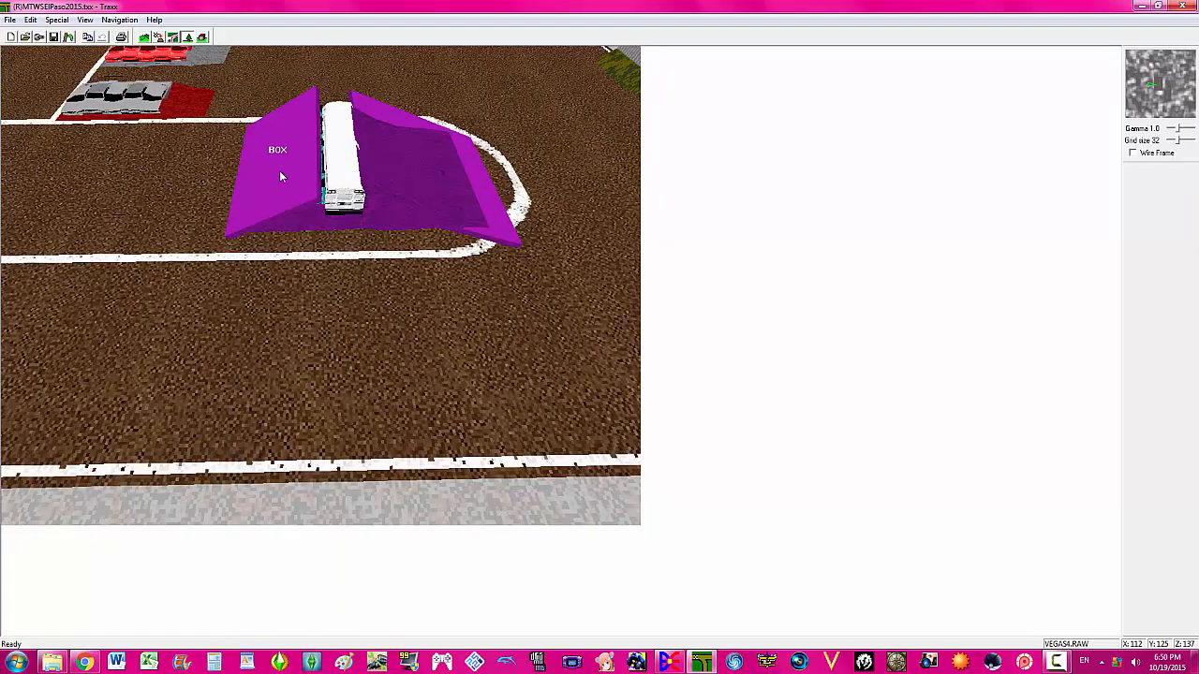
{"action": "left_click_drag", "start_coordinate": [280, 171], "coordinate": [290, 175]}
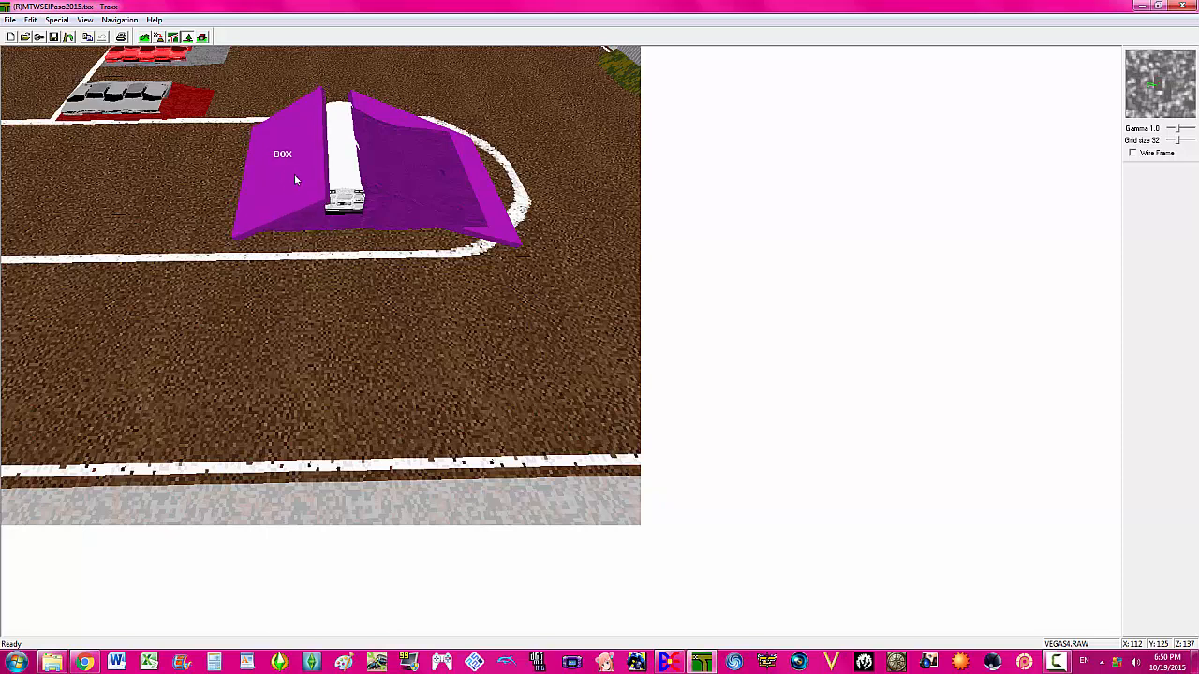
{"action": "left_click", "coordinate": [342, 179]}
{"action": "left_click", "coordinate": [330, 296]}
- Resize the gentler 25-degree box on the other side of the bus to 60 x 50 and apply the properties
{"action": "key", "text": "Page_Down"}
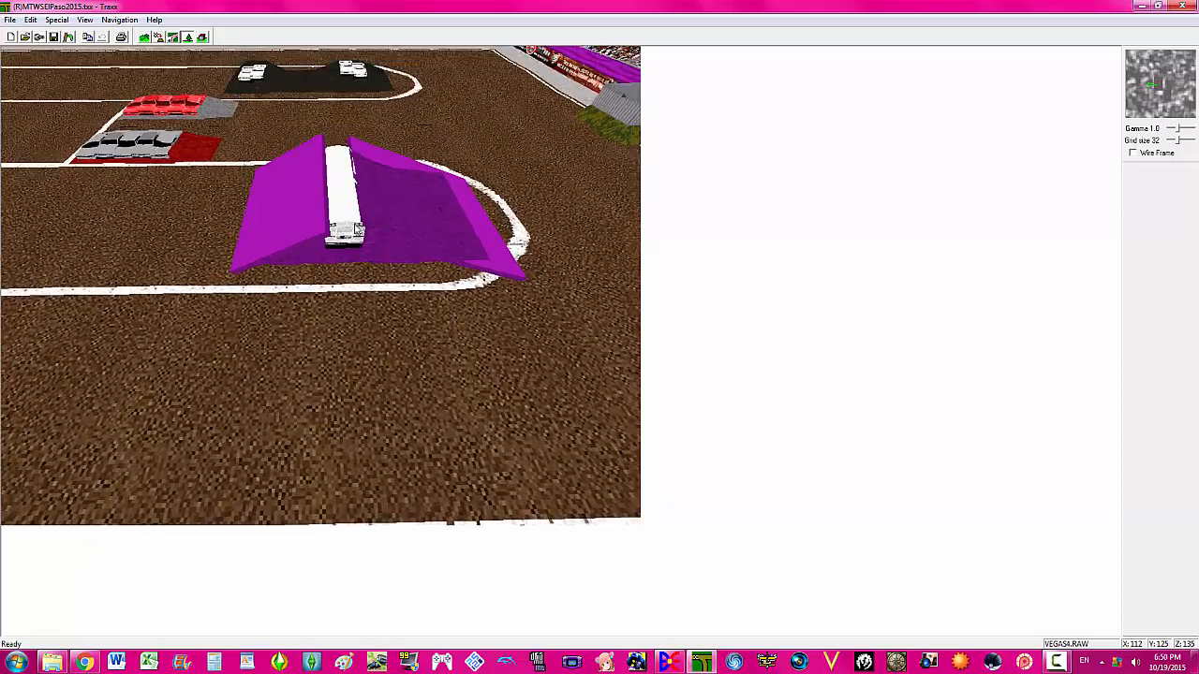
{"action": "key", "text": "Page_Up"}
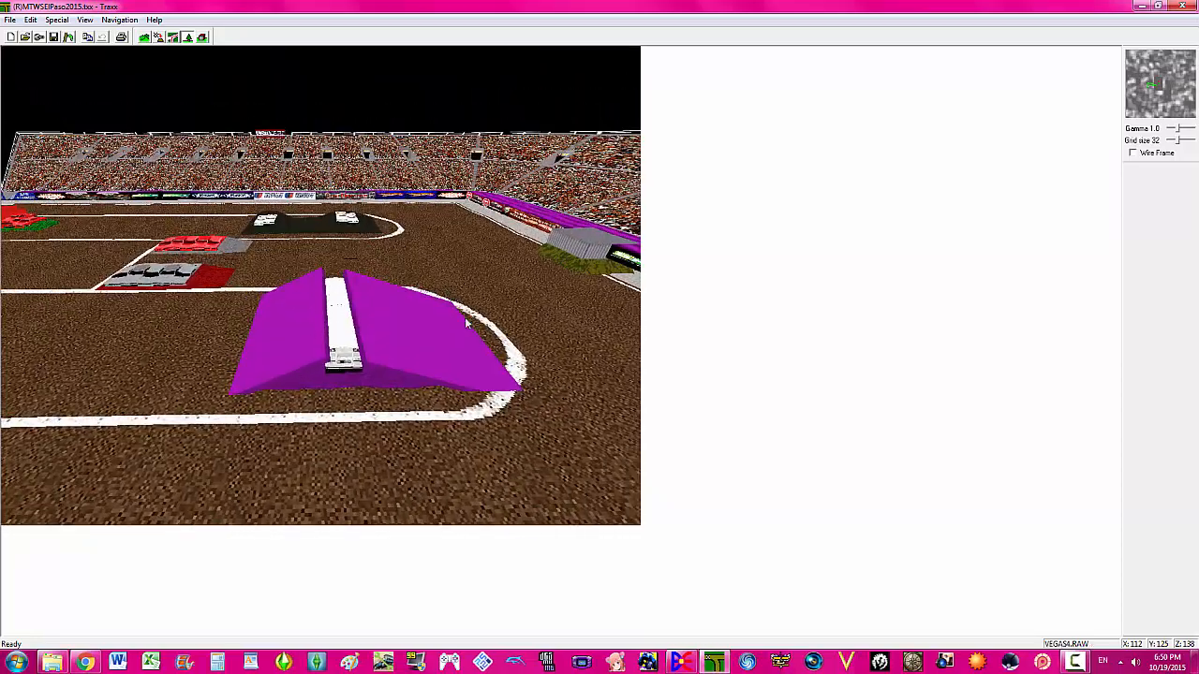
{"action": "right_click", "coordinate": [422, 338]}
{"action": "left_click", "coordinate": [462, 380]}
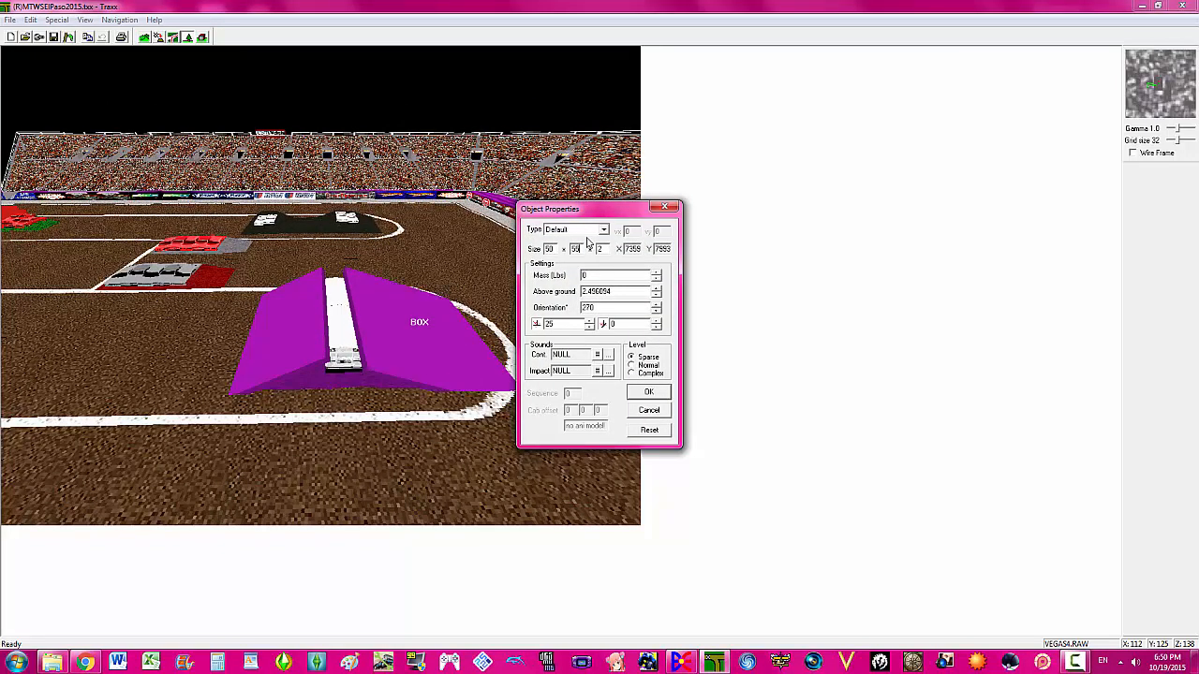
{"action": "key", "text": "BackSpace"}
{"action": "type", "text": "0"}
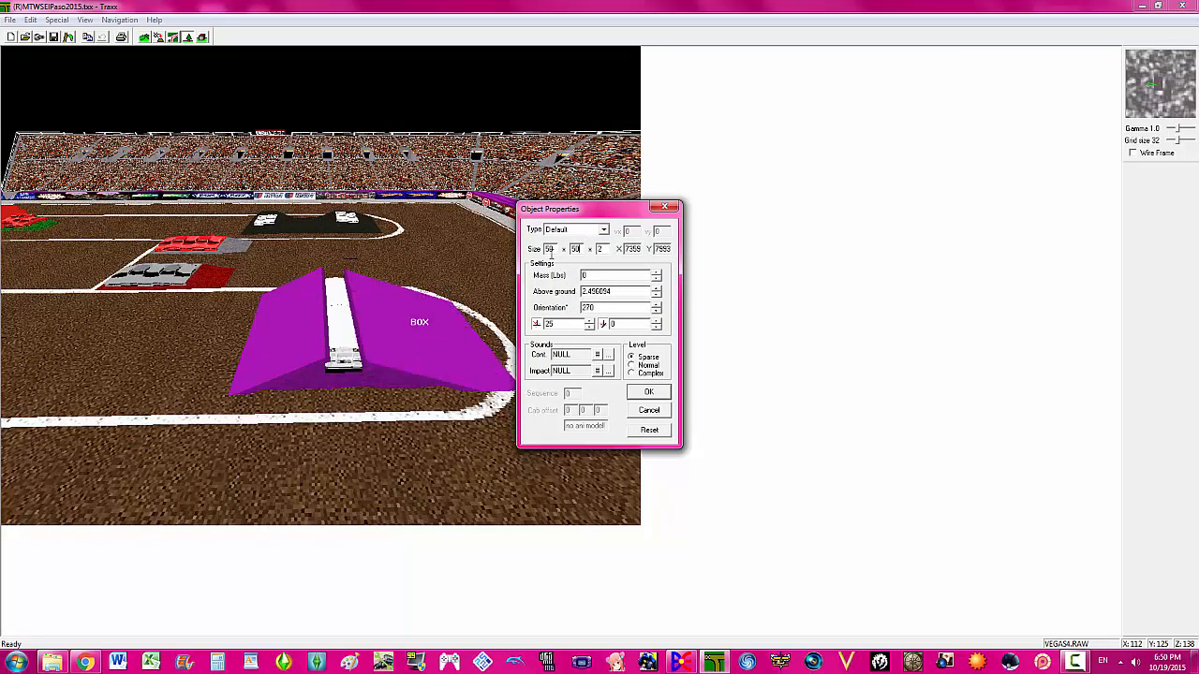
{"action": "key", "text": "BackSpace"}
{"action": "type", "text": "4"}
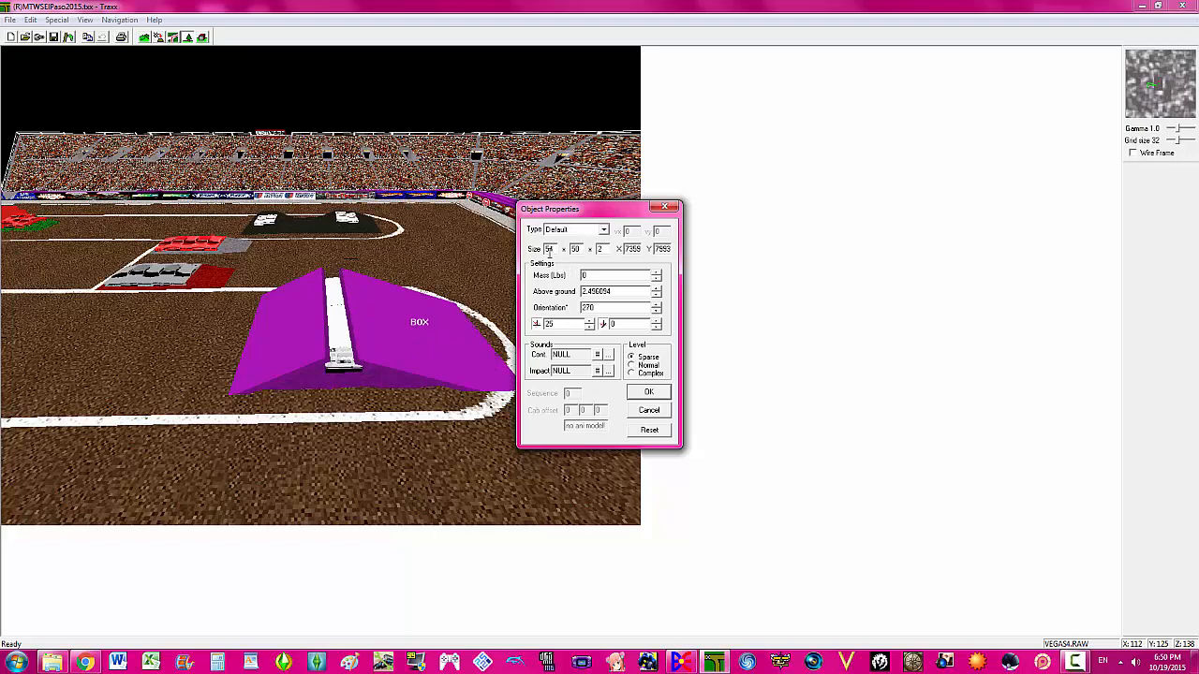
{"action": "key", "text": "BackSpace"}
{"action": "key", "text": "BackSpace"}
{"action": "type", "text": "60"}
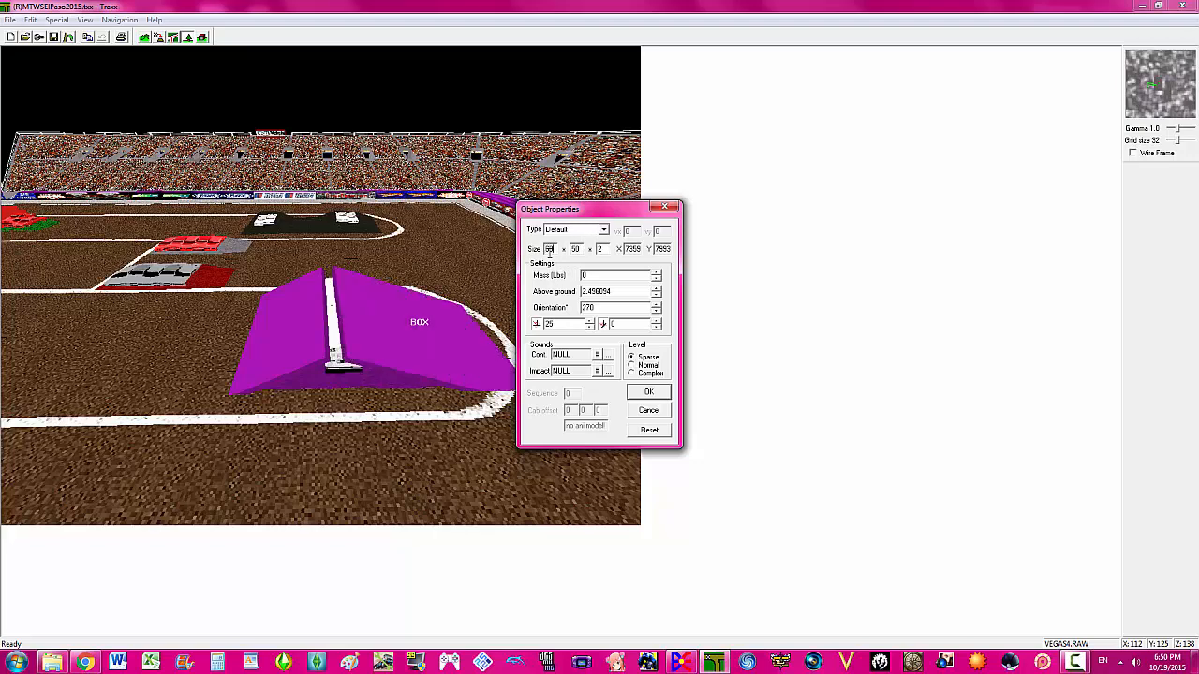
{"action": "left_click", "coordinate": [646, 393]}
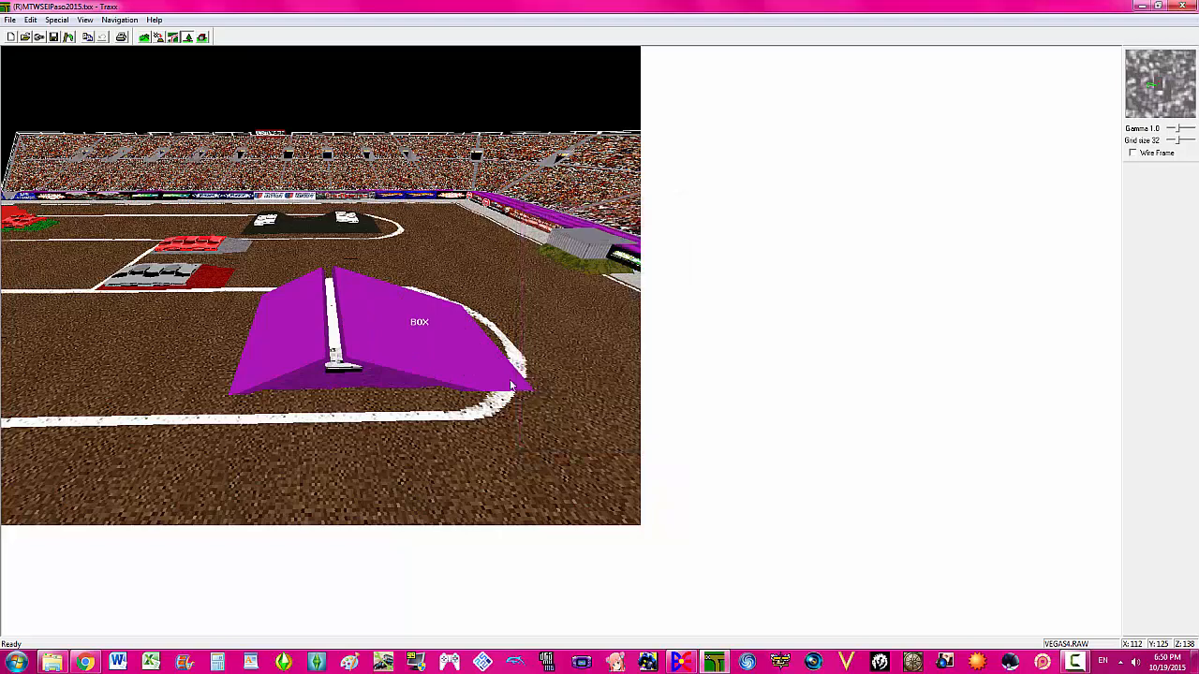
- Insert a new box on the dirt in front of the bus and set its height to 5
{"action": "right_click", "coordinate": [357, 429]}
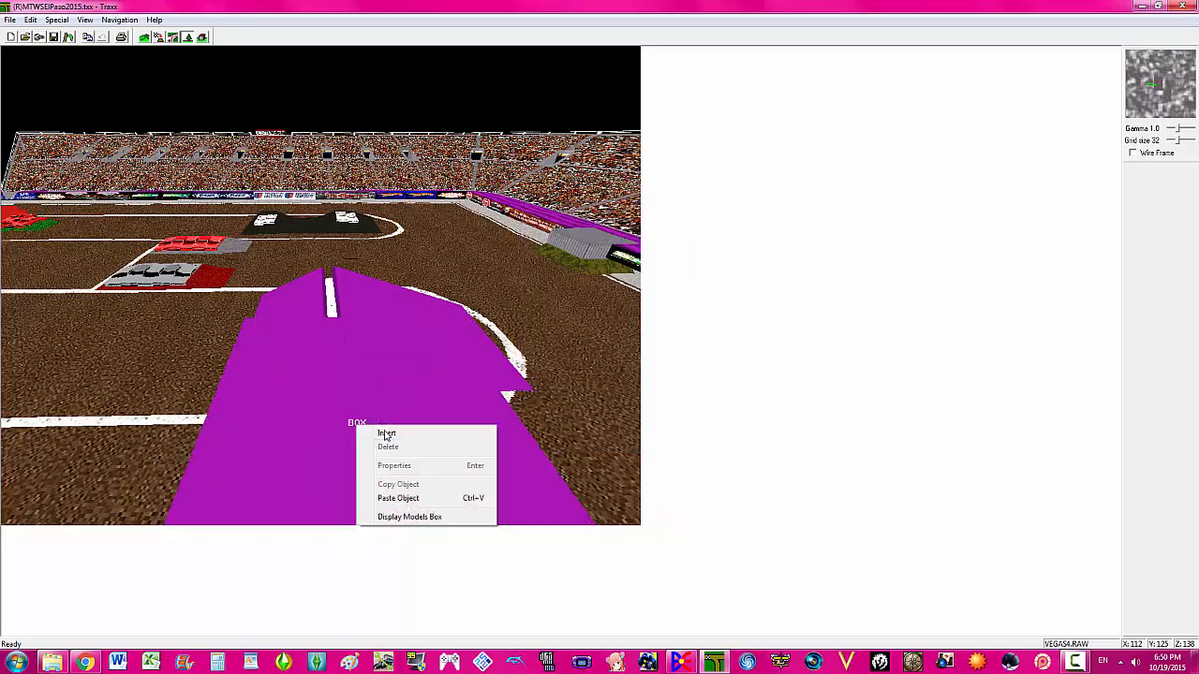
{"action": "right_click", "coordinate": [385, 430]}
{"action": "left_click", "coordinate": [422, 471]}
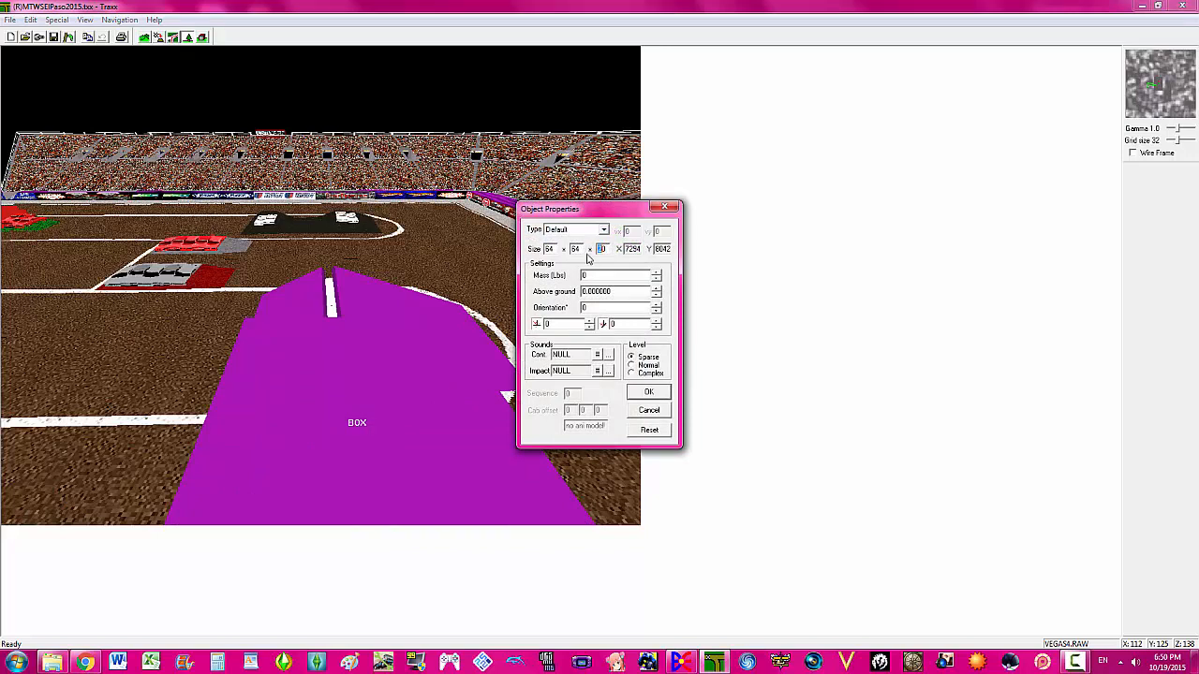
{"action": "type", "text": "1"}
{"action": "key", "text": "BackSpace"}
{"action": "key", "text": "BackSpace"}
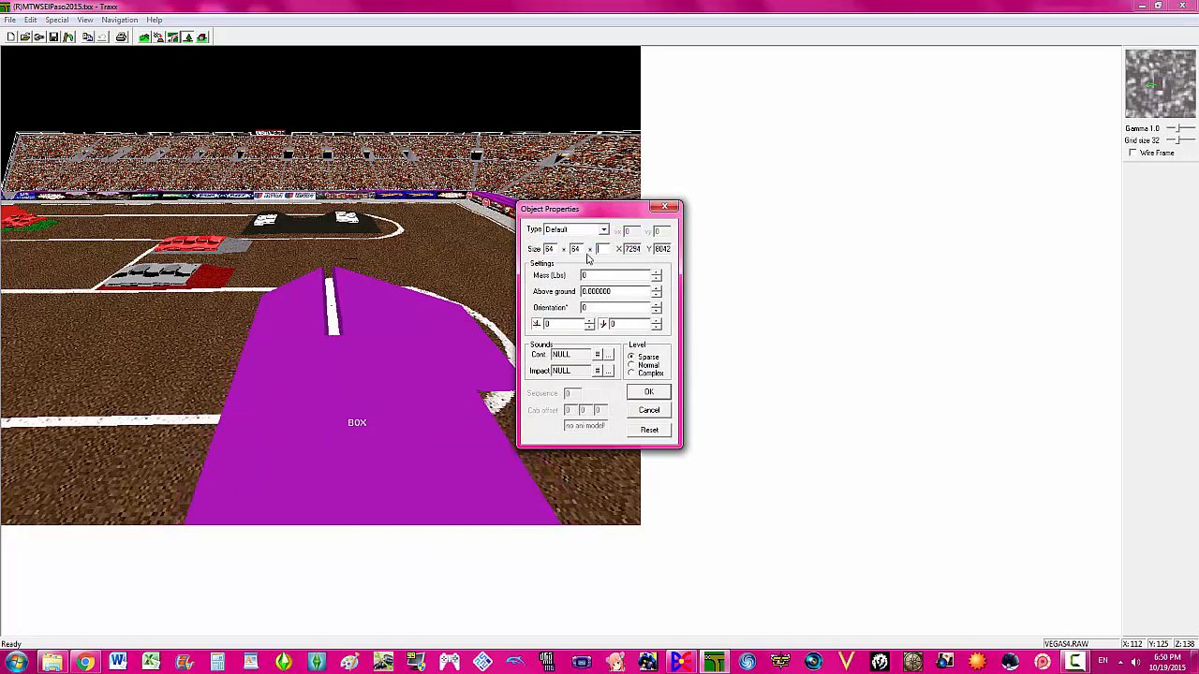
{"action": "type", "text": "6"}
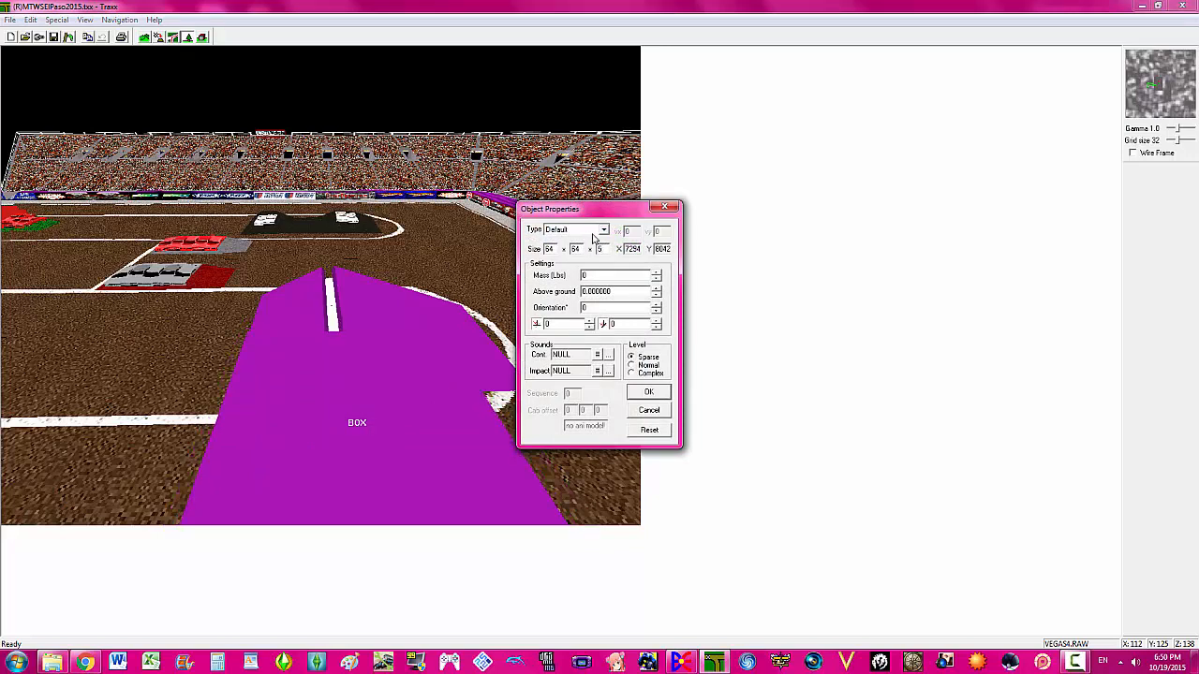
- Set the new flat box's length to 50 and width to 20, and apply the properties
{"action": "left_click_drag", "start_coordinate": [575, 221], "coordinate": [801, 228]}
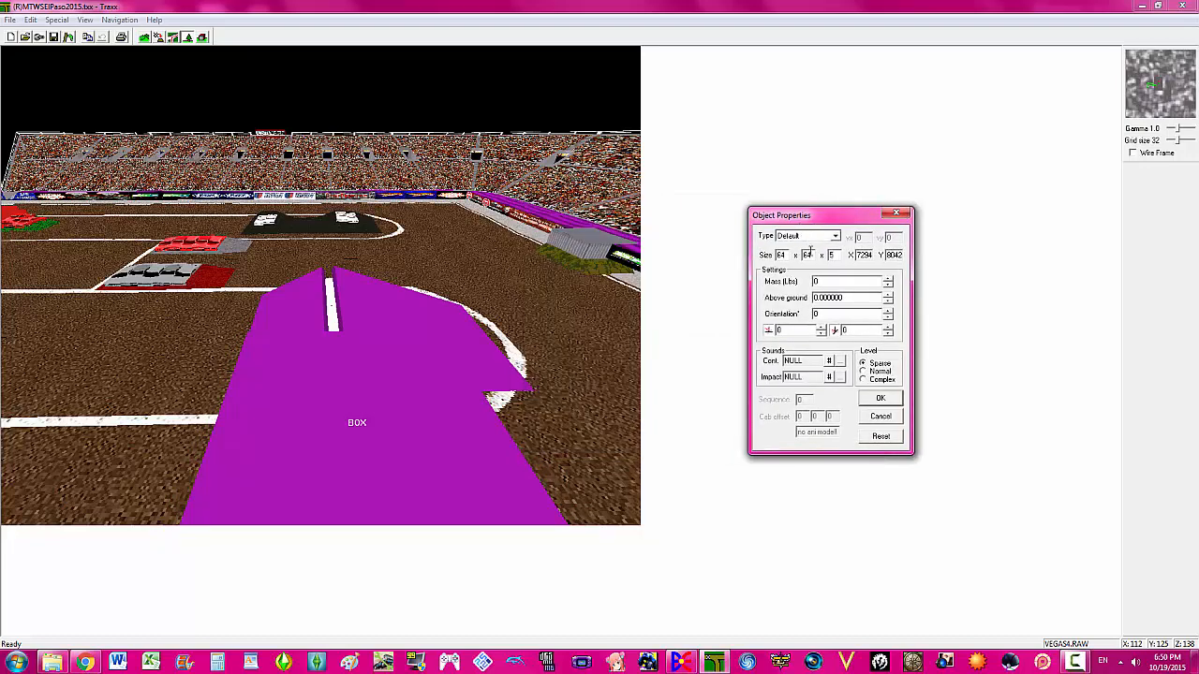
{"action": "type", "text": "1"}
{"action": "key", "text": "BackSpace"}
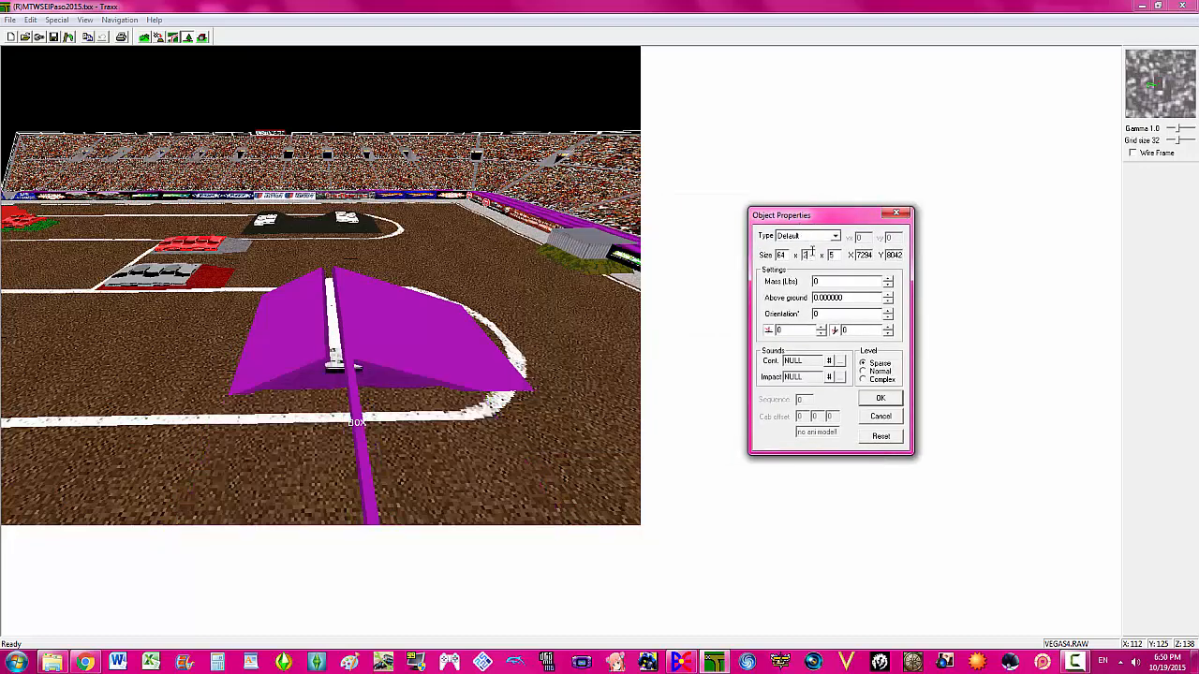
{"action": "type", "text": "20"}
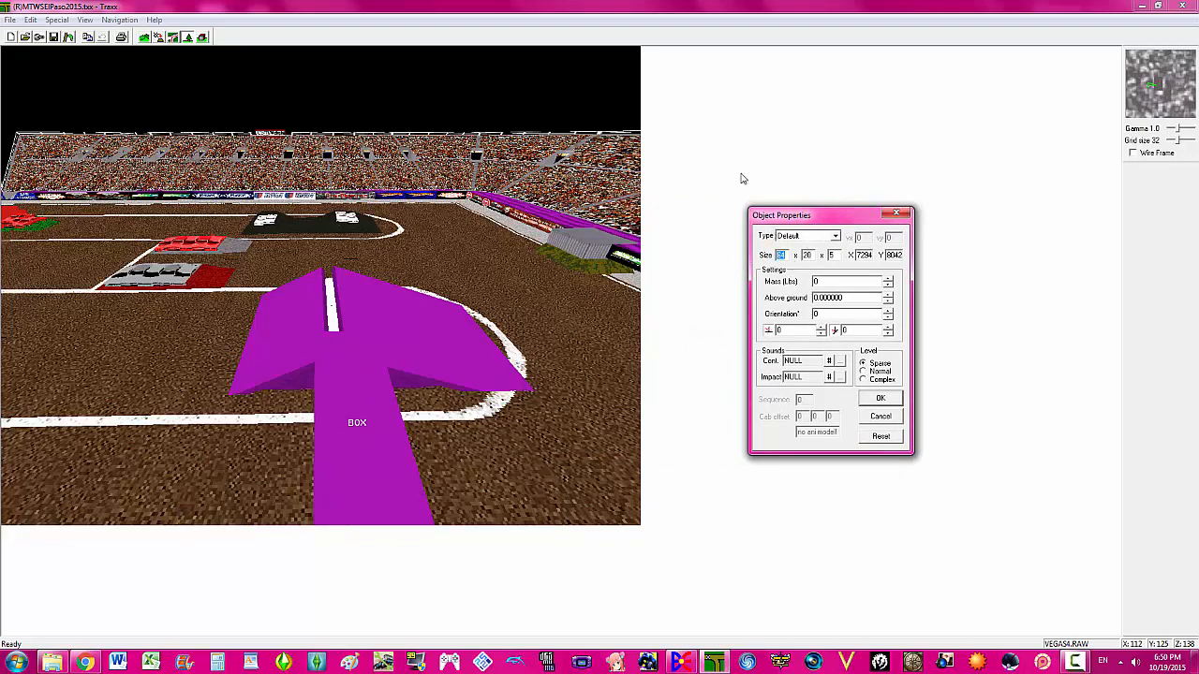
{"action": "type", "text": "500"}
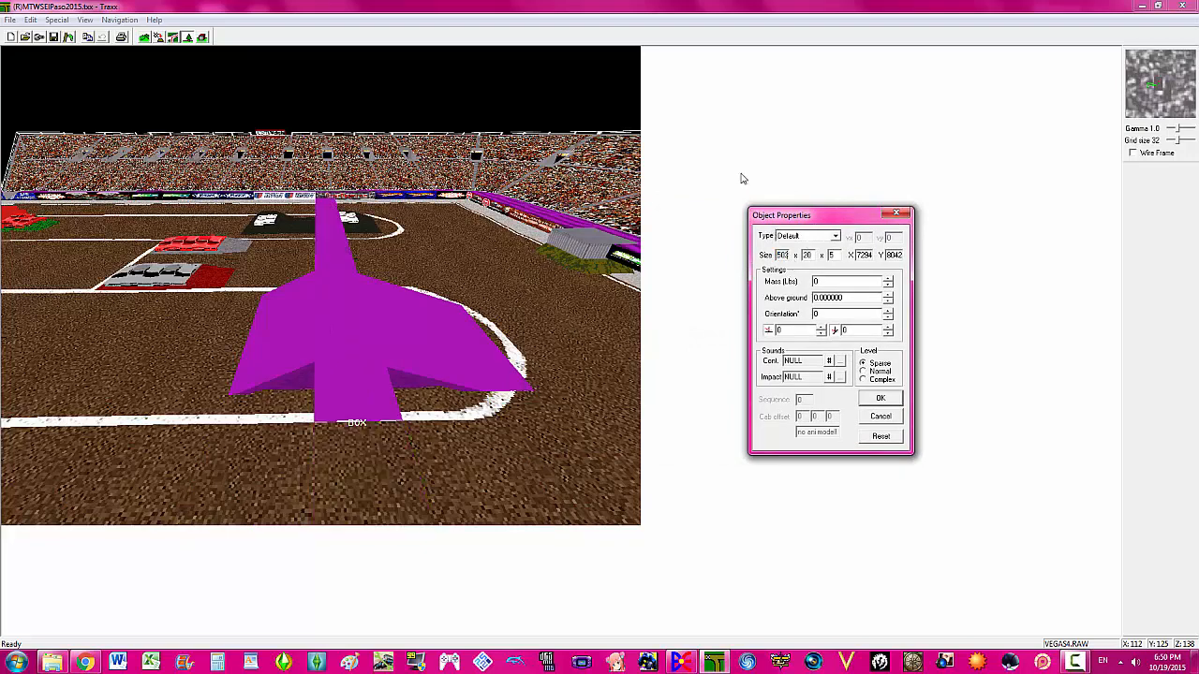
{"action": "key", "text": "BackSpace"}
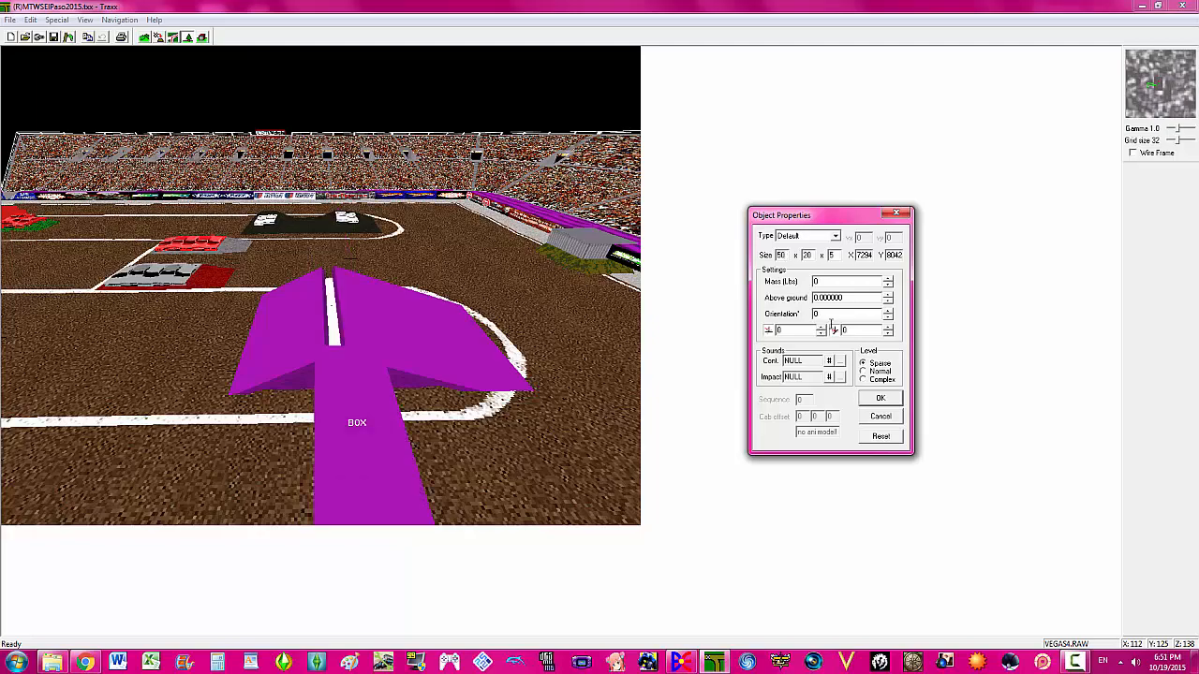
{"action": "left_click", "coordinate": [863, 396]}
- Position the new flat box beneath the white bus, between the two tilted boxes
{"action": "key", "text": "Page_Down"}
{"action": "key", "text": "Page_Down"}
{"action": "key", "text": "Page_Down"}
{"action": "key", "text": "Page_Down"}
{"action": "key", "text": "Page_Down"}
{"action": "key", "text": "Page_Down"}
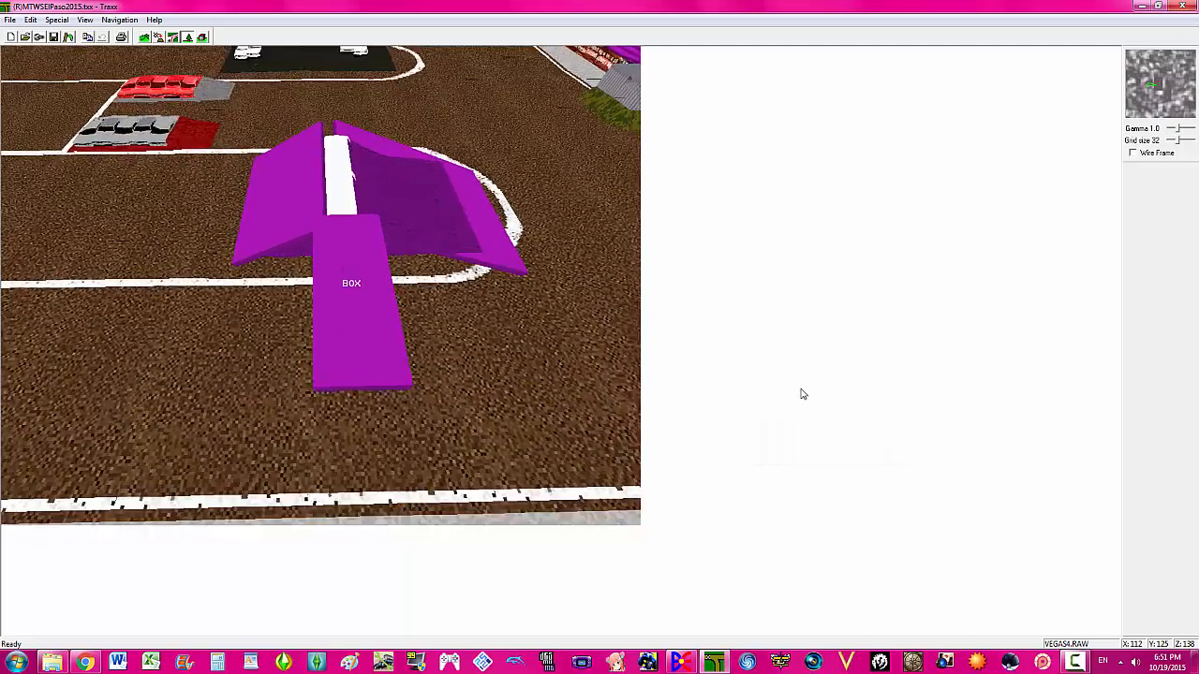
{"action": "key", "text": "Up"}
{"action": "key", "text": "Up"}
{"action": "key", "text": "Up"}
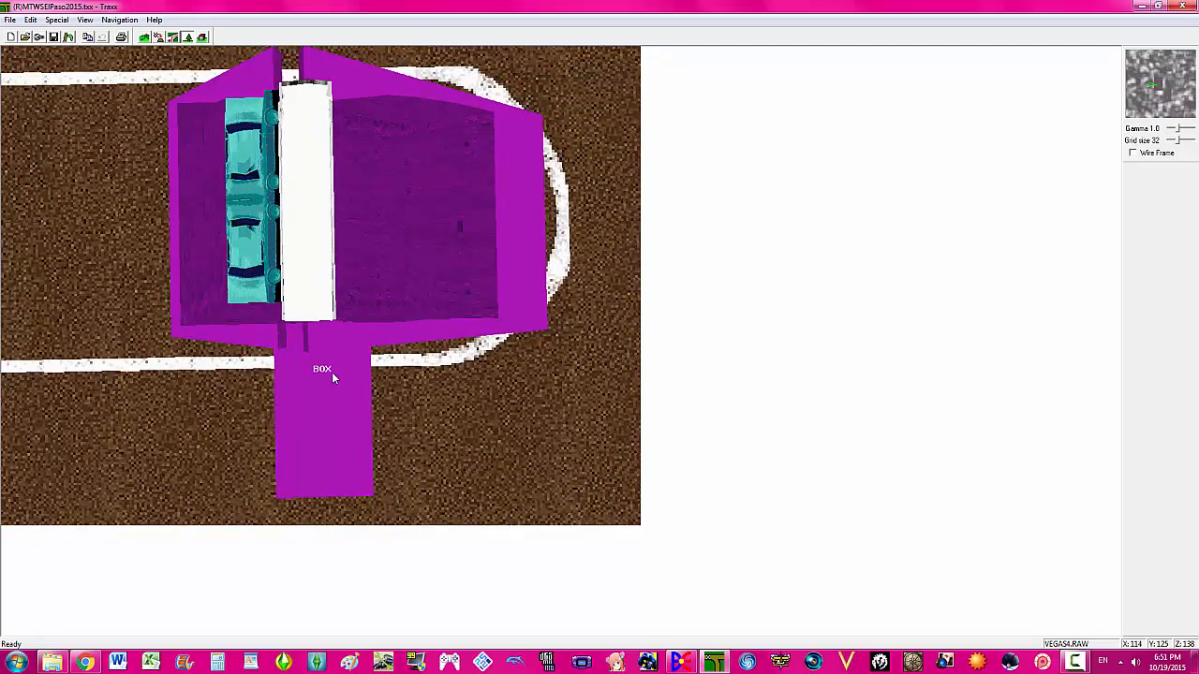
{"action": "key", "text": "Delete"}
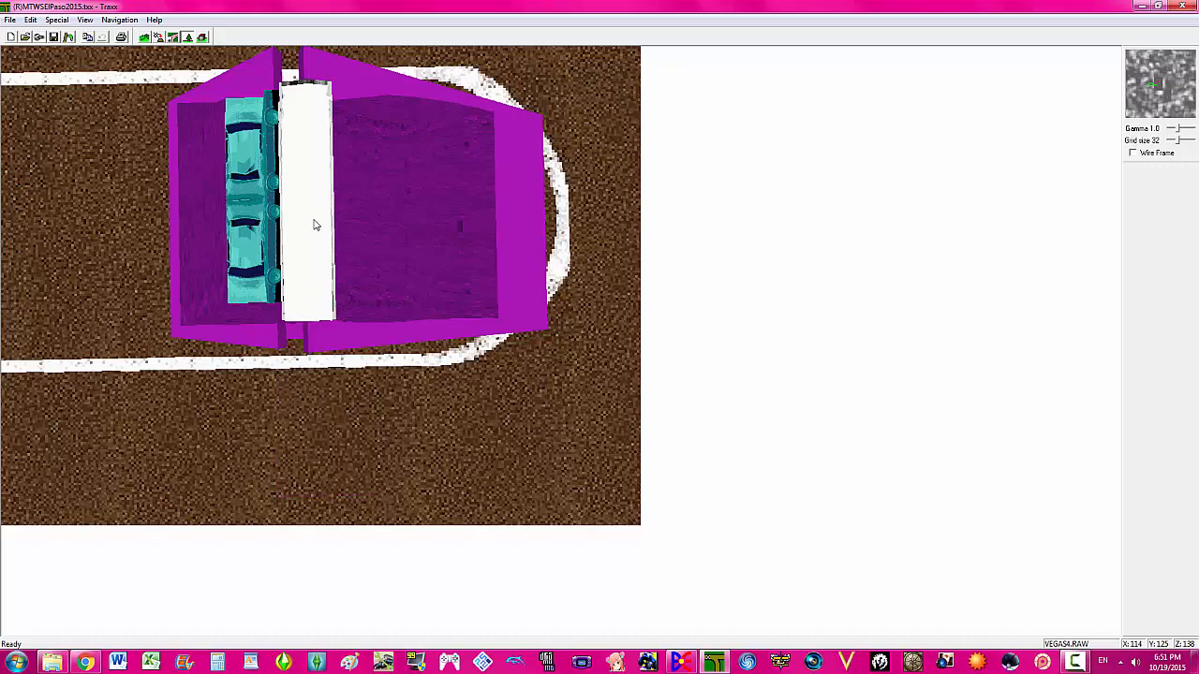
- Check the flat box's position and height under the bus from low viewpoints
{"action": "key", "text": "Page_Up"}
{"action": "key", "text": "Page_Up"}
{"action": "key", "text": "Page_Up"}
{"action": "key", "text": "Page_Up"}
{"action": "key", "text": "Page_Up"}
{"action": "key", "text": "Page_Up"}
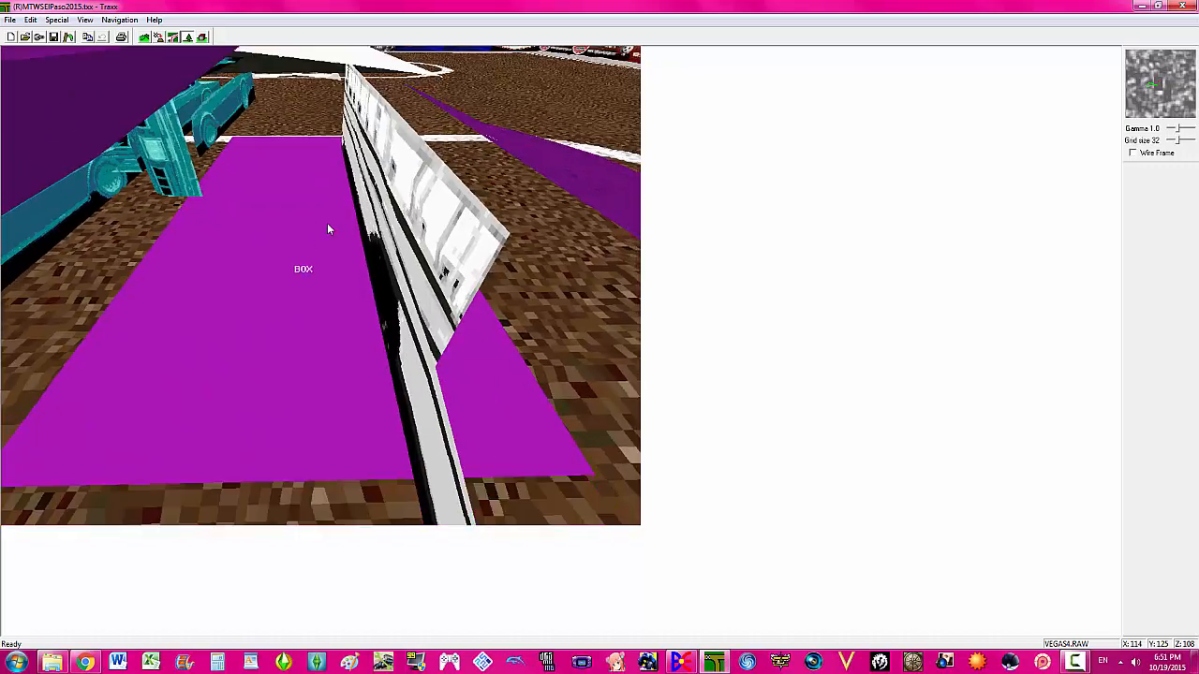
{"action": "key", "text": "Down"}
{"action": "key", "text": "Down"}
{"action": "key", "text": "Down"}
{"action": "key", "text": "Page_Up"}
{"action": "key", "text": "Page_Up"}
{"action": "key", "text": "Page_Up"}
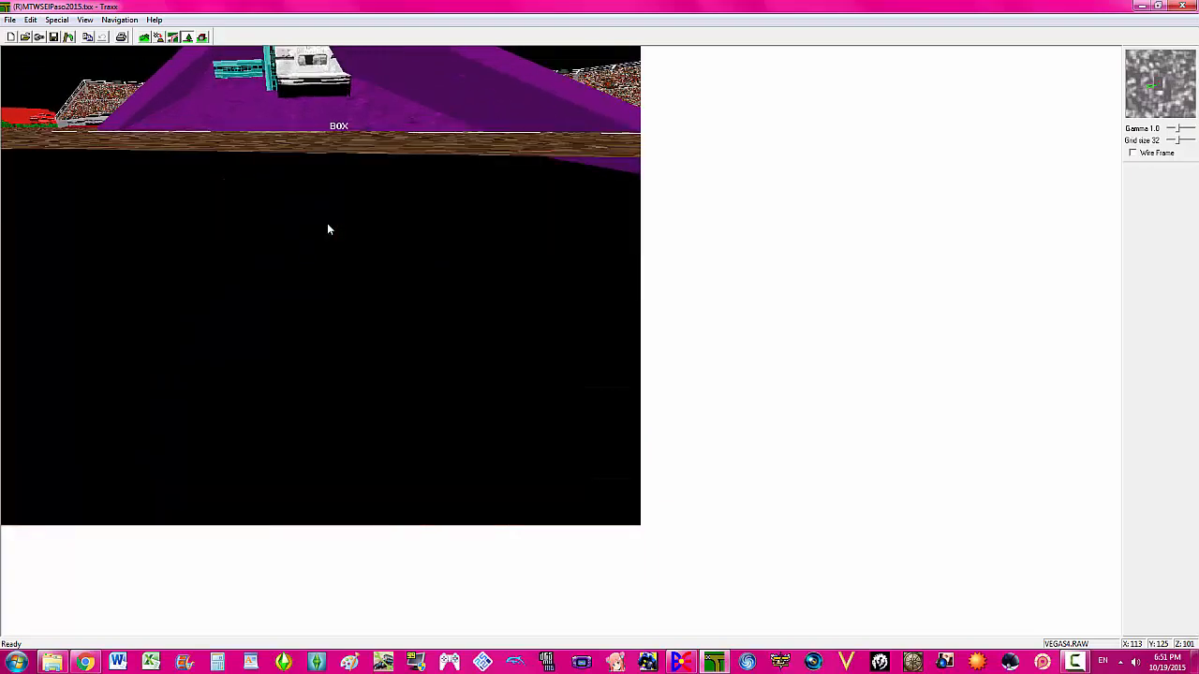
{"action": "key", "text": "Right"}
{"action": "key", "text": "Right"}
{"action": "key", "text": "Right"}
{"action": "key", "text": "Left"}
{"action": "key", "text": "Left"}
{"action": "key", "text": "Left"}
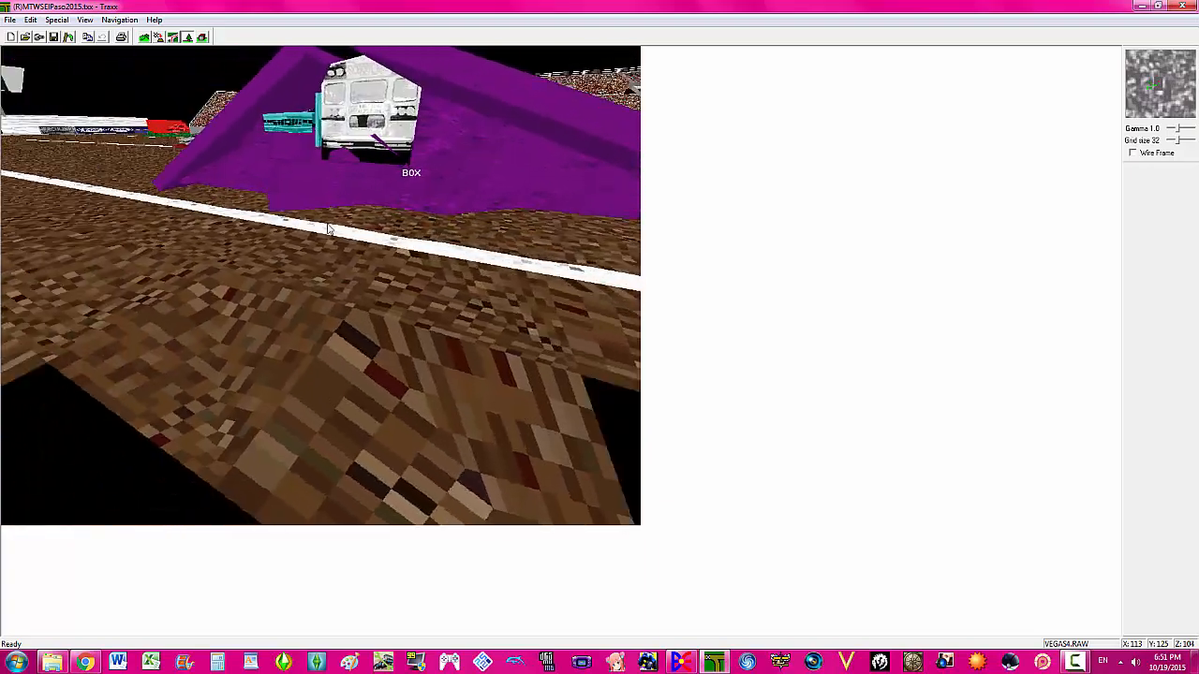
- Widen the flat collision box beneath the white bus through its object properties and apply the change
{"action": "key", "text": "Up"}
{"action": "key", "text": "Up"}
{"action": "key", "text": "Up"}
{"action": "key", "text": "Down"}
{"action": "key", "text": "Down"}
{"action": "key", "text": "Down"}
{"action": "key", "text": "Down"}
{"action": "key", "text": "Down"}
{"action": "key", "text": "Down"}
{"action": "key", "text": "Left"}
{"action": "key", "text": "Left"}
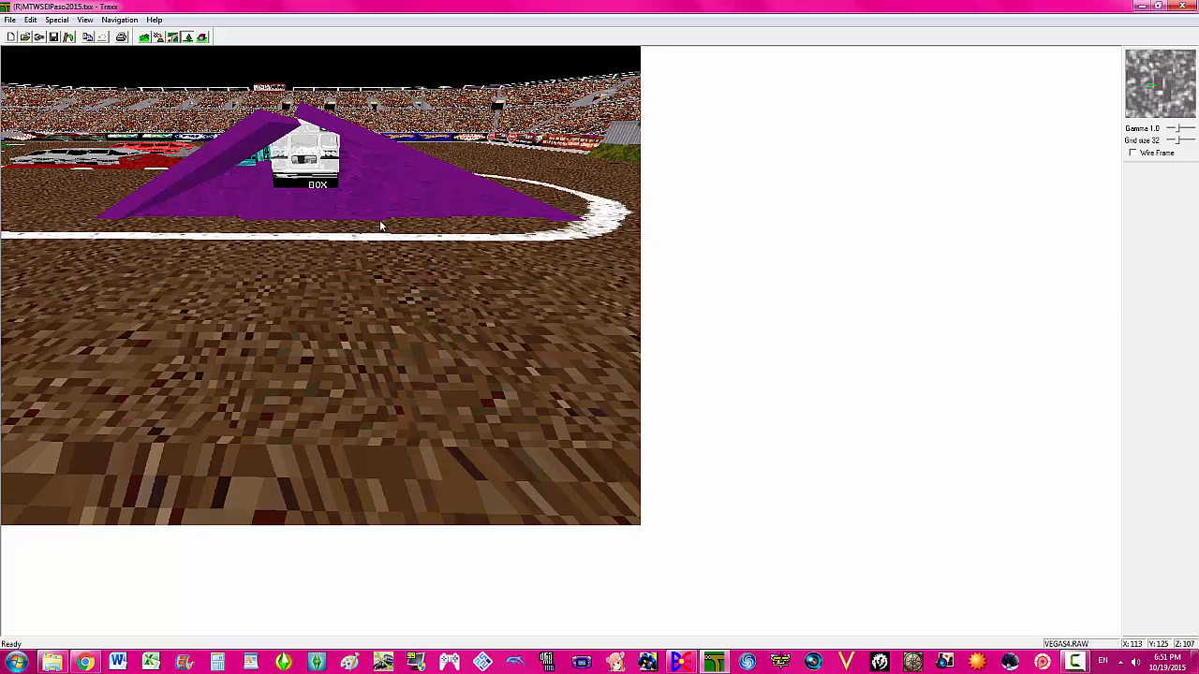
{"action": "right_click", "coordinate": [329, 198]}
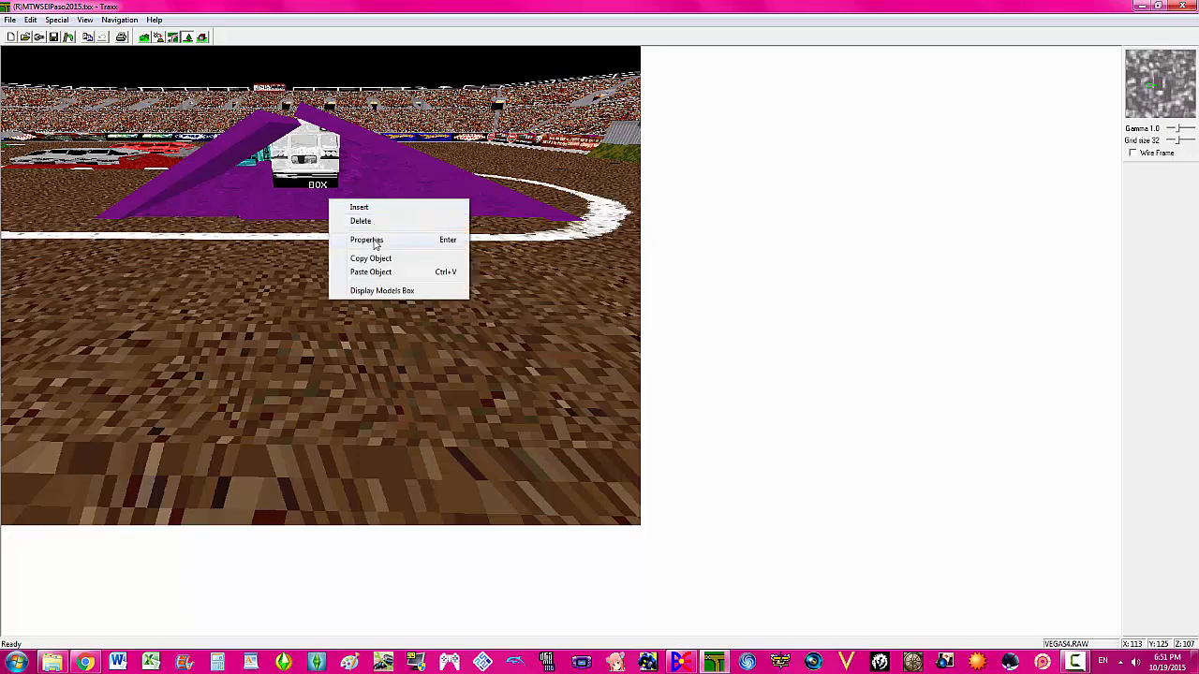
{"action": "left_click", "coordinate": [374, 239]}
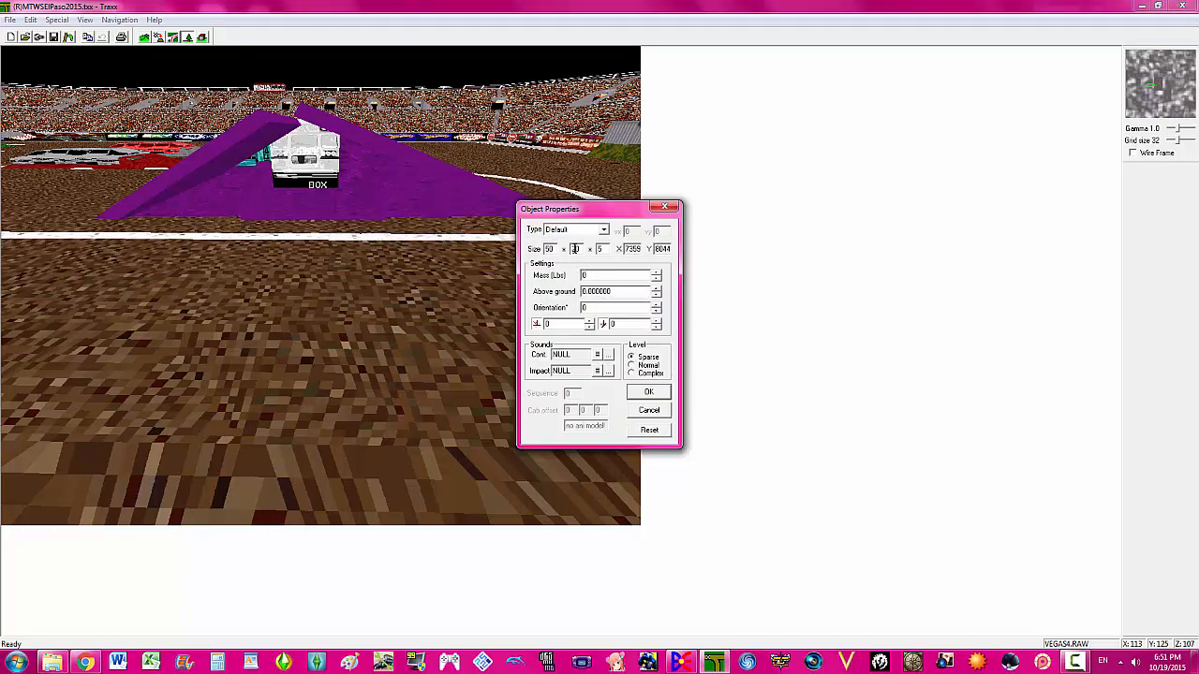
{"action": "key", "text": "BackSpace"}
{"action": "type", "text": "3"}
{"action": "key", "text": "BackSpace"}
{"action": "type", "text": "5"}
{"action": "left_click", "coordinate": [650, 392]}
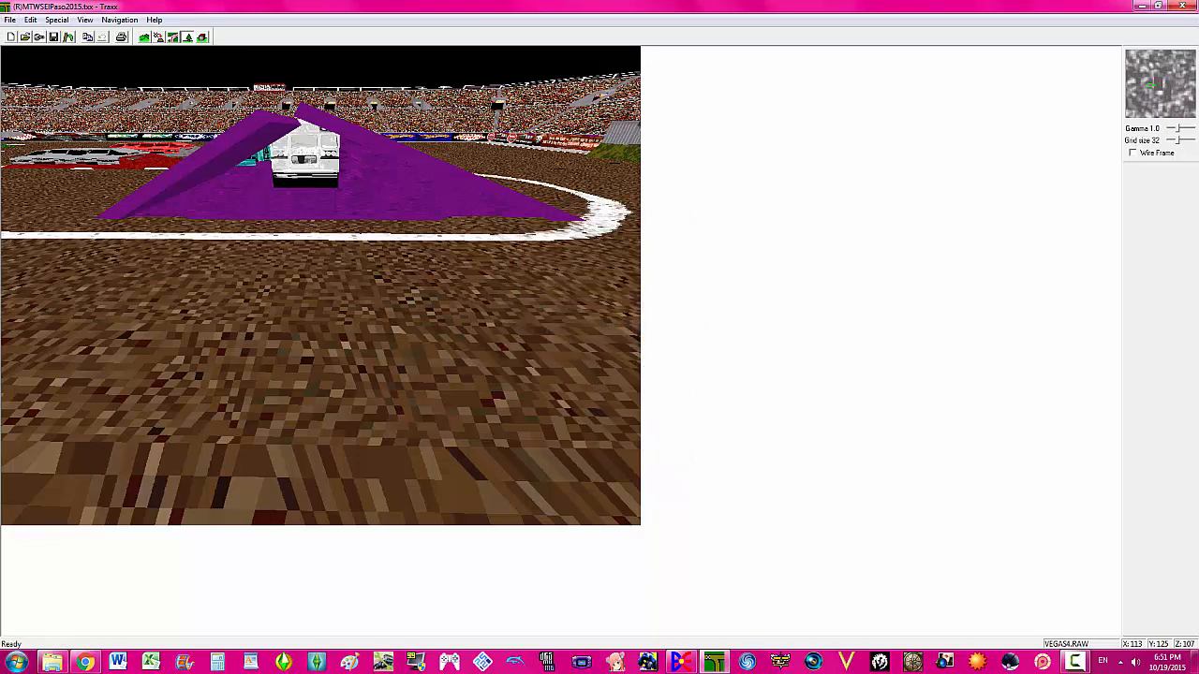
- Write the track to the MTM2 folder as the POD file (R)MTWS2015ElPaso, accepting the incomplete track settings
{"action": "left_click", "coordinate": [68, 38]}
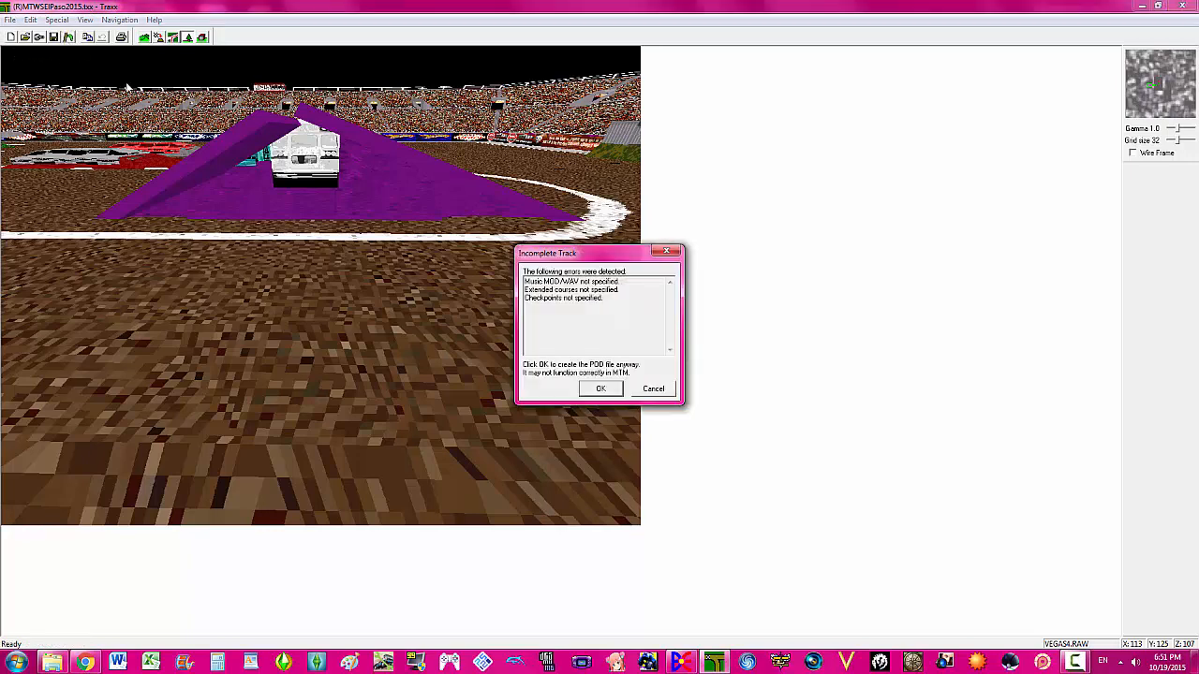
{"action": "left_click", "coordinate": [601, 389]}
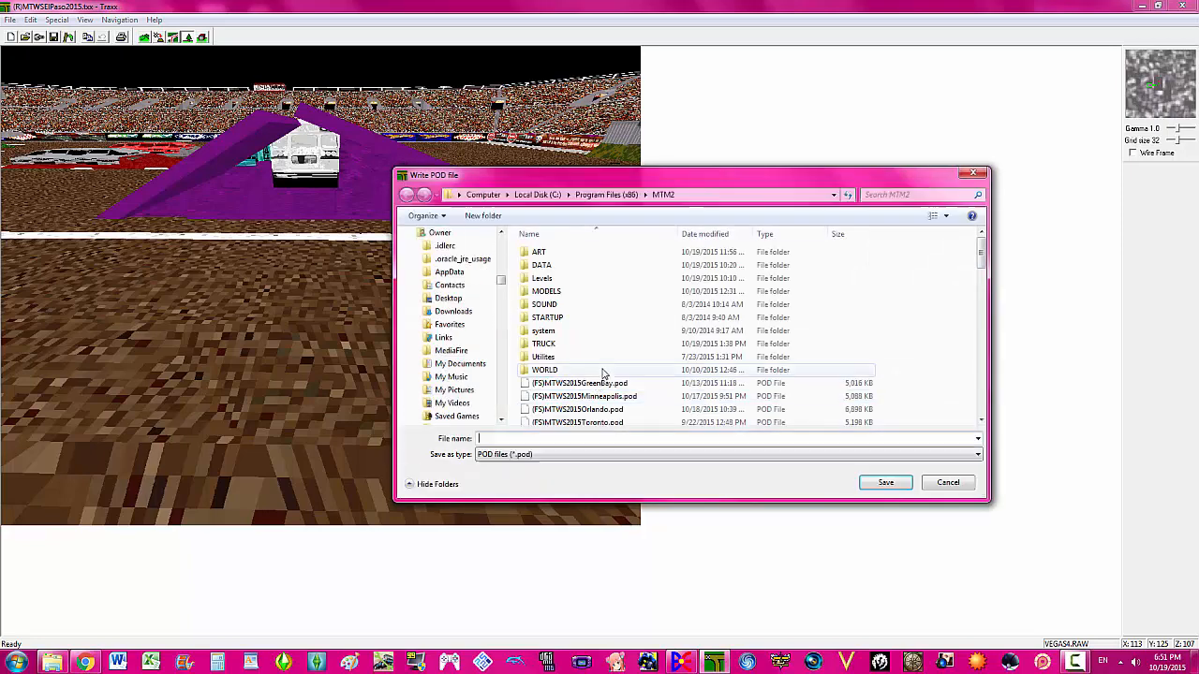
{"action": "type", "text": "(R)MT"}
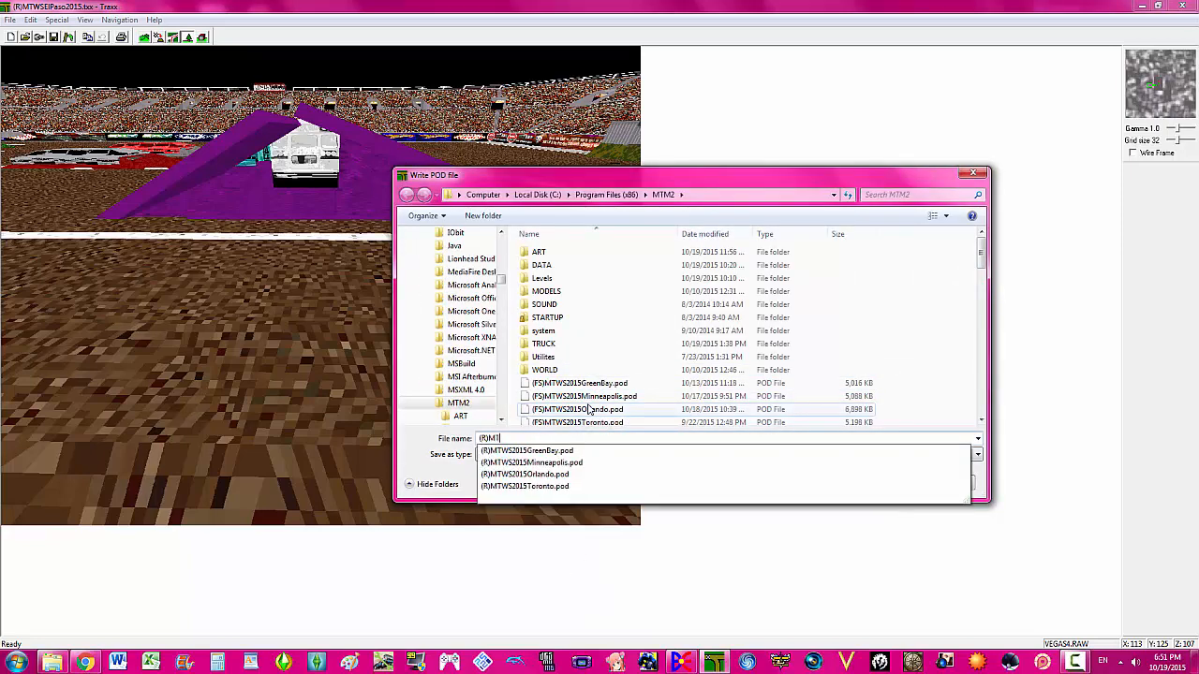
{"action": "type", "text": "WS2015"}
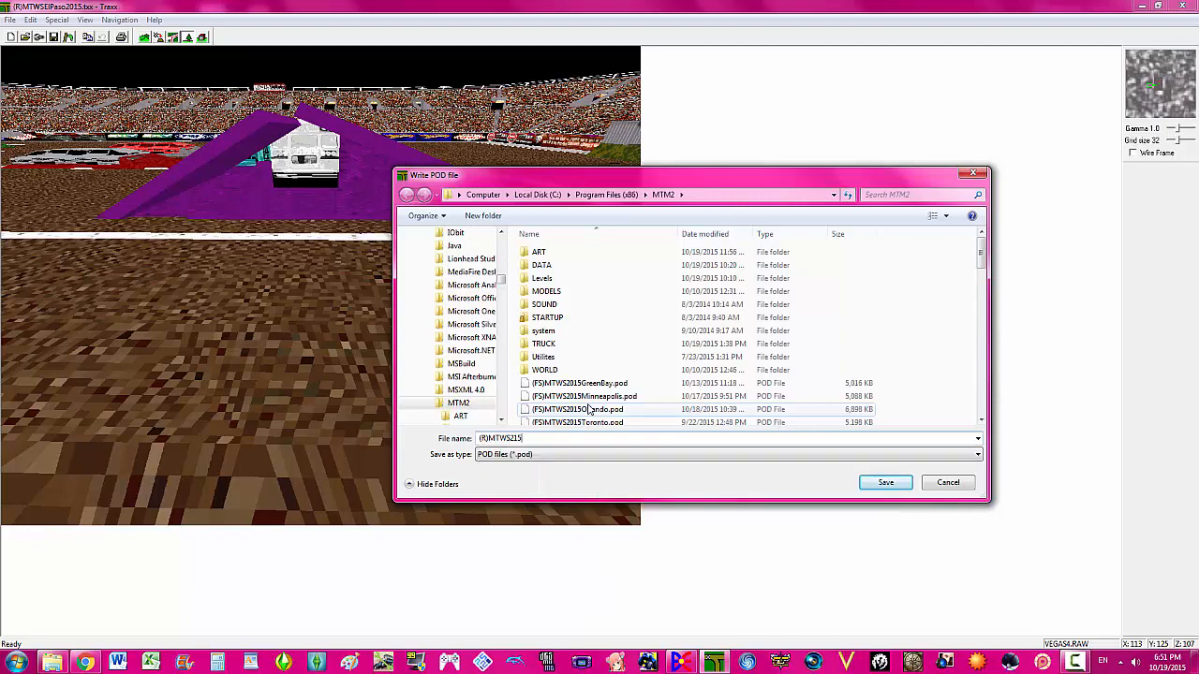
{"action": "type", "text": "ElPaso"}
{"action": "key", "text": "Return"}
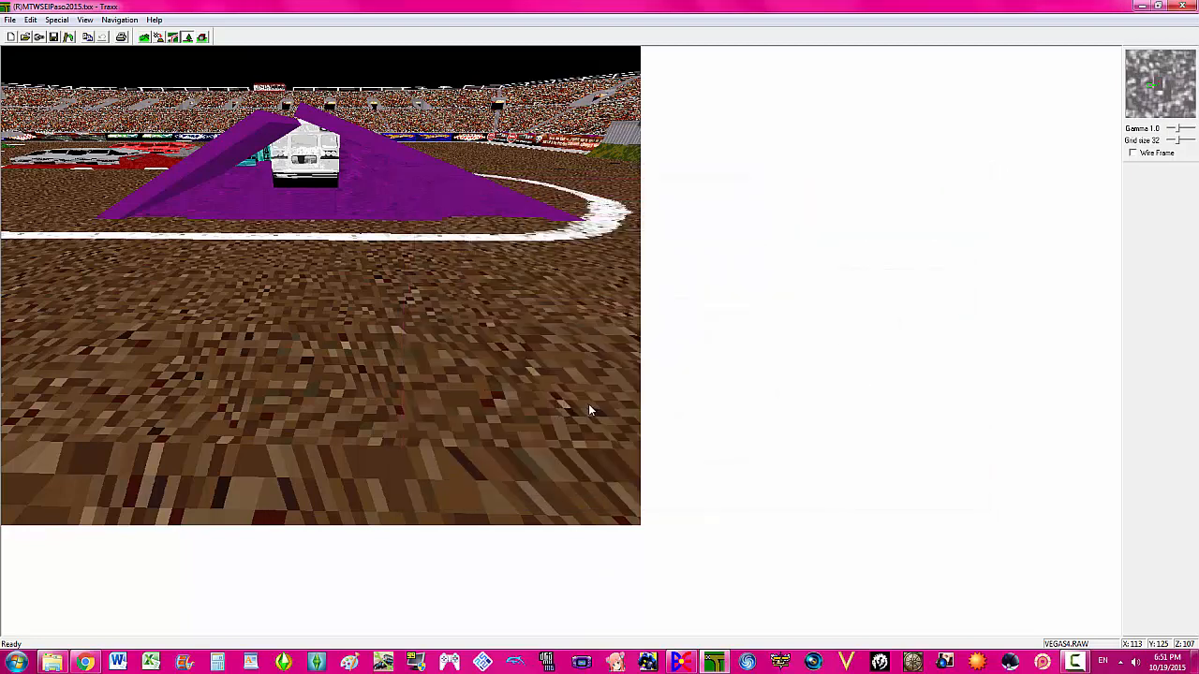
- Switch to the file manager, open the MTM2 folder and launch podini.exe
{"action": "left_click", "coordinate": [52, 662]}
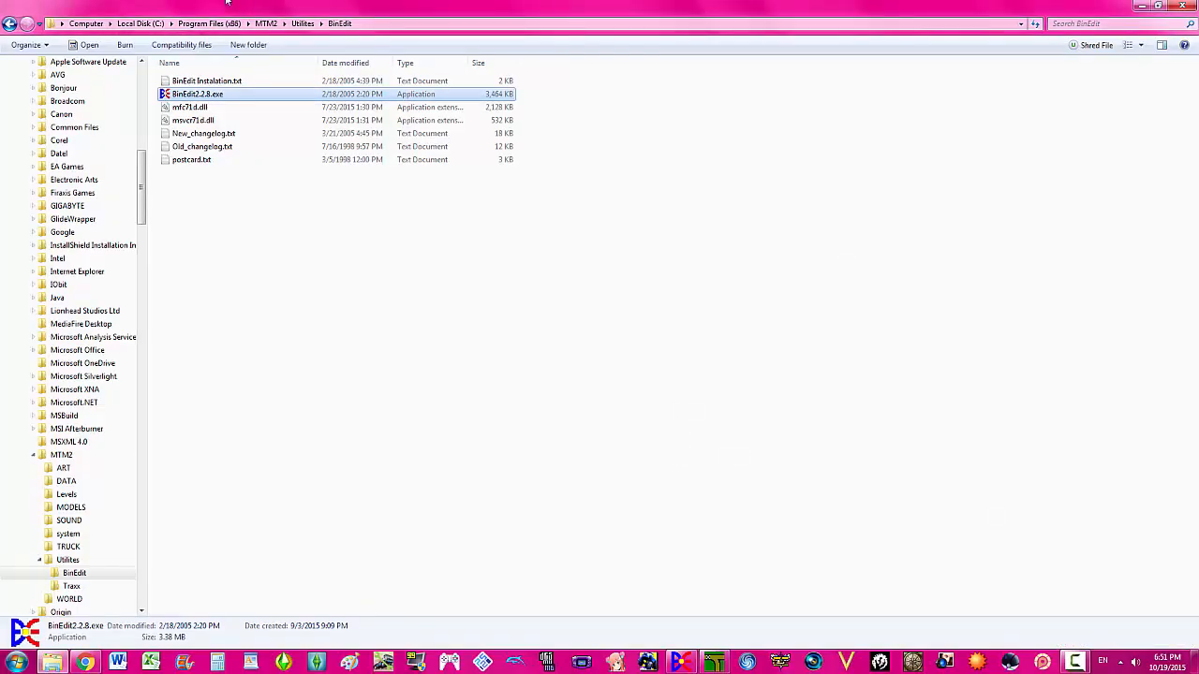
{"action": "left_click", "coordinate": [264, 23]}
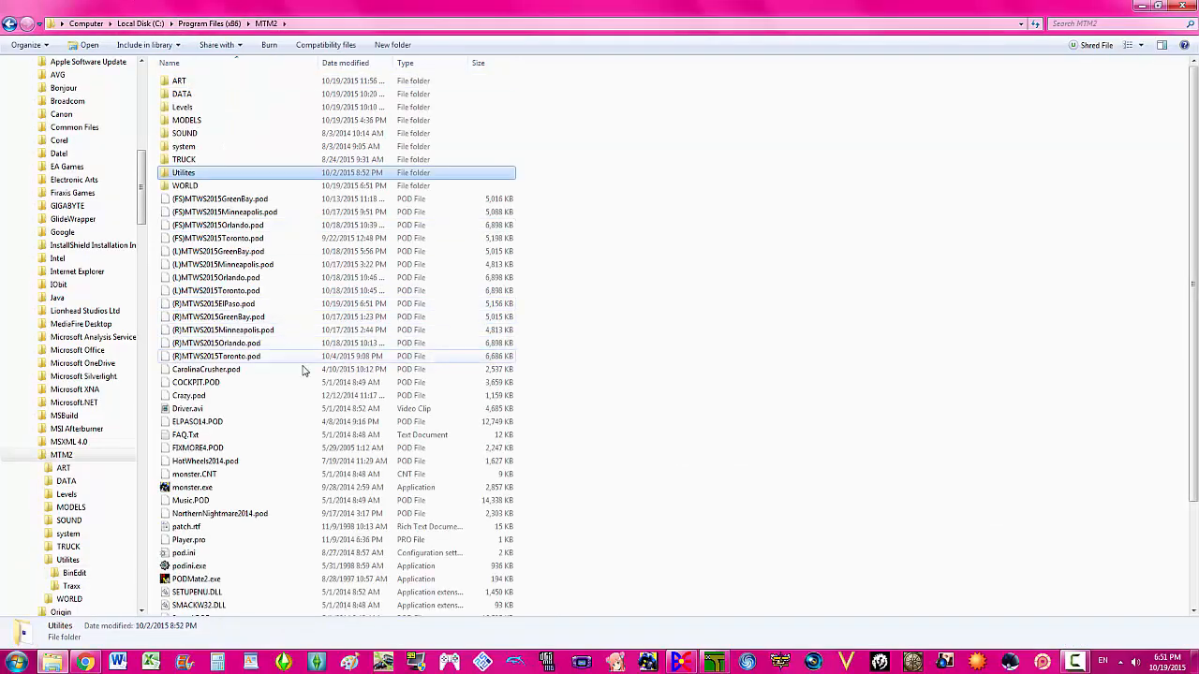
{"action": "left_click", "coordinate": [232, 303]}
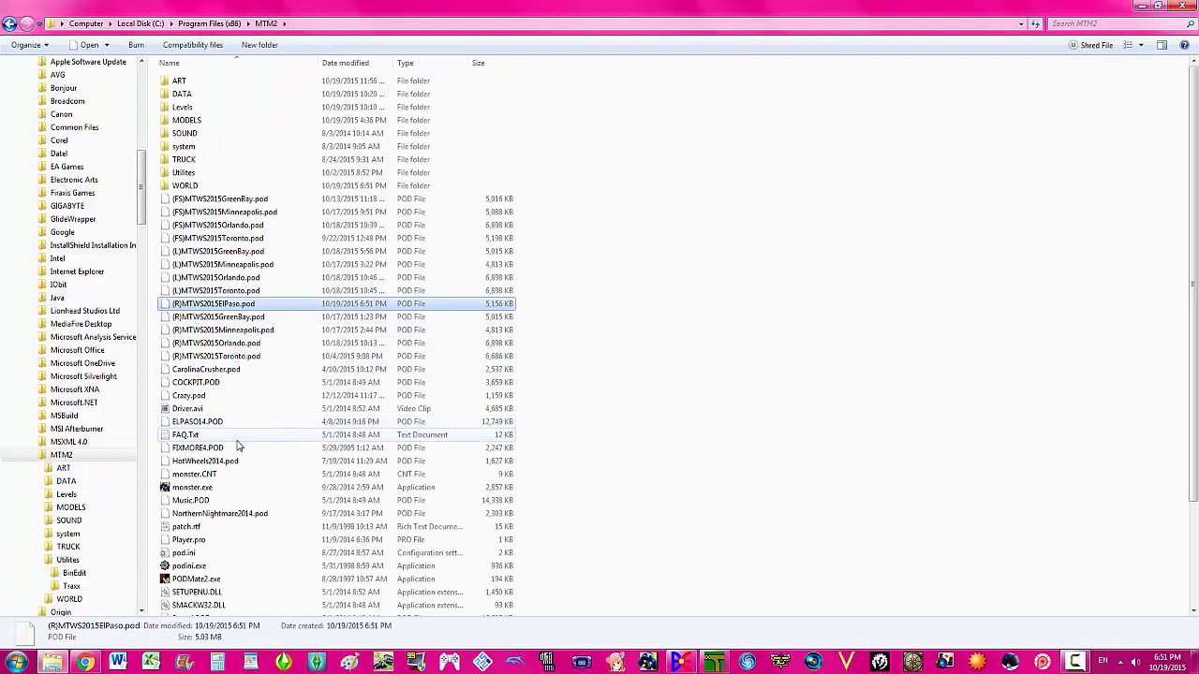
{"action": "left_click", "coordinate": [212, 568]}
{"action": "double_click", "coordinate": [212, 568]}
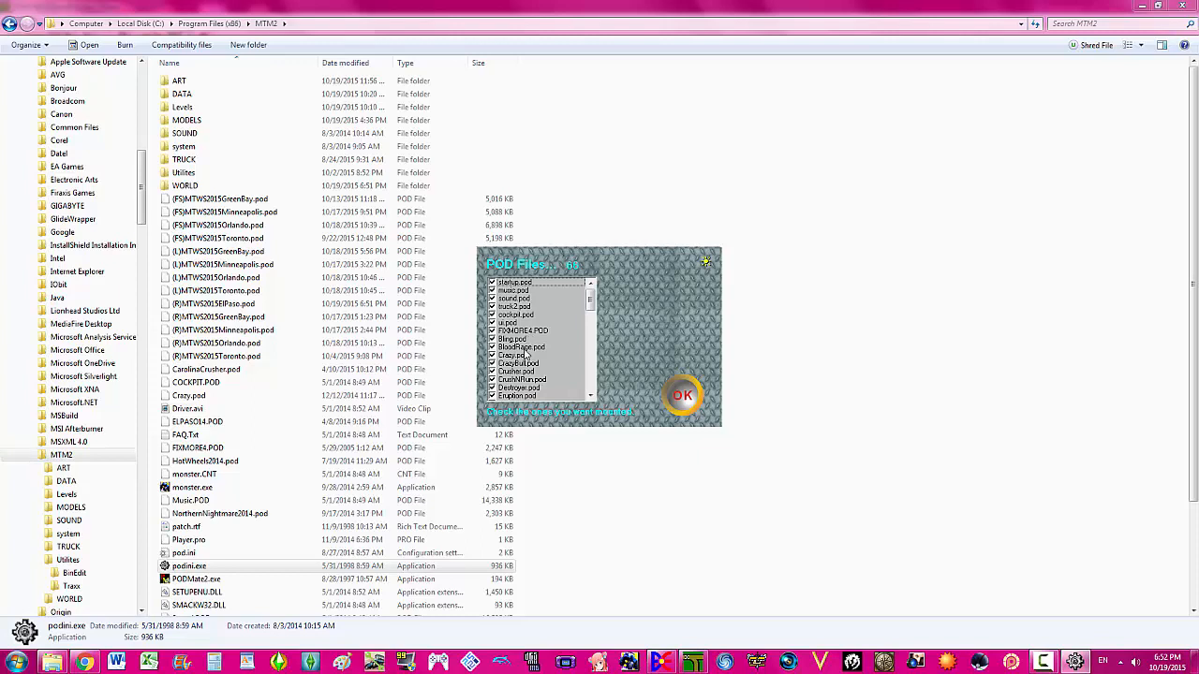
- Unmount the three MTWS2015Orlando PODs, mount (R)MTWS2015ElPaso.pod and confirm the POD list
{"action": "scroll", "coordinate": [524, 352], "scroll_direction": "down", "scroll_amount": 2}
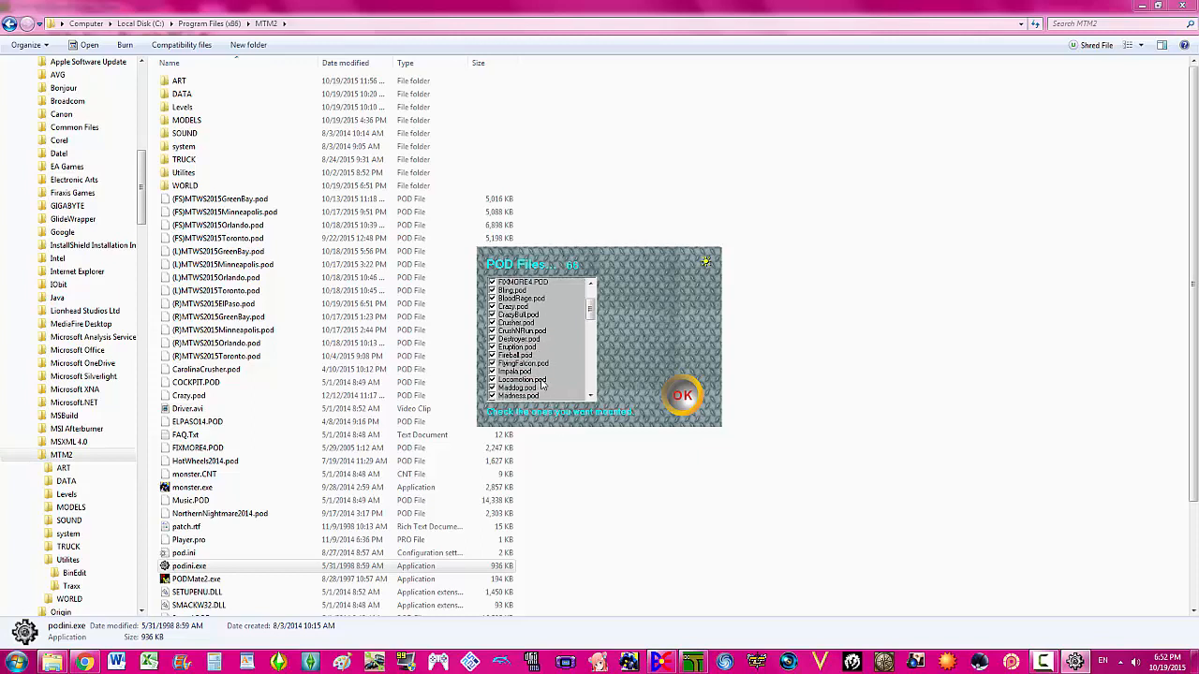
{"action": "scroll", "coordinate": [542, 384], "scroll_direction": "down", "scroll_amount": 7}
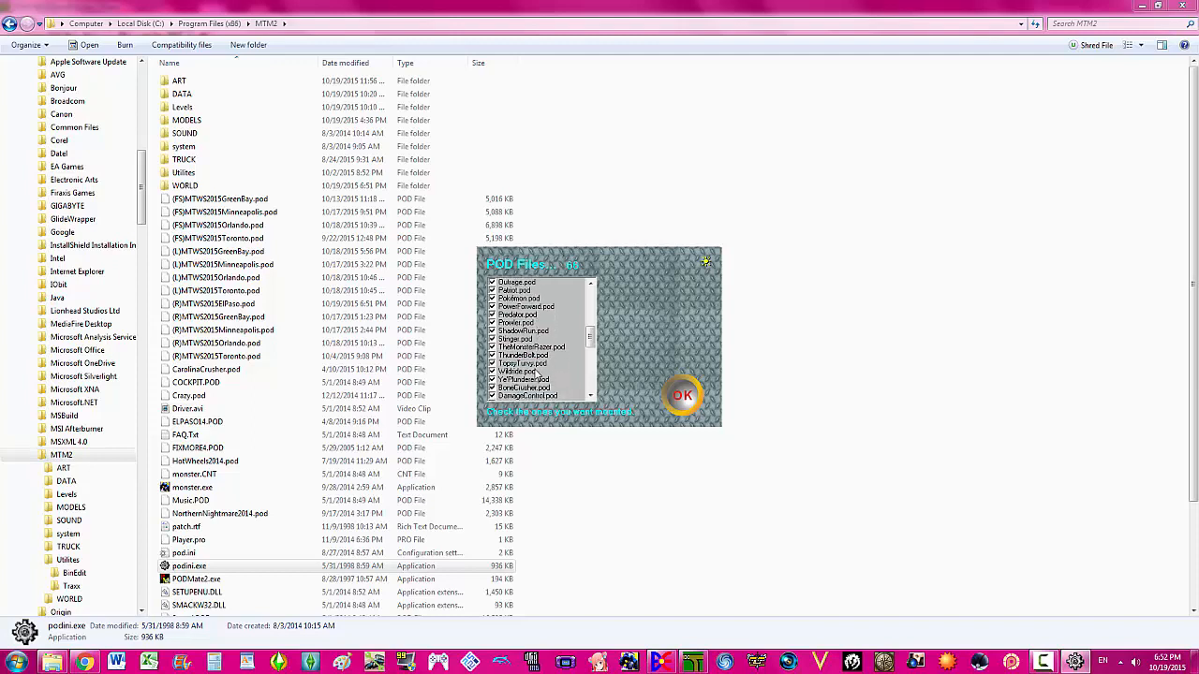
{"action": "scroll", "coordinate": [538, 373], "scroll_direction": "down", "scroll_amount": 6}
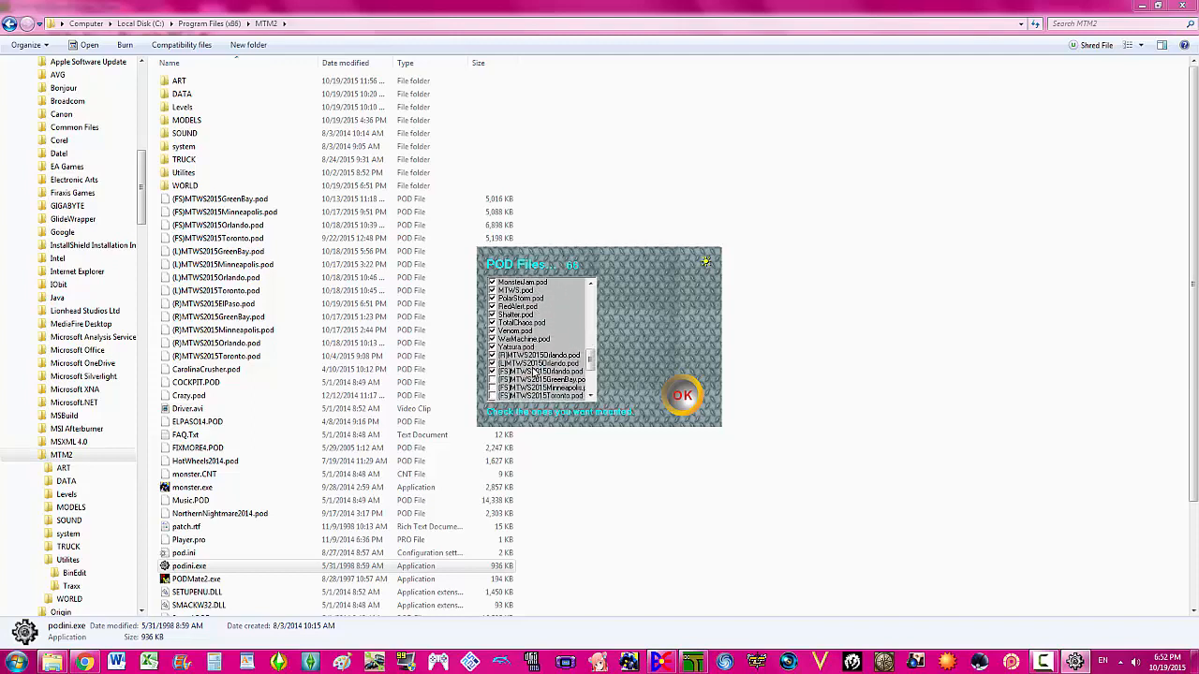
{"action": "left_click", "coordinate": [492, 356]}
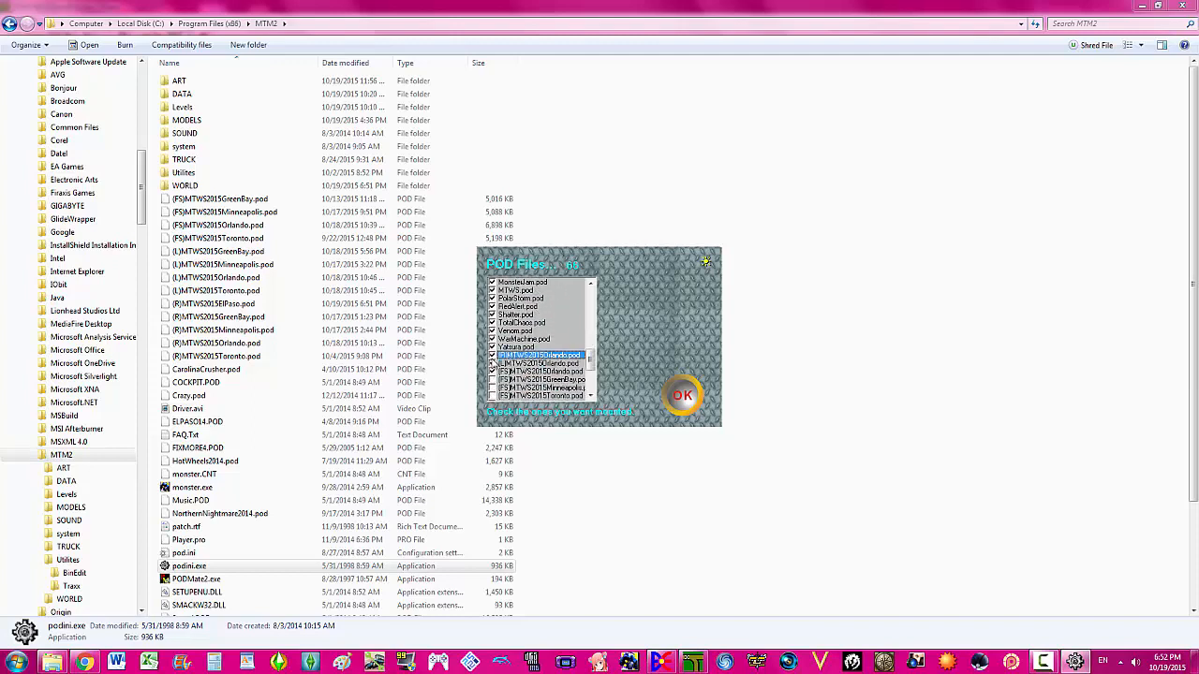
{"action": "left_click", "coordinate": [492, 365]}
{"action": "left_click", "coordinate": [492, 372]}
{"action": "scroll", "coordinate": [525, 365], "scroll_direction": "down", "scroll_amount": 3}
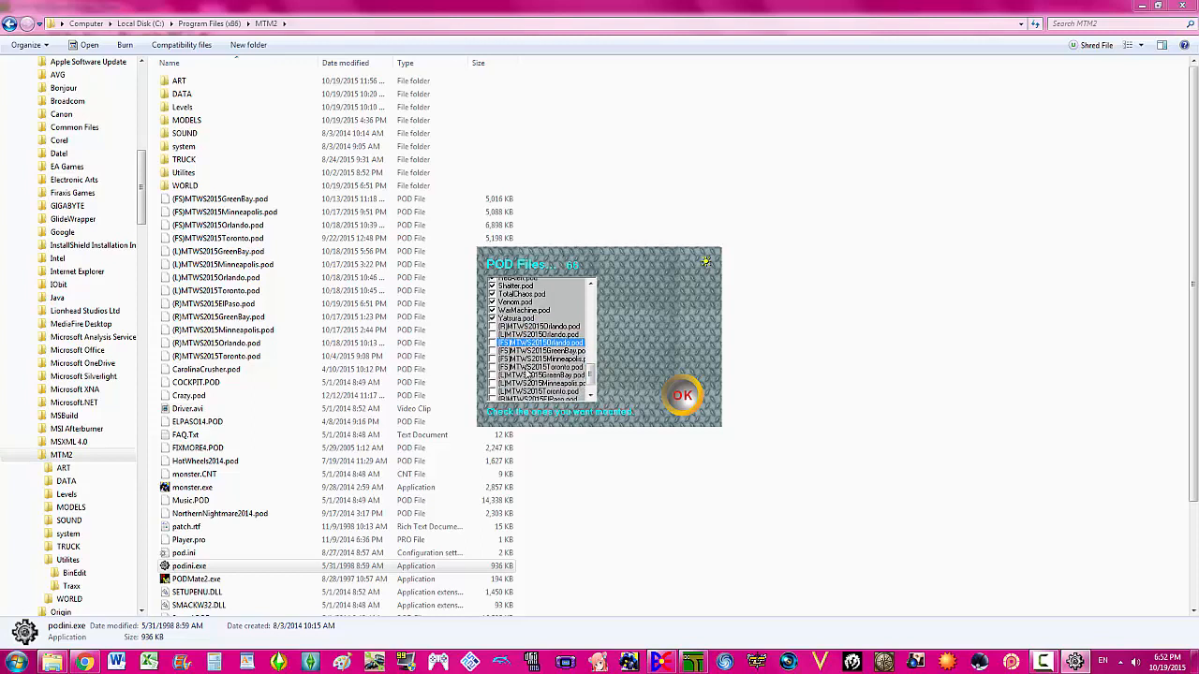
{"action": "left_click", "coordinate": [493, 356]}
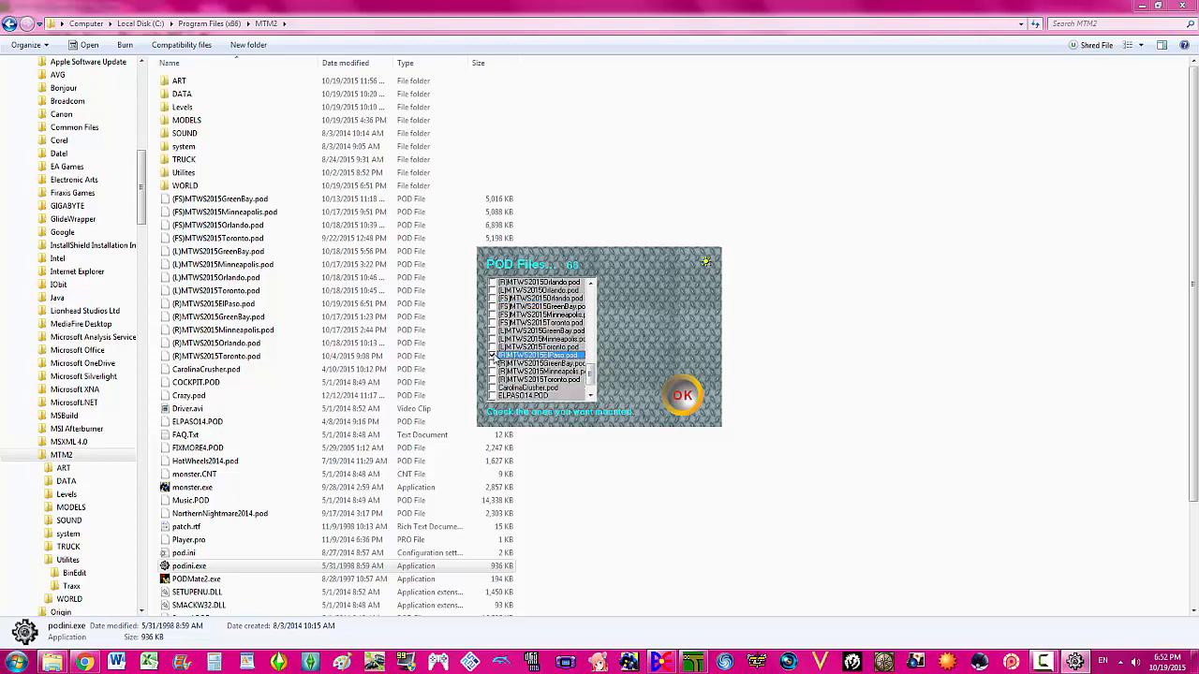
{"action": "left_click", "coordinate": [684, 398]}
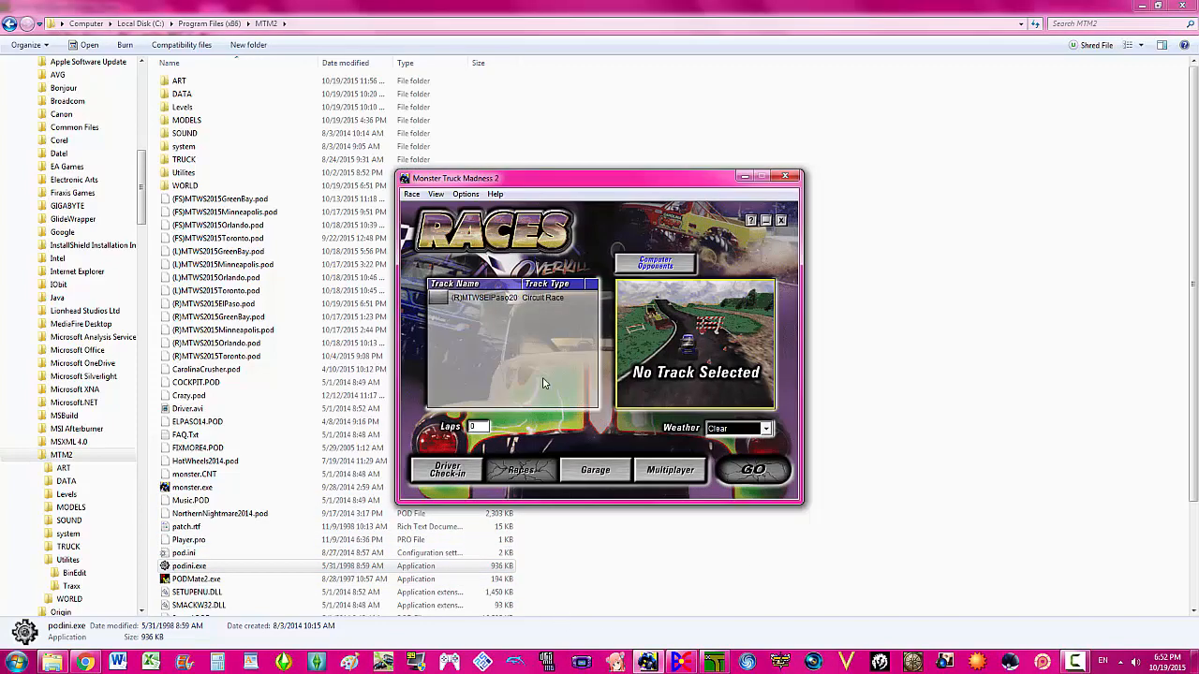
- In Monster Truck Madness 2, select the El Paso circuit track, choose the MTWS truck and start the race
{"action": "left_click", "coordinate": [478, 303]}
{"action": "left_click", "coordinate": [438, 476]}
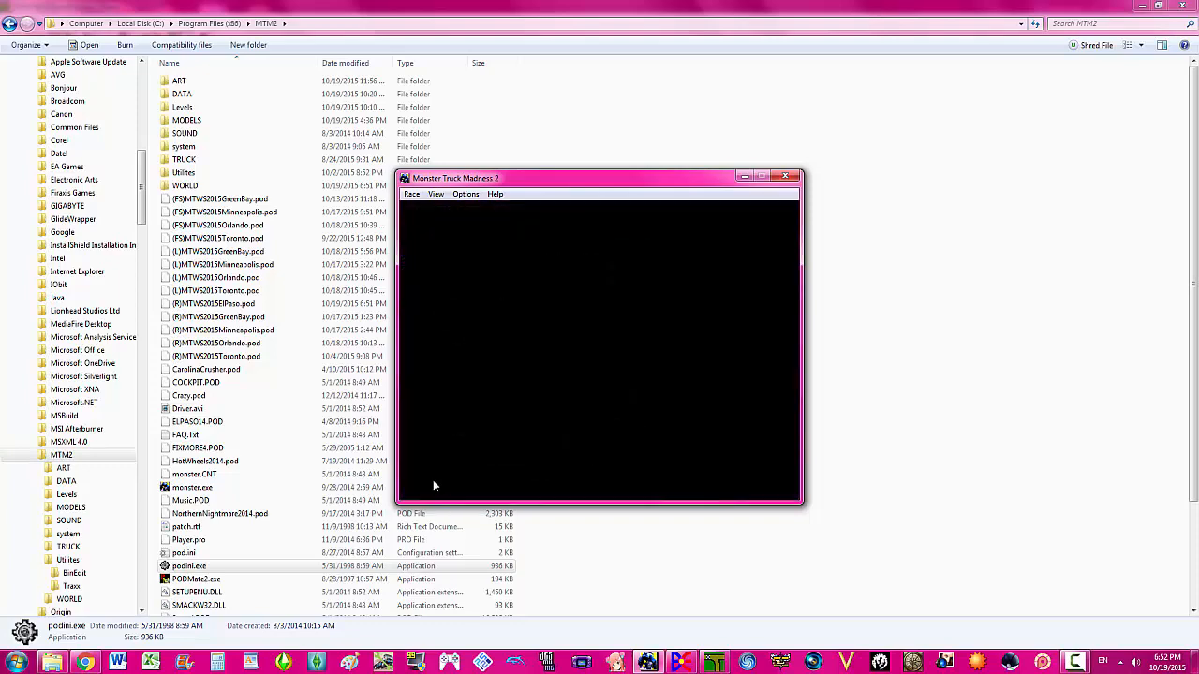
{"action": "left_click", "coordinate": [659, 312]}
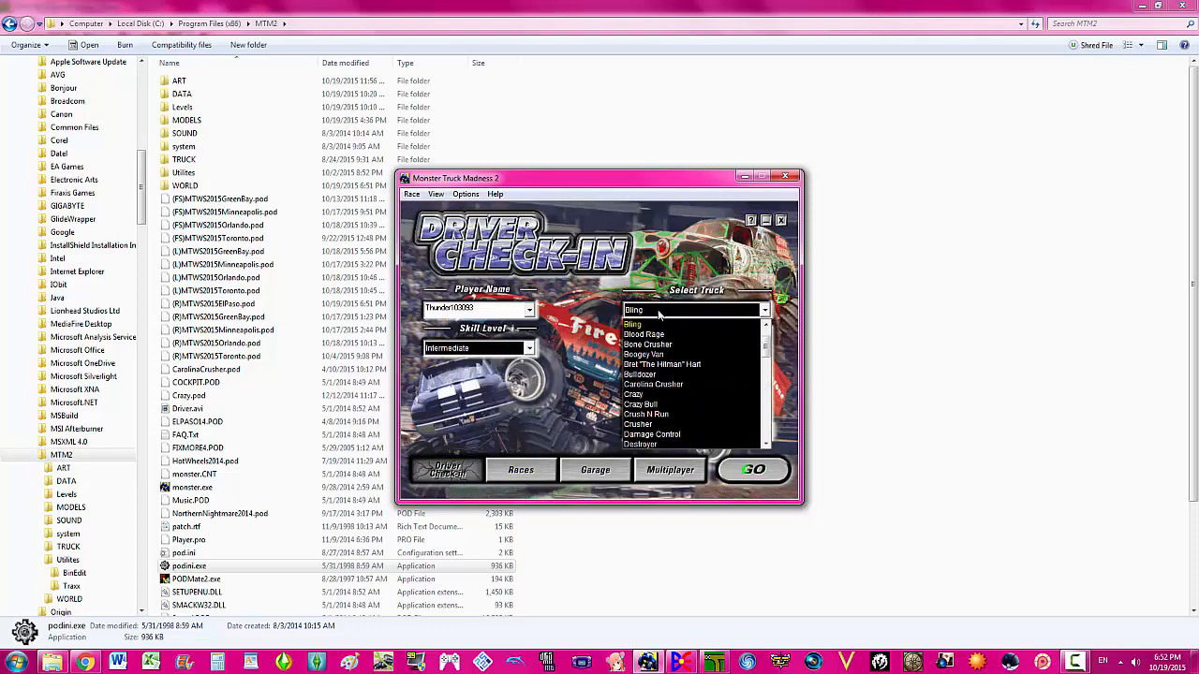
{"action": "left_click", "coordinate": [658, 314]}
{"action": "scroll", "coordinate": [658, 314], "scroll_direction": "down", "scroll_amount": 10}
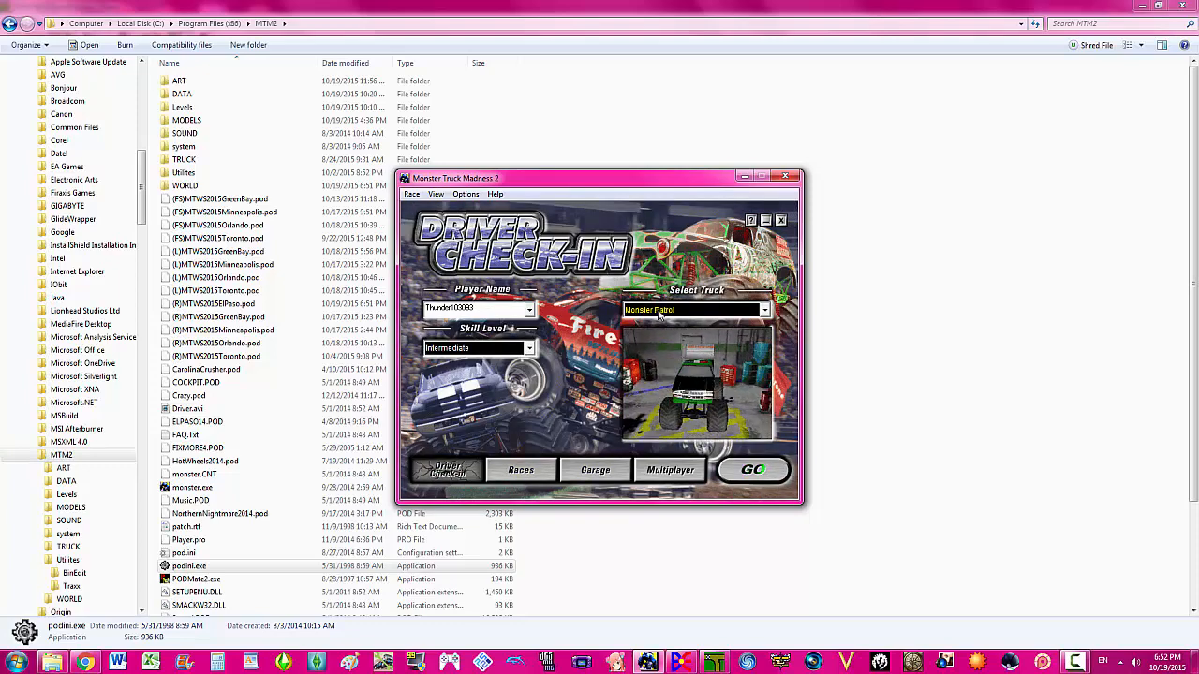
{"action": "scroll", "coordinate": [659, 314], "scroll_direction": "down", "scroll_amount": 1}
{"action": "left_click", "coordinate": [513, 471]}
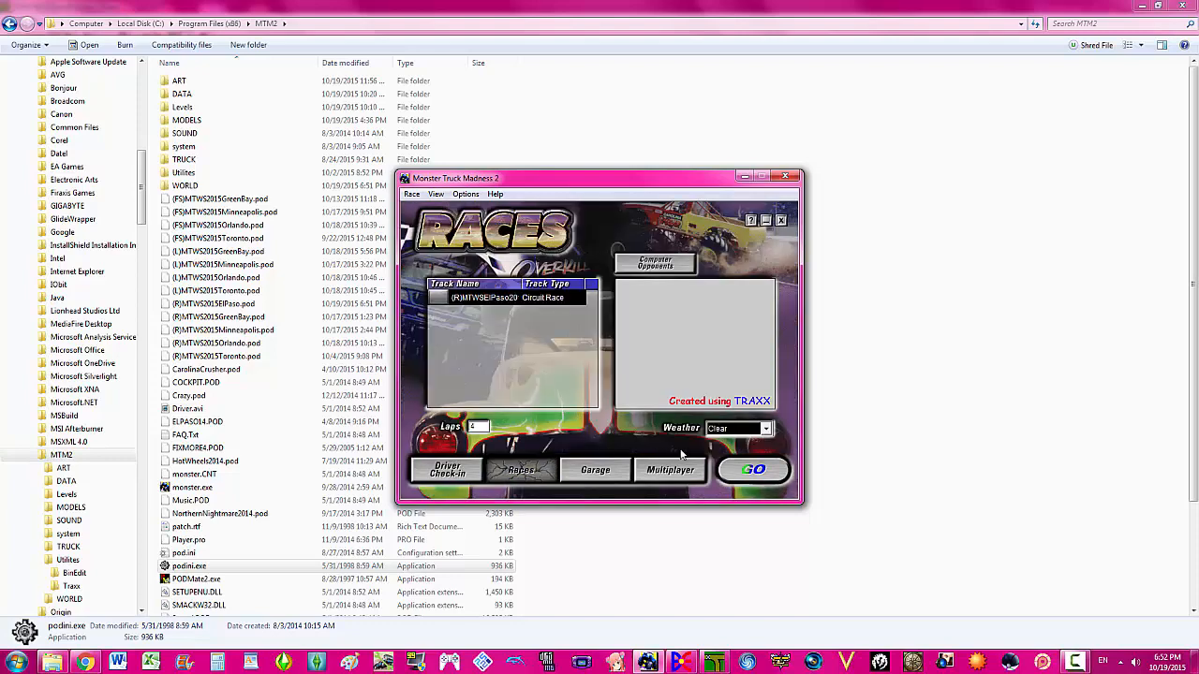
{"action": "left_click", "coordinate": [755, 473]}
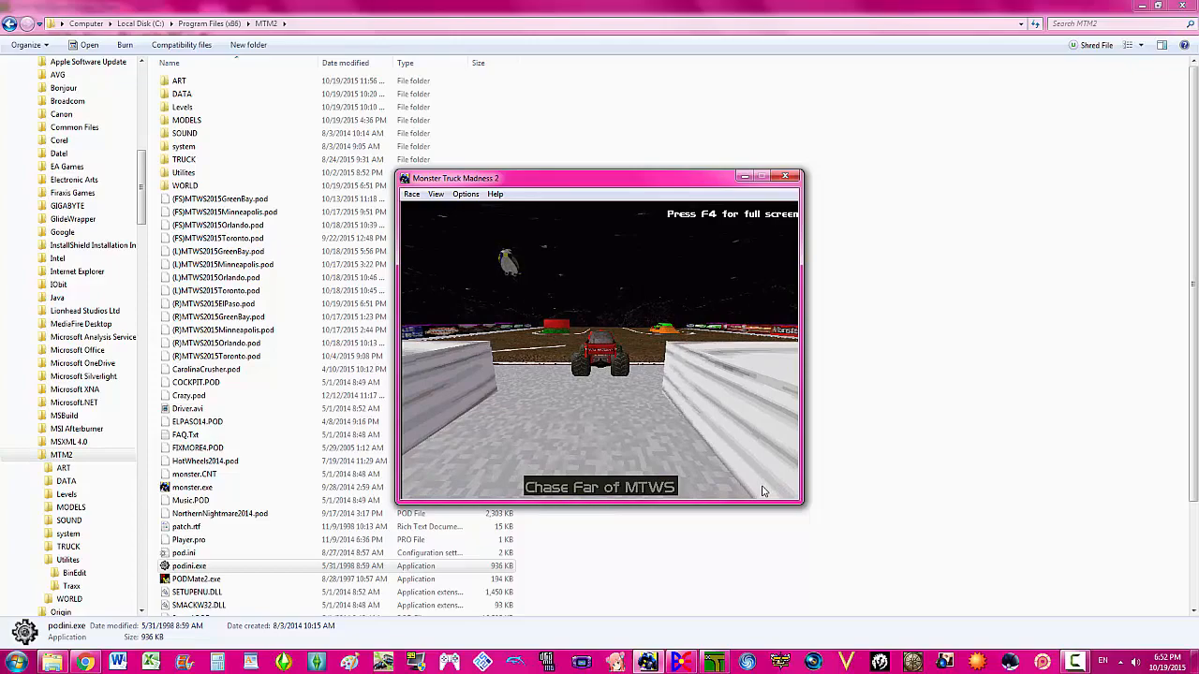
- Test-drive the truck to the purple bus ramp, inspect the contact from other camera views, and ask to exit the game
{"action": "key", "text": "Up"}
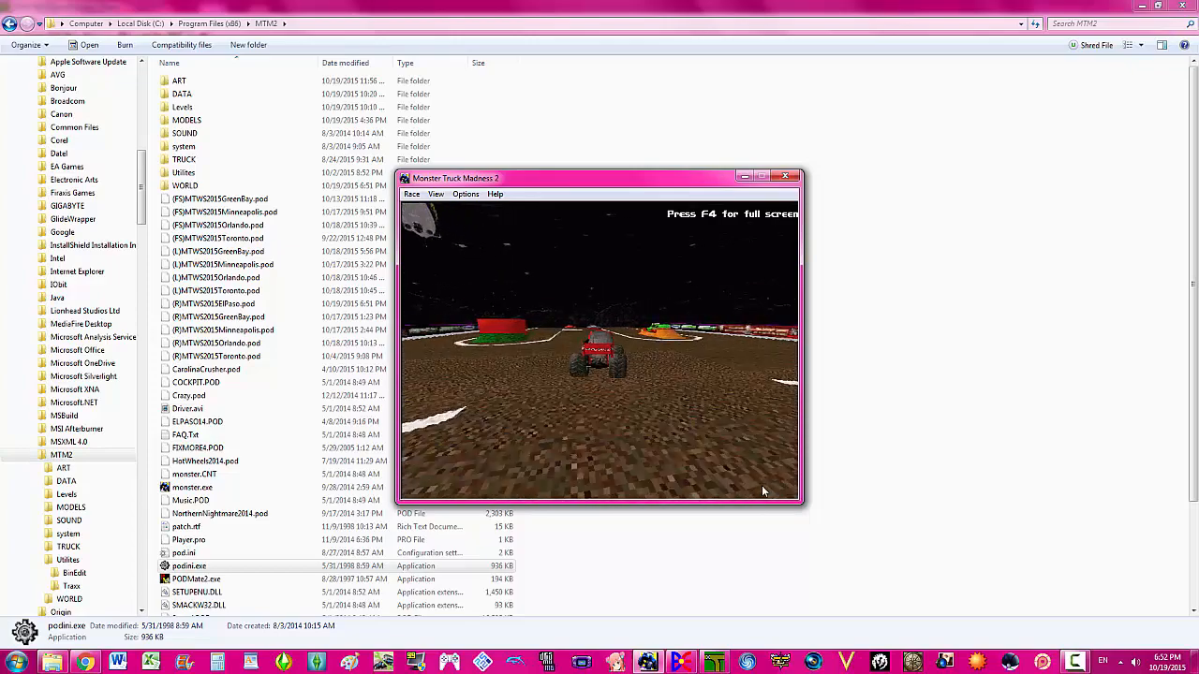
{"action": "key", "text": "Right"}
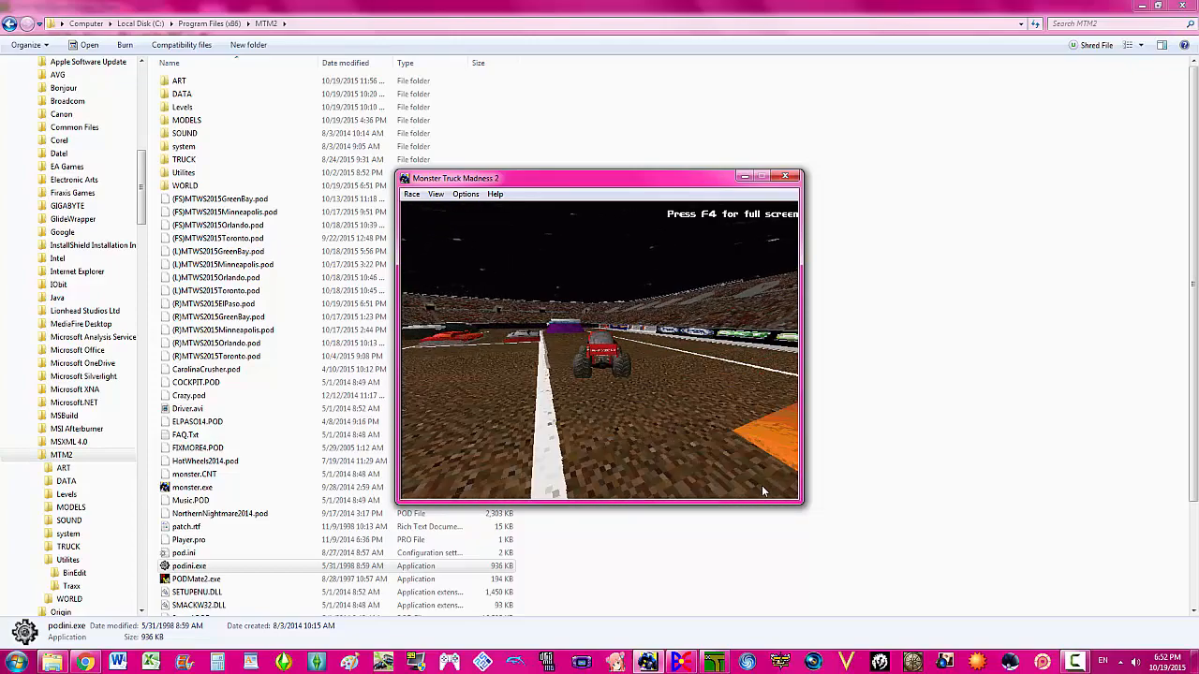
{"action": "key", "text": "Left"}
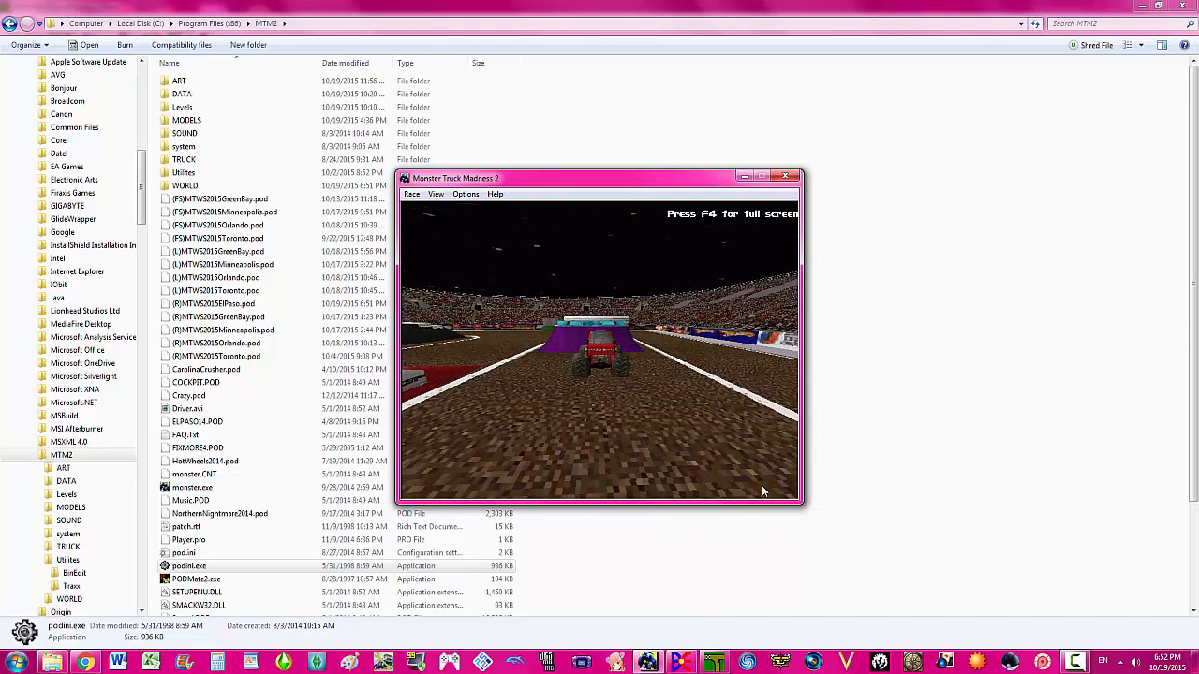
{"action": "key", "text": "Down"}
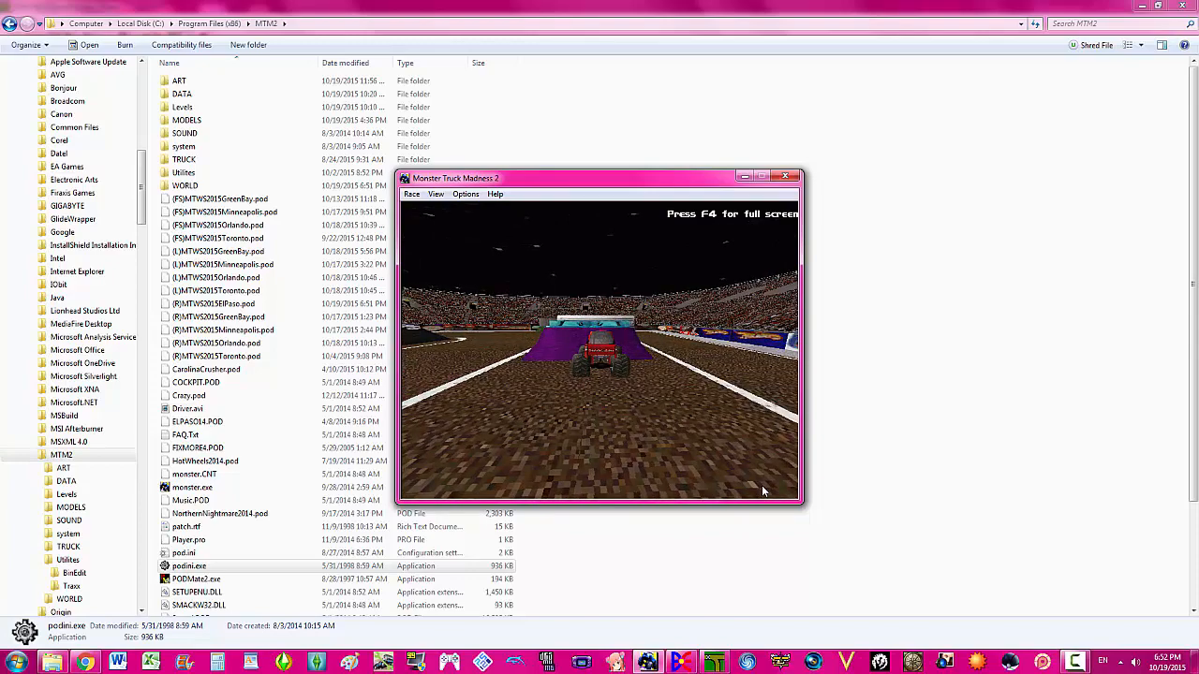
{"action": "key", "text": "v"}
{"action": "key", "text": "v"}
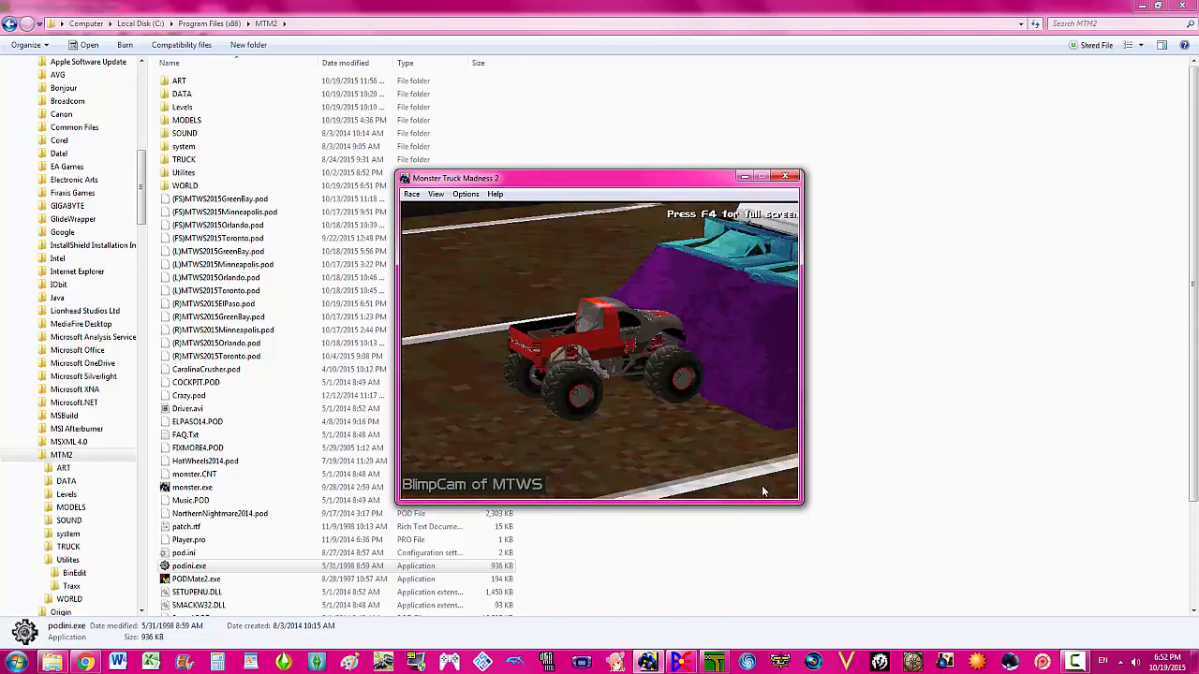
{"action": "left_click", "coordinate": [783, 177]}
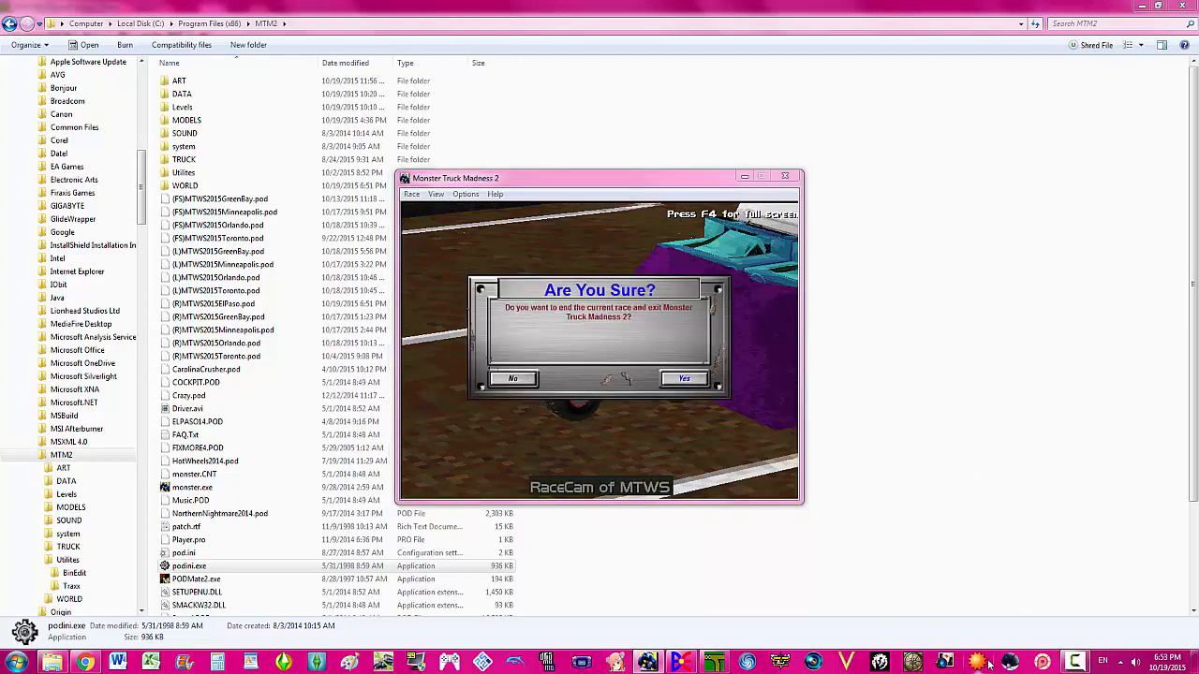
{"action": "mouse_move", "coordinate": [1075, 662]}
{"action": "left_click", "coordinate": [1139, 603]}
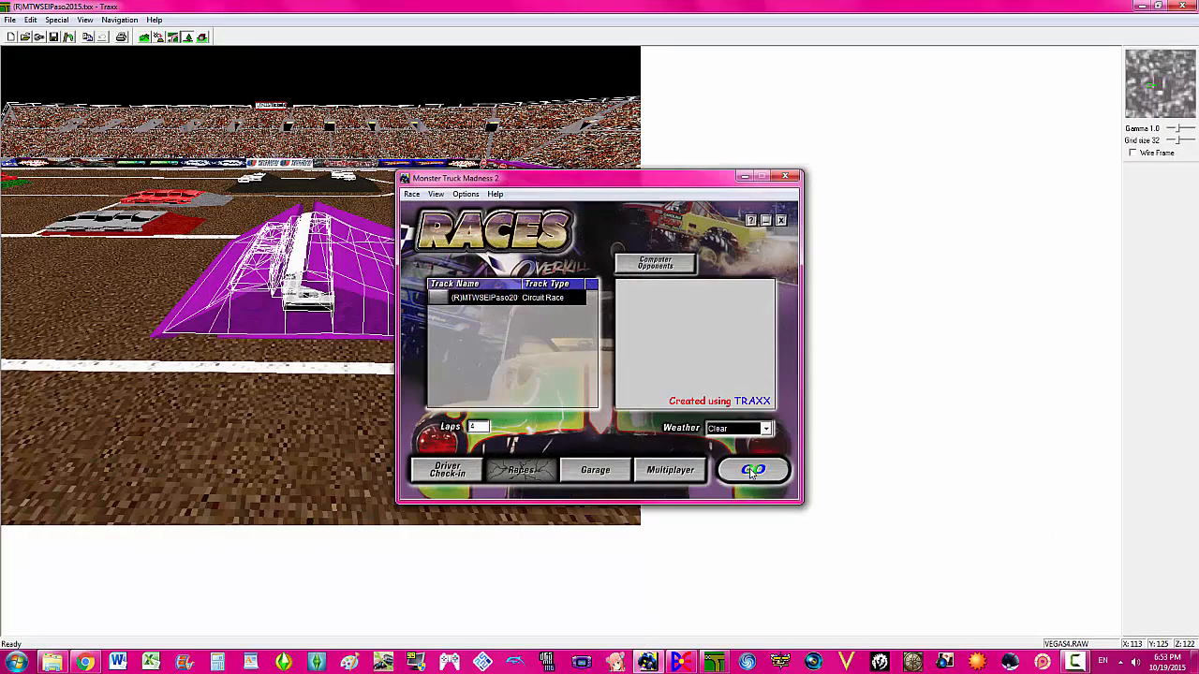
- Start the El Paso circuit race and drive the truck over the purple ramp's teal cars and white bus
{"action": "left_click", "coordinate": [752, 471]}
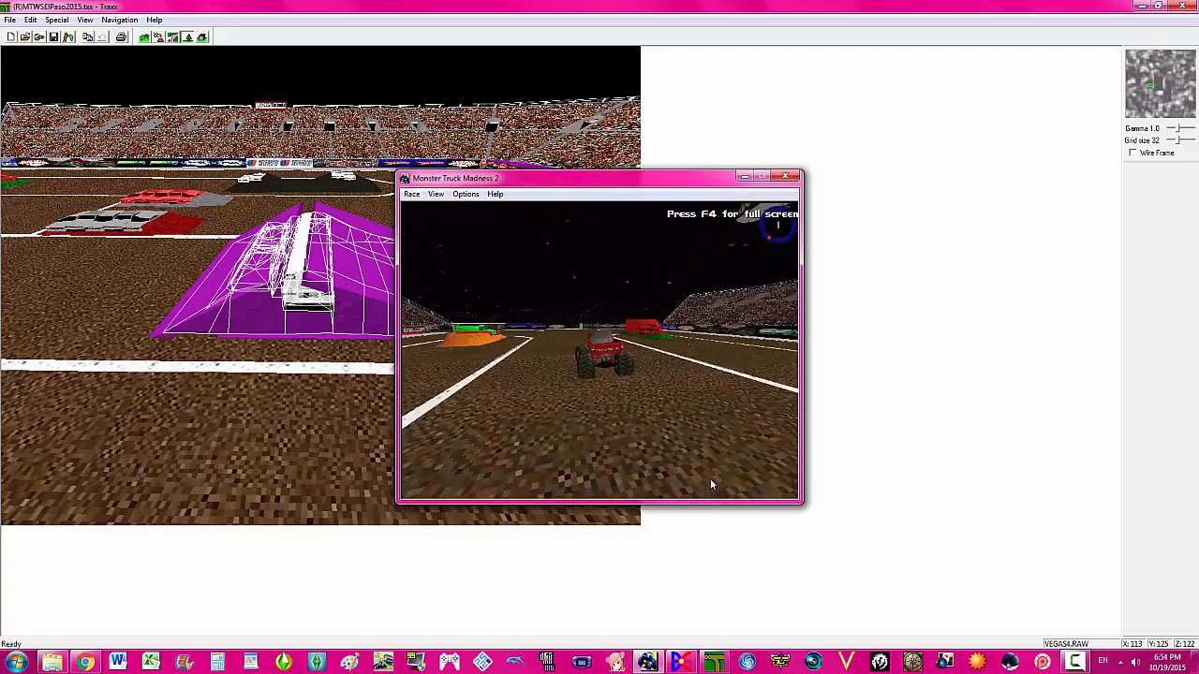
{"action": "key", "text": "Left"}
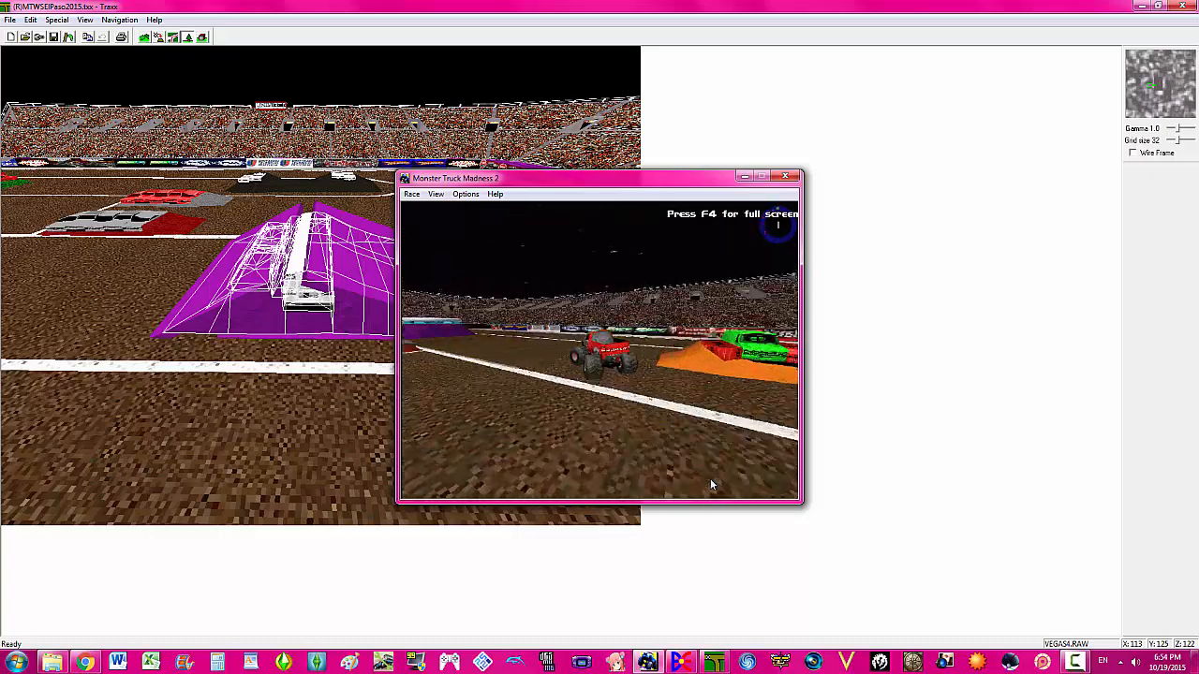
{"action": "key", "text": "Left"}
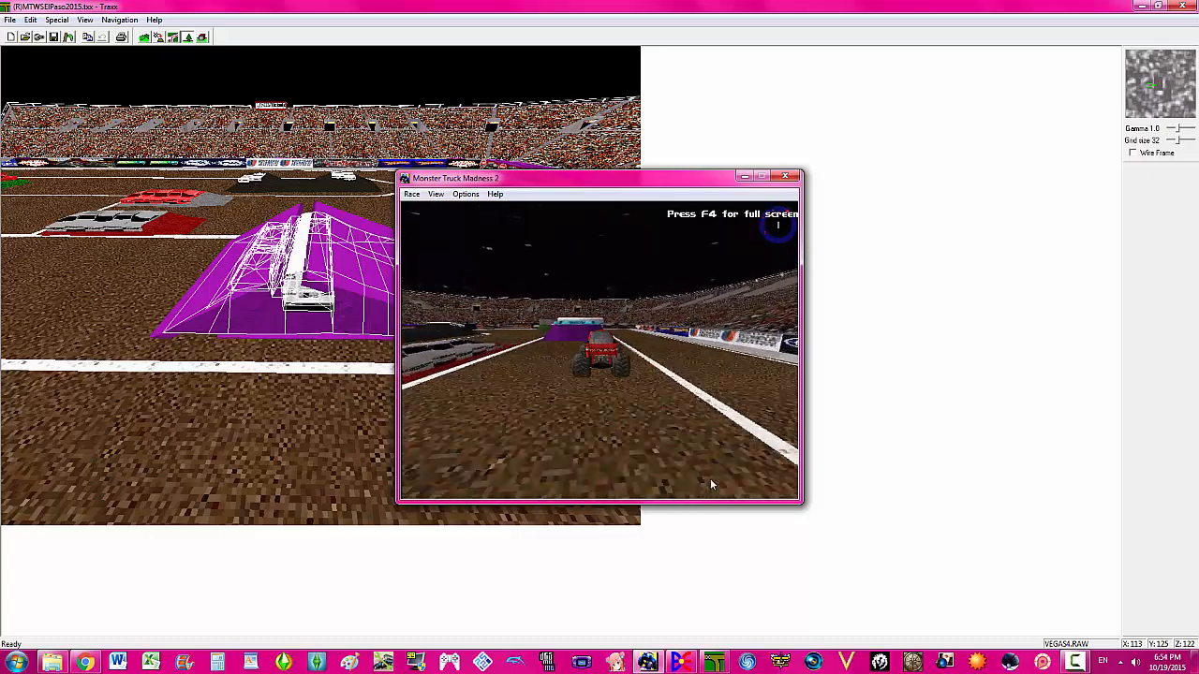
{"action": "key", "text": "Up"}
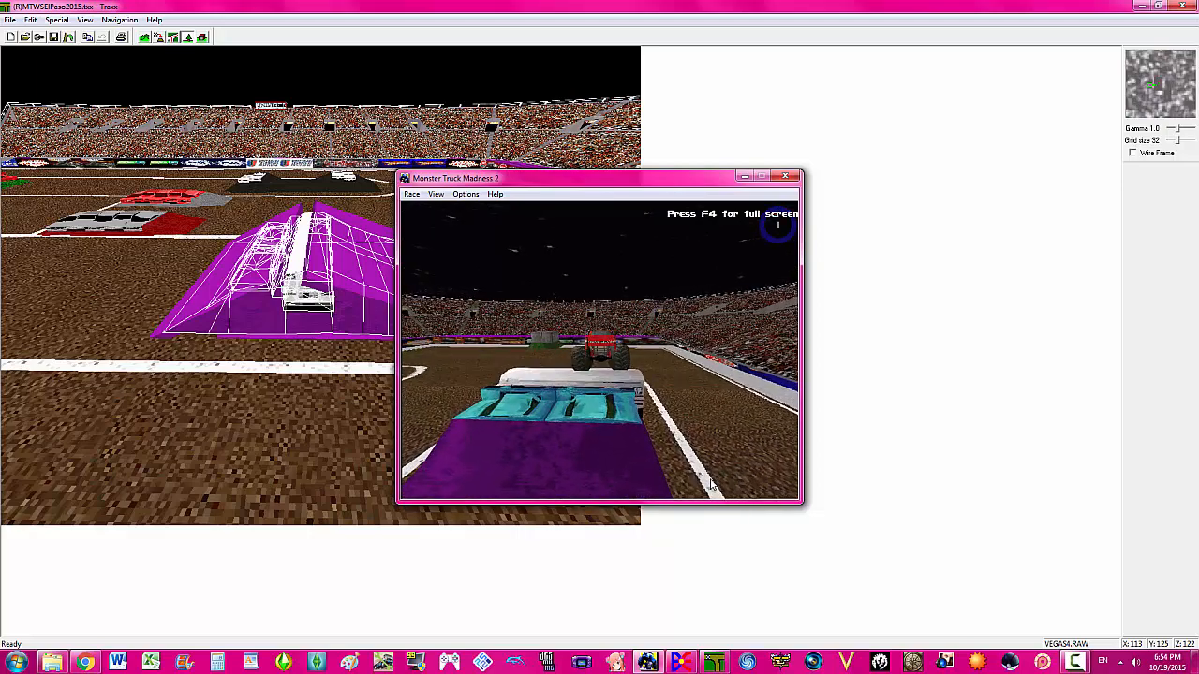
- Inspect the truck on the bus and purple ramp from the RaceCam, Chase Front and Chase Left cameras, and exit the game
{"action": "key", "text": "F8"}
{"action": "key", "text": "F8"}
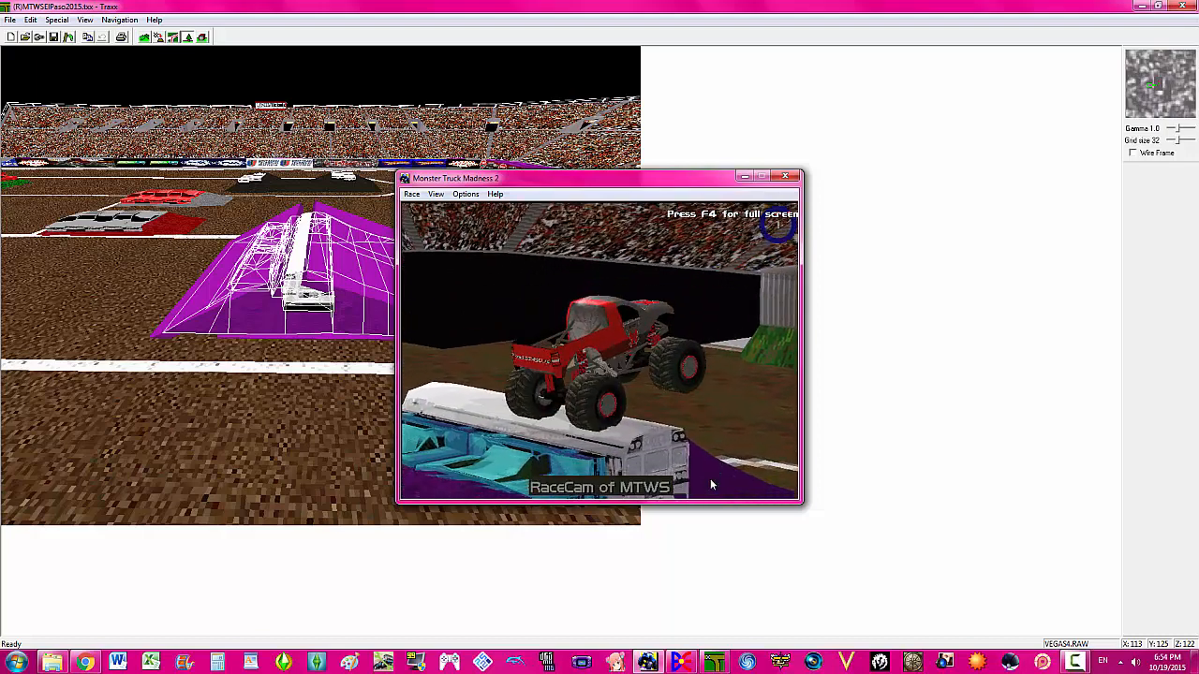
{"action": "key", "text": "F8"}
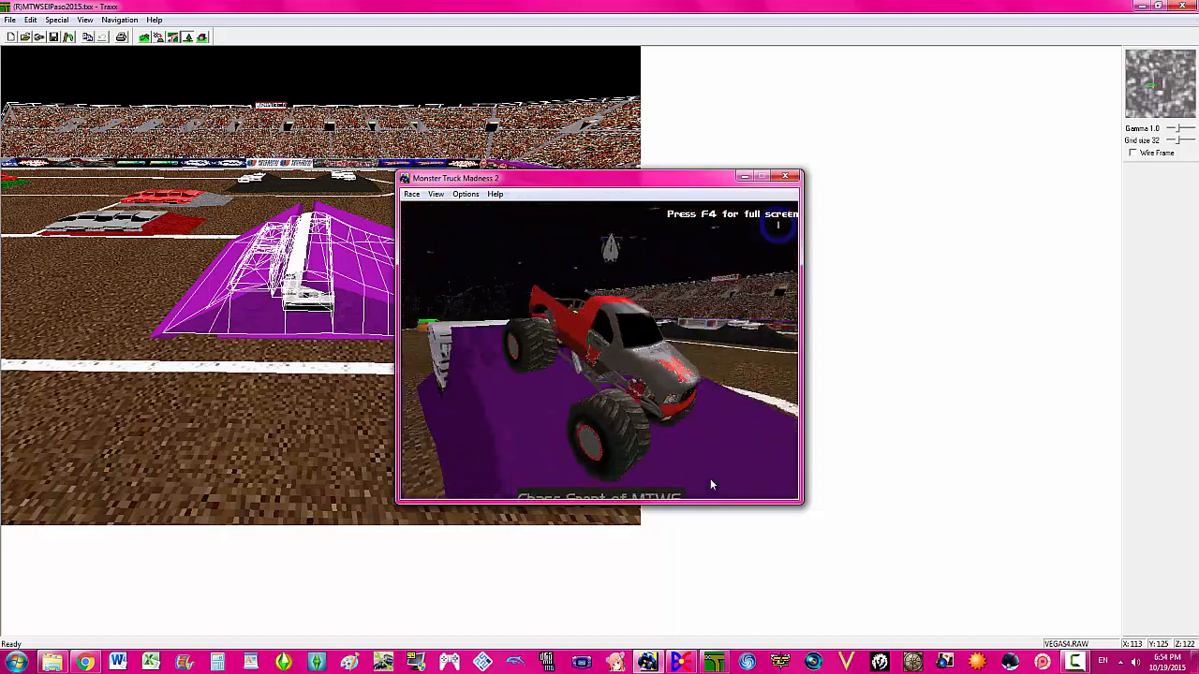
{"action": "key", "text": "F8"}
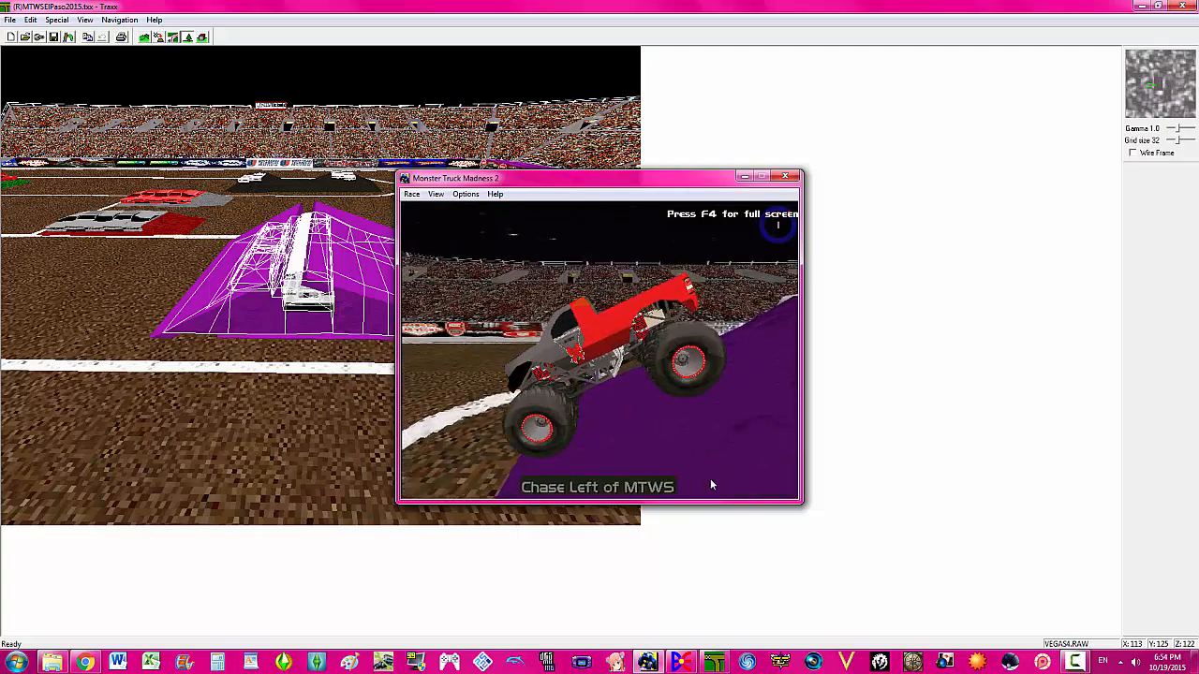
{"action": "key", "text": "F8"}
{"action": "key", "text": "F8"}
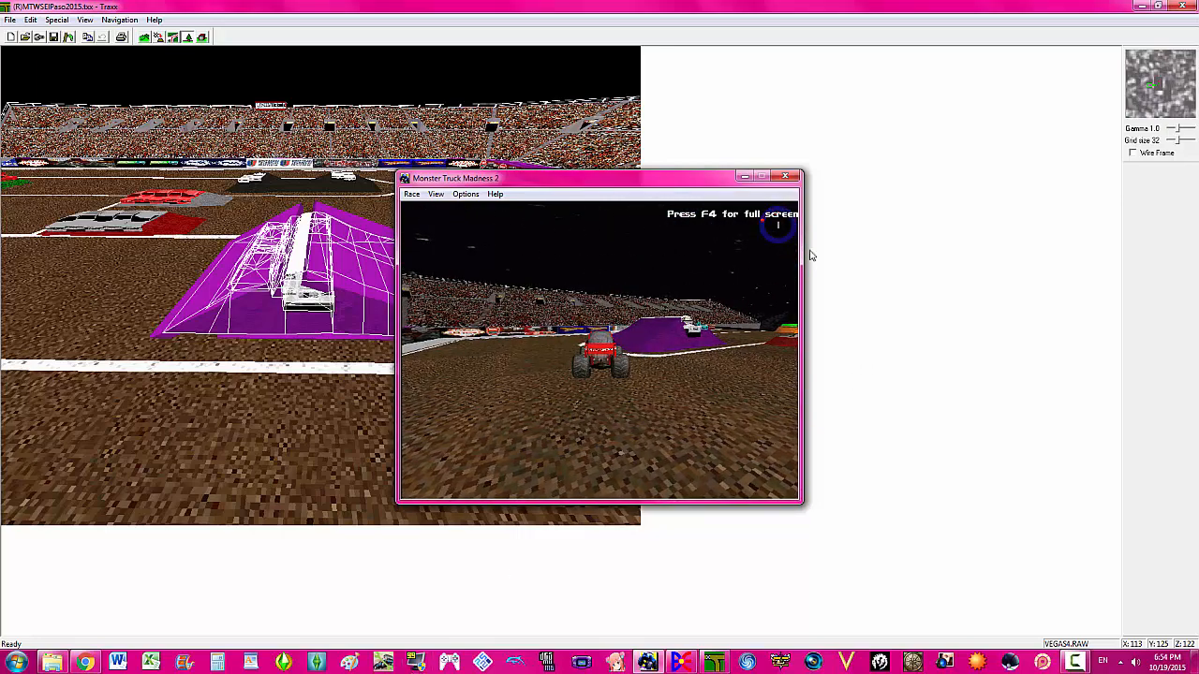
{"action": "key", "text": "alt+F4"}
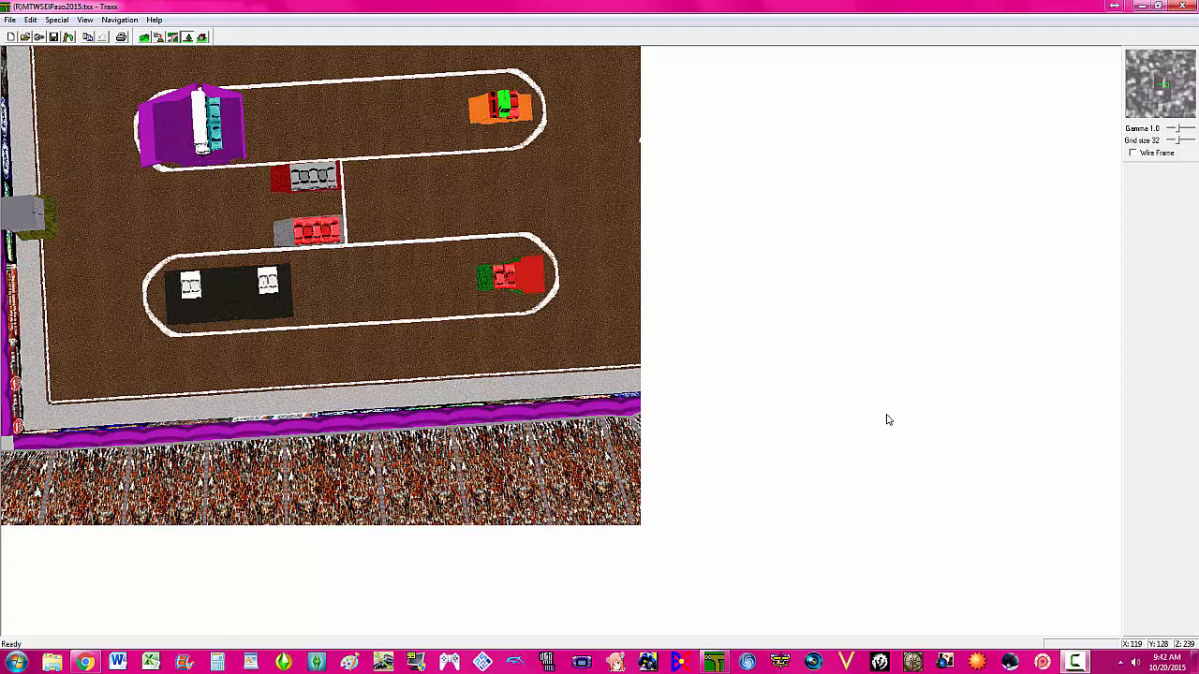
- In Traxx, open the properties of the grey-topped object at the arena's end wall and show its available object types
{"action": "left_click", "coordinate": [867, 410]}
{"action": "key", "text": "Left"}
{"action": "key", "text": "Left"}
{"action": "key", "text": "Left"}
{"action": "key", "text": "Left"}
{"action": "key", "text": "Left"}
{"action": "key", "text": "Left"}
{"action": "key", "text": "Left"}
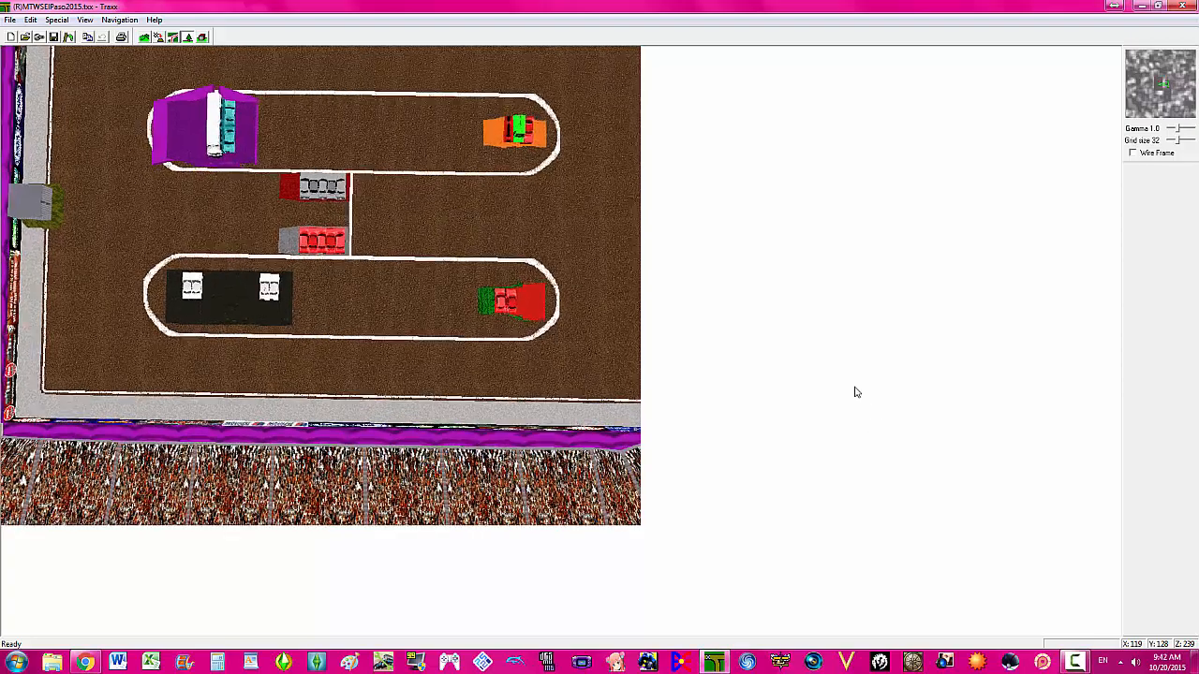
{"action": "key", "text": "Left"}
{"action": "key", "text": "Left"}
{"action": "key", "text": "Left"}
{"action": "key", "text": "Left"}
{"action": "key", "text": "Left"}
{"action": "key", "text": "Left"}
{"action": "key", "text": "Left"}
{"action": "key", "text": "Left"}
{"action": "key", "text": "Left"}
{"action": "key", "text": "Left"}
{"action": "key", "text": "Left"}
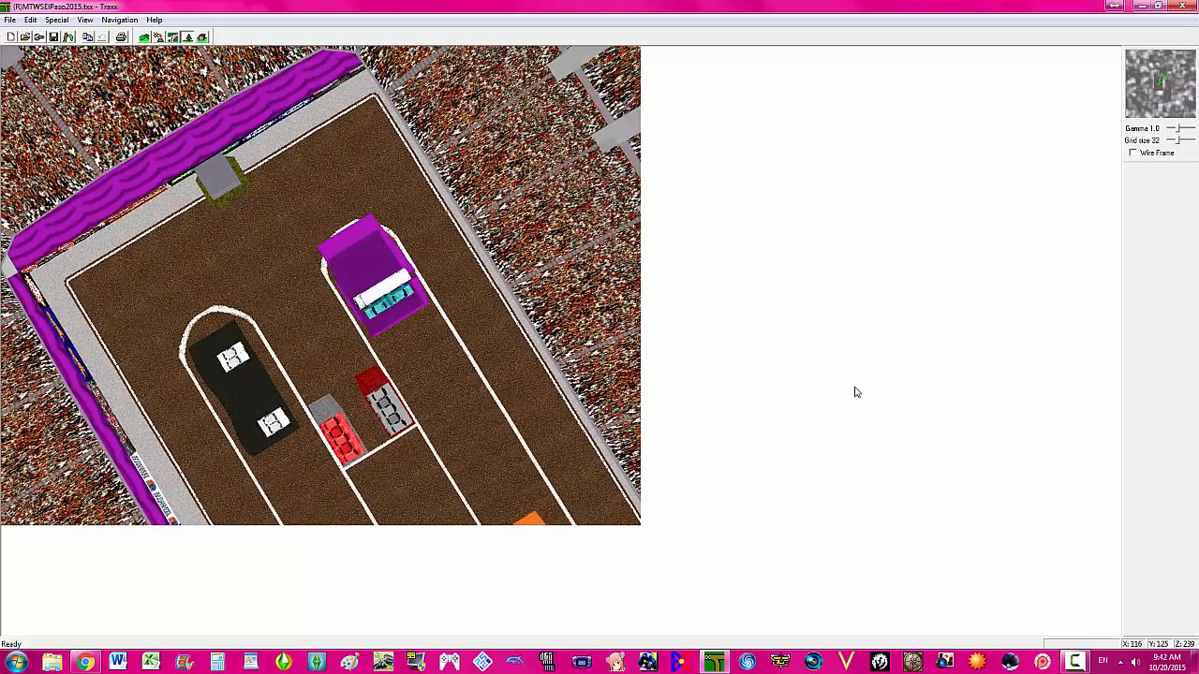
{"action": "right_click", "coordinate": [205, 186]}
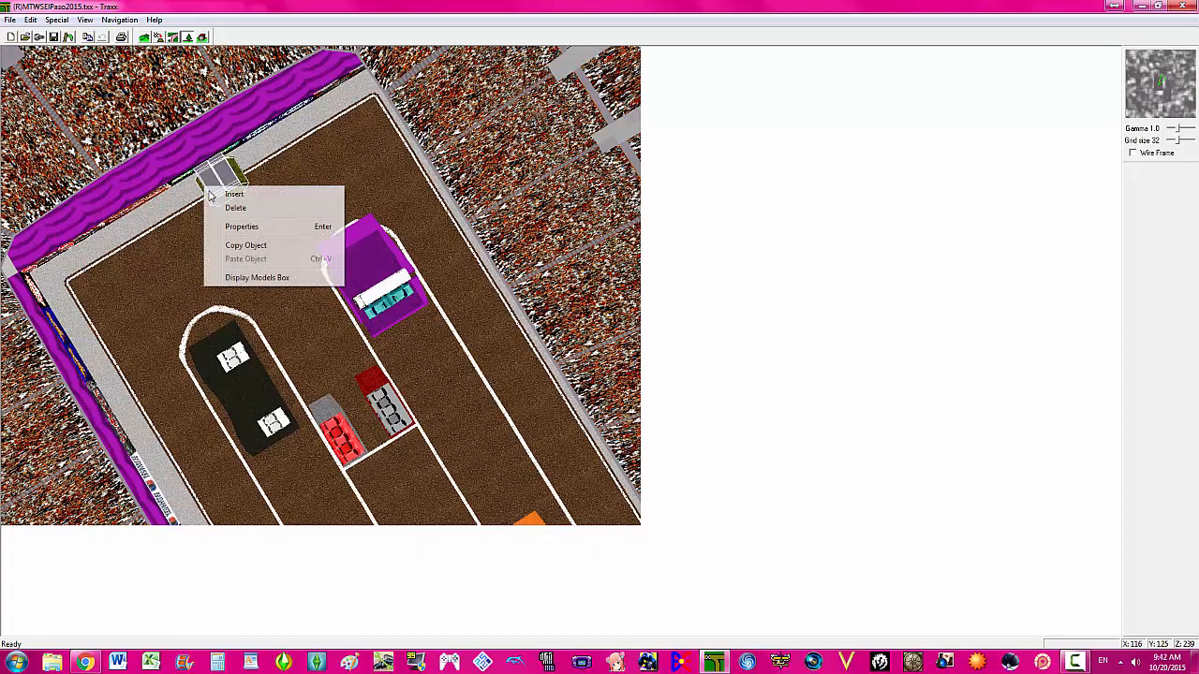
{"action": "left_click", "coordinate": [225, 230]}
{"action": "left_click", "coordinate": [603, 229]}
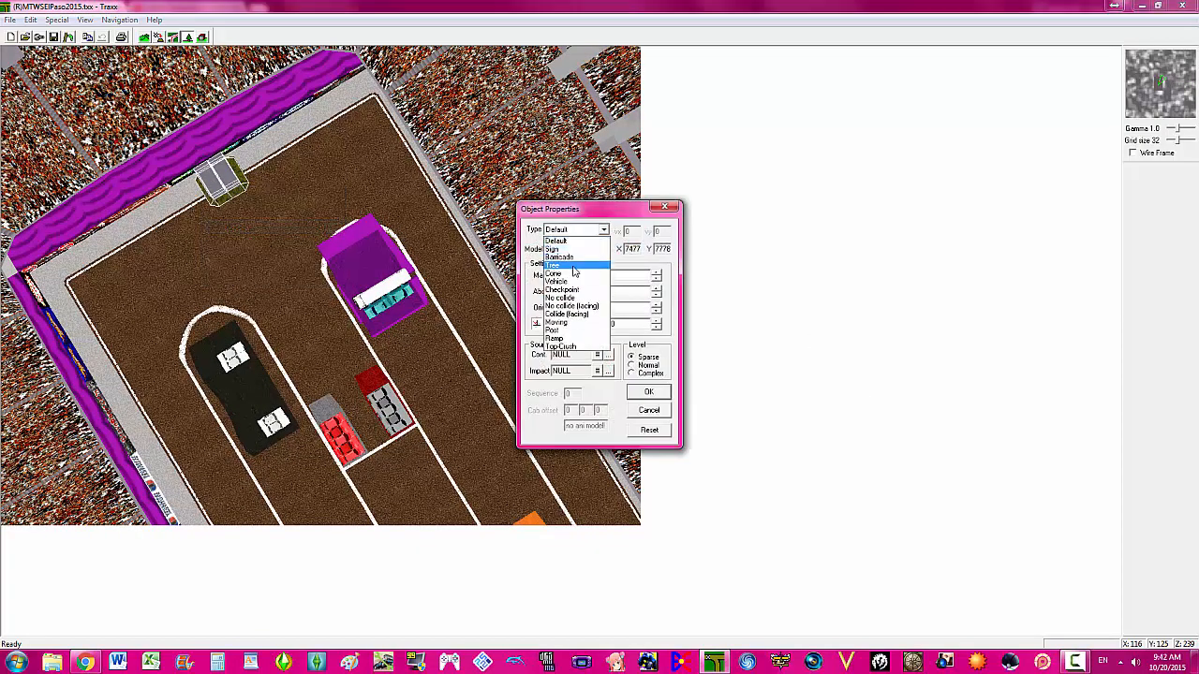
- Set the type of the grey-topped model at the arena's end wall to No collide and deselect it
{"action": "left_click", "coordinate": [568, 298]}
{"action": "left_click", "coordinate": [648, 392]}
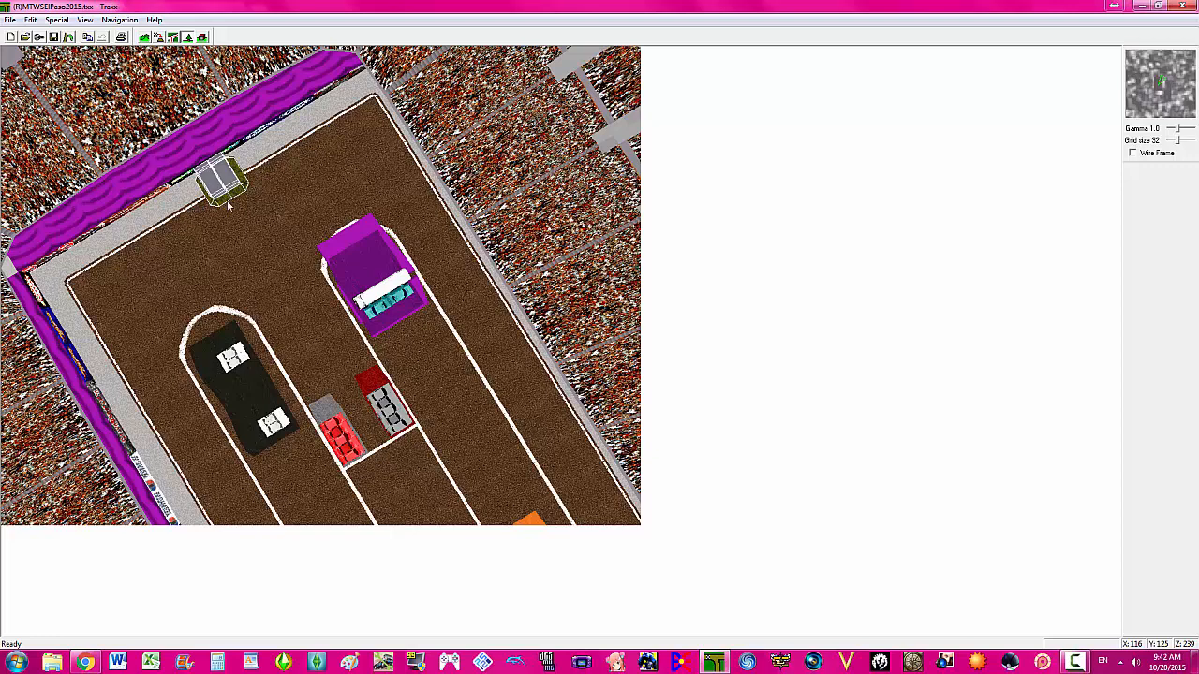
{"action": "left_click", "coordinate": [263, 243]}
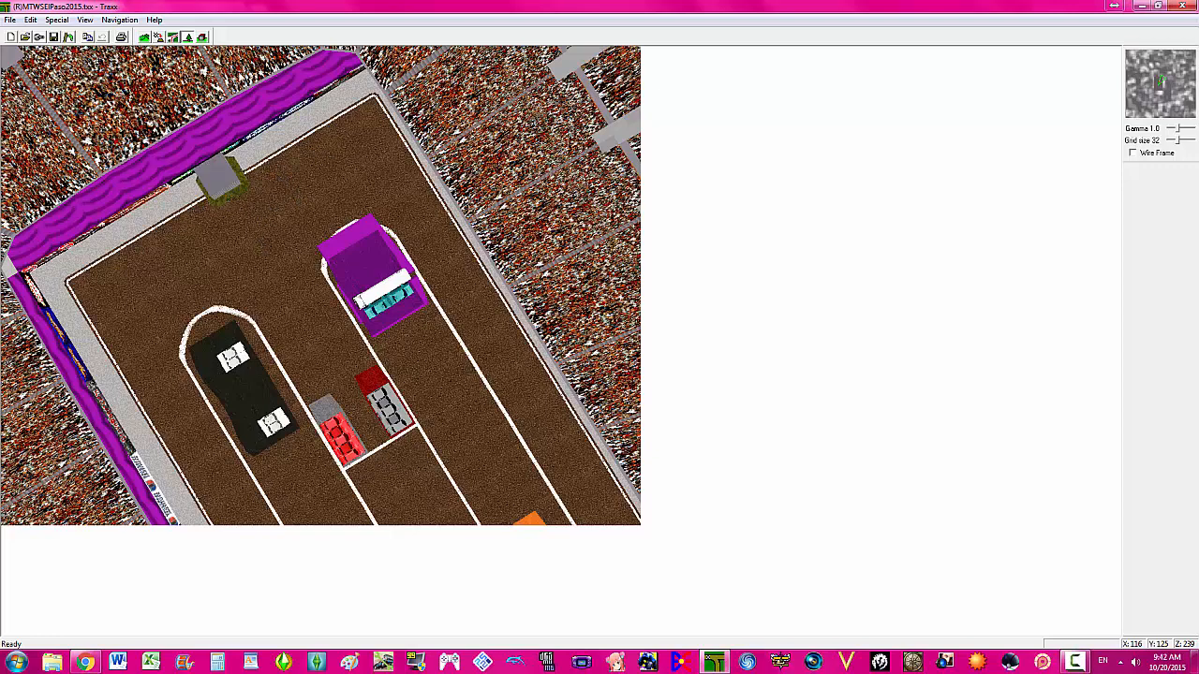
- Open the track (L)MTWSOrlando2015.txx and copy the tall purple box beside the orange stack
{"action": "left_click", "coordinate": [11, 20]}
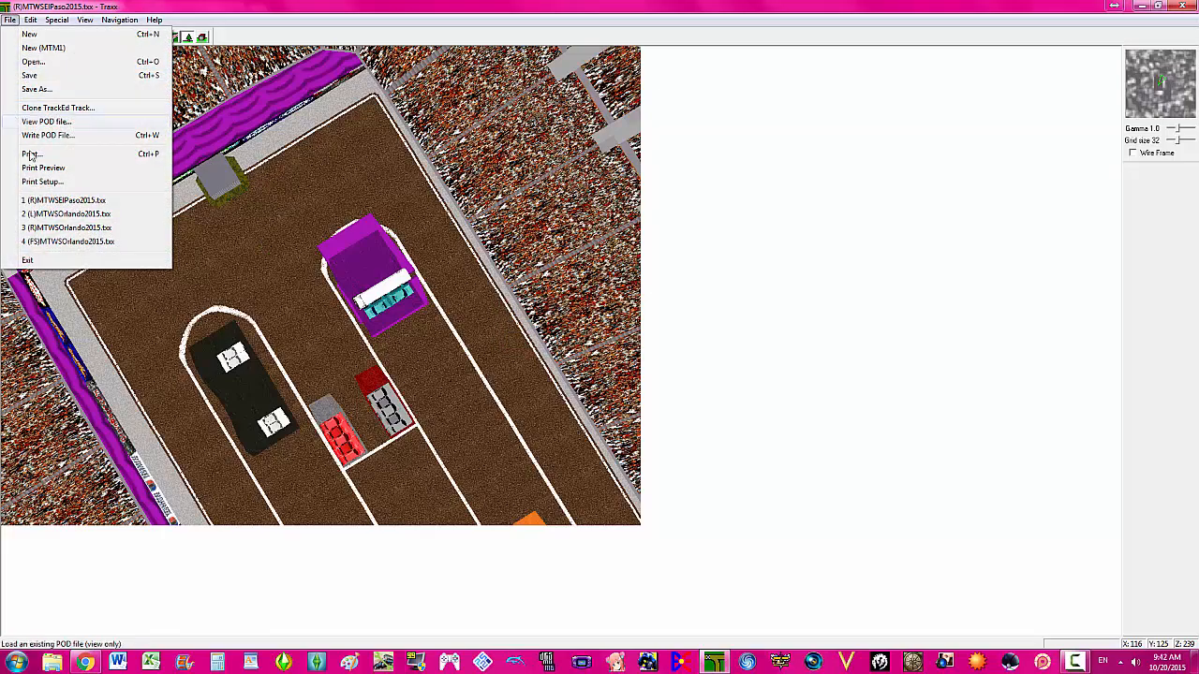
{"action": "left_click", "coordinate": [54, 215]}
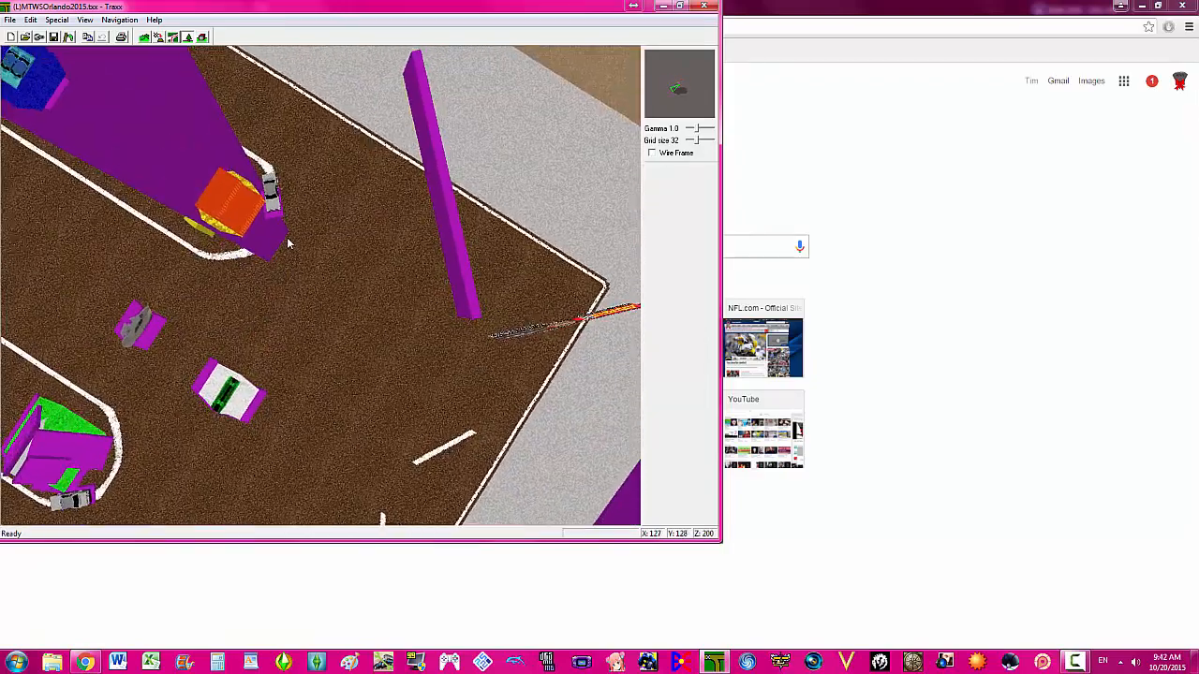
{"action": "right_click", "coordinate": [252, 233]}
{"action": "left_click", "coordinate": [290, 293]}
- Reopen (R)MTWSElPaso2015.txx and paste the copied box onto the dirt beside the grey-topped model at the end wall
{"action": "left_click", "coordinate": [10, 20]}
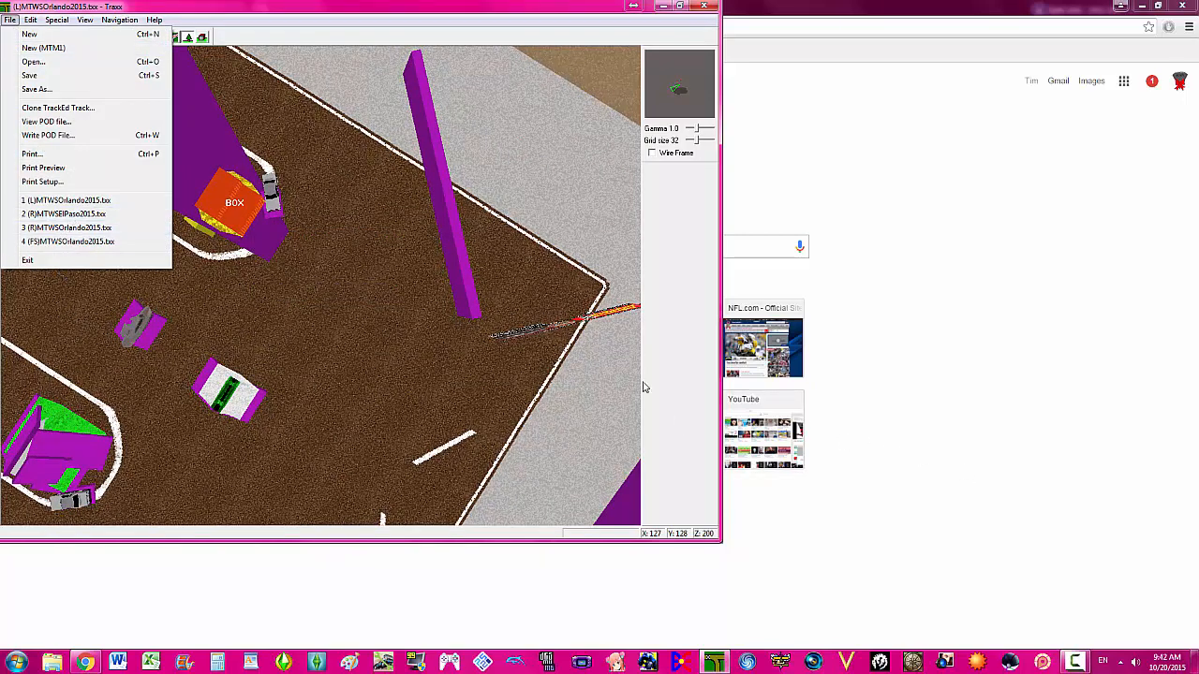
{"action": "left_click", "coordinate": [61, 215]}
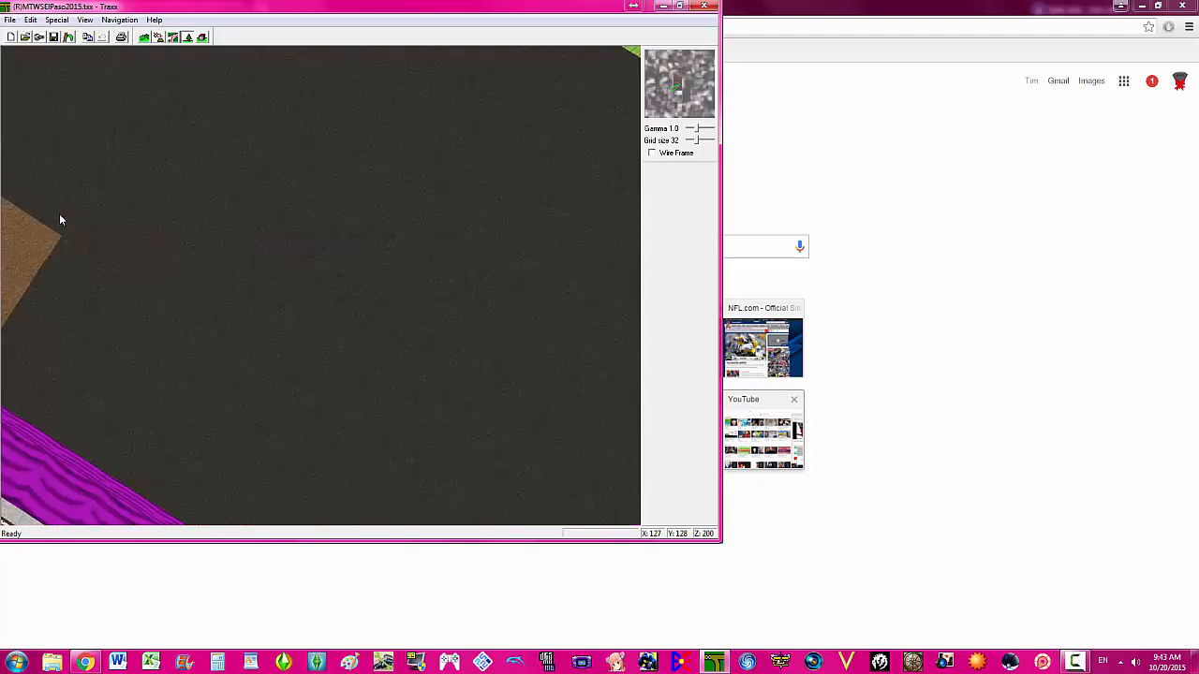
{"action": "key", "text": "Left"}
{"action": "key", "text": "Up"}
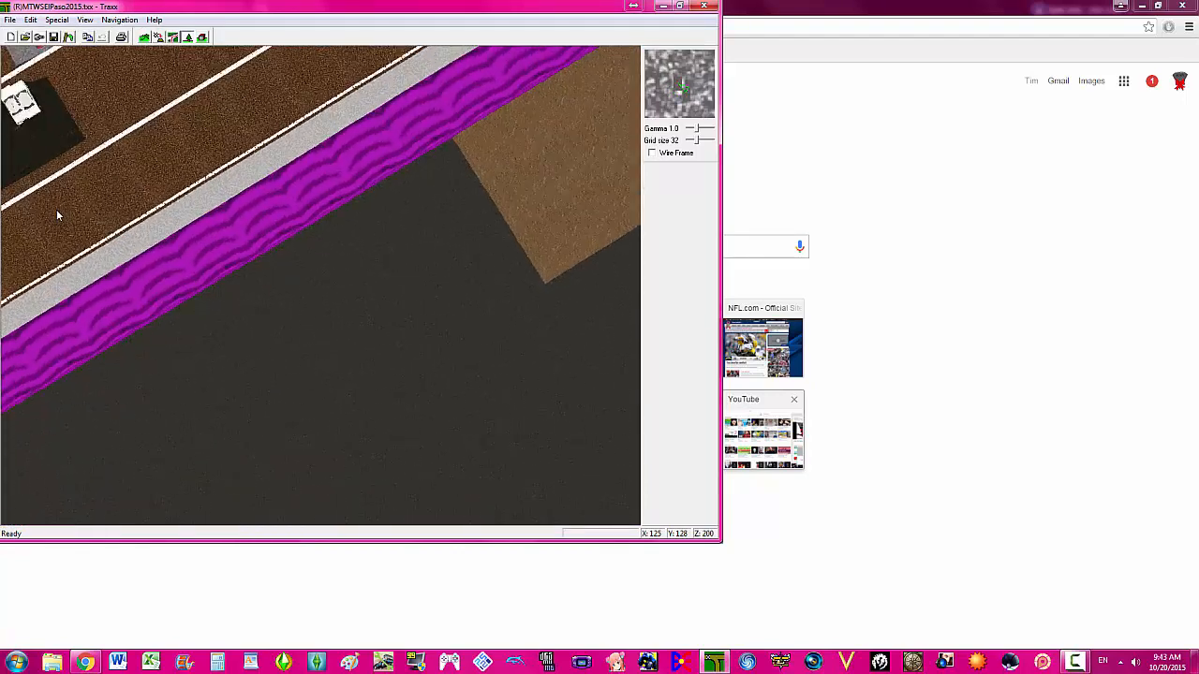
{"action": "key", "text": "Right"}
{"action": "key", "text": "Down"}
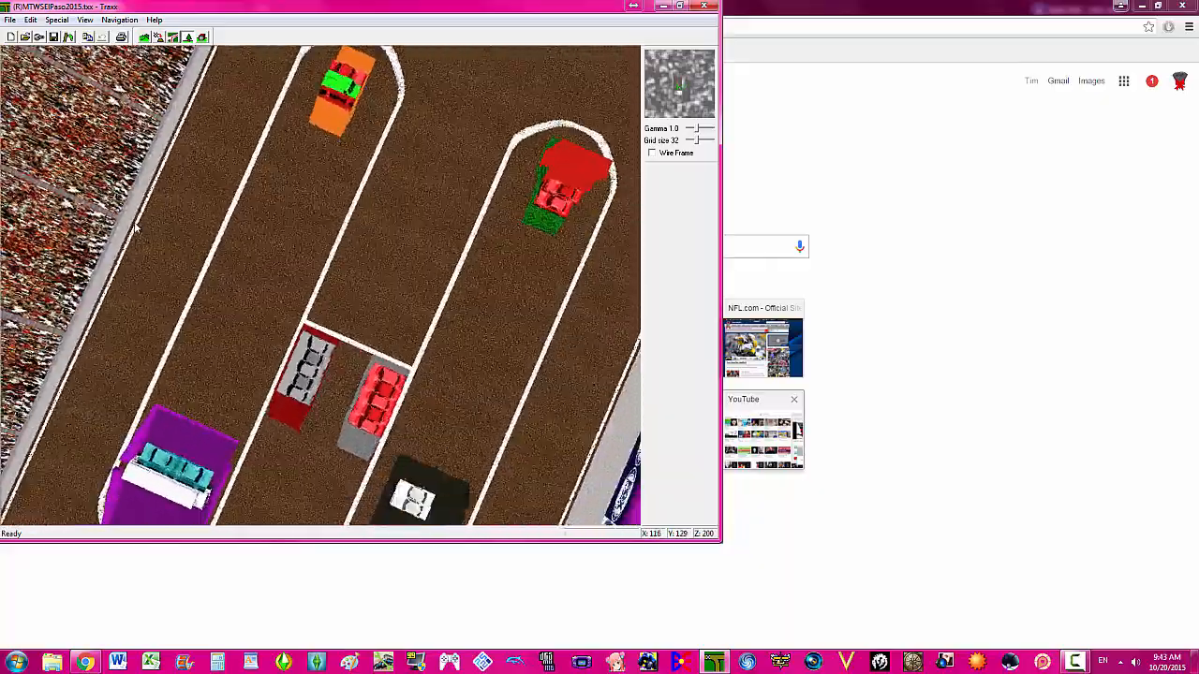
{"action": "key", "text": "Left"}
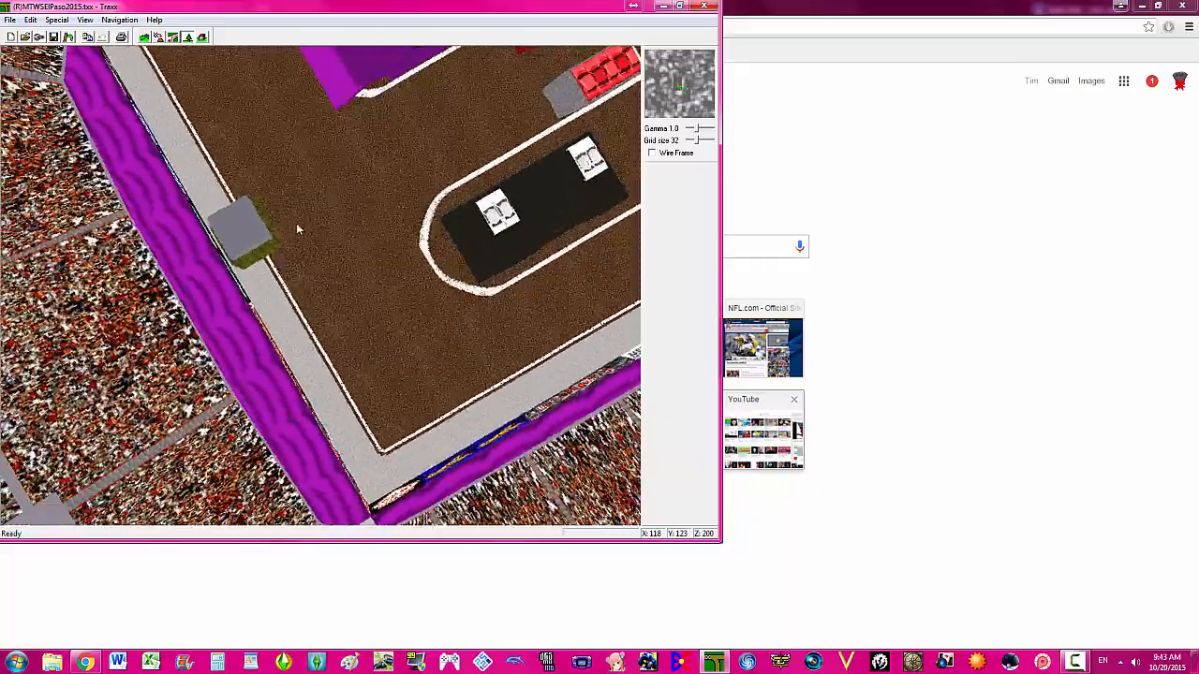
{"action": "right_click", "coordinate": [296, 223]}
{"action": "left_click", "coordinate": [319, 298]}
- Set the pasted box's orientation to 0 degrees
{"action": "right_click", "coordinate": [312, 242]}
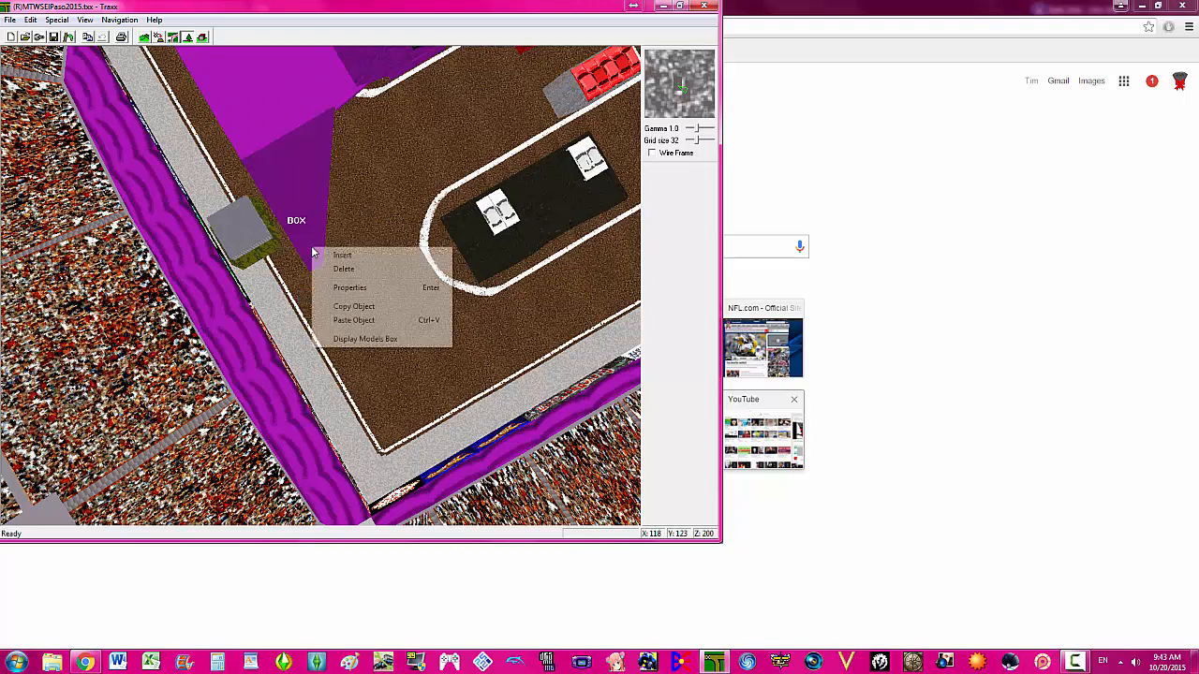
{"action": "left_click", "coordinate": [335, 281]}
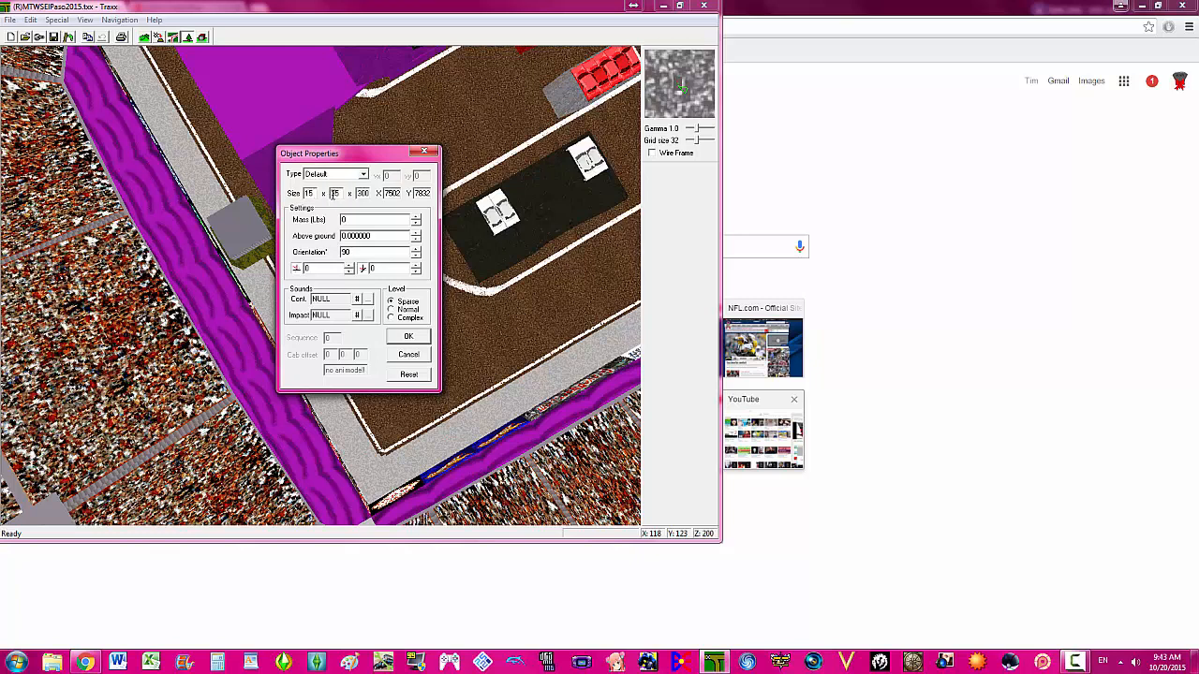
{"action": "left_click", "coordinate": [416, 256]}
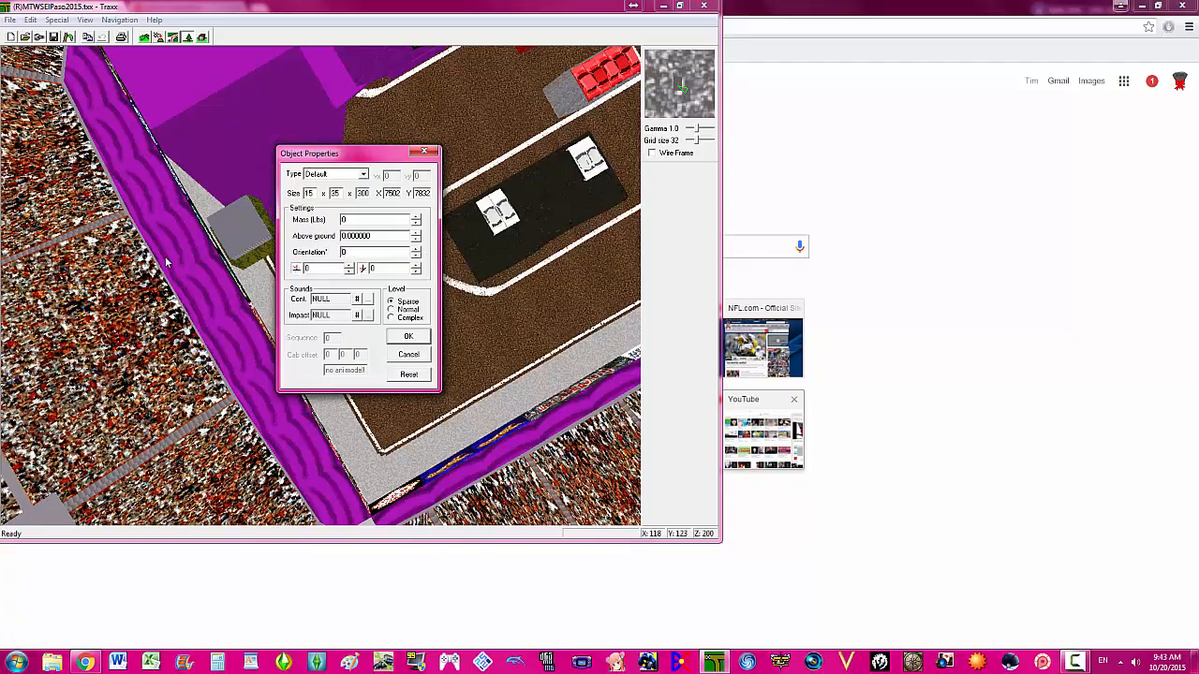
{"action": "left_click", "coordinate": [420, 337]}
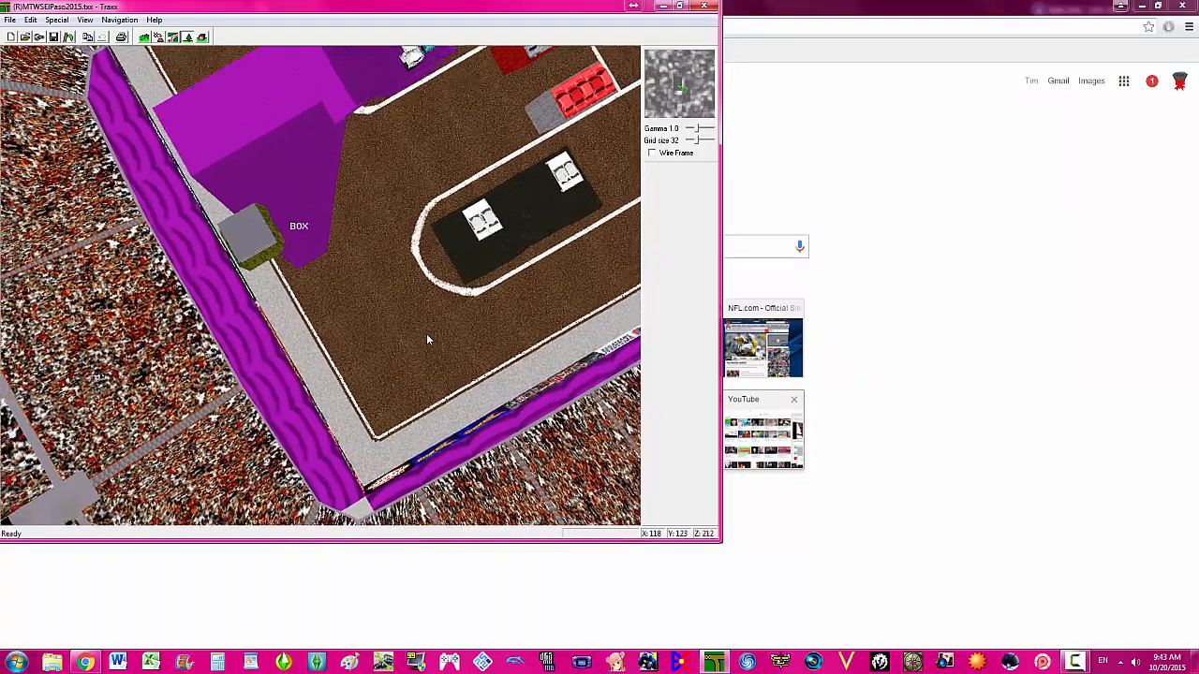
- Place the purple box over the grey-topped model at the end wall and save the track
{"action": "key", "text": "Left"}
{"action": "key", "text": "Left"}
{"action": "key", "text": "Left"}
{"action": "key", "text": "Left"}
{"action": "key", "text": "Left"}
{"action": "key", "text": "Left"}
{"action": "key", "text": "Up"}
{"action": "key", "text": "Up"}
{"action": "key", "text": "Up"}
{"action": "key", "text": "Up"}
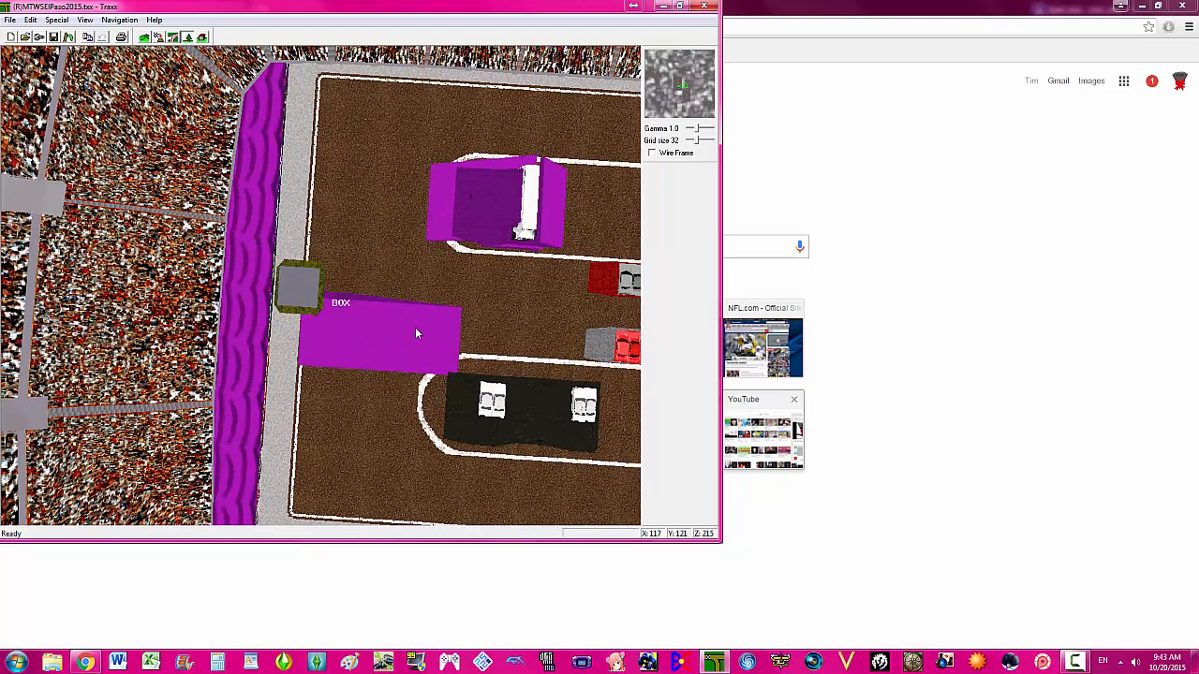
{"action": "right_click", "coordinate": [301, 295]}
{"action": "left_click", "coordinate": [360, 364]}
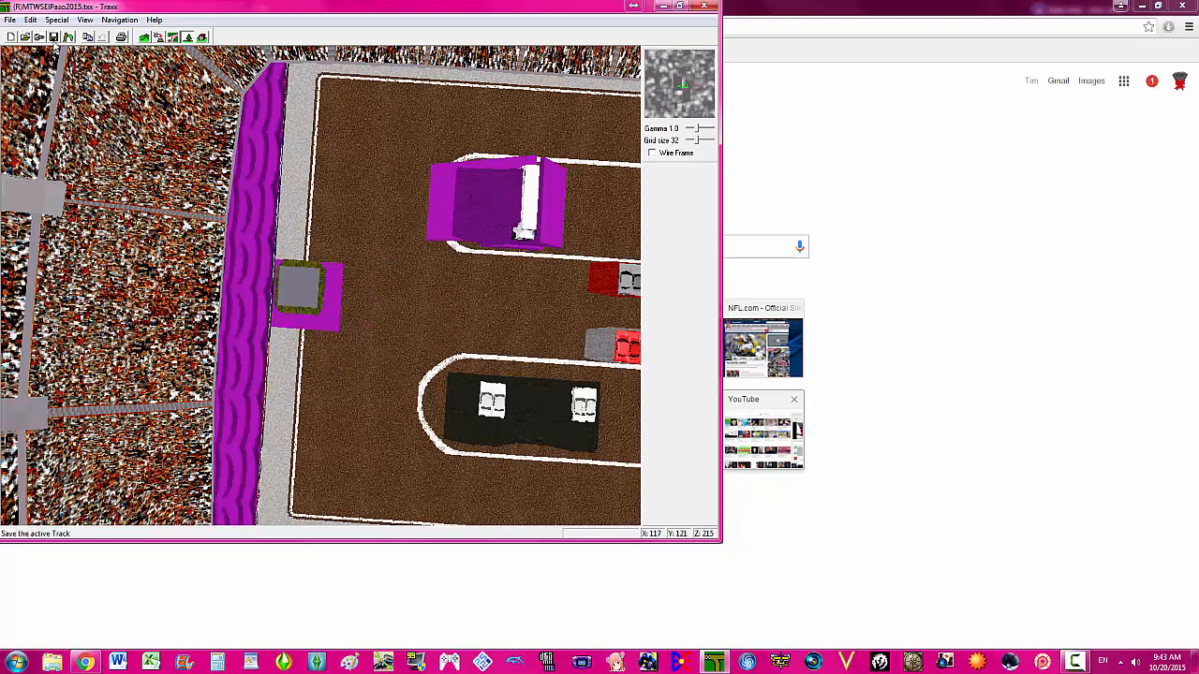
{"action": "left_click", "coordinate": [55, 38]}
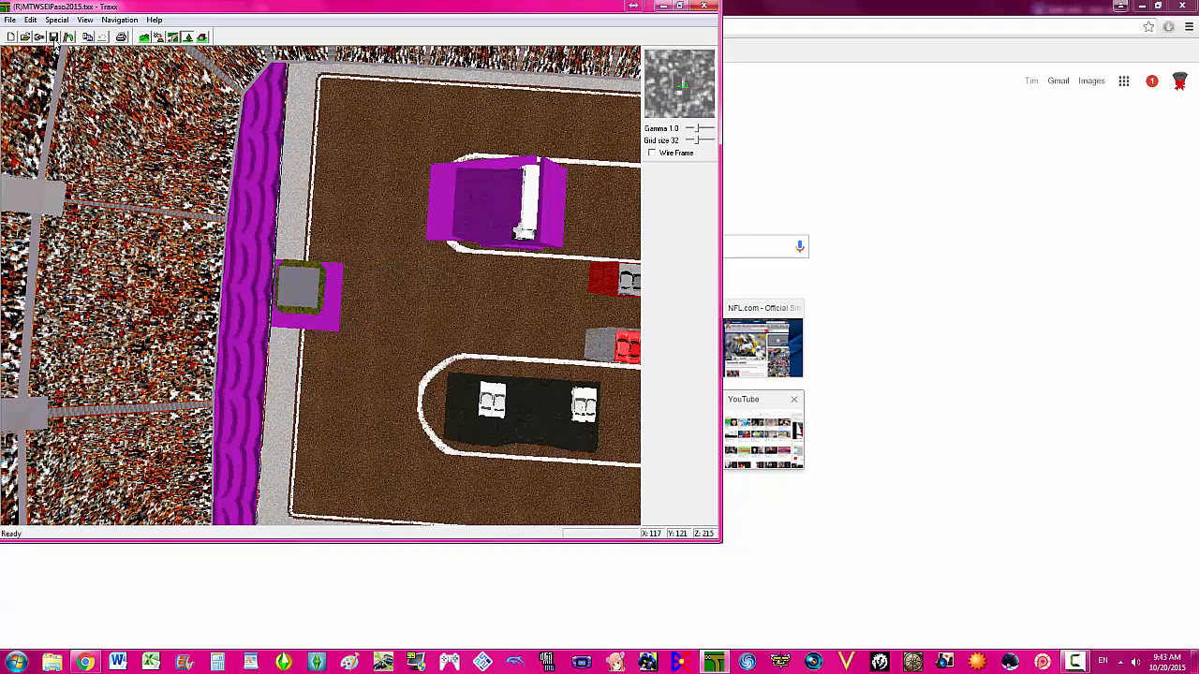
- Open (L)MTWSOrlando2015.txx and move the yellow ramp away from the orange stack, toward the blue car jump
{"action": "left_click", "coordinate": [9, 21]}
{"action": "left_click", "coordinate": [70, 214]}
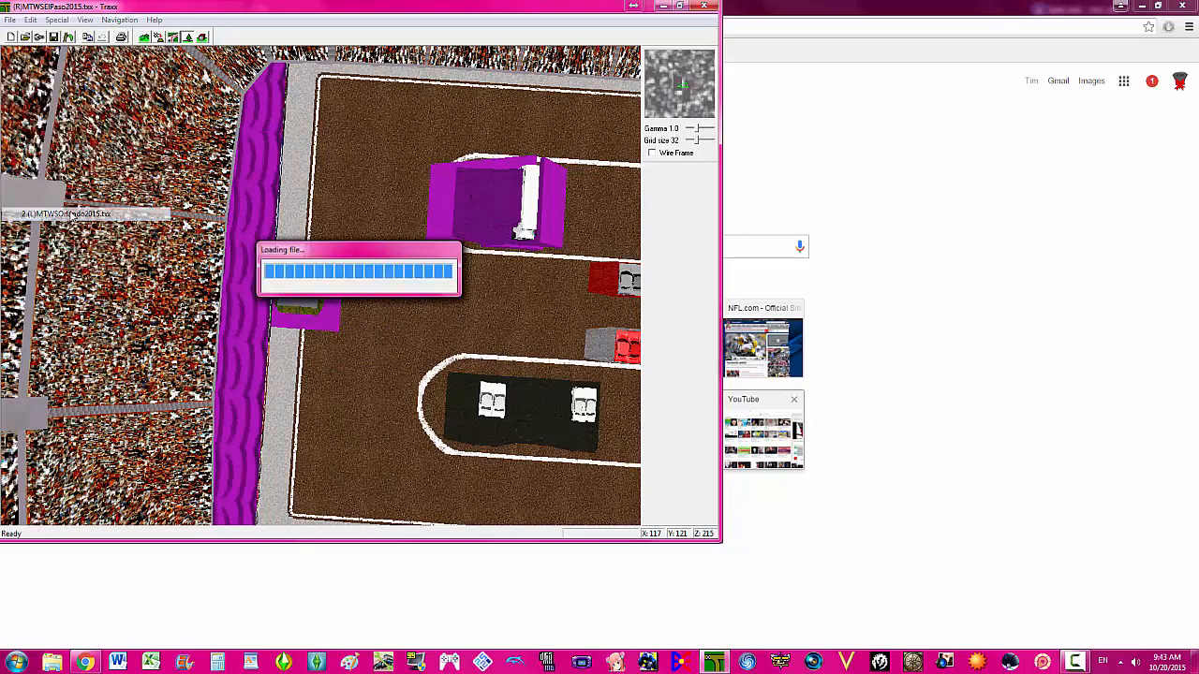
{"action": "key", "text": "Down"}
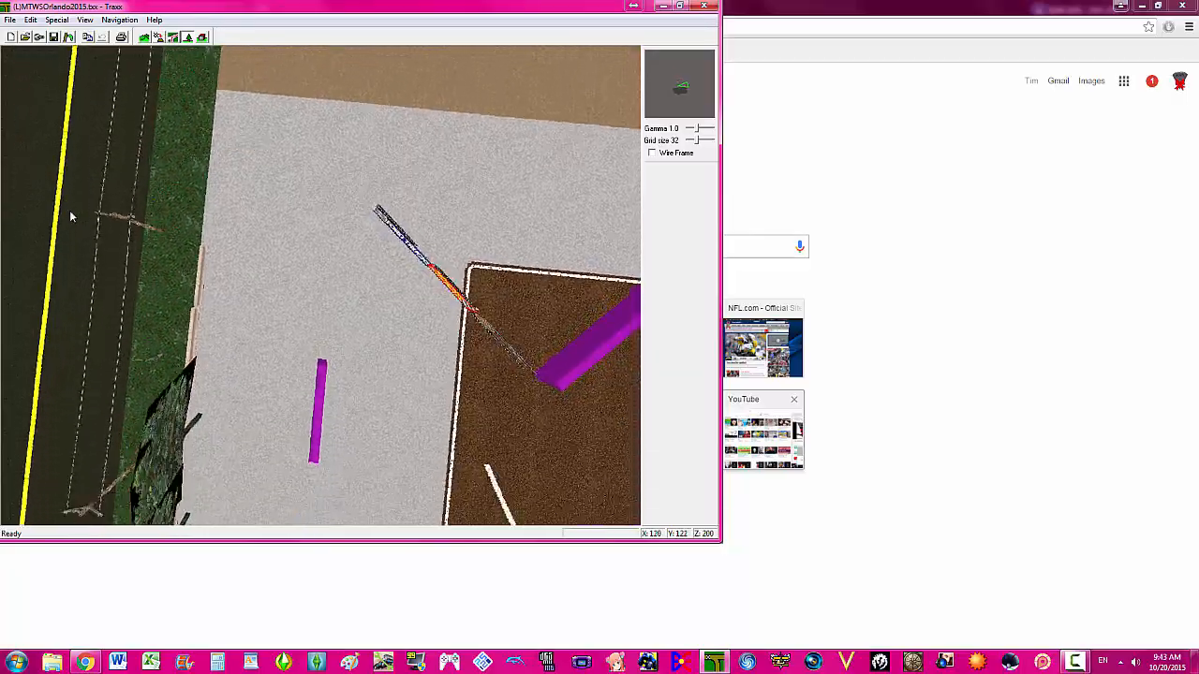
{"action": "key", "text": "Left"}
{"action": "key", "text": "Right"}
{"action": "key", "text": "Up"}
{"action": "key", "text": "Down"}
{"action": "key", "text": "Right"}
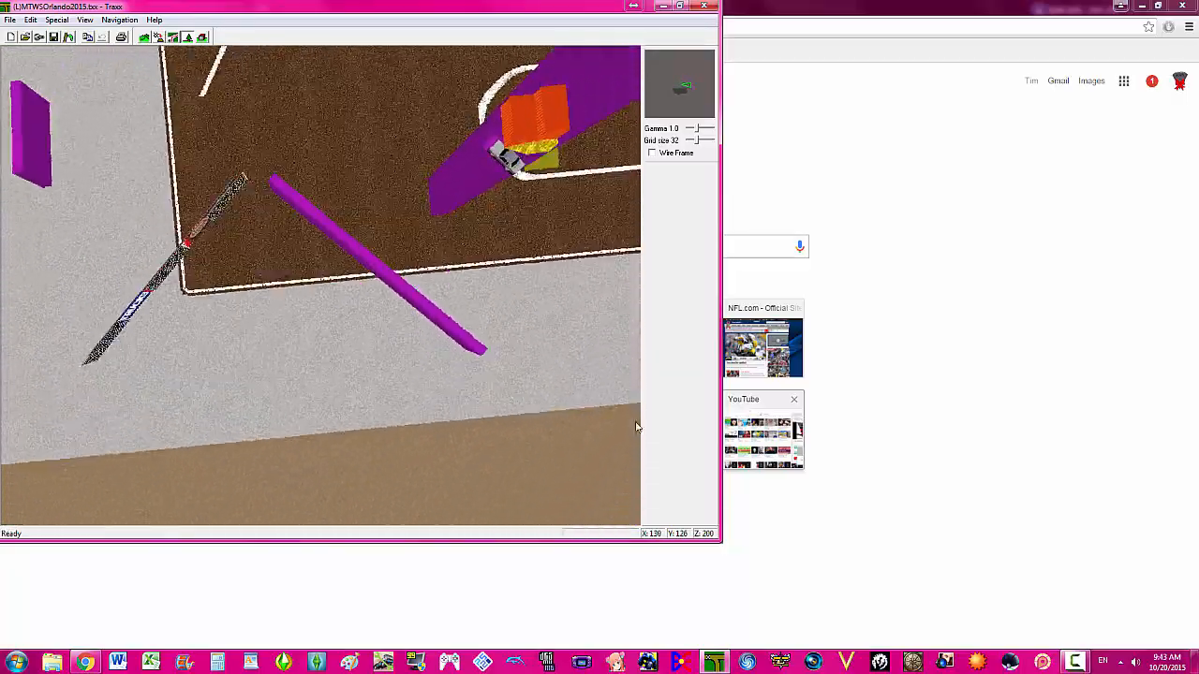
{"action": "key", "text": "Up"}
{"action": "key", "text": "Left"}
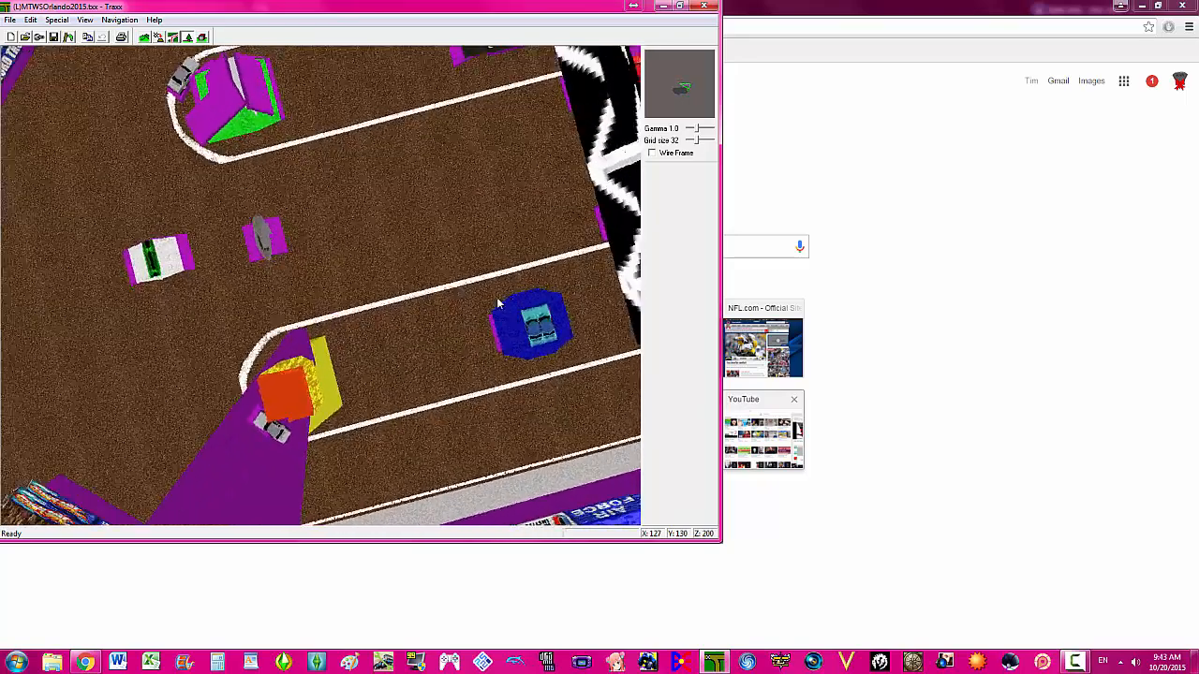
{"action": "key", "text": "Left"}
{"action": "key", "text": "ctrl+v"}
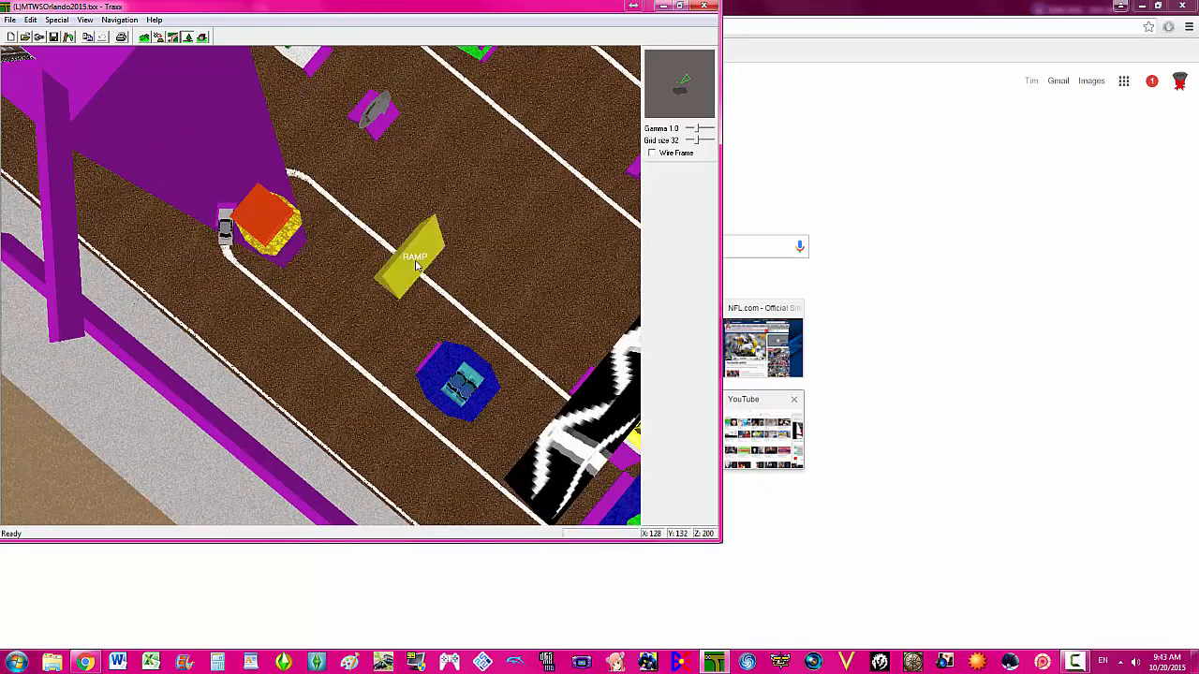
- Change the yellow ramp's object type to Default
{"action": "right_click", "coordinate": [413, 261]}
{"action": "left_click", "coordinate": [449, 301]}
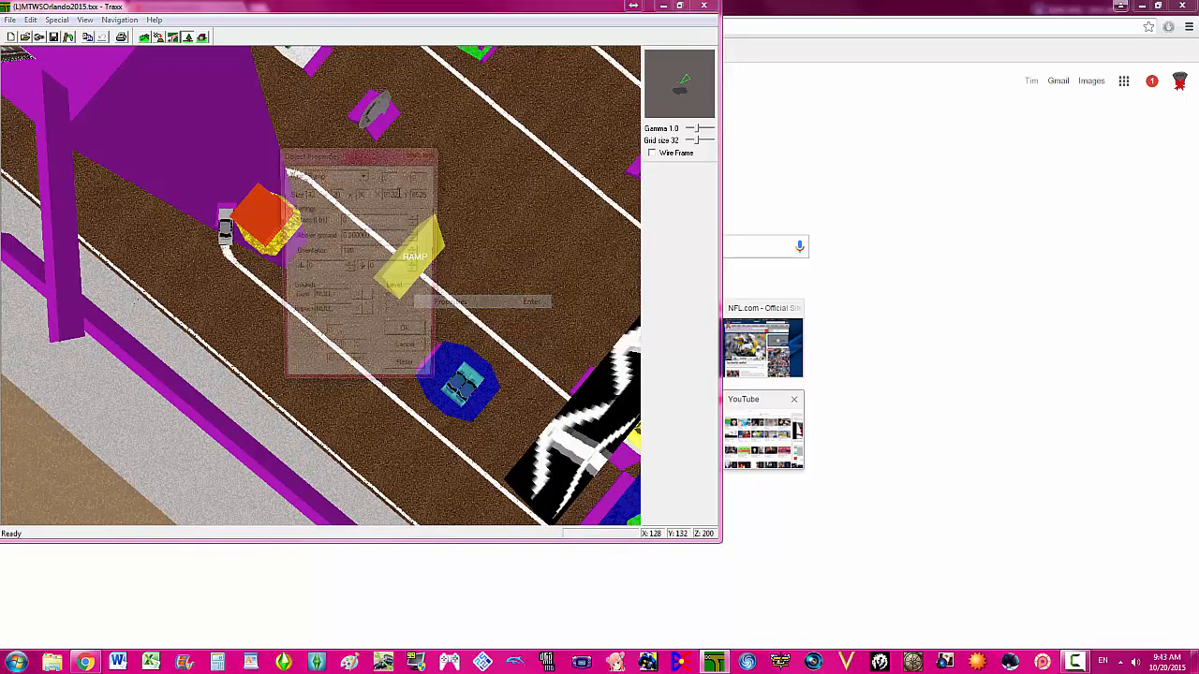
{"action": "left_click", "coordinate": [348, 175]}
{"action": "left_click", "coordinate": [346, 163]}
{"action": "left_click_drag", "start_coordinate": [342, 160], "coordinate": [219, 193]}
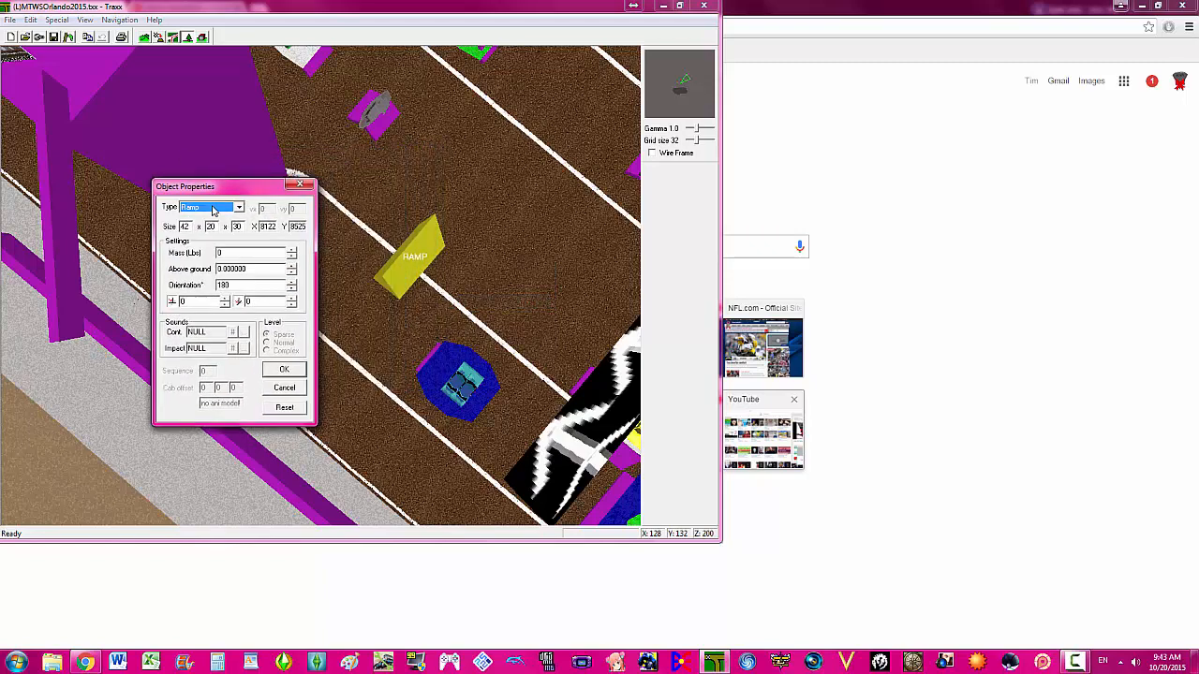
{"action": "left_click", "coordinate": [216, 207]}
{"action": "left_click", "coordinate": [218, 213]}
{"action": "left_click", "coordinate": [214, 207]}
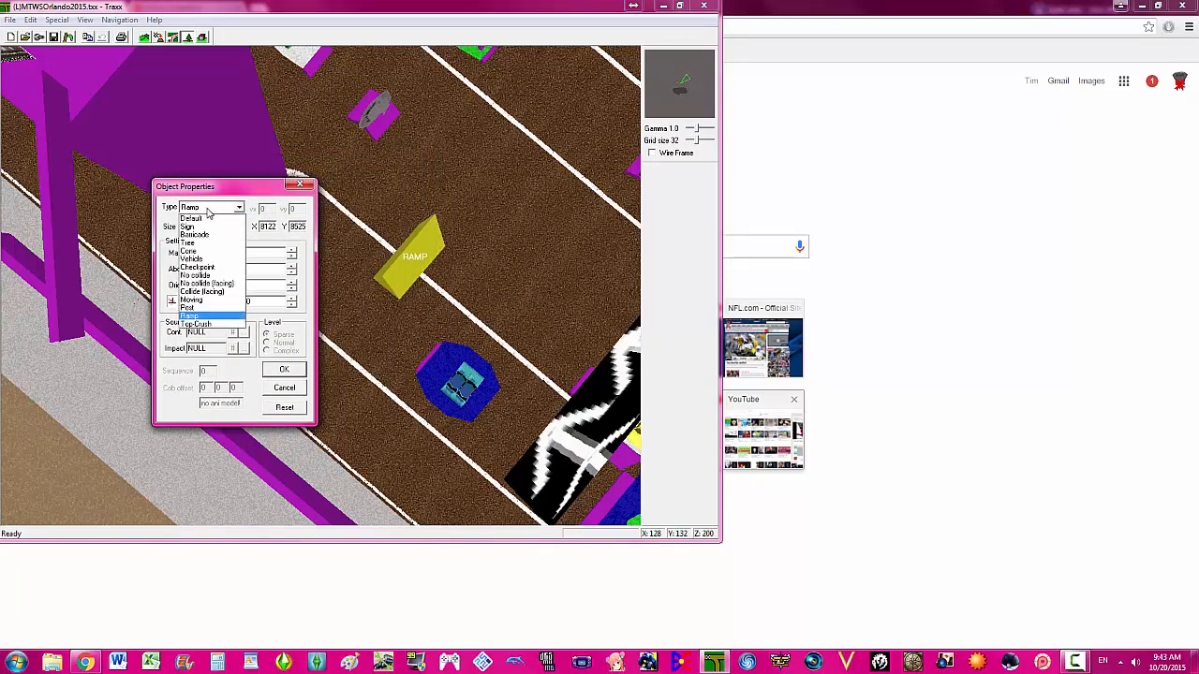
{"action": "left_click", "coordinate": [208, 219]}
{"action": "left_click", "coordinate": [279, 370]}
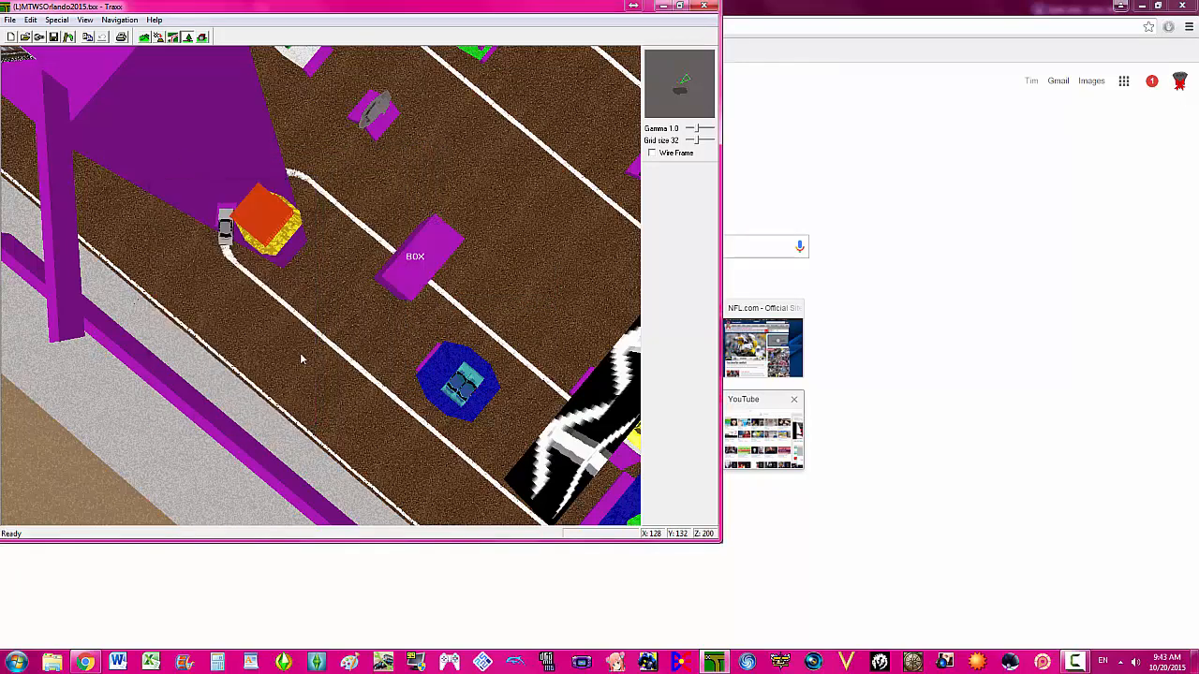
- Set the object type of the box between the orange stack and blue jump back to Ramp
{"action": "right_click", "coordinate": [432, 234]}
{"action": "left_click", "coordinate": [450, 268]}
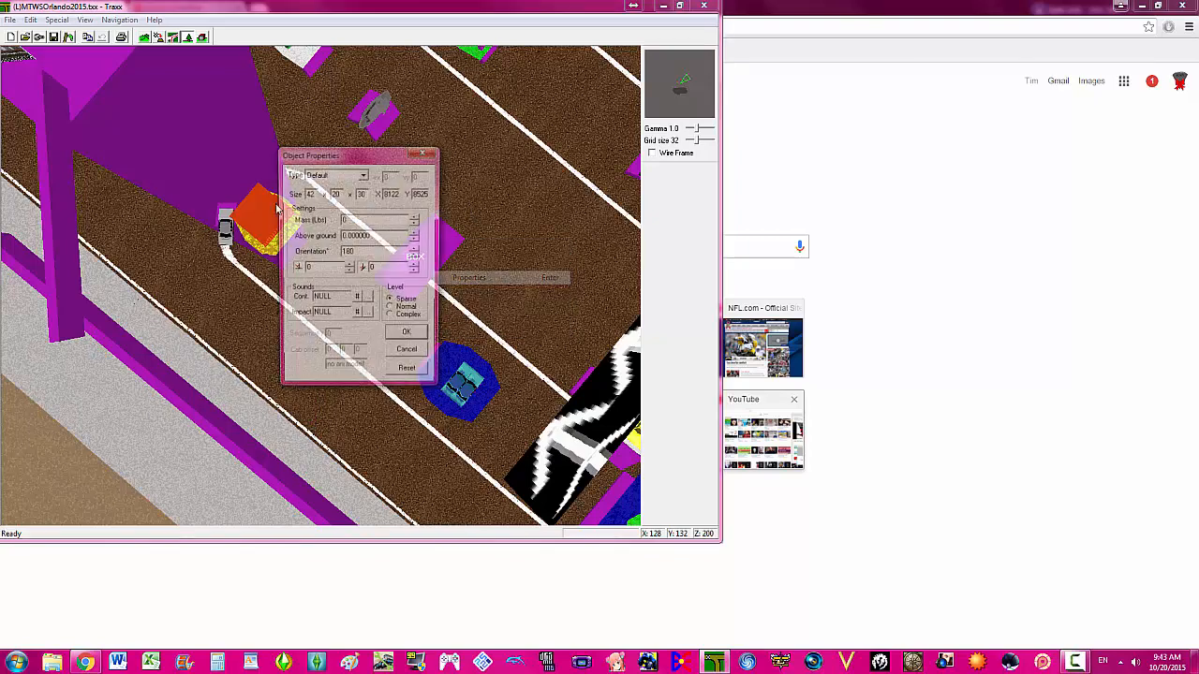
{"action": "left_click", "coordinate": [324, 175]}
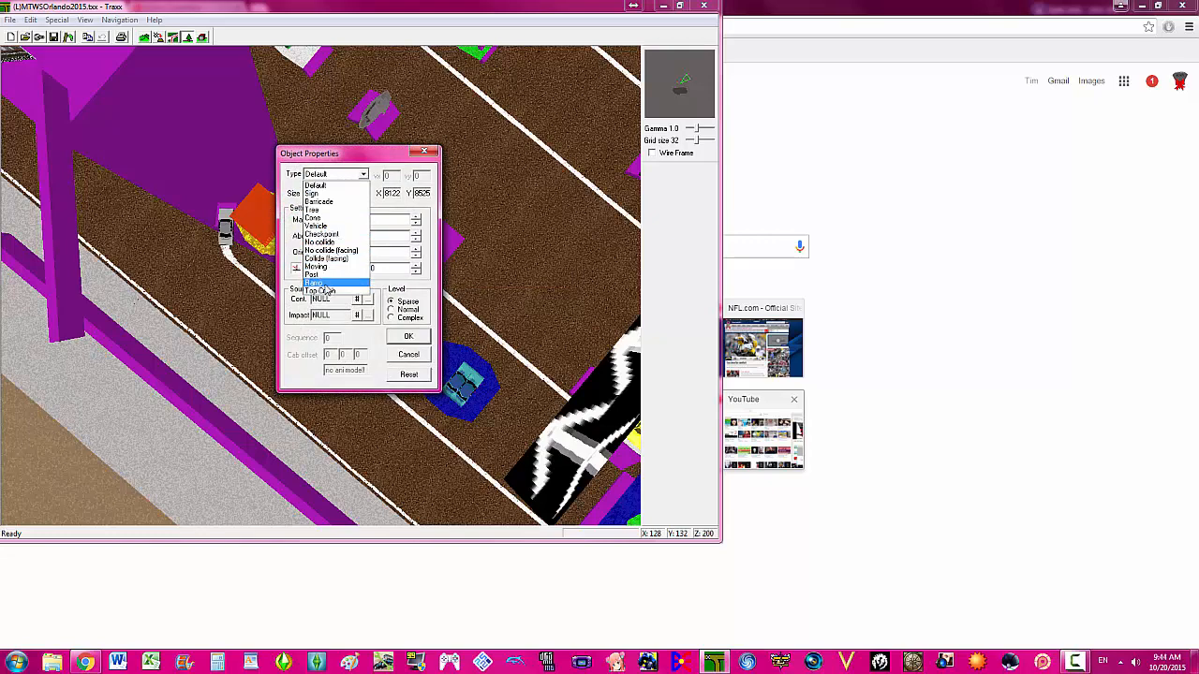
{"action": "left_click", "coordinate": [318, 282]}
{"action": "left_click", "coordinate": [413, 335]}
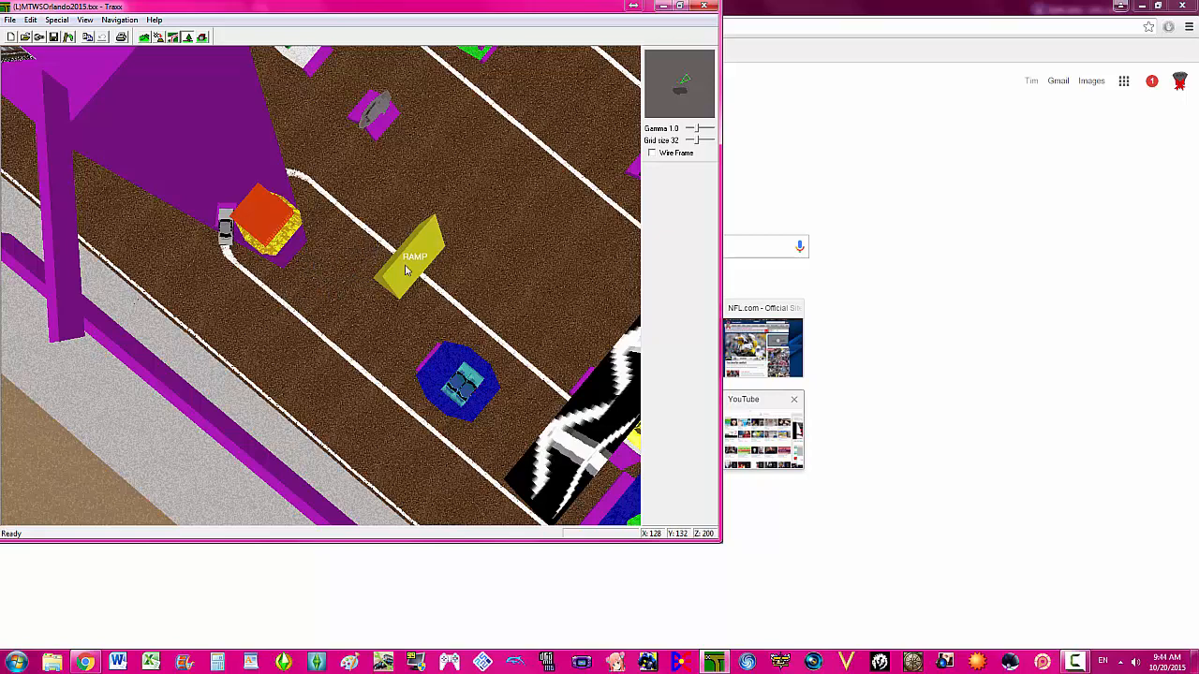
- Copy the yellow ramp and open the track (R)MTWSElPaso2015.txx
{"action": "right_click", "coordinate": [406, 270]}
{"action": "left_click", "coordinate": [441, 324]}
{"action": "left_click", "coordinate": [9, 21]}
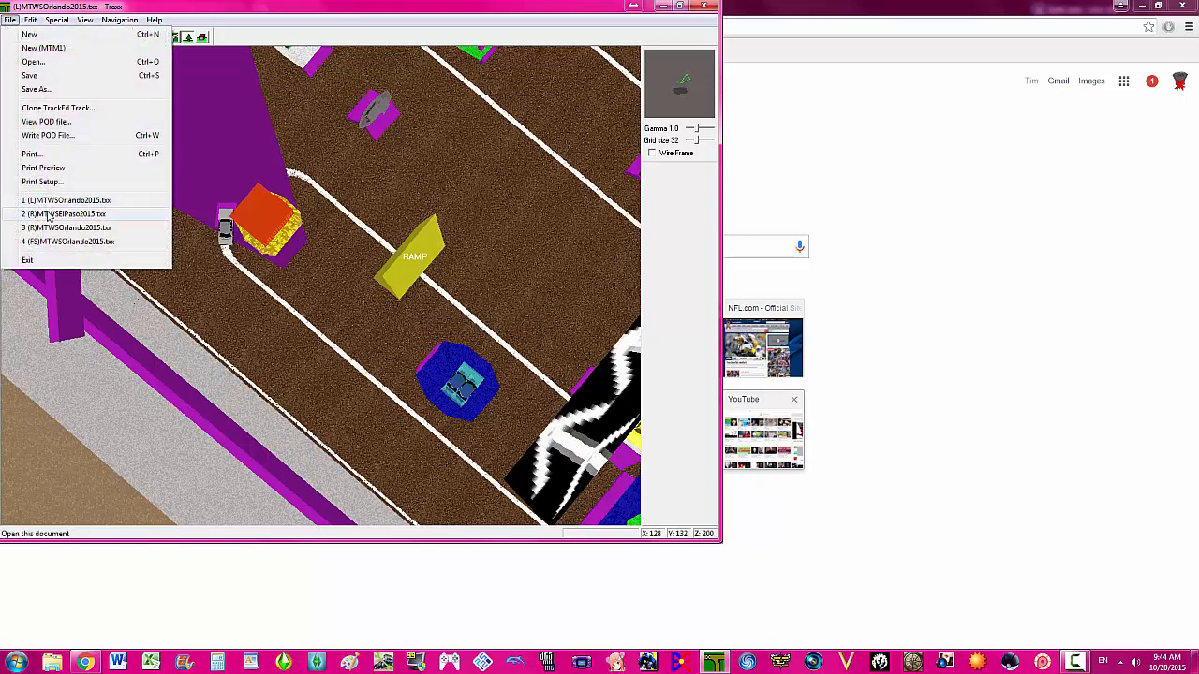
{"action": "left_click", "coordinate": [47, 214]}
{"action": "left_click", "coordinate": [370, 305]}
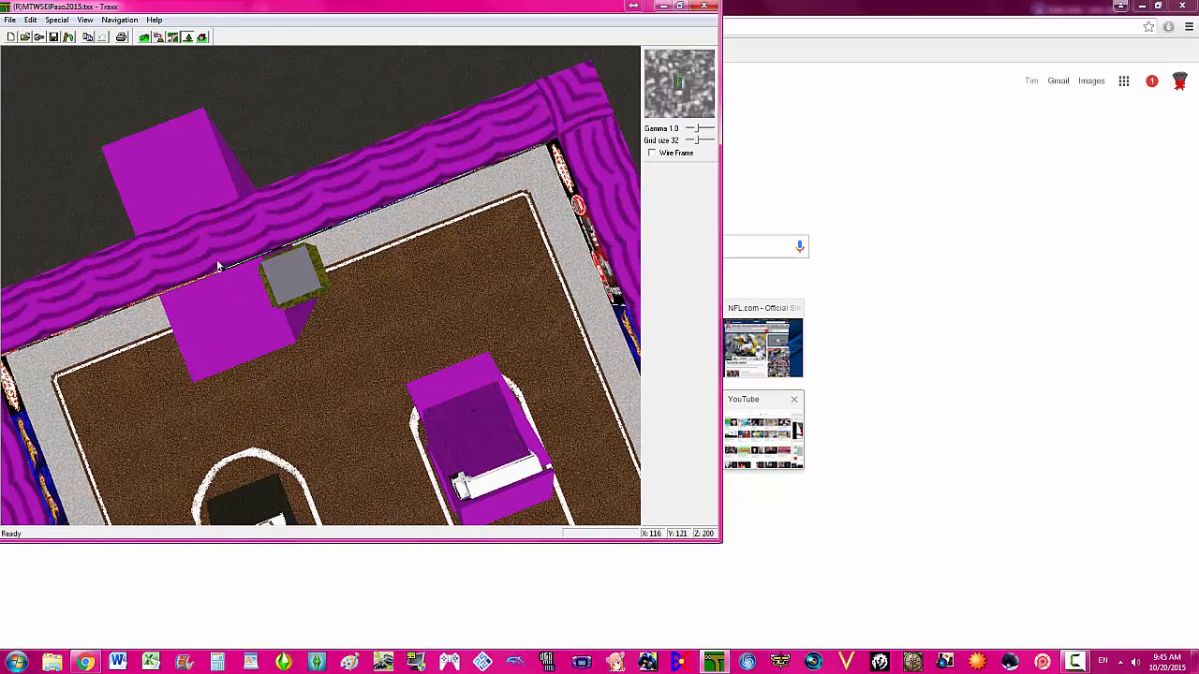
- Paste the copied ramp along the end wall, a short distance from the grey-topped model
{"action": "key", "text": "Right"}
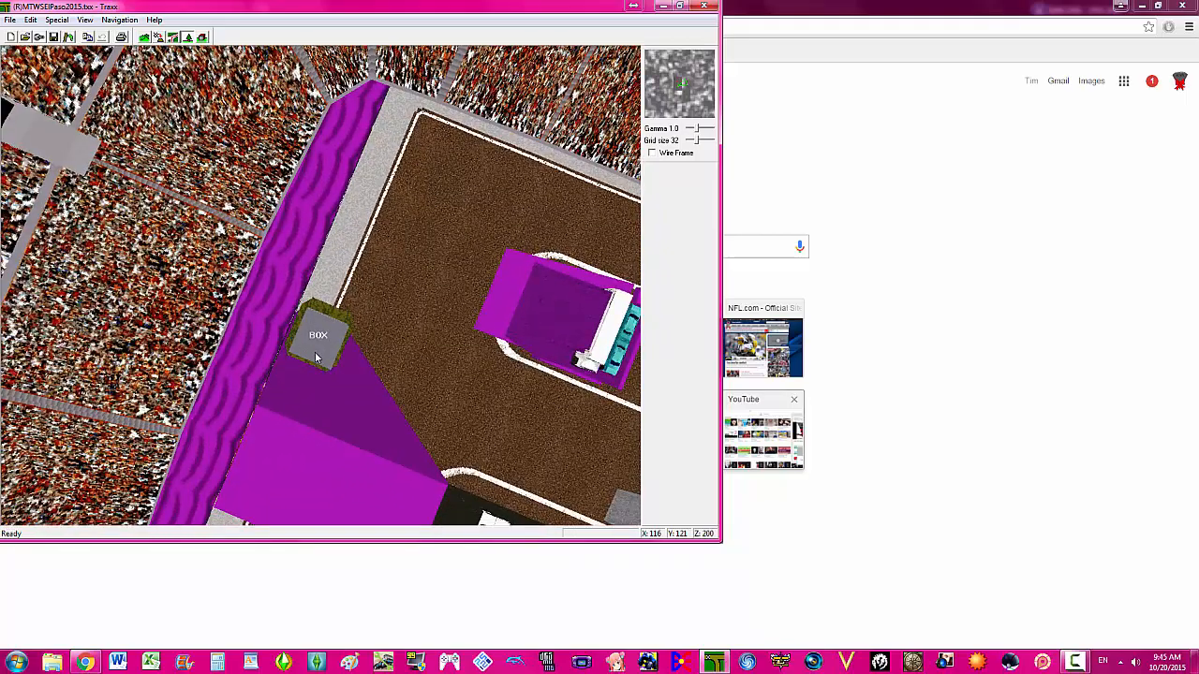
{"action": "key", "text": "Down"}
{"action": "key", "text": "Down"}
{"action": "key", "text": "Down"}
{"action": "key", "text": "Down"}
{"action": "key", "text": "Right"}
{"action": "key", "text": "Right"}
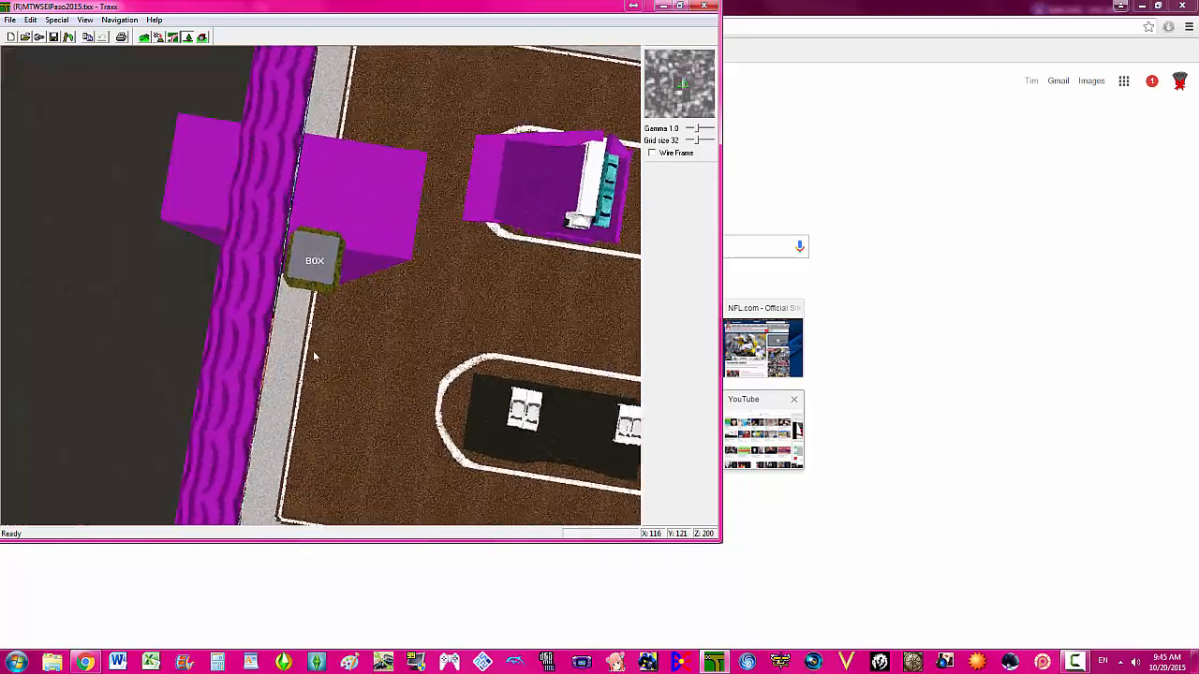
{"action": "key", "text": "Right"}
{"action": "key", "text": "Right"}
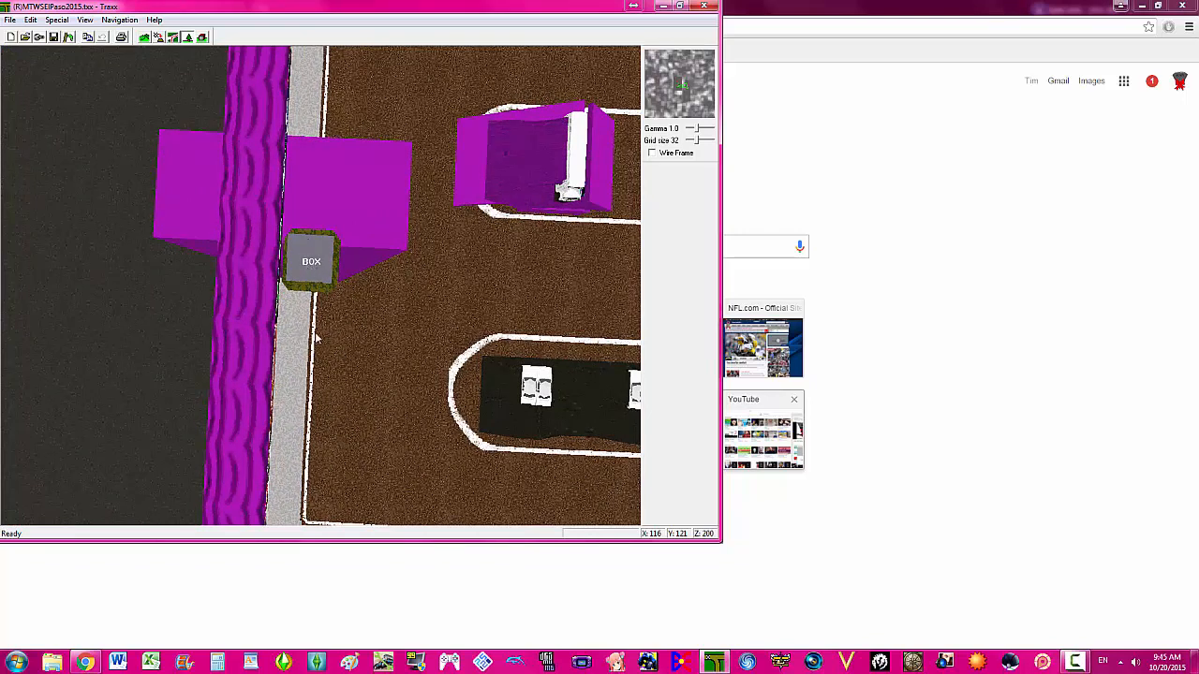
{"action": "right_click", "coordinate": [325, 396]}
{"action": "left_click", "coordinate": [363, 464]}
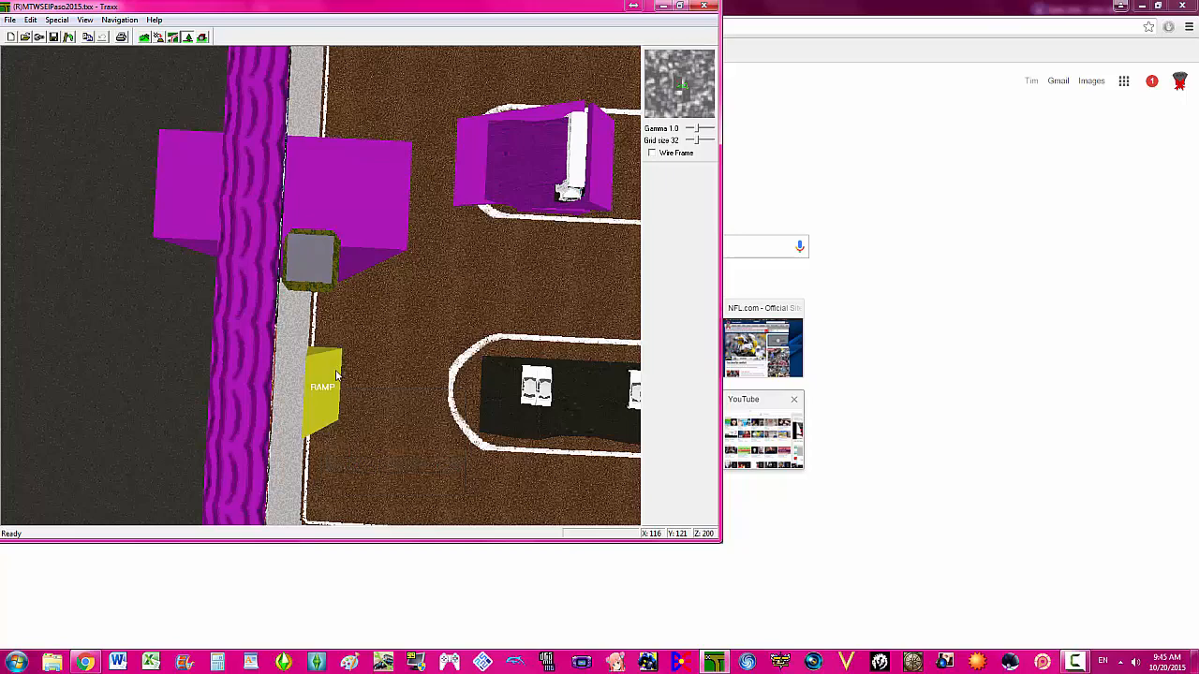
- Set the orientation of the pasted ramp beside the end wall to 90°
{"action": "right_click", "coordinate": [318, 391]}
{"action": "left_click", "coordinate": [347, 426]}
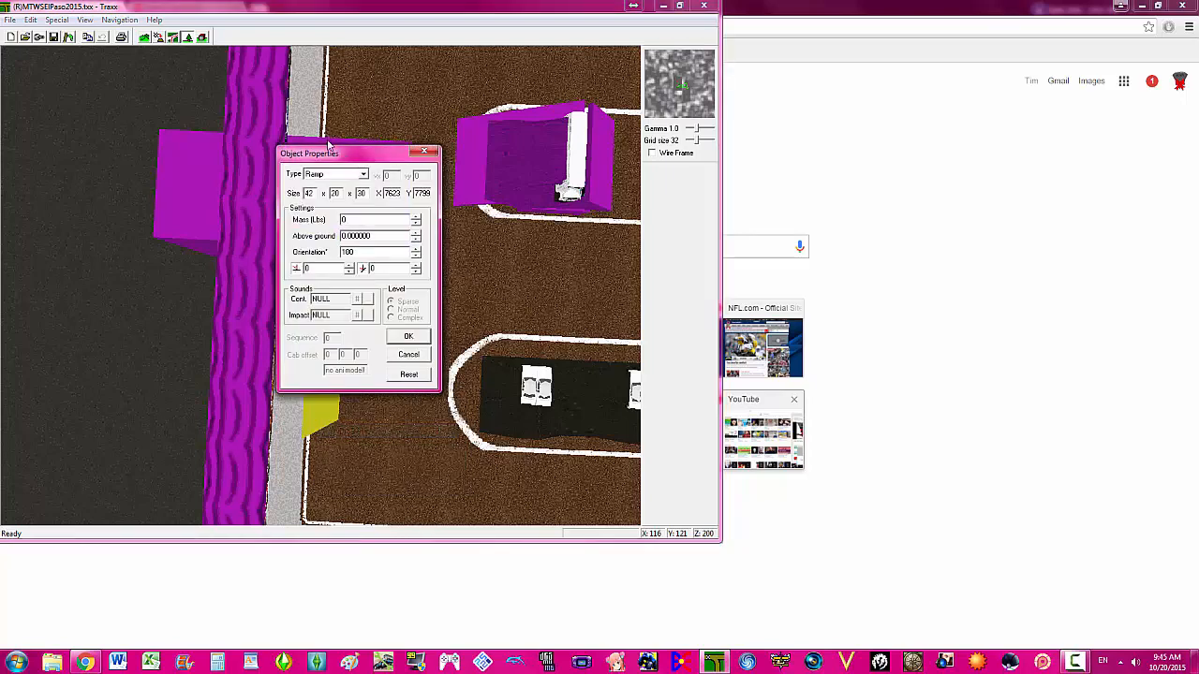
{"action": "left_click_drag", "start_coordinate": [332, 153], "coordinate": [546, 177]}
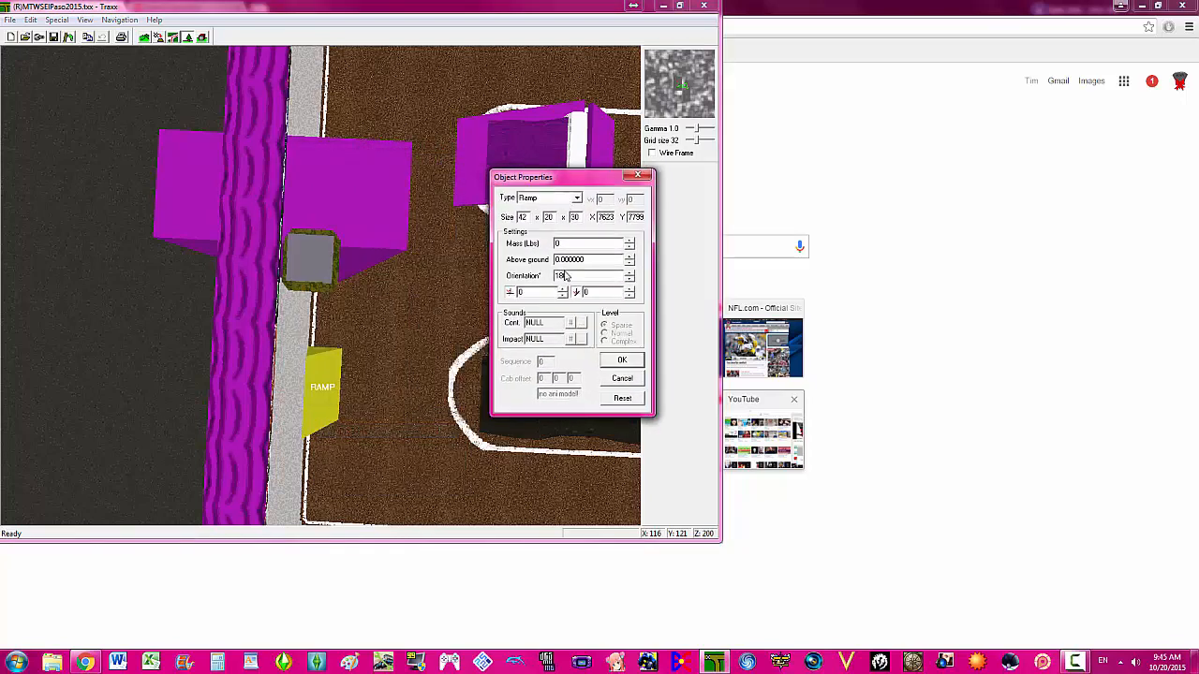
{"action": "type", "text": "90"}
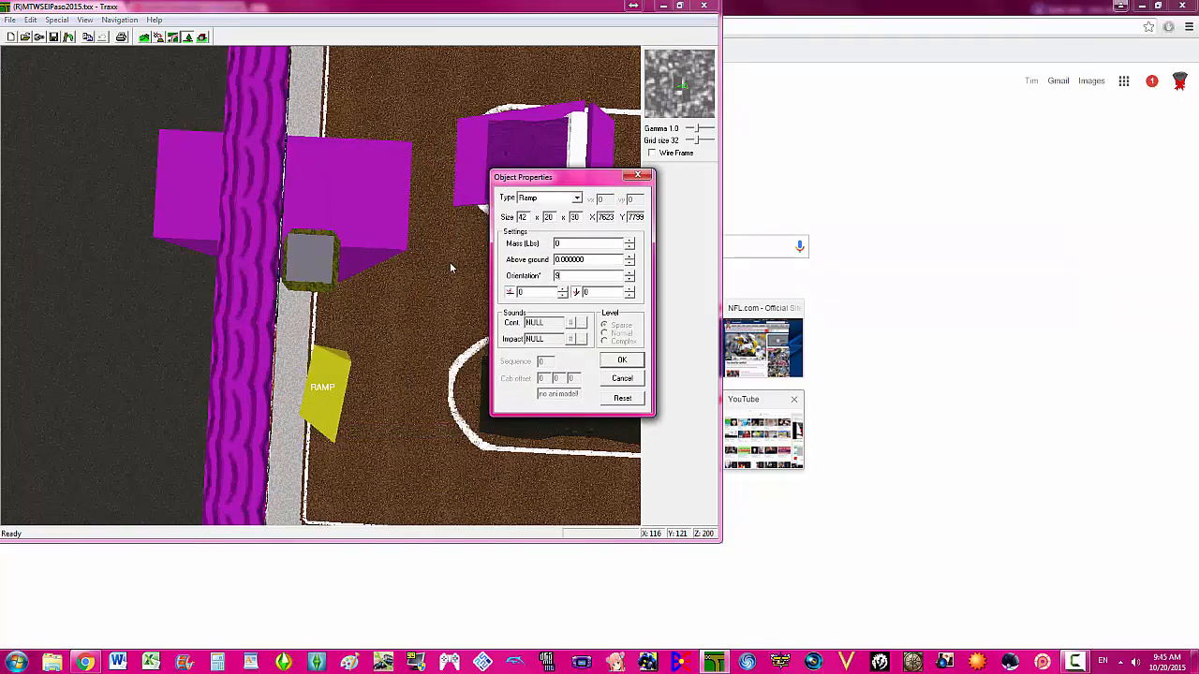
{"action": "left_click", "coordinate": [621, 362]}
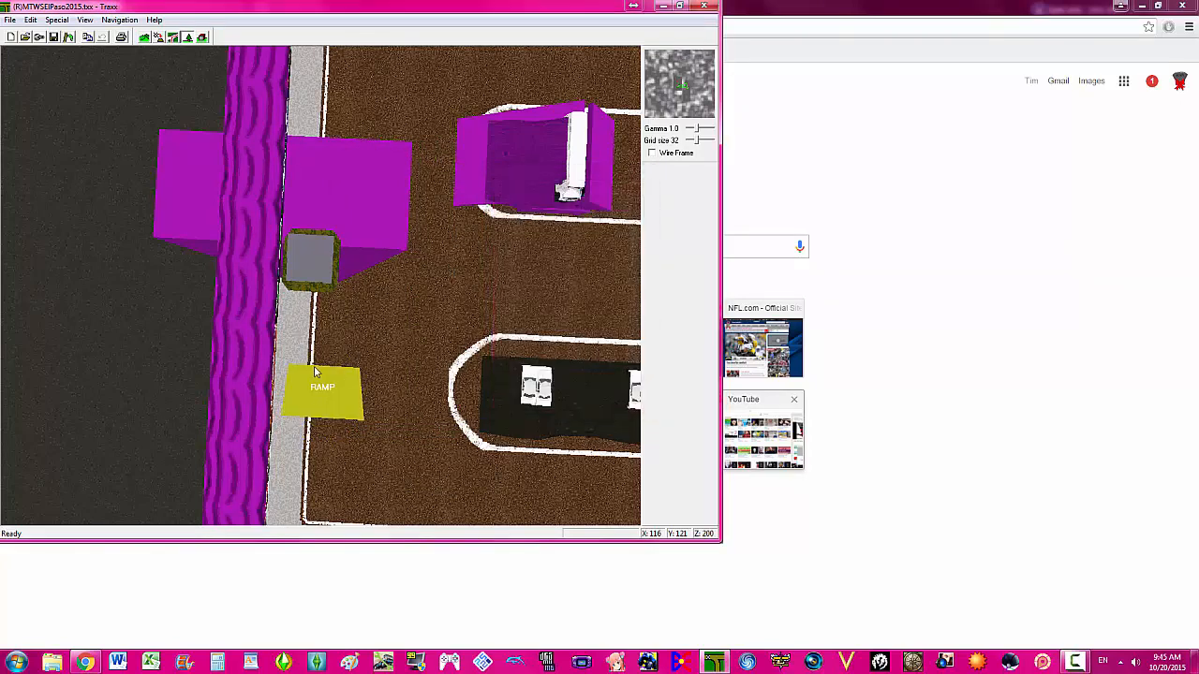
- Move the ramp along the end wall up against the near side of the grey-topped model
{"action": "left_click_drag", "start_coordinate": [317, 371], "coordinate": [317, 324]}
{"action": "key", "text": "Up"}
{"action": "key", "text": "Up"}
{"action": "key", "text": "Up"}
{"action": "key", "text": "Left"}
{"action": "key", "text": "Left"}
{"action": "key", "text": "Left"}
{"action": "key", "text": "Left"}
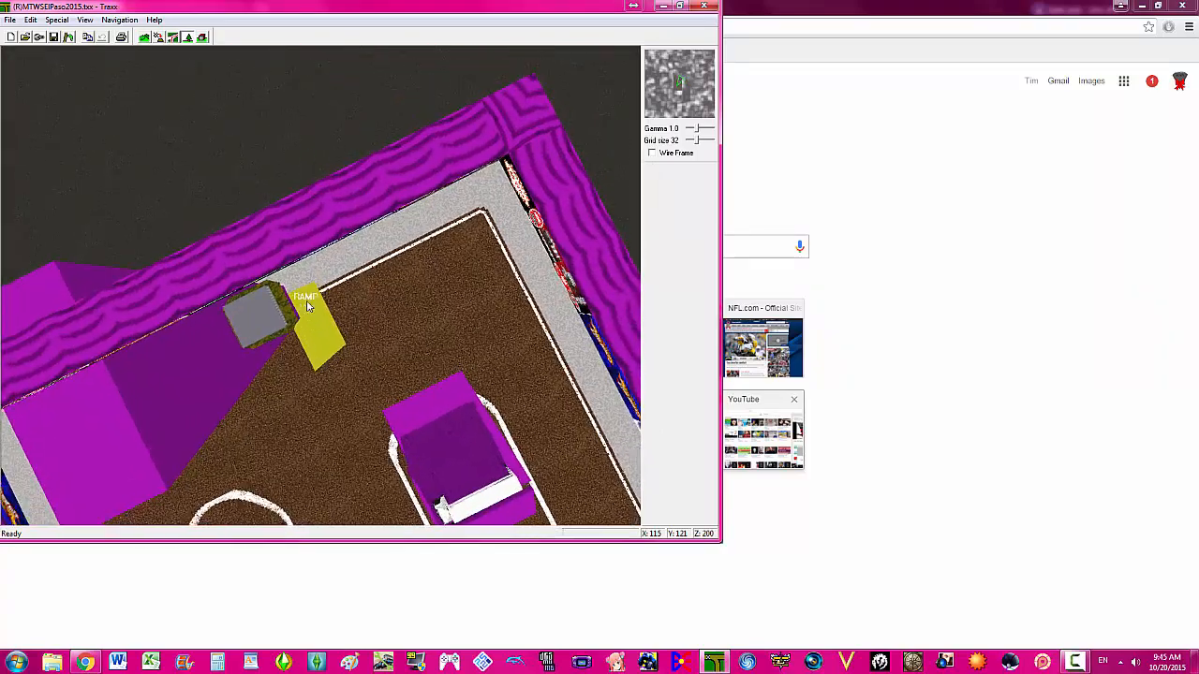
{"action": "scroll", "coordinate": [363, 260], "scroll_direction": "up", "scroll_amount": 5}
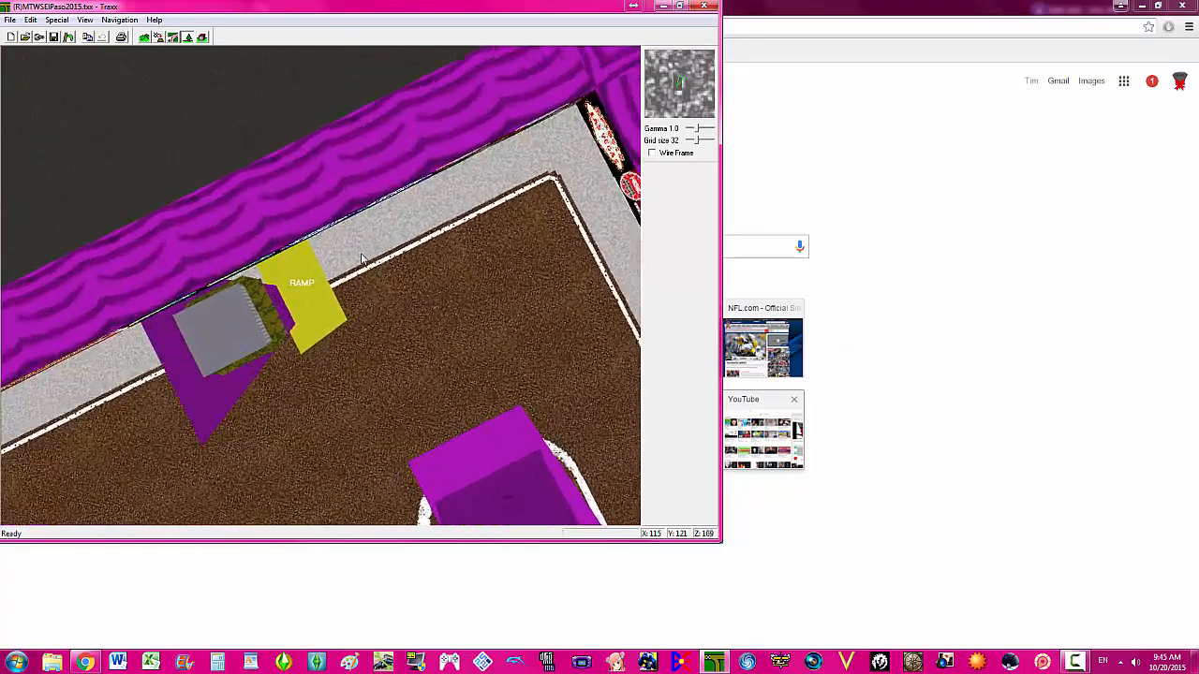
{"action": "key", "text": "Left"}
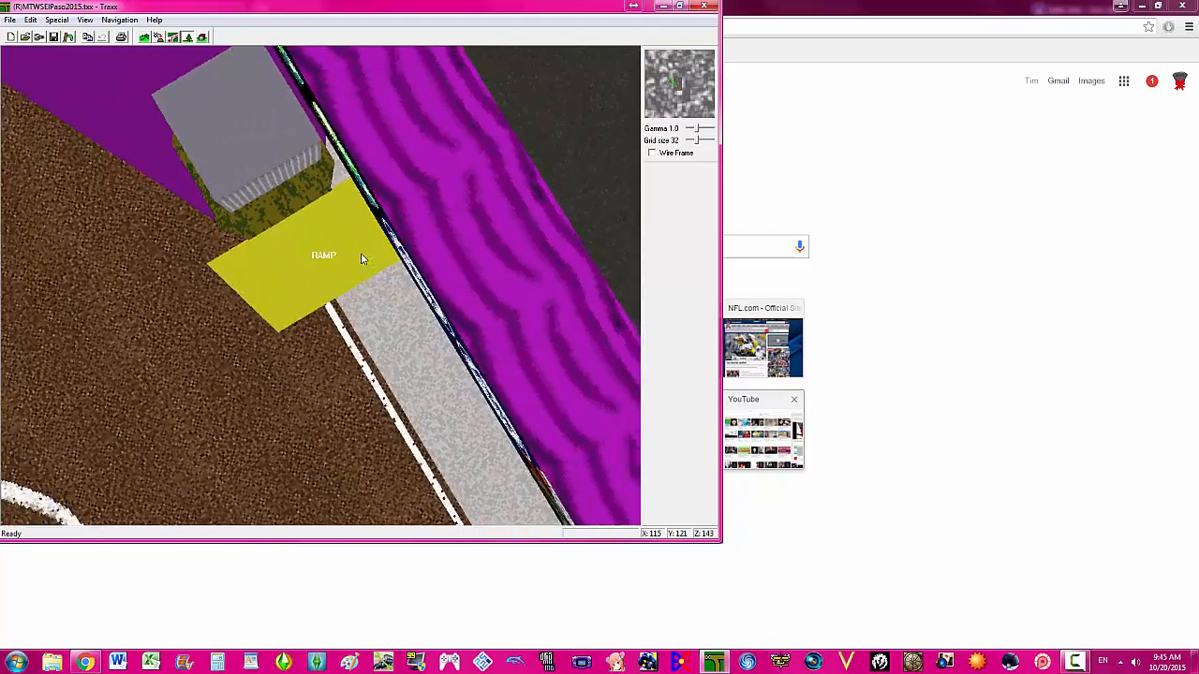
{"action": "key", "text": "Left"}
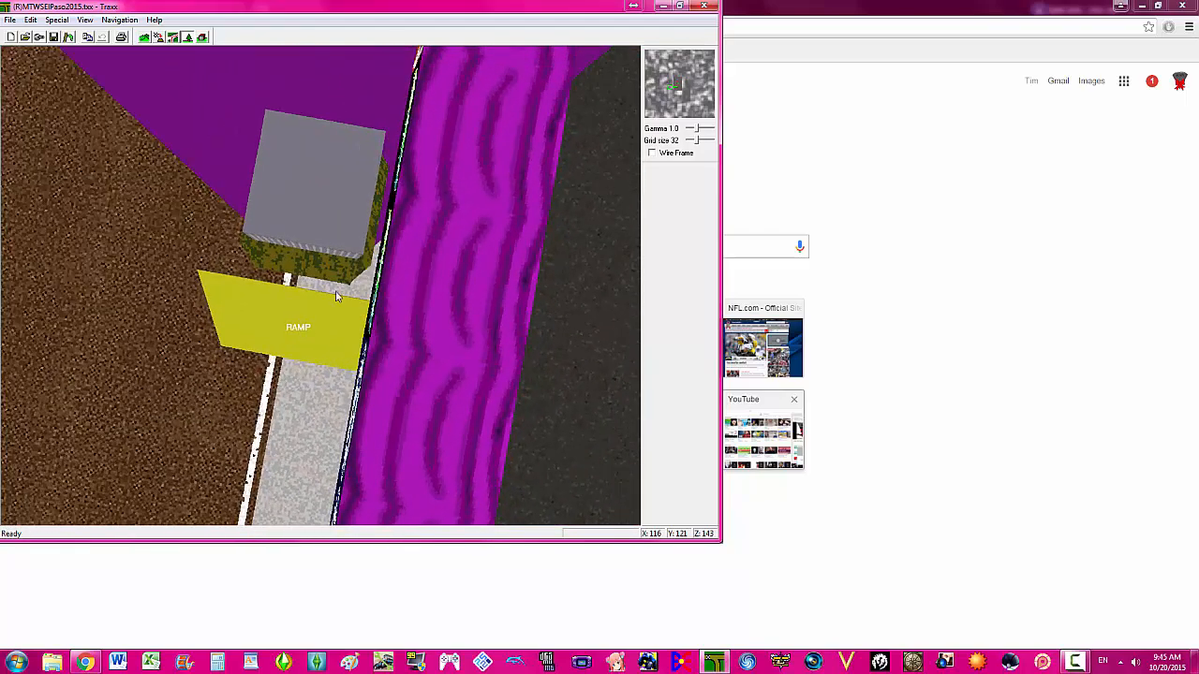
{"action": "key", "text": "Up"}
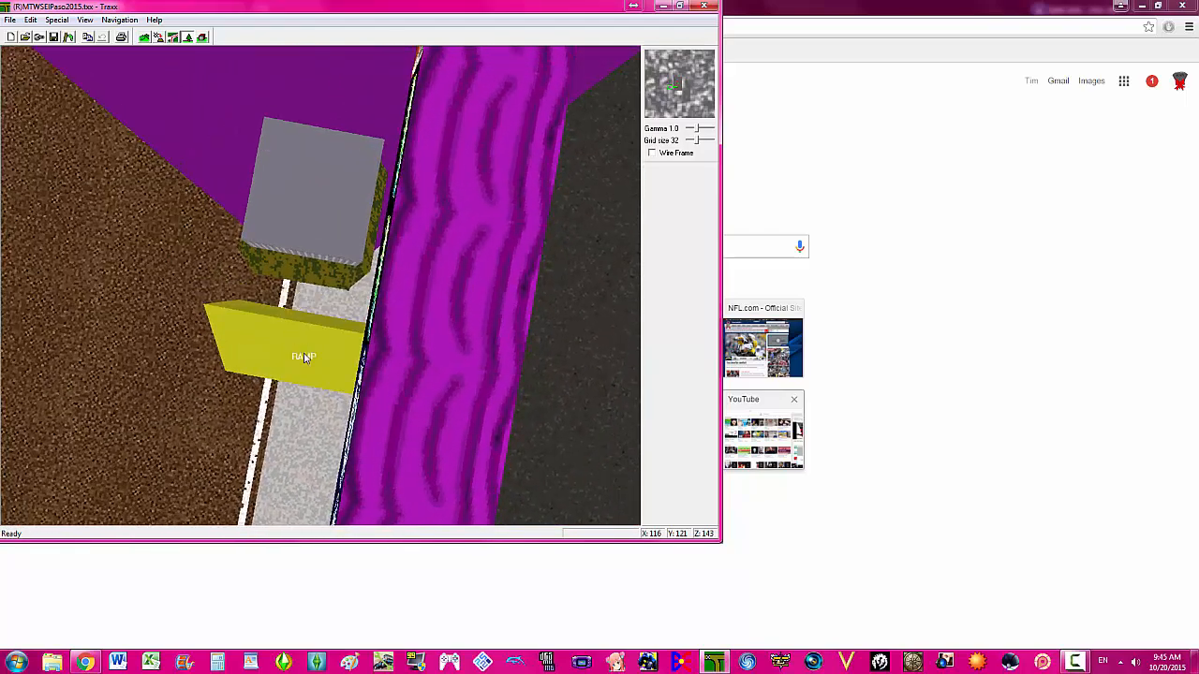
{"action": "left_click_drag", "start_coordinate": [293, 353], "coordinate": [292, 324]}
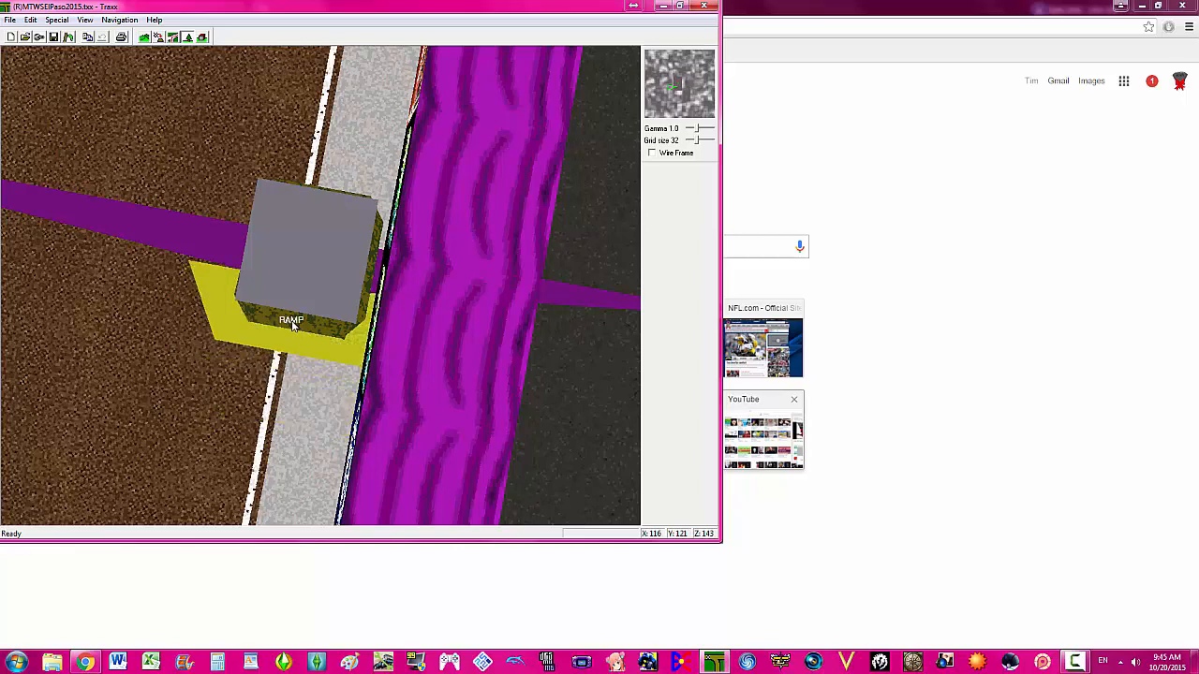
- Fine-tune the ramp's position so its edge tucks under the side of the grey-topped model and its end meets the wall
{"action": "double_click", "coordinate": [291, 322]}
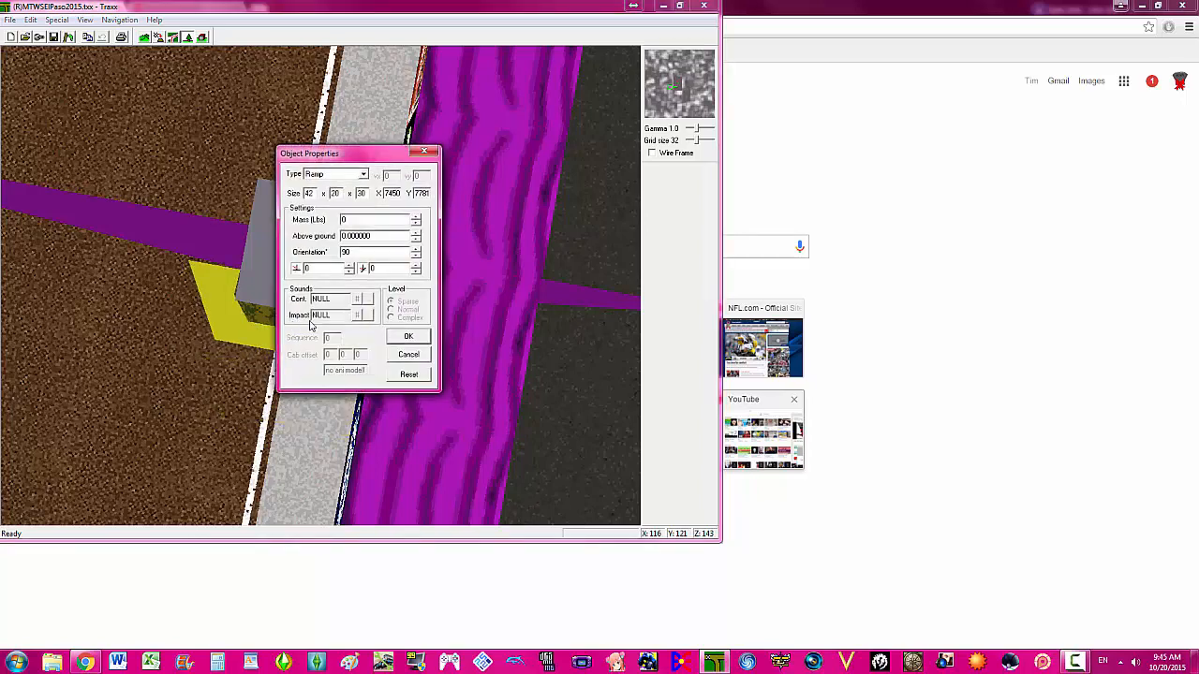
{"action": "left_click", "coordinate": [393, 355]}
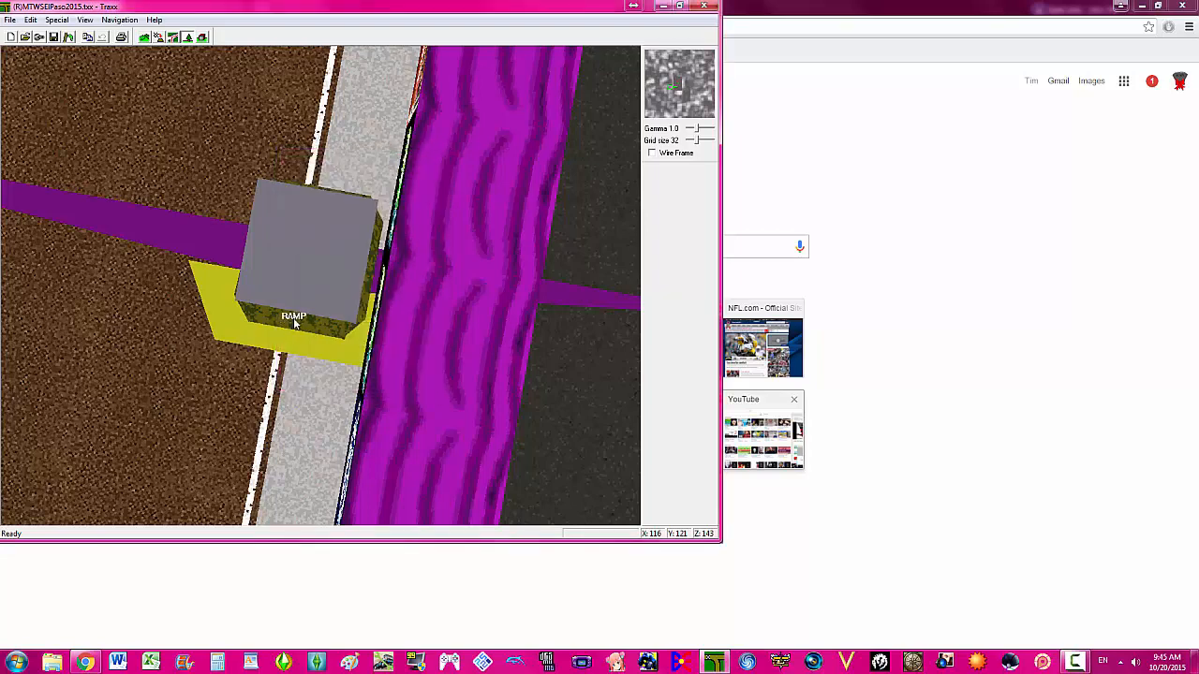
{"action": "left_click_drag", "start_coordinate": [294, 323], "coordinate": [295, 322]}
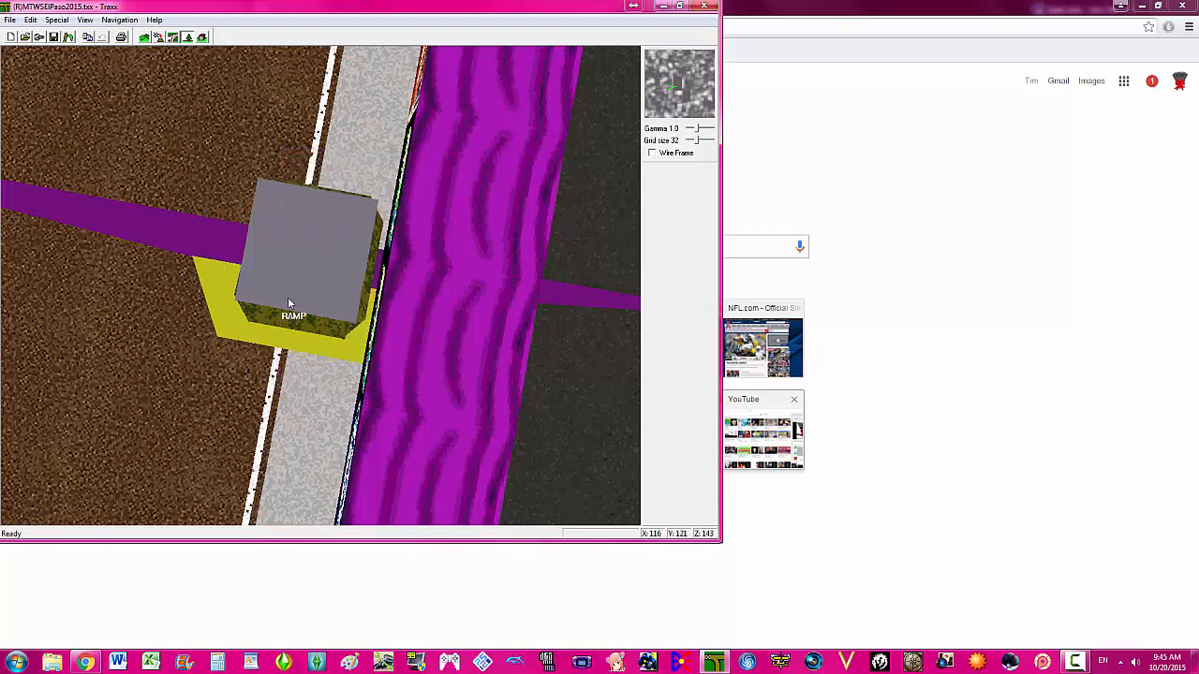
{"action": "key", "text": "Up"}
{"action": "key", "text": "Right"}
{"action": "key", "text": "Right"}
{"action": "key", "text": "Right"}
{"action": "key", "text": "Down"}
{"action": "key", "text": "Down"}
{"action": "key", "text": "Left"}
{"action": "key", "text": "Up"}
{"action": "key", "text": "Up"}
{"action": "key", "text": "Up"}
{"action": "key", "text": "Up"}
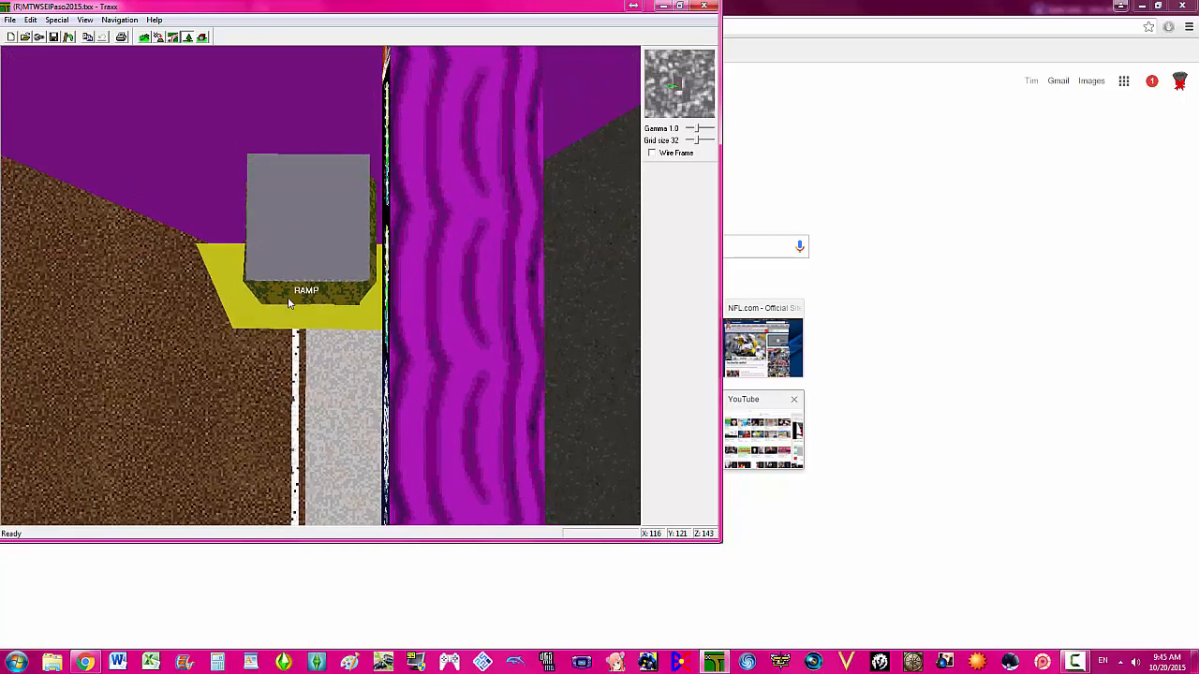
{"action": "key", "text": "Down"}
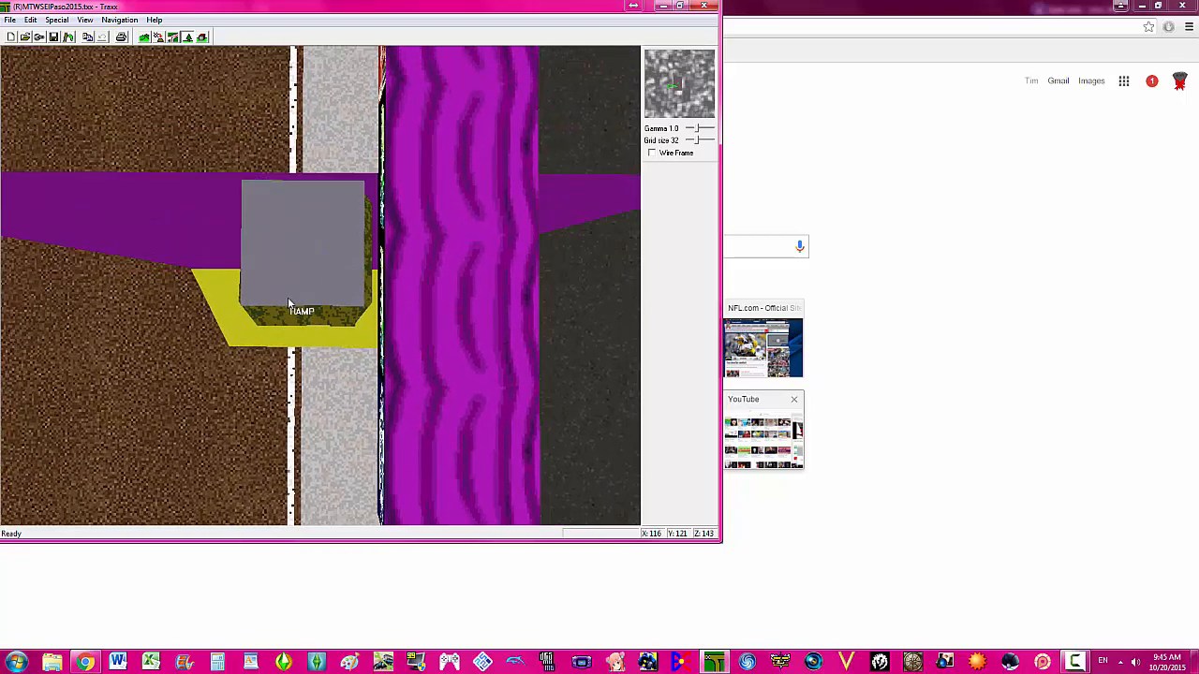
{"action": "left_click_drag", "start_coordinate": [295, 345], "coordinate": [297, 323]}
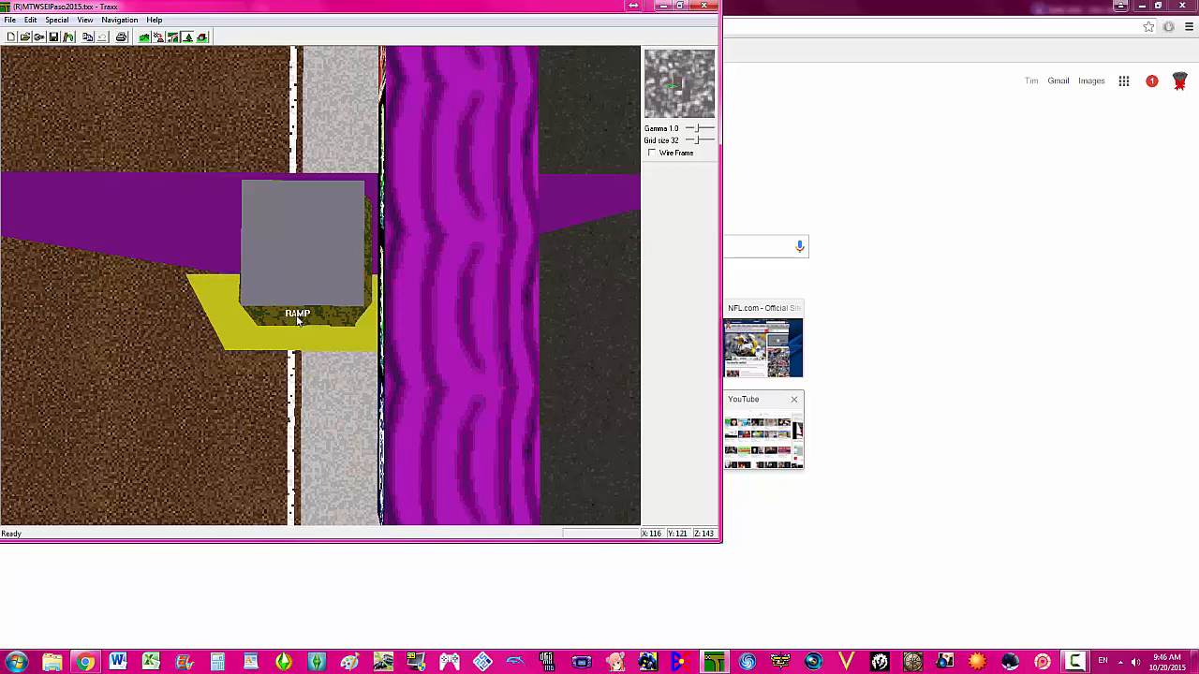
{"action": "key", "text": "Up"}
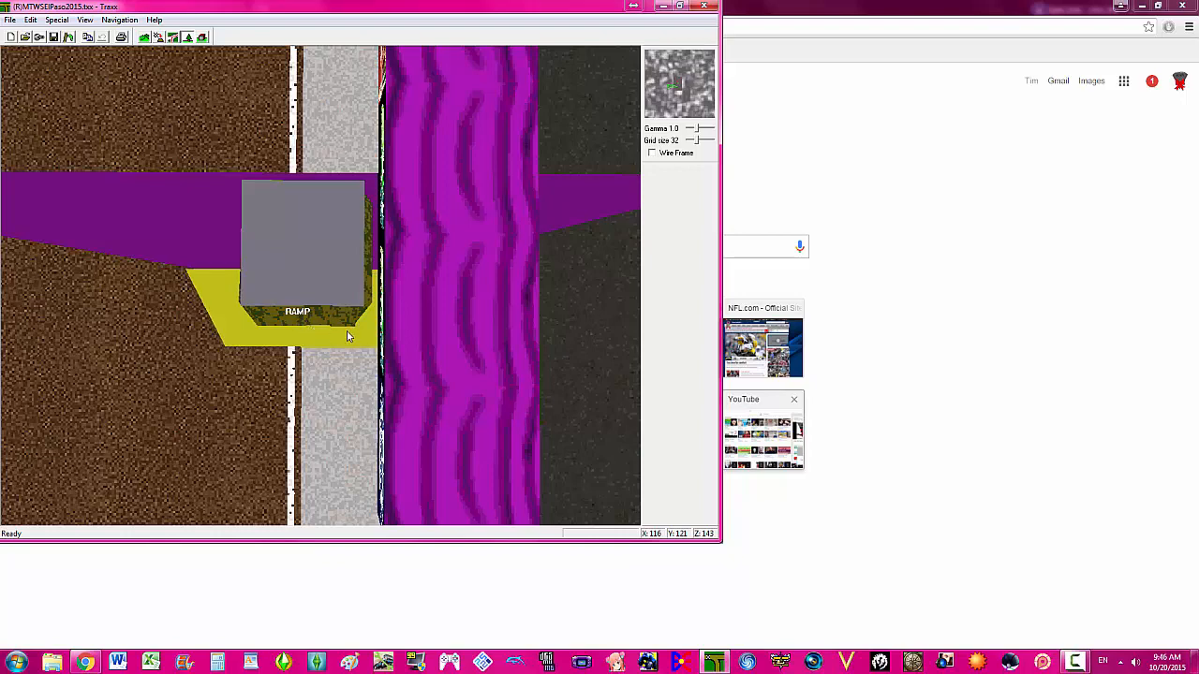
- Copy the ramp and paste the duplicate along the wall on the opposite side of the grey-topped model
{"action": "right_click", "coordinate": [318, 327]}
{"action": "left_click", "coordinate": [351, 388]}
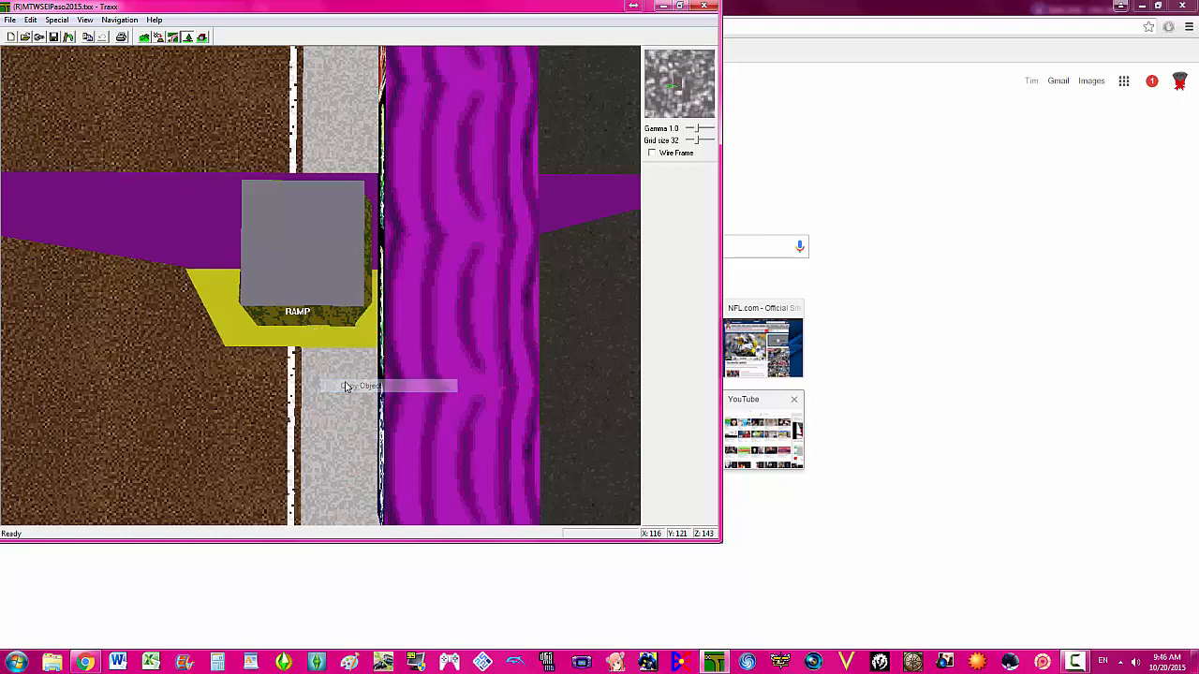
{"action": "key", "text": "Right"}
{"action": "key", "text": "Up"}
{"action": "key", "text": "Right"}
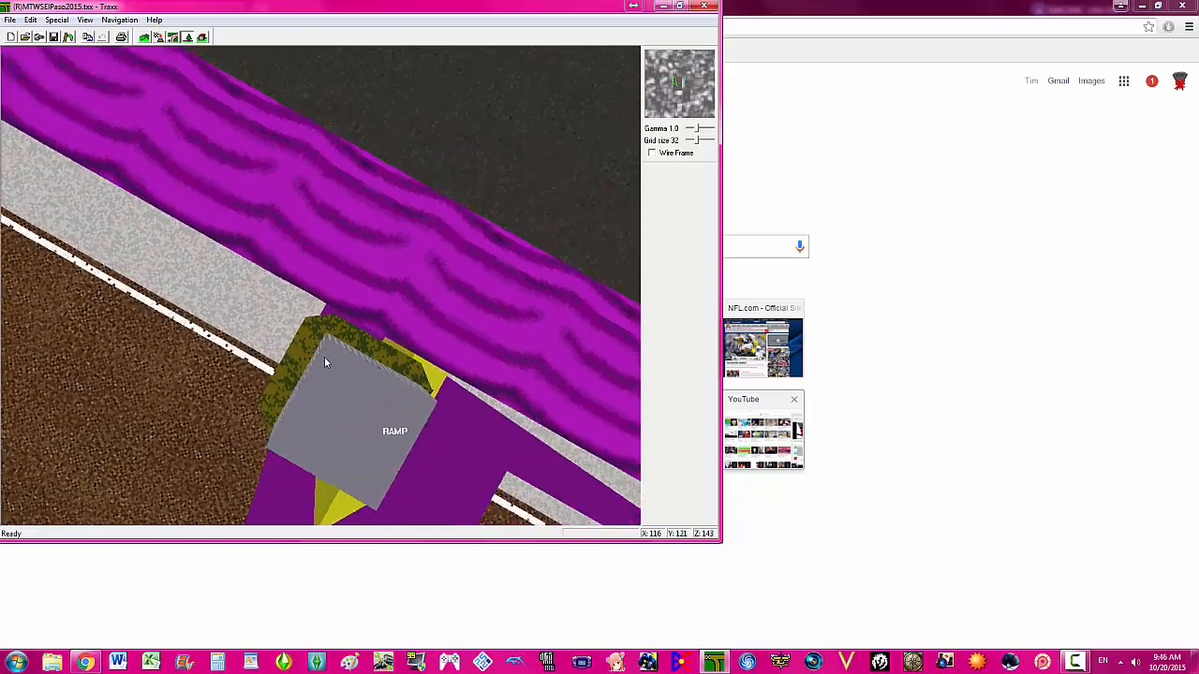
{"action": "key", "text": "Down"}
{"action": "key", "text": "Right"}
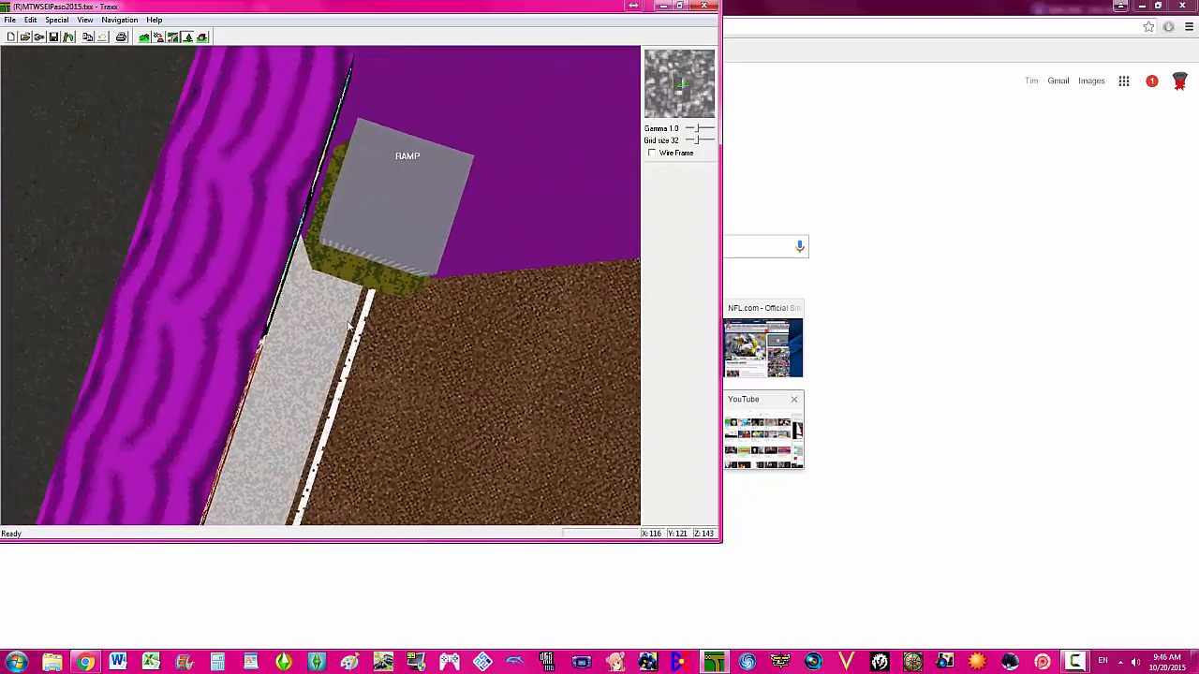
{"action": "right_click", "coordinate": [346, 320]}
{"action": "left_click", "coordinate": [370, 392]}
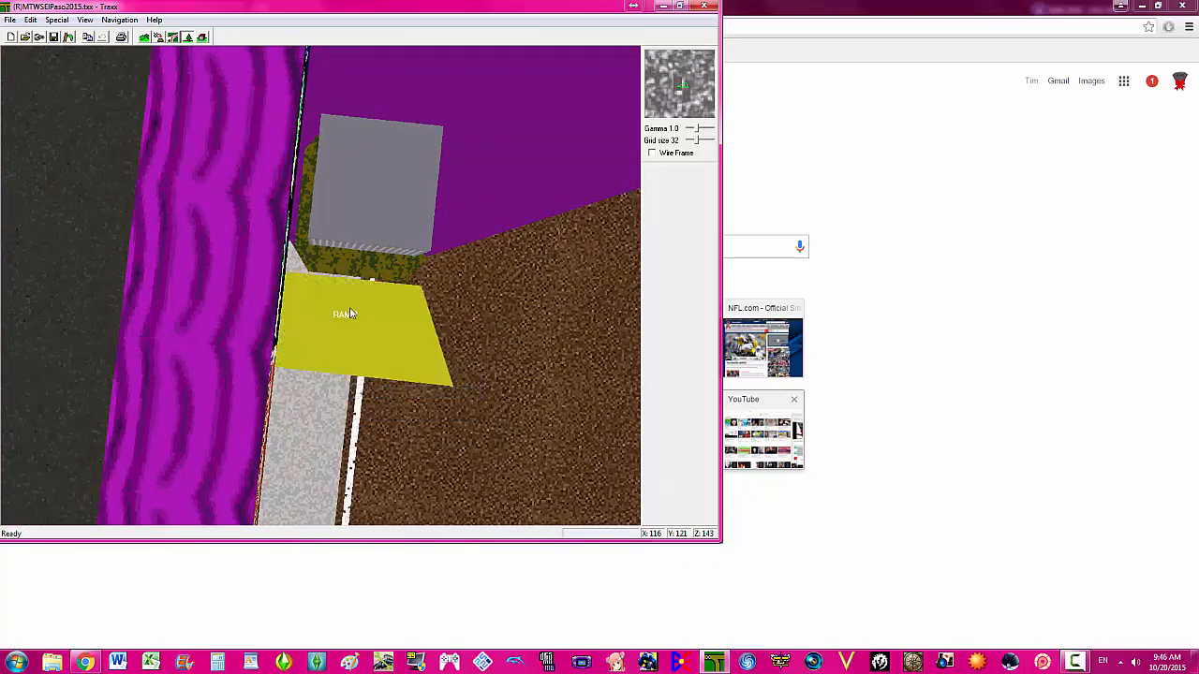
- Set the duplicate ramp's orientation to 270°
{"action": "right_click", "coordinate": [344, 312]}
{"action": "left_click", "coordinate": [370, 348]}
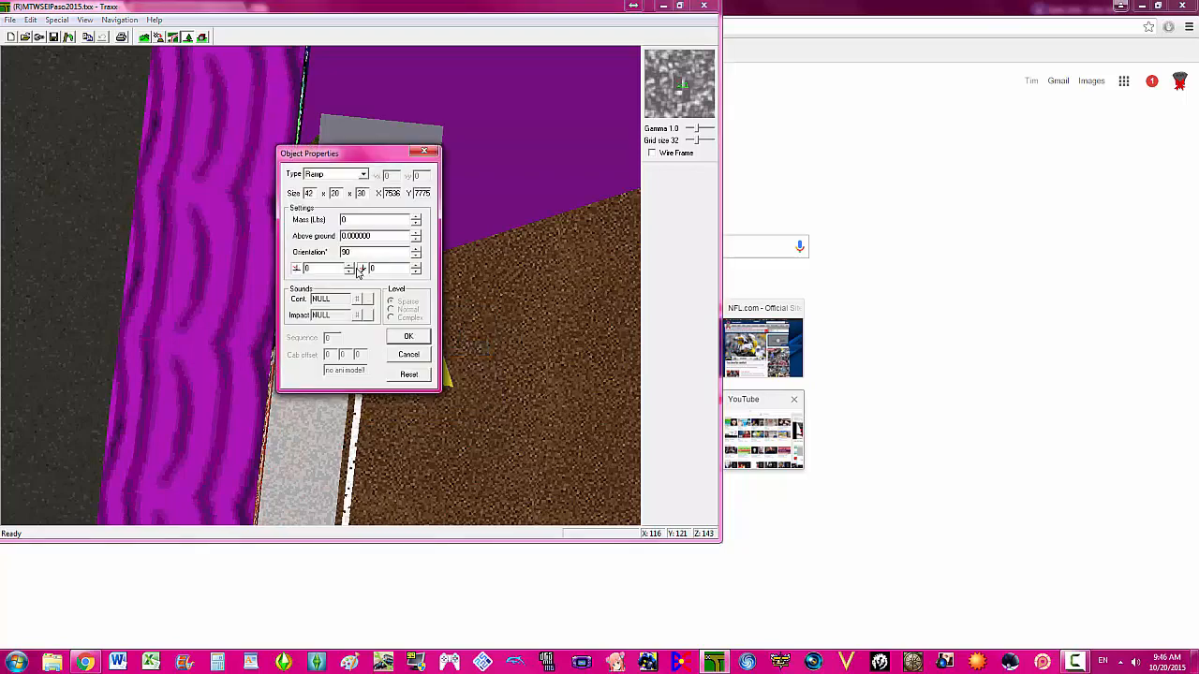
{"action": "type", "text": "270"}
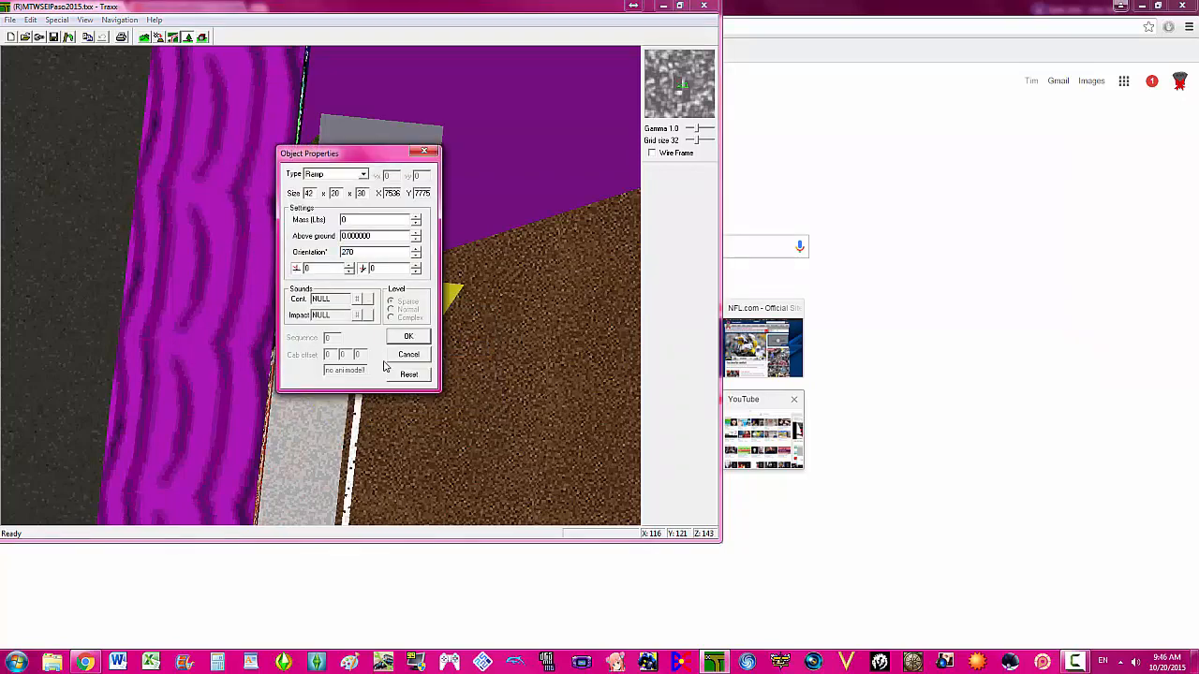
{"action": "left_click", "coordinate": [406, 338]}
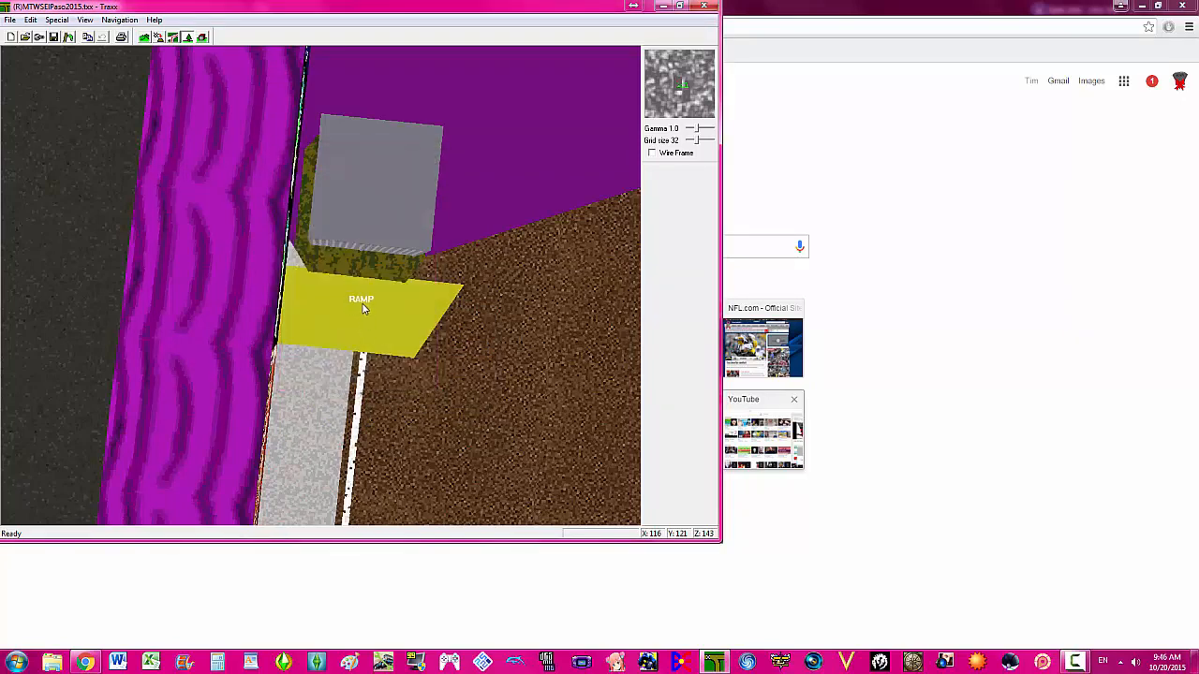
- Nudge the second ramp toward the grey-topped model so it sits tight against its side, mirroring the first ramp
{"action": "key", "text": "Page_Up"}
{"action": "key", "text": "Right"}
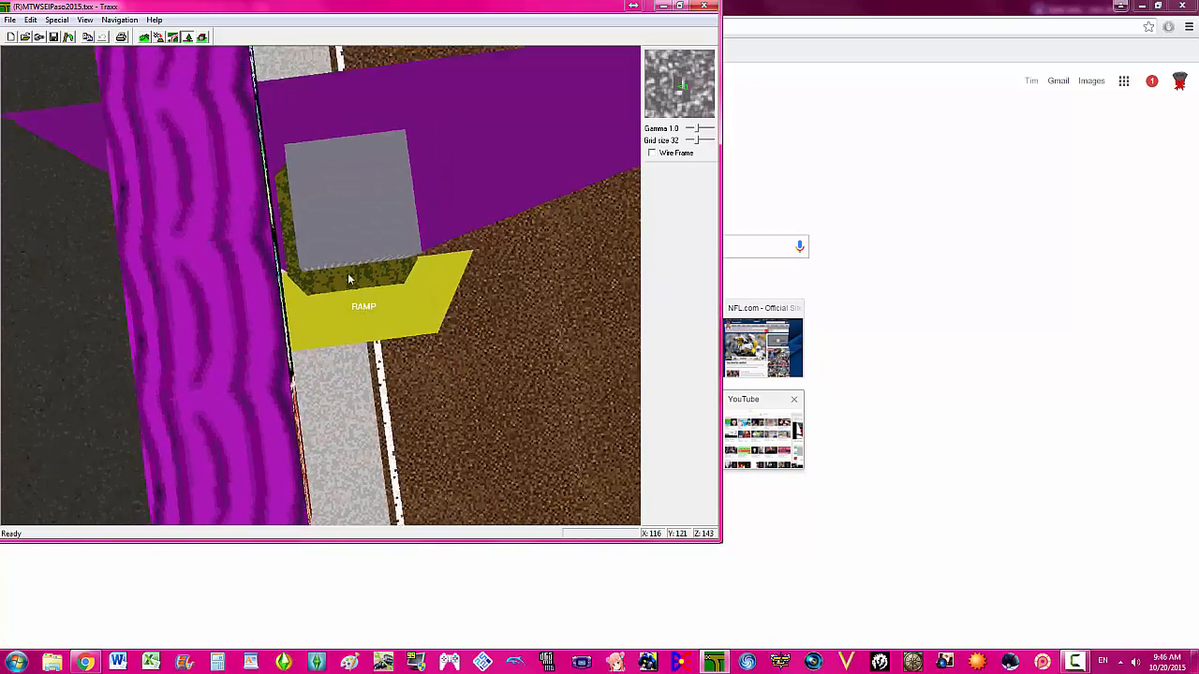
{"action": "key", "text": "Up"}
{"action": "key", "text": "Left"}
{"action": "key", "text": "Left"}
{"action": "key", "text": "Down"}
{"action": "key", "text": "Right"}
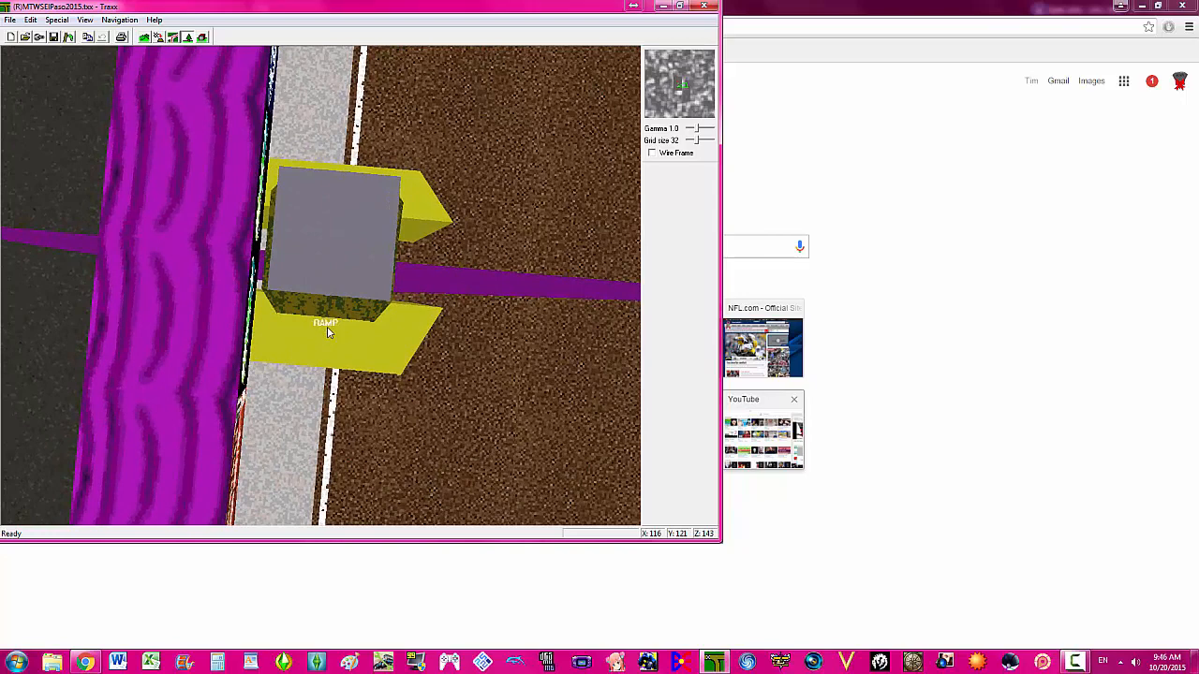
{"action": "left_click", "coordinate": [328, 329]}
{"action": "left_click_drag", "start_coordinate": [327, 332], "coordinate": [326, 329]}
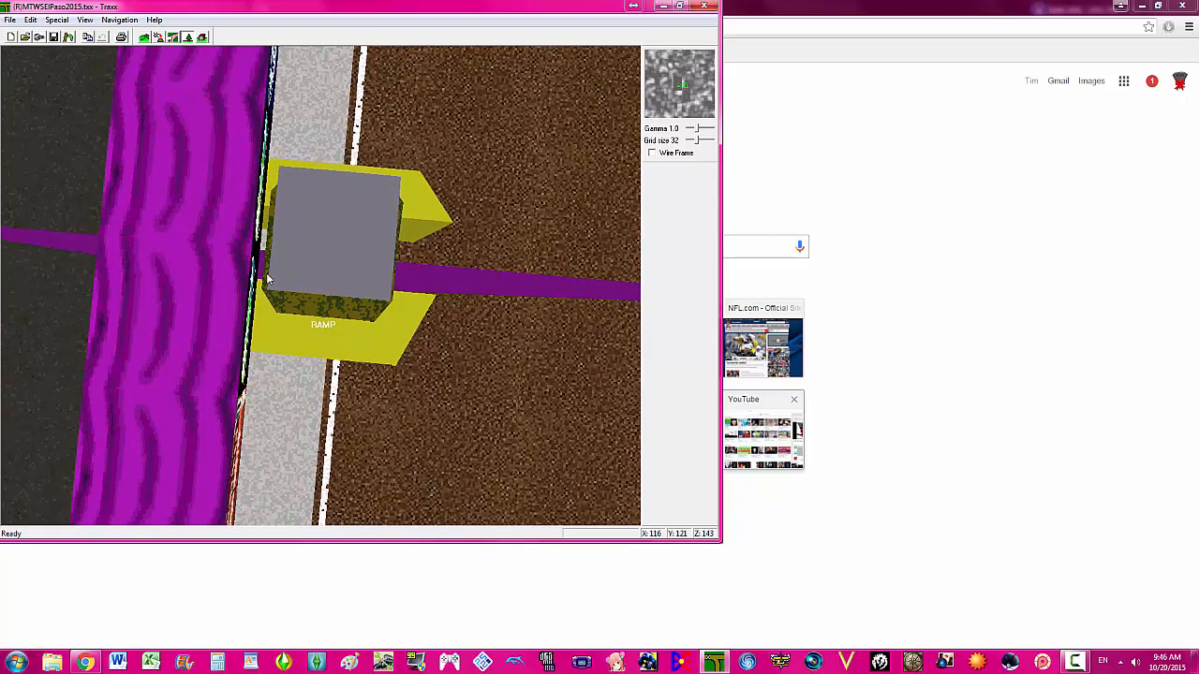
- Save the track and write it to (R)MTWS2015ElPaso.pod in the MTM2 folder, replacing the existing file
{"action": "left_click", "coordinate": [67, 38]}
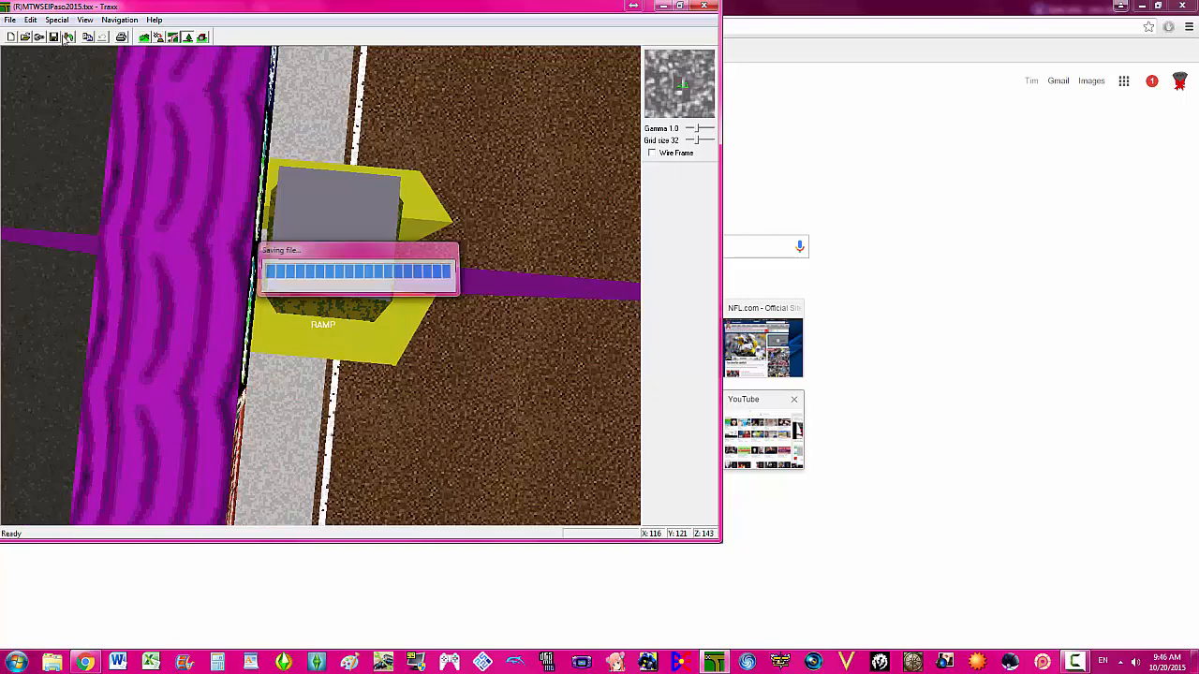
{"action": "left_click", "coordinate": [362, 332]}
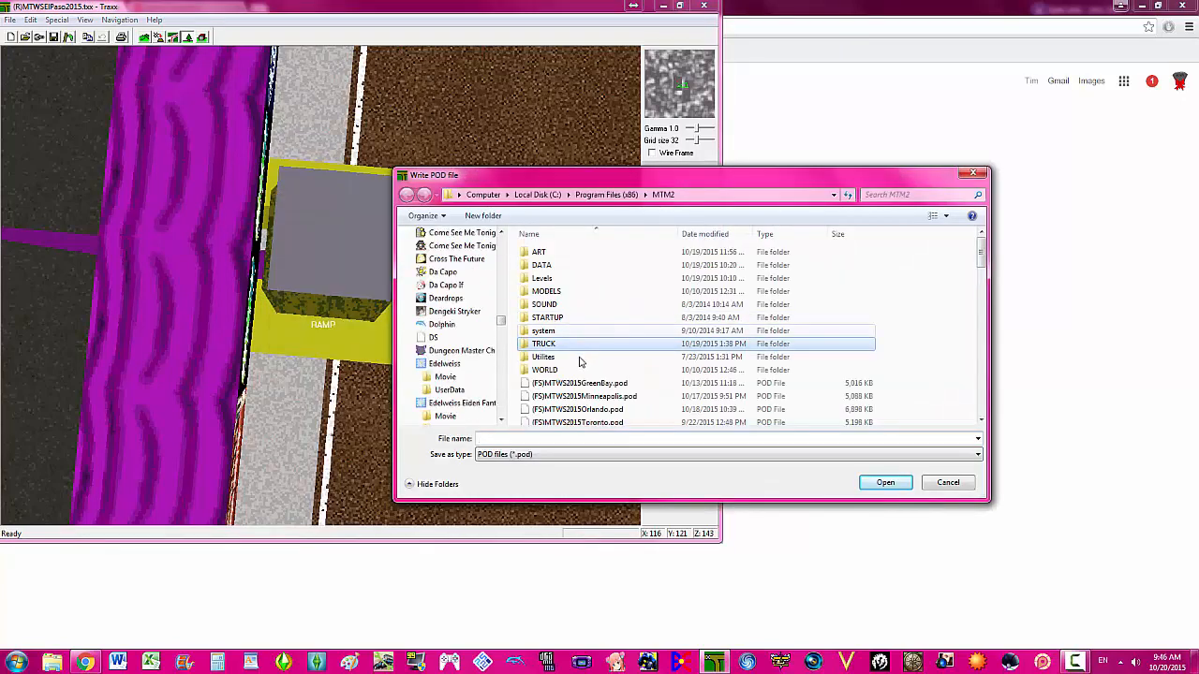
{"action": "scroll", "coordinate": [599, 356], "scroll_direction": "down", "scroll_amount": 2}
{"action": "scroll", "coordinate": [599, 347], "scroll_direction": "down", "scroll_amount": 1}
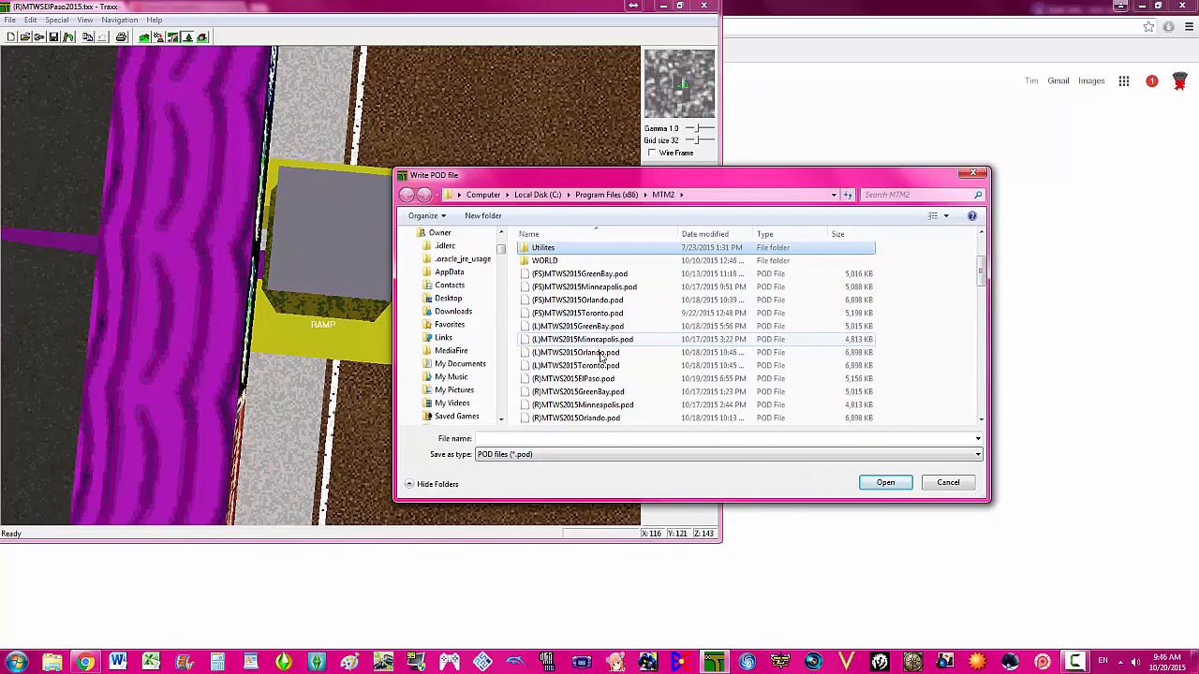
{"action": "left_click", "coordinate": [581, 379]}
{"action": "double_click", "coordinate": [580, 382]}
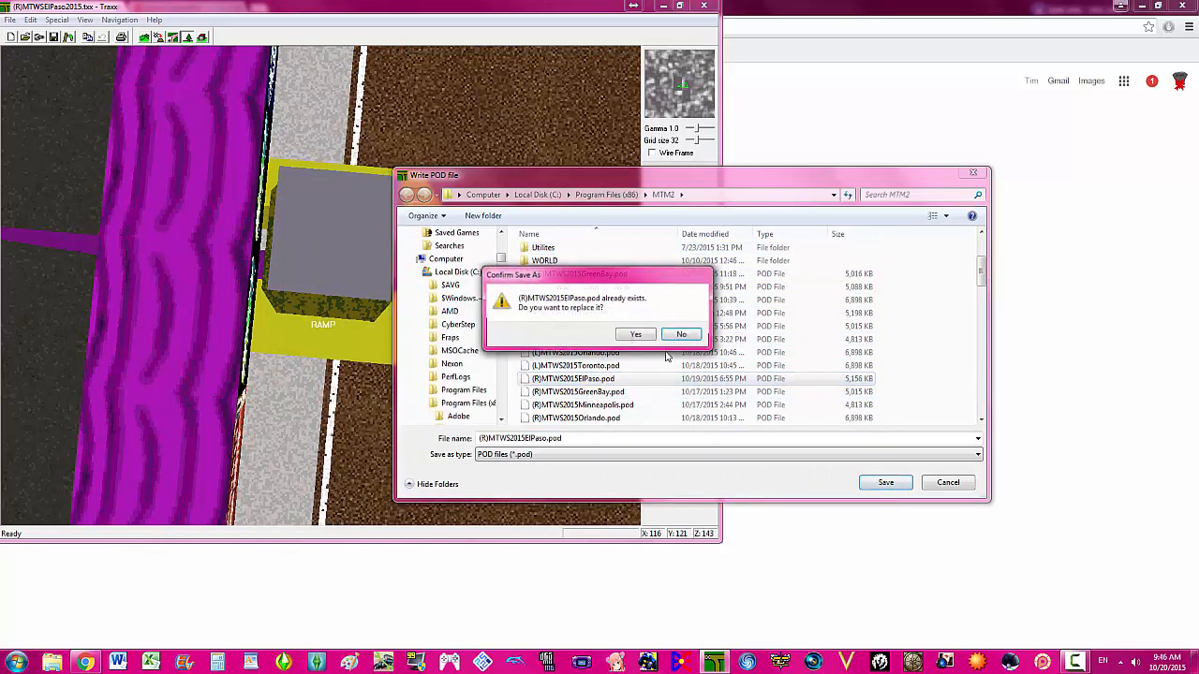
{"action": "left_click", "coordinate": [667, 337]}
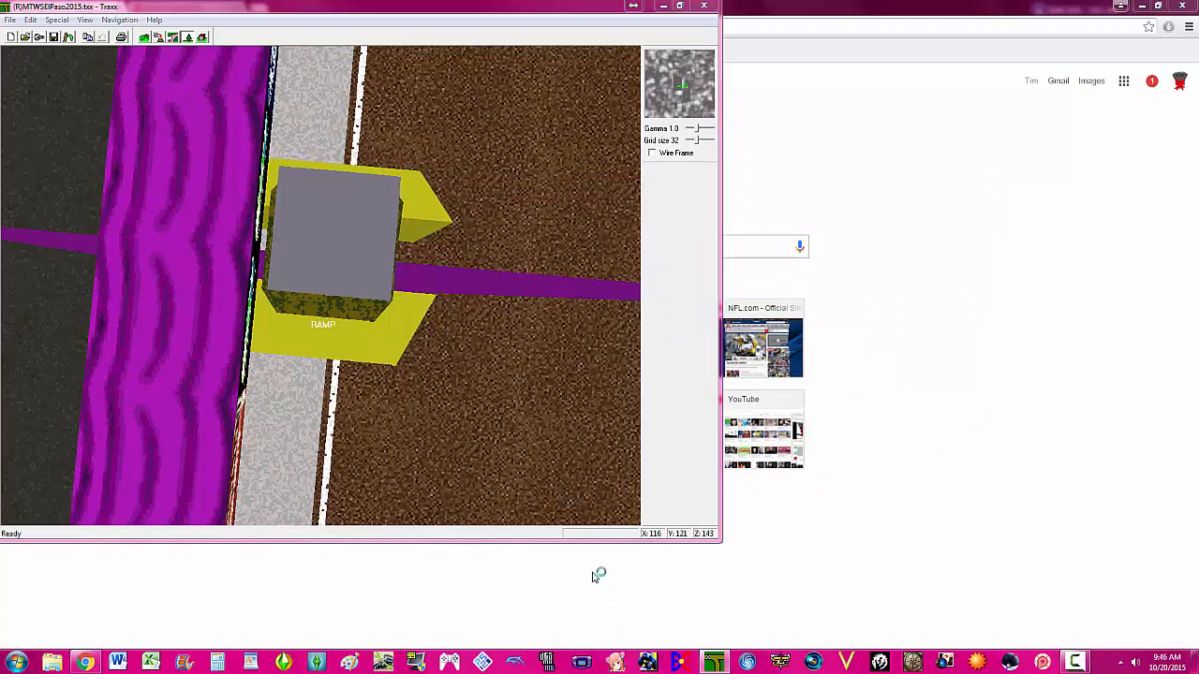
- Start the race in Monster Truck Madness 2 and drive the truck across the arena onto the grey lane beside the wall
{"action": "left_click", "coordinate": [752, 468]}
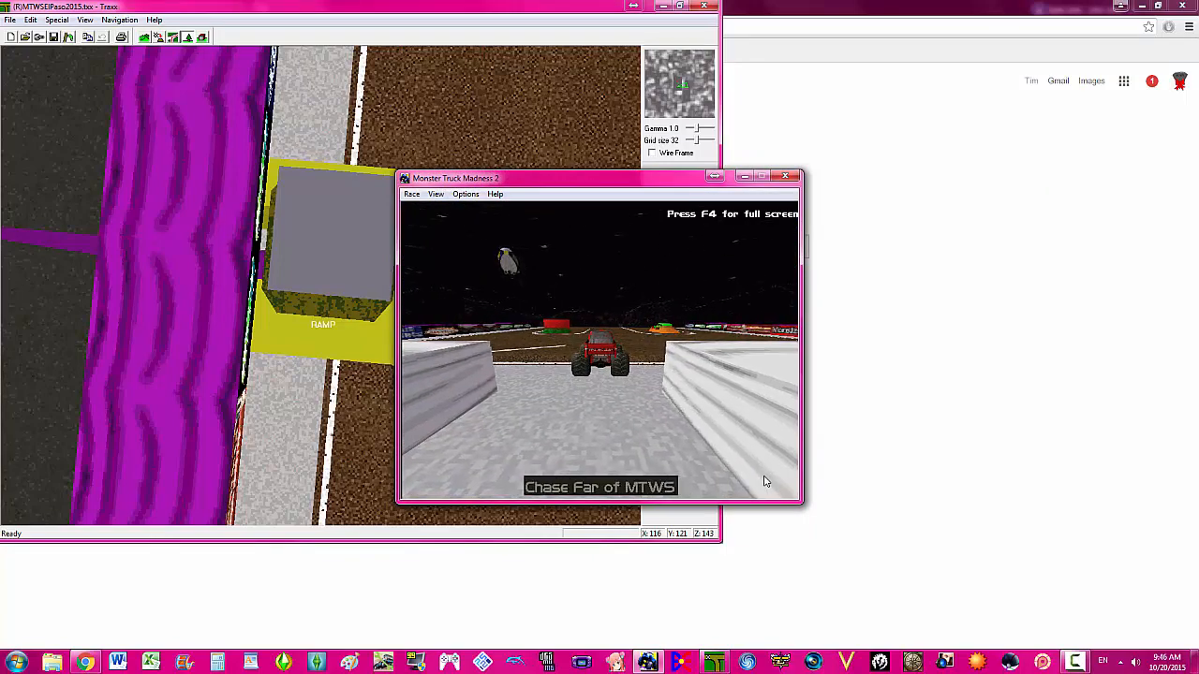
{"action": "key", "text": "Up"}
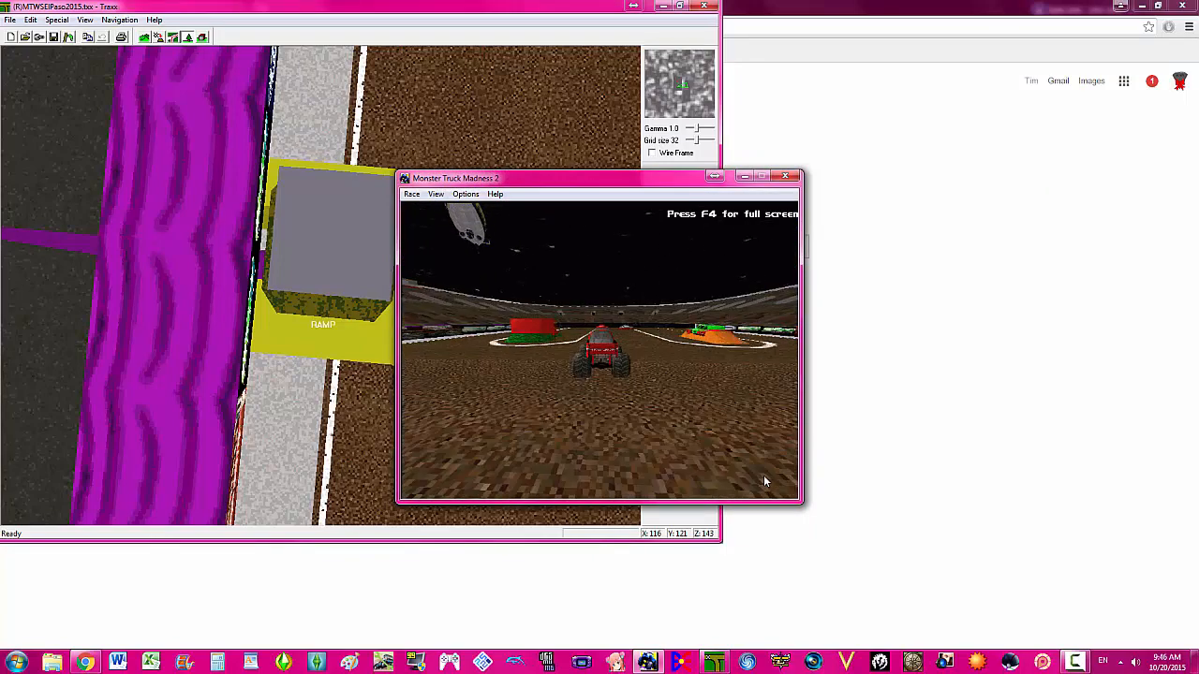
{"action": "key", "text": "F6"}
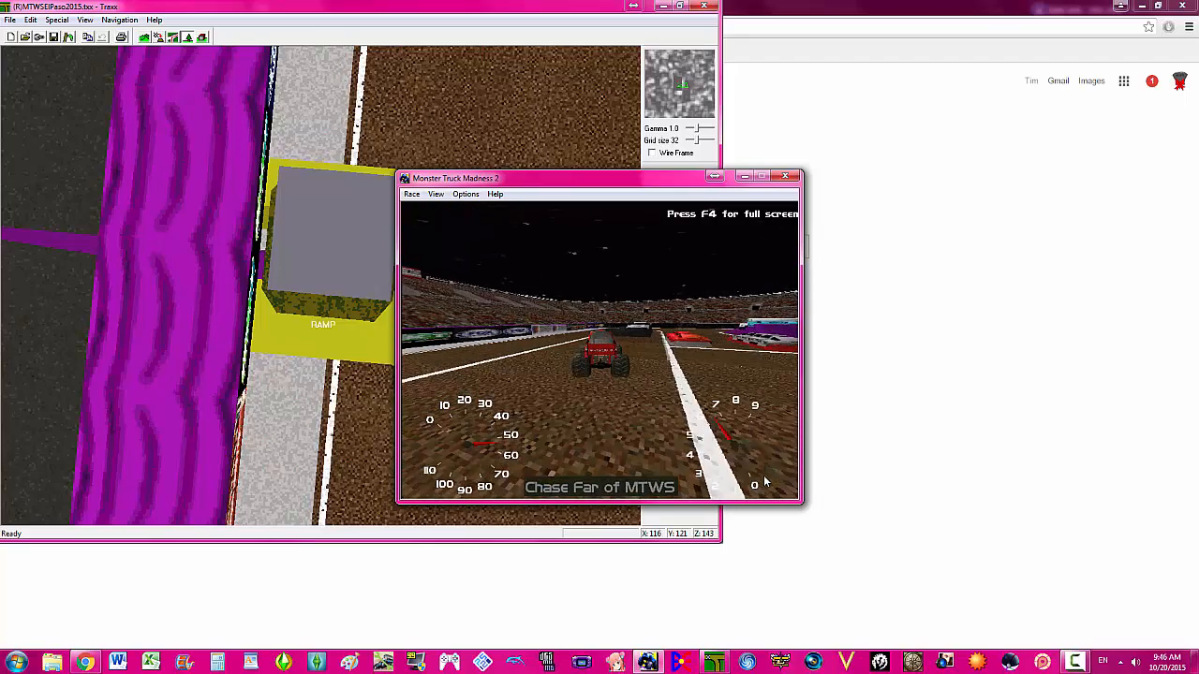
{"action": "key", "text": "Left"}
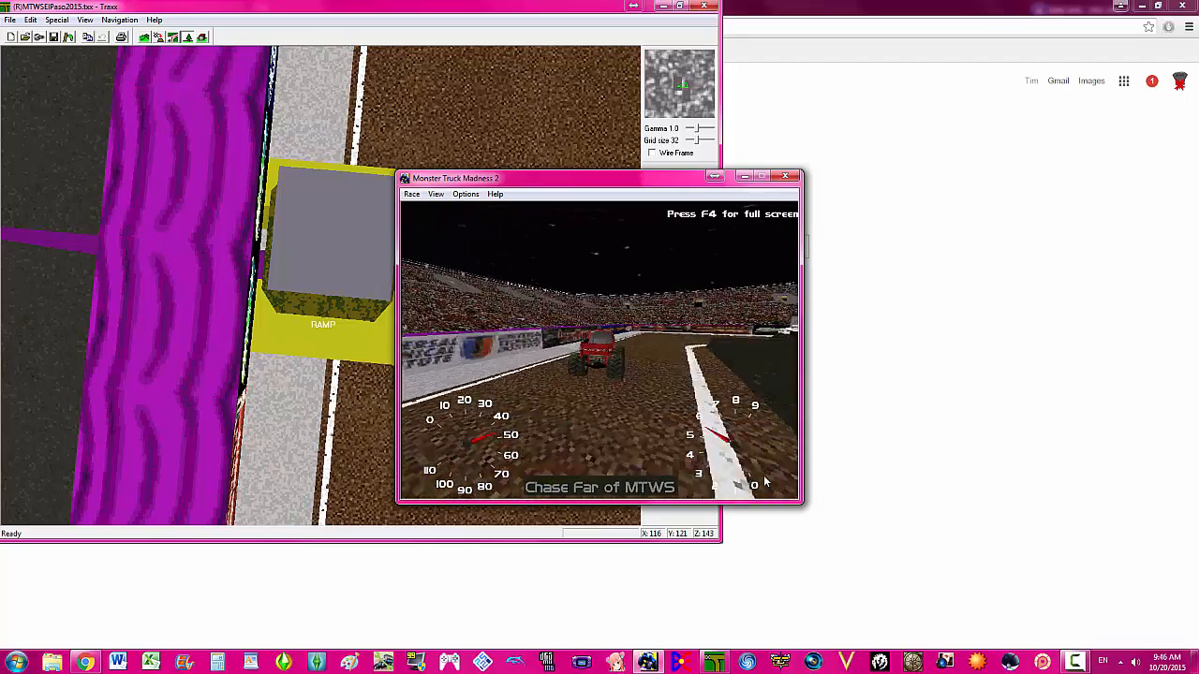
{"action": "key", "text": "Right"}
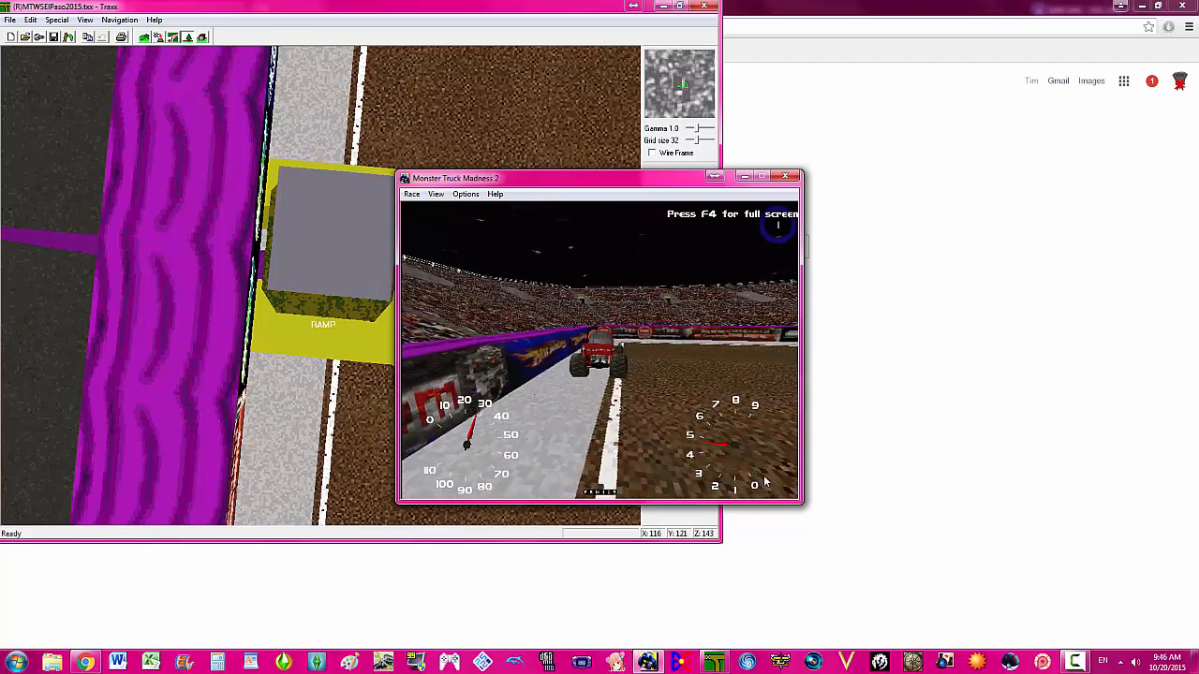
{"action": "key", "text": "Left"}
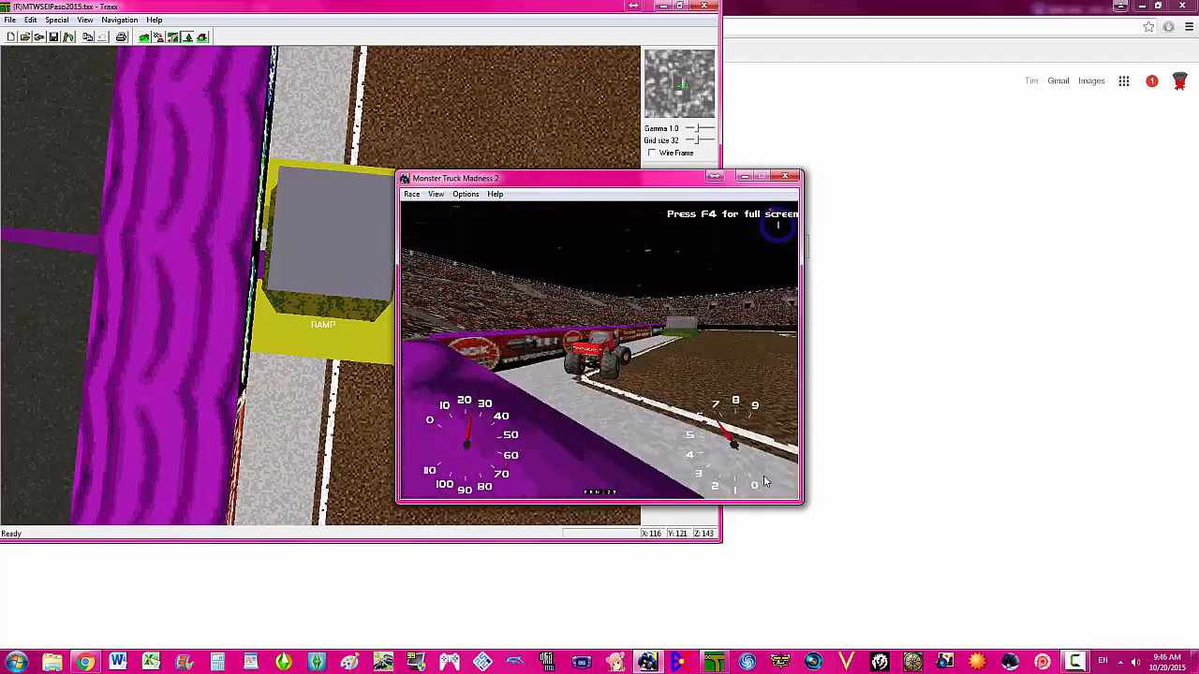
{"action": "key", "text": "Right"}
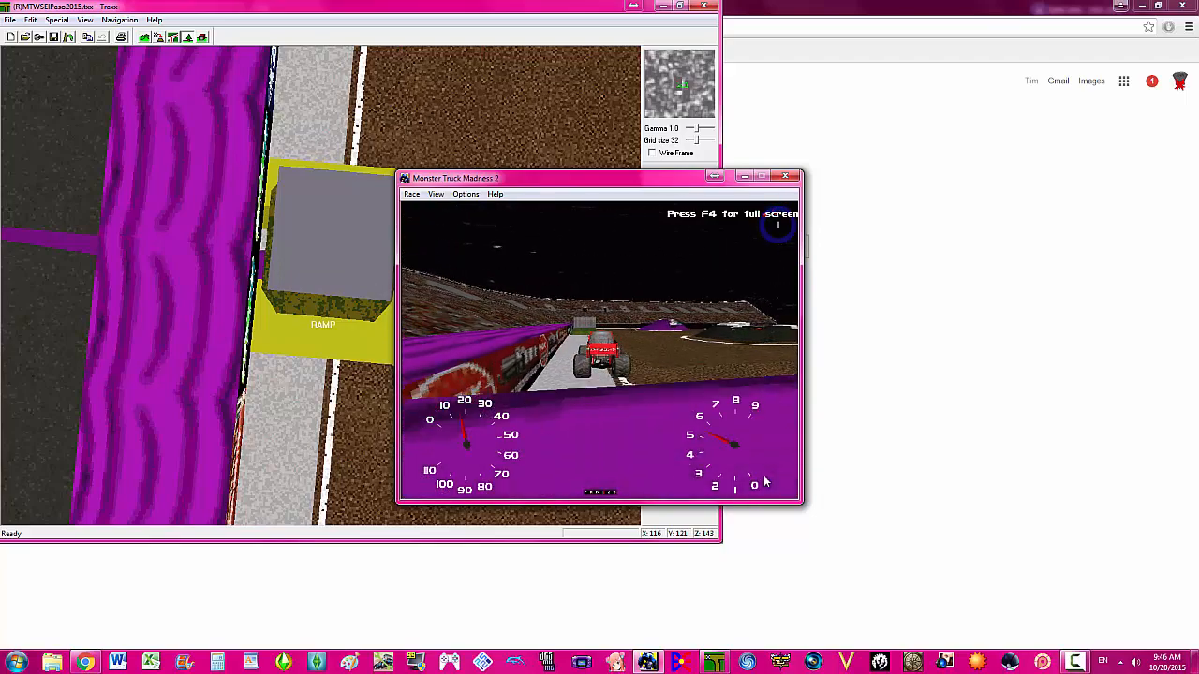
- Drive along the wall lane and over the grey container to test its new ramps
{"action": "key", "text": "Up"}
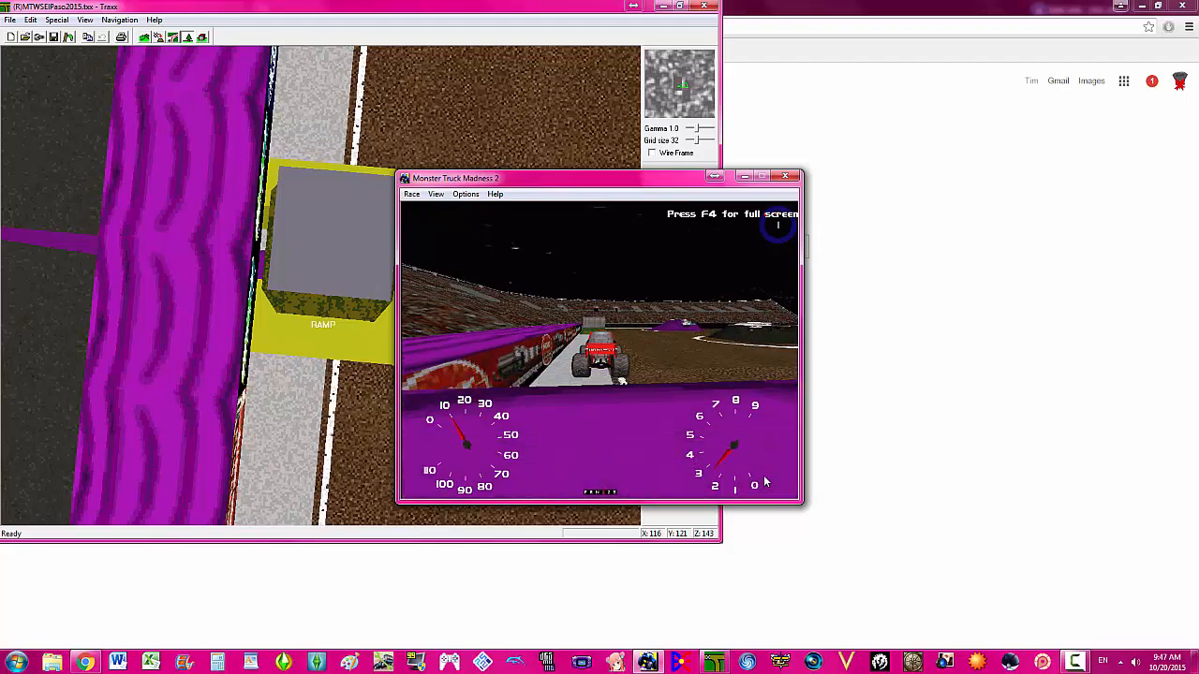
{"action": "key", "text": "Up"}
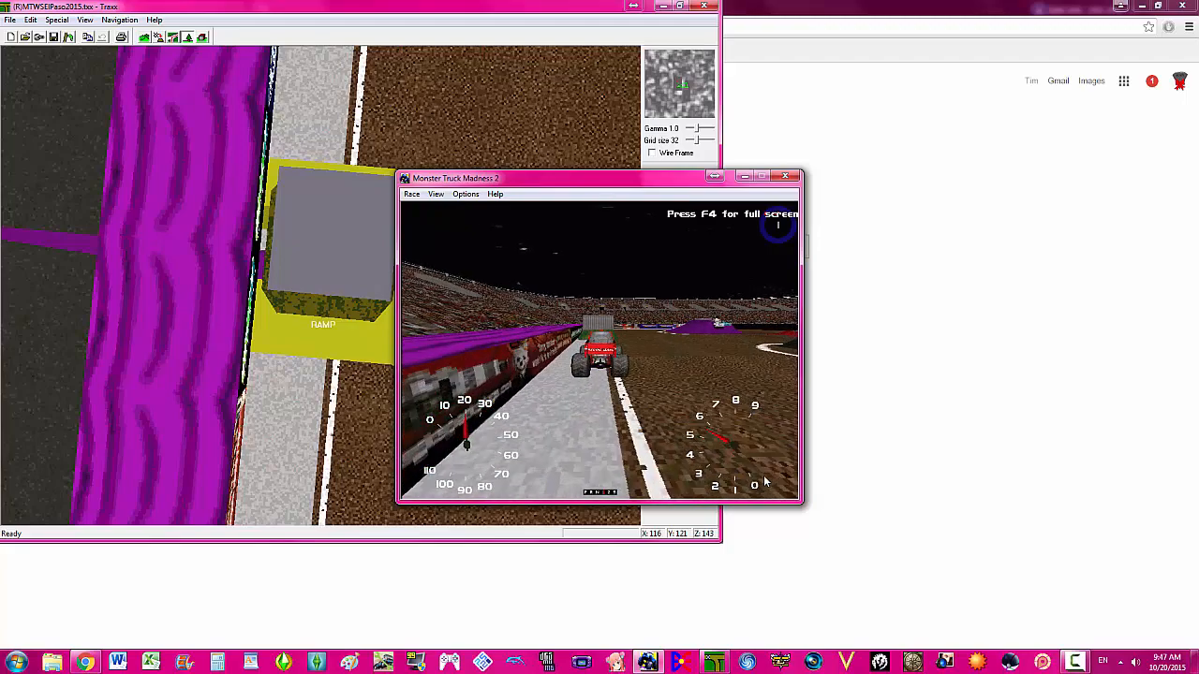
{"action": "key", "text": "Up"}
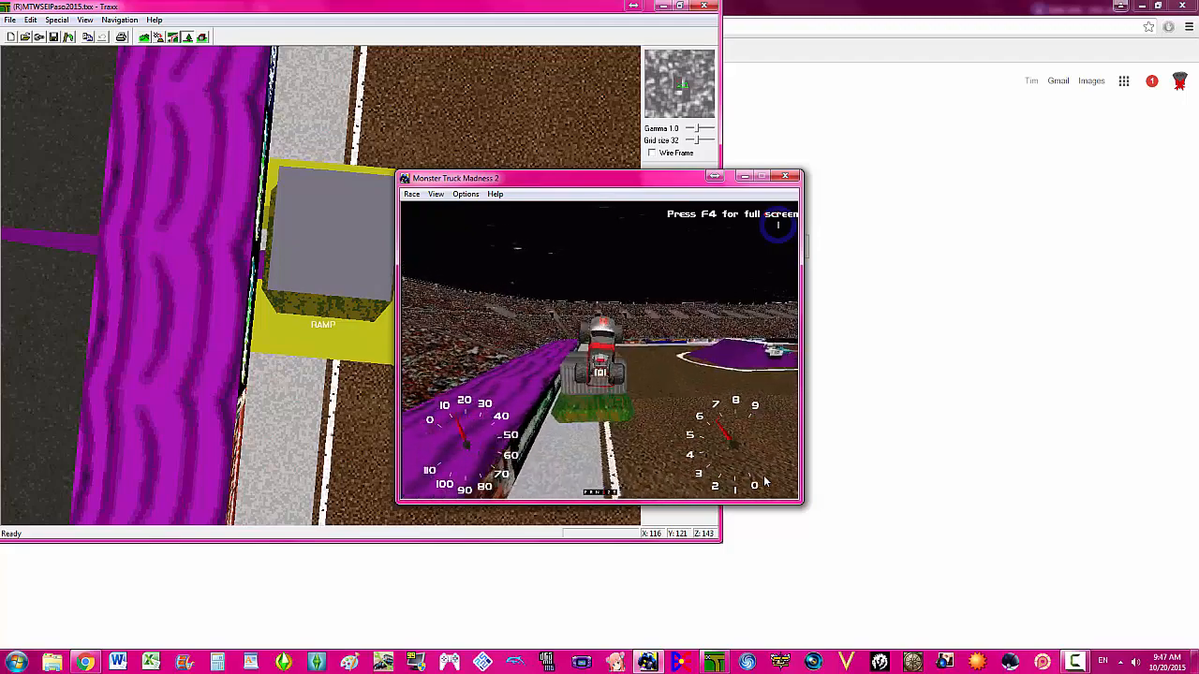
{"action": "key", "text": "Up"}
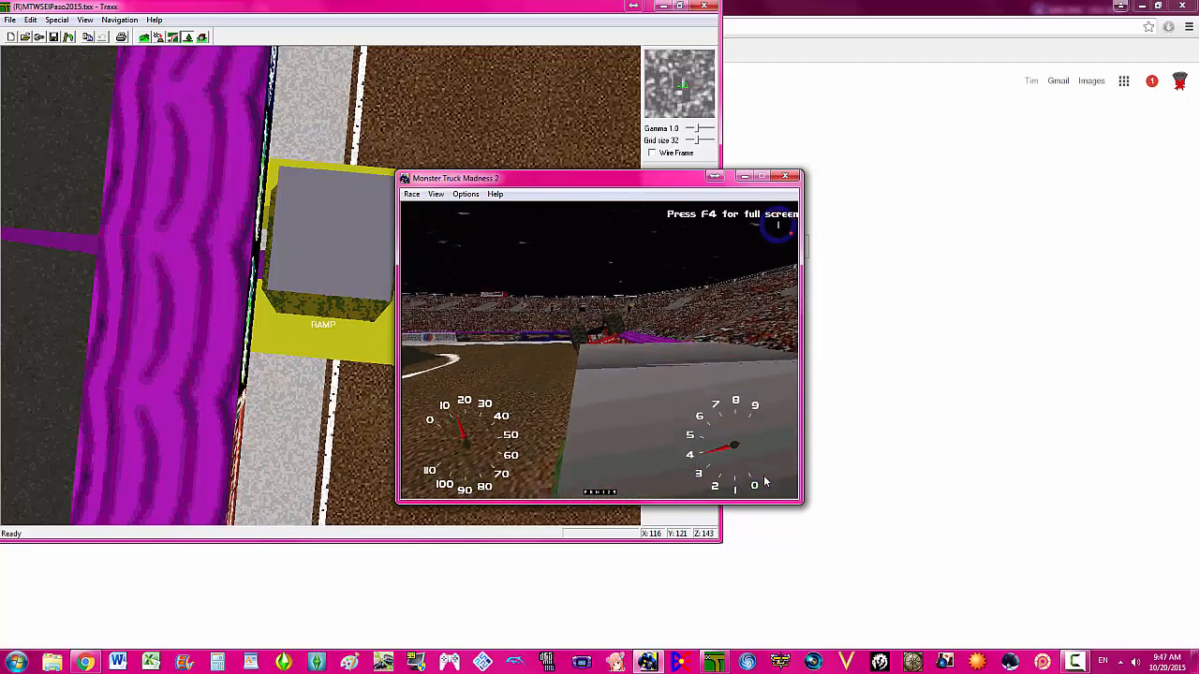
{"action": "key", "text": "Up"}
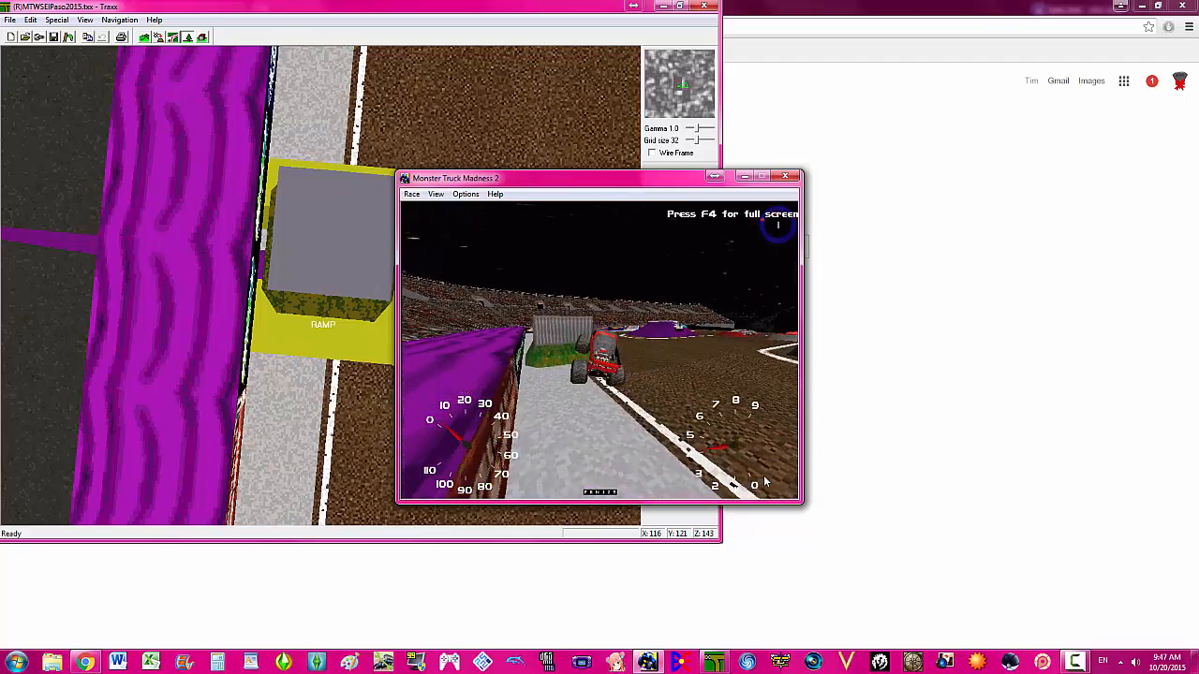
{"action": "key", "text": "Up"}
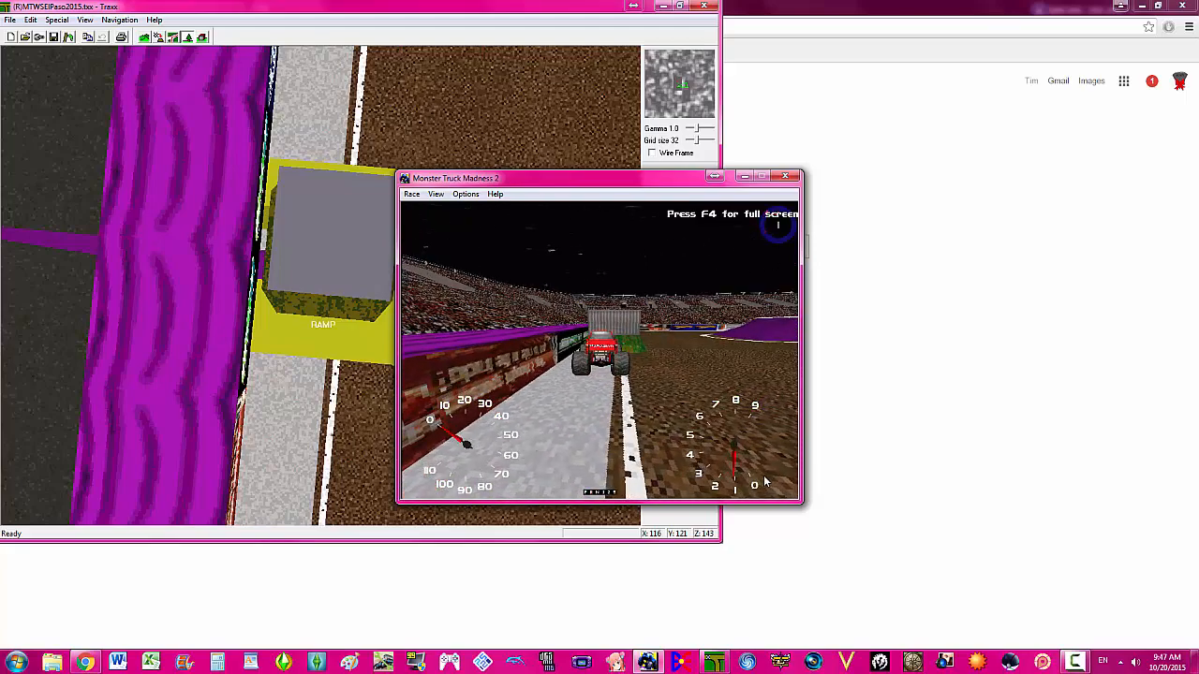
{"action": "key", "text": "Up"}
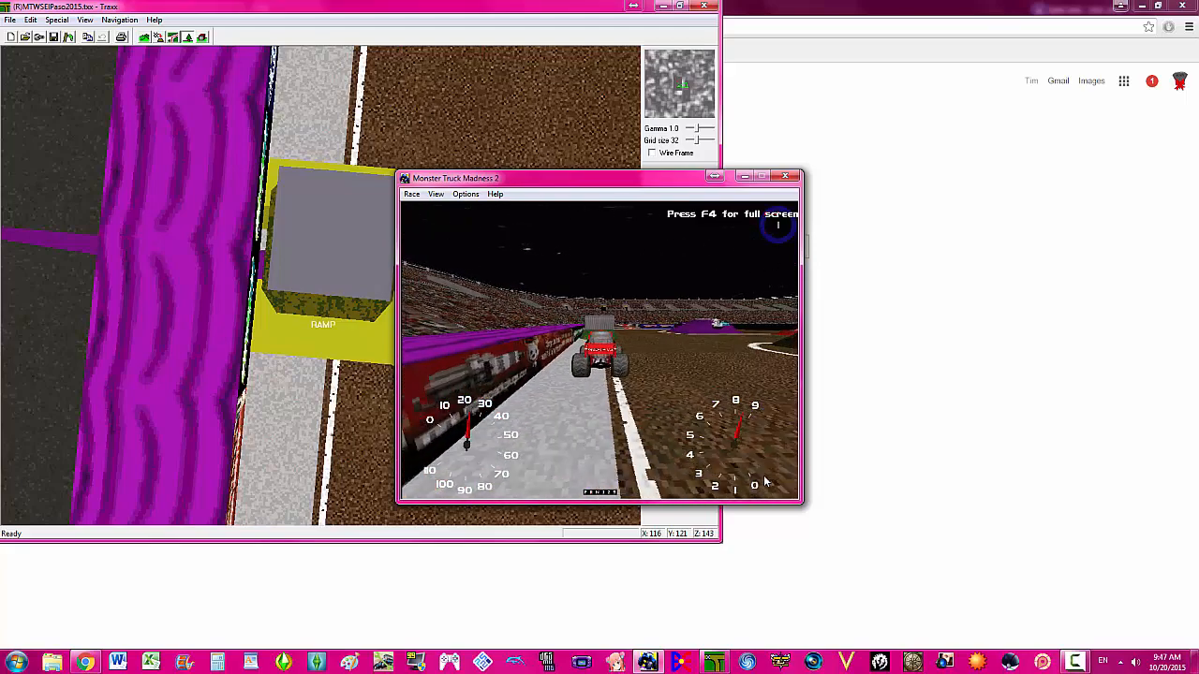
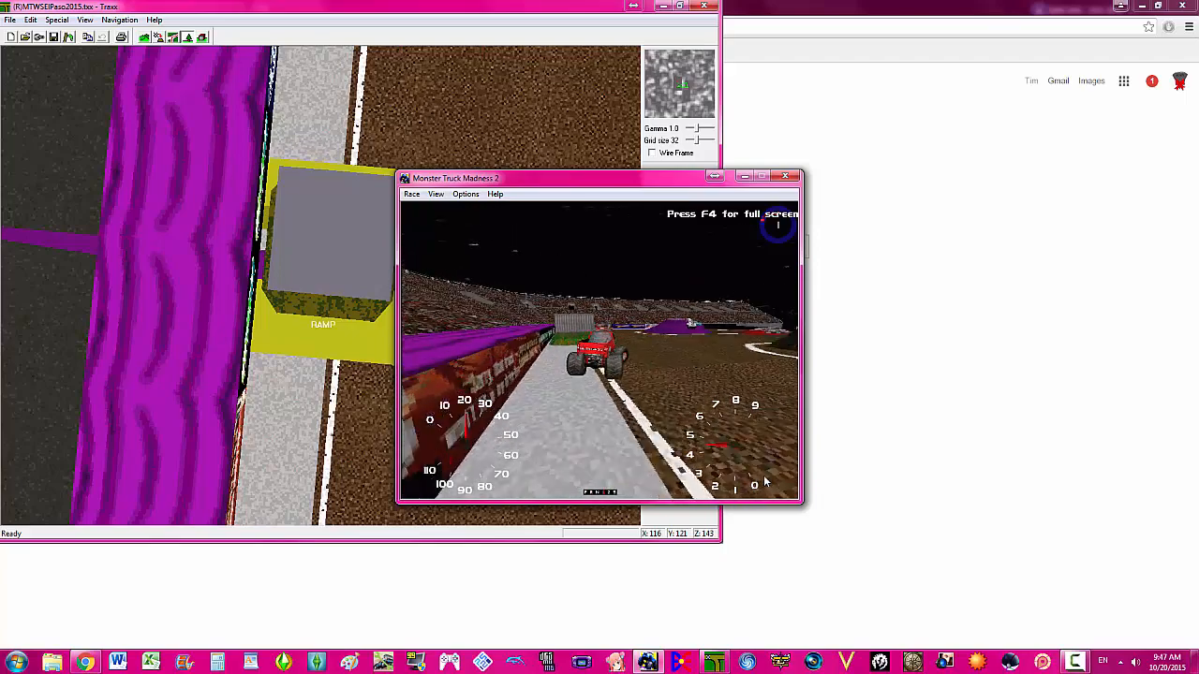
- Drive past the container, turn around and jump it from the opposite direction to test the other ramp
{"action": "key", "text": "Up"}
{"action": "key", "text": "Right"}
{"action": "key", "text": "Left"}
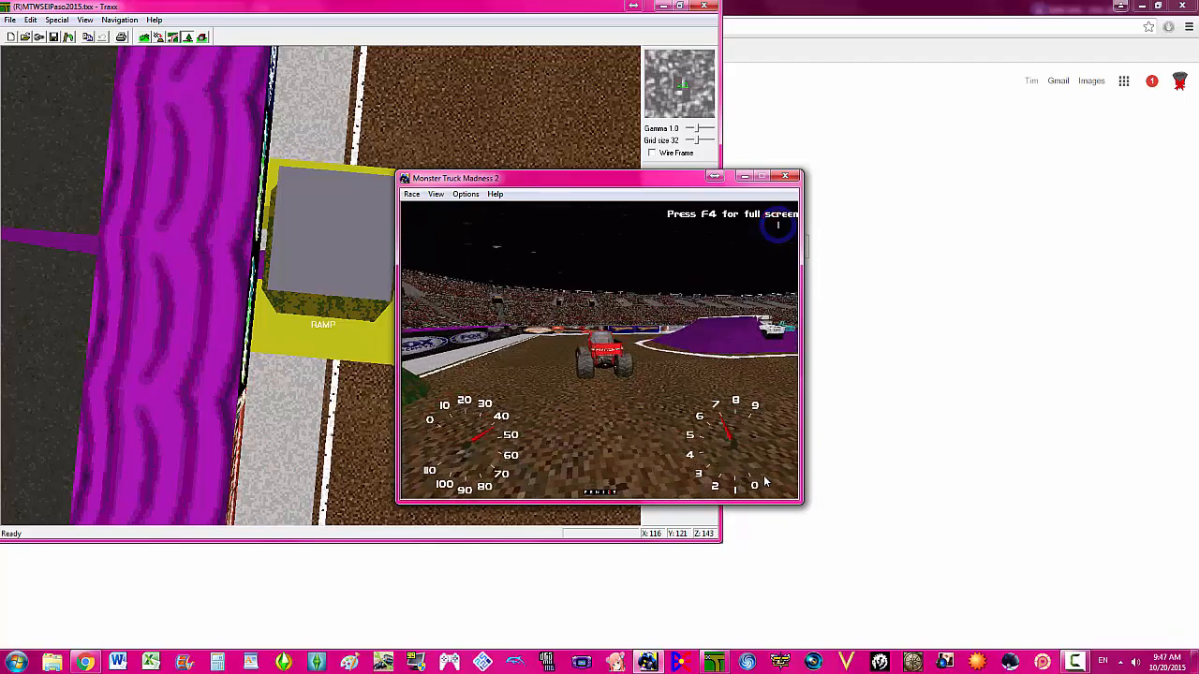
{"action": "key", "text": "Left"}
{"action": "key", "text": "Down"}
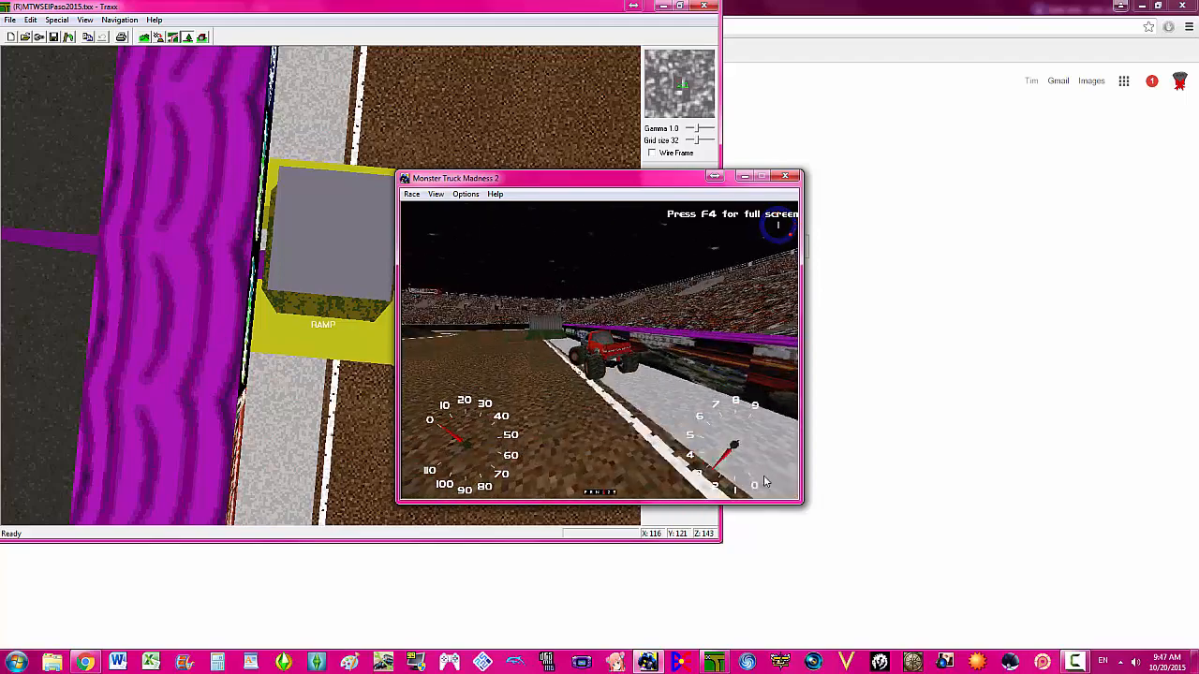
{"action": "key", "text": "Up"}
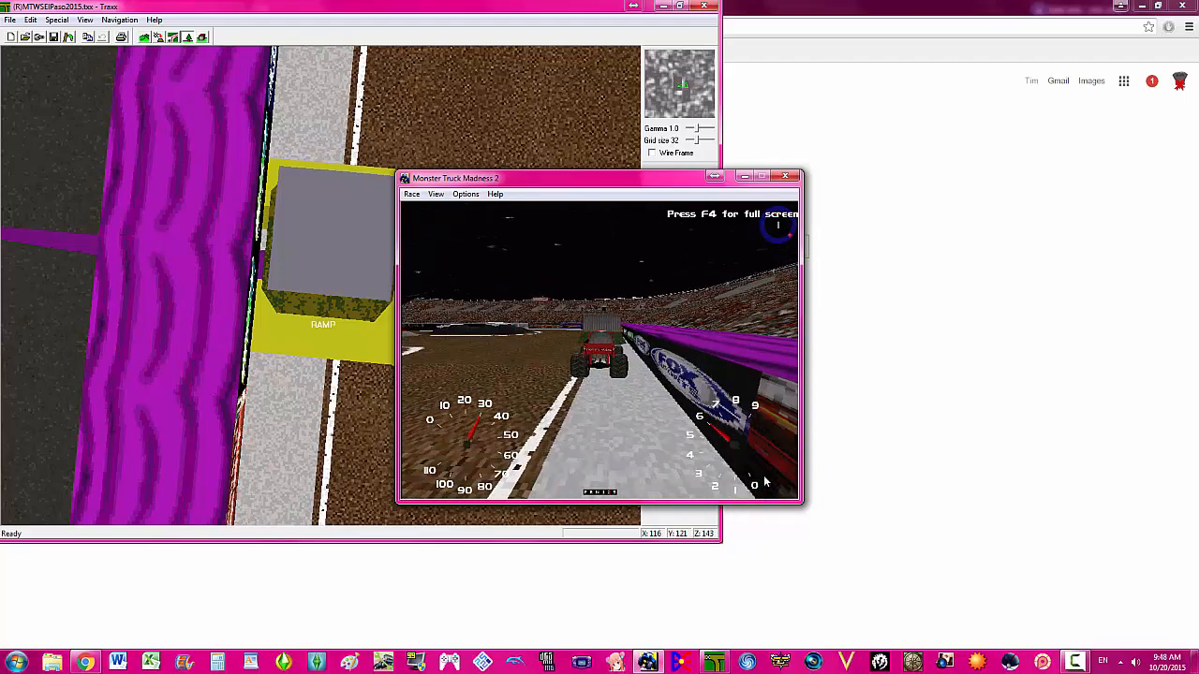
{"action": "key", "text": "Up"}
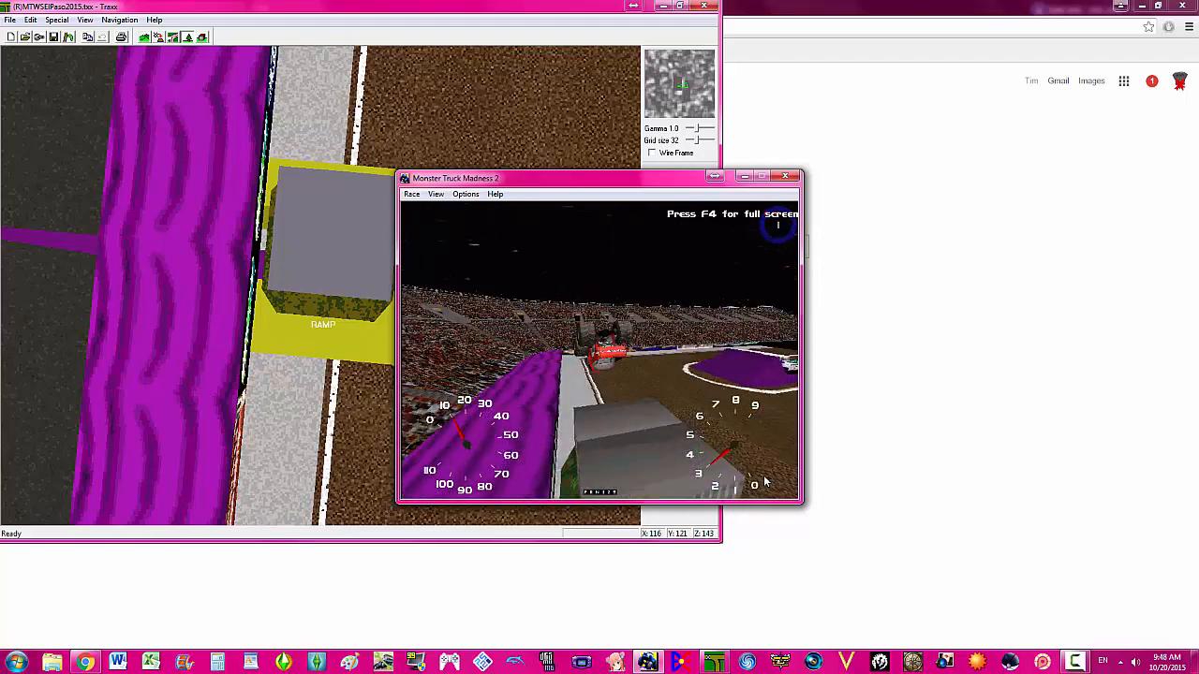
- Back the truck up along the wall lane and make another approach to the container with the wall on the right
{"action": "key", "text": "Up"}
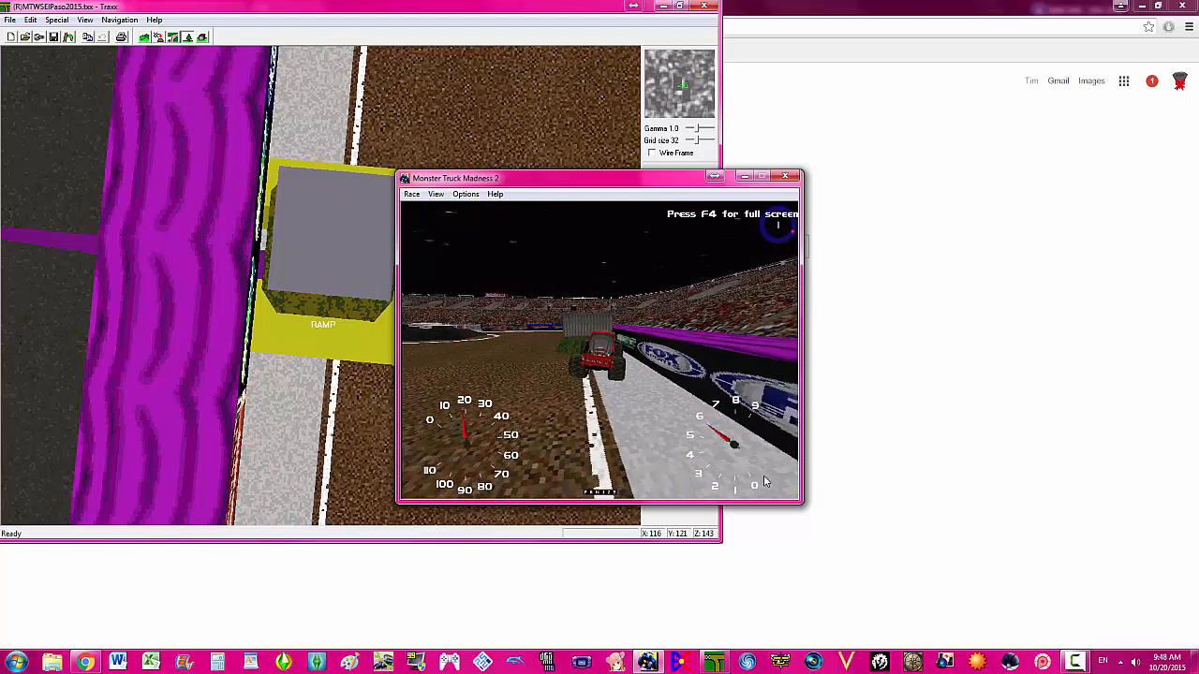
{"action": "key", "text": "Down"}
{"action": "key", "text": "Right"}
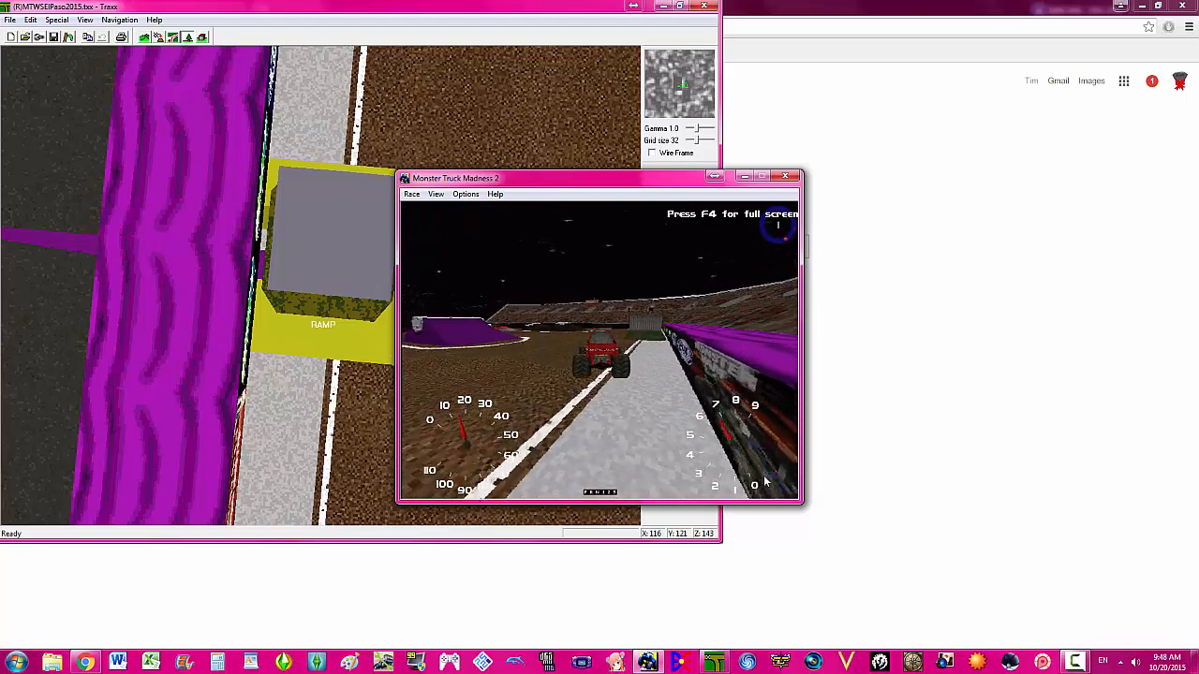
{"action": "key", "text": "Down"}
{"action": "key", "text": "Up"}
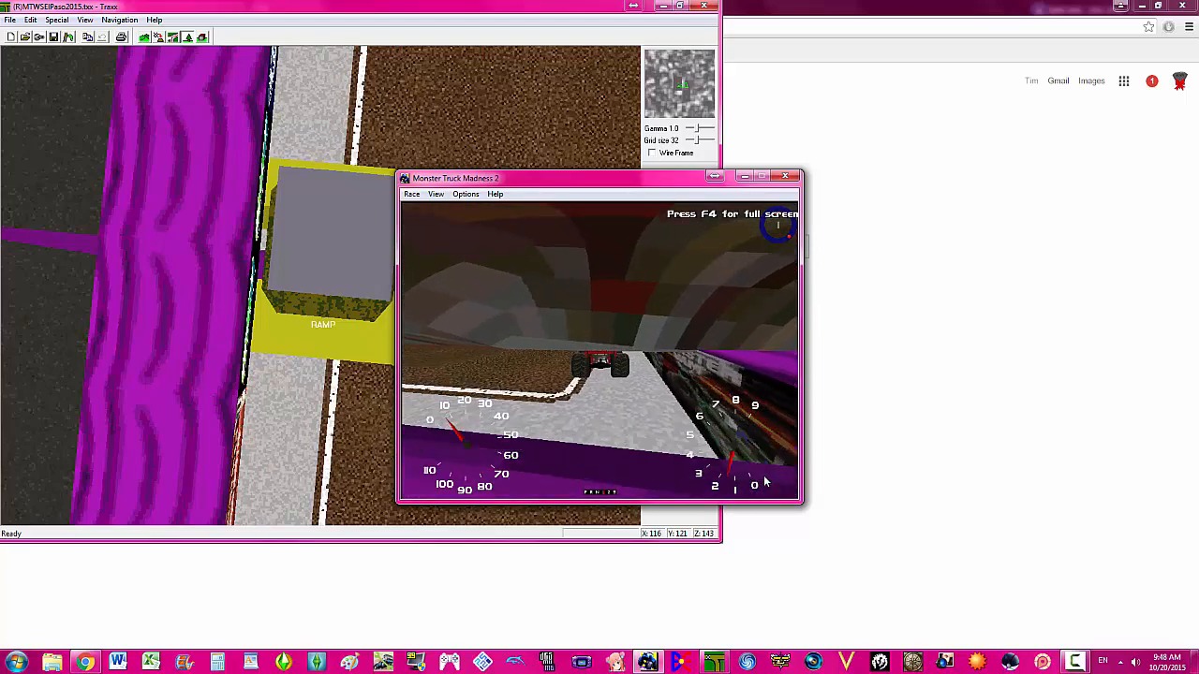
{"action": "key", "text": "Up"}
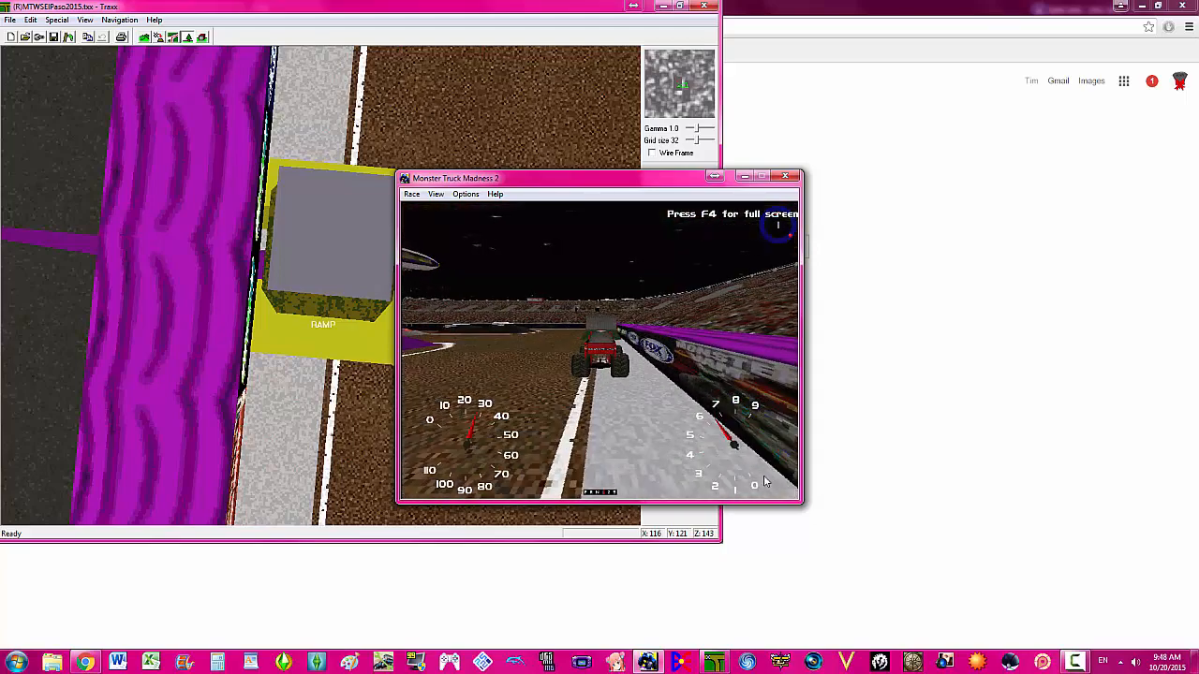
- Repeat the runs along the Fox Sports wall and jump the container again to check the ramp collision
{"action": "key", "text": "Up"}
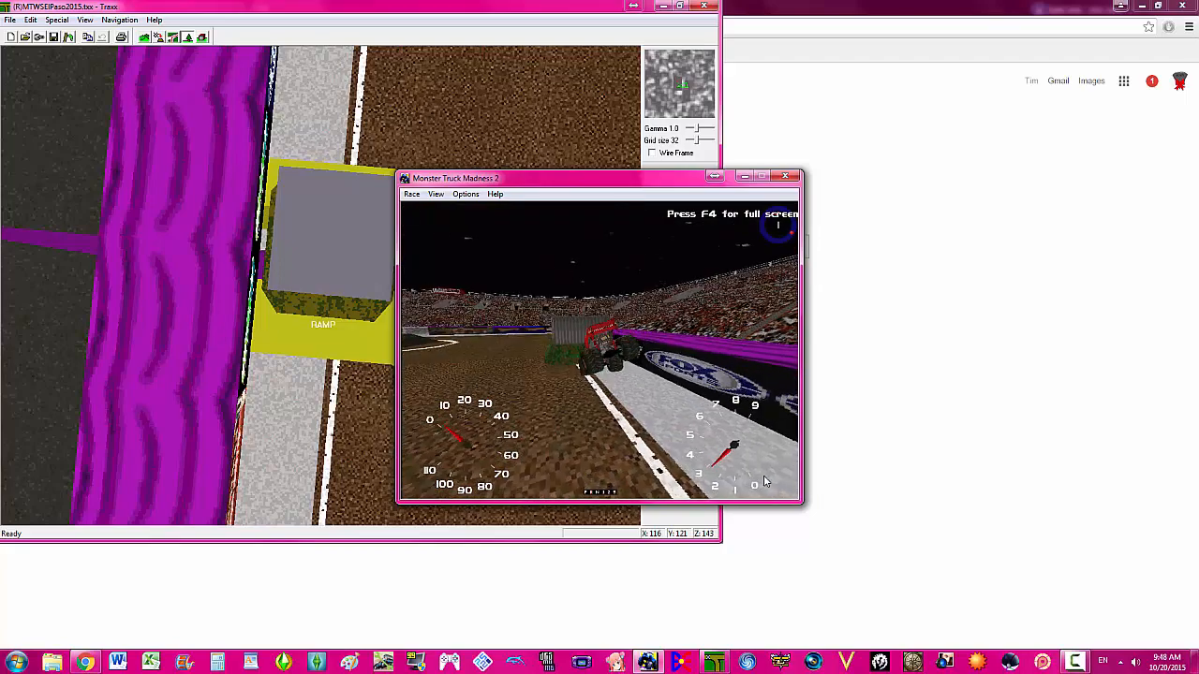
{"action": "key", "text": "Up"}
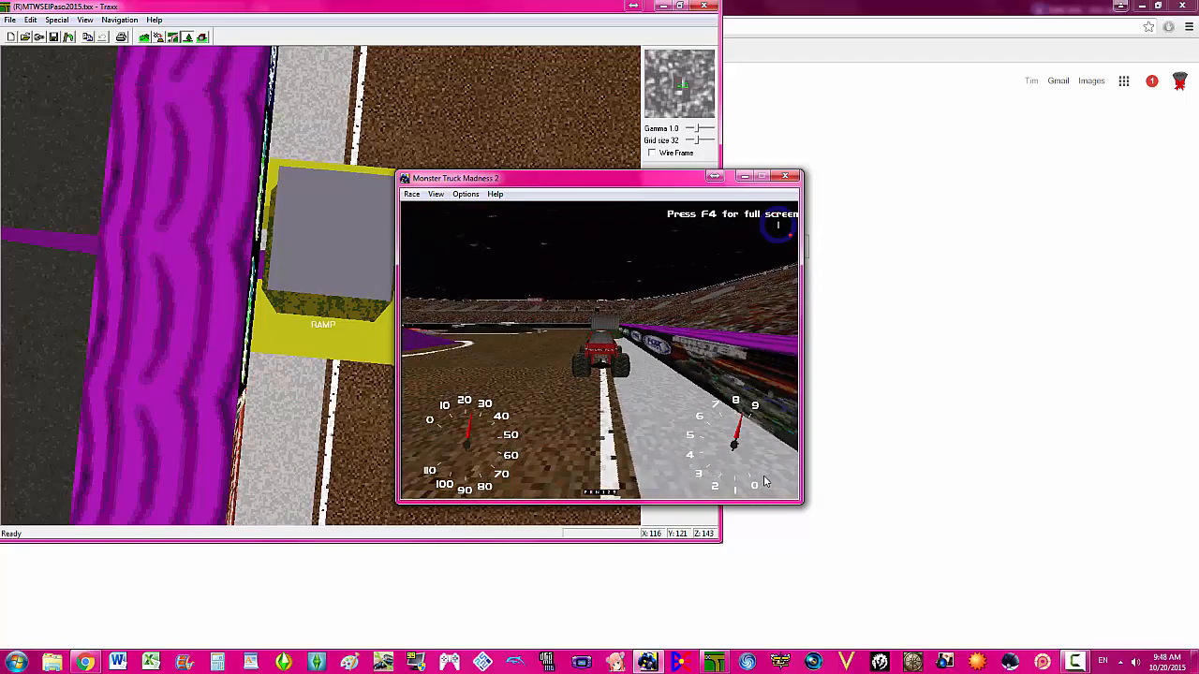
{"action": "key", "text": "Up"}
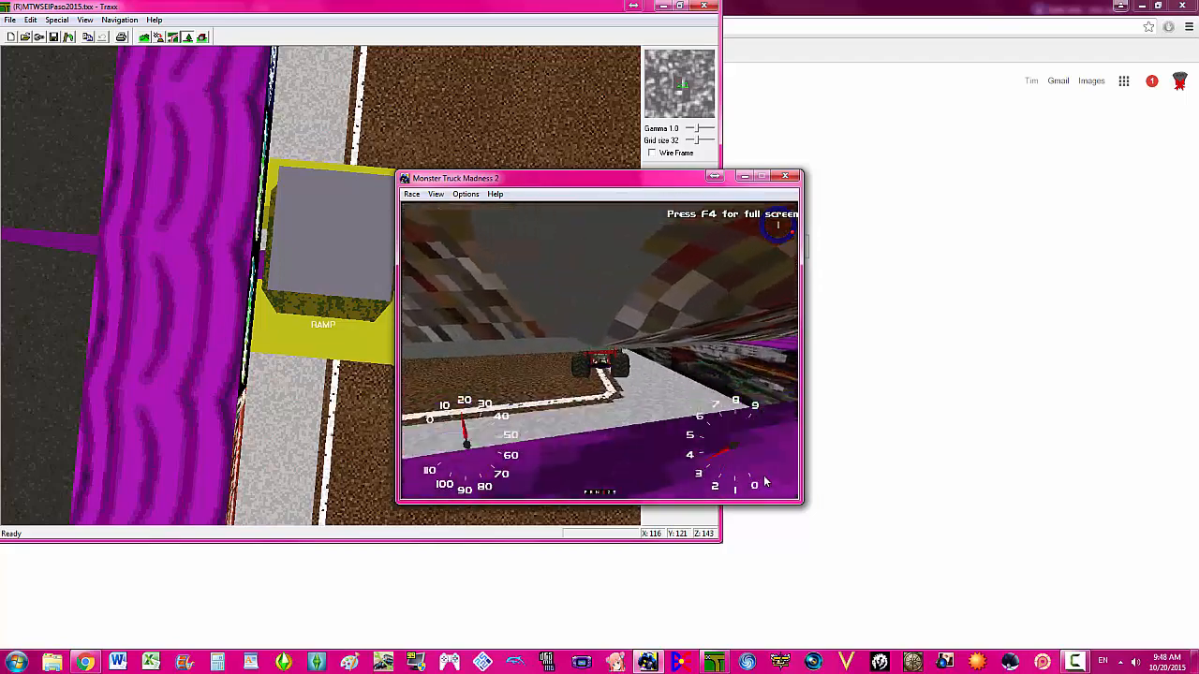
{"action": "key", "text": "Up"}
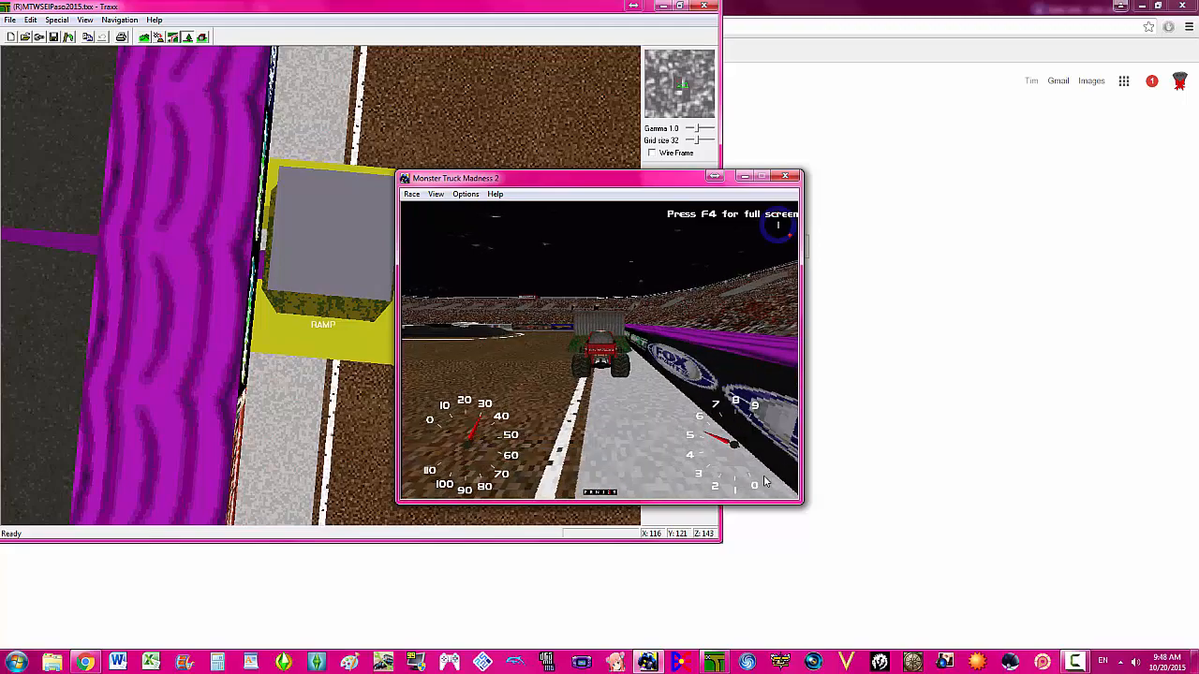
{"action": "key", "text": "Up"}
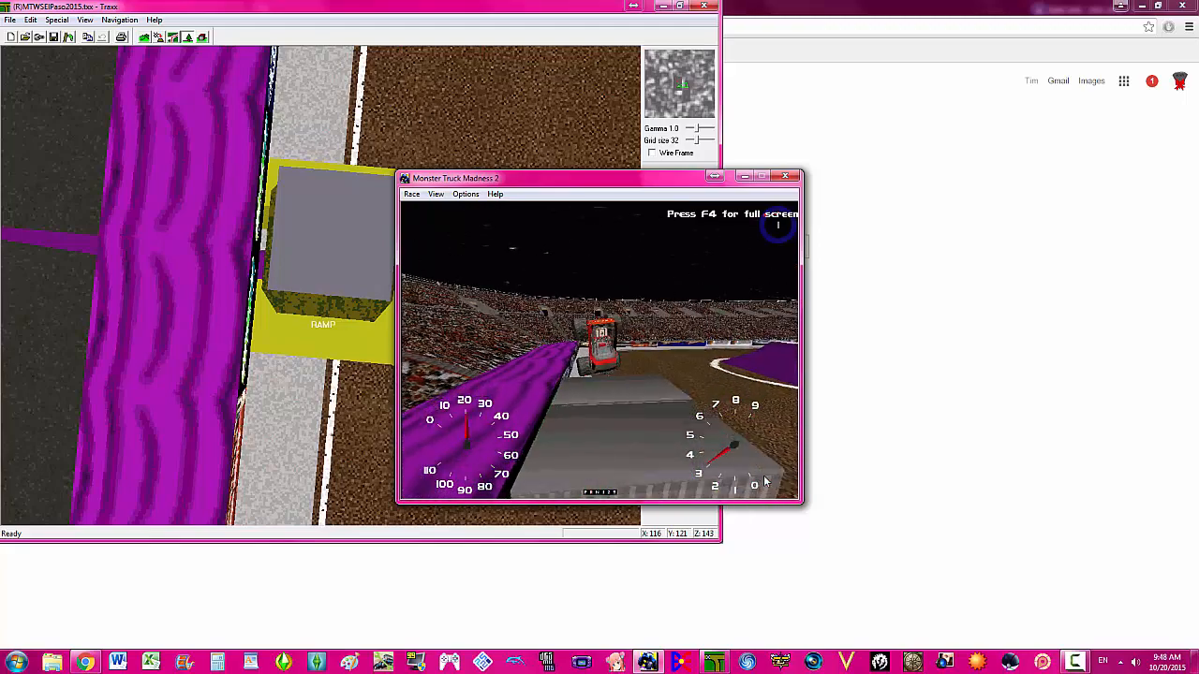
{"action": "key", "text": "Up"}
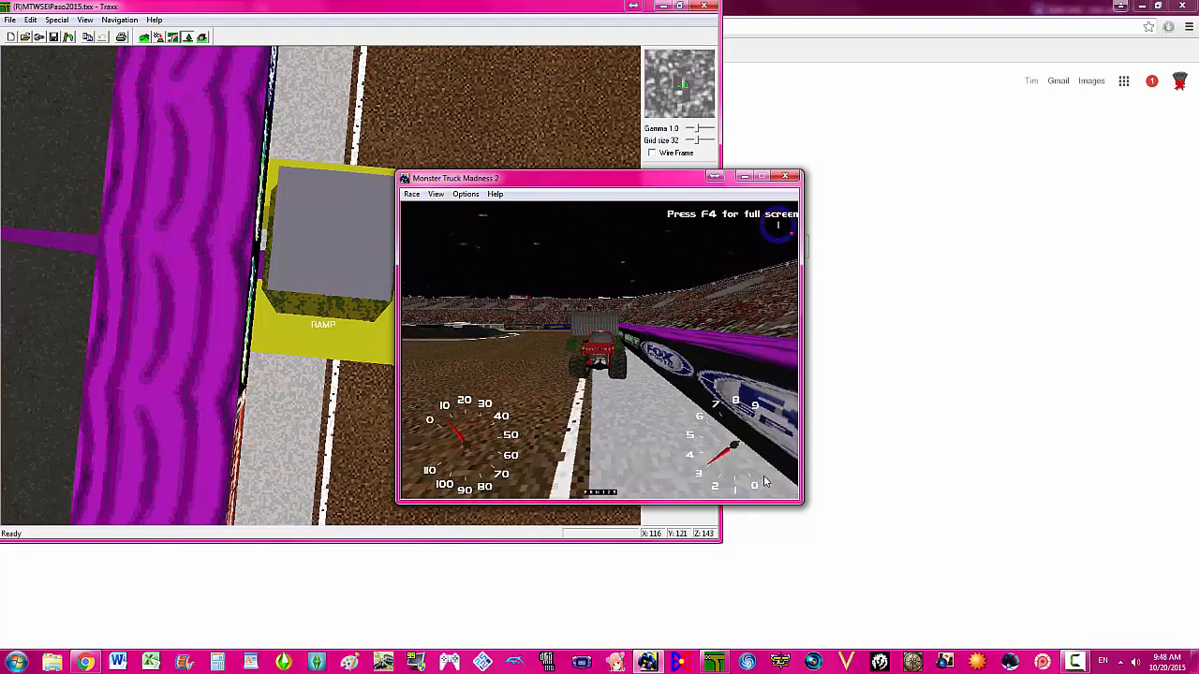
{"action": "key", "text": "Down"}
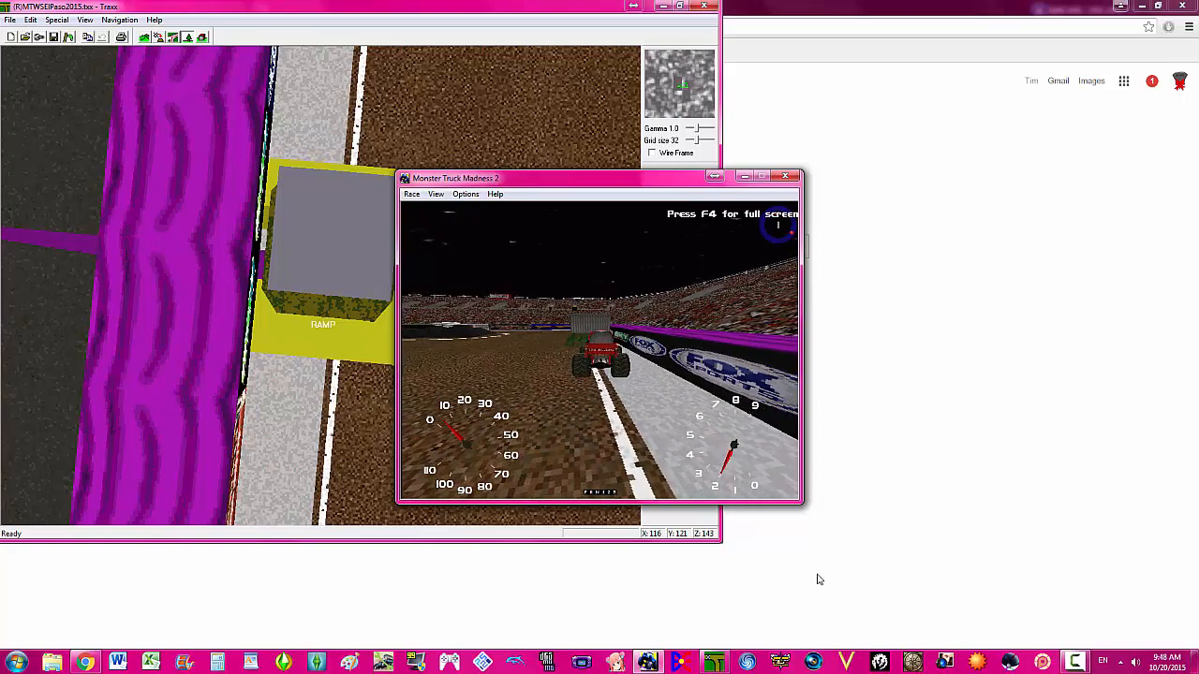
{"action": "left_click", "coordinate": [1073, 663]}
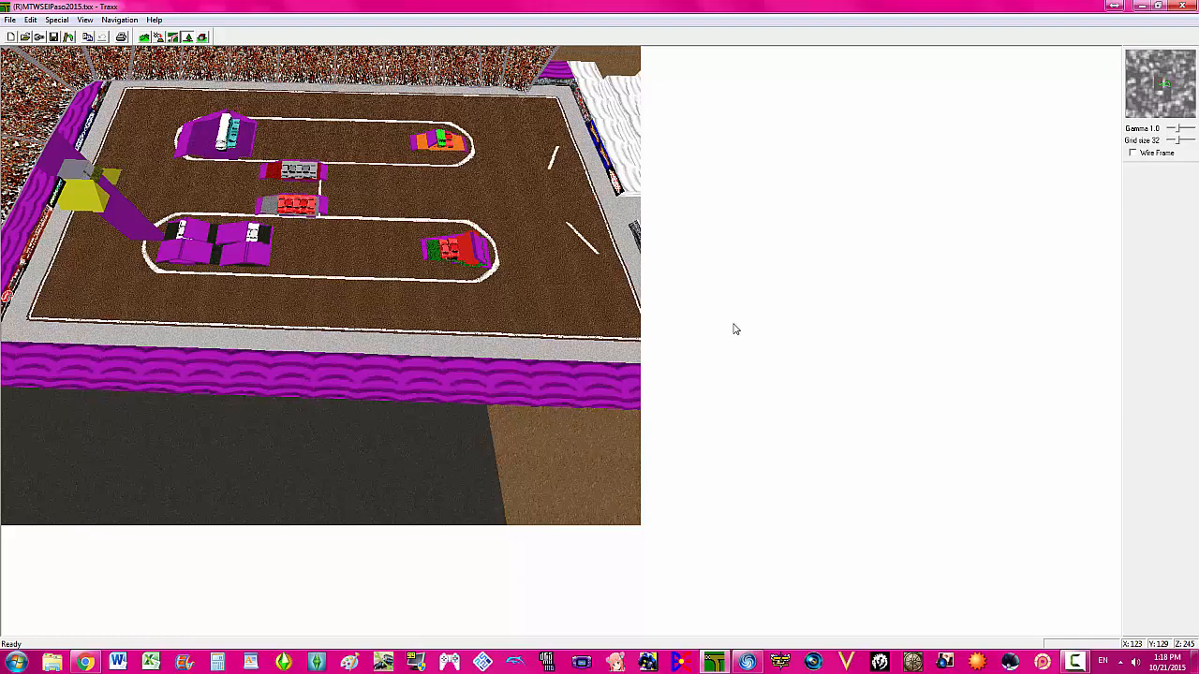
- Load the car model redcar.bin into the track's models list
{"action": "key", "text": "Up"}
{"action": "key", "text": "Up"}
{"action": "key", "text": "Up"}
{"action": "key", "text": "Up"}
{"action": "key", "text": "Right"}
{"action": "right_click", "coordinate": [424, 292]}
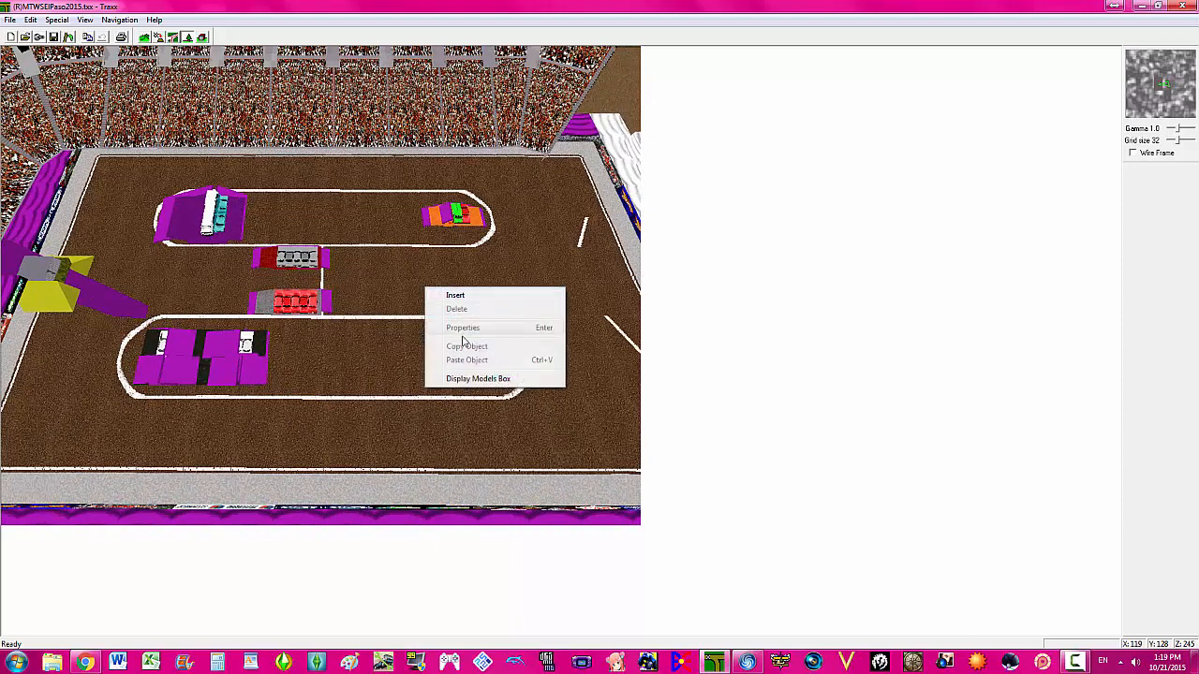
{"action": "left_click", "coordinate": [454, 378]}
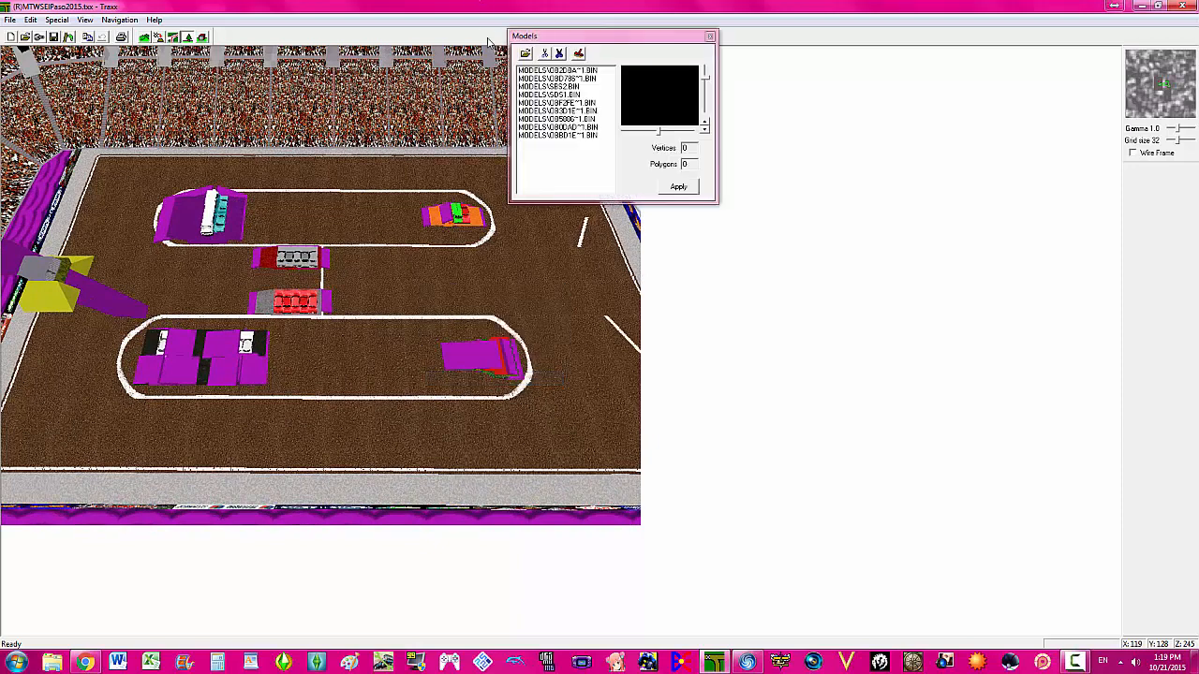
{"action": "left_click", "coordinate": [526, 54]}
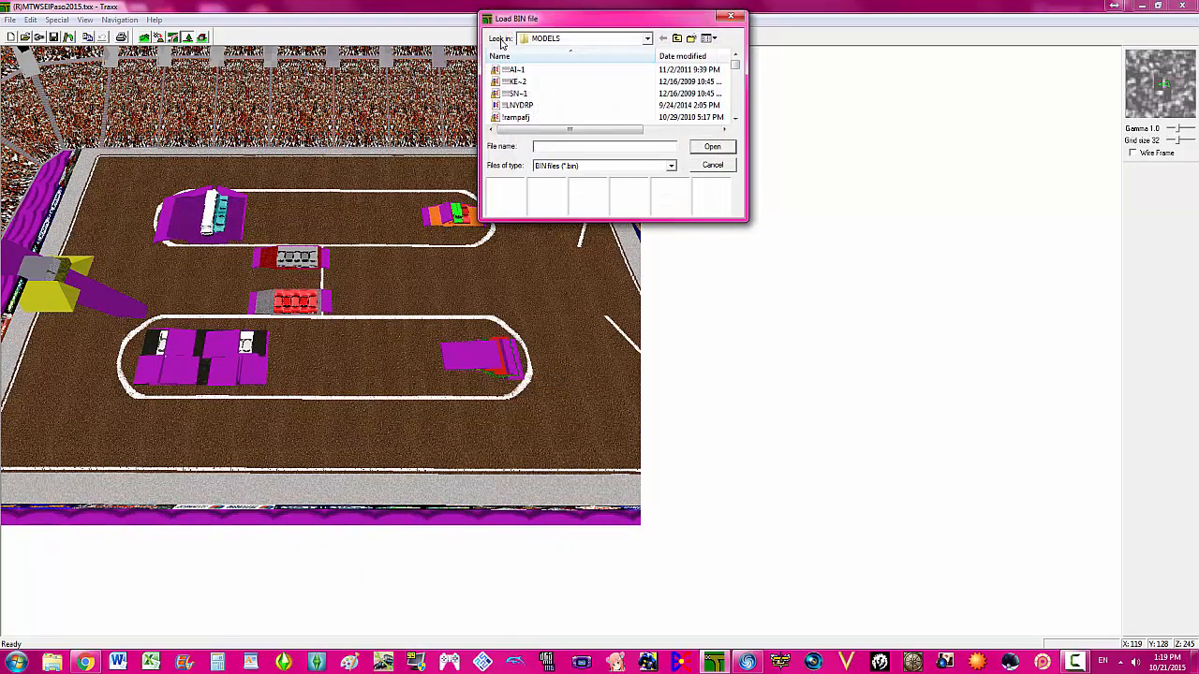
{"action": "type", "text": "red"}
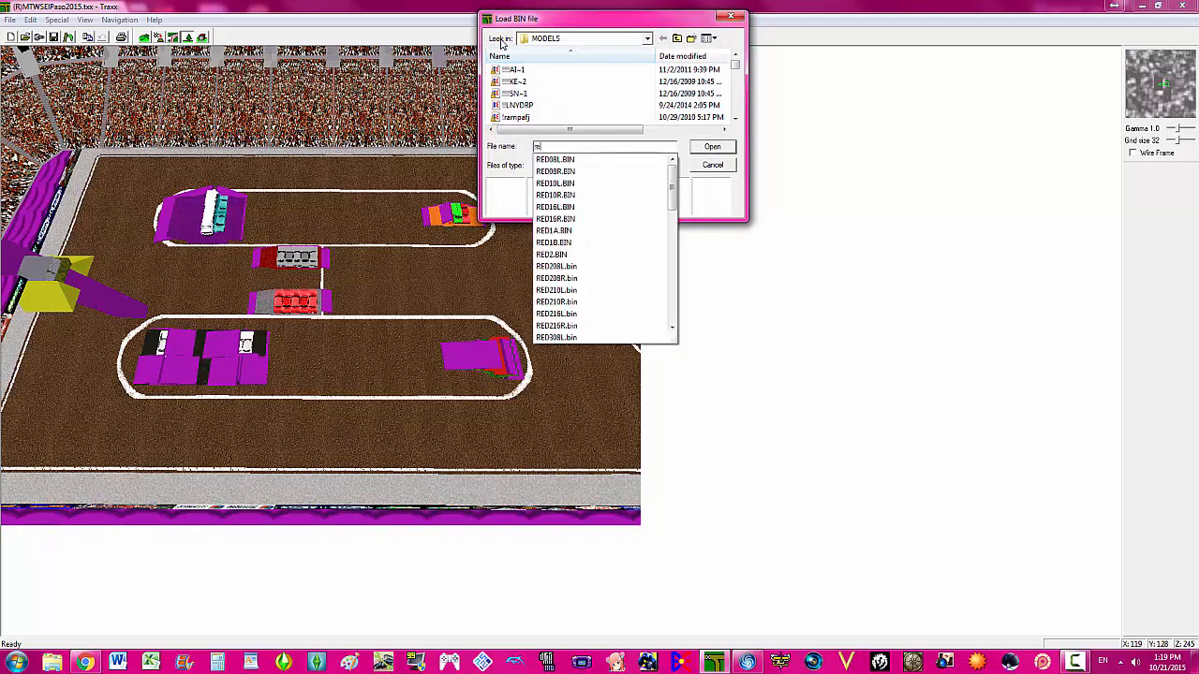
{"action": "type", "text": "car.bin"}
{"action": "key", "text": "Return"}
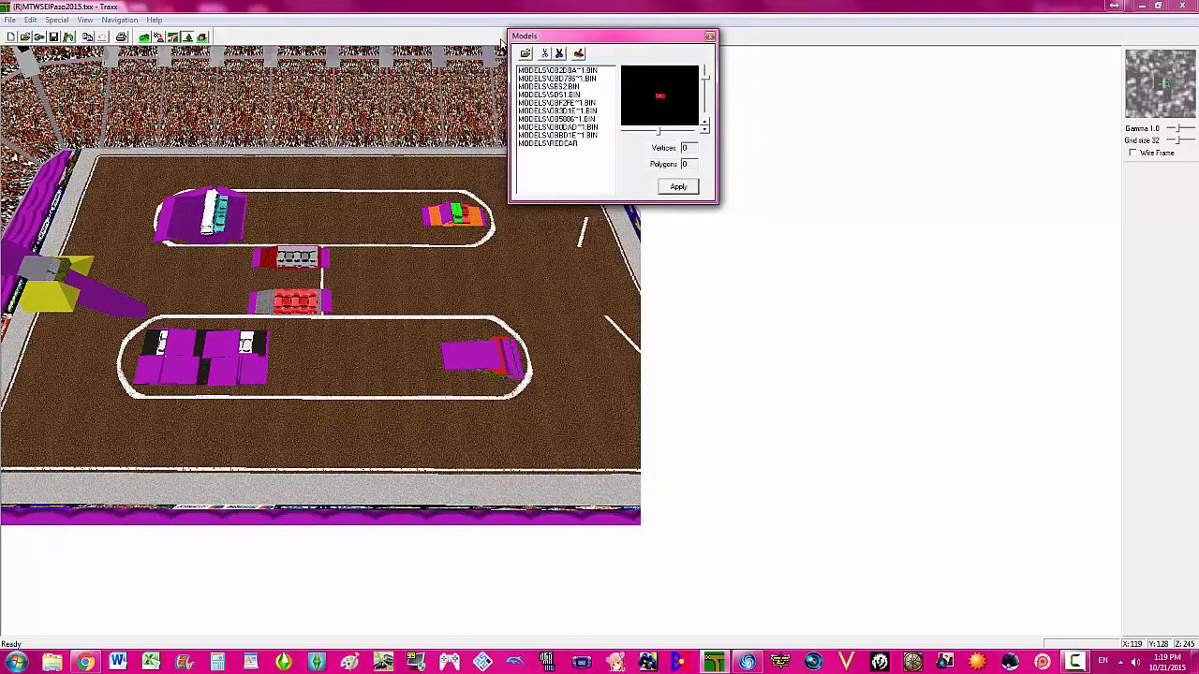
- Load the Graycar.bin model into the models list as well
{"action": "left_click", "coordinate": [525, 53]}
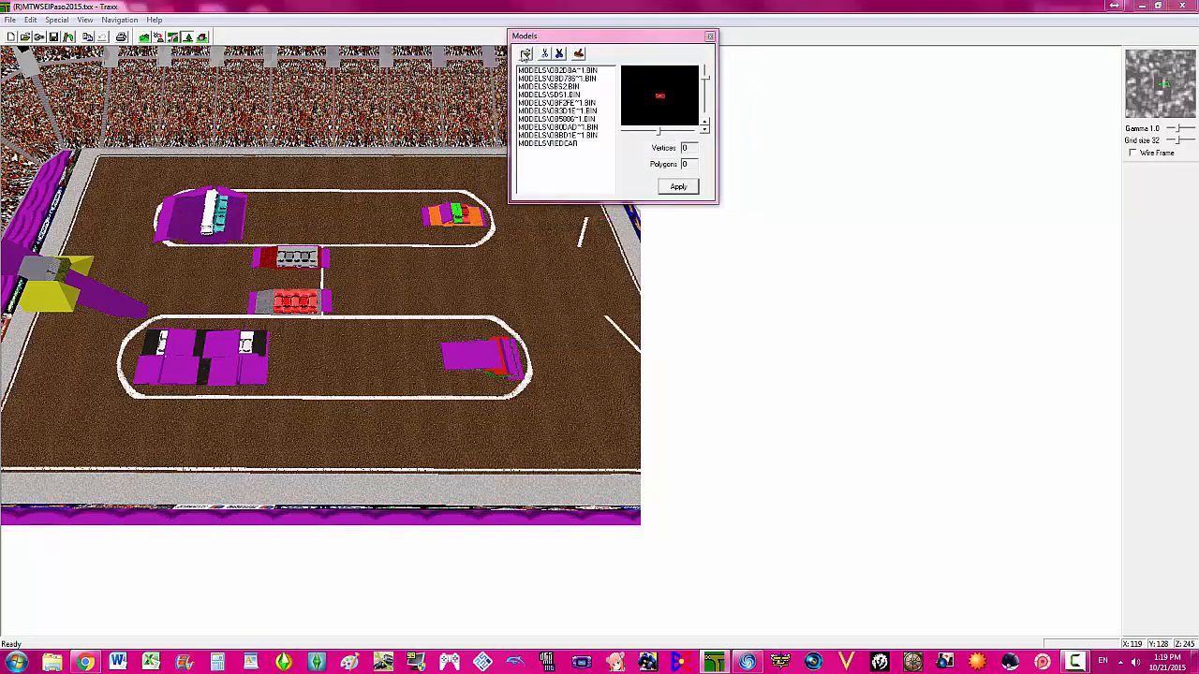
{"action": "type", "text": "gray"}
{"action": "key", "text": "Down"}
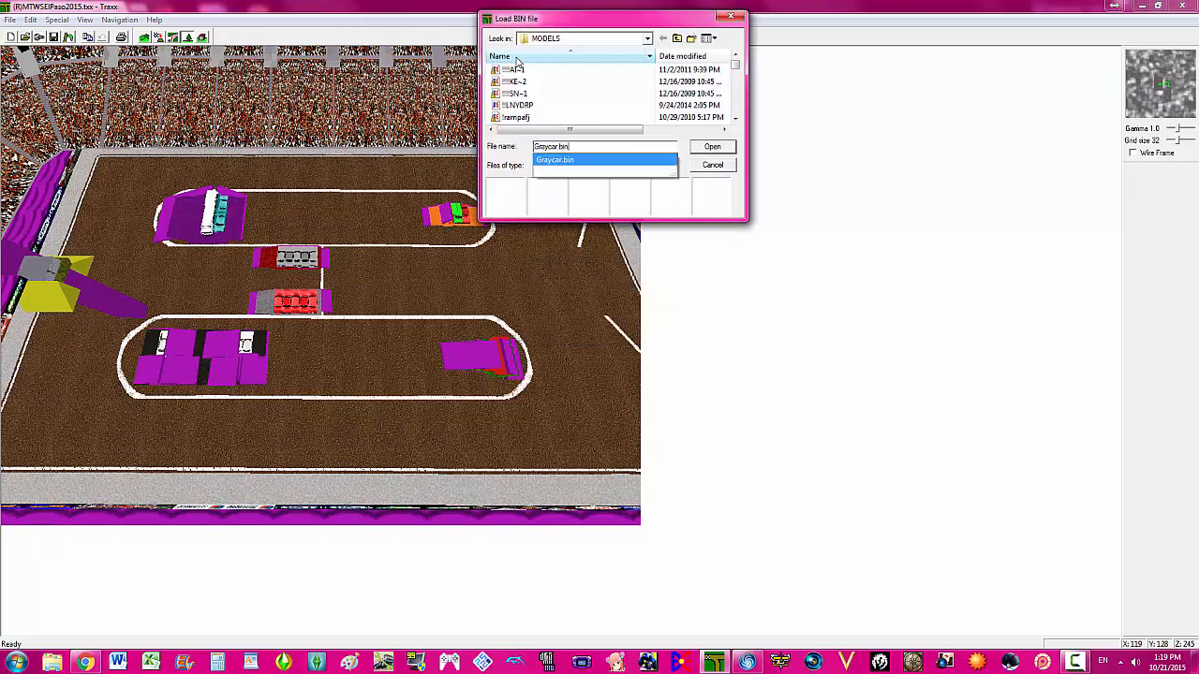
{"action": "key", "text": "Return"}
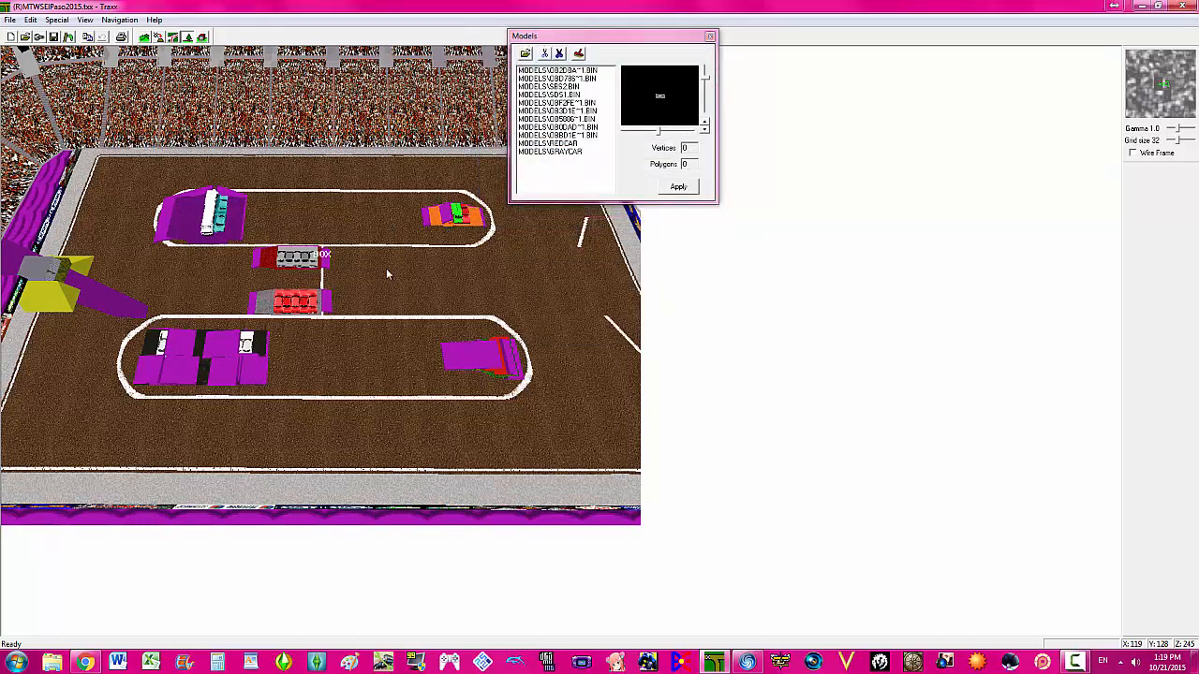
- Insert a new object on the dirt beside the grey container ramp and apply the REDCAR model to it
{"action": "right_click", "coordinate": [386, 268]}
{"action": "left_click", "coordinate": [402, 277]}
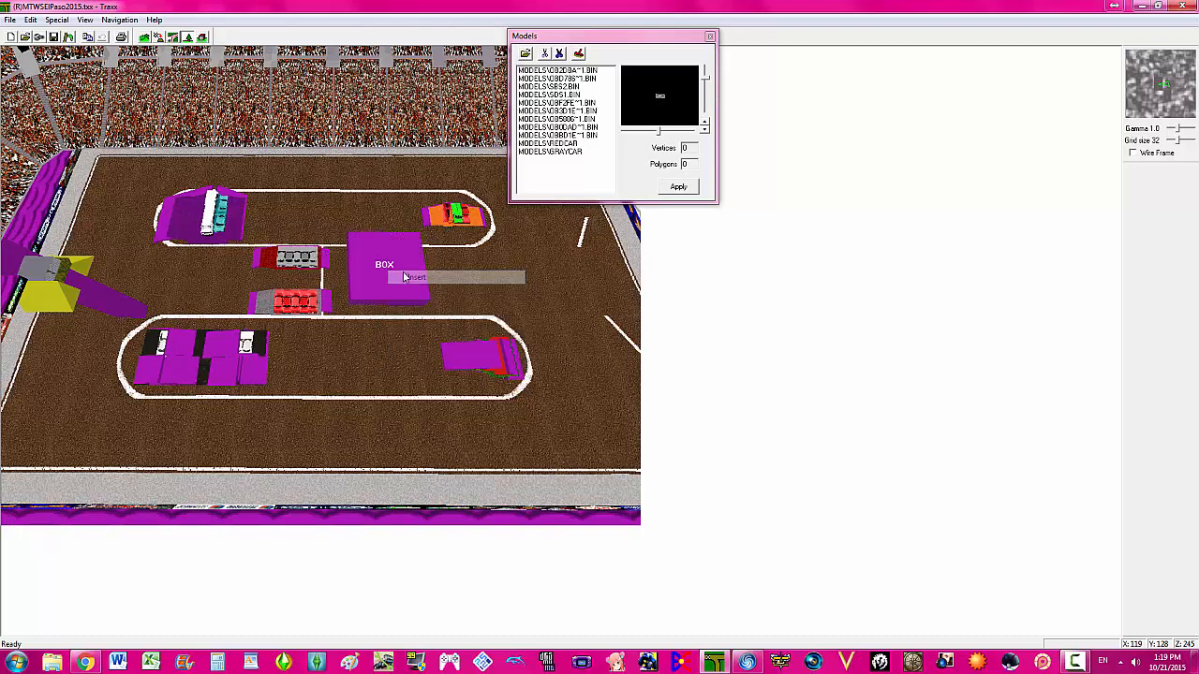
{"action": "left_click", "coordinate": [562, 143]}
{"action": "left_click", "coordinate": [697, 191]}
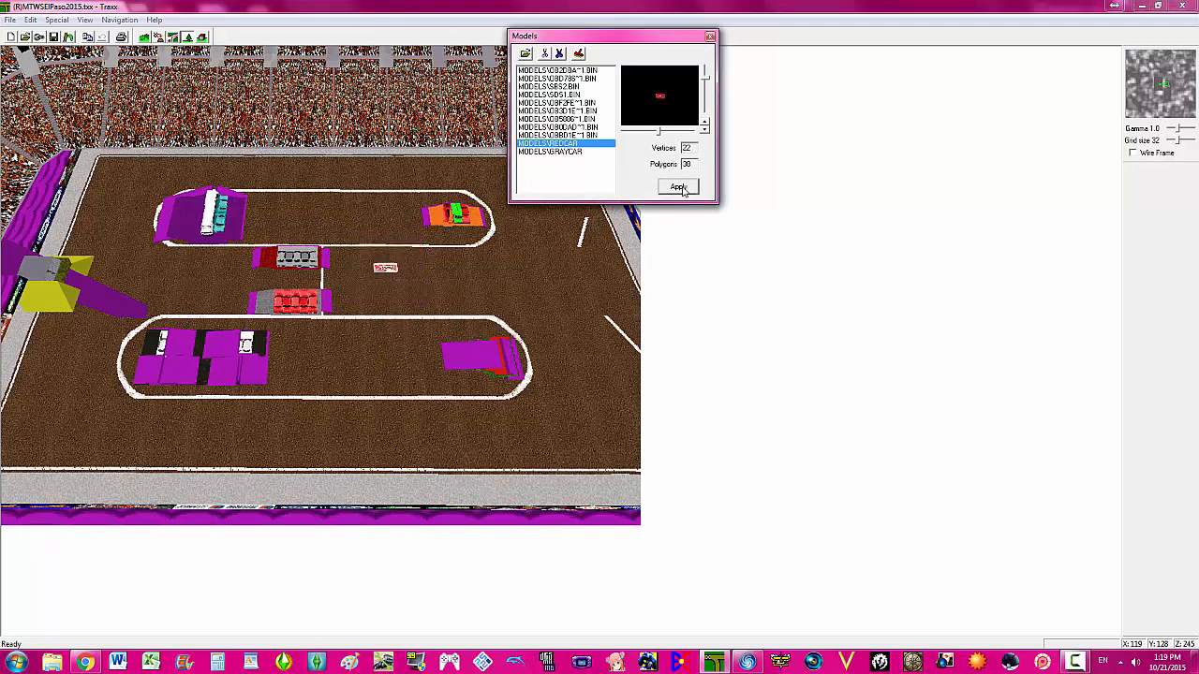
- Set the new red car's object type to No collide
{"action": "right_click", "coordinate": [390, 266]}
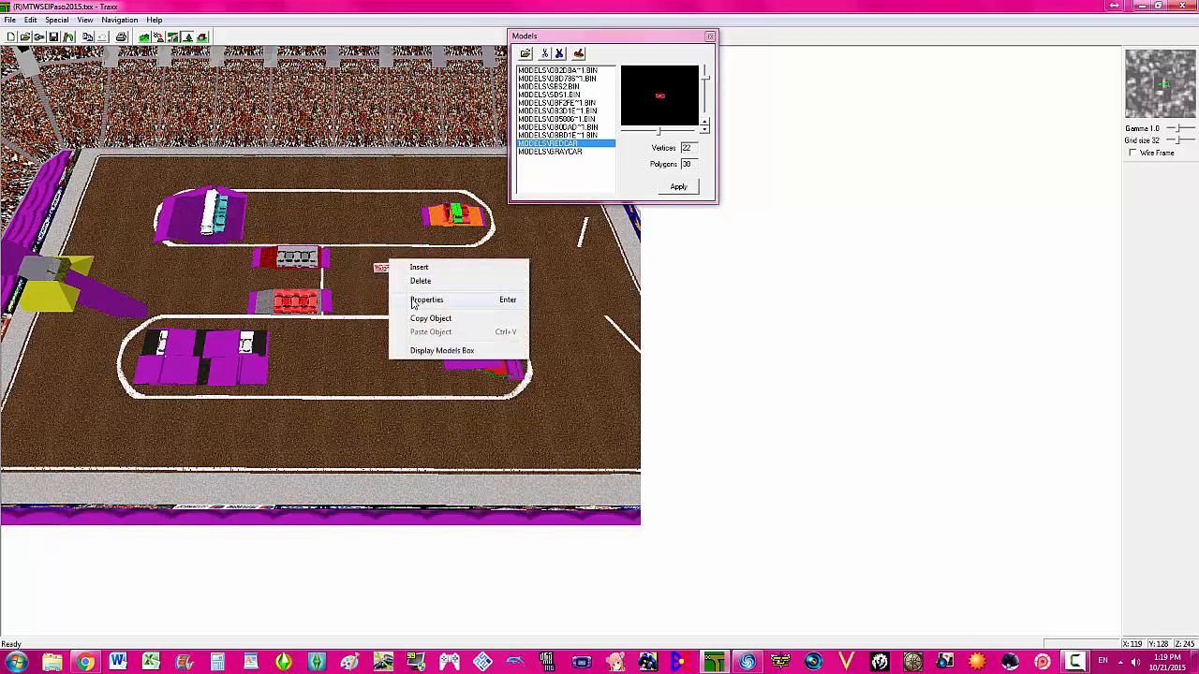
{"action": "left_click", "coordinate": [412, 297]}
{"action": "left_click", "coordinate": [567, 230]}
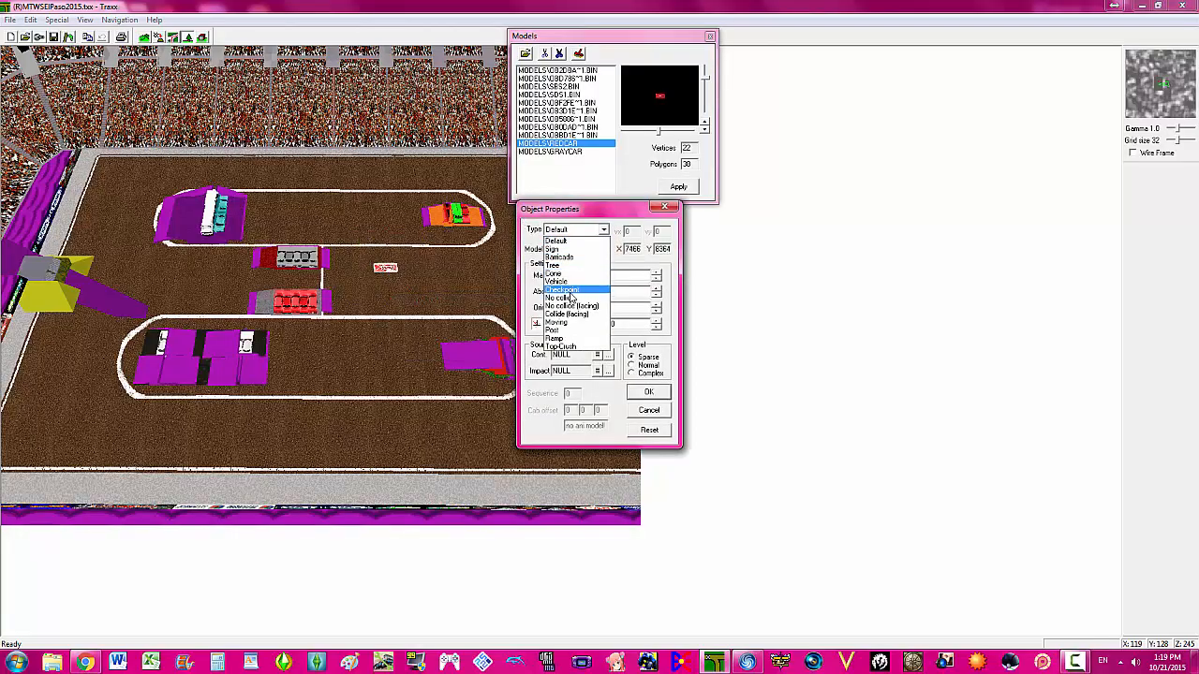
{"action": "left_click", "coordinate": [573, 298]}
{"action": "left_click", "coordinate": [658, 392]}
- Move the red car to the curved end of the white lane line, beside the red and green car ramp
{"action": "key", "text": "Page_Down"}
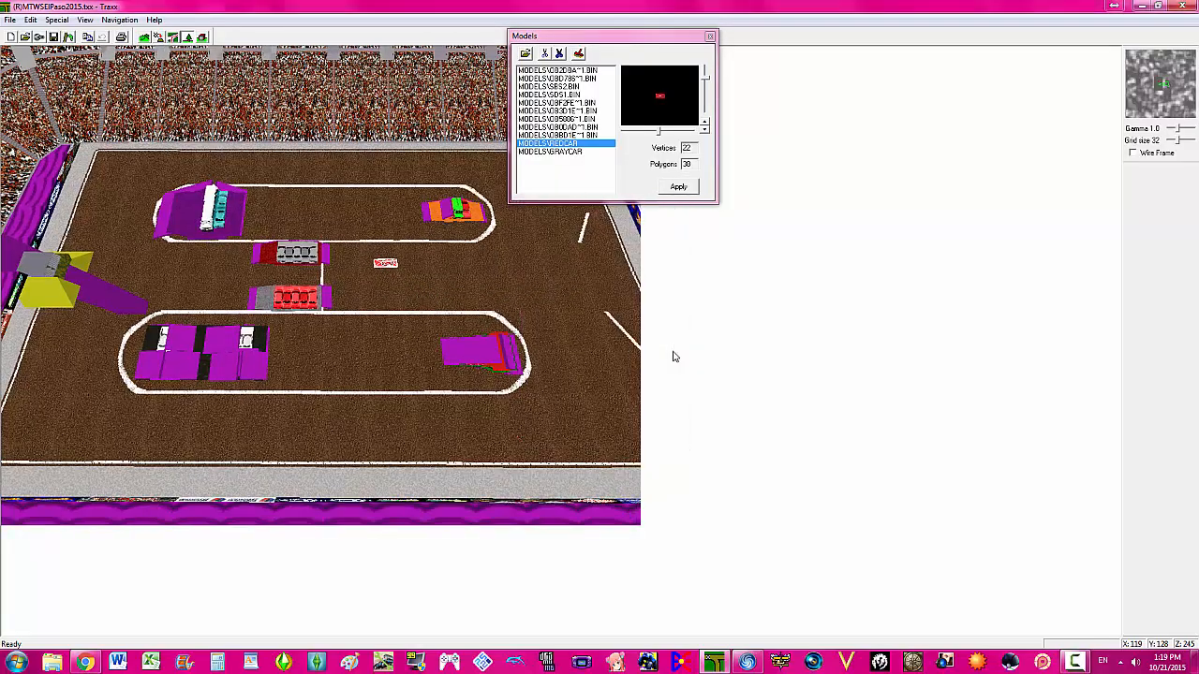
{"action": "key", "text": "Page_Down"}
{"action": "key", "text": "Page_Down"}
{"action": "key", "text": "Page_Down"}
{"action": "key", "text": "Page_Down"}
{"action": "key", "text": "Right"}
{"action": "key", "text": "Right"}
{"action": "key", "text": "Right"}
{"action": "key", "text": "Right"}
{"action": "key", "text": "Right"}
{"action": "key", "text": "Right"}
{"action": "key", "text": "Right"}
{"action": "key", "text": "Right"}
{"action": "key", "text": "Right"}
{"action": "key", "text": "Right"}
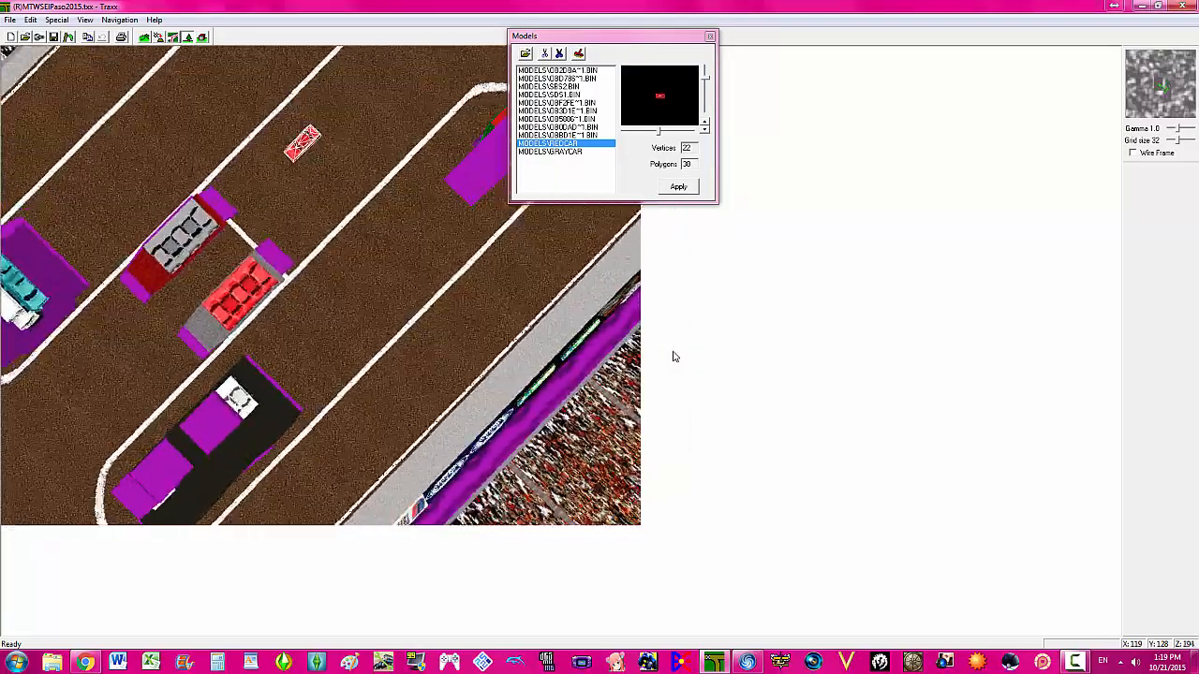
{"action": "key", "text": "Right"}
{"action": "key", "text": "Right"}
{"action": "key", "text": "Right"}
{"action": "key", "text": "Right"}
{"action": "key", "text": "Right"}
{"action": "key", "text": "Right"}
{"action": "key", "text": "Right"}
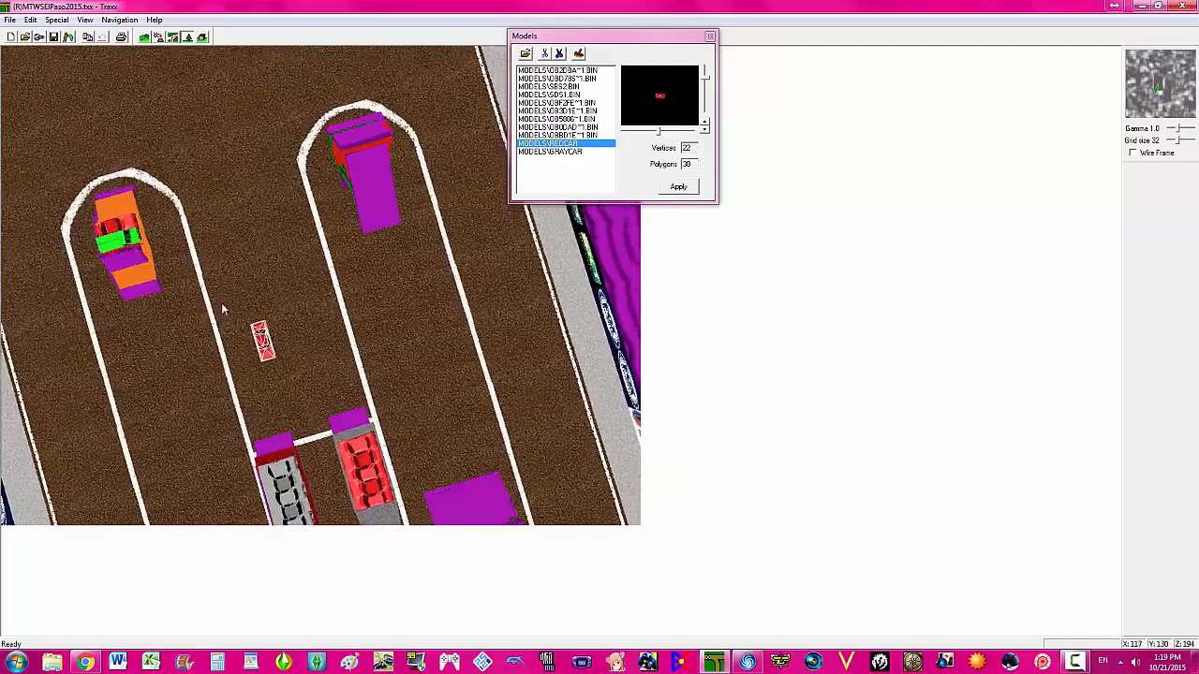
{"action": "key", "text": "Up"}
{"action": "key", "text": "Up"}
{"action": "key", "text": "Up"}
{"action": "key", "text": "Up"}
{"action": "left_click_drag", "start_coordinate": [274, 476], "coordinate": [384, 239]}
- Set the red car's orientation to -50 degrees so it lies across the end of the ramp
{"action": "right_click", "coordinate": [386, 239]}
{"action": "left_click", "coordinate": [422, 280]}
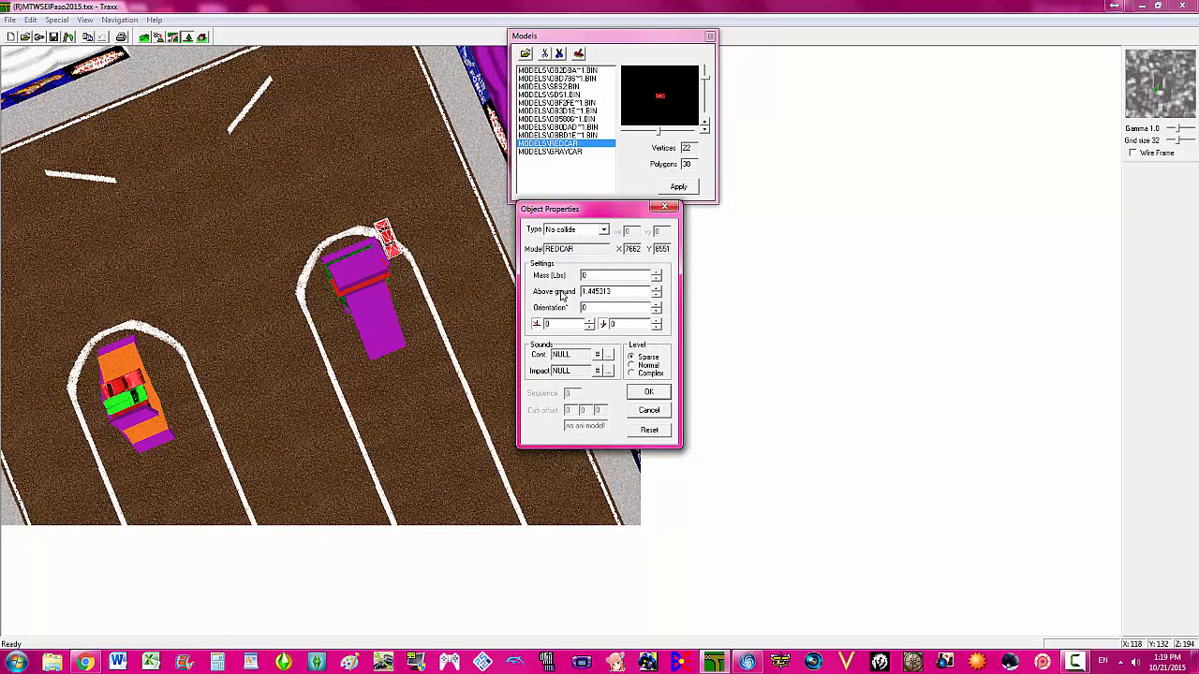
{"action": "type", "text": "5"}
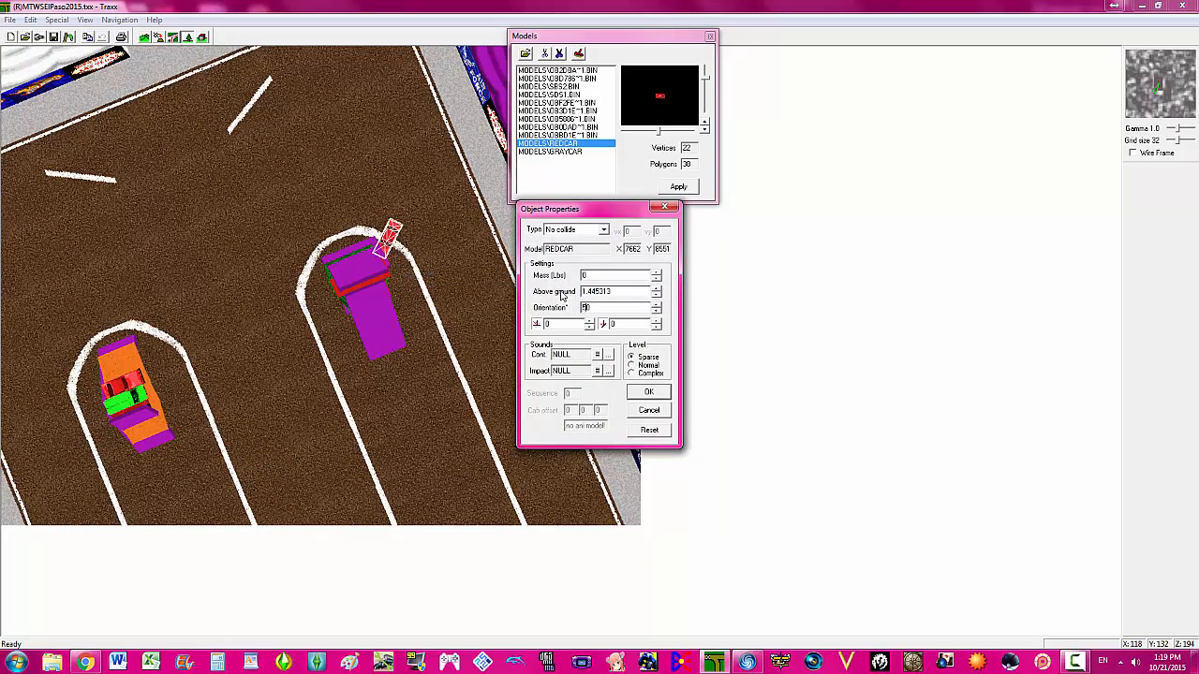
{"action": "key", "text": "BackSpace"}
{"action": "type", "text": "-5"}
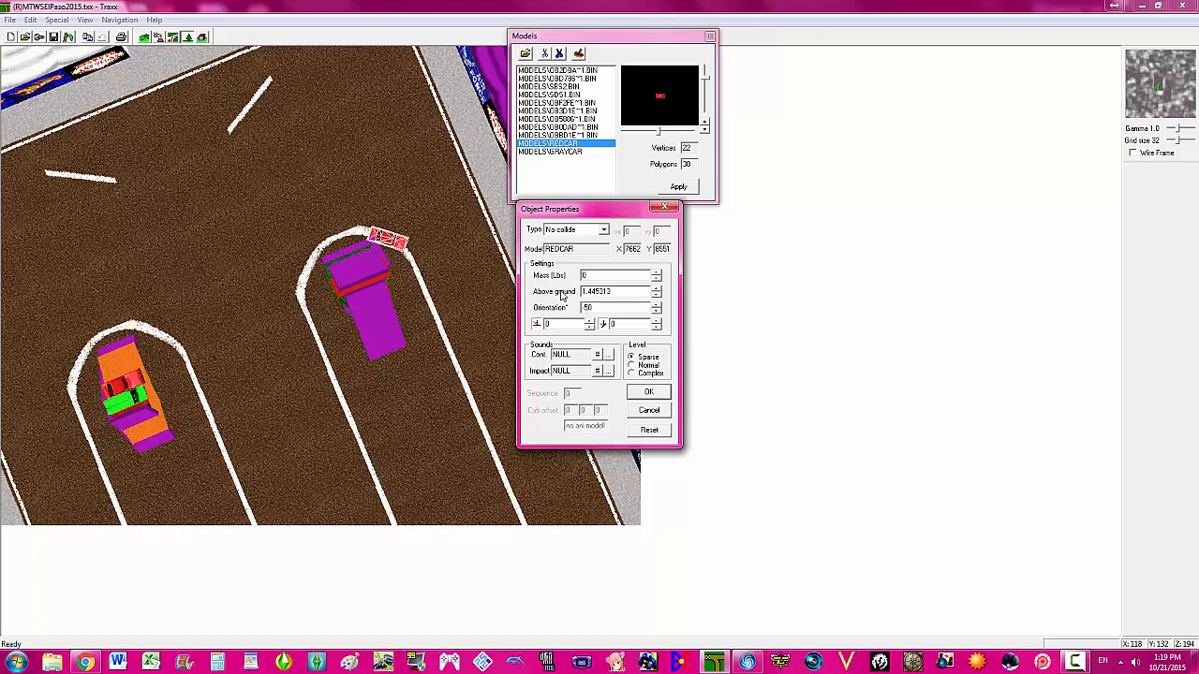
{"action": "left_click", "coordinate": [661, 392]}
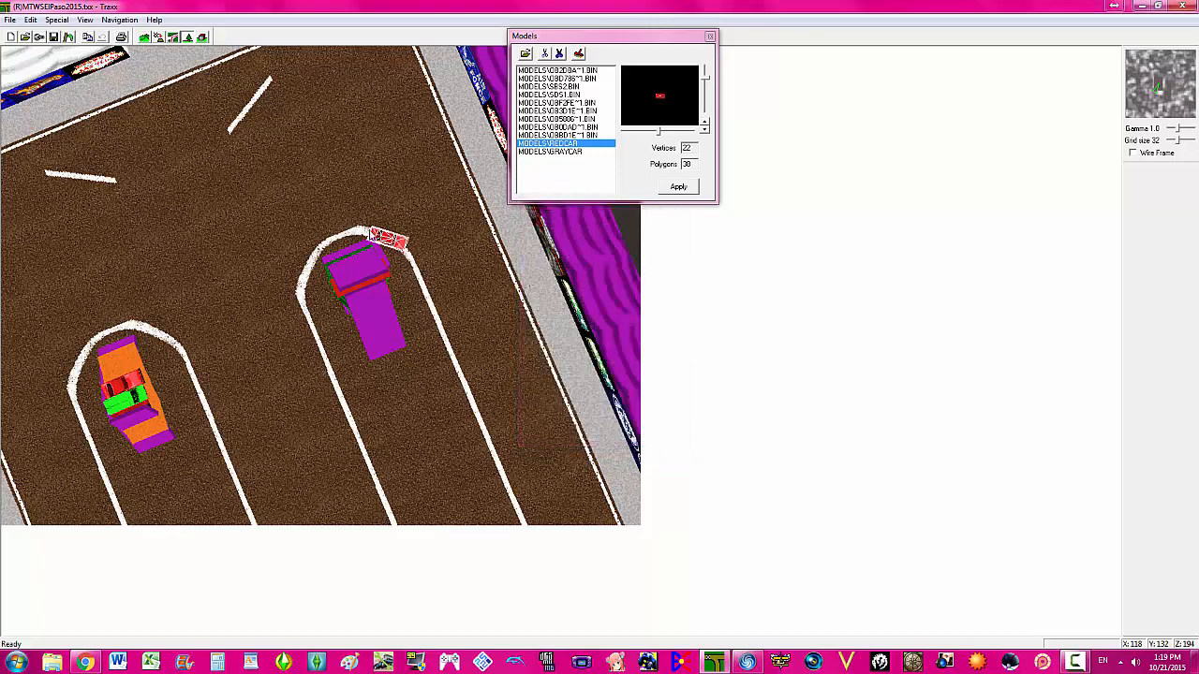
- Shift the red car slightly closer to the ramp and fine-tune its orientation along the curved line
{"action": "left_click_drag", "start_coordinate": [387, 245], "coordinate": [382, 245]}
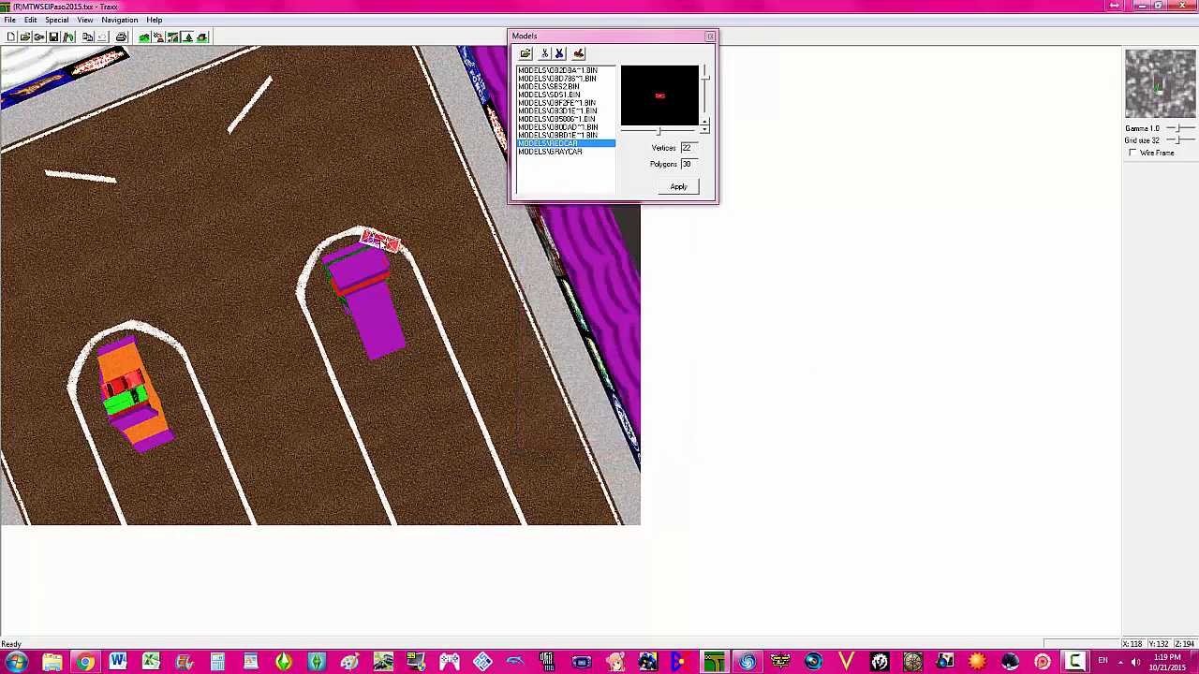
{"action": "right_click", "coordinate": [386, 241]}
{"action": "left_click", "coordinate": [415, 279]}
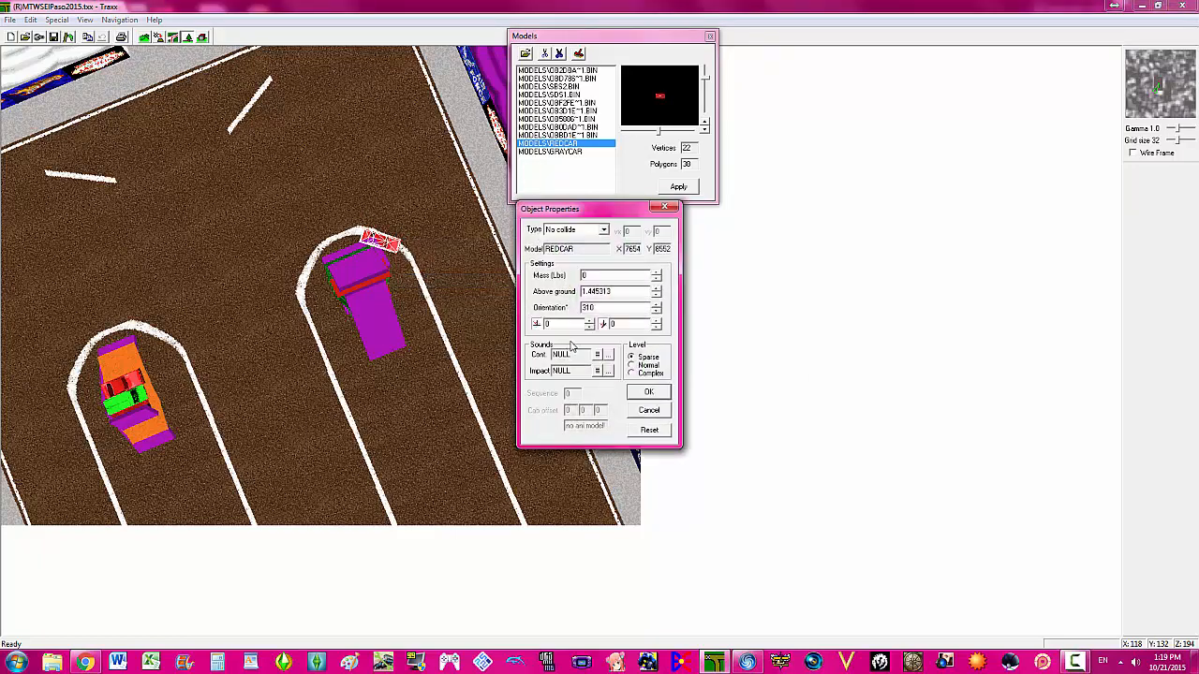
{"action": "key", "text": "BackSpace"}
{"action": "type", "text": "2"}
{"action": "left_click", "coordinate": [648, 392]}
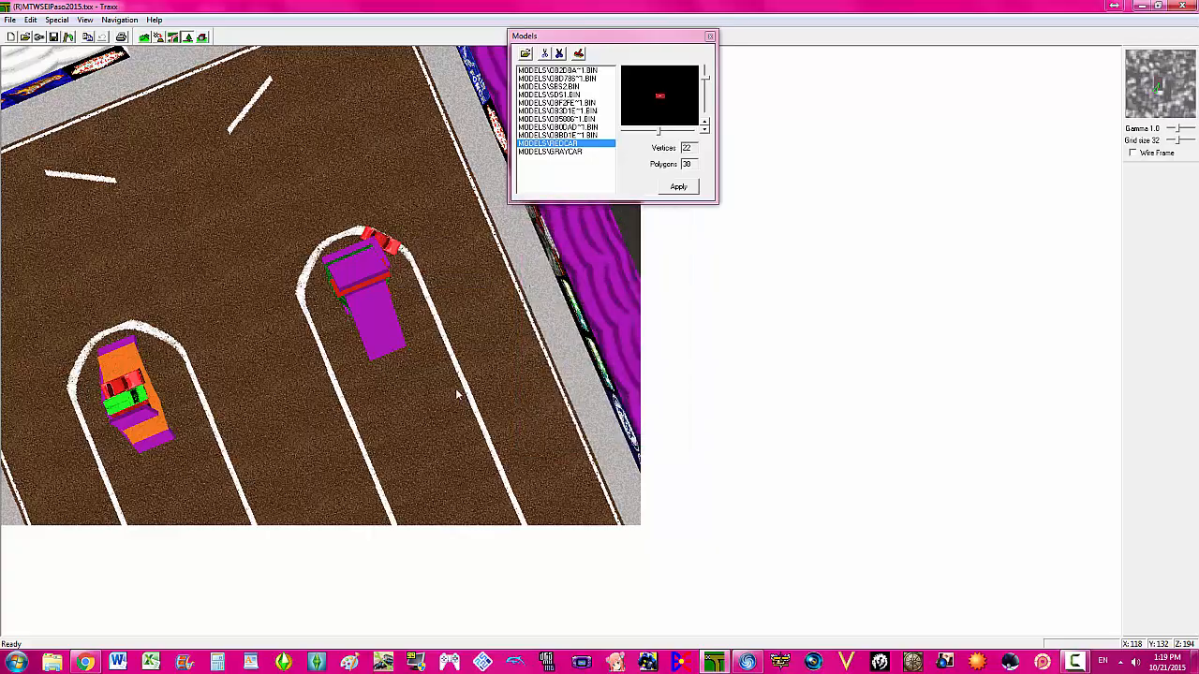
- Copy the collision box covering the red and green ramp and paste it on the dirt outside the curved lane end
{"action": "key", "text": "a"}
{"action": "key", "text": "a"}
{"action": "key", "text": "a"}
{"action": "key", "text": "a"}
{"action": "key", "text": "a"}
{"action": "key", "text": "a"}
{"action": "key", "text": "Right"}
{"action": "key", "text": "Right"}
{"action": "key", "text": "Right"}
{"action": "key", "text": "Right"}
{"action": "key", "text": "Right"}
{"action": "key", "text": "Right"}
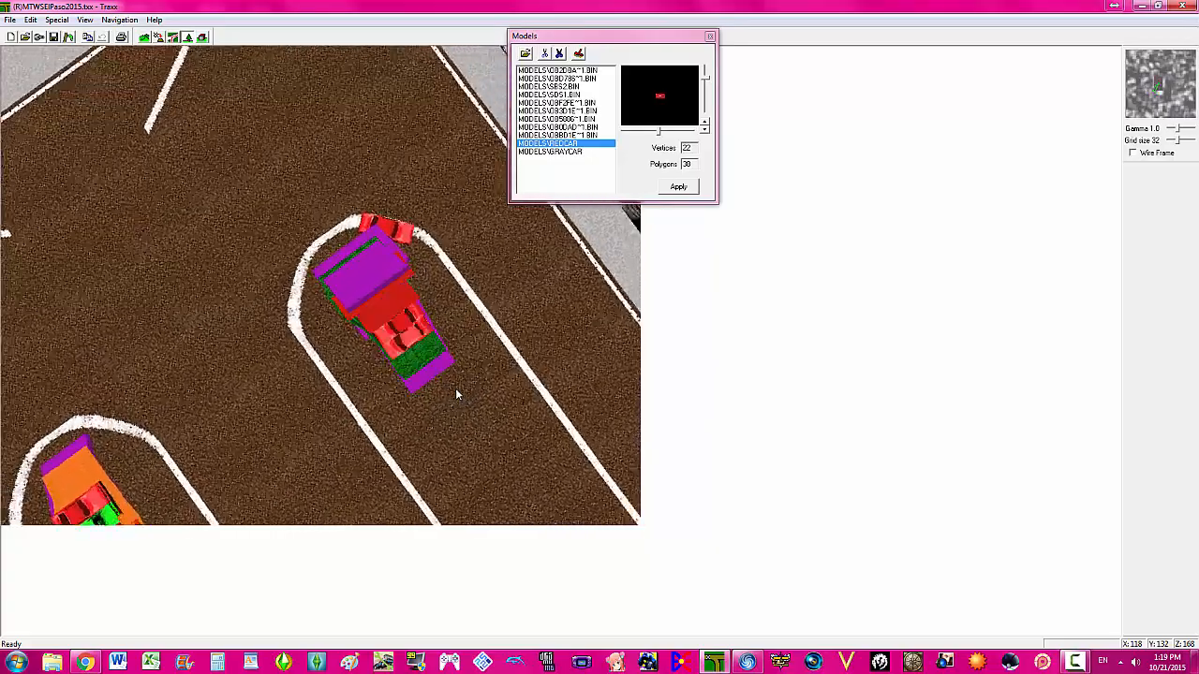
{"action": "key", "text": "Right"}
{"action": "key", "text": "Right"}
{"action": "key", "text": "Right"}
{"action": "key", "text": "Right"}
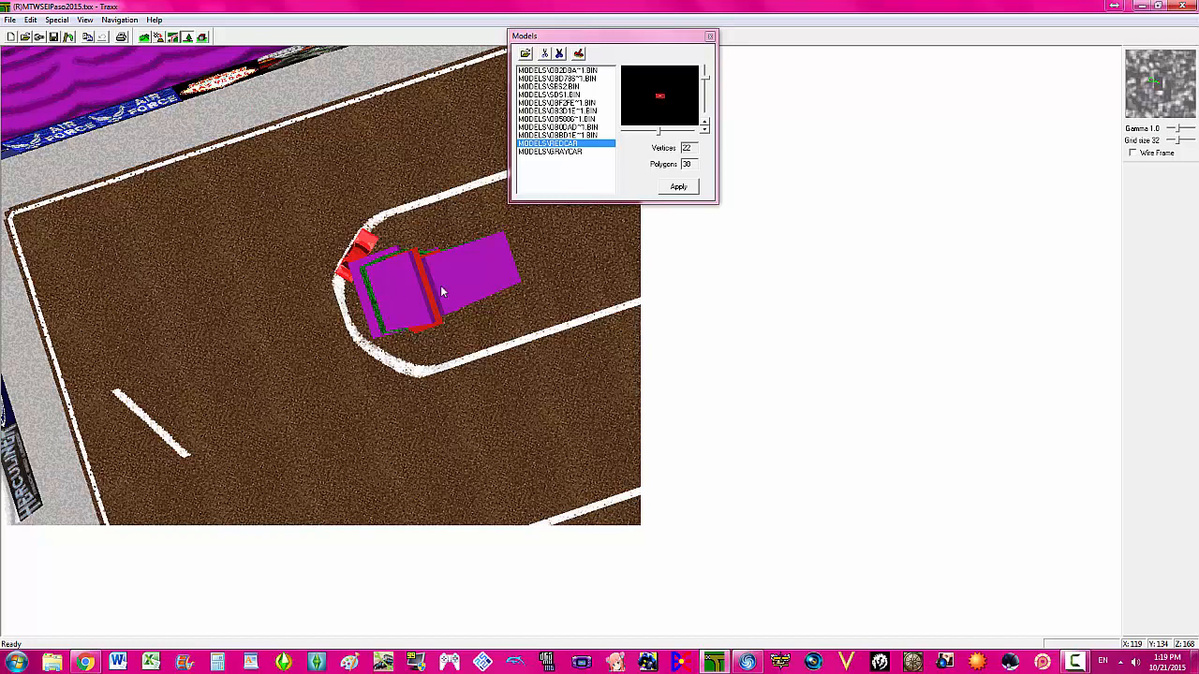
{"action": "right_click", "coordinate": [373, 313]}
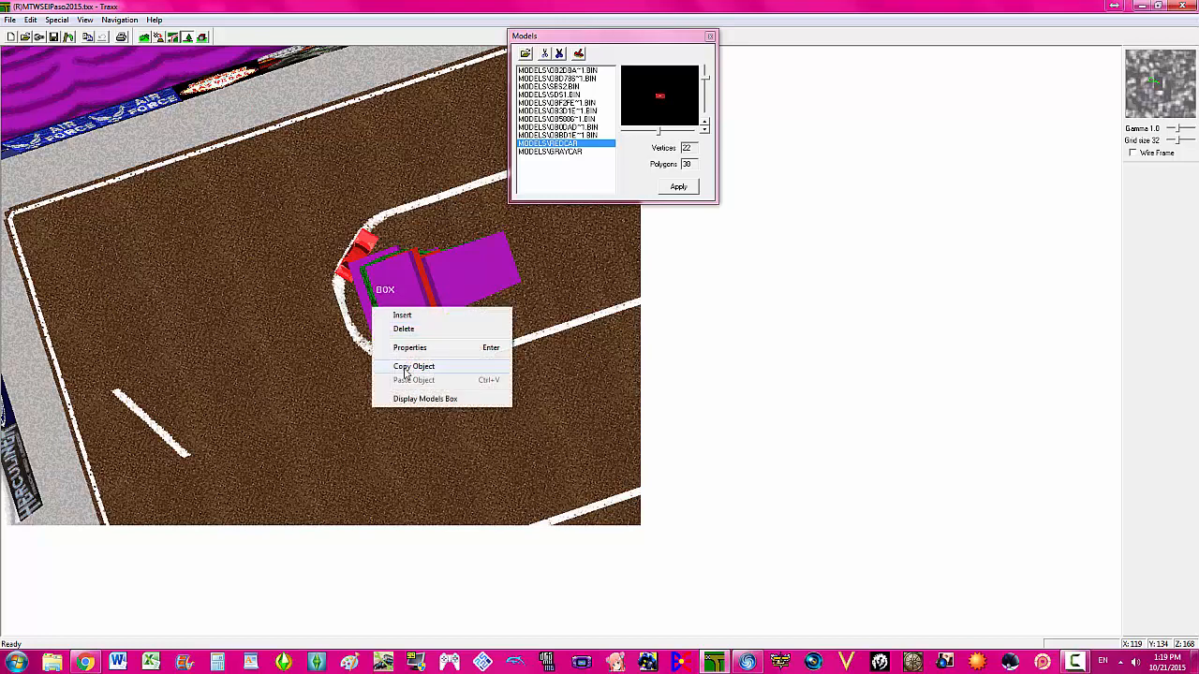
{"action": "left_click", "coordinate": [330, 374]}
{"action": "right_click", "coordinate": [329, 375]}
{"action": "left_click", "coordinate": [354, 446]}
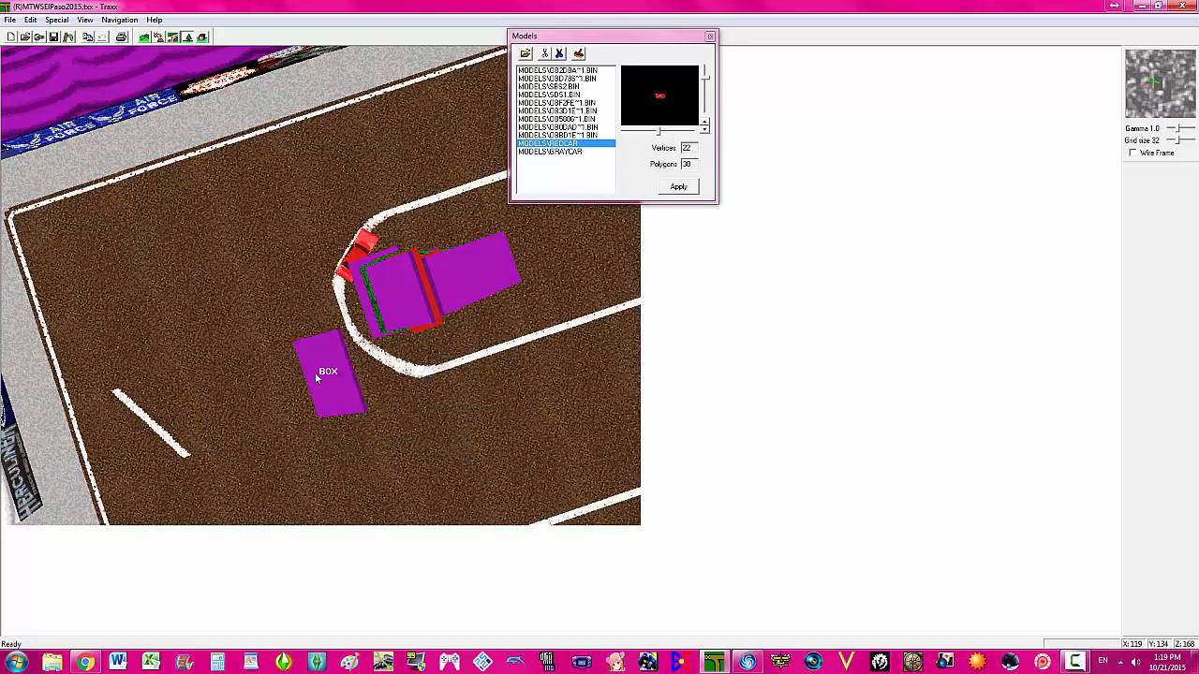
- Set the pasted box's orientation to 50 degrees
{"action": "right_click", "coordinate": [321, 374]}
{"action": "left_click", "coordinate": [348, 412]}
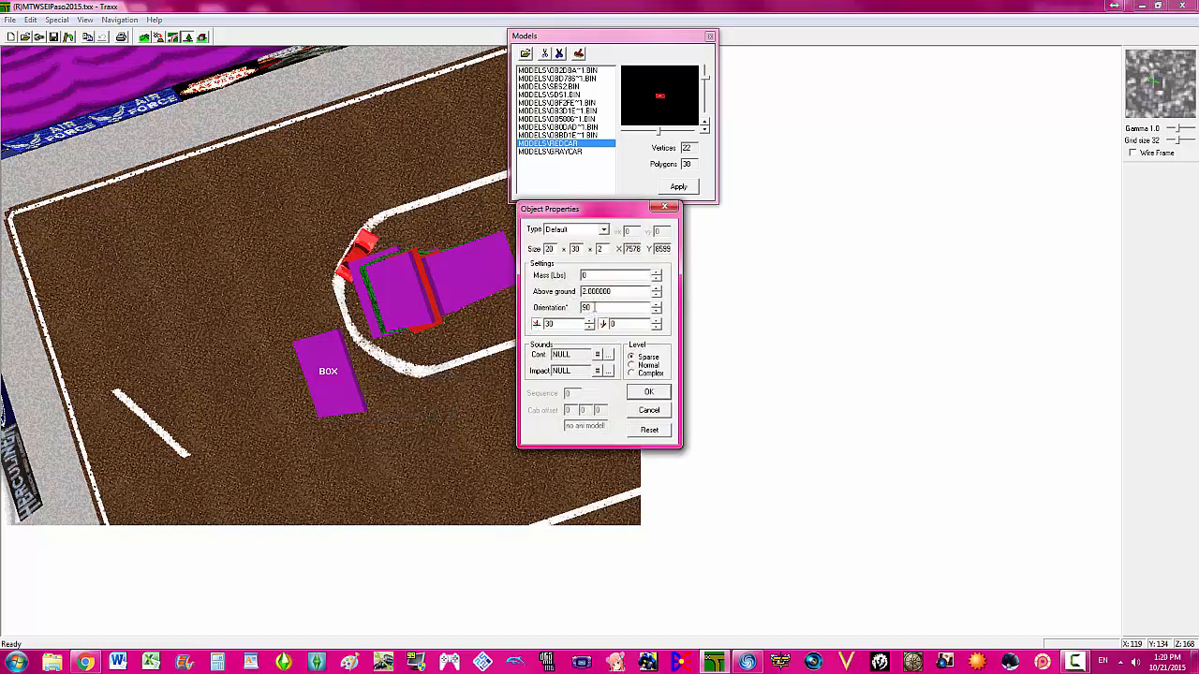
{"action": "key", "text": "BackSpace"}
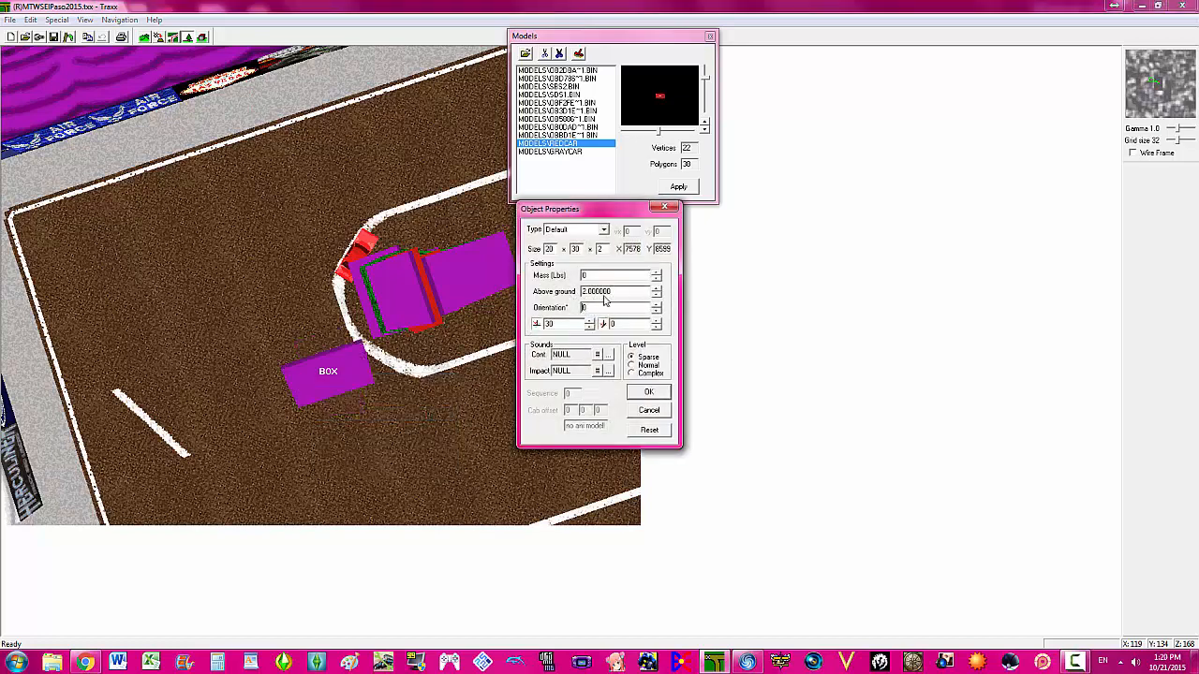
{"action": "type", "text": "32"}
{"action": "key", "text": "BackSpace"}
{"action": "key", "text": "BackSpace"}
{"action": "type", "text": "5"}
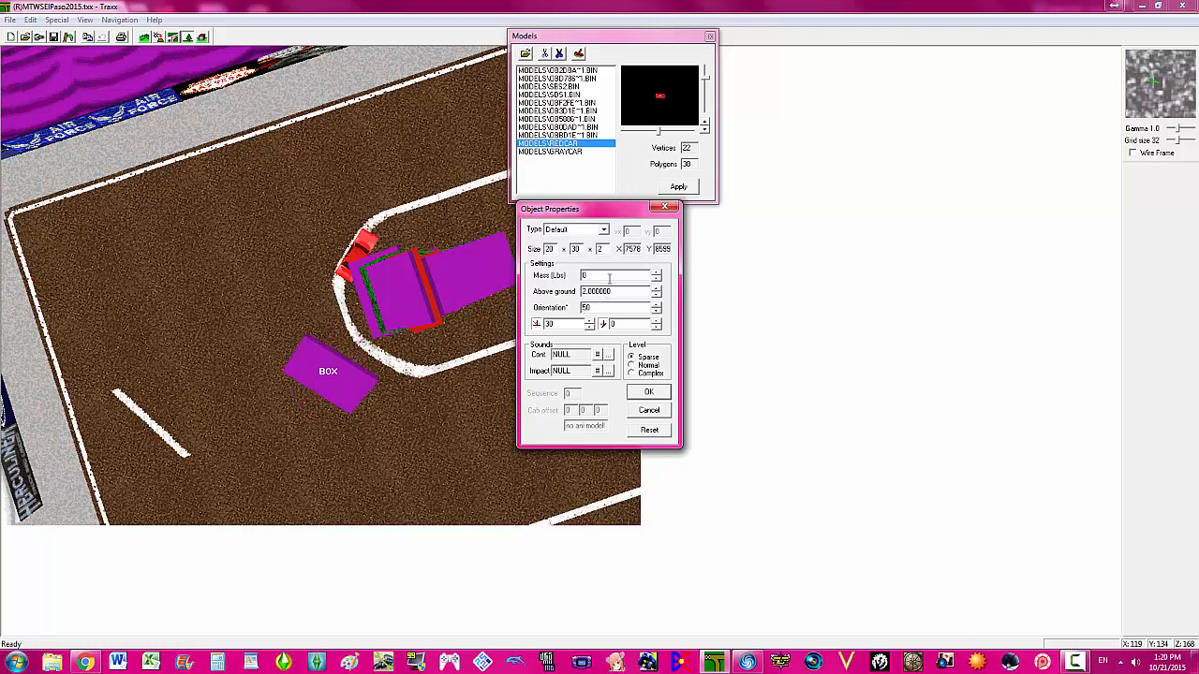
- Resize the pasted box to 10 x 10 x 2 and set its tilt to 15 degrees
{"action": "left_click", "coordinate": [556, 251]}
{"action": "key", "text": "BackSpace"}
{"action": "key", "text": "BackSpace"}
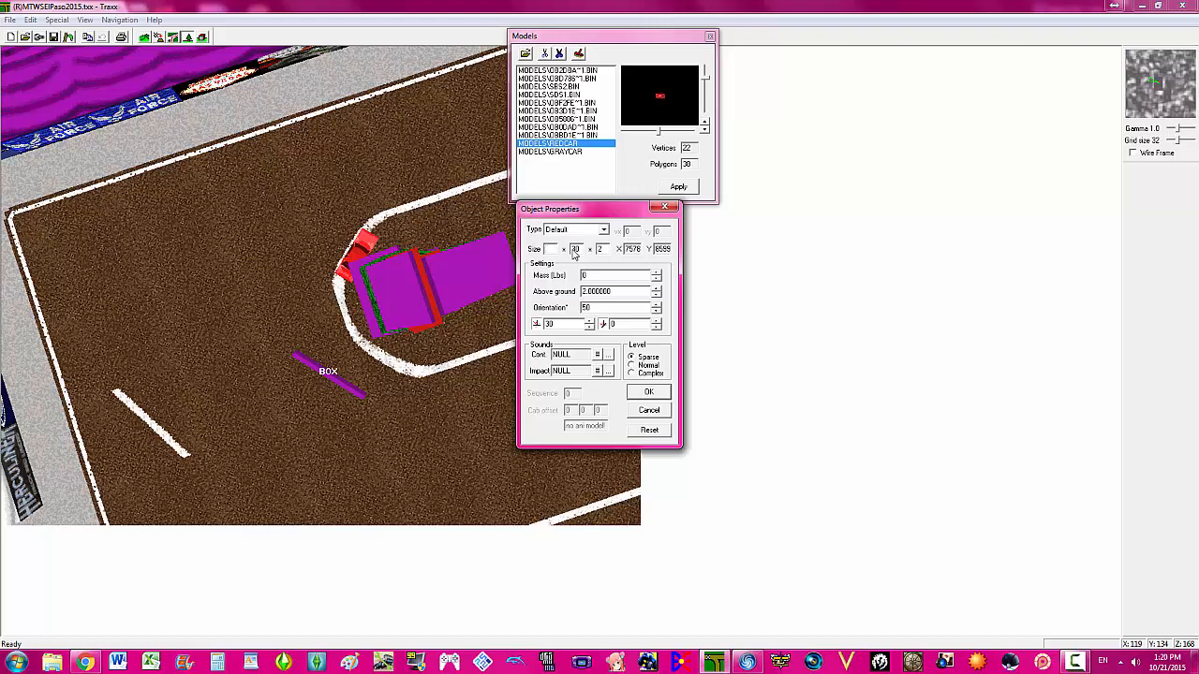
{"action": "type", "text": "10"}
{"action": "key", "text": "BackSpace"}
{"action": "type", "text": "0"}
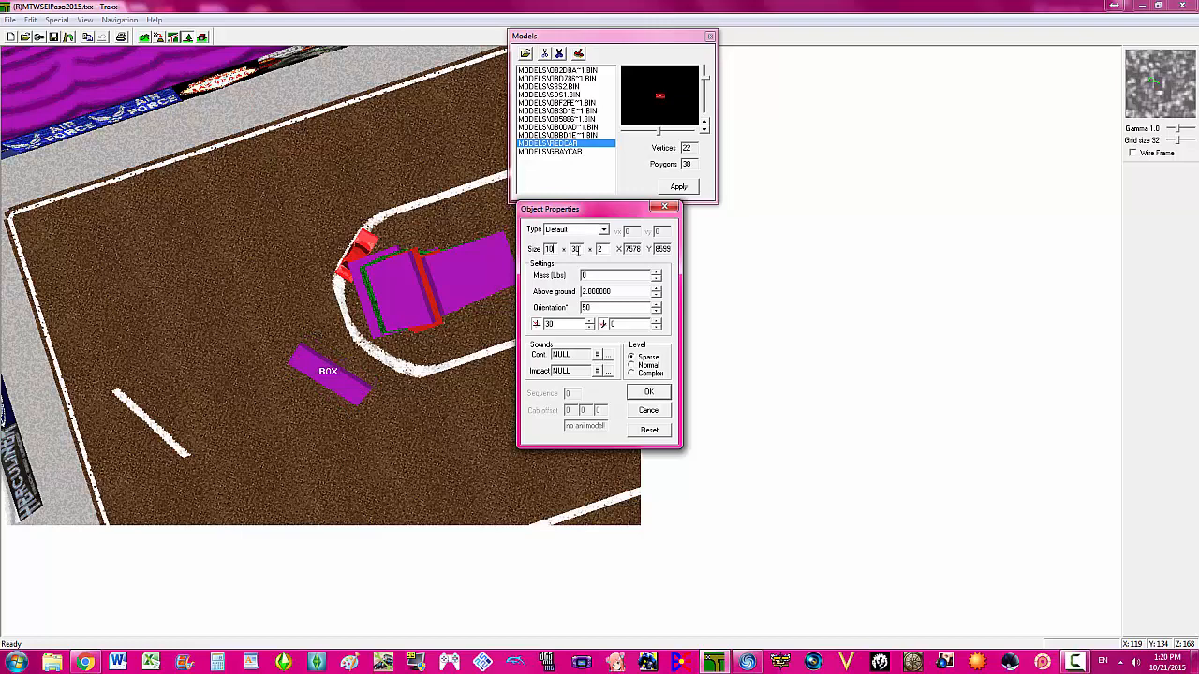
{"action": "key", "text": "BackSpace"}
{"action": "type", "text": "1"}
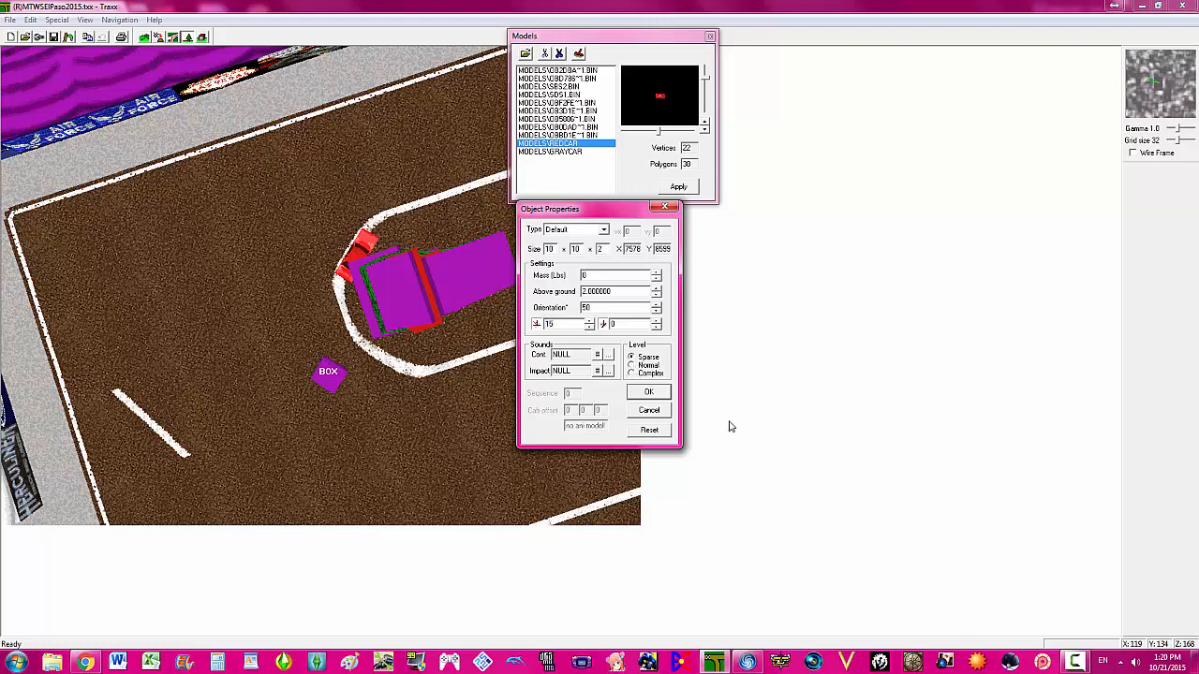
{"action": "left_click", "coordinate": [648, 392]}
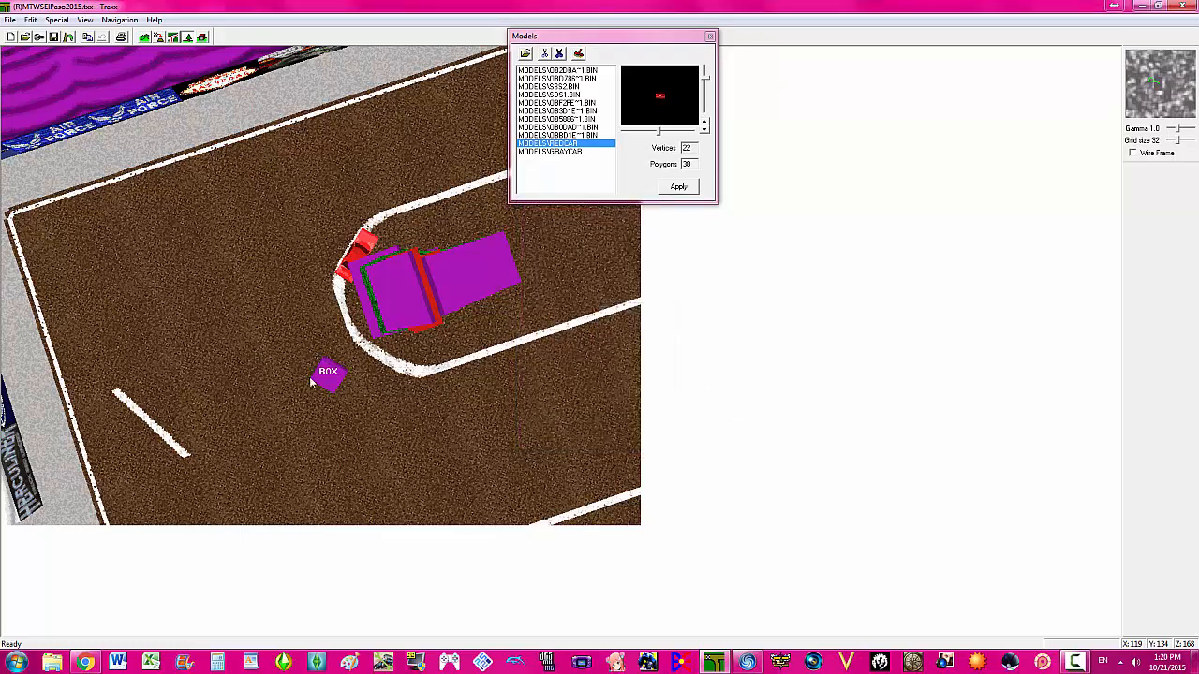
- Place the small tilted box against the end of the red car and check its alignment up close
{"action": "left_click", "coordinate": [348, 272]}
{"action": "key", "text": "Page_Up"}
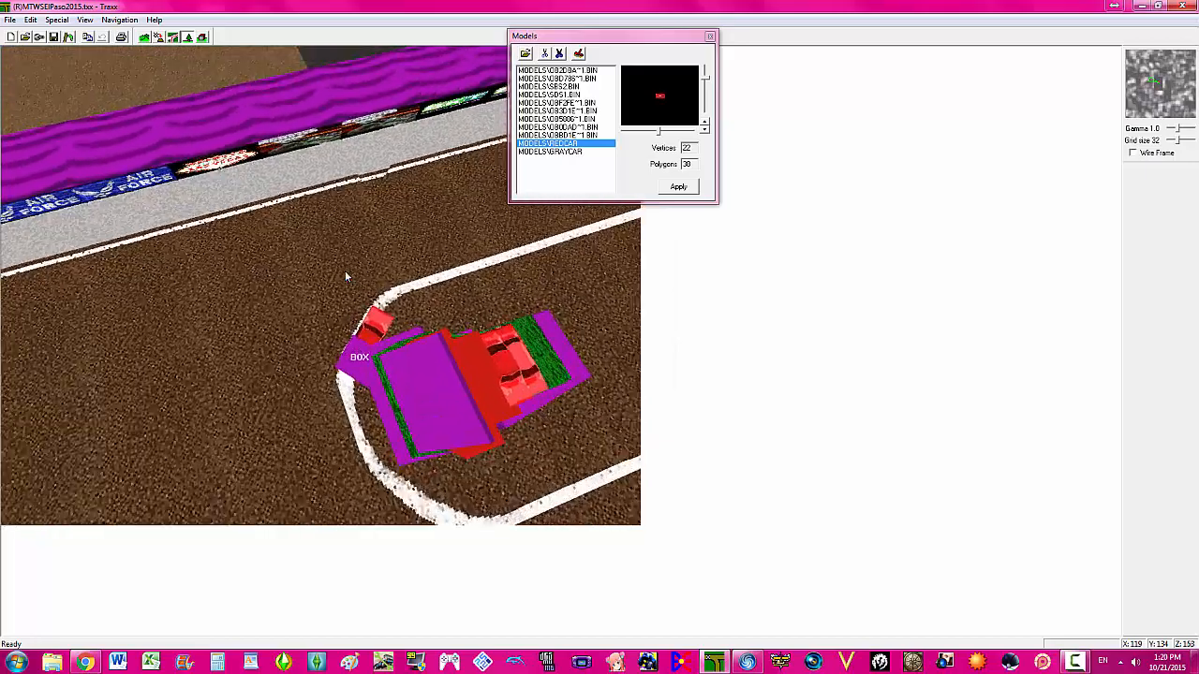
{"action": "key", "text": "Page_Down"}
{"action": "key", "text": "Page_Up"}
{"action": "key", "text": "Right"}
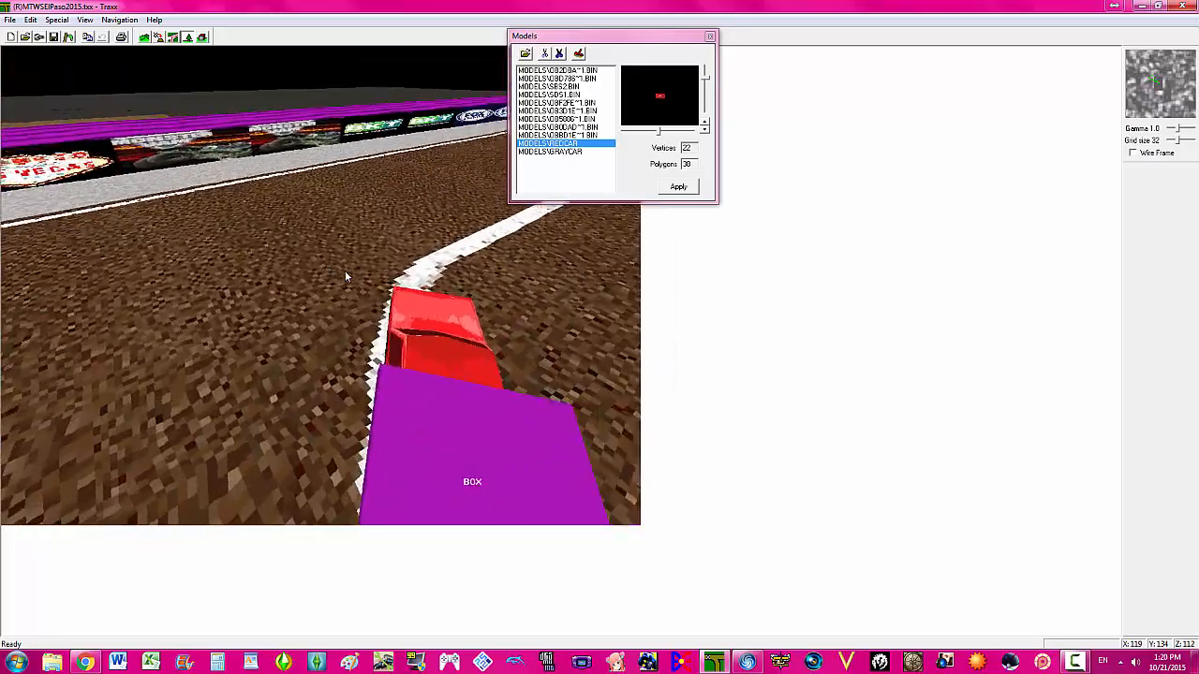
- Lower the small tilted box at the end of the red car to 1.0 above ground
{"action": "key", "text": "Down"}
{"action": "key", "text": "Up"}
{"action": "key", "text": "Up"}
{"action": "key", "text": "Right"}
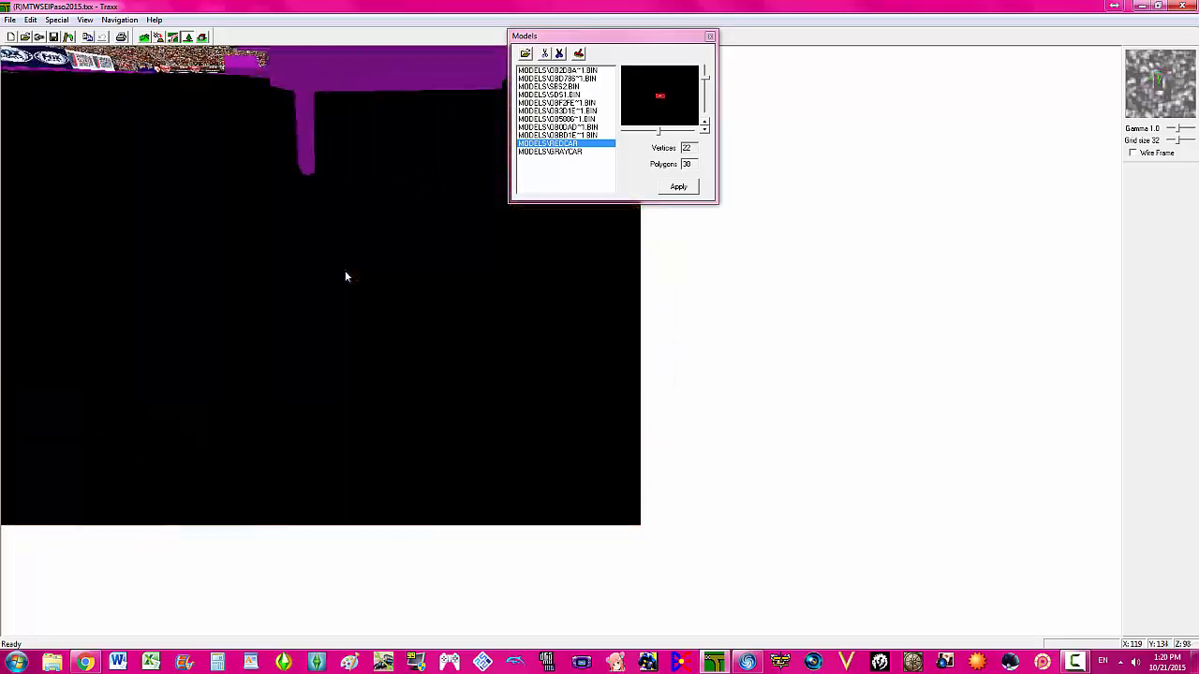
{"action": "key", "text": "Down"}
{"action": "key", "text": "Up"}
{"action": "key", "text": "Down"}
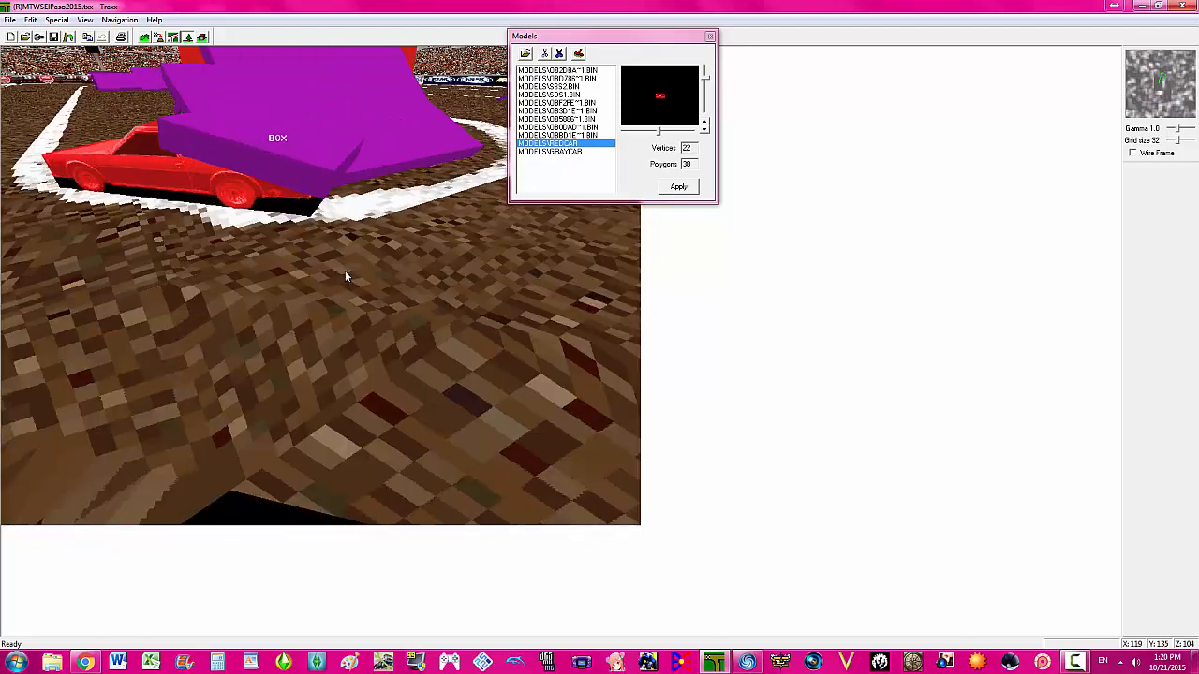
{"action": "right_click", "coordinate": [313, 168]}
{"action": "left_click", "coordinate": [277, 162]}
{"action": "right_click", "coordinate": [272, 163]}
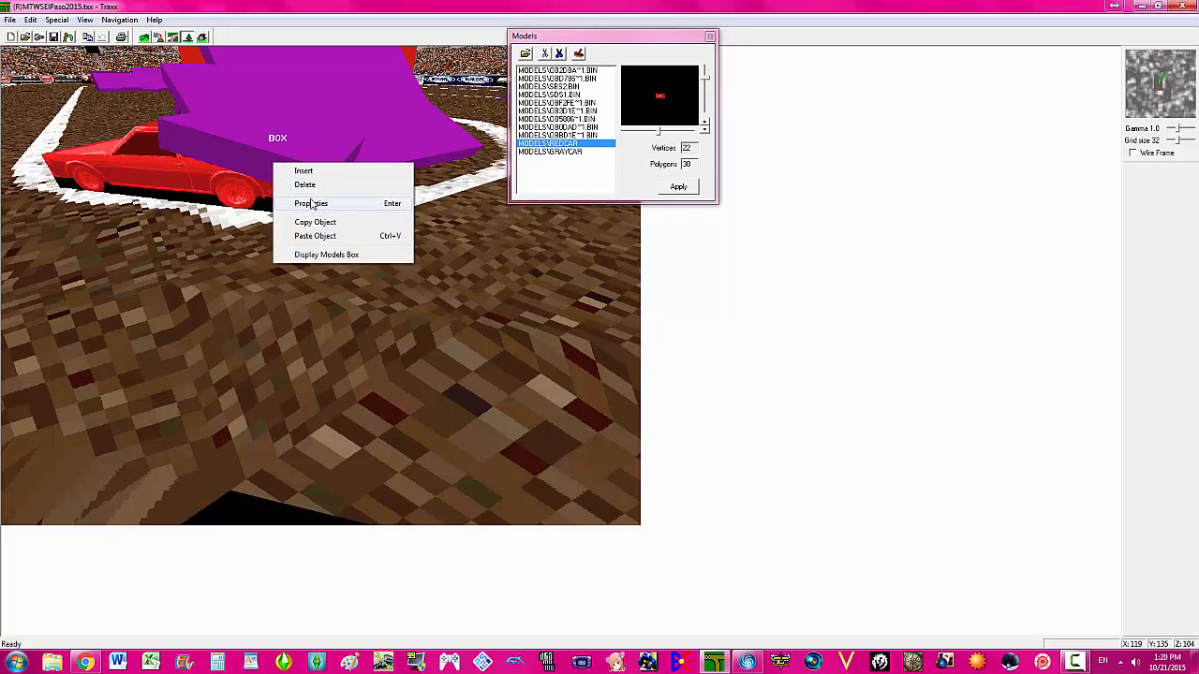
{"action": "left_click", "coordinate": [310, 203]}
{"action": "left_click", "coordinate": [657, 295]}
{"action": "left_click", "coordinate": [657, 295]}
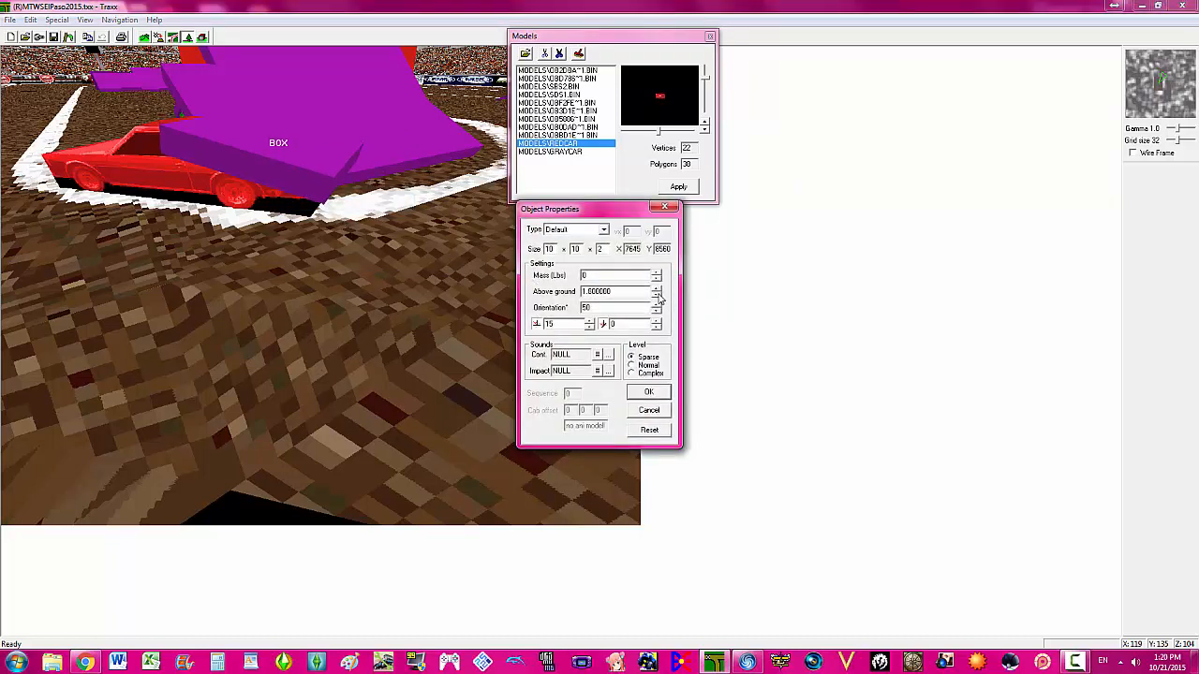
{"action": "left_click", "coordinate": [657, 295]}
{"action": "left_click", "coordinate": [658, 295]}
{"action": "left_click", "coordinate": [657, 295]}
{"action": "left_click", "coordinate": [658, 295]}
{"action": "left_click", "coordinate": [658, 295]}
{"action": "left_click", "coordinate": [658, 295]}
{"action": "left_click", "coordinate": [658, 295]}
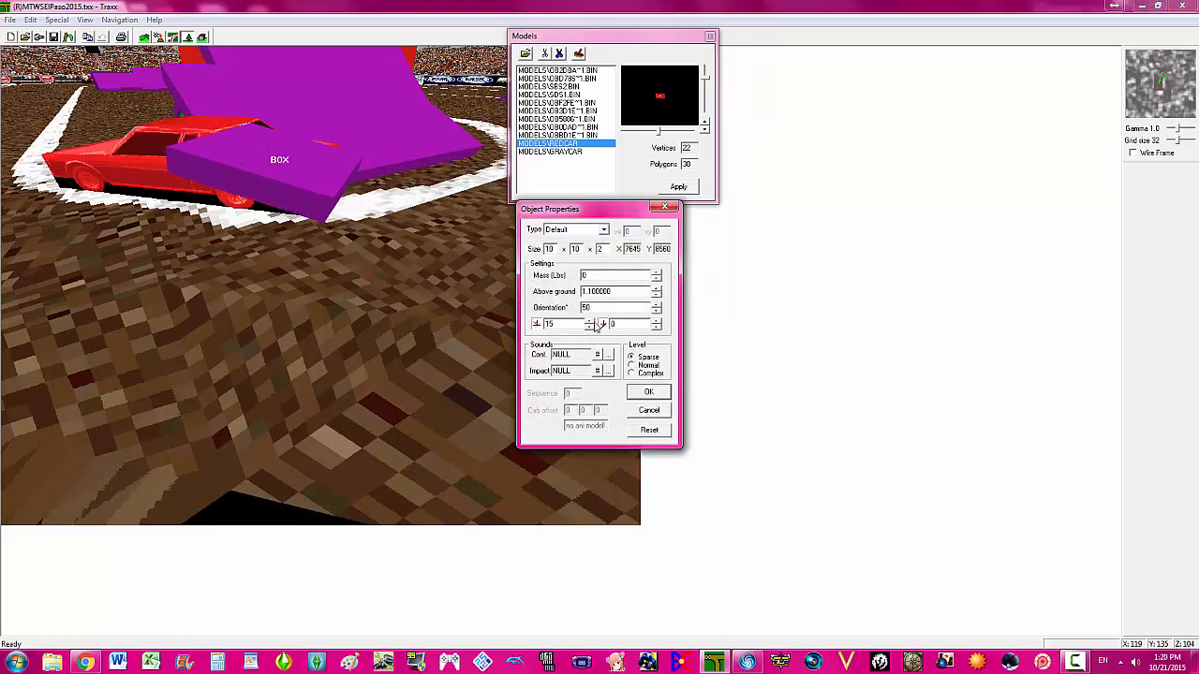
{"action": "left_click", "coordinate": [657, 295]}
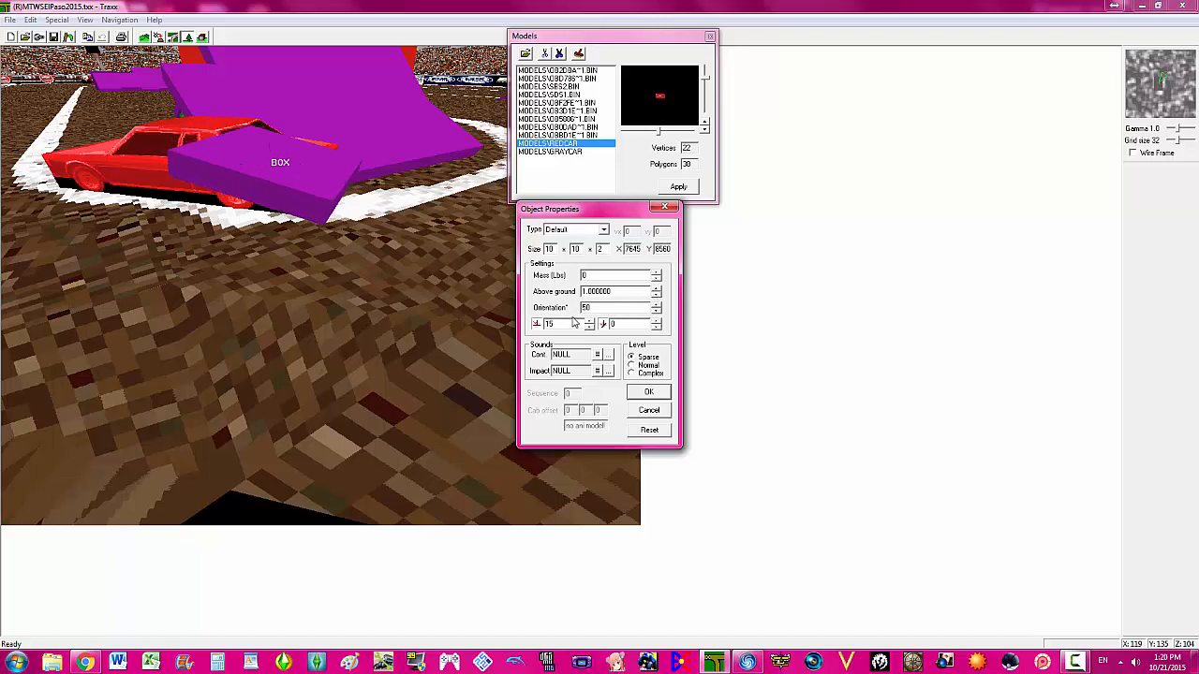
- Set the small box's tilt to 20 degrees and its size to 10 x 7 x 2
{"action": "double_click", "coordinate": [549, 323]}
{"action": "type", "text": "20"}
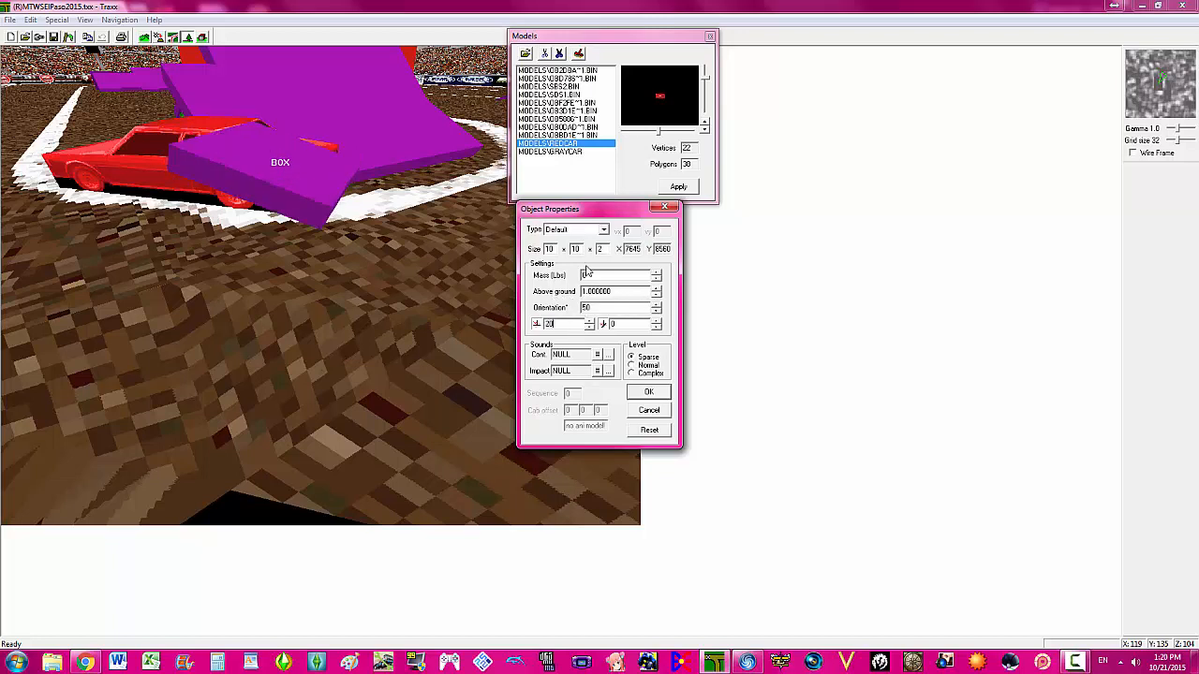
{"action": "double_click", "coordinate": [549, 248]}
{"action": "type", "text": "3"}
{"action": "key", "text": "BackSpace"}
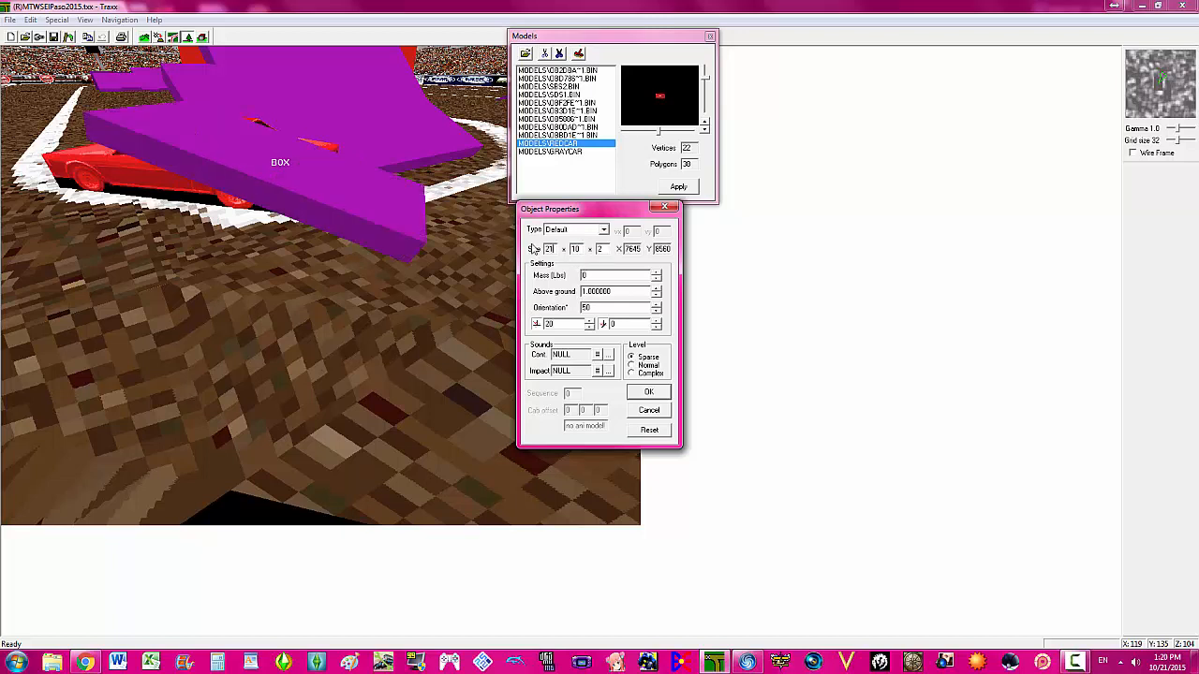
{"action": "type", "text": "10"}
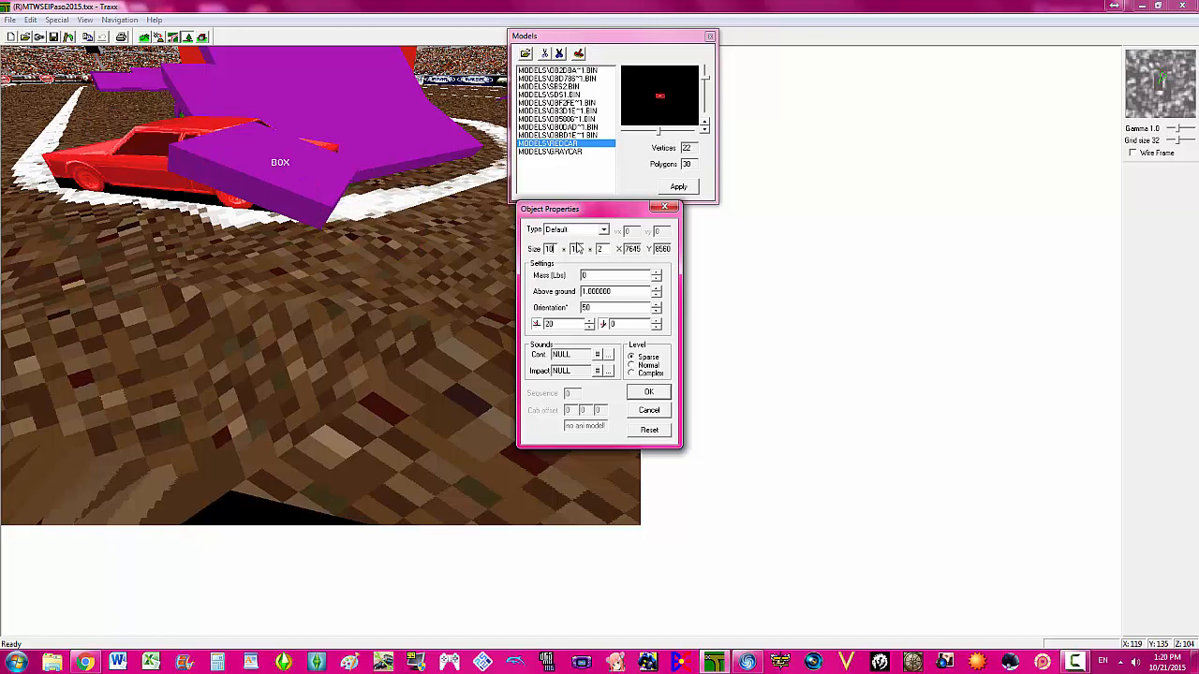
{"action": "type", "text": "7"}
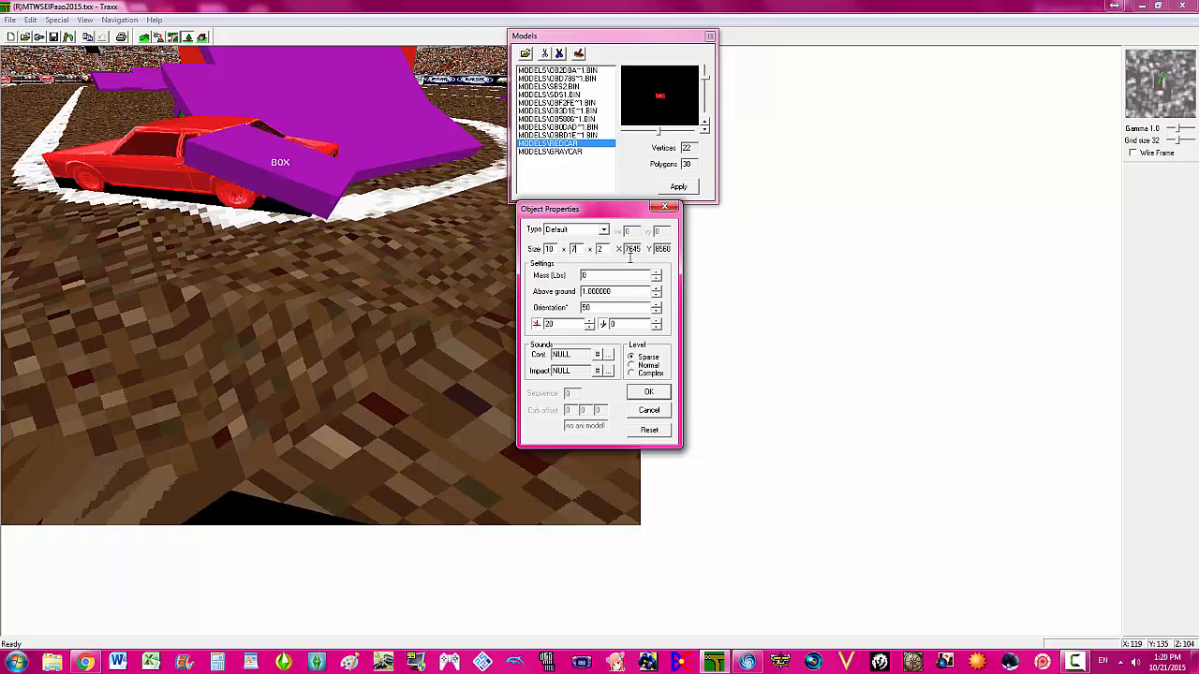
{"action": "left_click", "coordinate": [649, 392]}
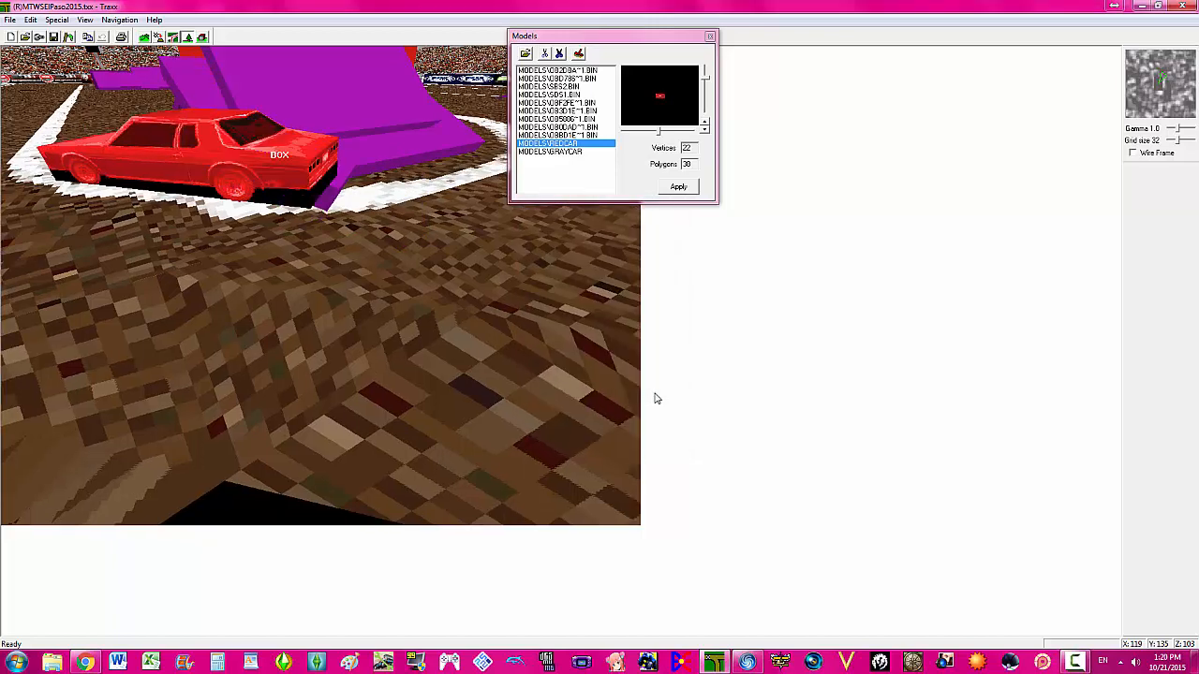
- Shift the small tilted box sideways so that it lines up with the width of the red car
{"action": "key", "text": "Page_Down"}
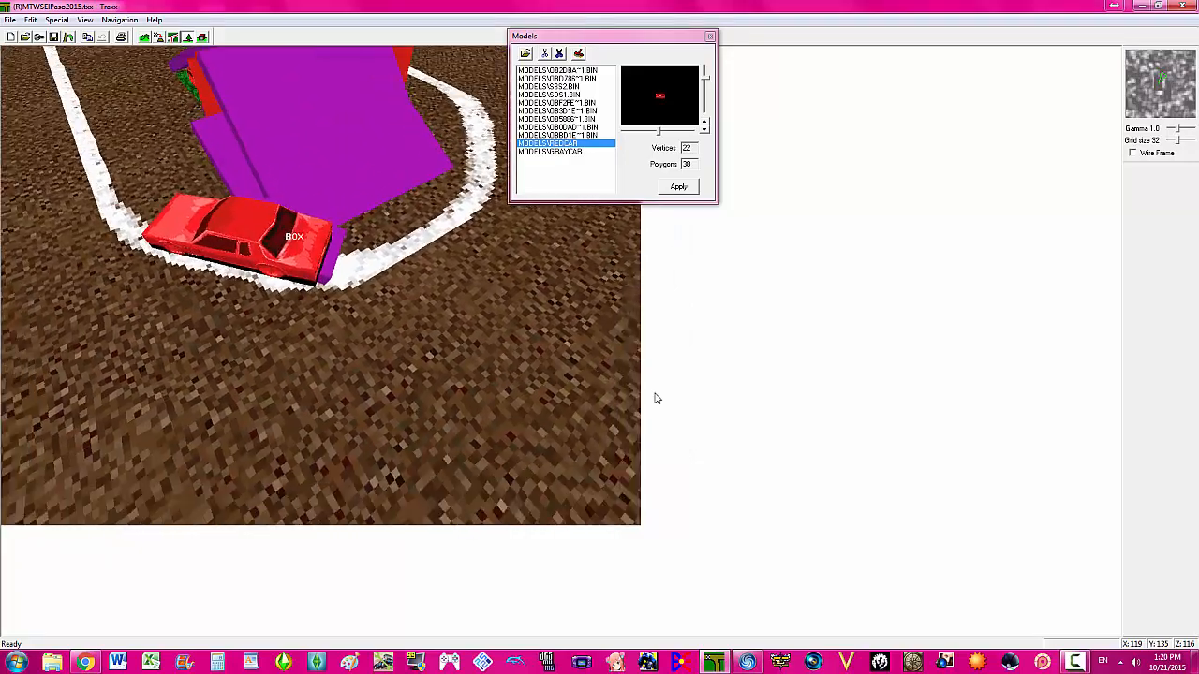
{"action": "key", "text": "Left"}
{"action": "key", "text": "Left"}
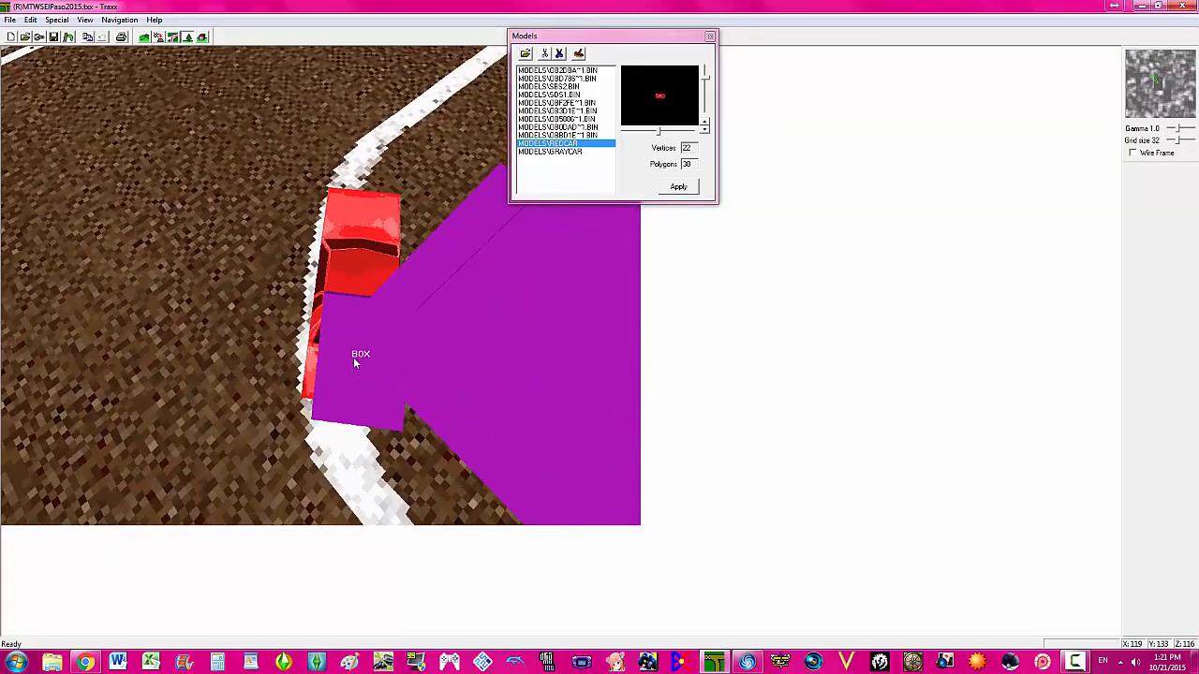
{"action": "left_click_drag", "start_coordinate": [351, 363], "coordinate": [349, 359]}
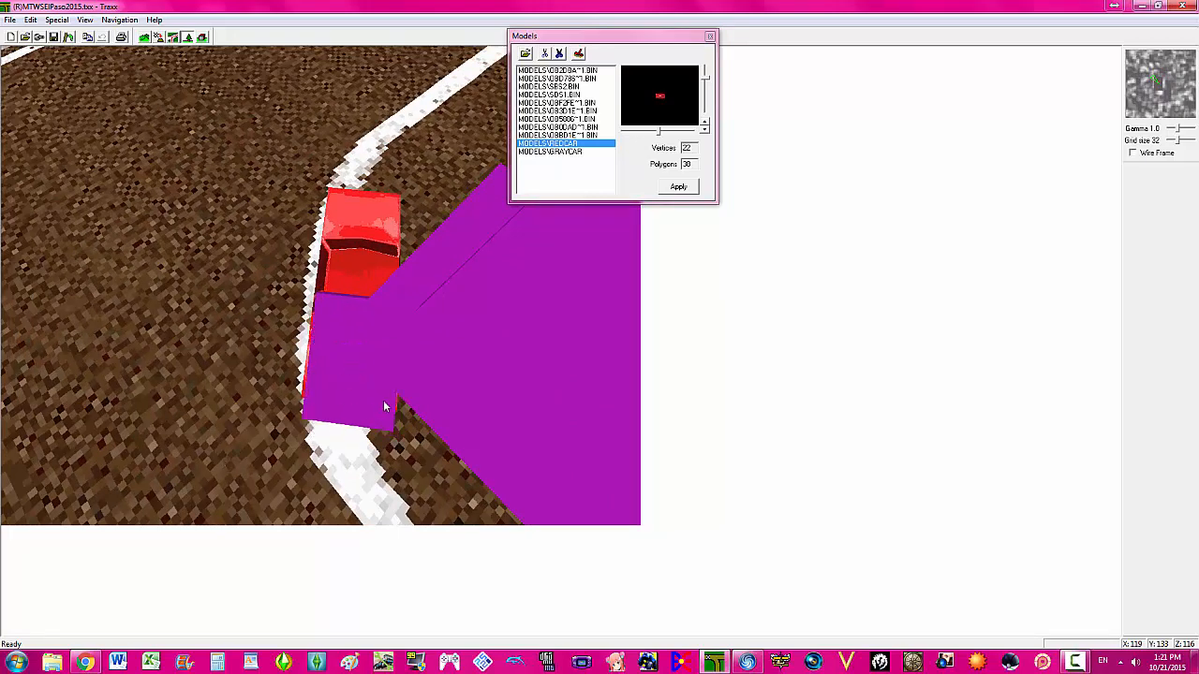
- Insert a new object on the curved white lane line beside the red and green ramp
{"action": "key", "text": "Down"}
{"action": "key", "text": "Down"}
{"action": "key", "text": "Down"}
{"action": "key", "text": "Right"}
{"action": "key", "text": "Right"}
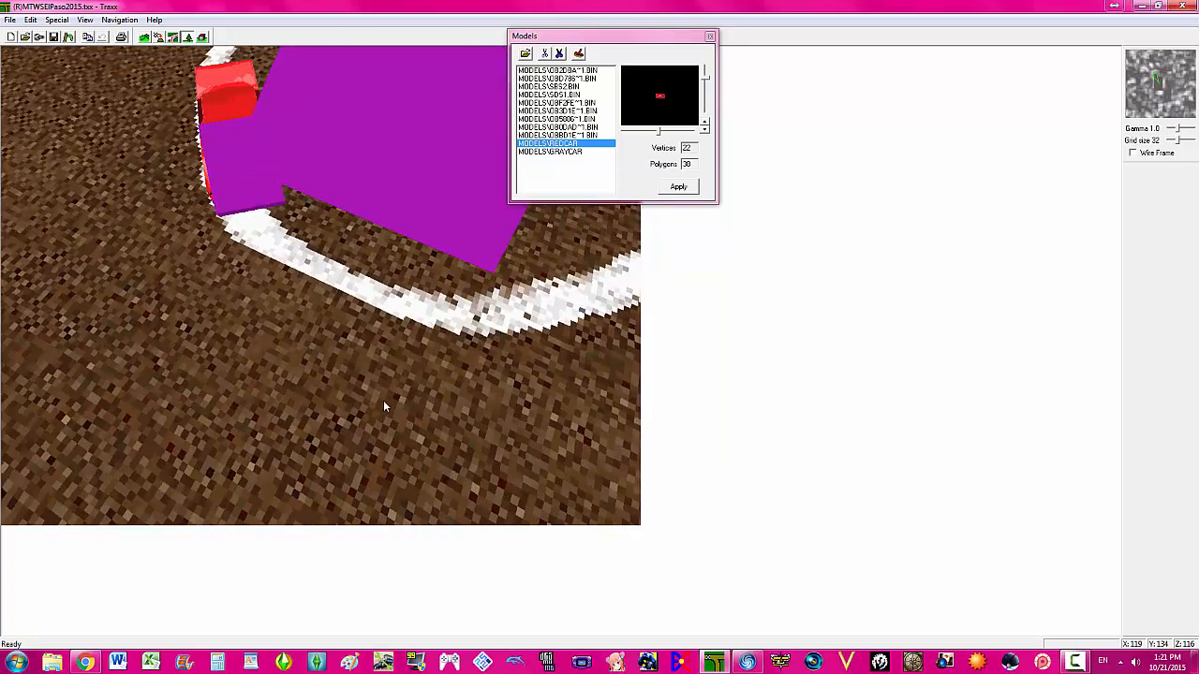
{"action": "key", "text": "Up"}
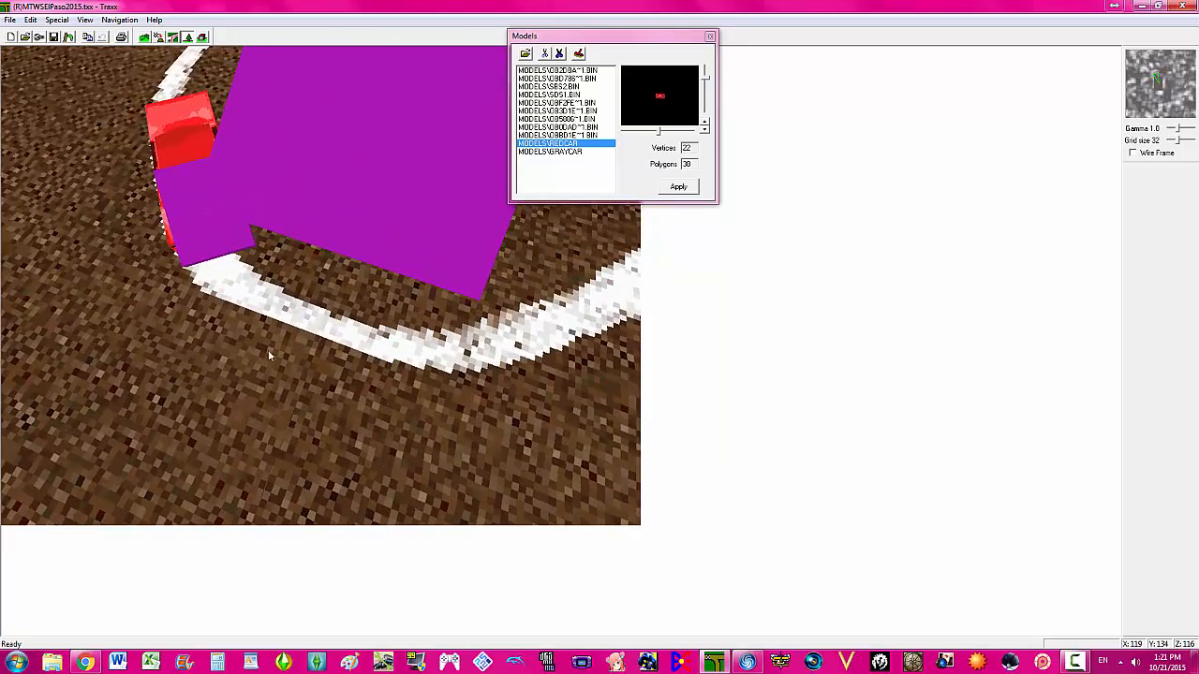
{"action": "right_click", "coordinate": [316, 324]}
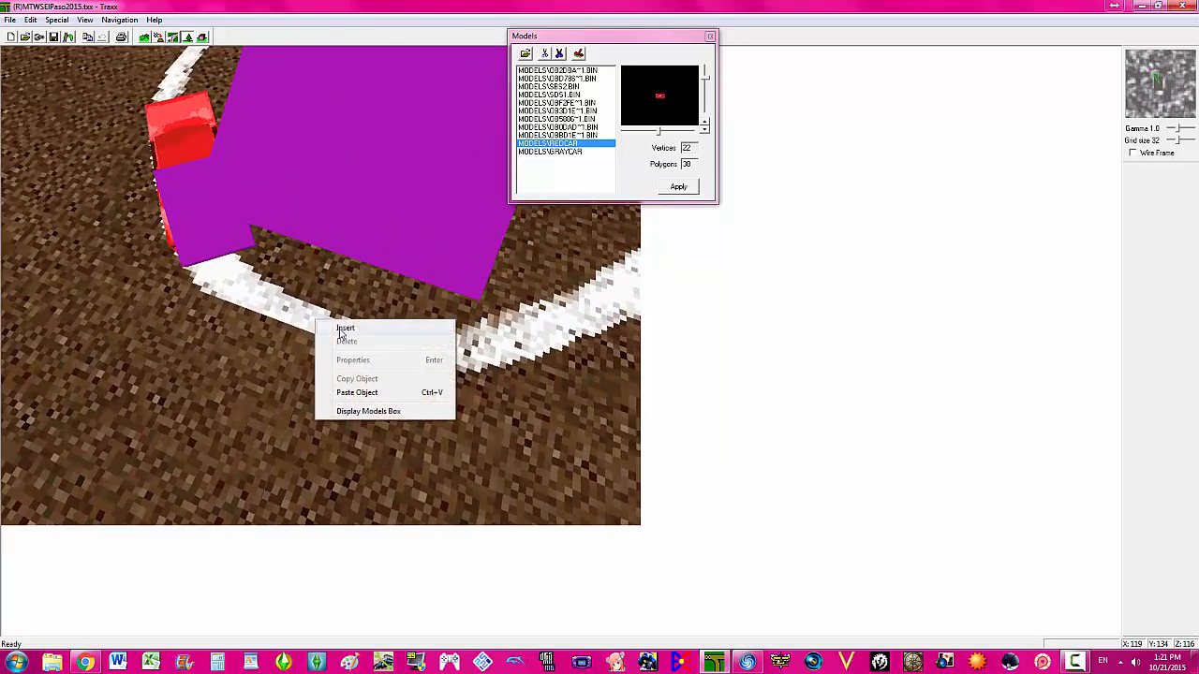
{"action": "left_click", "coordinate": [337, 329]}
- Load the POLE model into the model list and apply it to the new object on the lane line
{"action": "left_click", "coordinate": [528, 53]}
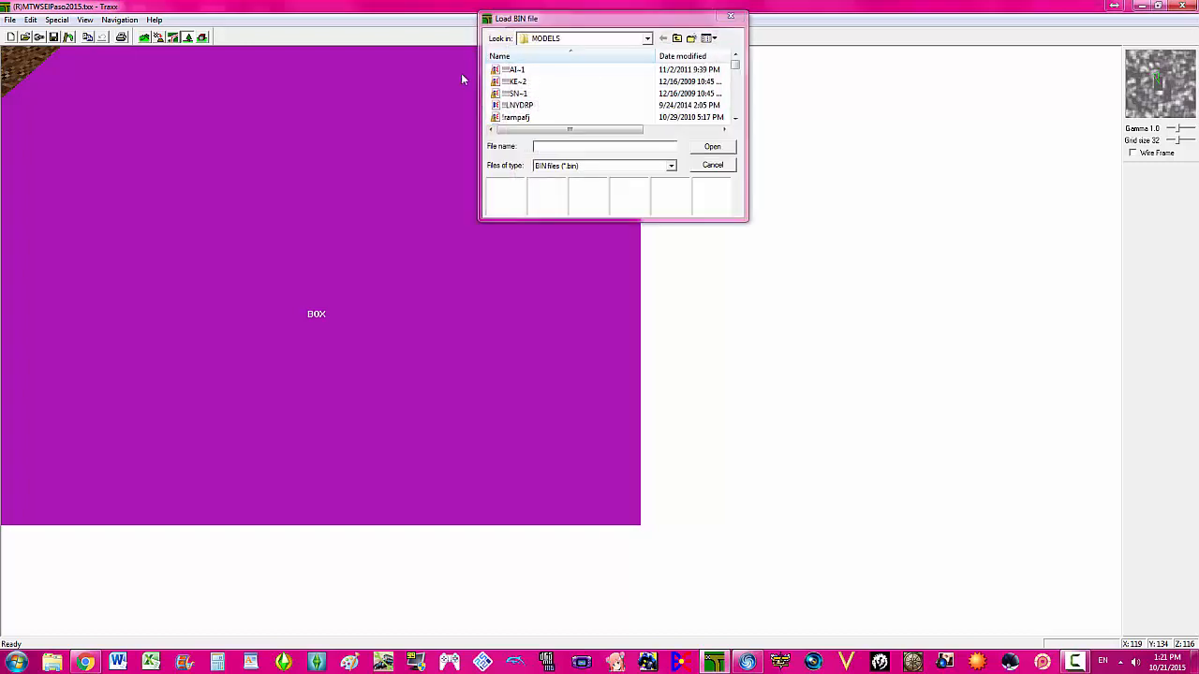
{"action": "left_click", "coordinate": [557, 148]}
{"action": "type", "text": "pole"}
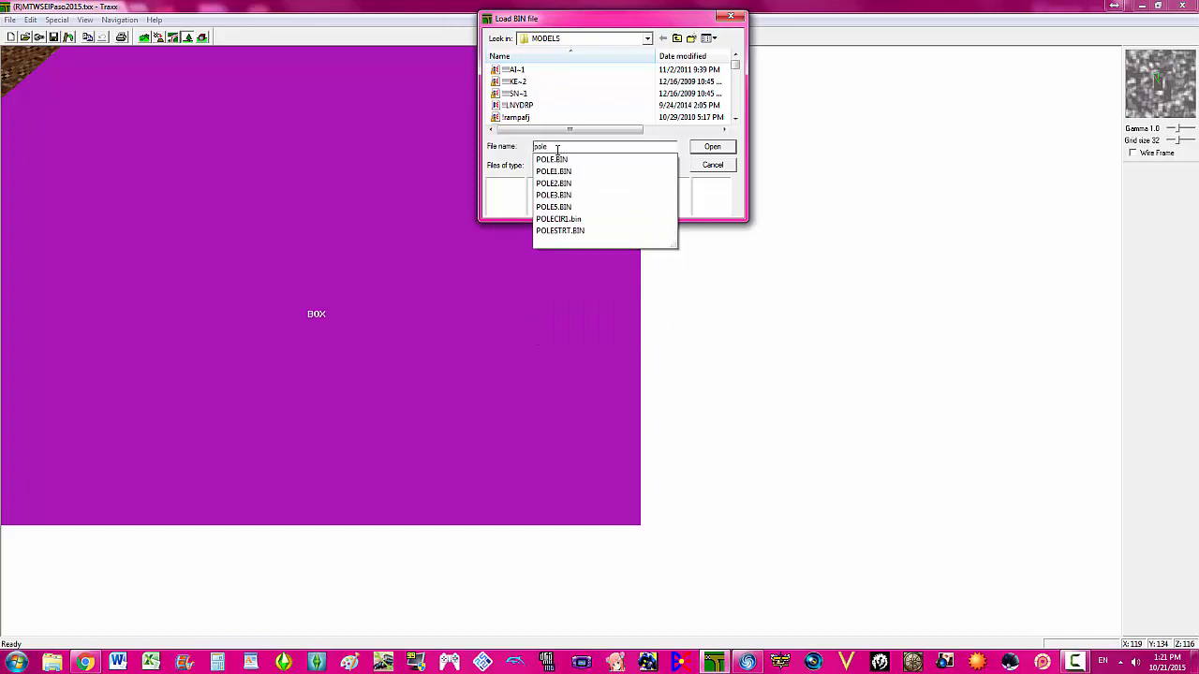
{"action": "key", "text": "Return"}
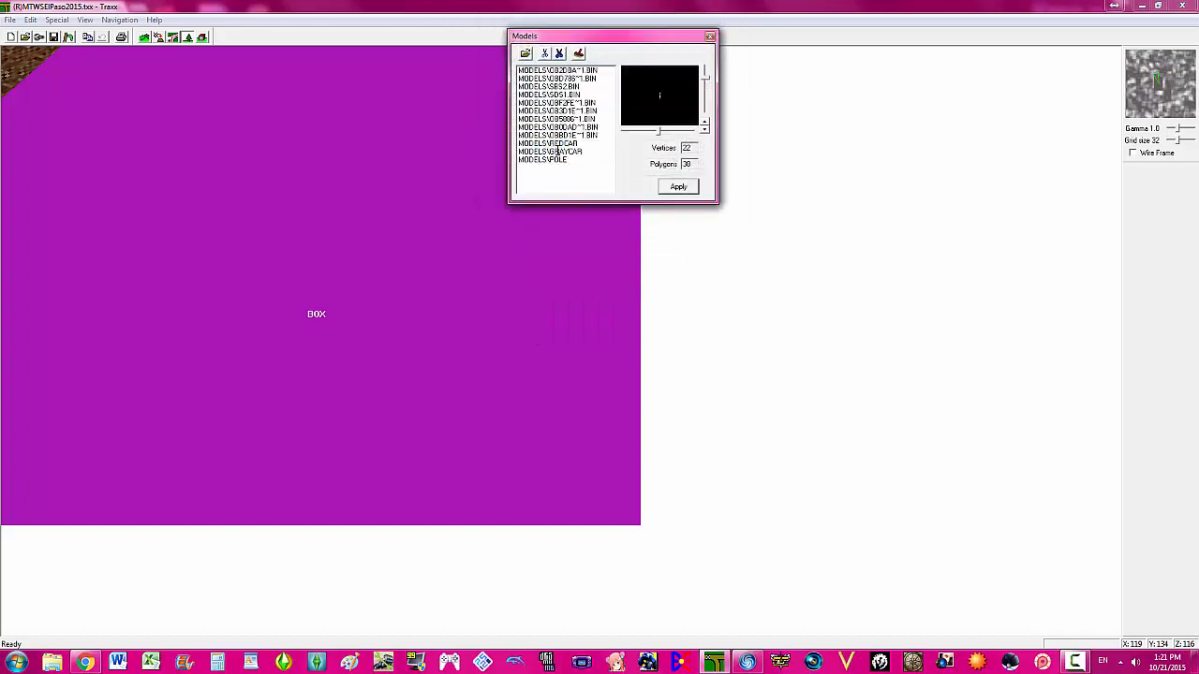
{"action": "left_click", "coordinate": [546, 152]}
{"action": "left_click", "coordinate": [546, 159]}
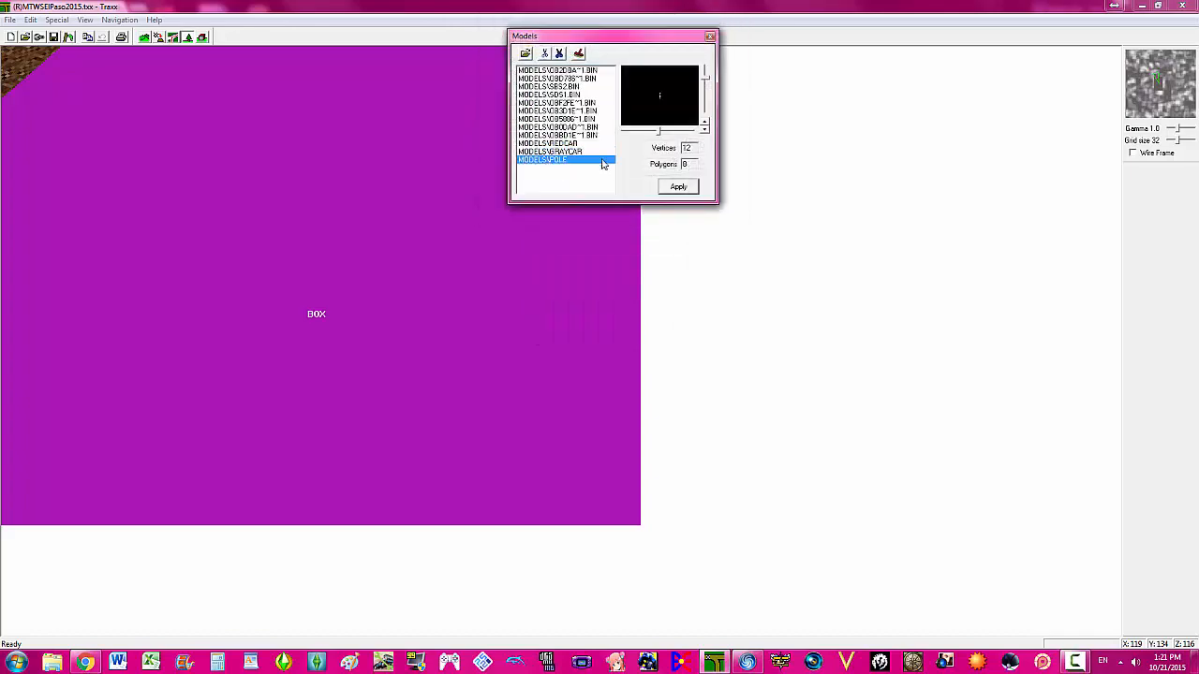
{"action": "left_click", "coordinate": [678, 186]}
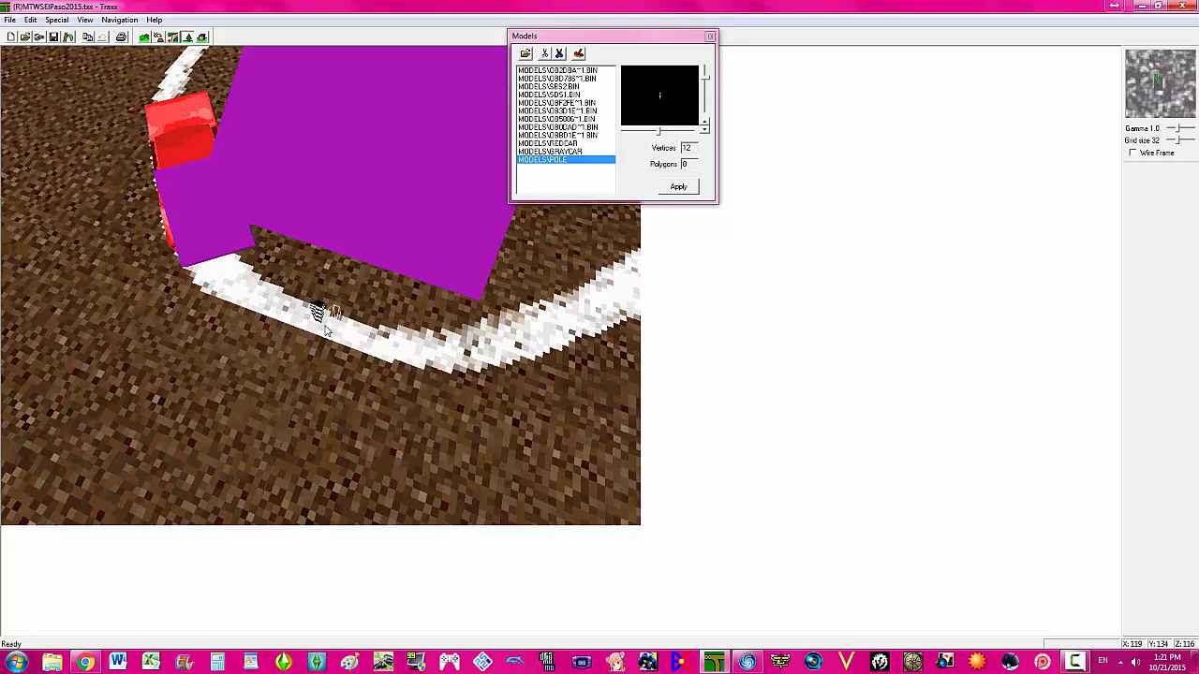
- Review the pole's object types and try the Default type with a mass of 100 lbs
{"action": "right_click", "coordinate": [325, 321]}
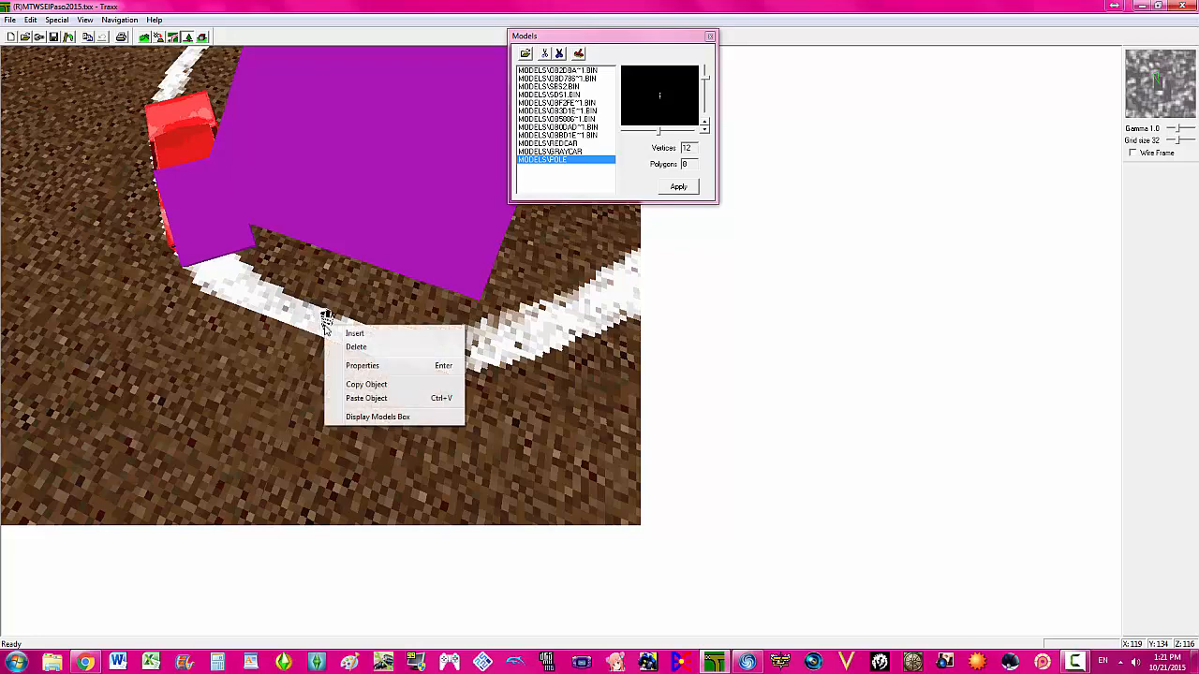
{"action": "left_click", "coordinate": [349, 365]}
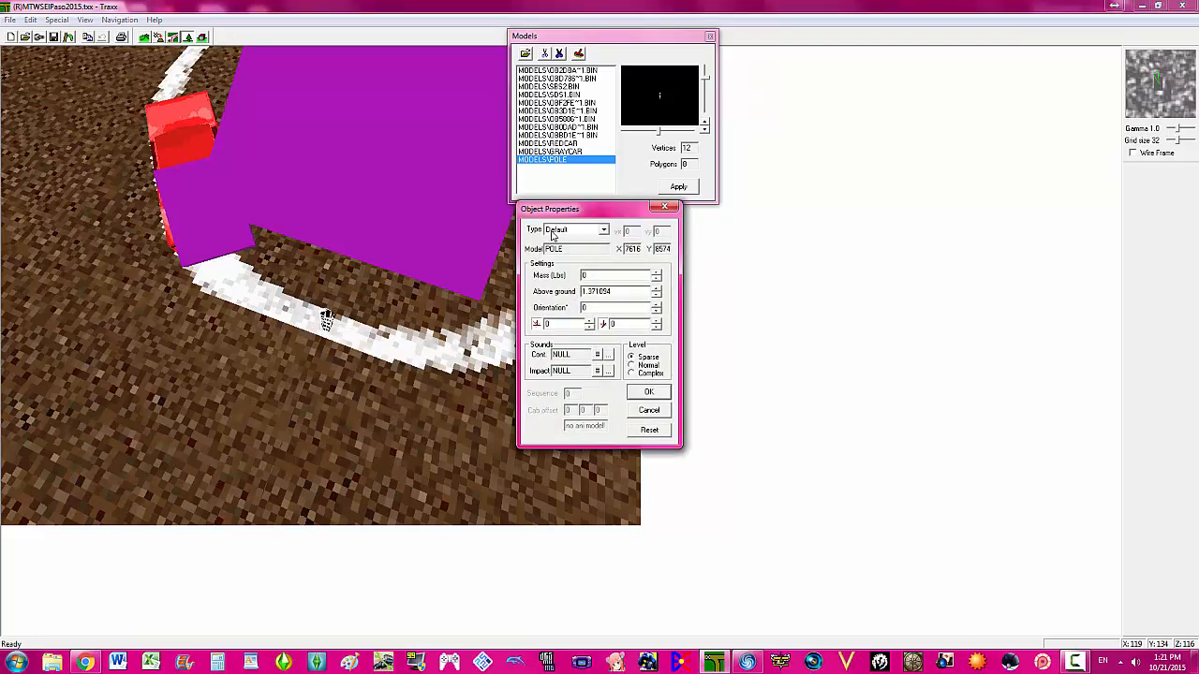
{"action": "left_click", "coordinate": [552, 232]}
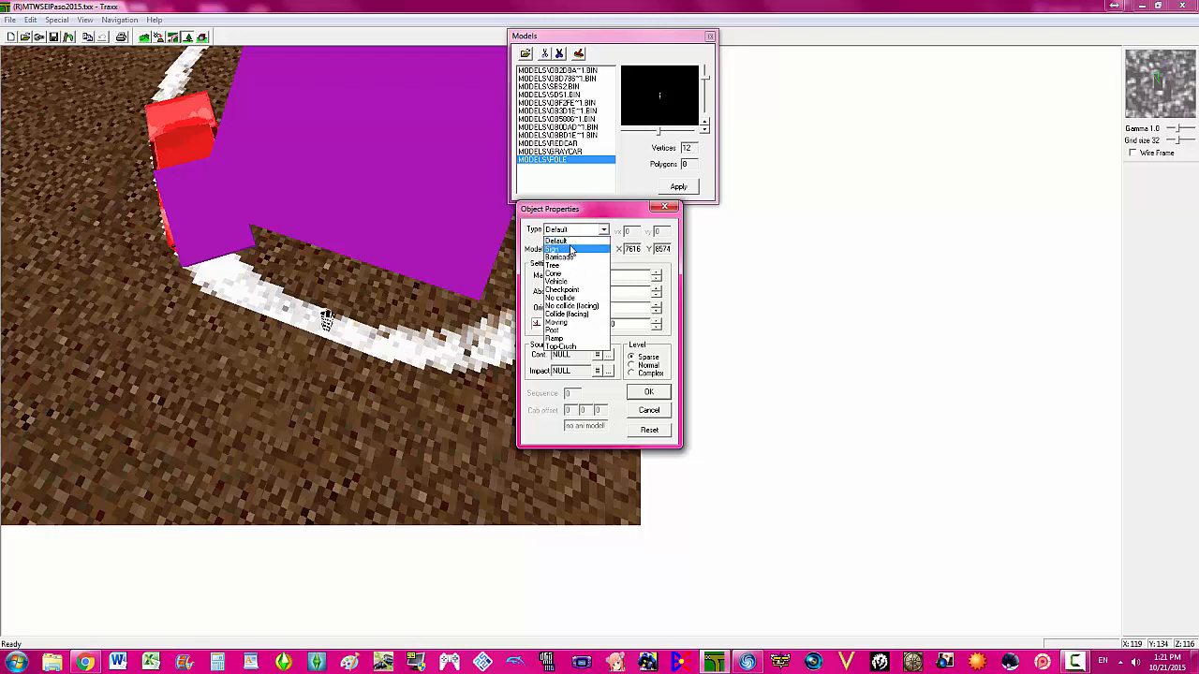
{"action": "left_click", "coordinate": [570, 241]}
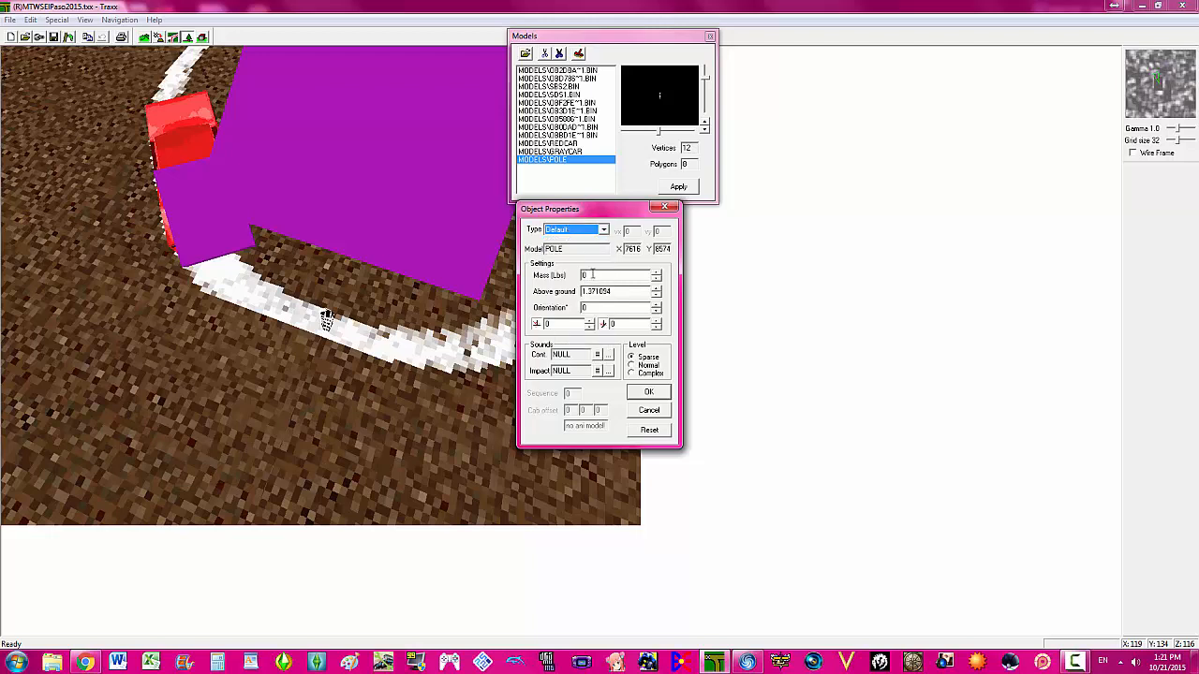
{"action": "key", "text": "Tab"}
{"action": "left_click", "coordinate": [582, 233]}
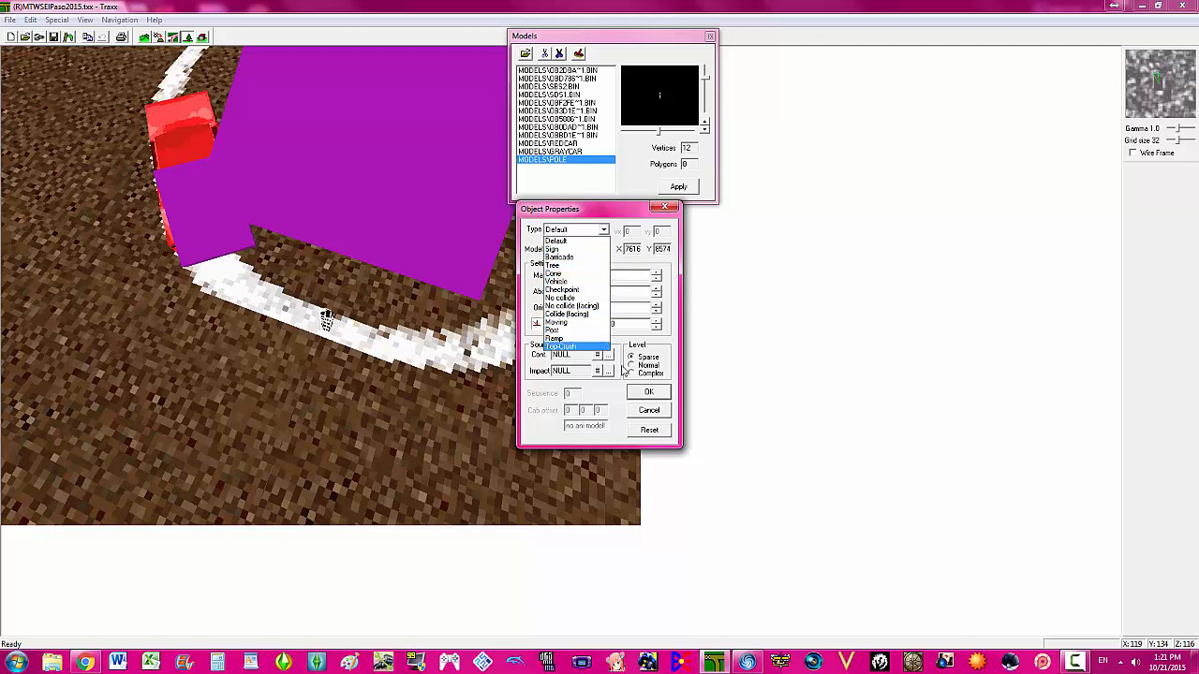
{"action": "left_click", "coordinate": [533, 268]}
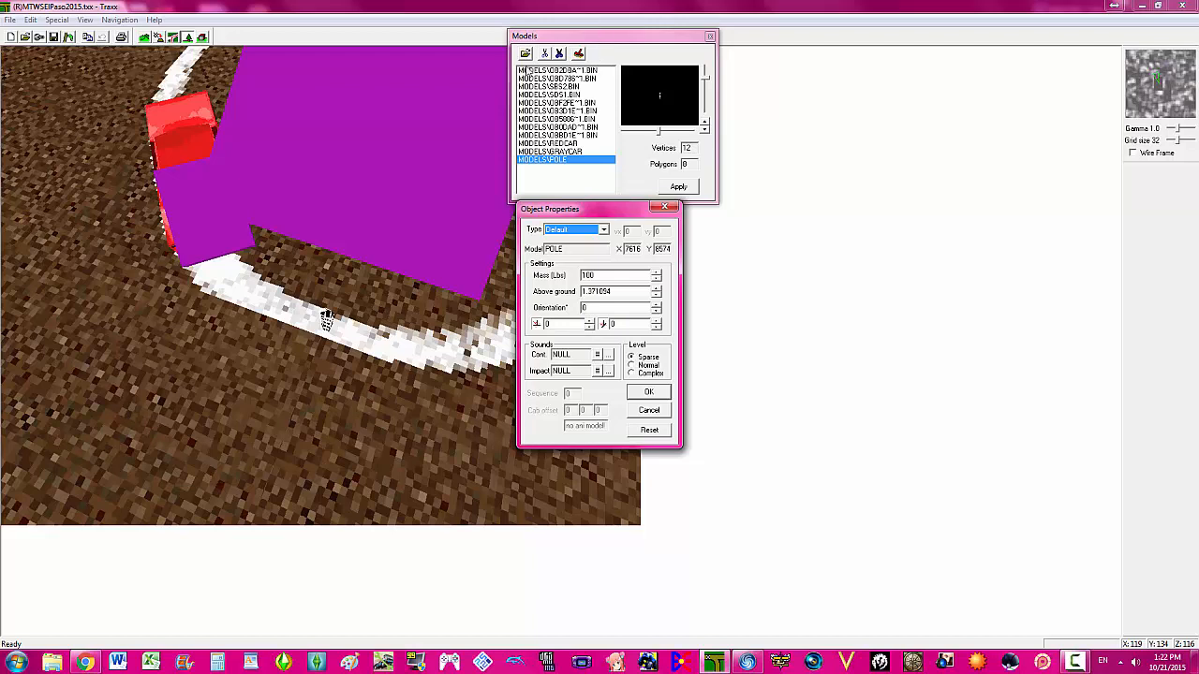
{"action": "left_click", "coordinate": [644, 412]}
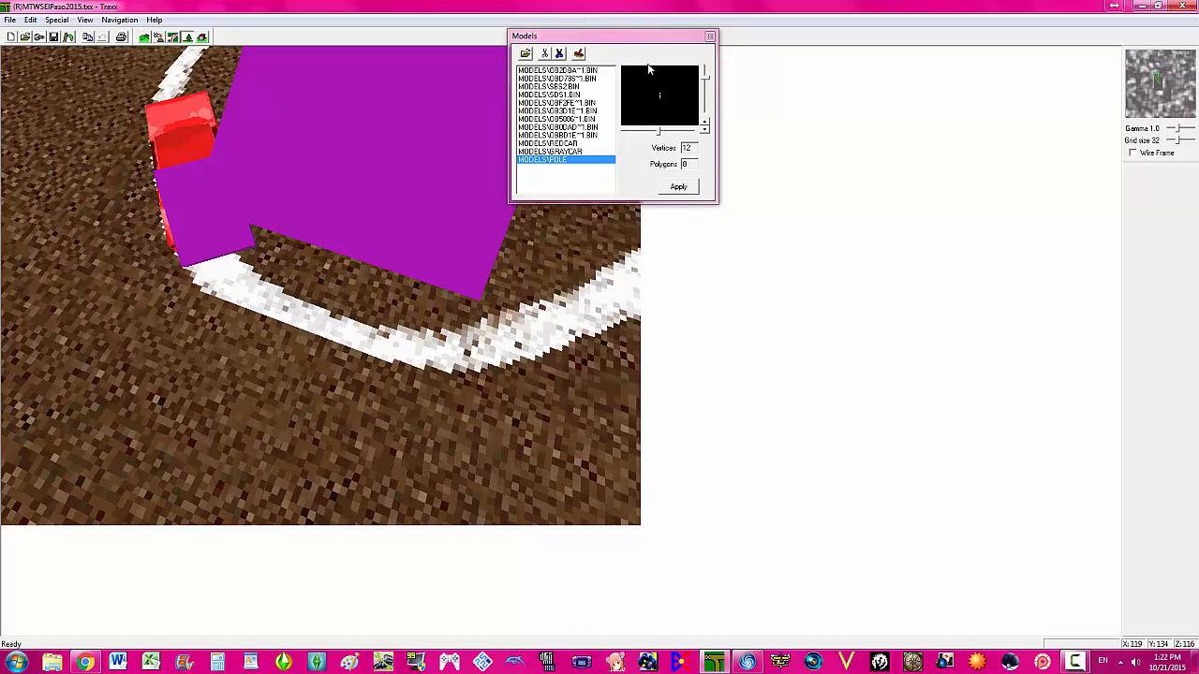
{"action": "left_click", "coordinate": [1077, 661]}
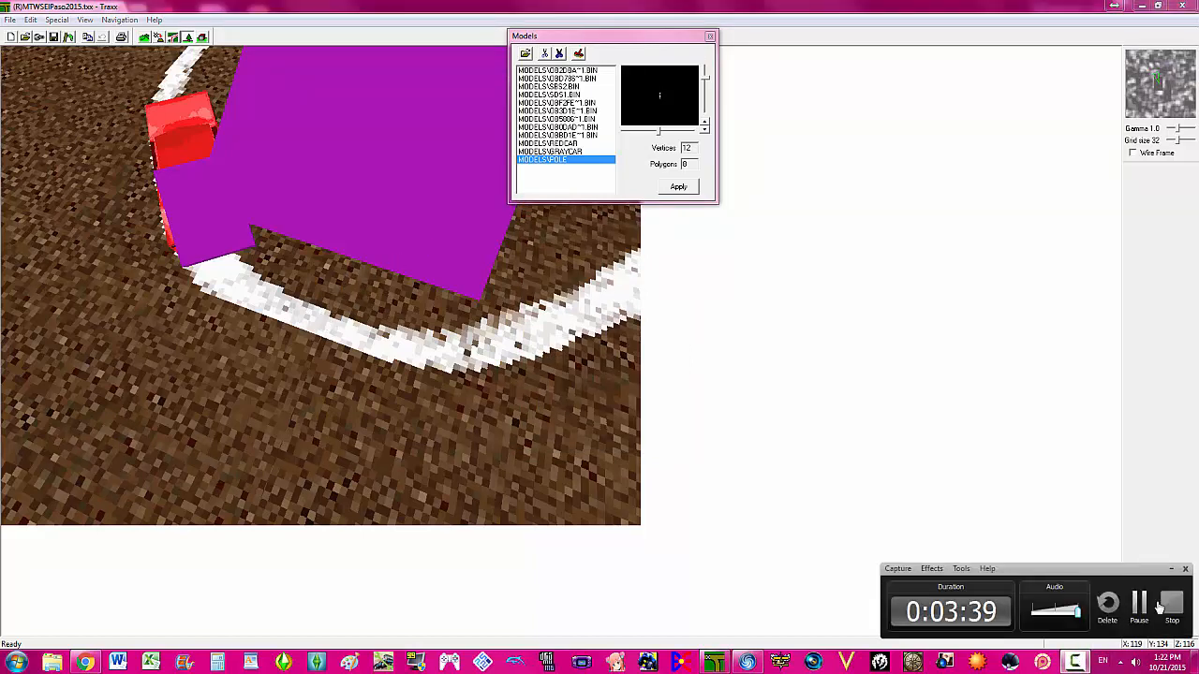
{"action": "left_click", "coordinate": [1148, 611]}
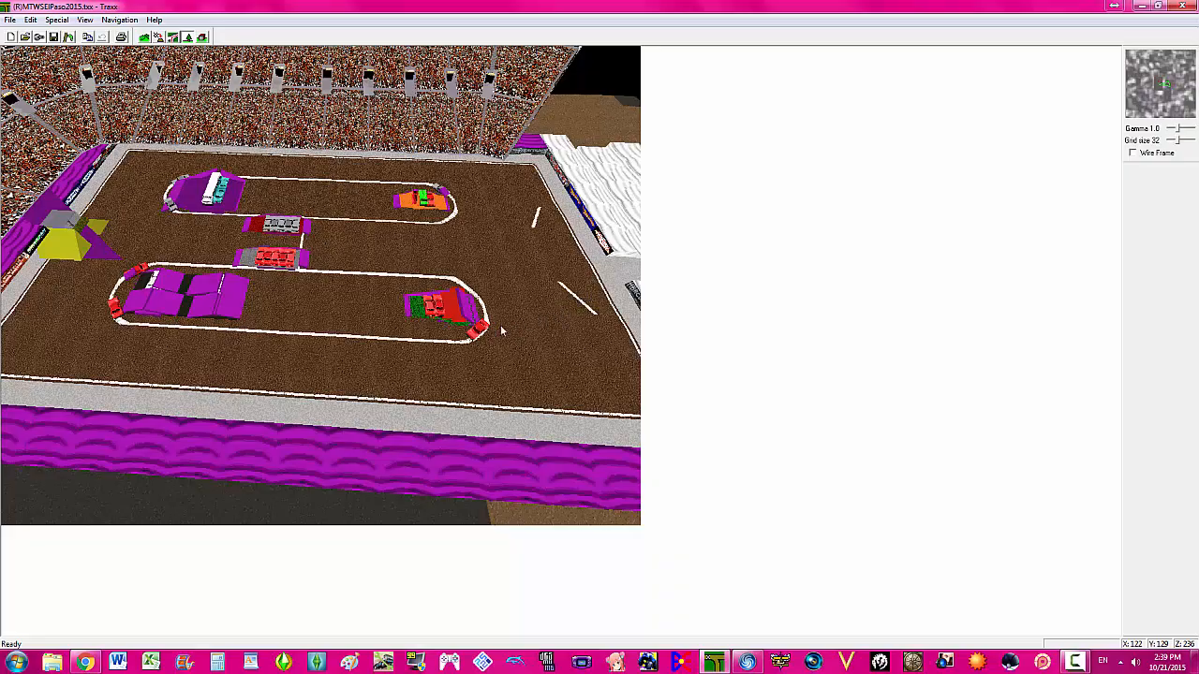
- Move start truck 1 of the main course towards the short white line near the arena corner and set its angle to 200
{"action": "key", "text": "Right"}
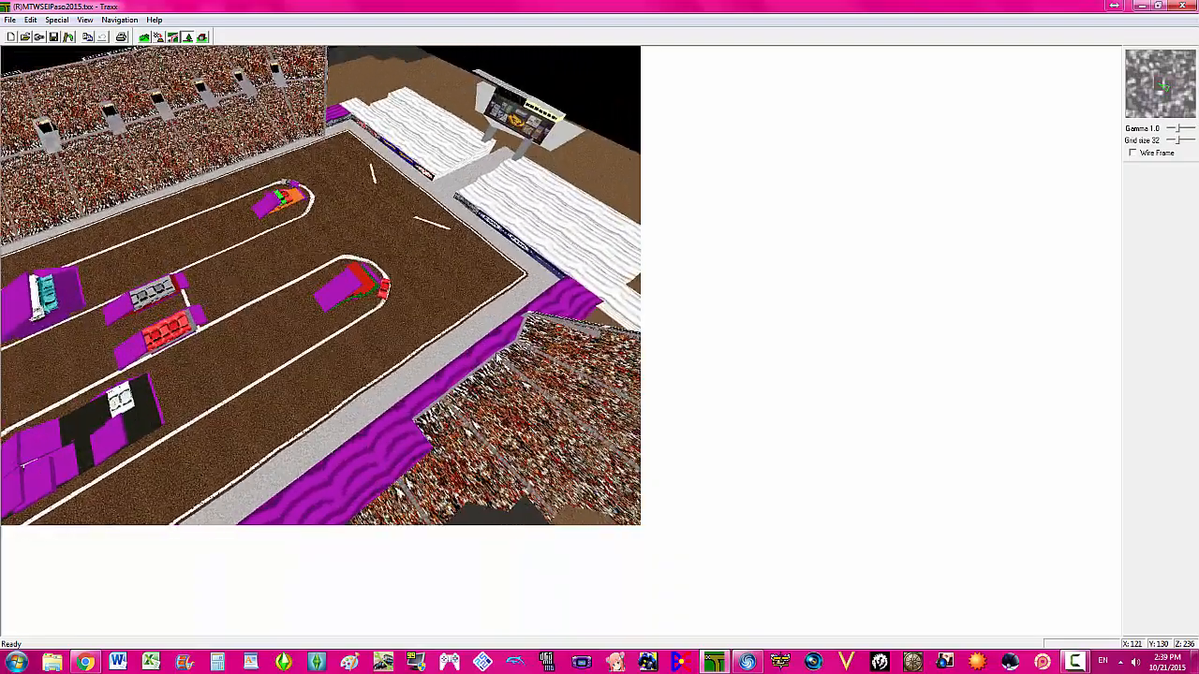
{"action": "key", "text": "Right"}
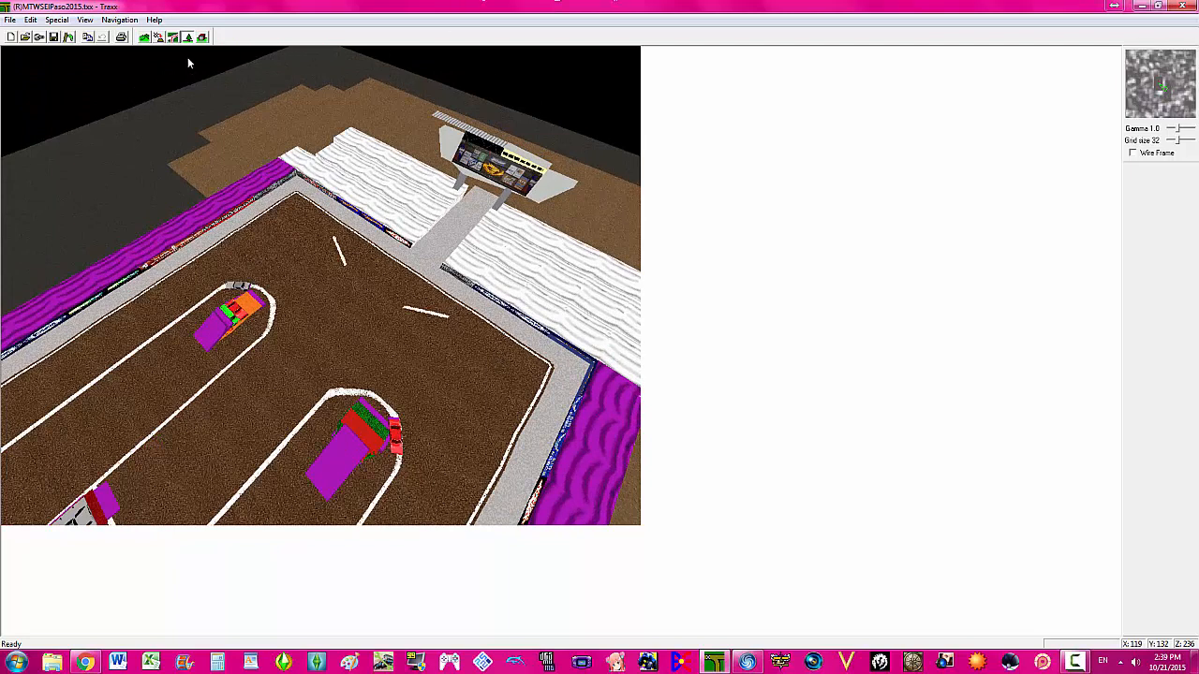
{"action": "left_click", "coordinate": [173, 38]}
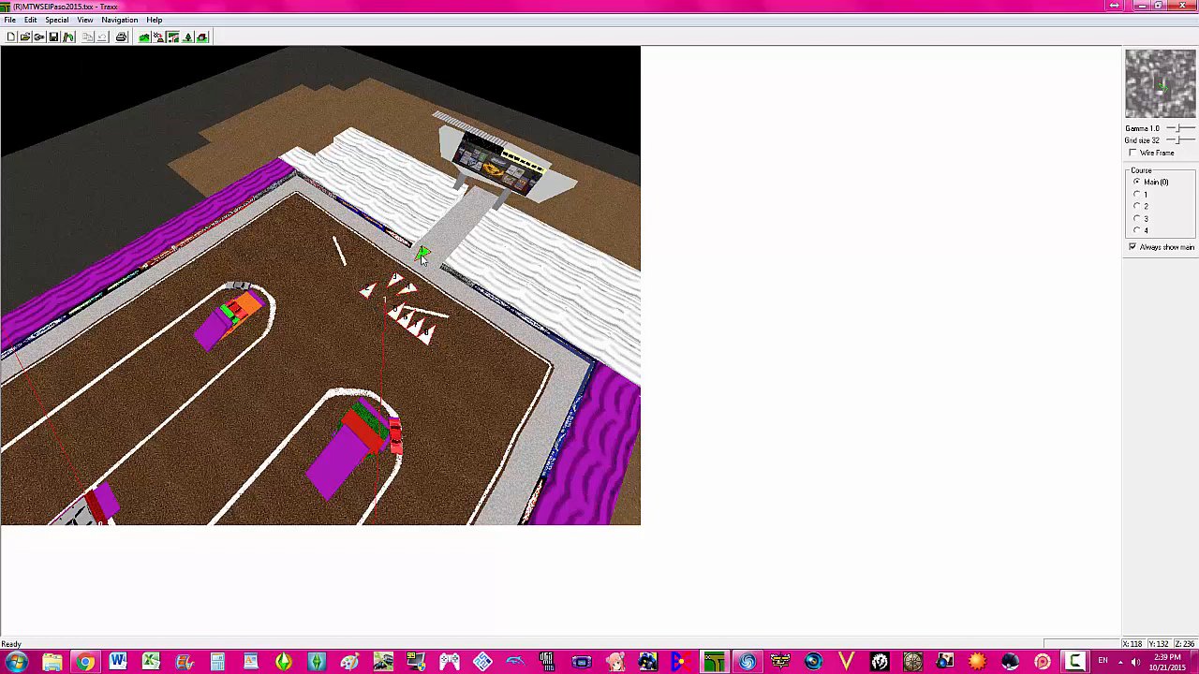
{"action": "right_click", "coordinate": [364, 257]}
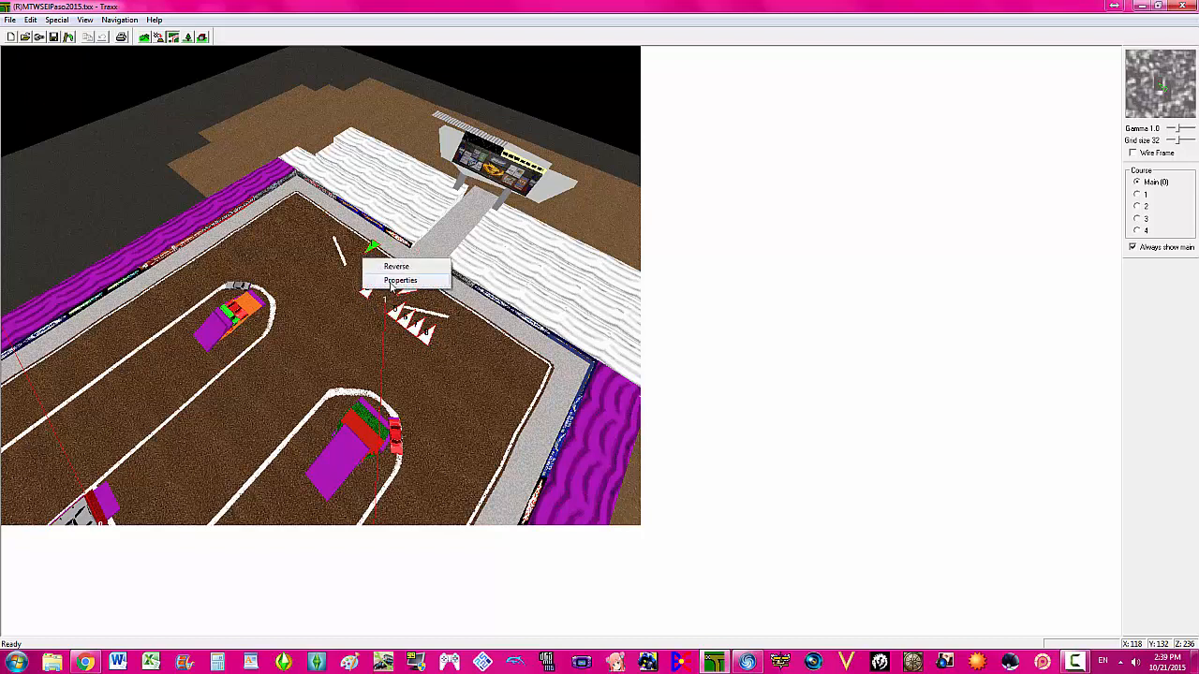
{"action": "left_click", "coordinate": [392, 281]}
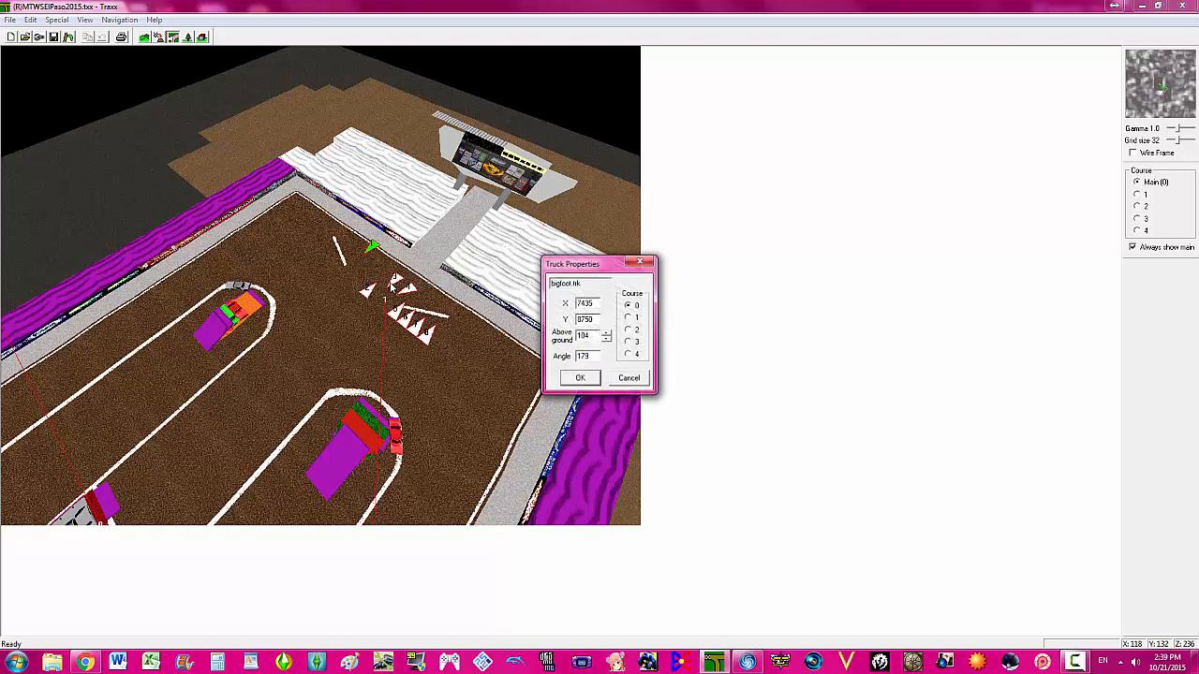
{"action": "double_click", "coordinate": [583, 357]}
{"action": "key", "text": "Return"}
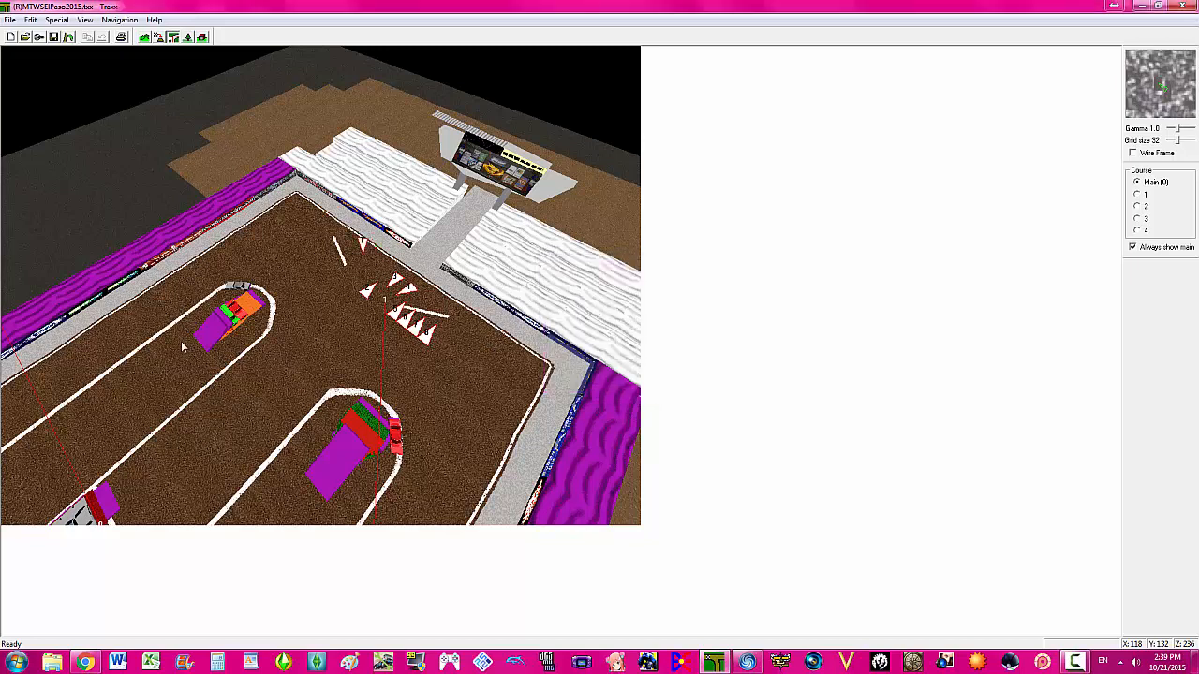
{"action": "right_click", "coordinate": [362, 247]}
{"action": "left_click", "coordinate": [379, 271]}
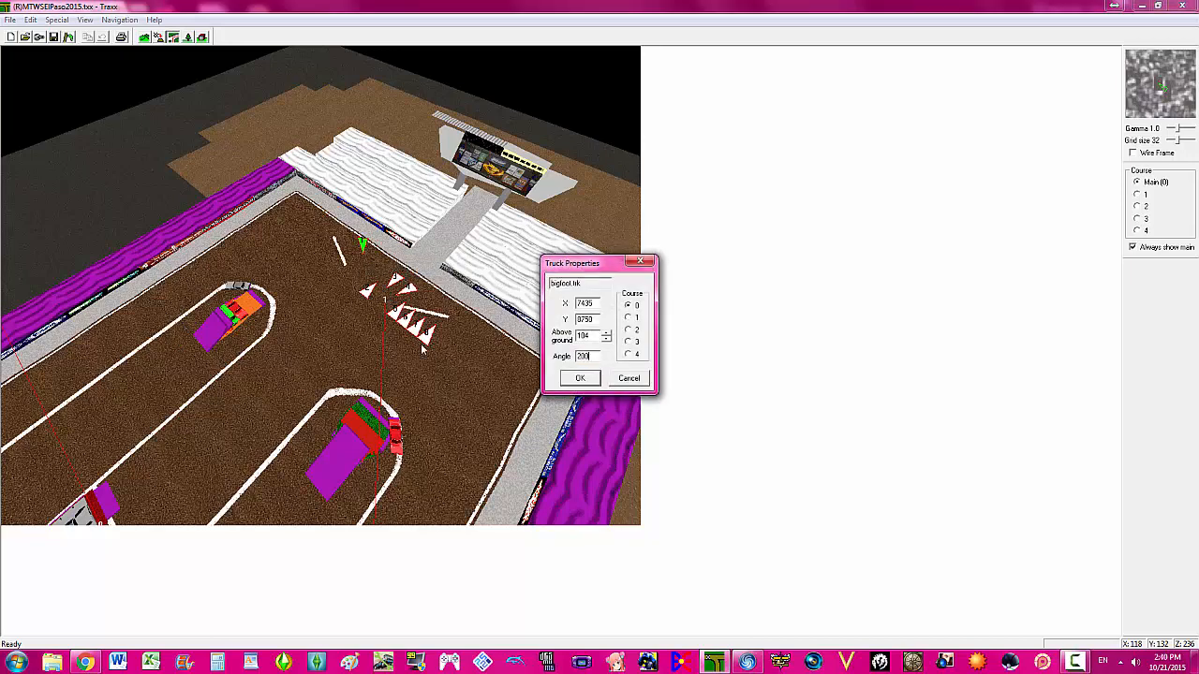
{"action": "left_click", "coordinate": [579, 379]}
- Shift truck 1 sideways behind the short white line and turn it to an angle of about 209
{"action": "key", "text": "Up"}
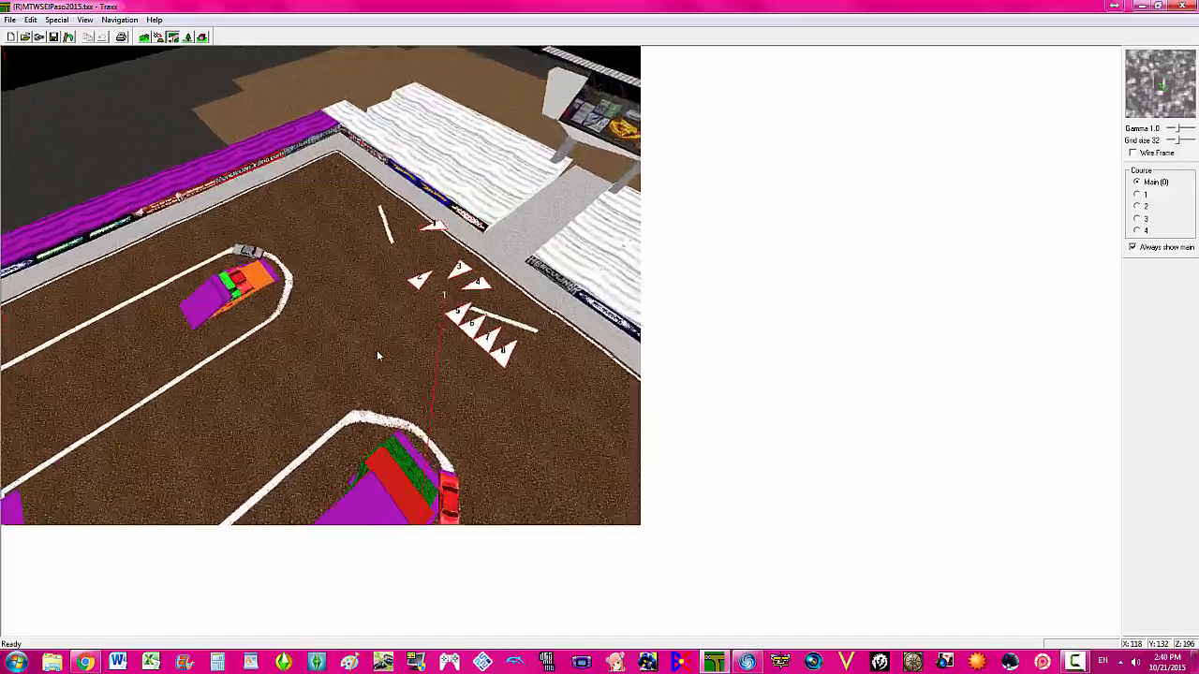
{"action": "key", "text": "Right"}
{"action": "key", "text": "Right"}
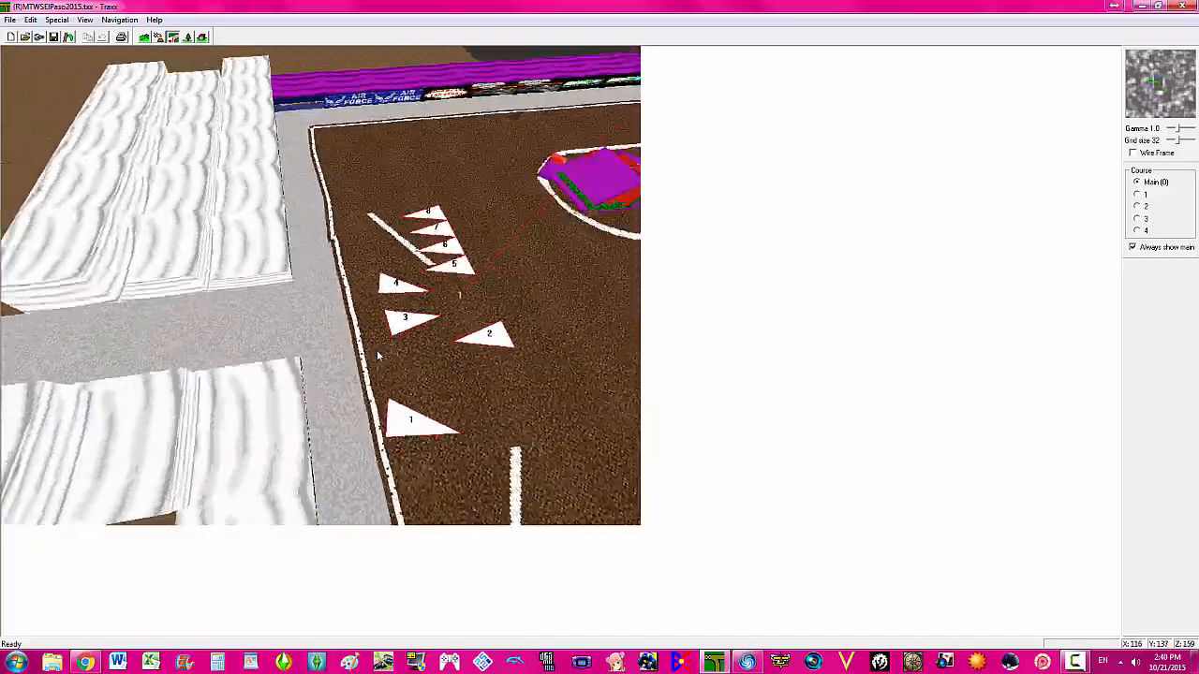
{"action": "key", "text": "Right"}
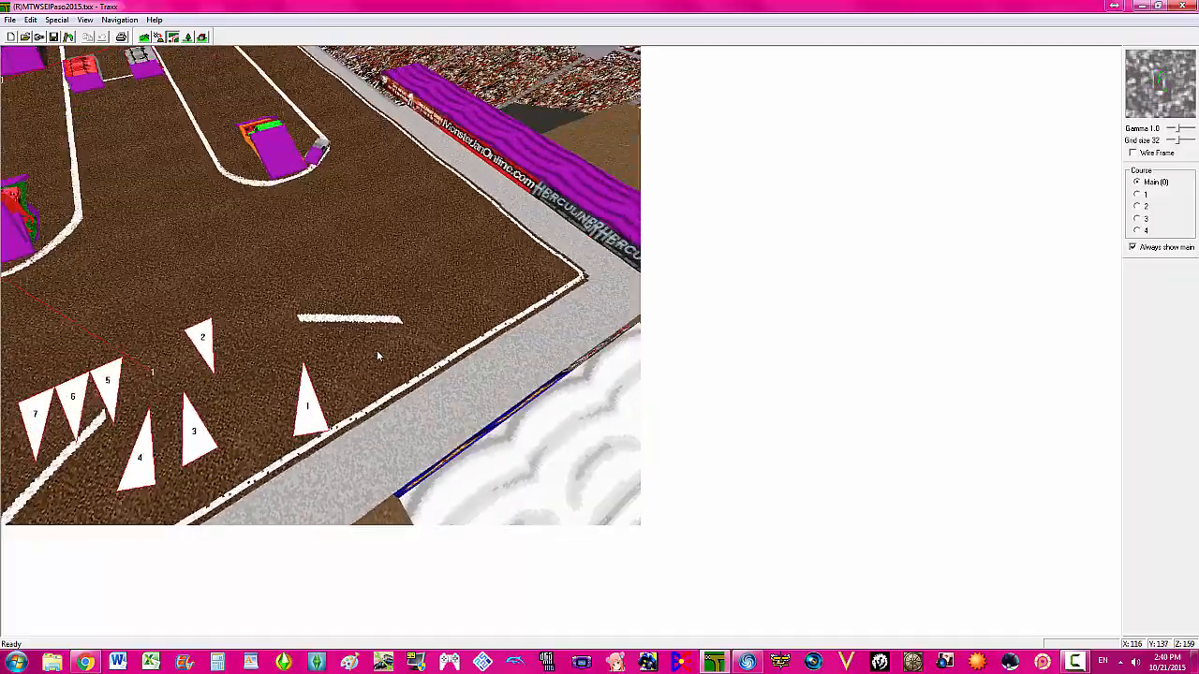
{"action": "left_click_drag", "start_coordinate": [293, 345], "coordinate": [344, 350]}
{"action": "right_click", "coordinate": [344, 349]}
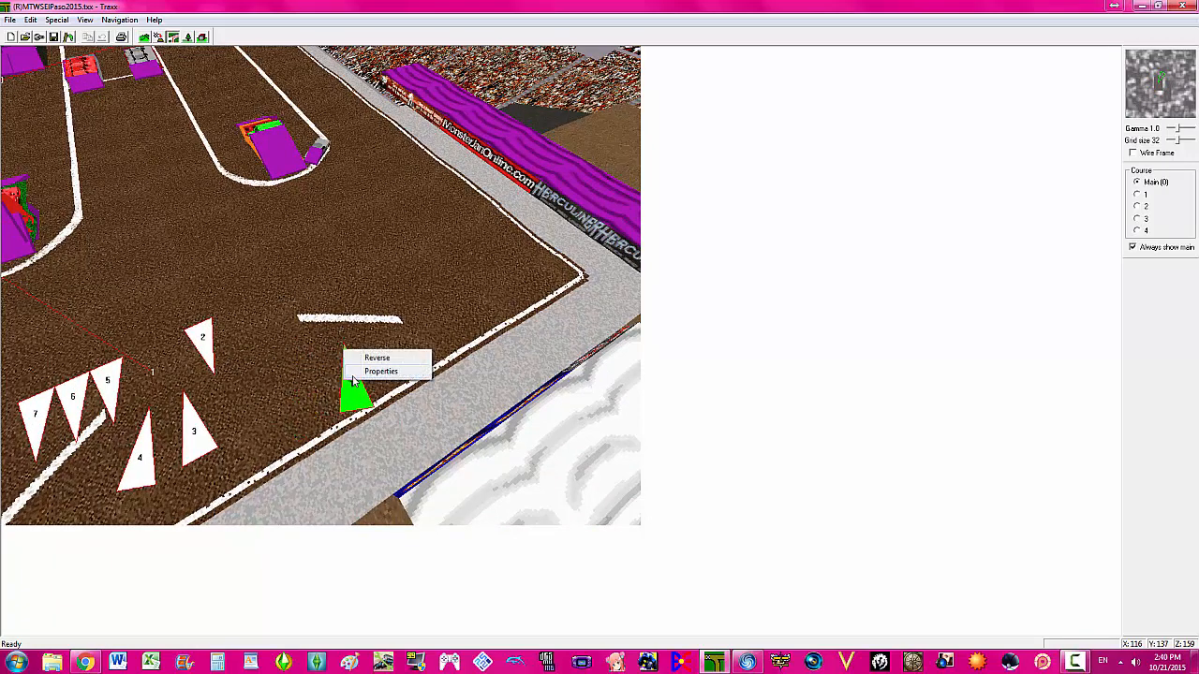
{"action": "left_click", "coordinate": [370, 371]}
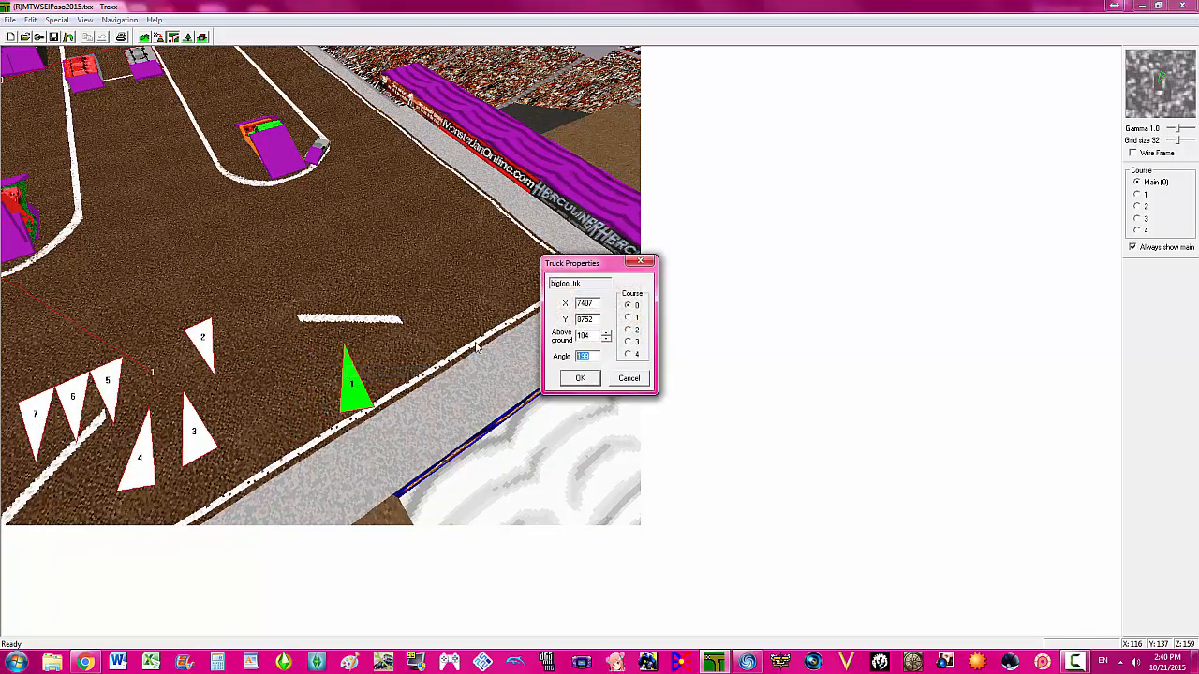
{"action": "key", "text": "Return"}
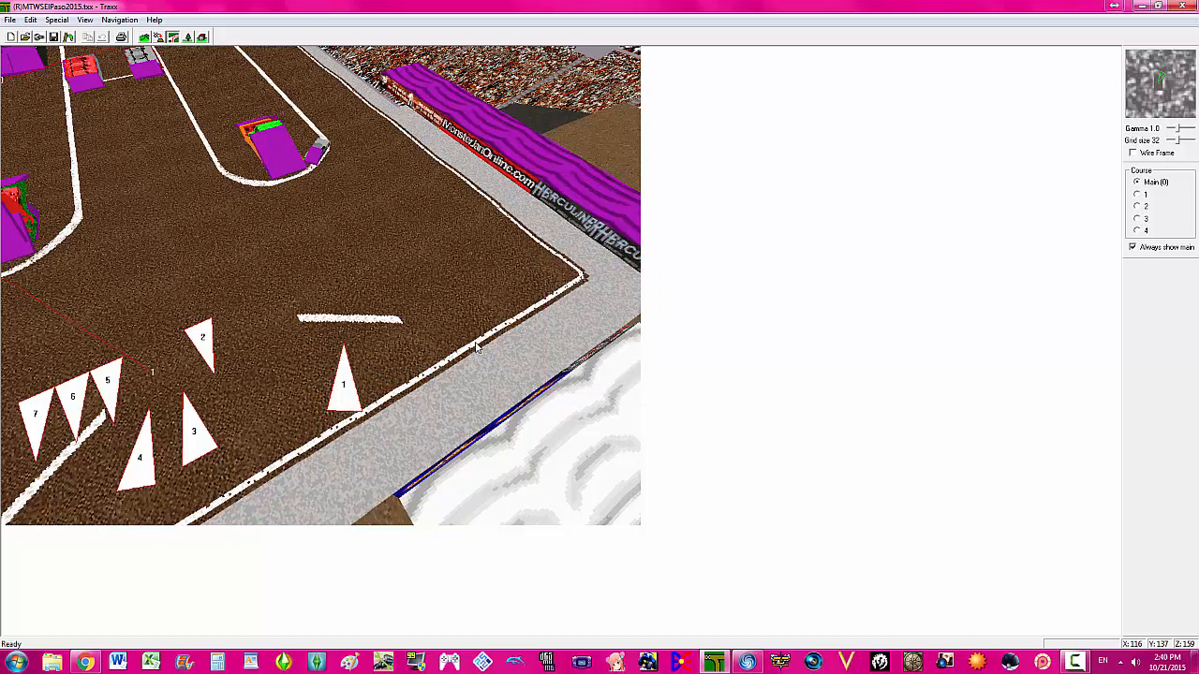
- Try an angle of 220 for truck 1
{"action": "right_click", "coordinate": [344, 349]}
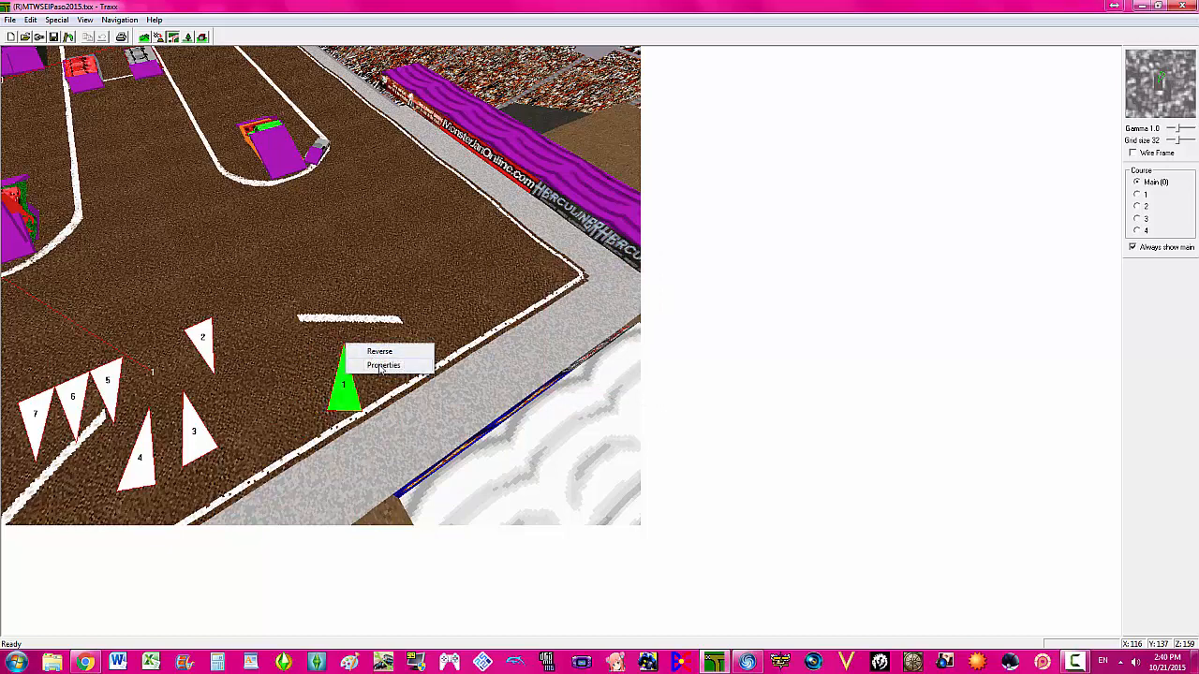
{"action": "left_click", "coordinate": [380, 368]}
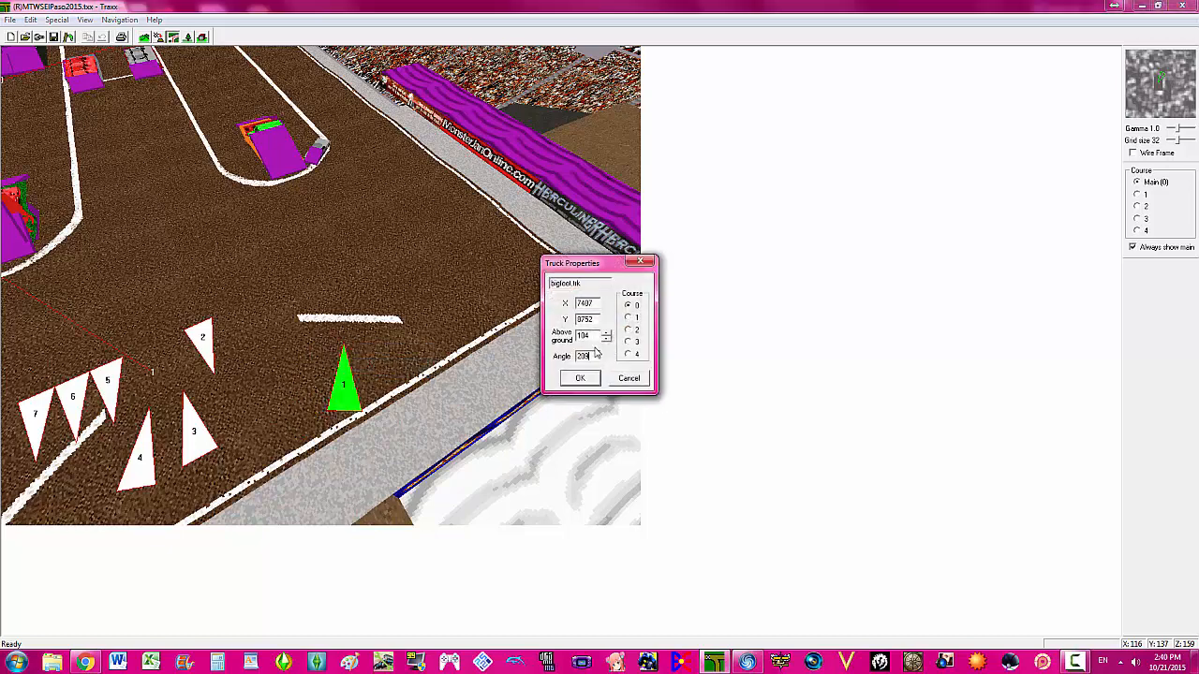
{"action": "key", "text": "BackSpace"}
{"action": "type", "text": "29"}
{"action": "key", "text": "Return"}
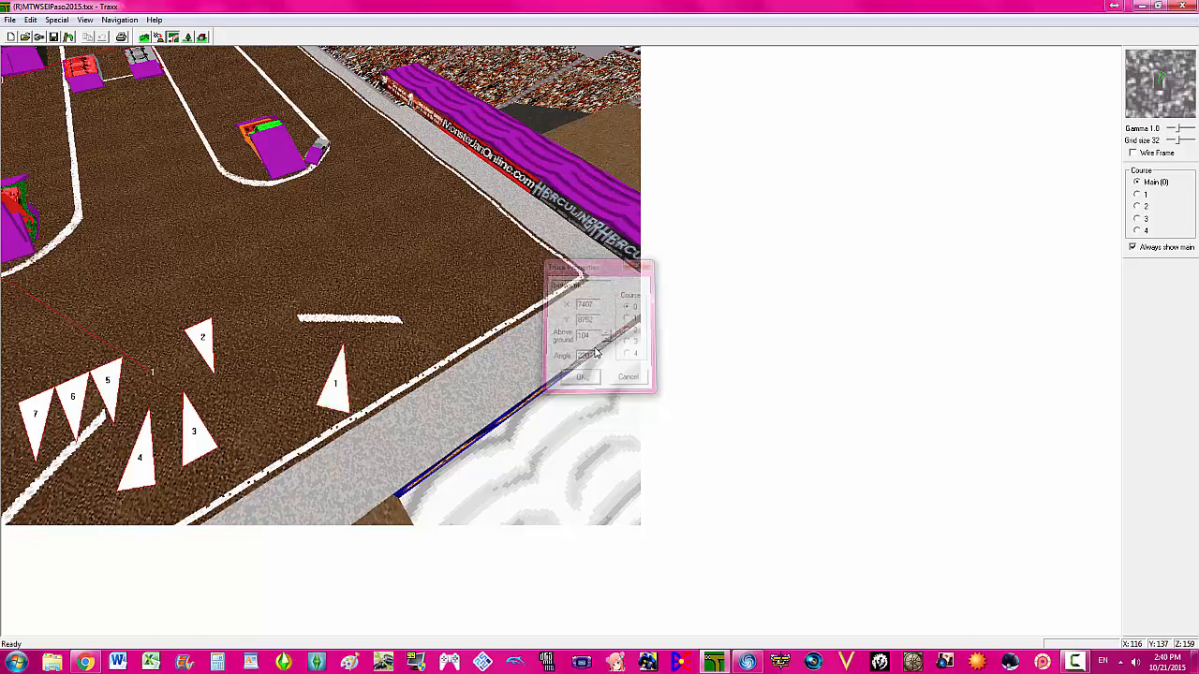
- Try an angle of 215 for truck 1
{"action": "right_click", "coordinate": [352, 361]}
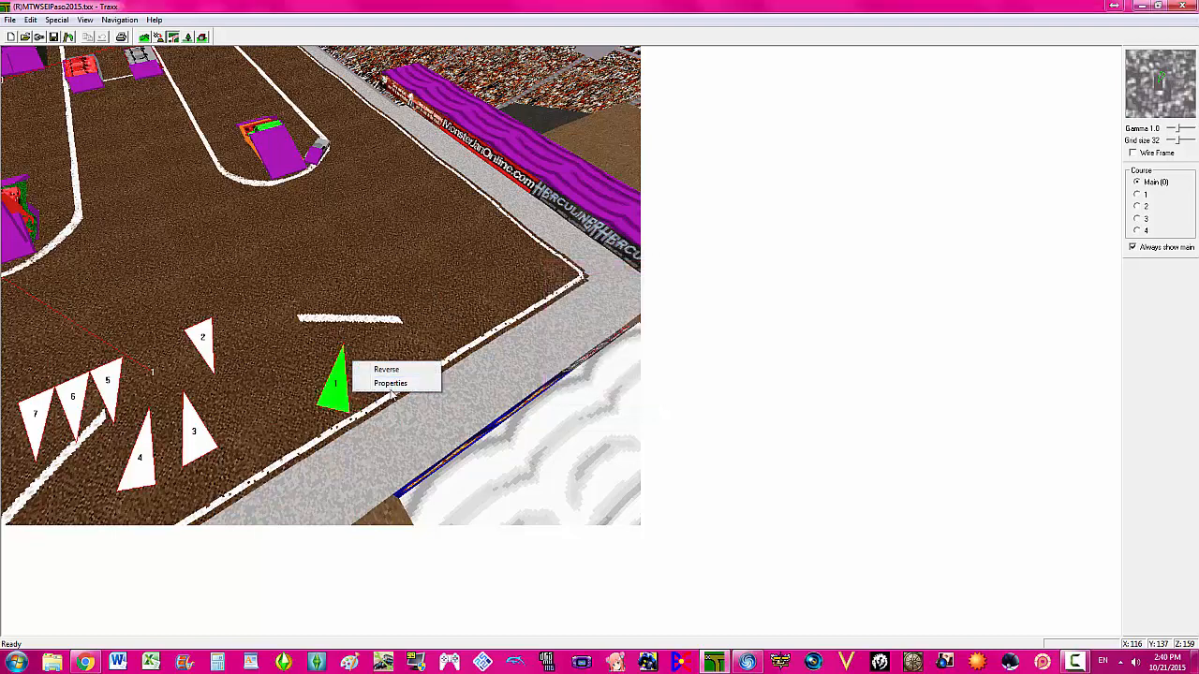
{"action": "left_click", "coordinate": [382, 383]}
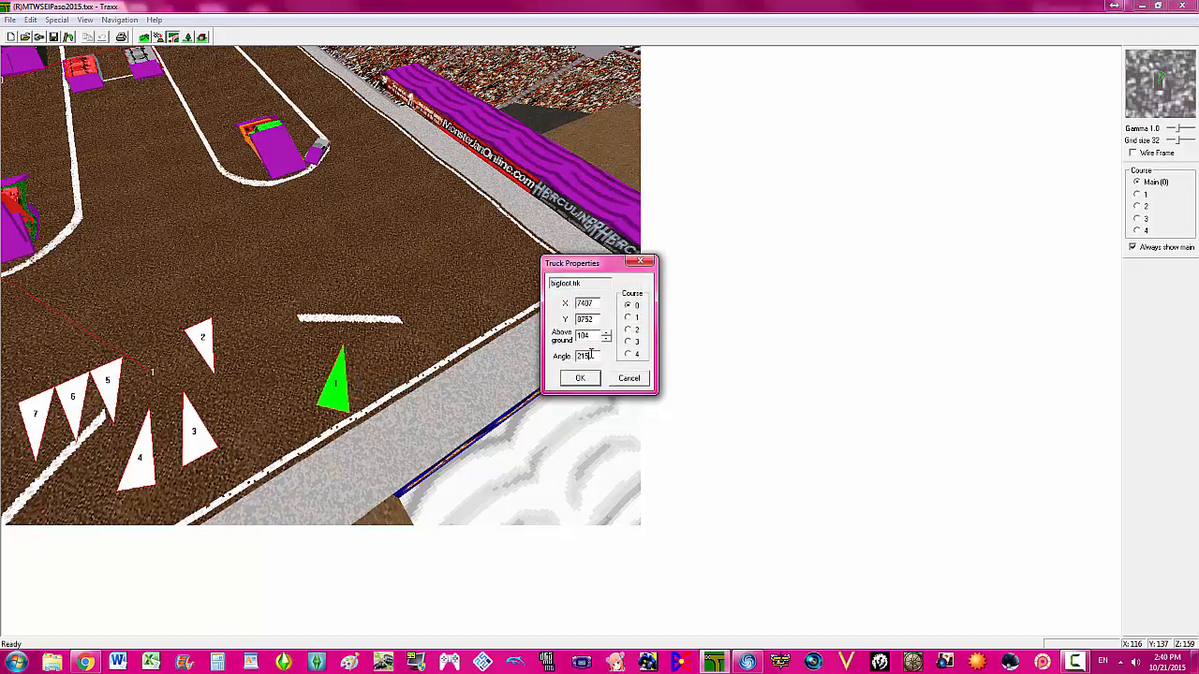
{"action": "key", "text": "Return"}
{"action": "left_click", "coordinate": [341, 375]}
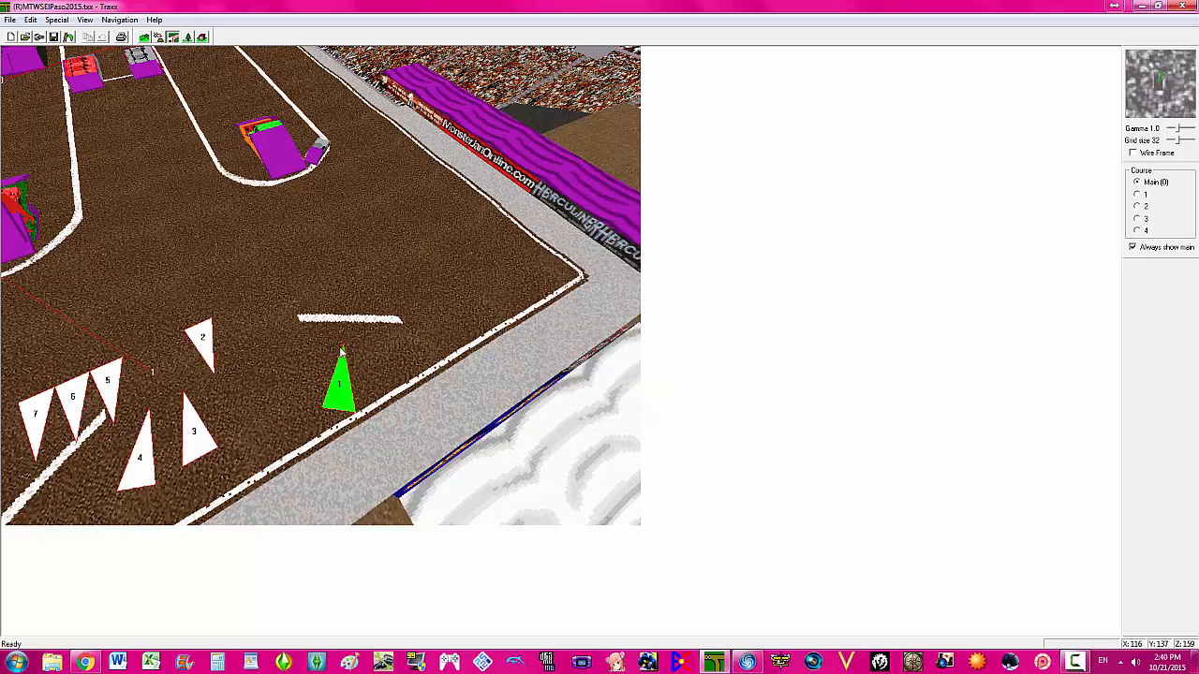
- Reduce truck 1's angle slightly so that it points straight at the short white line
{"action": "right_click", "coordinate": [339, 347]}
{"action": "left_click", "coordinate": [393, 375]}
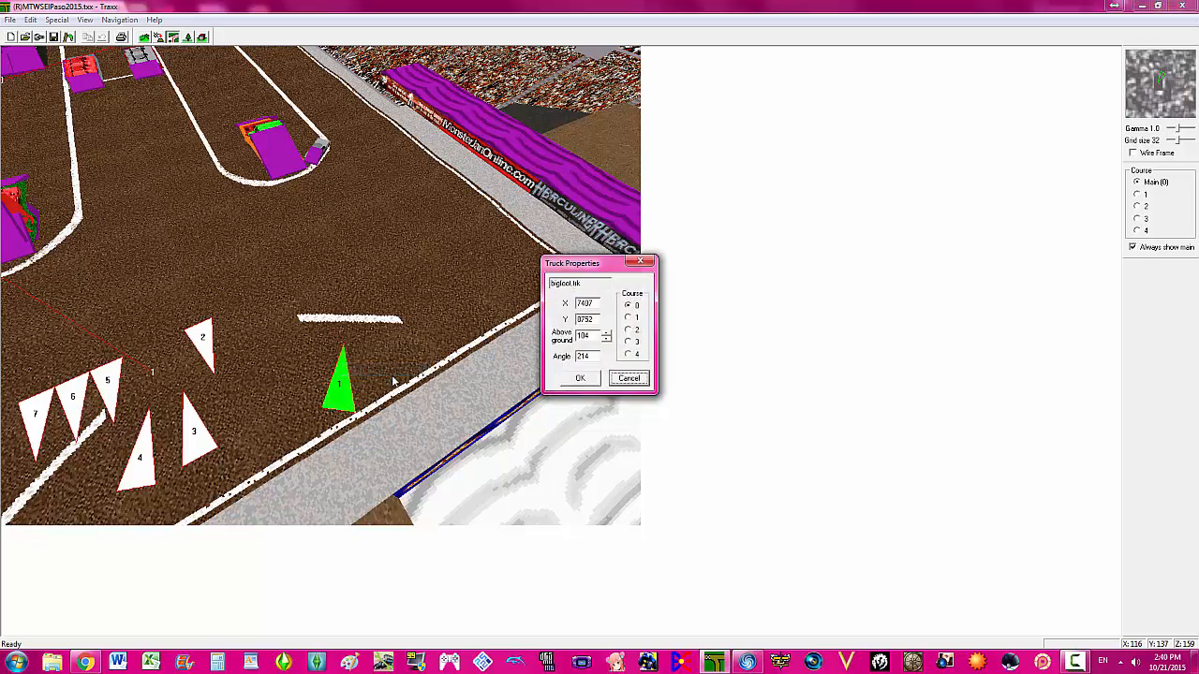
{"action": "left_click", "coordinate": [597, 360]}
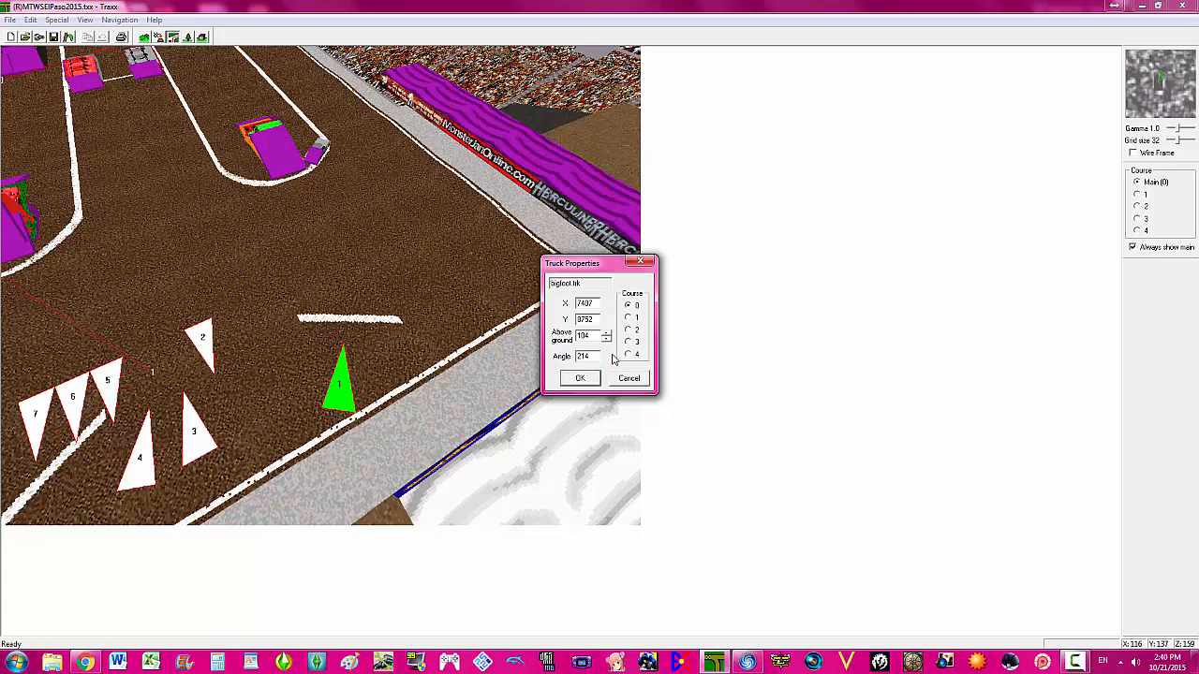
{"action": "key", "text": "Return"}
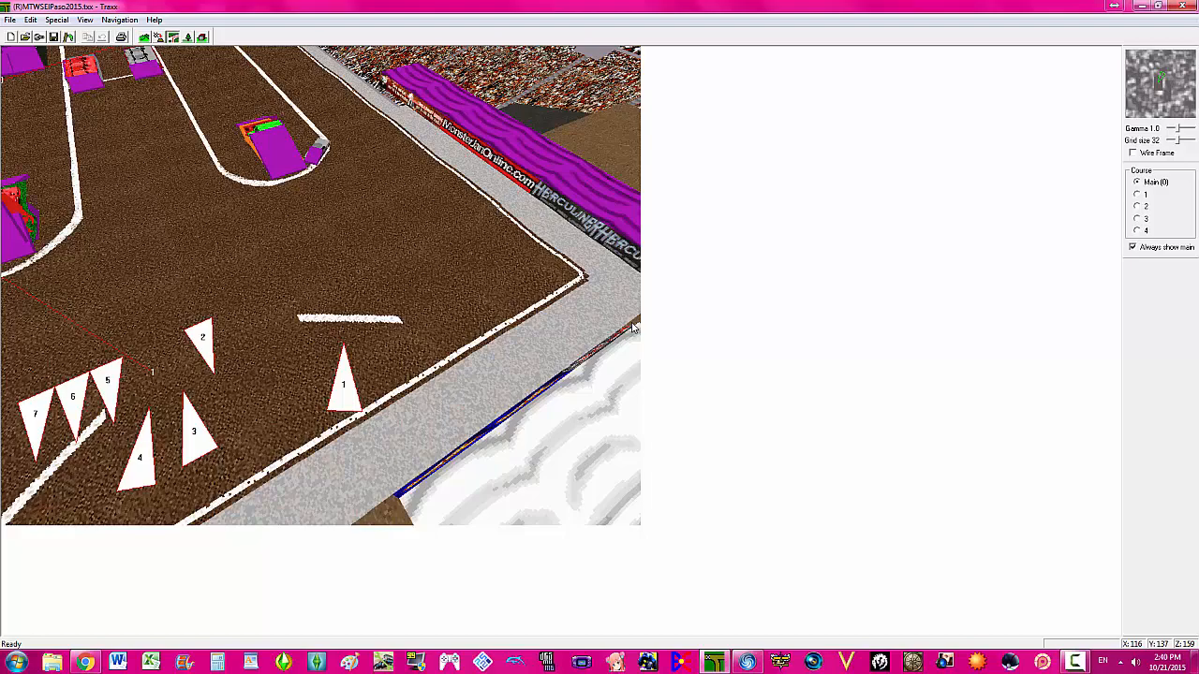
- Fine-tune truck 1's position so that it sits centred behind the short white line with a gap in front of its nose
{"action": "key", "text": "Page_Down"}
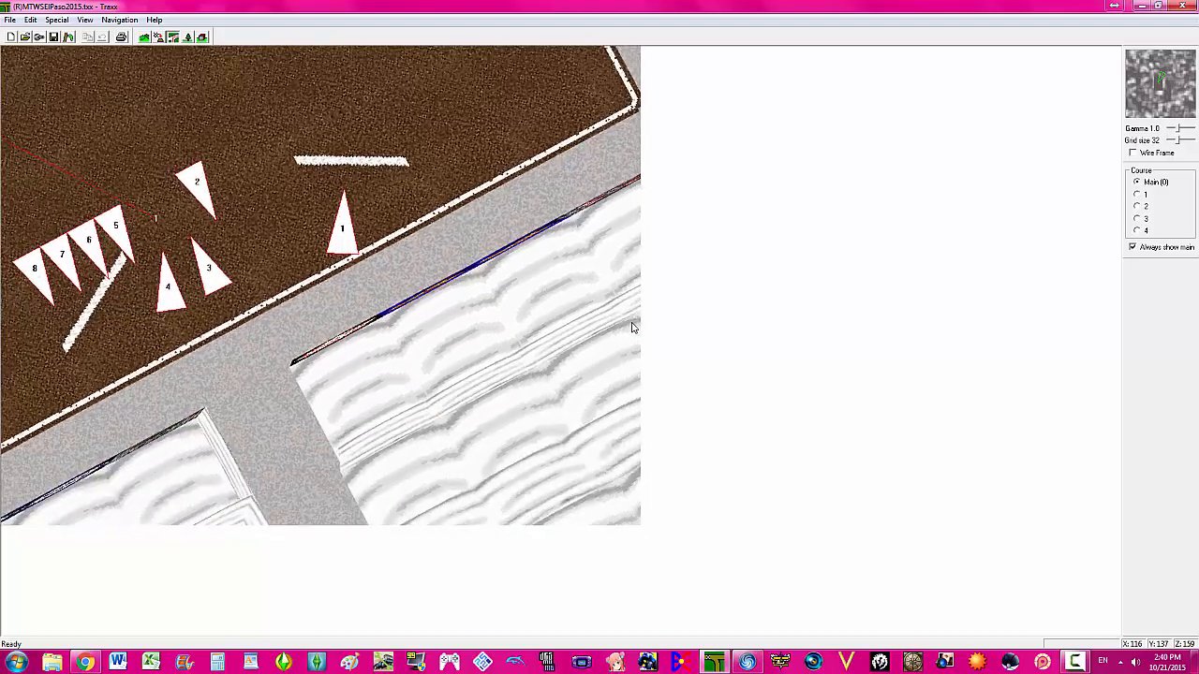
{"action": "key", "text": "Page_Up"}
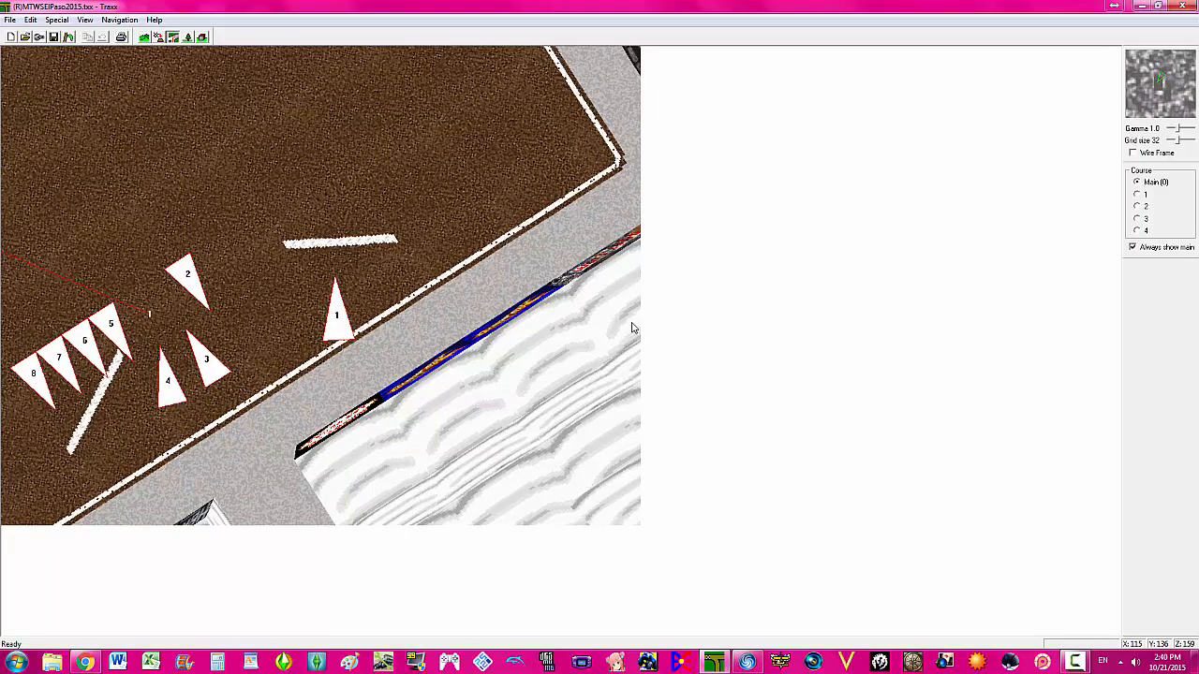
{"action": "key", "text": "z"}
{"action": "key", "text": "Up"}
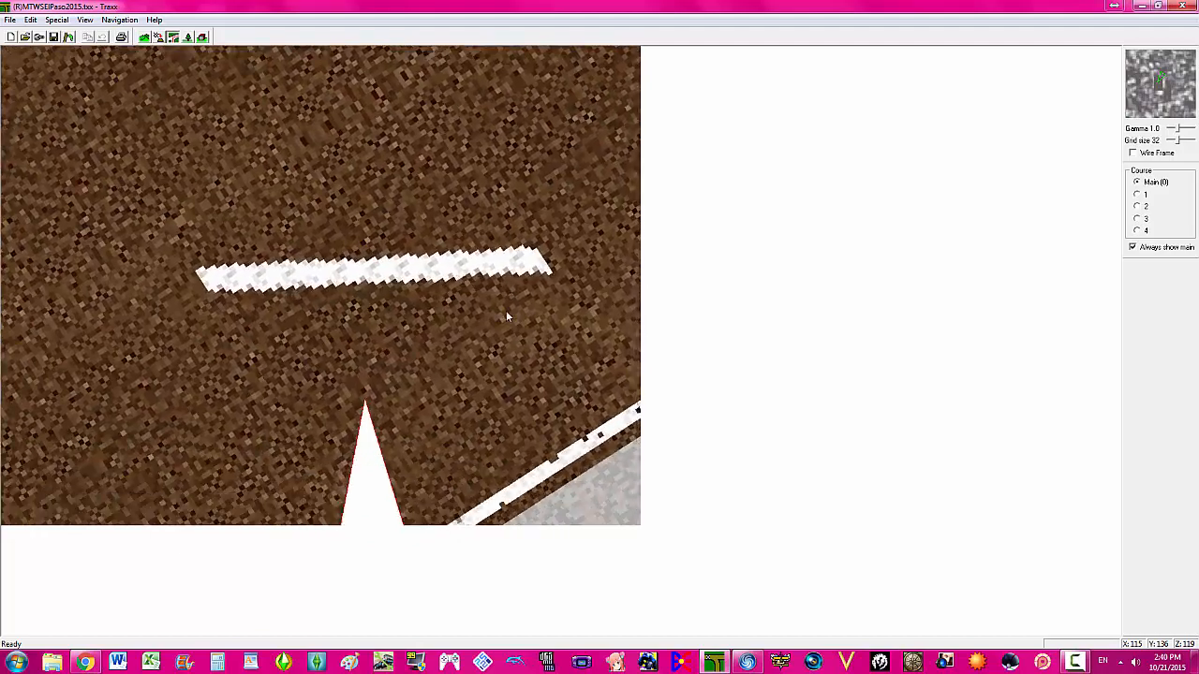
{"action": "key", "text": "Down"}
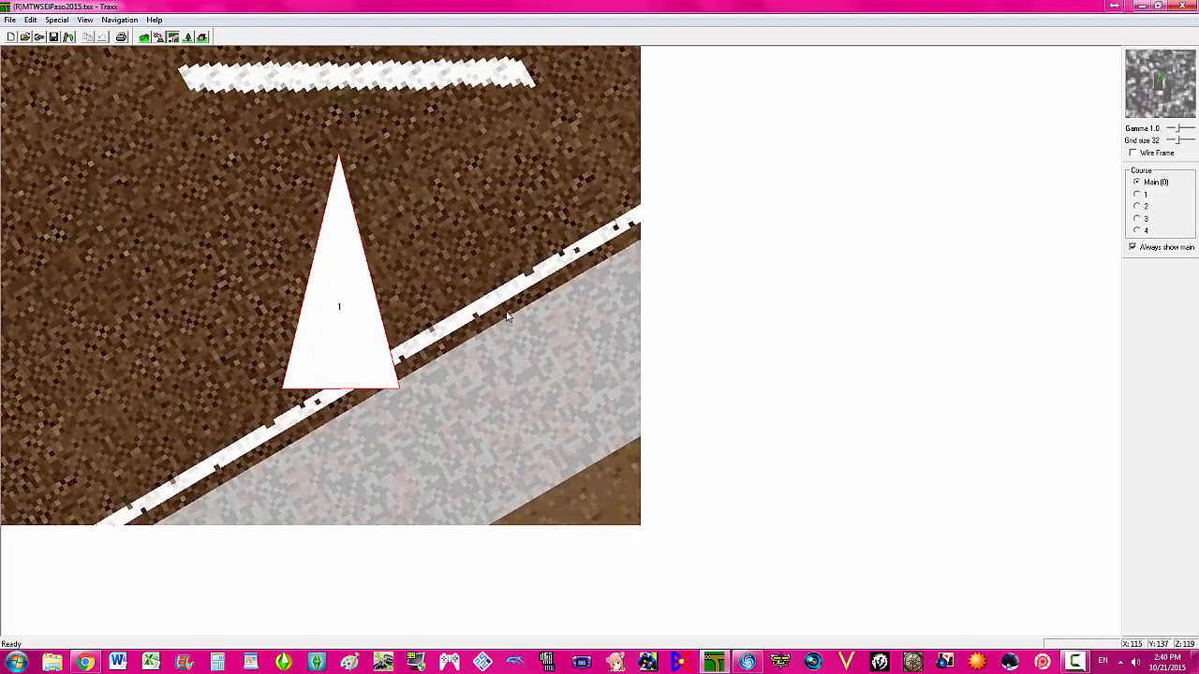
{"action": "key", "text": "Down"}
{"action": "left_click", "coordinate": [321, 128]}
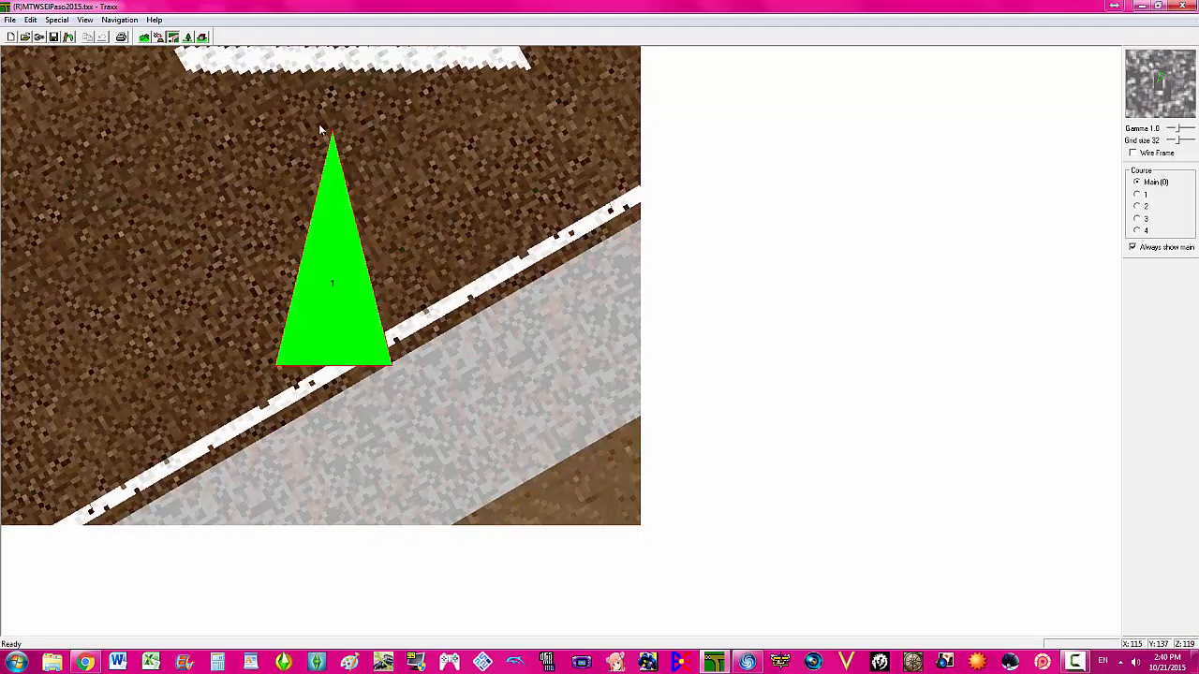
{"action": "mouse_move", "coordinate": [328, 171]}
{"action": "left_mouse_down"}
{"action": "mouse_move", "coordinate": [353, 112]}
{"action": "mouse_move", "coordinate": [343, 128]}
{"action": "left_mouse_up"}
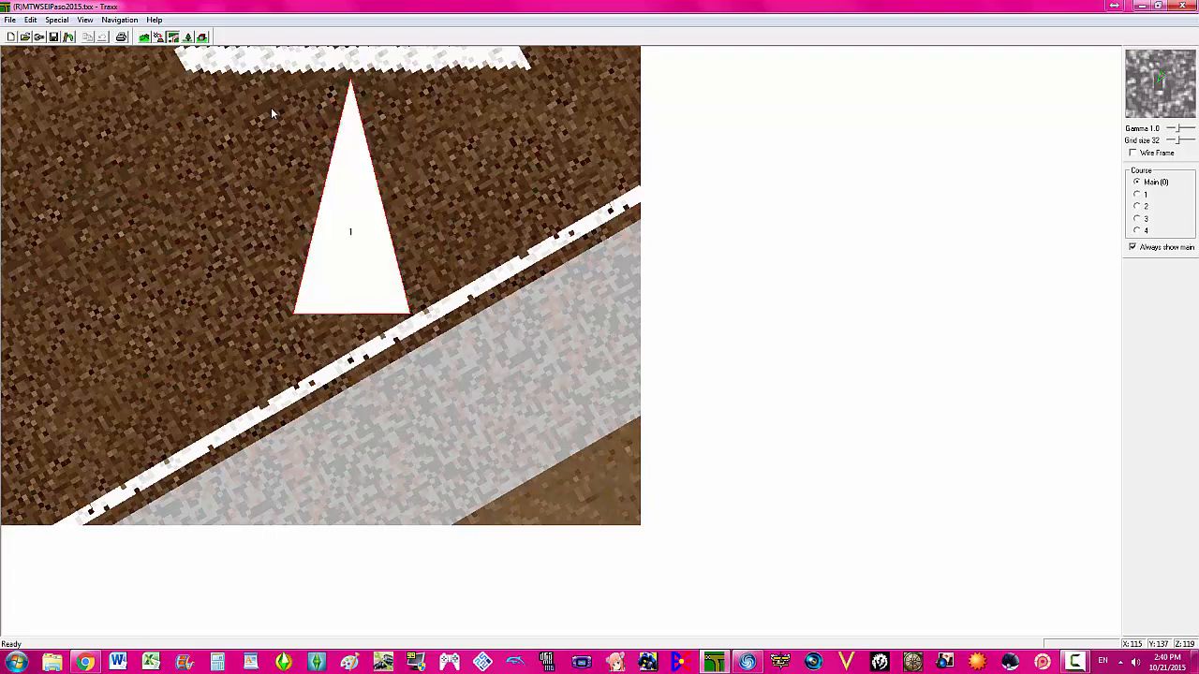
{"action": "key", "text": "Up"}
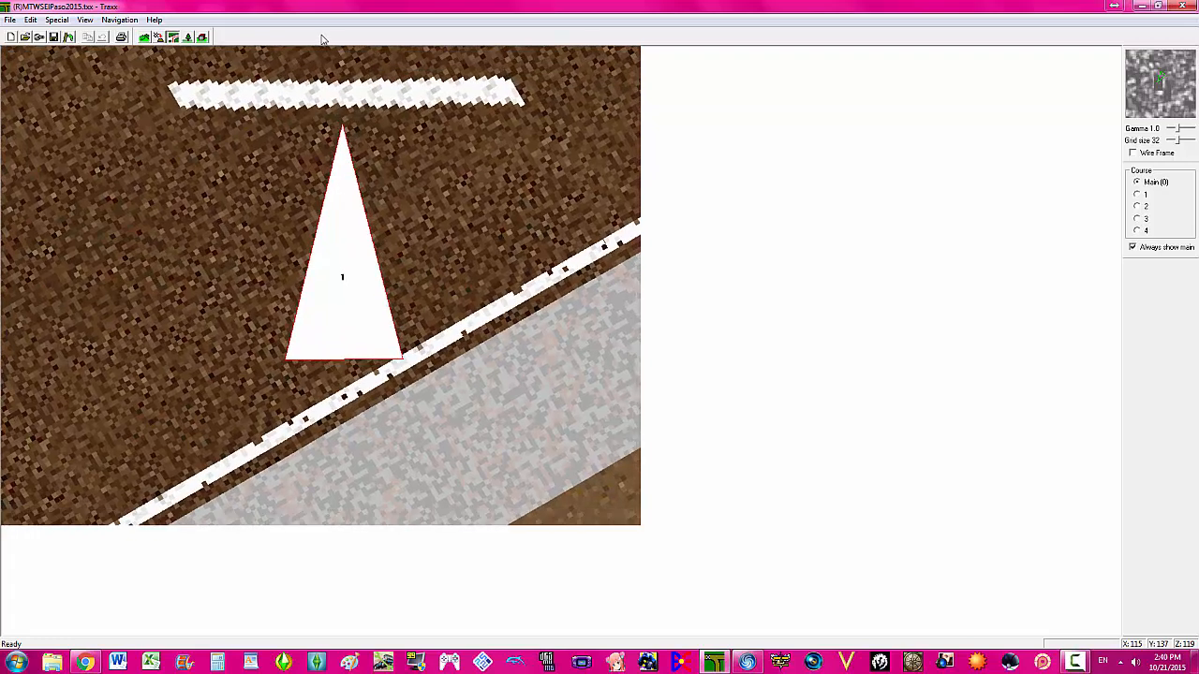
{"action": "left_click", "coordinate": [343, 136]}
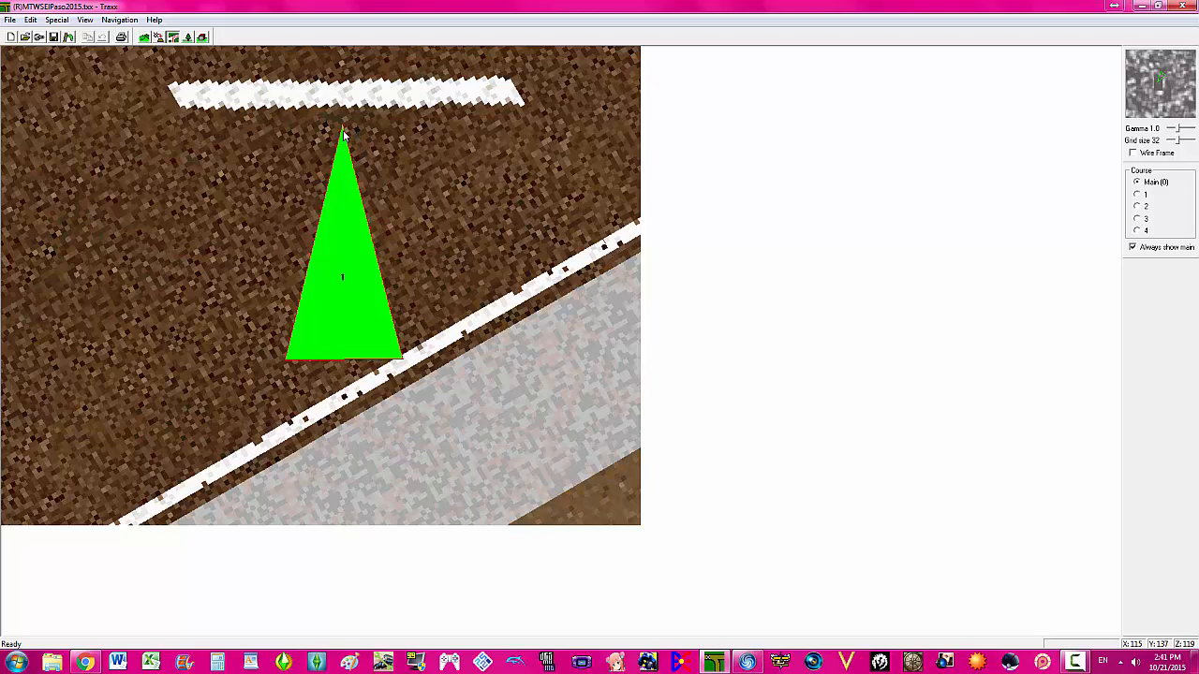
{"action": "left_click_drag", "start_coordinate": [343, 136], "coordinate": [335, 193]}
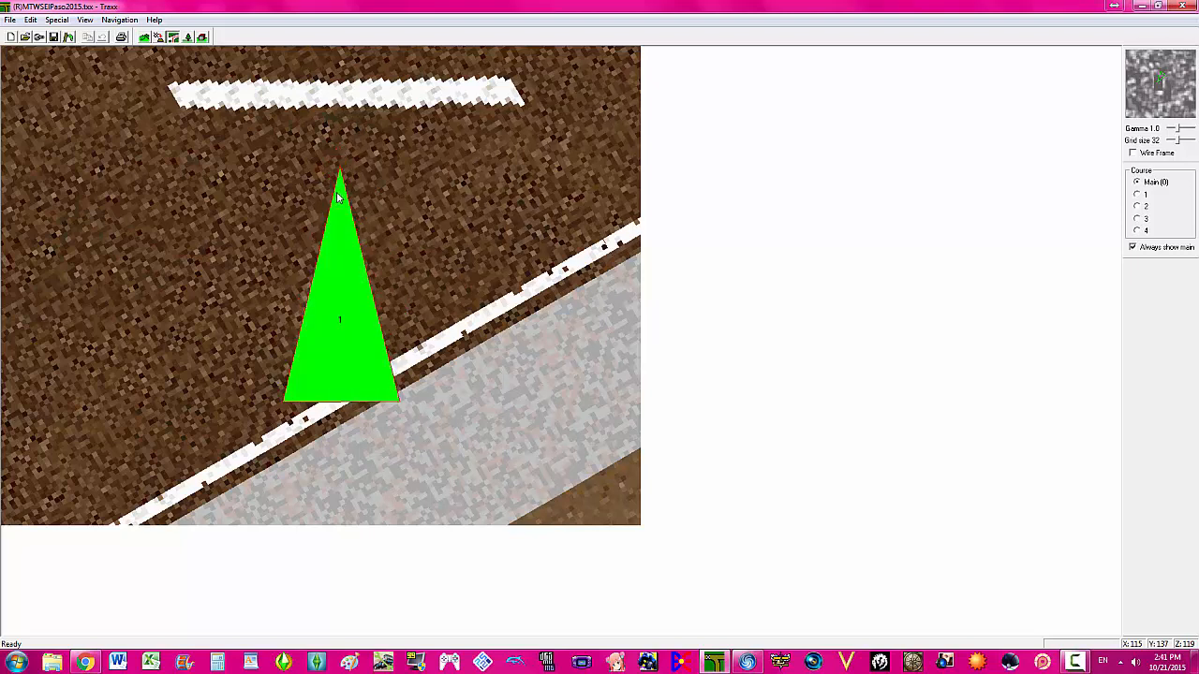
- Save the track and export it as (R)MTWS2015ElPaso.pod in the MTM2 folder, accepting the incomplete-track errors and overwriting the existing file
{"action": "left_click", "coordinate": [54, 39]}
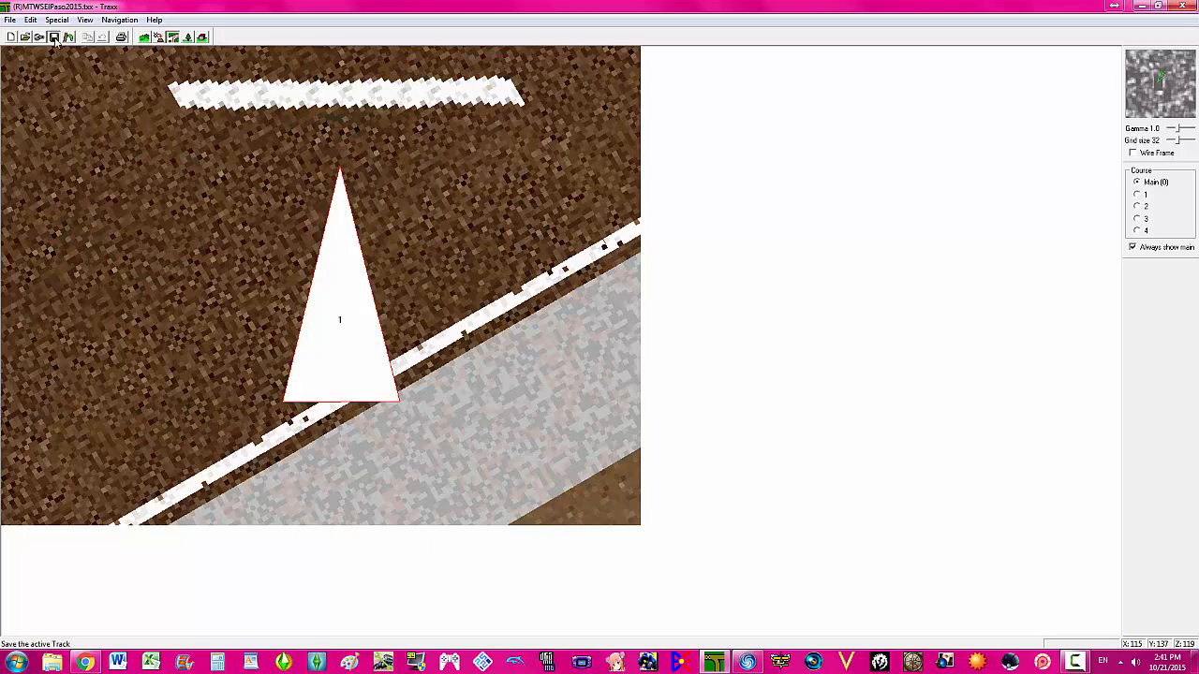
{"action": "left_click", "coordinate": [70, 37]}
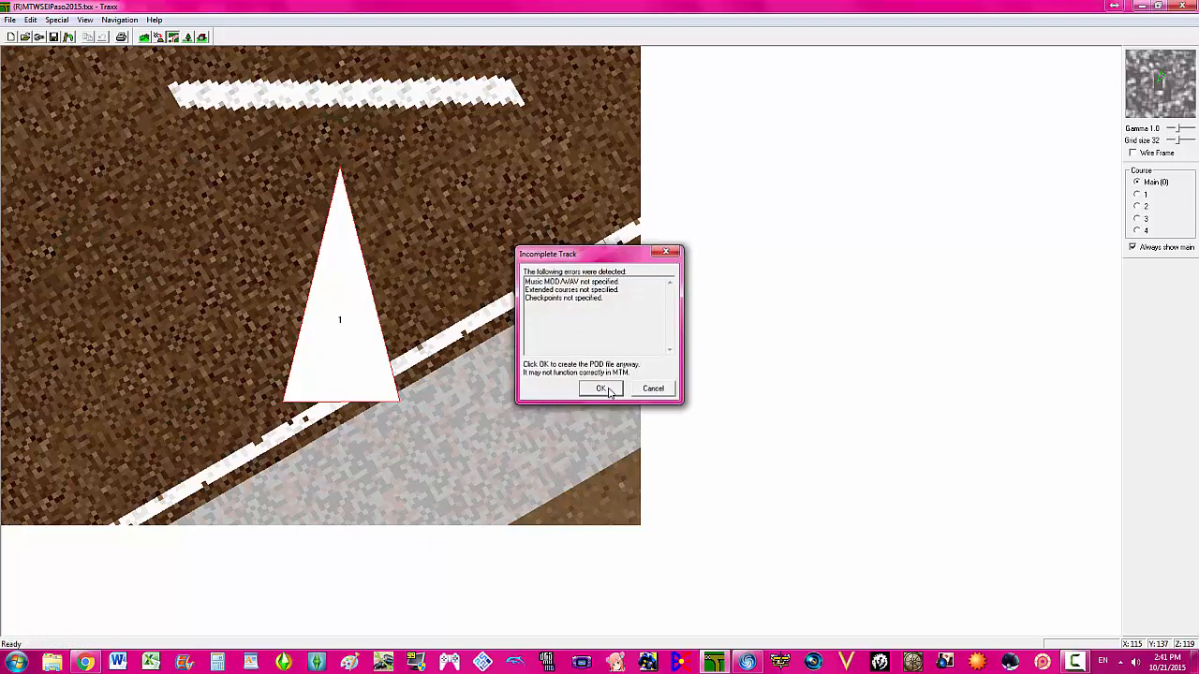
{"action": "left_click", "coordinate": [603, 388]}
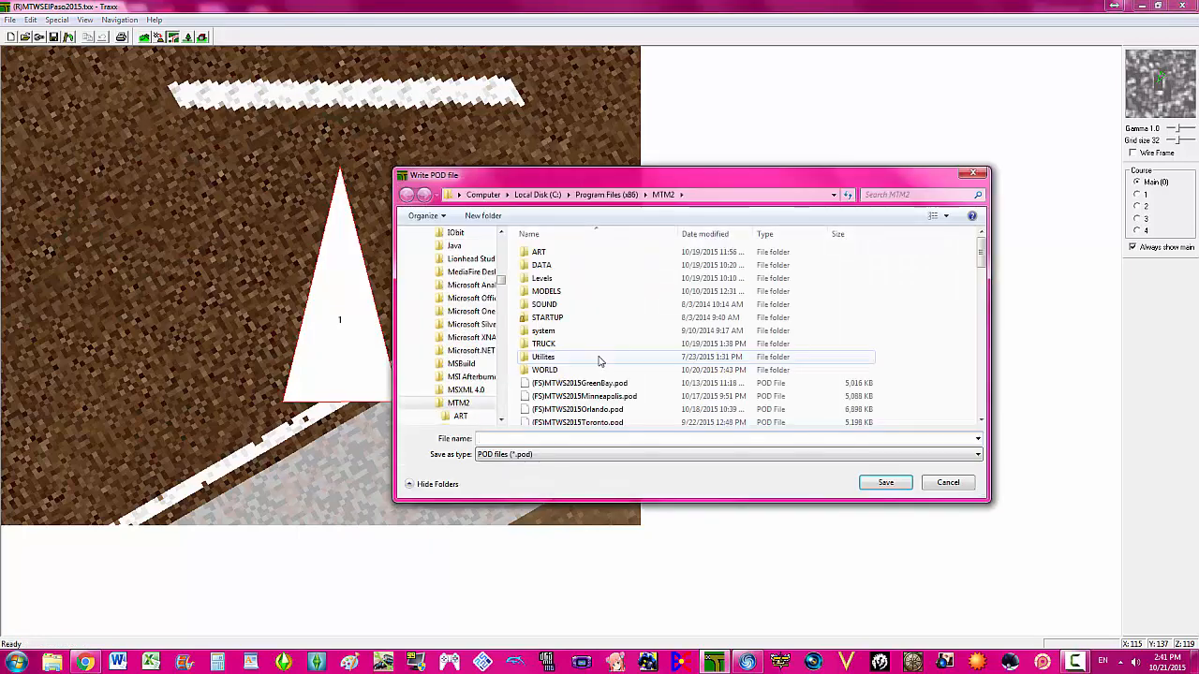
{"action": "type", "text": "("}
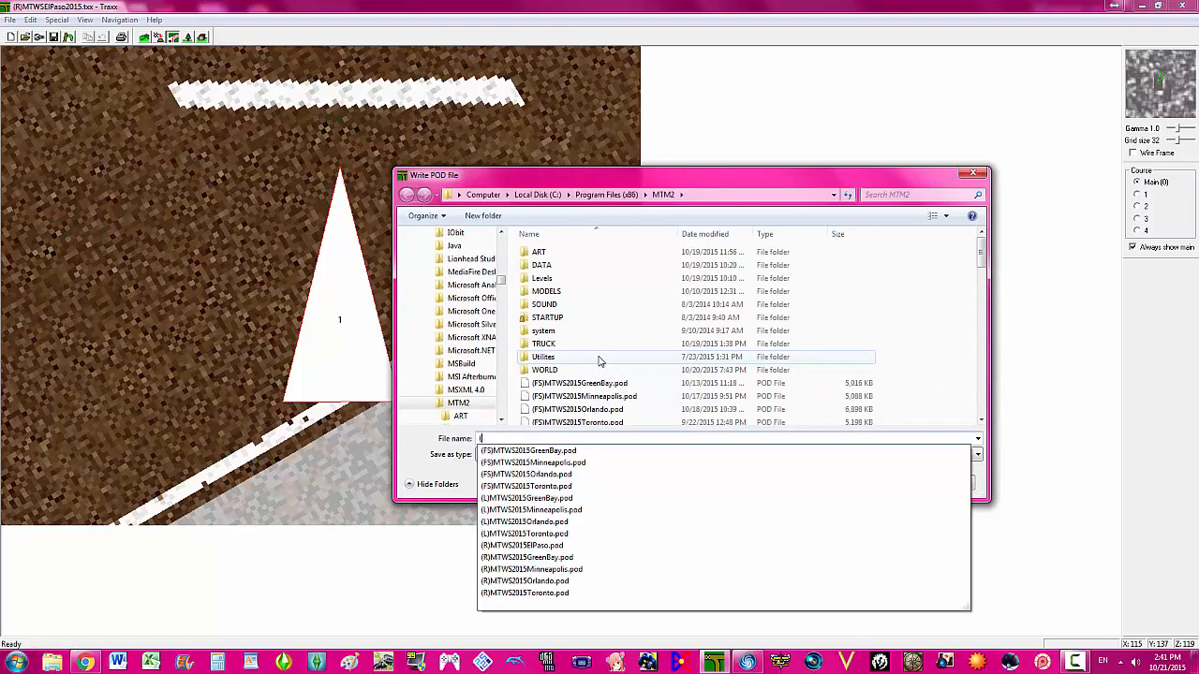
{"action": "type", "text": "R"}
{"action": "key", "text": "BackSpace"}
{"action": "type", "text": "R"}
{"action": "key", "text": "Down"}
{"action": "key", "text": "Return"}
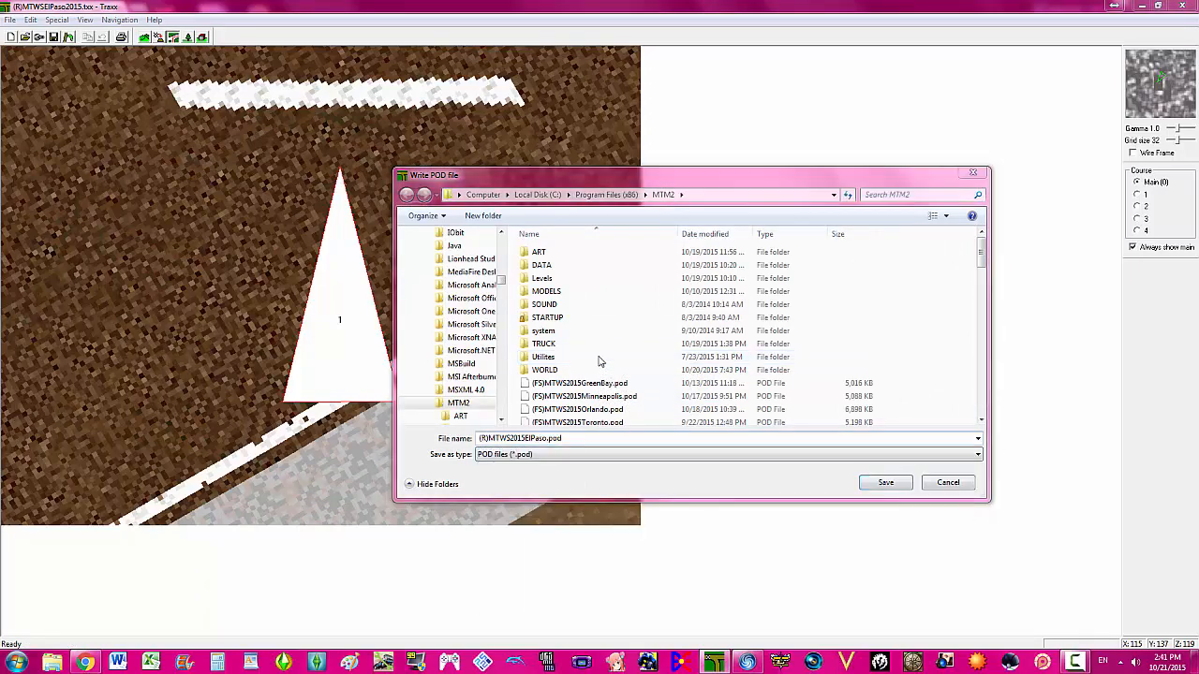
{"action": "key", "text": "Return"}
{"action": "key", "text": "Return"}
{"action": "key", "text": "y"}
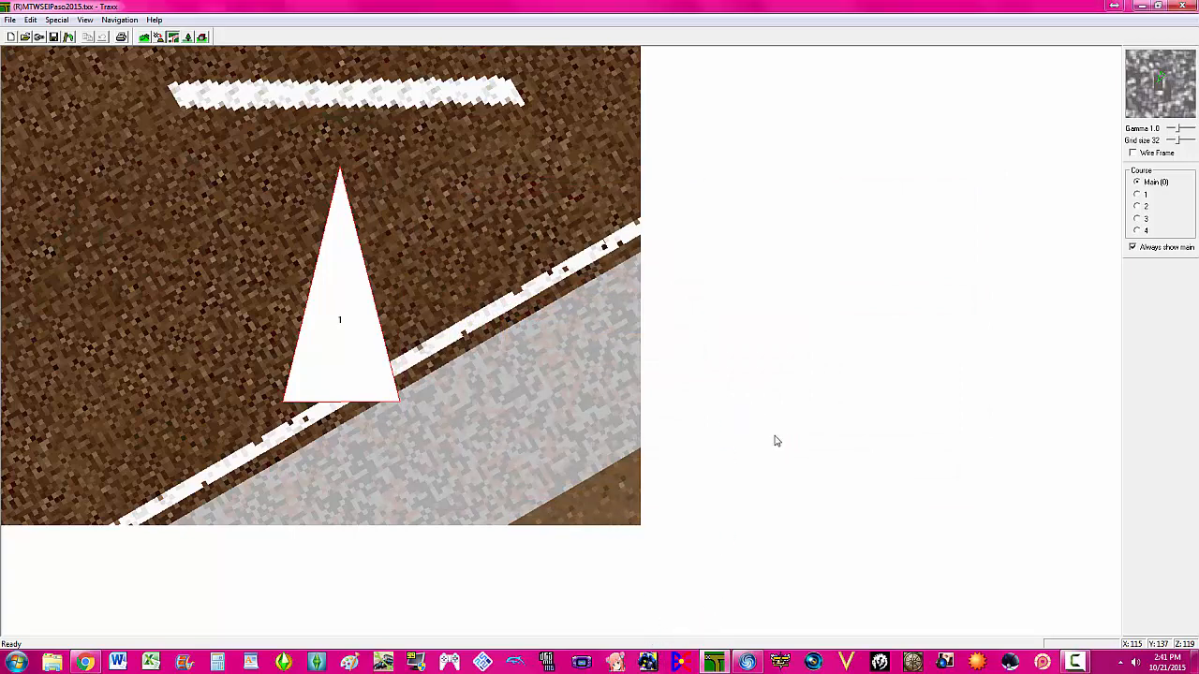
- Run the (R)MTWSElPaso2015 race in Monster Truck Madness 2, check the truck's start position from the BlimpCam, and quit the game
{"action": "left_click", "coordinate": [528, 298]}
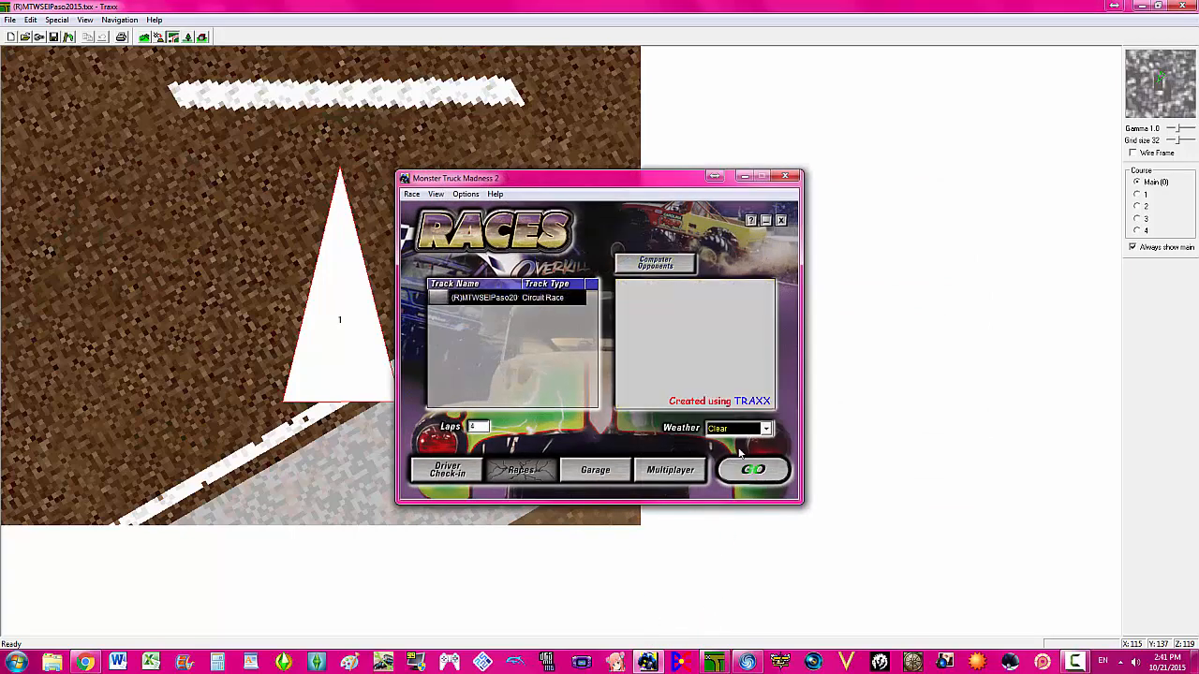
{"action": "left_click", "coordinate": [761, 476]}
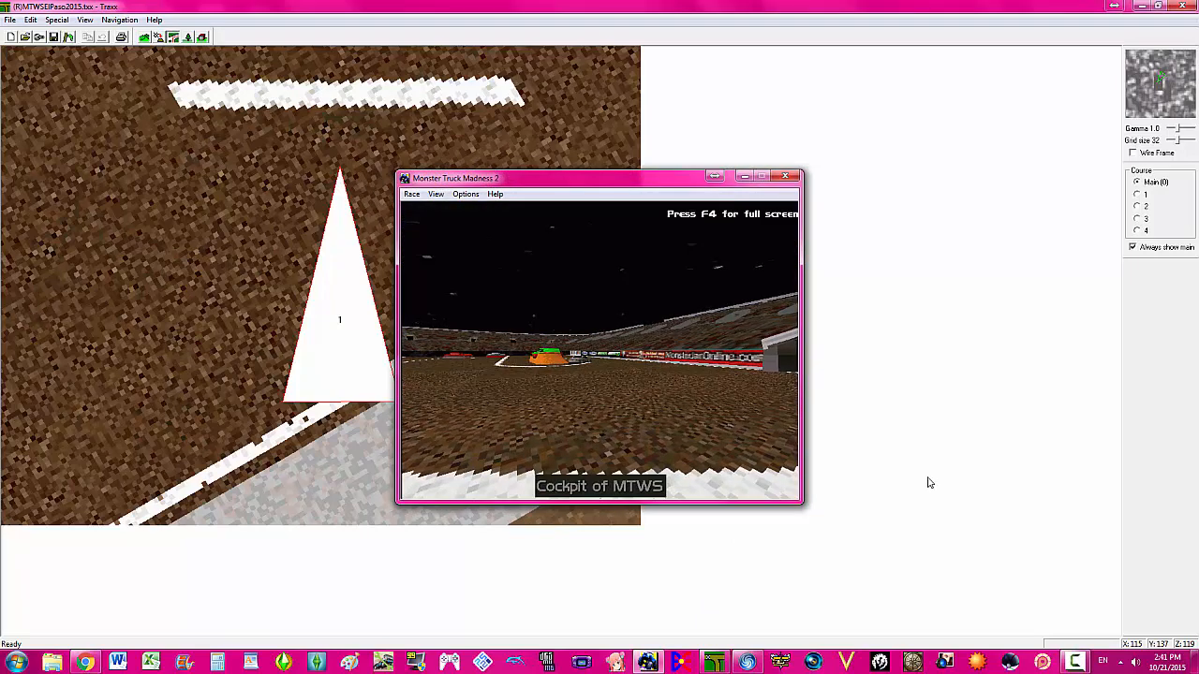
{"action": "key", "text": "v"}
{"action": "key", "text": "v"}
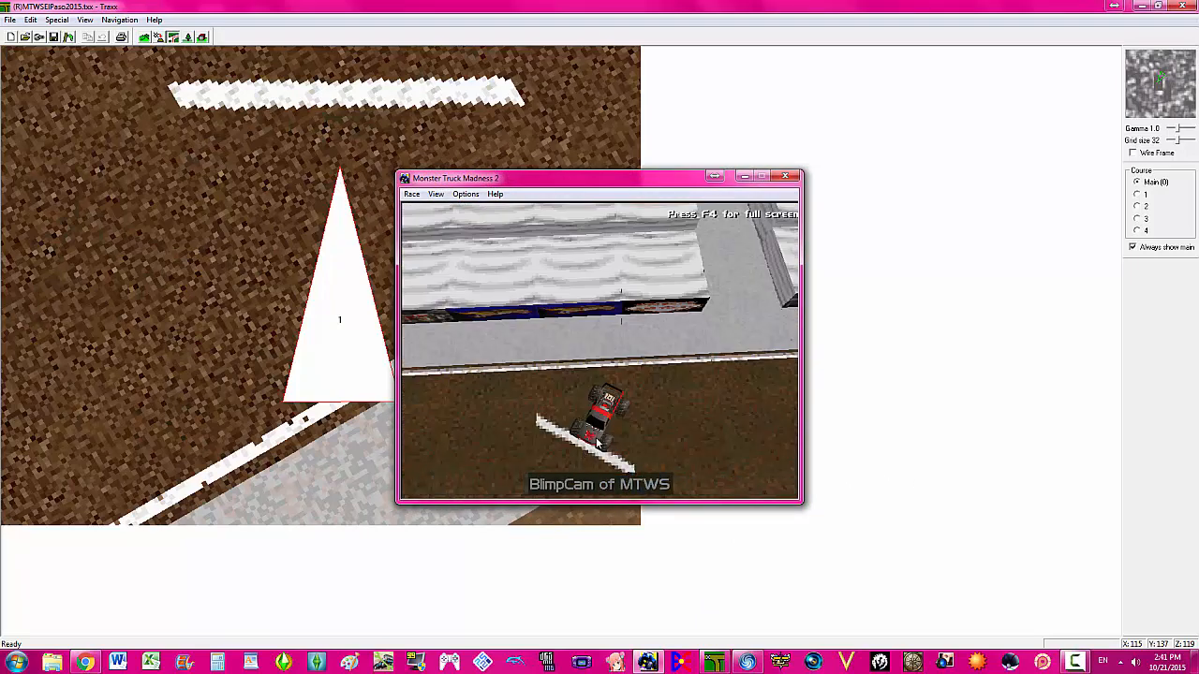
{"action": "left_click", "coordinate": [785, 176]}
{"action": "left_click", "coordinate": [677, 383]}
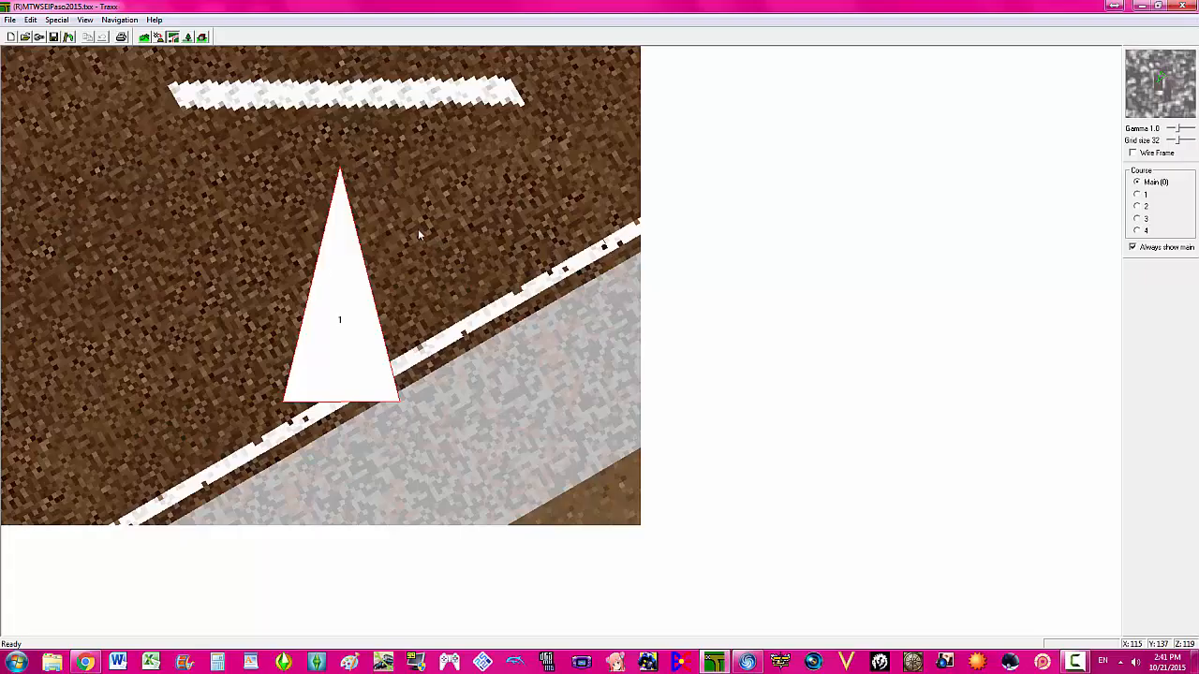
- Move truck 1 slightly farther back from the short white line and save the track
{"action": "left_click", "coordinate": [345, 162]}
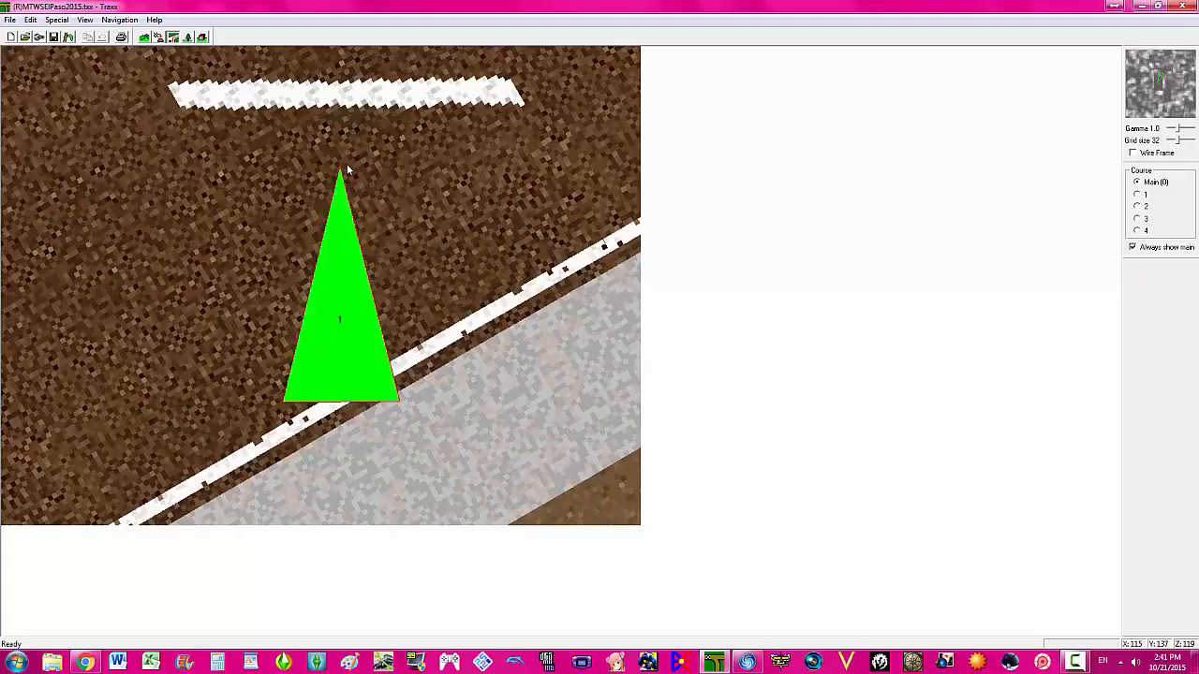
{"action": "left_click_drag", "start_coordinate": [348, 165], "coordinate": [334, 207]}
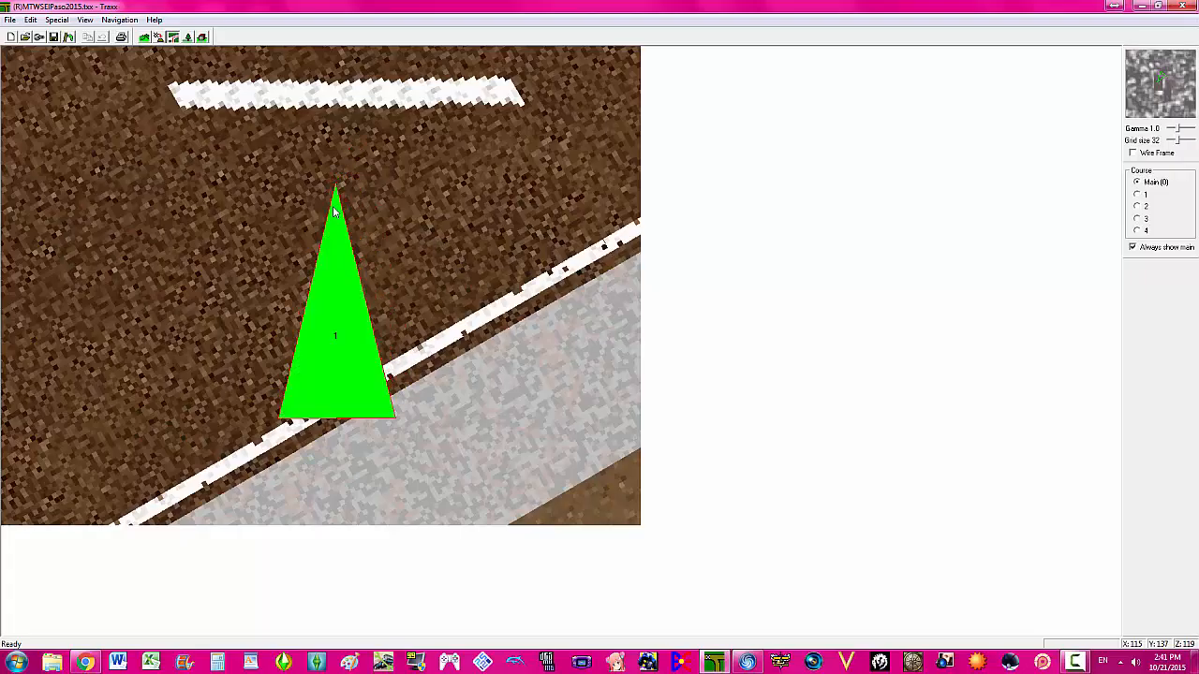
{"action": "left_click", "coordinate": [56, 39]}
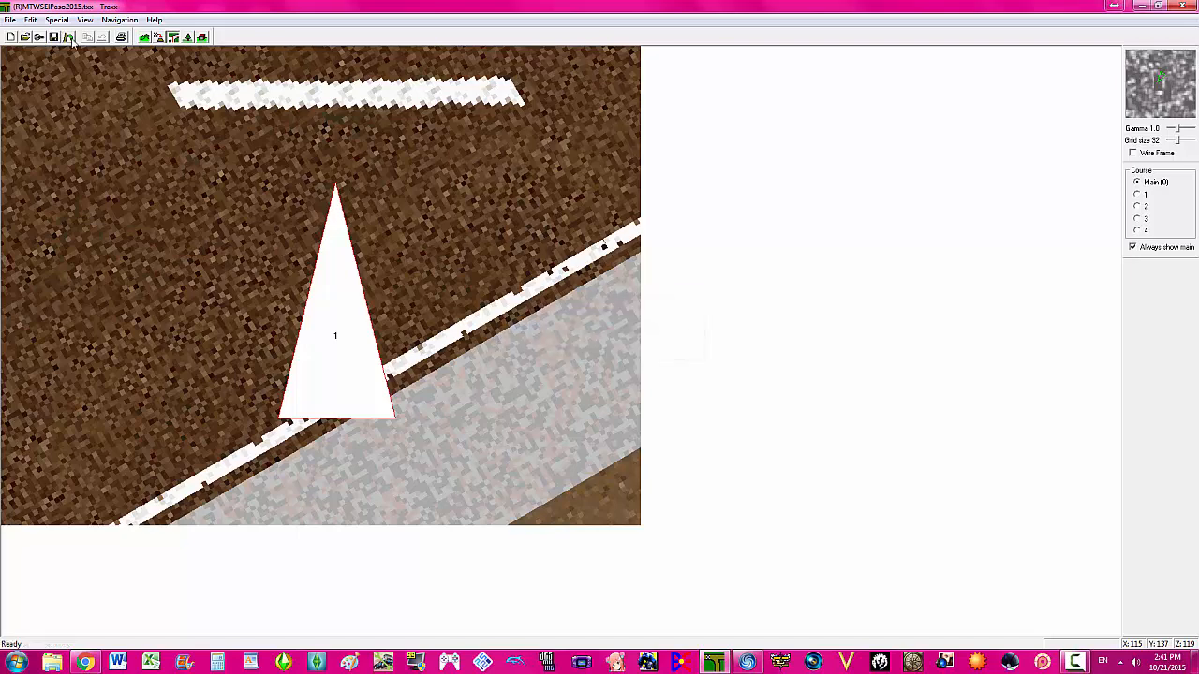
- Export the track again over (R)MTWS2015ElPaso.pod despite the incomplete-track errors
{"action": "left_click", "coordinate": [70, 39]}
{"action": "left_click", "coordinate": [604, 388]}
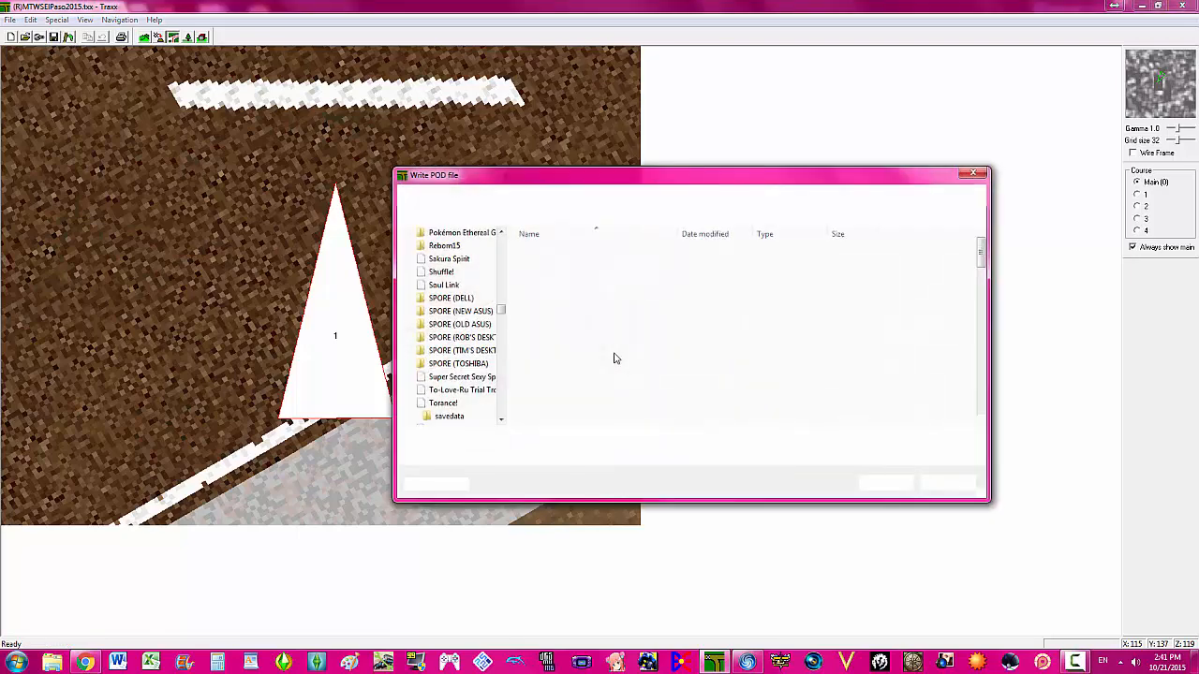
{"action": "left_click", "coordinate": [611, 387]}
{"action": "scroll", "coordinate": [611, 388], "scroll_direction": "down", "scroll_amount": 3}
{"action": "double_click", "coordinate": [604, 379]}
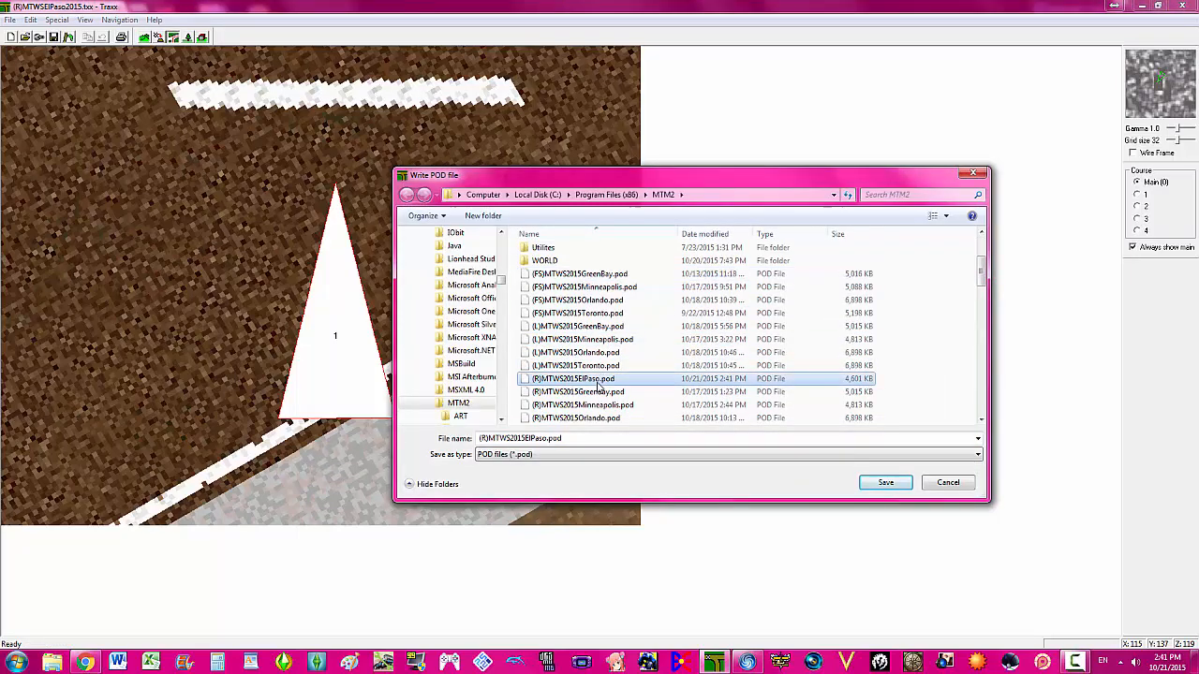
- Test the re-exported track in Monster Truck Madness 2, check truck 1's gap to the white line from above, and quit
{"action": "left_click", "coordinate": [636, 334]}
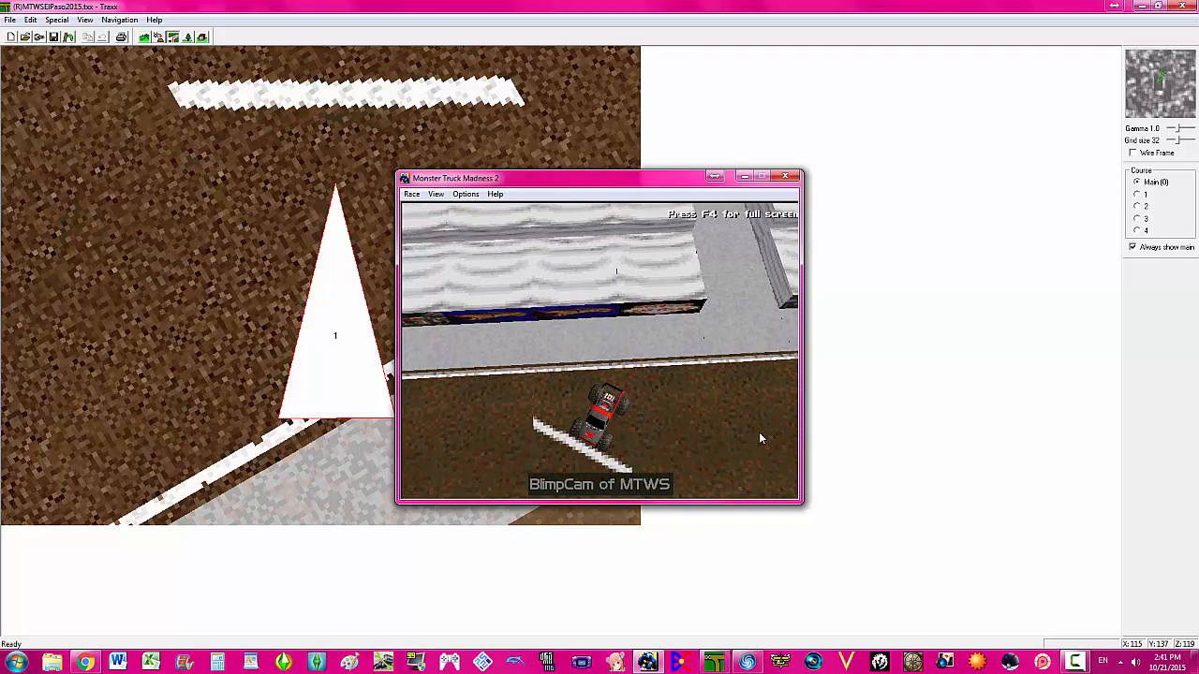
{"action": "left_click", "coordinate": [786, 176]}
{"action": "left_click", "coordinate": [682, 378]}
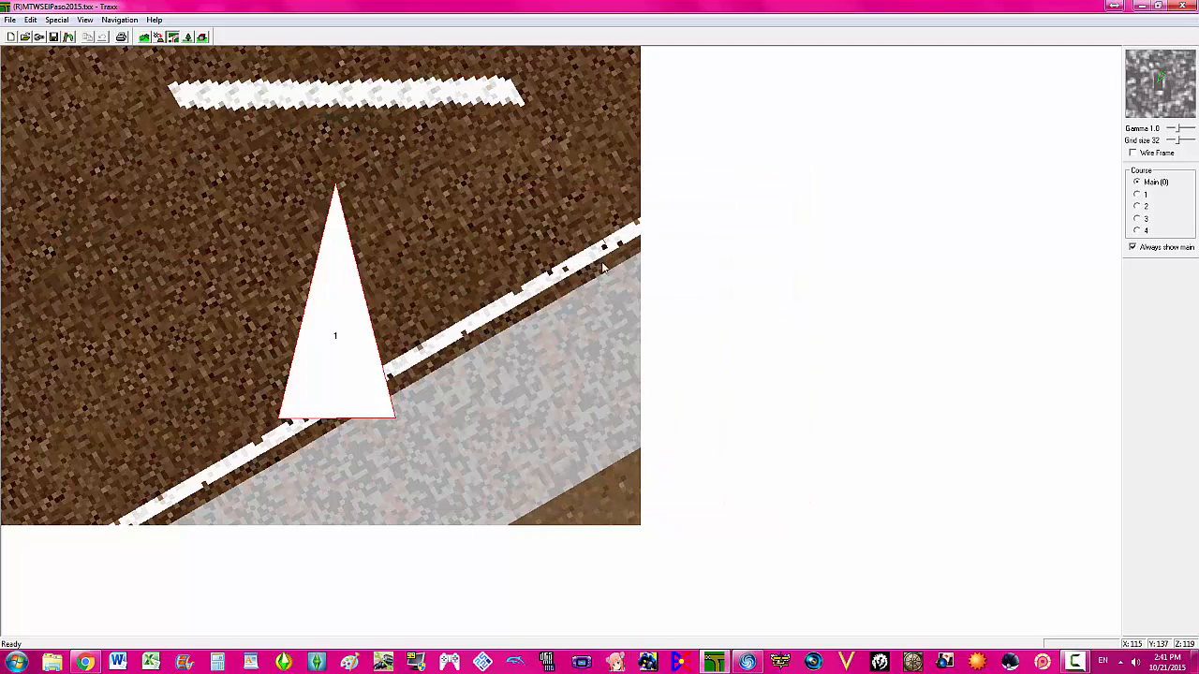
- Look over the whole arena floor from the truck start area to the far ramps and back to the centre car stacks
{"action": "key", "text": "Page_Down"}
{"action": "key", "text": "Page_Up"}
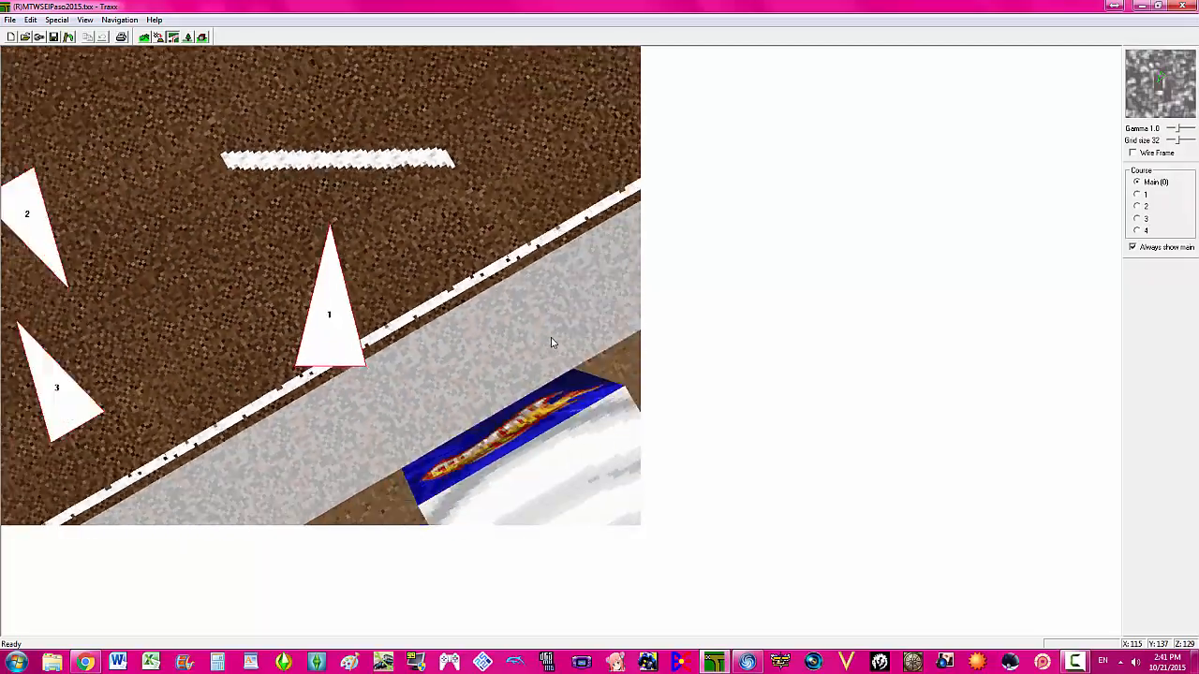
{"action": "key", "text": "Page_Up"}
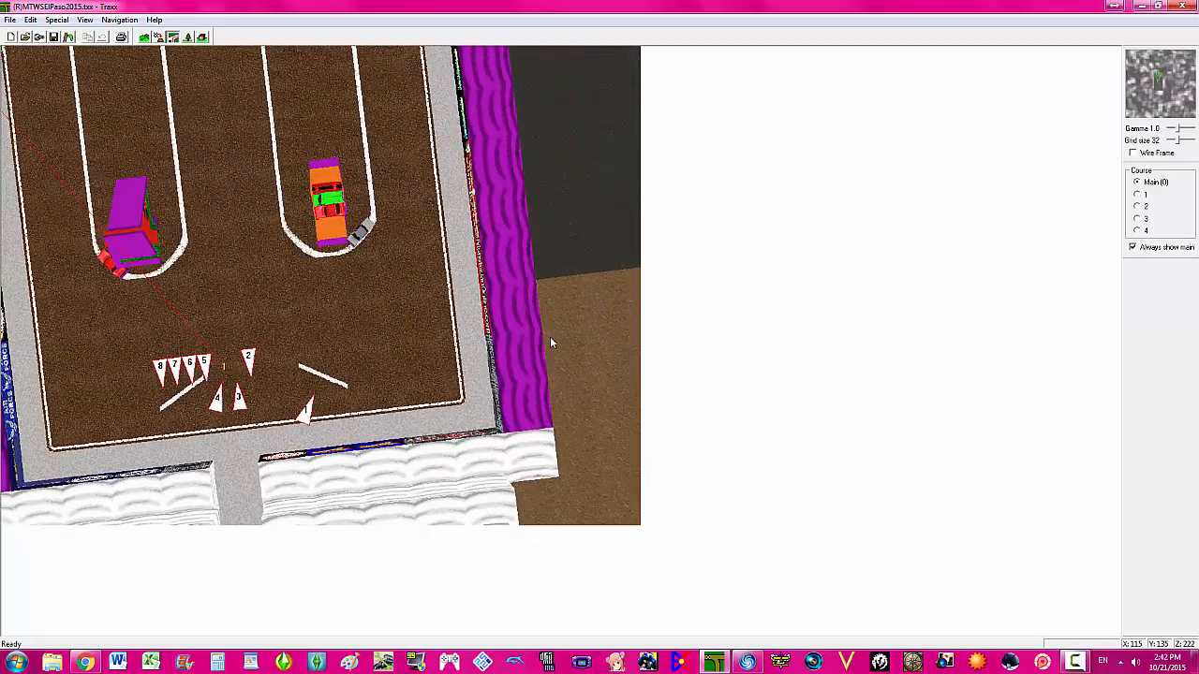
{"action": "key", "text": "Up"}
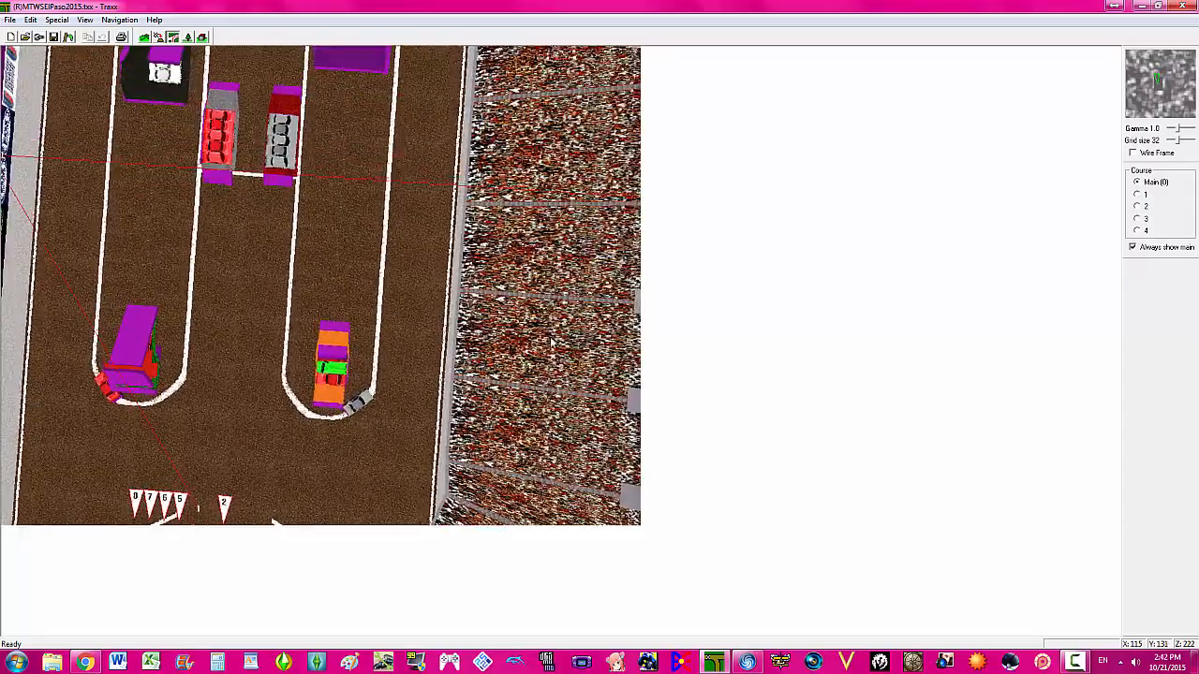
{"action": "key", "text": "Up"}
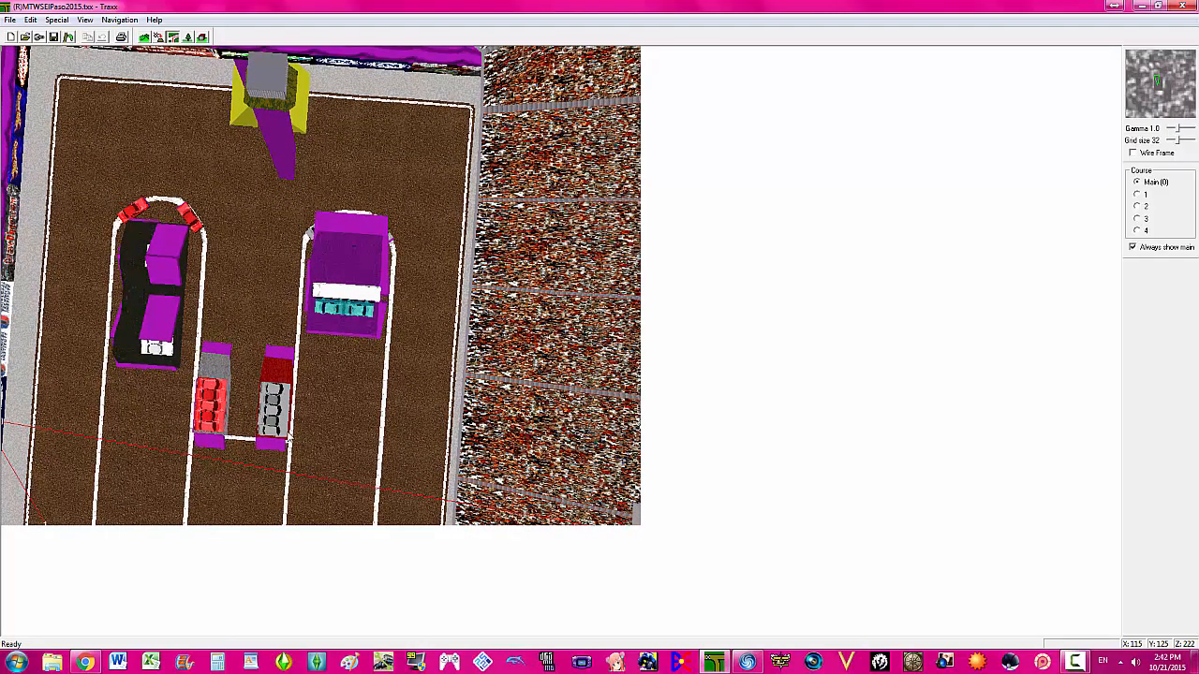
{"action": "key", "text": "Down"}
{"action": "key", "text": "Right"}
{"action": "key", "text": "Left"}
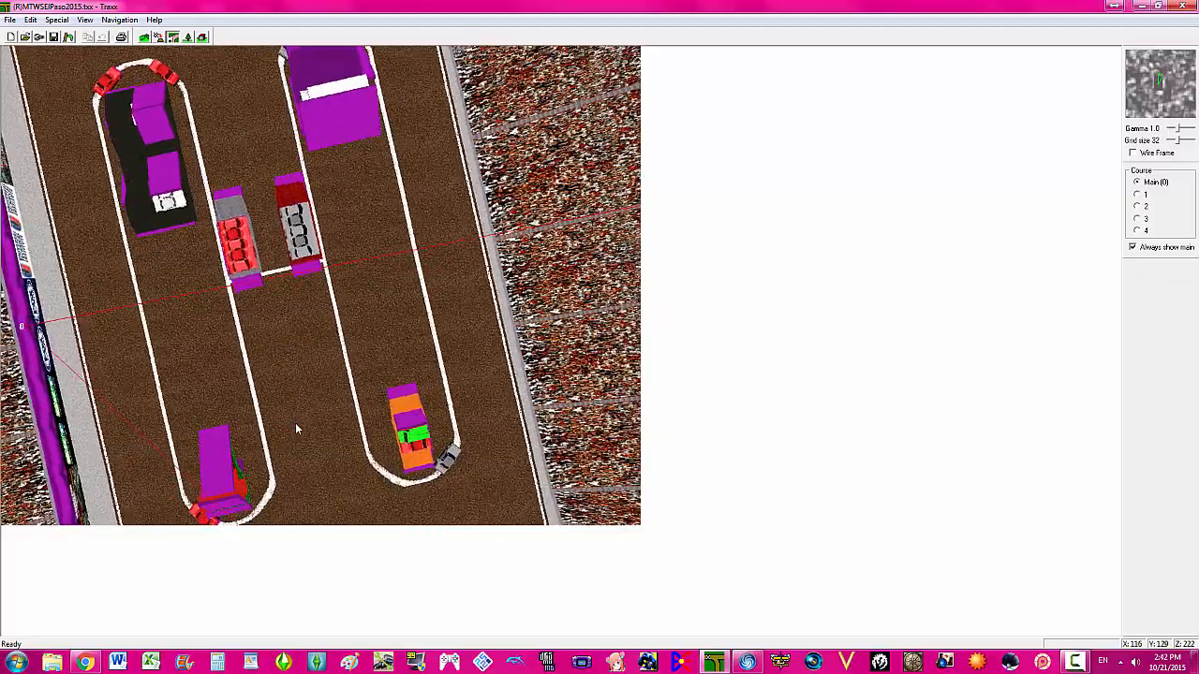
{"action": "key", "text": "Down"}
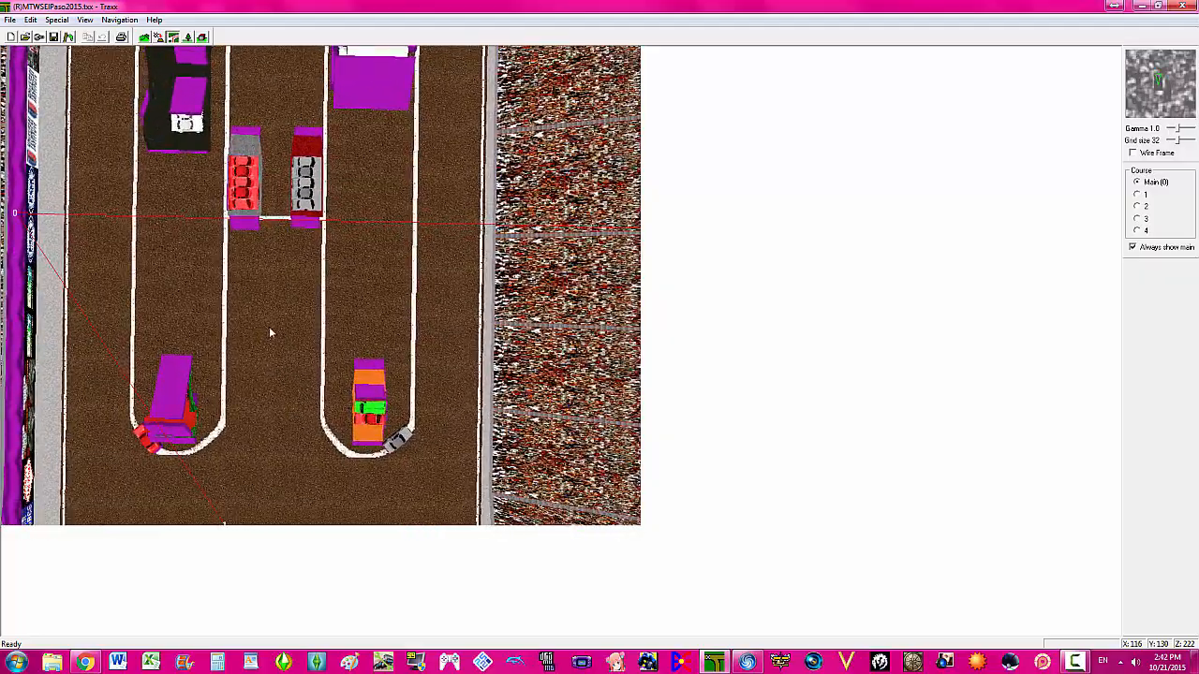
{"action": "key", "text": "Down"}
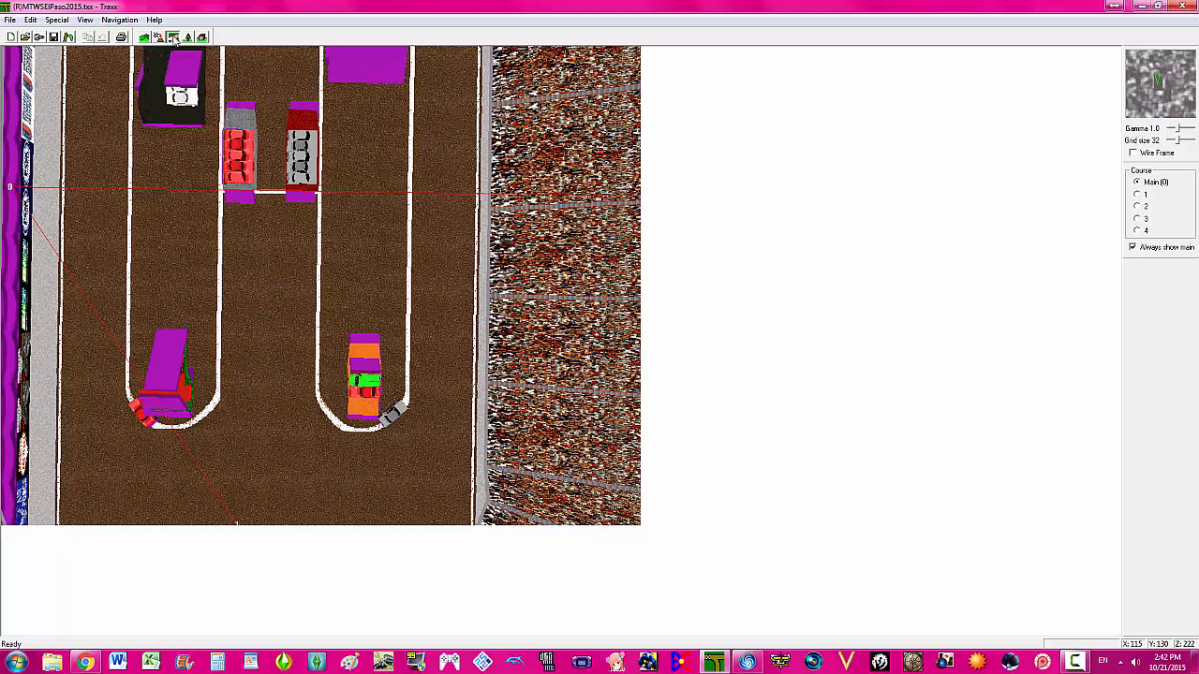
- Switch to box editing and insert a new box on the dirt between the centre car stacks and the start area
{"action": "left_click", "coordinate": [189, 38]}
{"action": "right_click", "coordinate": [266, 271]}
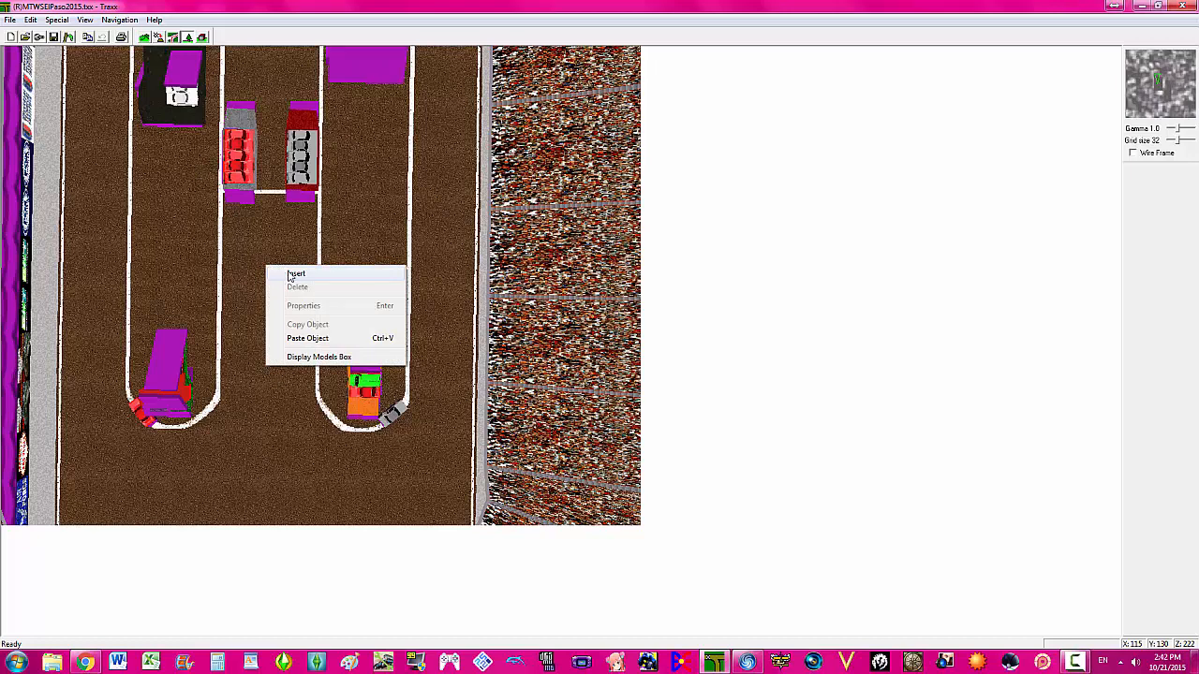
{"action": "left_click", "coordinate": [294, 274]}
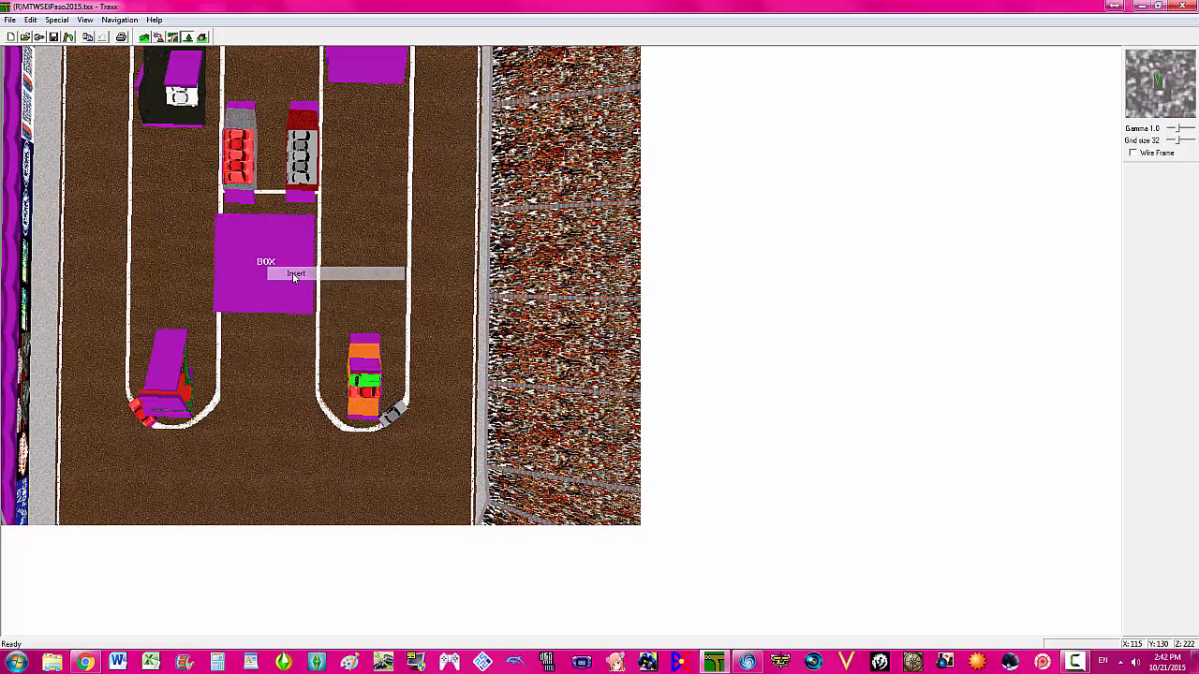
- Load the CKBOX.BIN model from the MODELS folder and apply it to the new box
{"action": "right_click", "coordinate": [291, 272]}
{"action": "left_click", "coordinate": [316, 366]}
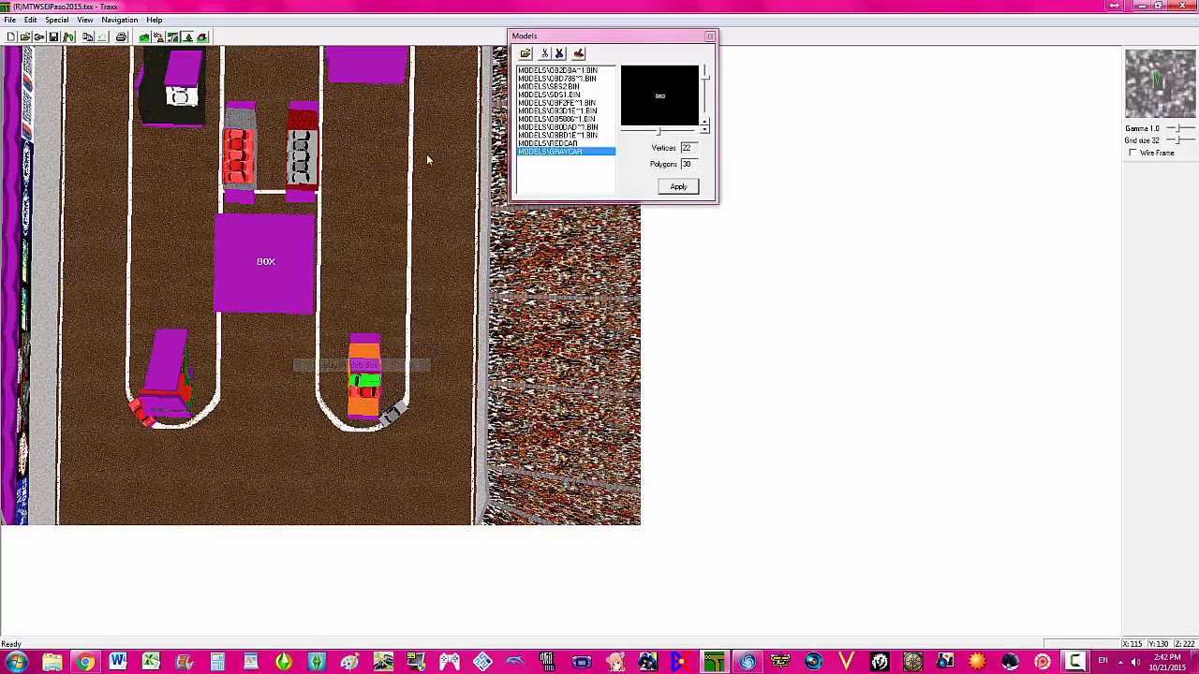
{"action": "left_click", "coordinate": [527, 54]}
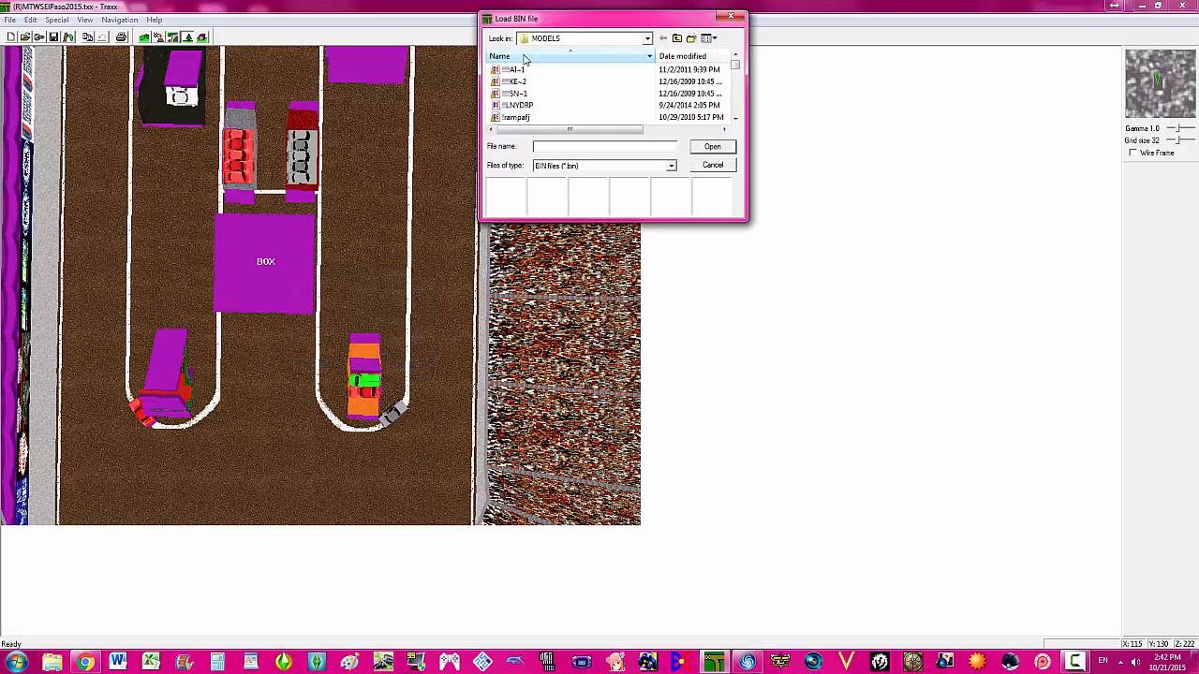
{"action": "type", "text": "ck"}
{"action": "key", "text": "Down"}
{"action": "key", "text": "Down"}
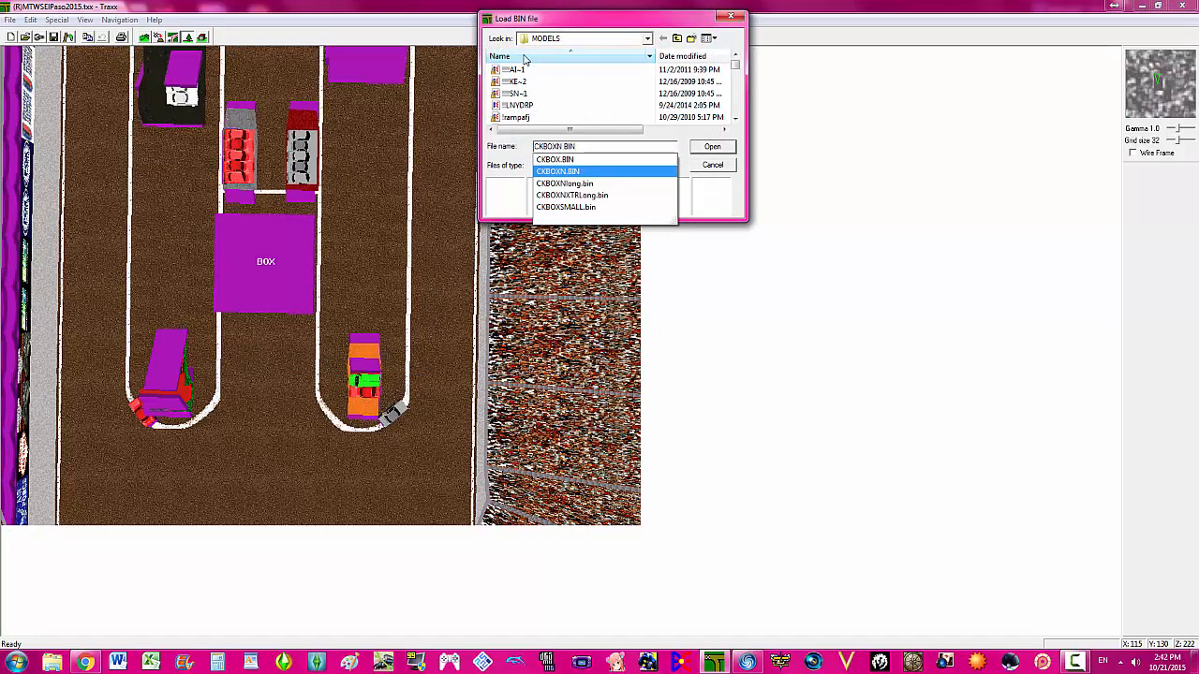
{"action": "key", "text": "Up"}
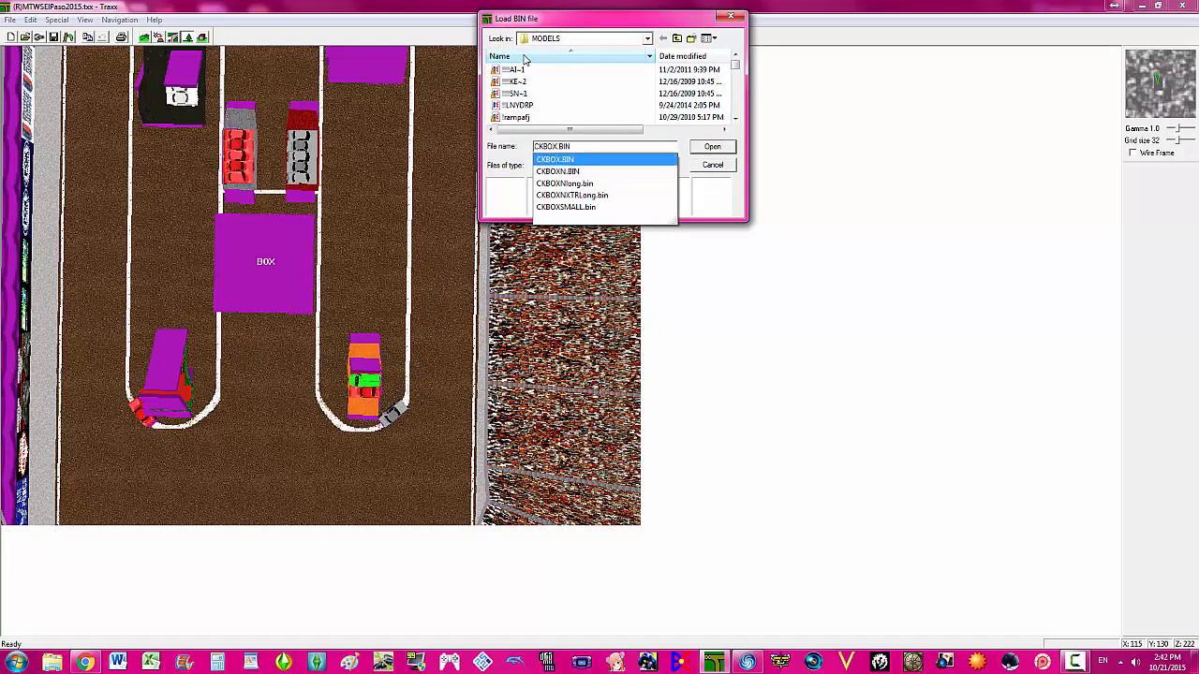
{"action": "key", "text": "Return"}
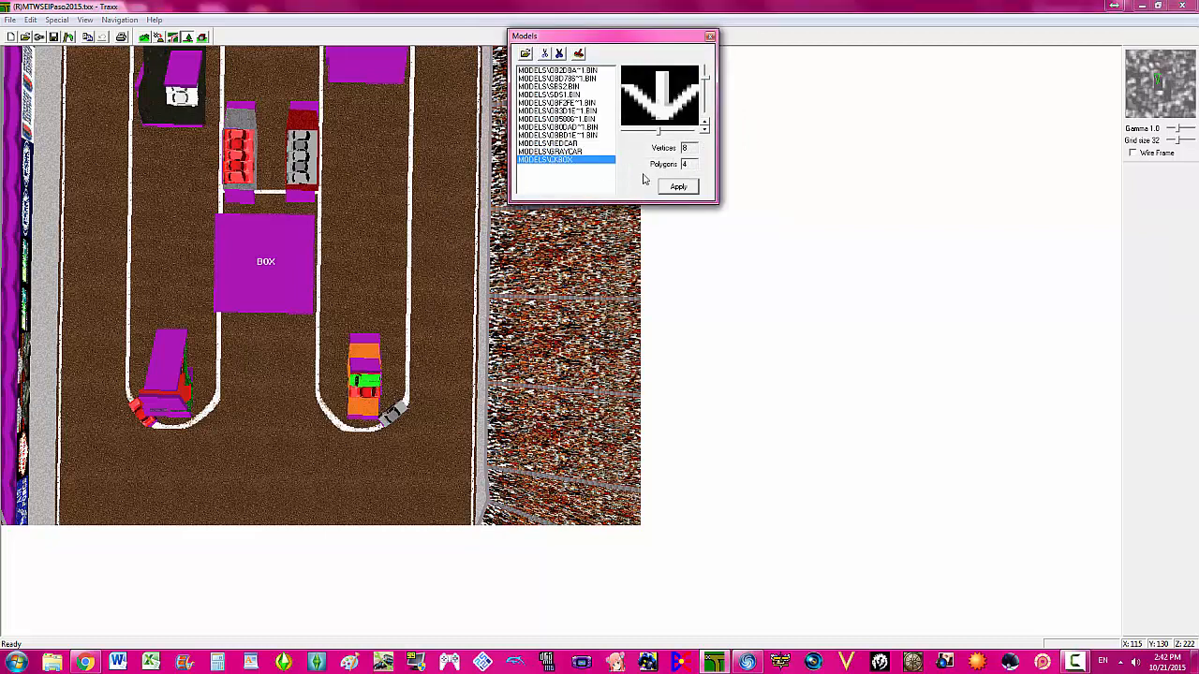
{"action": "left_click", "coordinate": [683, 190]}
- Place the CKBOX arrow box across both oval lanes against the ends of the centre car stacks, at about X 7488, Y 8283
{"action": "left_click_drag", "start_coordinate": [263, 267], "coordinate": [260, 263]}
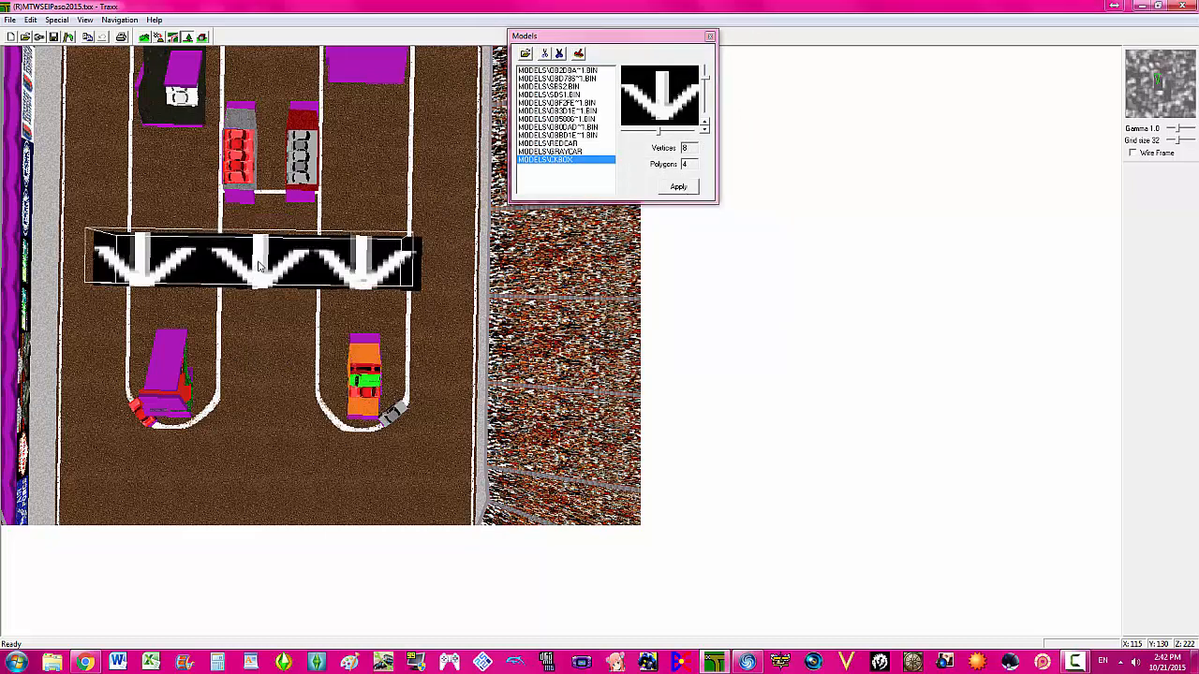
{"action": "key", "text": "Left"}
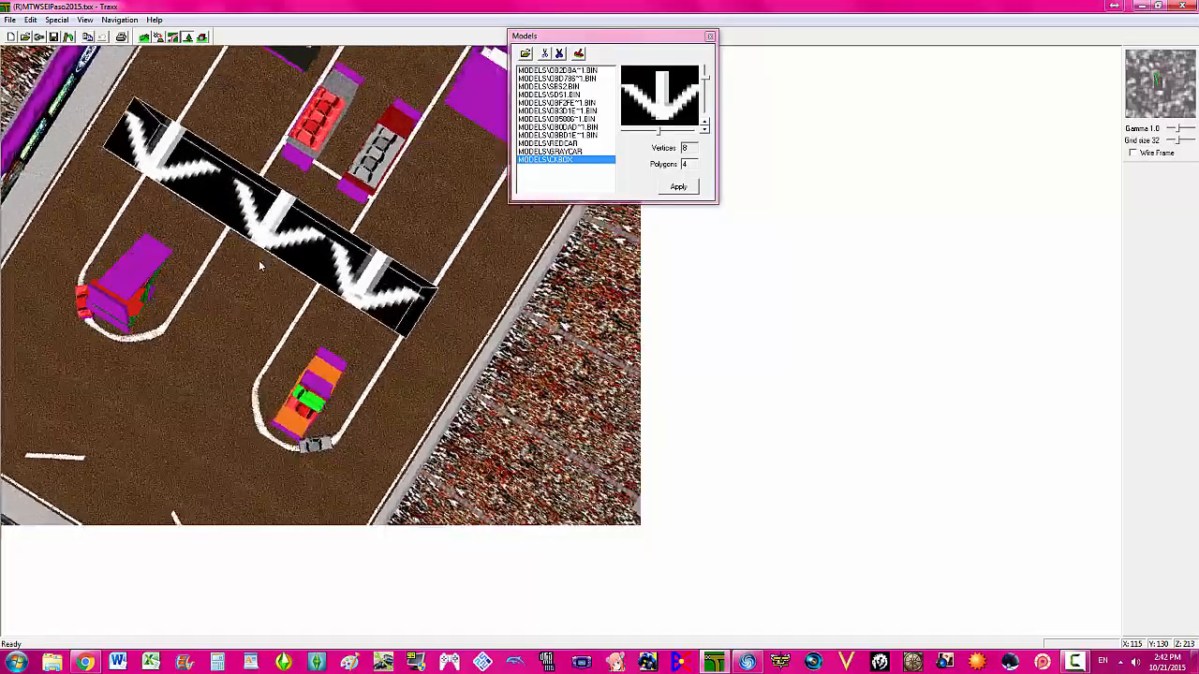
{"action": "key", "text": "Left"}
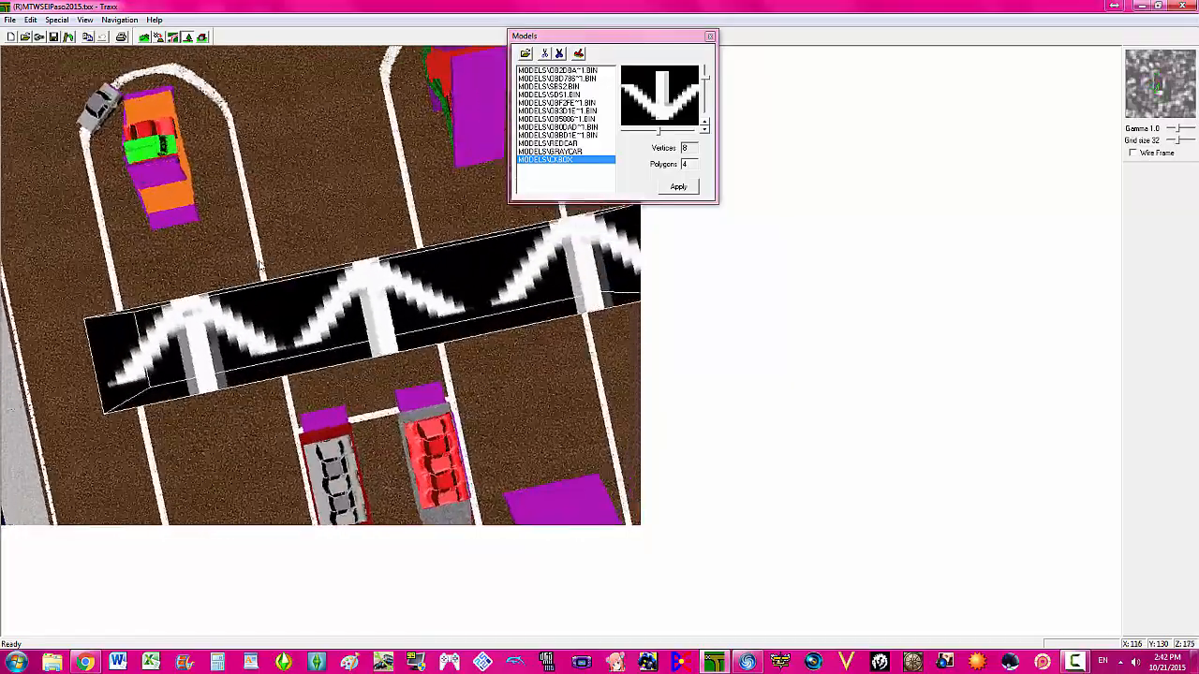
{"action": "key", "text": "Down"}
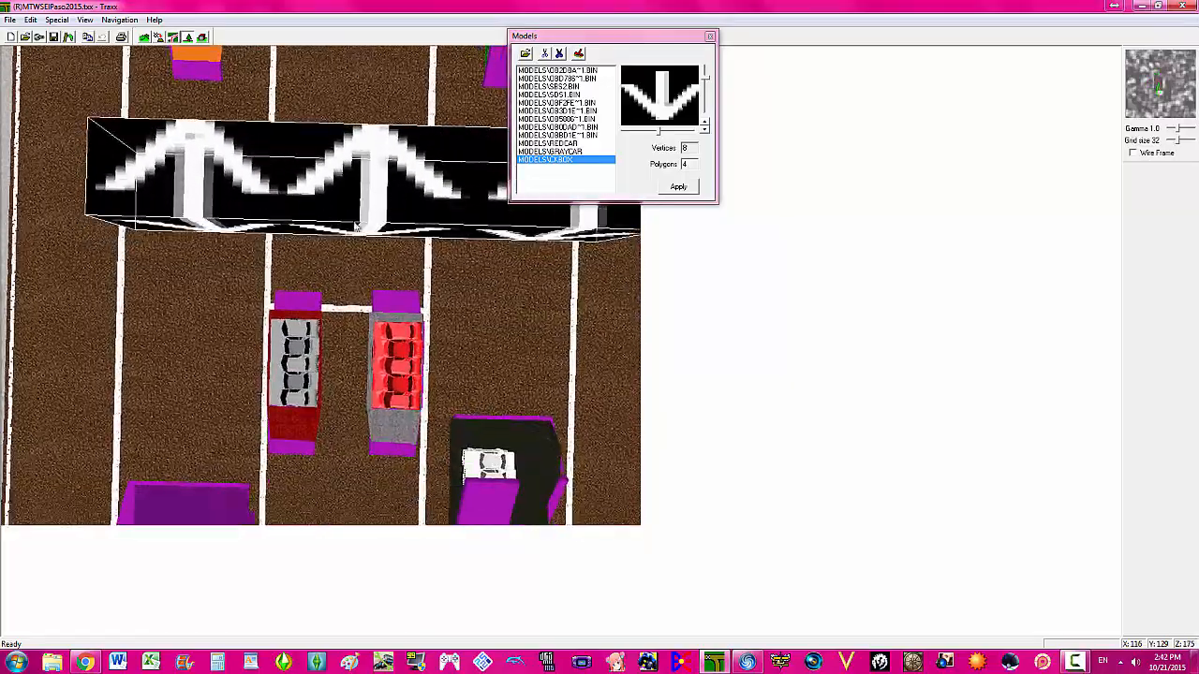
{"action": "left_click_drag", "start_coordinate": [354, 221], "coordinate": [346, 279]}
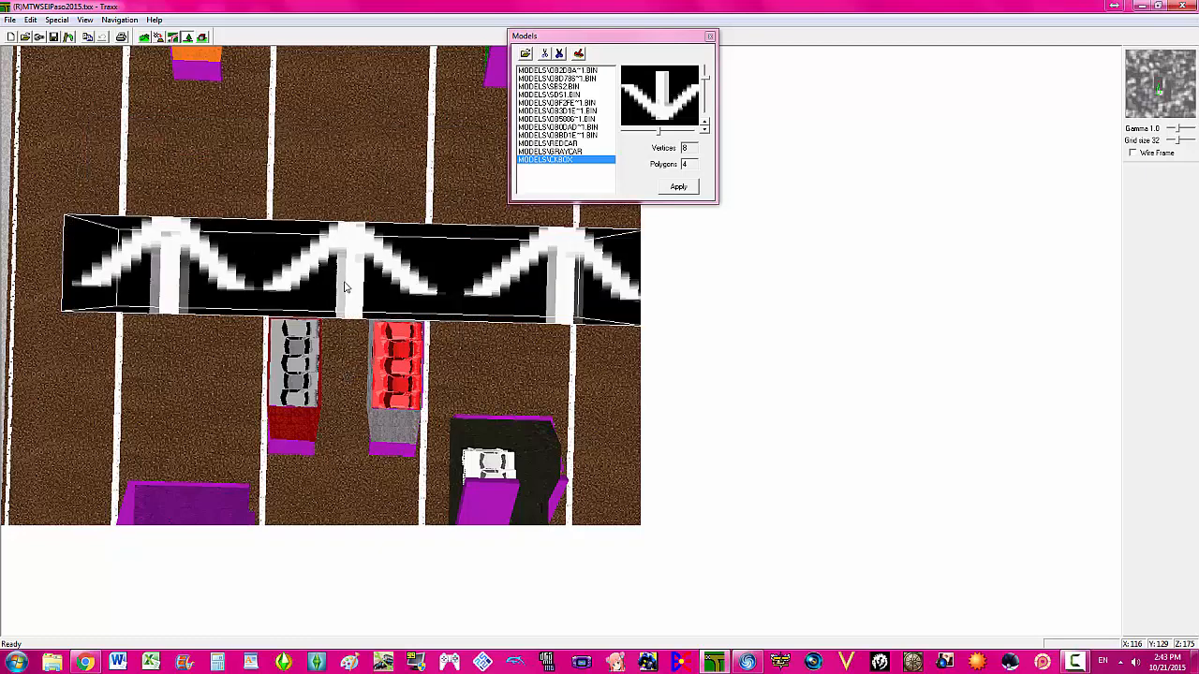
- Set the CKBOX object's type to Checkpoint and apply its properties
{"action": "right_click", "coordinate": [344, 286]}
{"action": "left_click", "coordinate": [400, 318]}
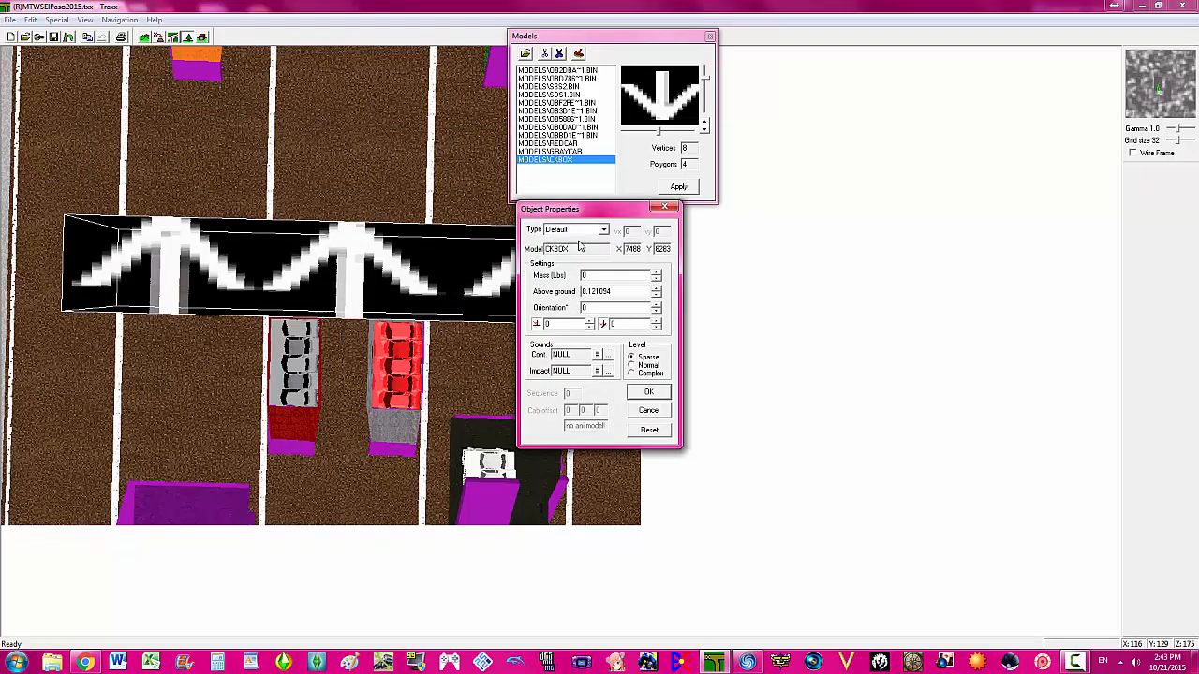
{"action": "left_click", "coordinate": [579, 231]}
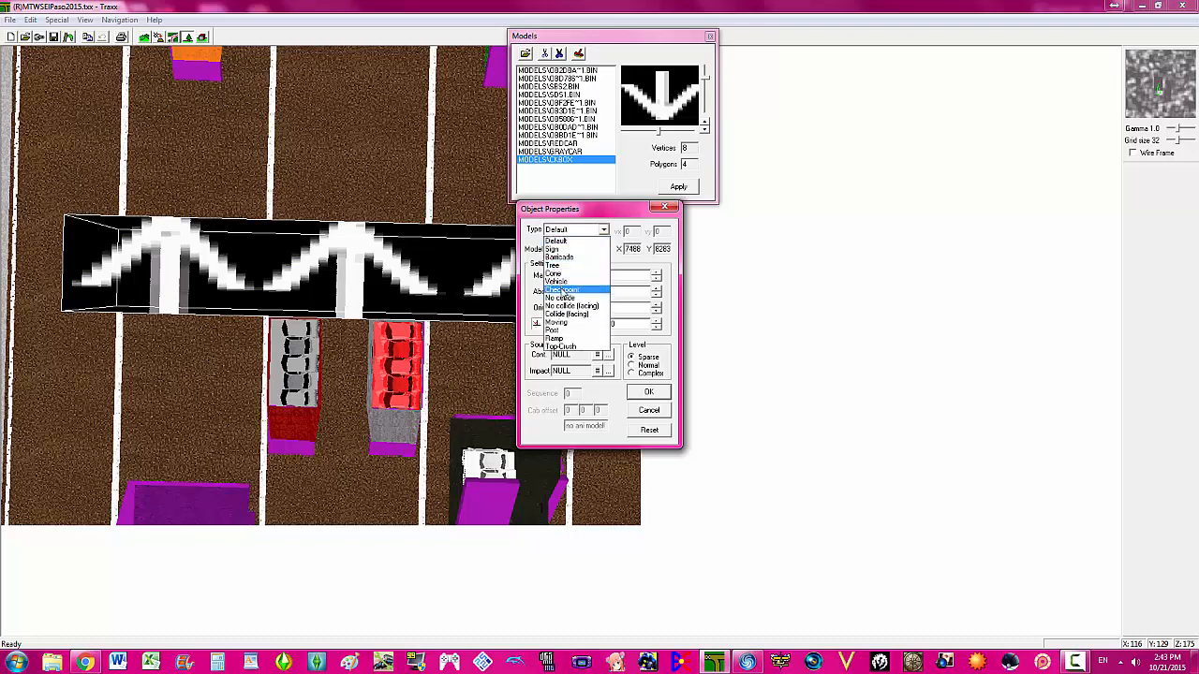
{"action": "left_click", "coordinate": [567, 290]}
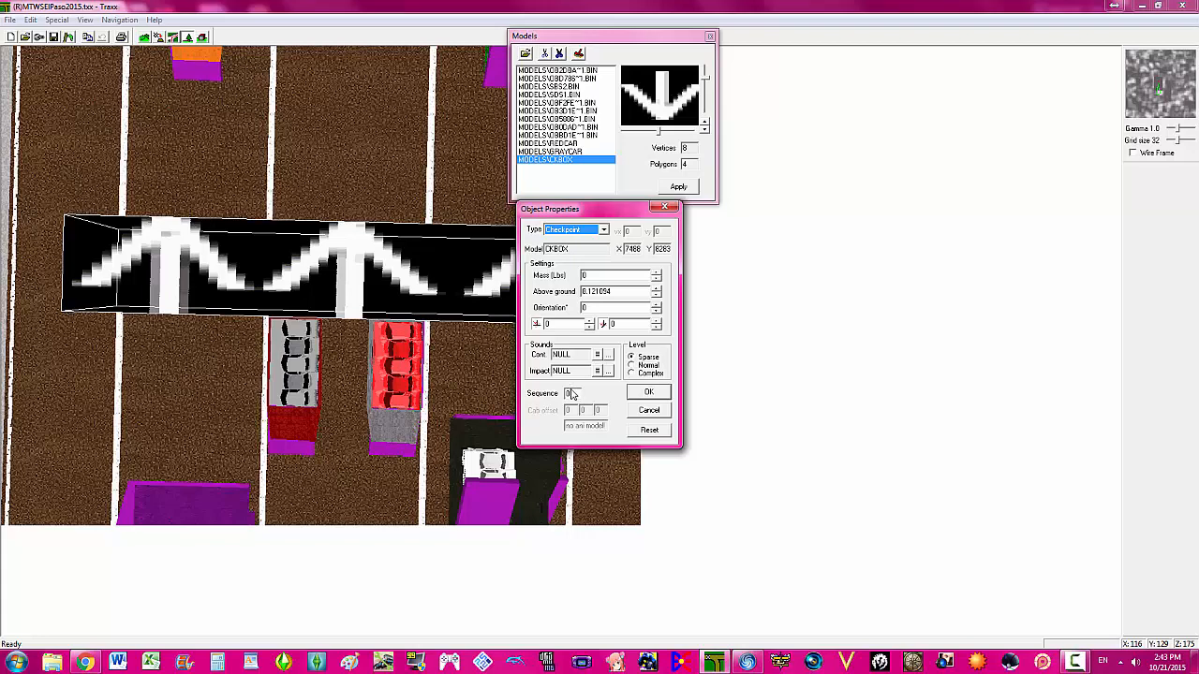
{"action": "left_click", "coordinate": [571, 393]}
{"action": "left_click", "coordinate": [646, 394]}
{"action": "left_click", "coordinate": [655, 393]}
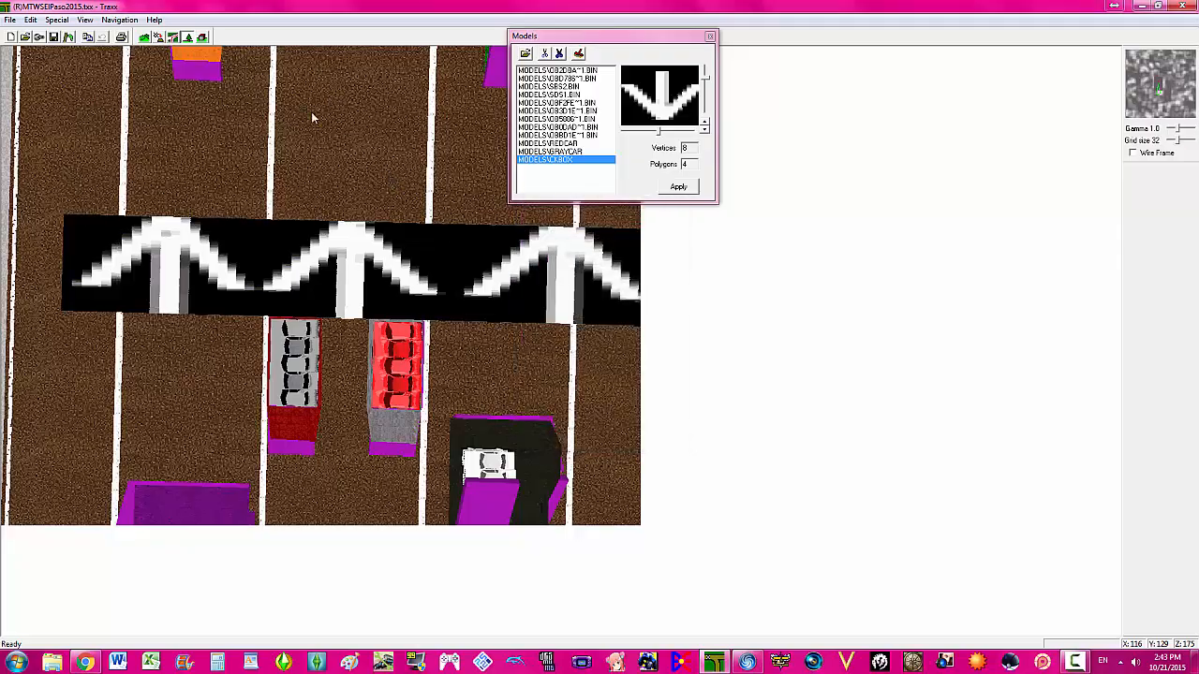
- Examine the checkpoint box's placement relative to the ovals and ramps from high above the arena
{"action": "key", "text": "Page_Up"}
{"action": "key", "text": "Page_Up"}
{"action": "key", "text": "Page_Up"}
{"action": "key", "text": "Page_Up"}
{"action": "key", "text": "Page_Up"}
{"action": "key", "text": "Page_Up"}
{"action": "key", "text": "Page_Up"}
{"action": "key", "text": "Page_Up"}
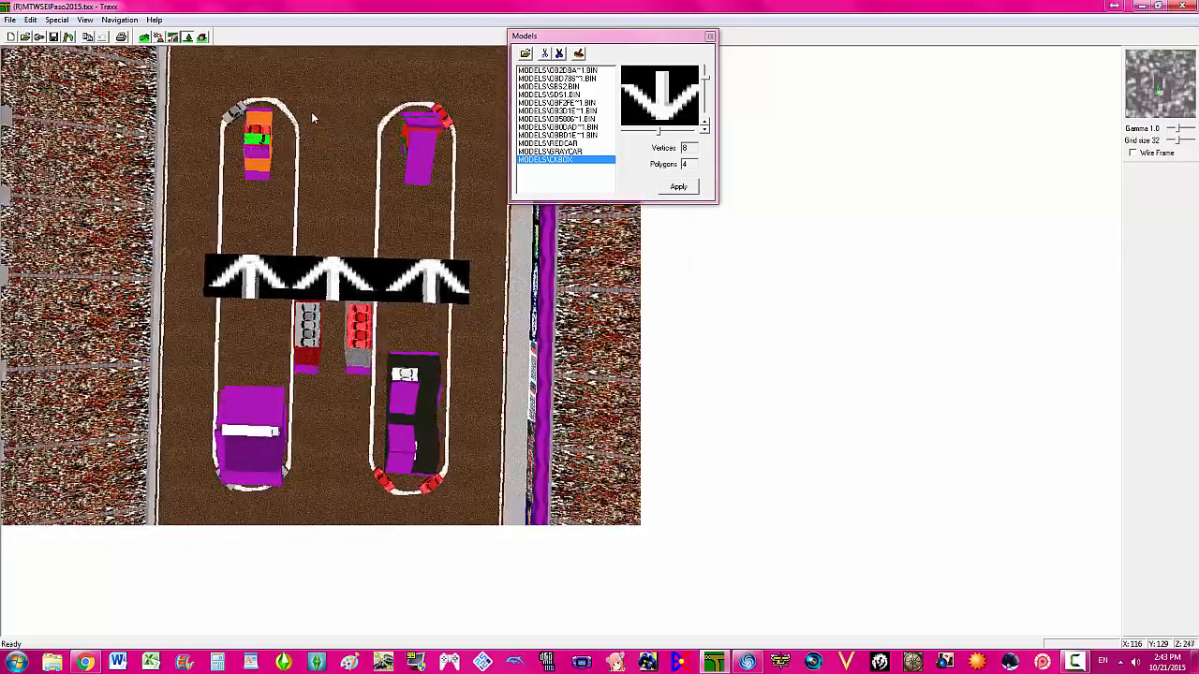
{"action": "key", "text": "Page_Up"}
- Save the track and export it as (R)MTWS2015ElPaso.pod in the MTM2 folder, replacing the existing file
{"action": "left_click", "coordinate": [55, 38]}
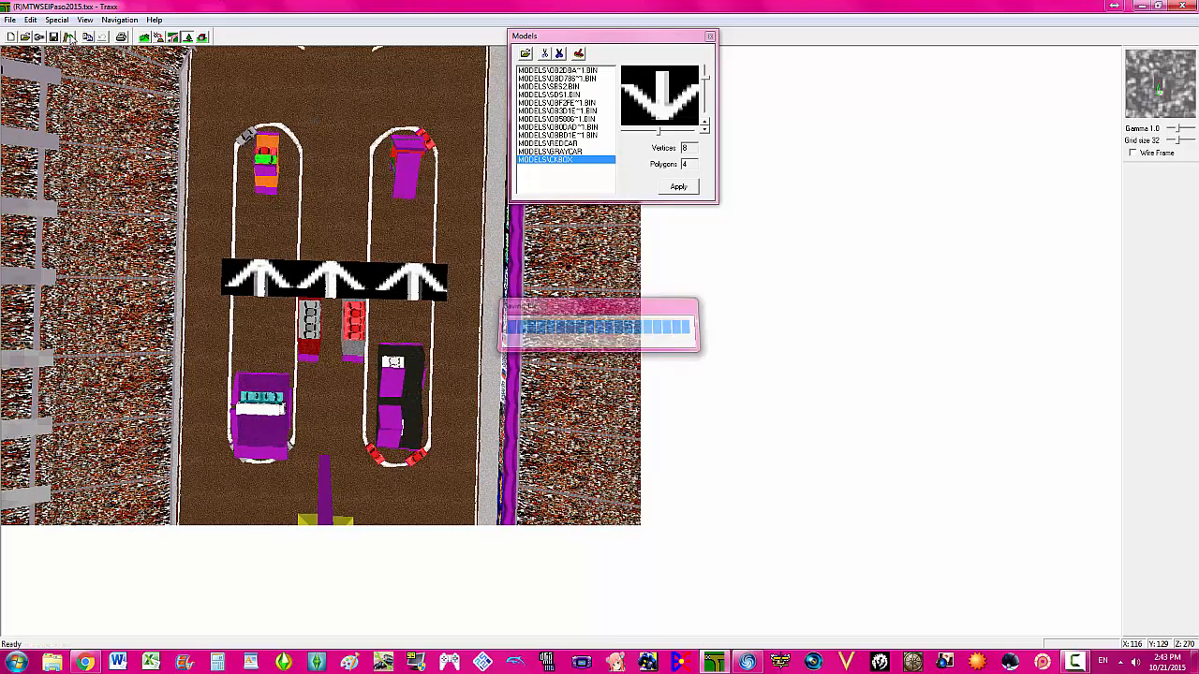
{"action": "left_click", "coordinate": [607, 385]}
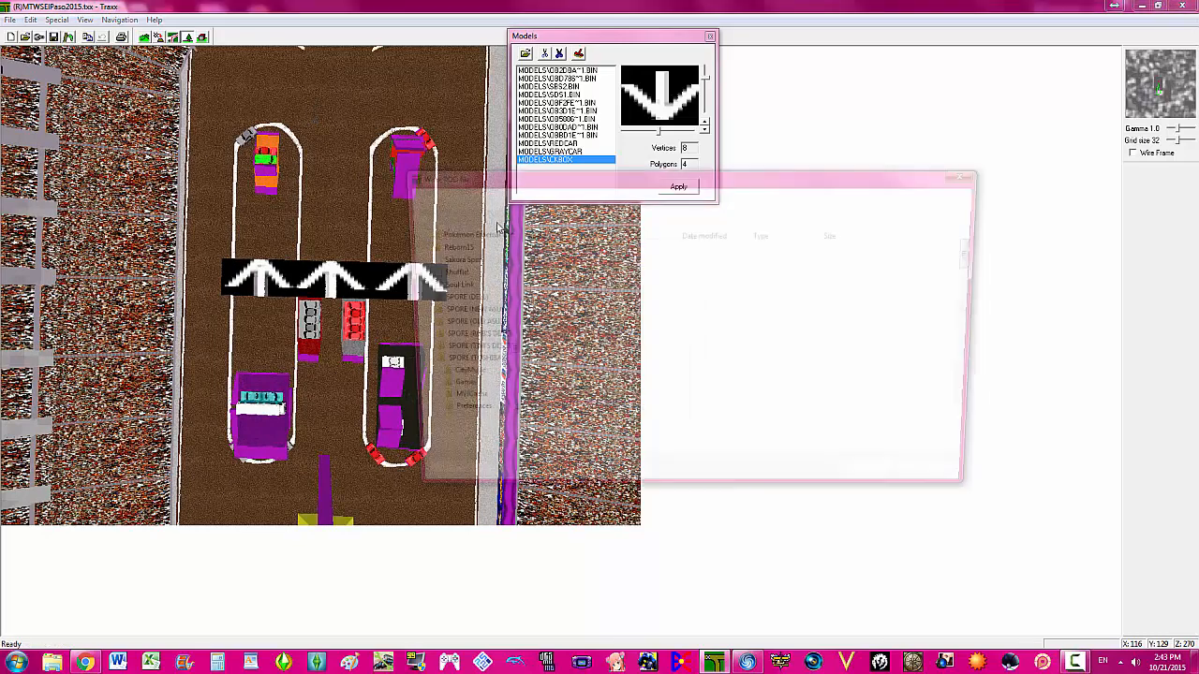
{"action": "left_click", "coordinate": [602, 408]}
{"action": "scroll", "coordinate": [601, 403], "scroll_direction": "down", "scroll_amount": 3}
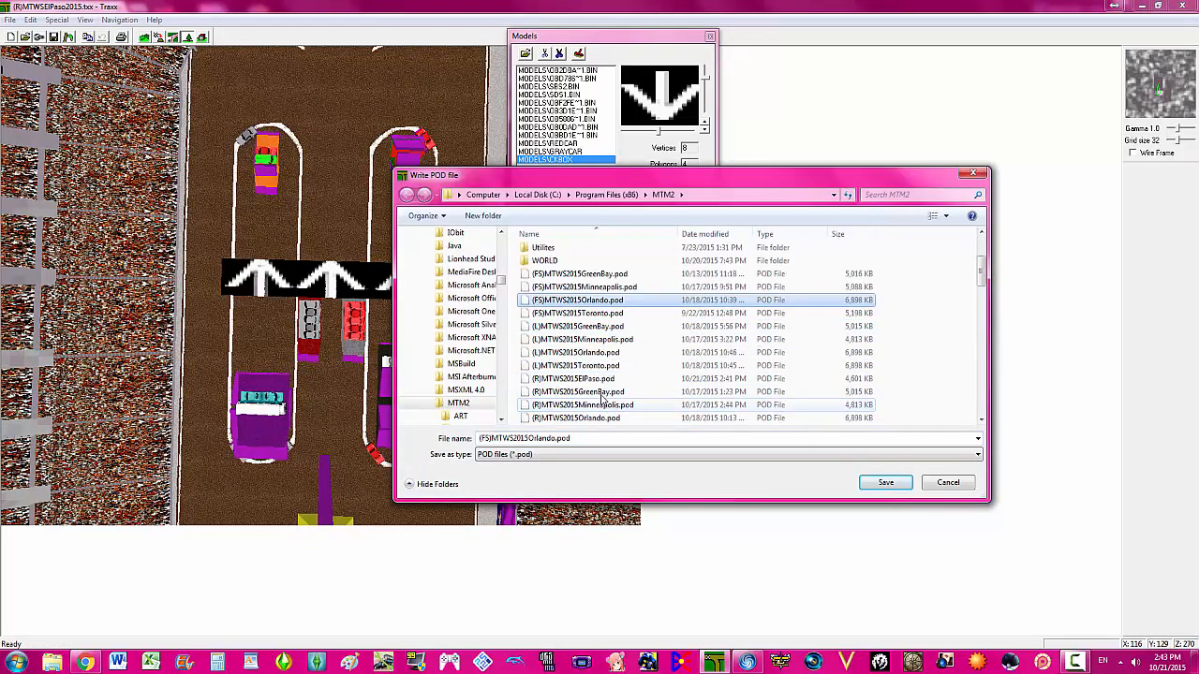
{"action": "double_click", "coordinate": [600, 379]}
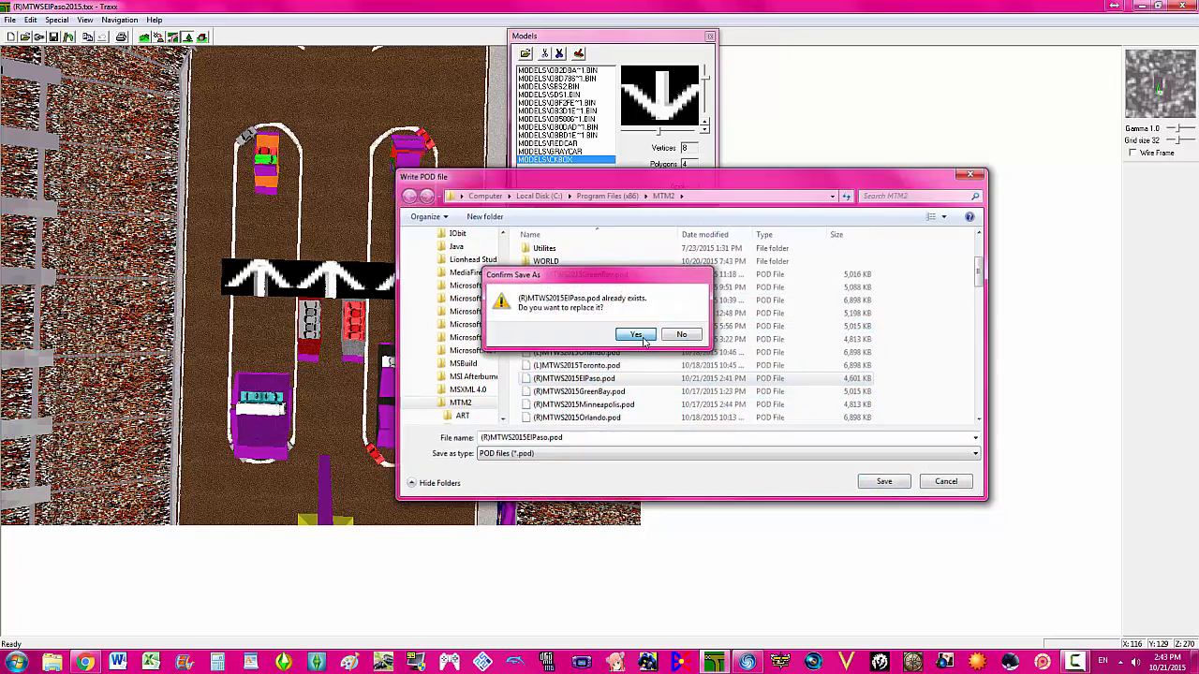
{"action": "left_click", "coordinate": [636, 336]}
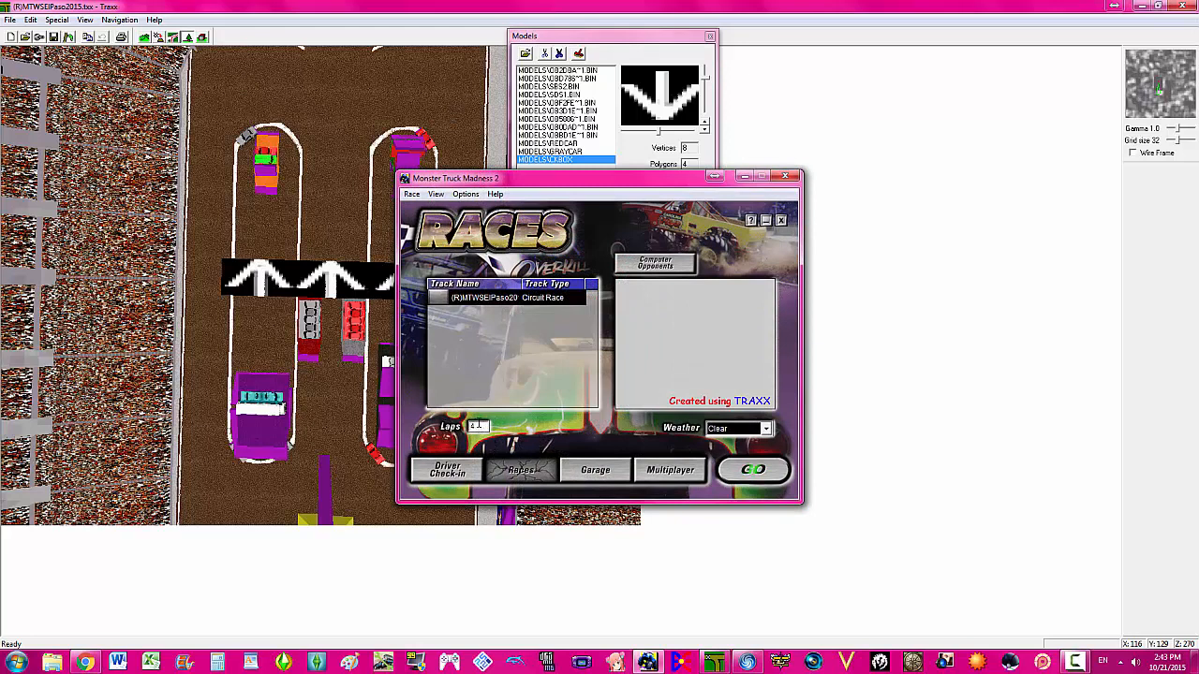
- Test the checkpoint by racing the El Paso track in Monster Truck Madness 2, and quit the game
{"action": "left_click", "coordinate": [763, 468]}
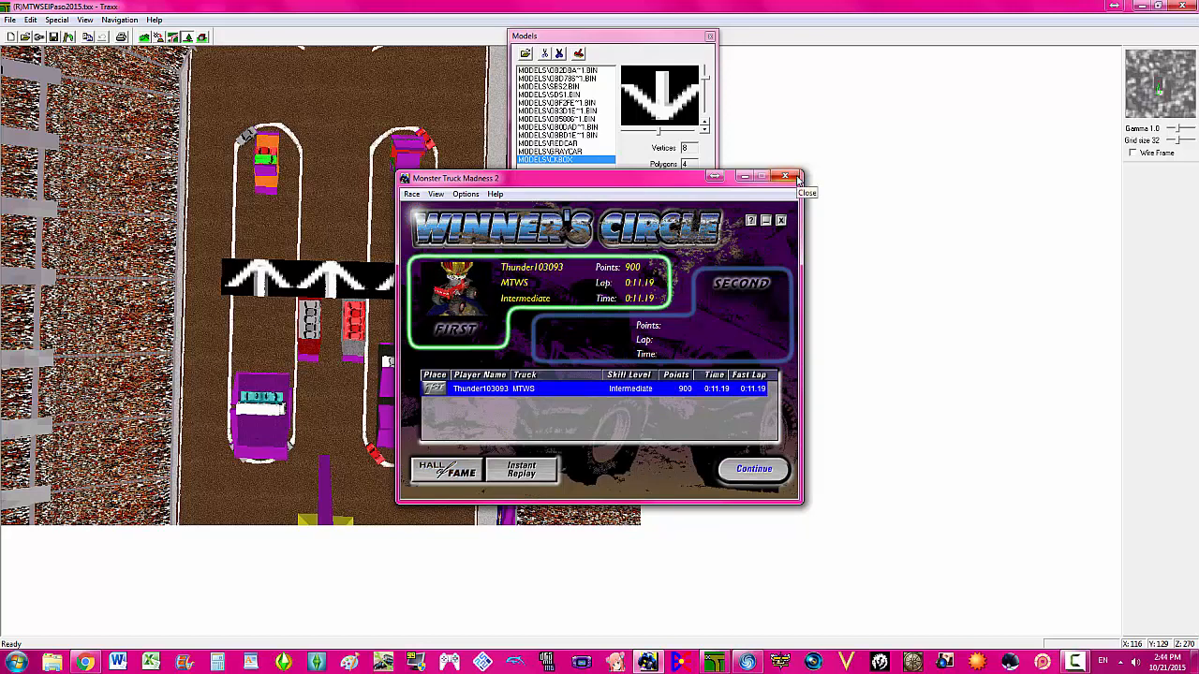
{"action": "left_click", "coordinate": [796, 177]}
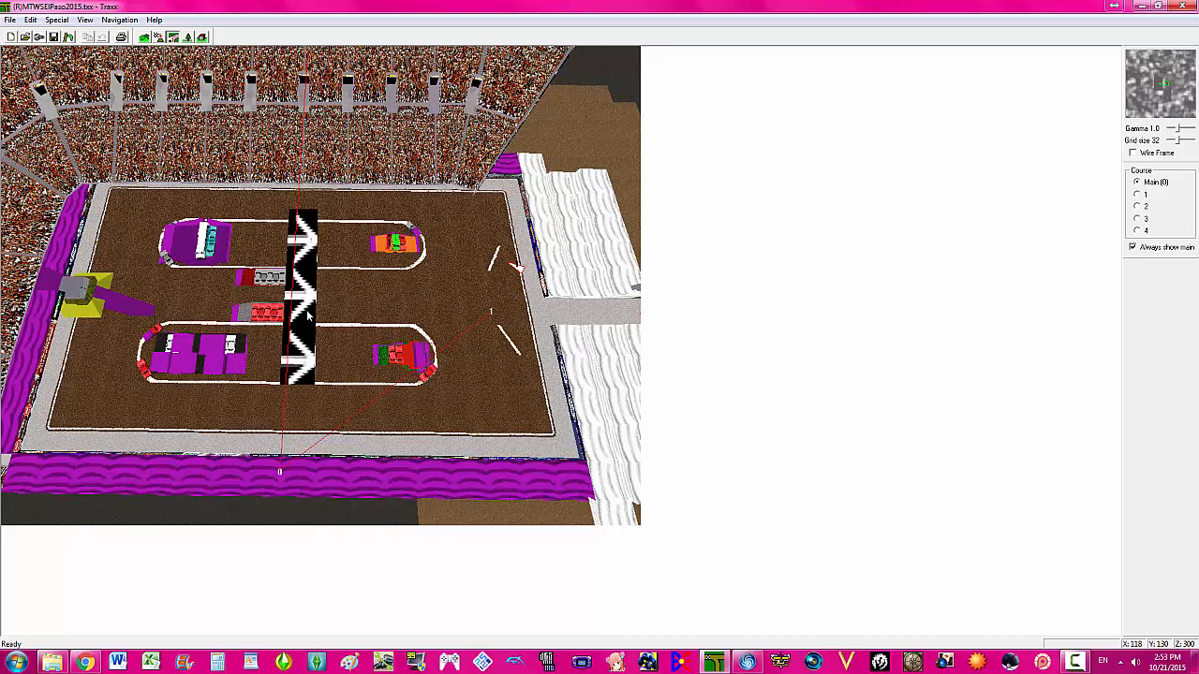
- Switch to box editing and delete the checkpoint box beside the centre car stacks
{"action": "left_click", "coordinate": [187, 37]}
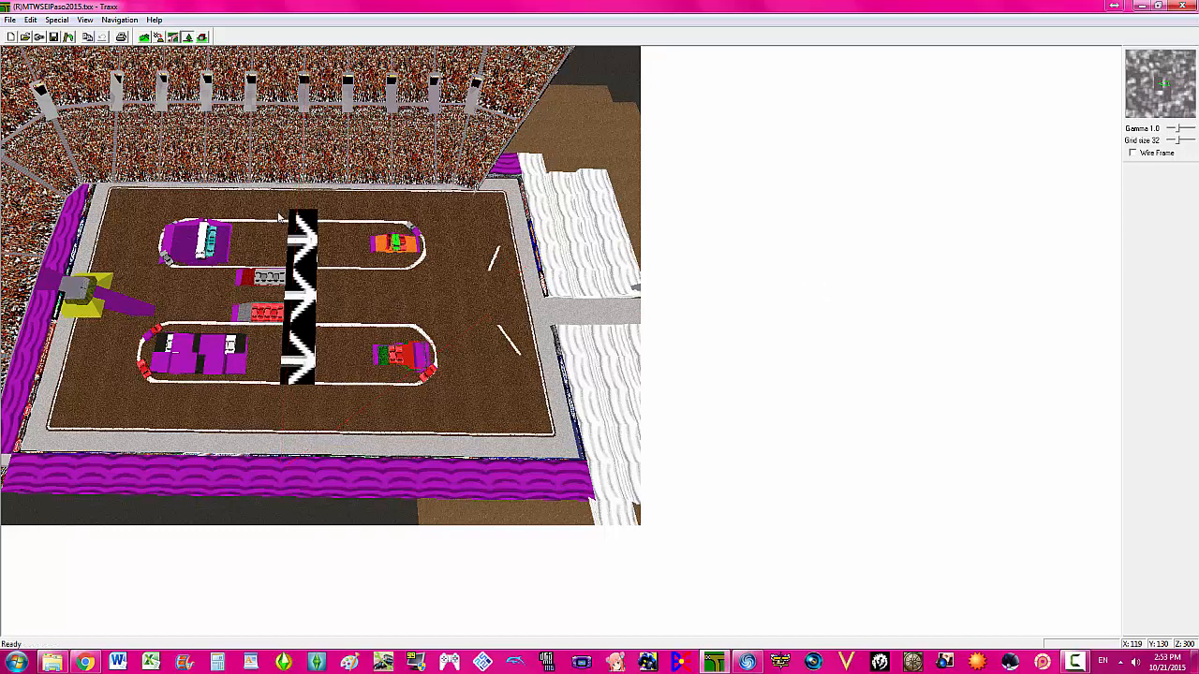
{"action": "left_click", "coordinate": [313, 293]}
{"action": "key", "text": "Delete"}
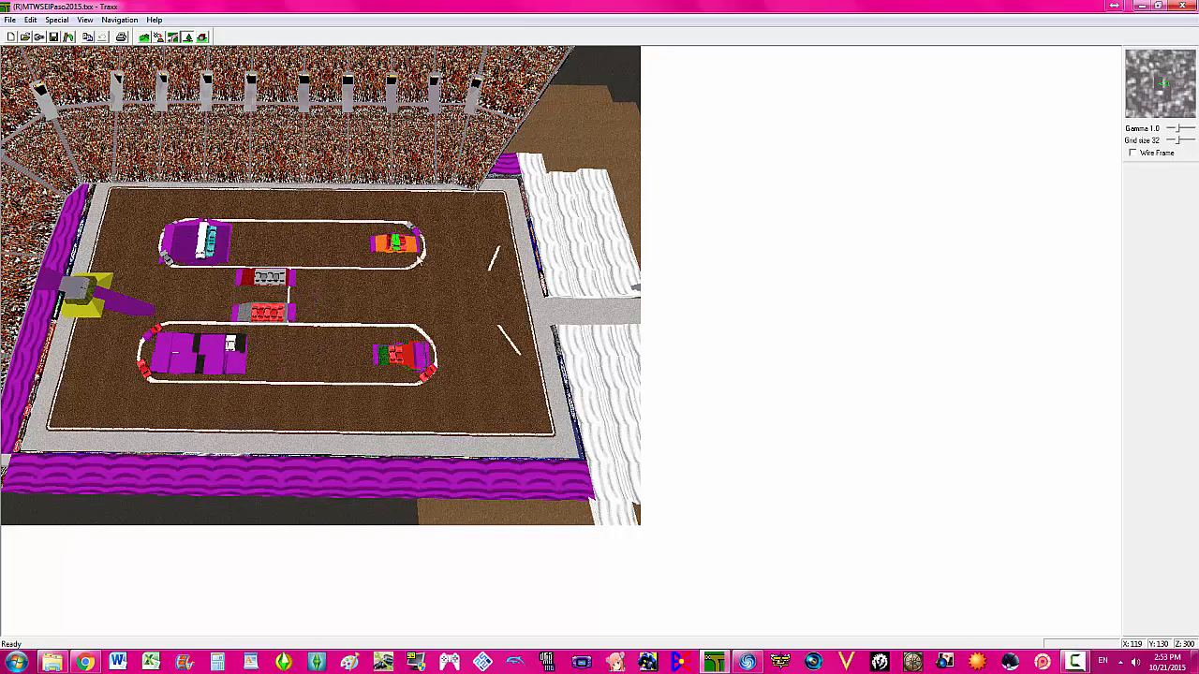
- Switch to course editing, set the Bigfoot truck's angle to 180 and move it toward the arena's entrance tunnel
{"action": "left_click", "coordinate": [187, 37]}
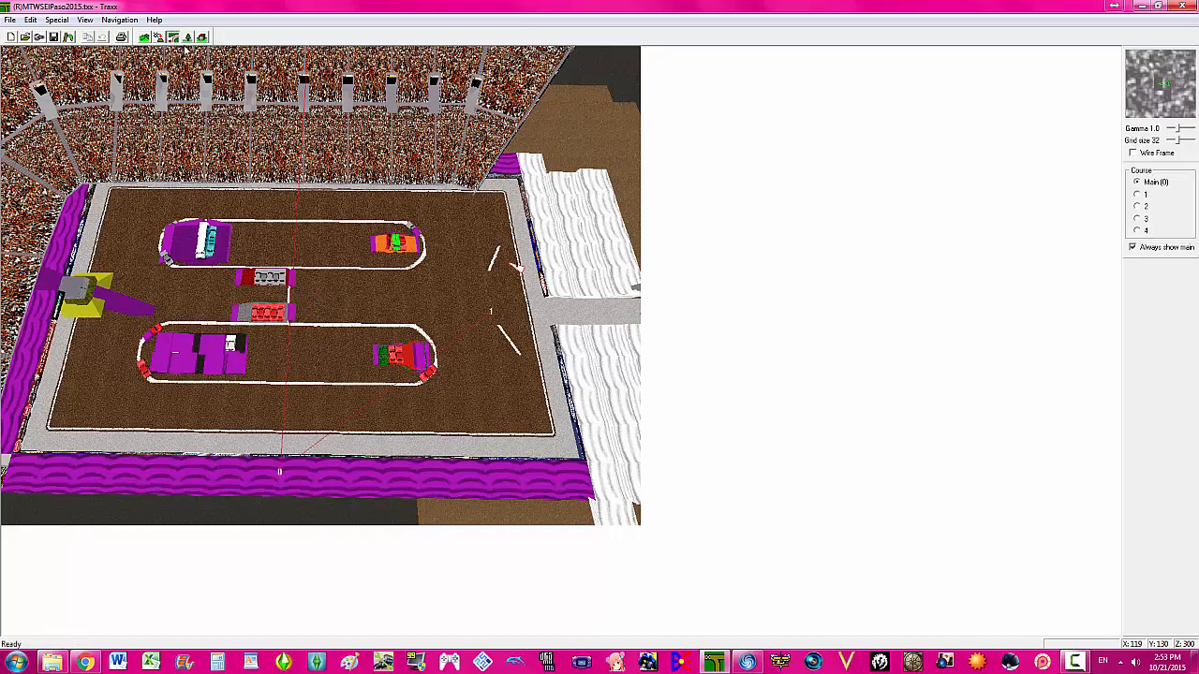
{"action": "right_click", "coordinate": [505, 272]}
{"action": "left_click", "coordinate": [538, 288]}
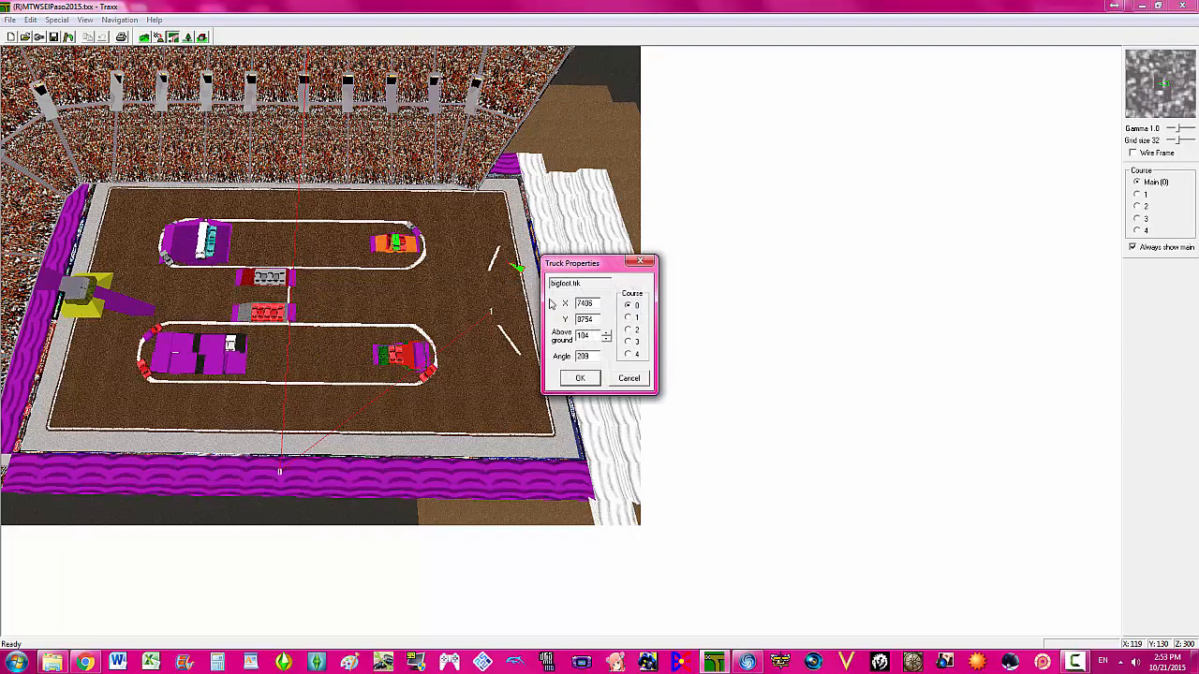
{"action": "double_click", "coordinate": [590, 356]}
{"action": "type", "text": "180"}
{"action": "left_click", "coordinate": [580, 377]}
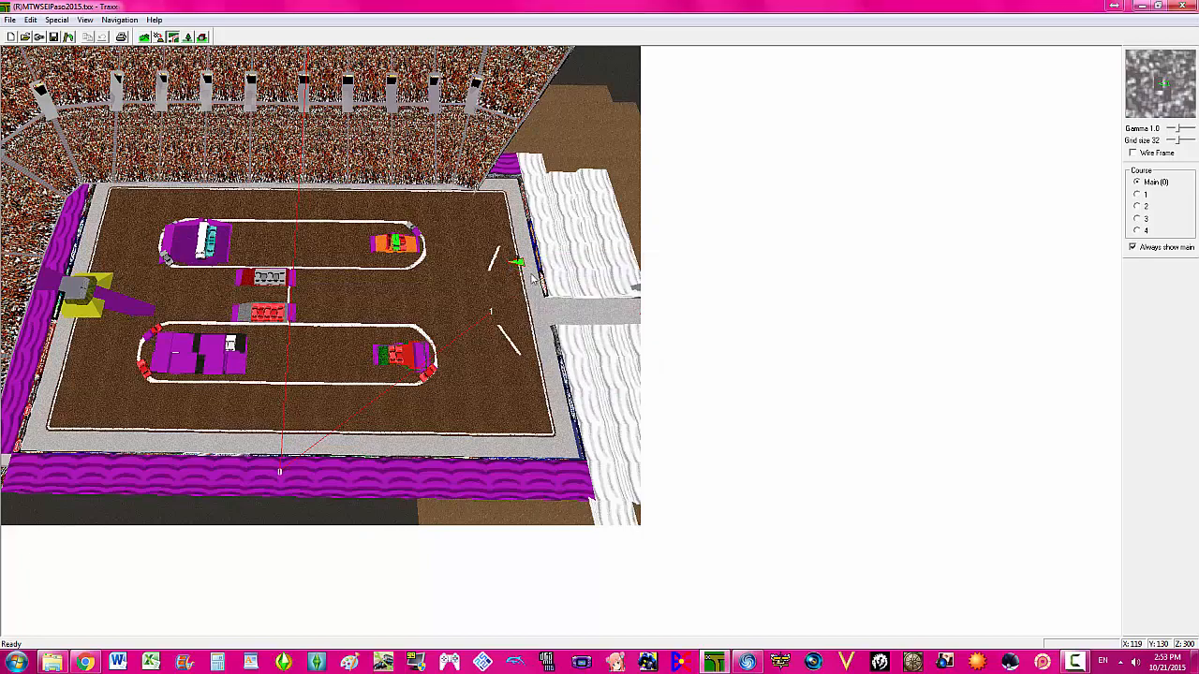
{"action": "left_click_drag", "start_coordinate": [519, 263], "coordinate": [461, 284]}
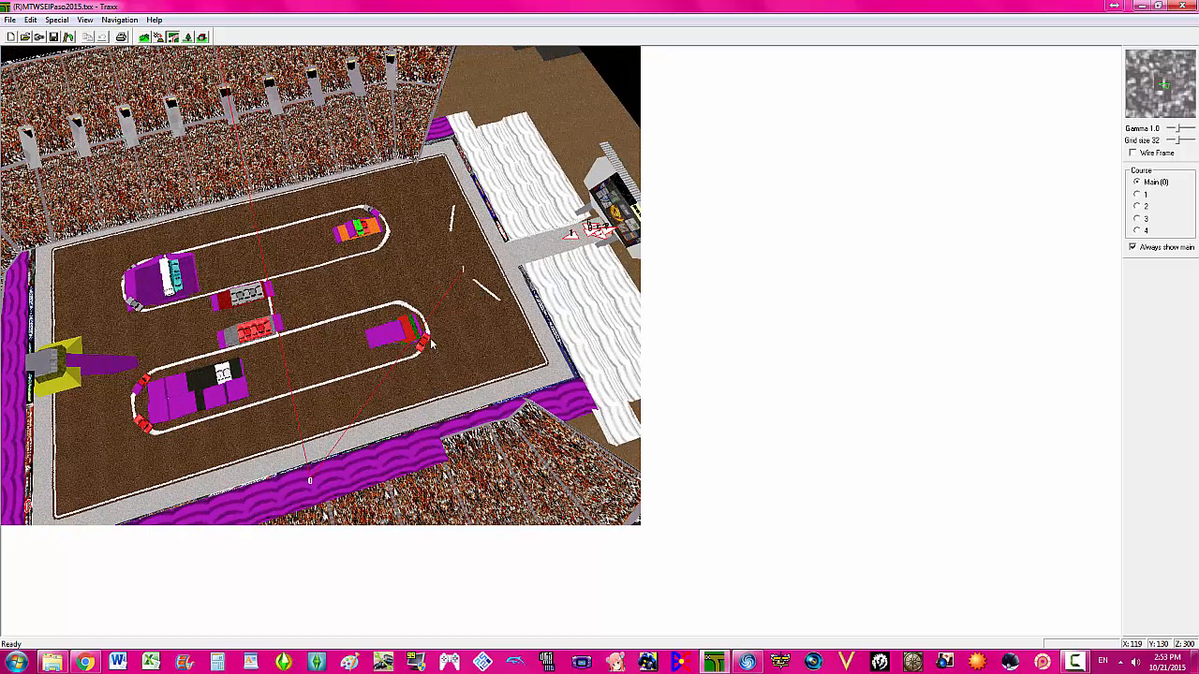
{"action": "left_click", "coordinate": [188, 36]}
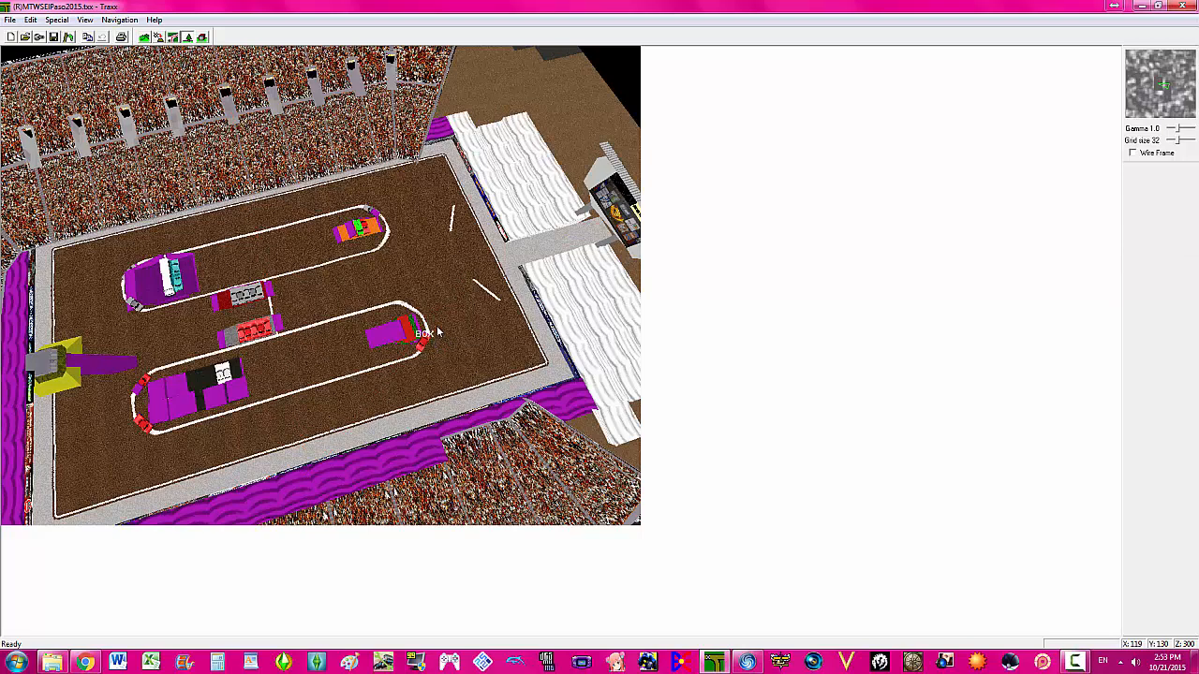
{"action": "left_click", "coordinate": [1075, 662]}
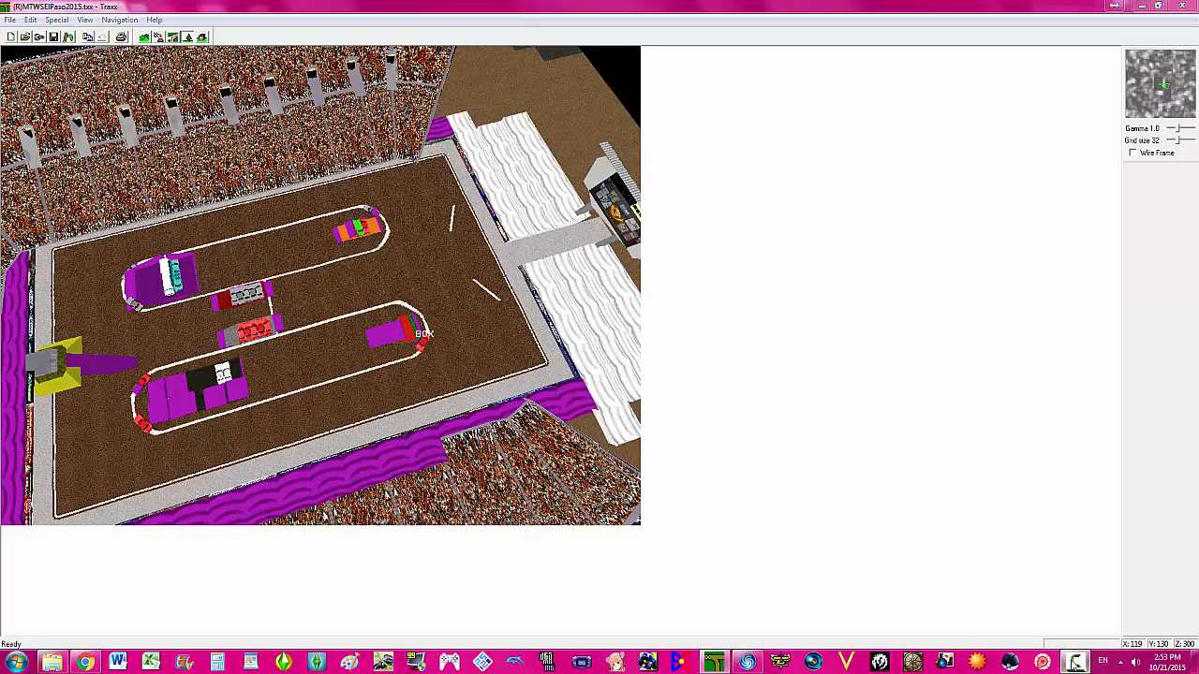
{"action": "left_click", "coordinate": [1135, 607]}
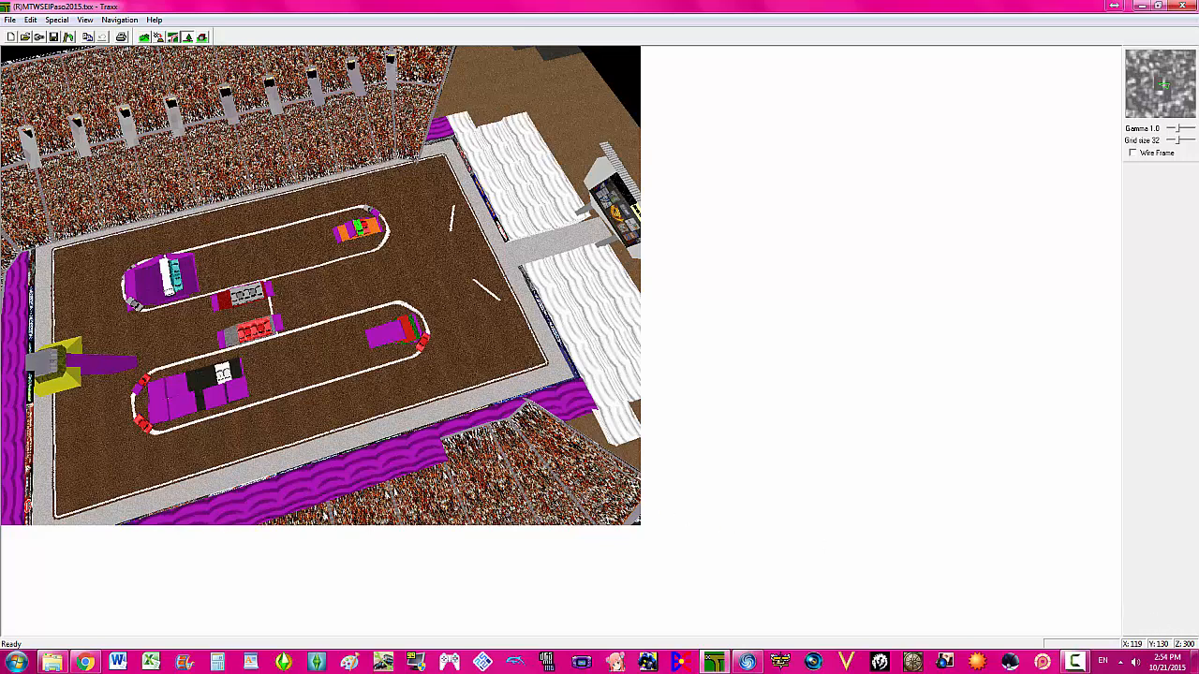
{"action": "left_click", "coordinate": [1075, 662]}
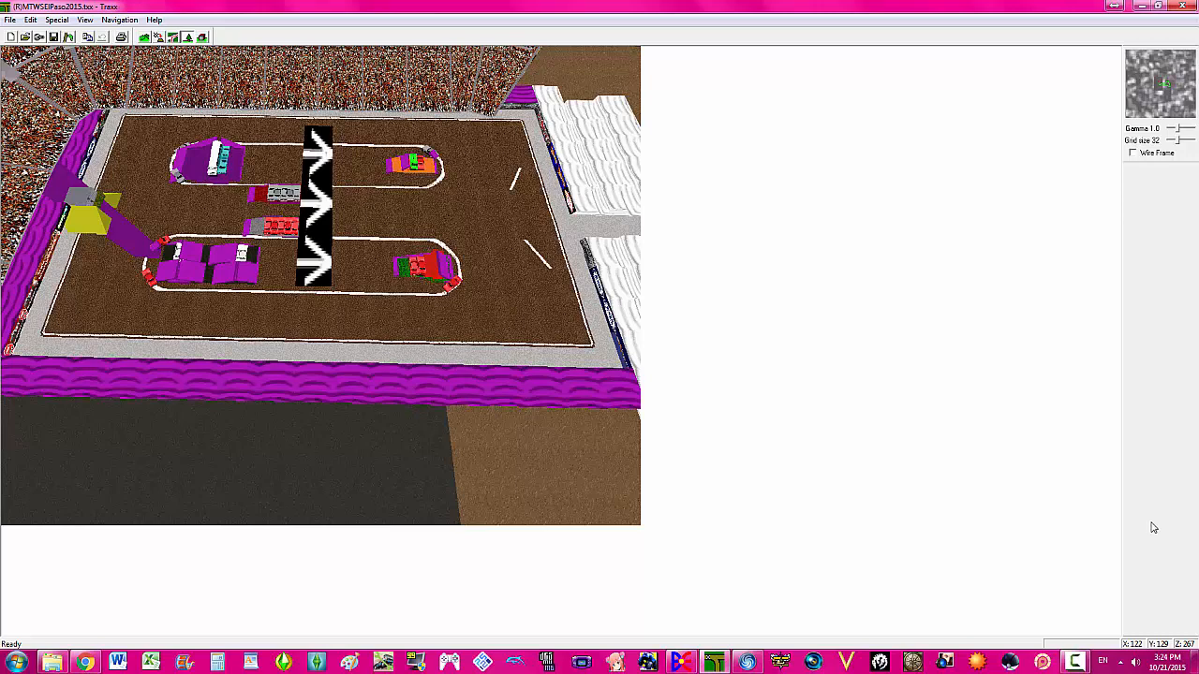
- Switch to course editing and delete the main course segment running diagonally from the near purple wall toward the truck start area
{"action": "key", "text": "Left"}
{"action": "key", "text": "Left"}
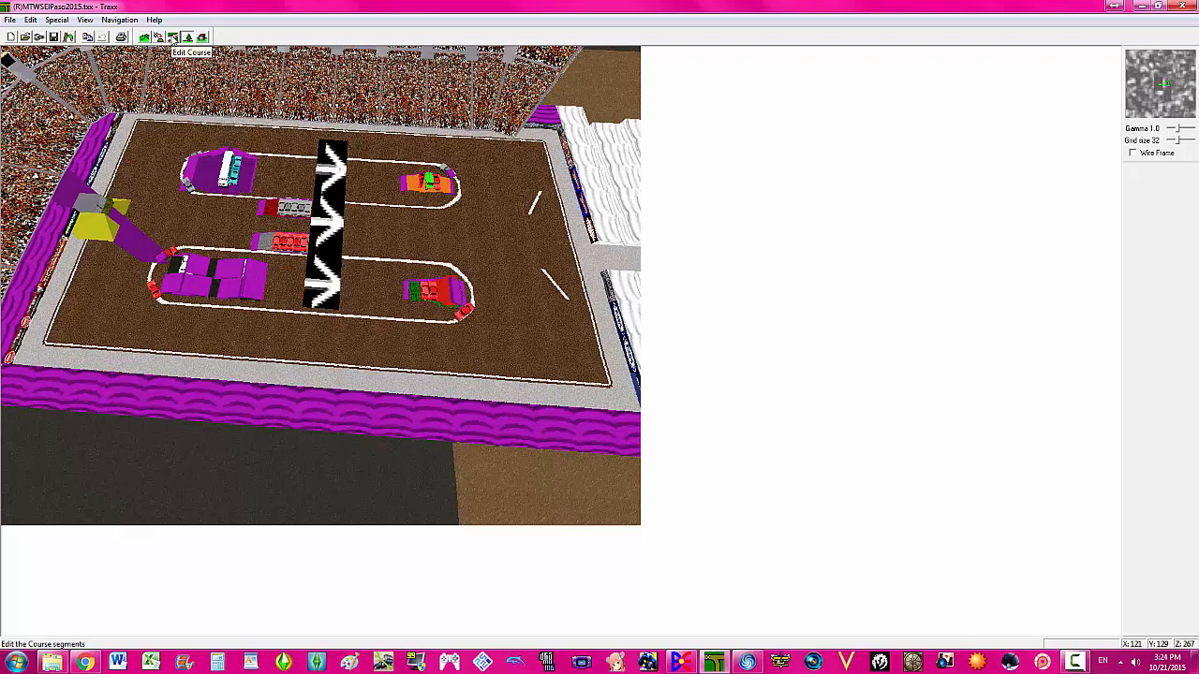
{"action": "left_click", "coordinate": [172, 38]}
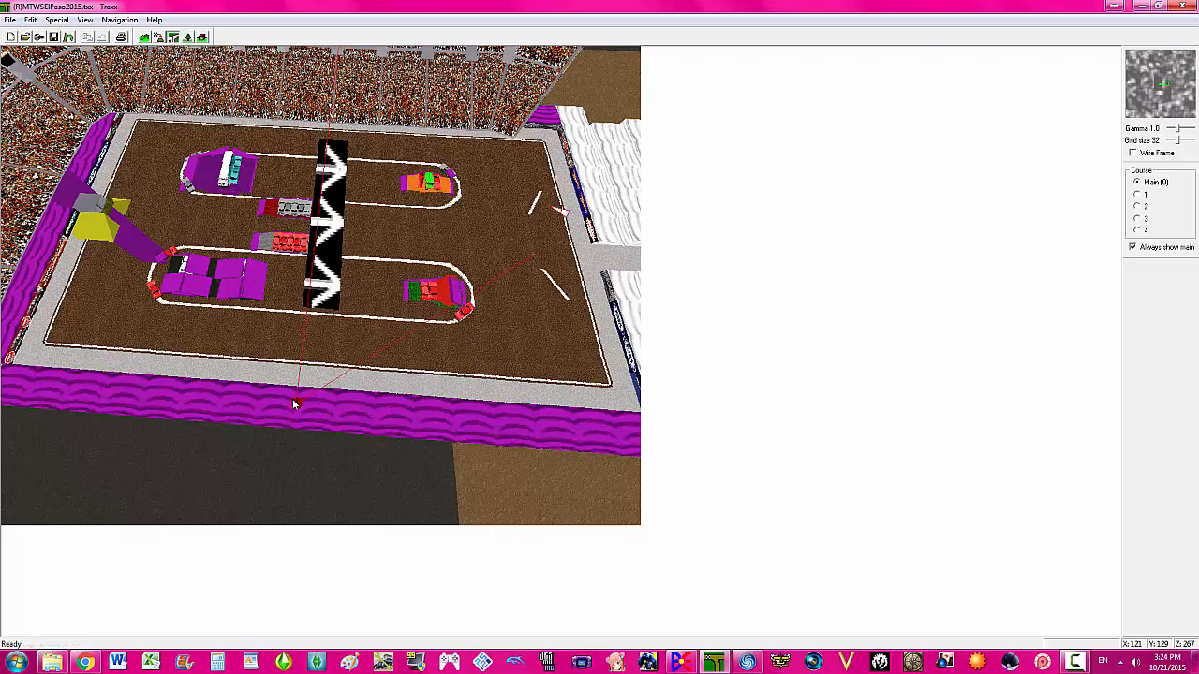
{"action": "right_click", "coordinate": [298, 403]}
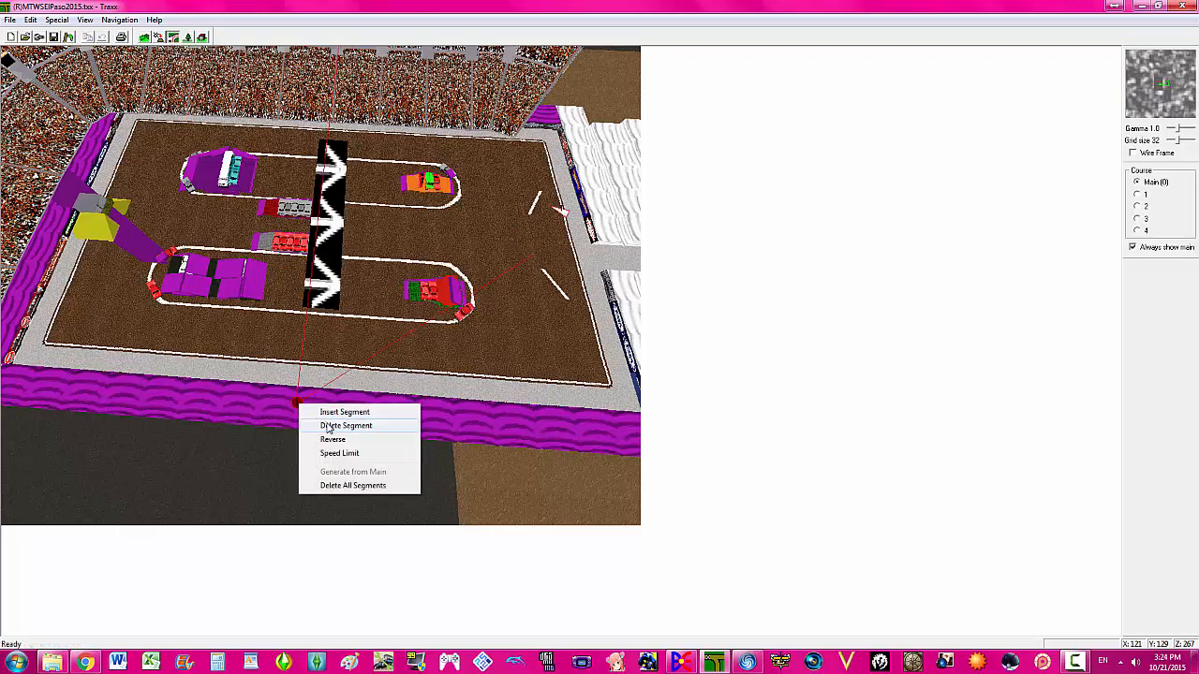
{"action": "left_click", "coordinate": [332, 424]}
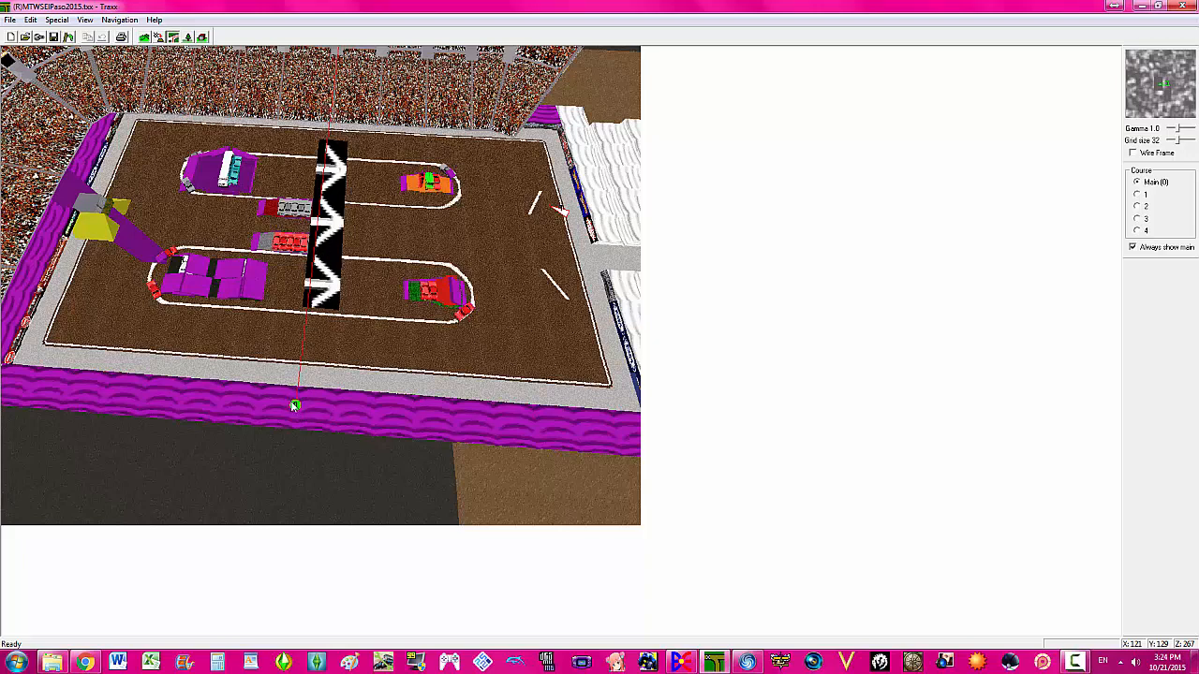
- Delete the main course segment crossing the arena centre and insert a new main segment at the near purple wall
{"action": "key", "text": "Up"}
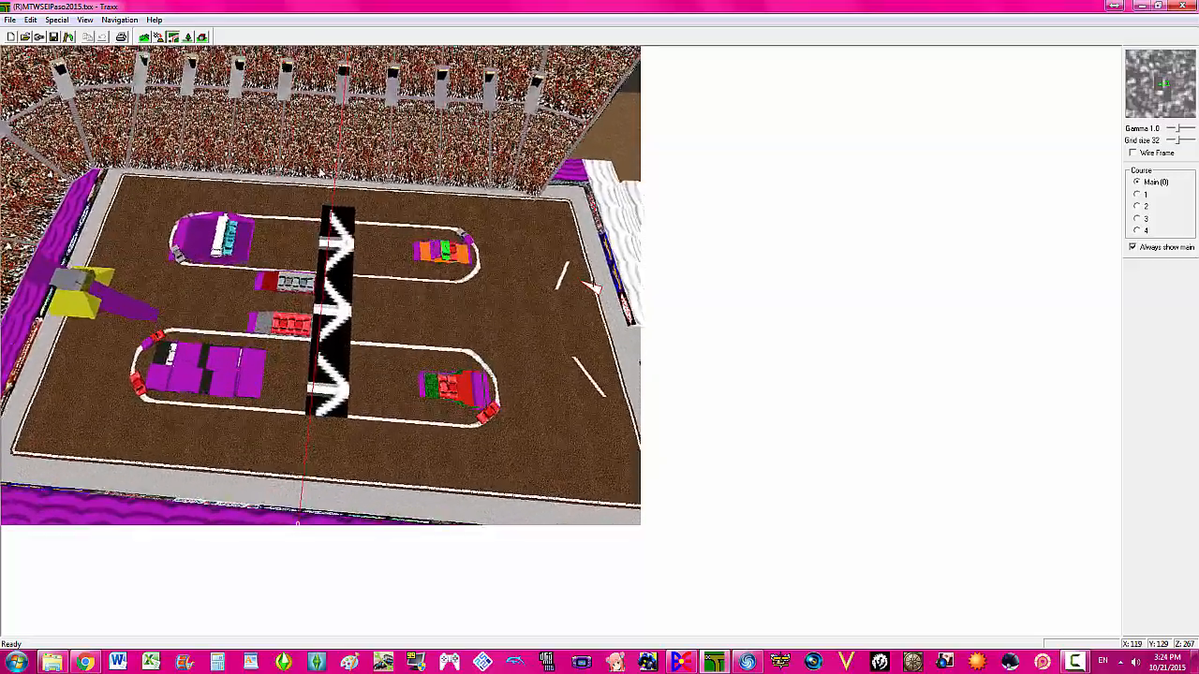
{"action": "key", "text": "Down"}
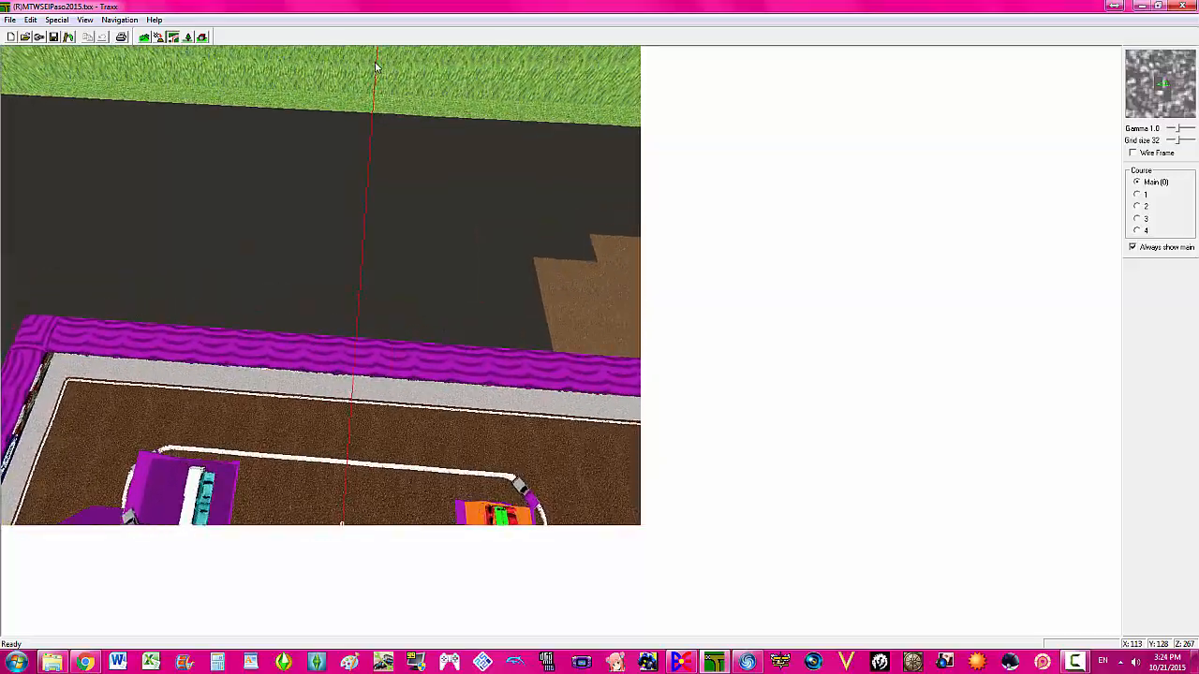
{"action": "key", "text": "Down"}
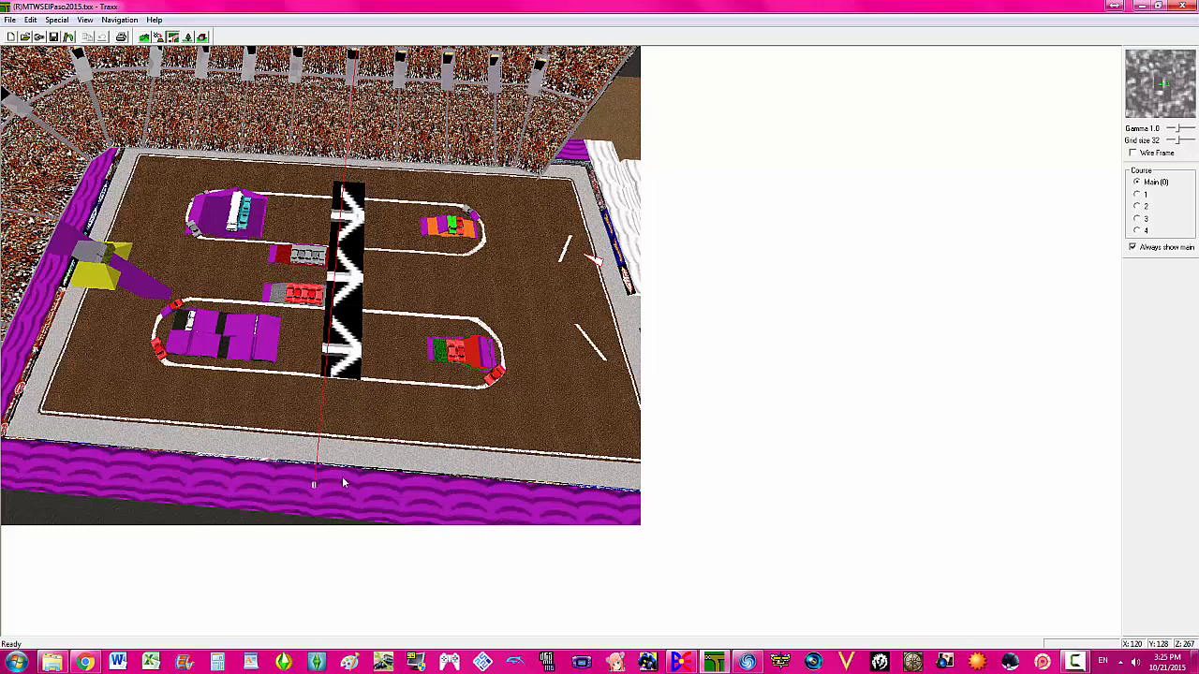
{"action": "right_click", "coordinate": [314, 487]}
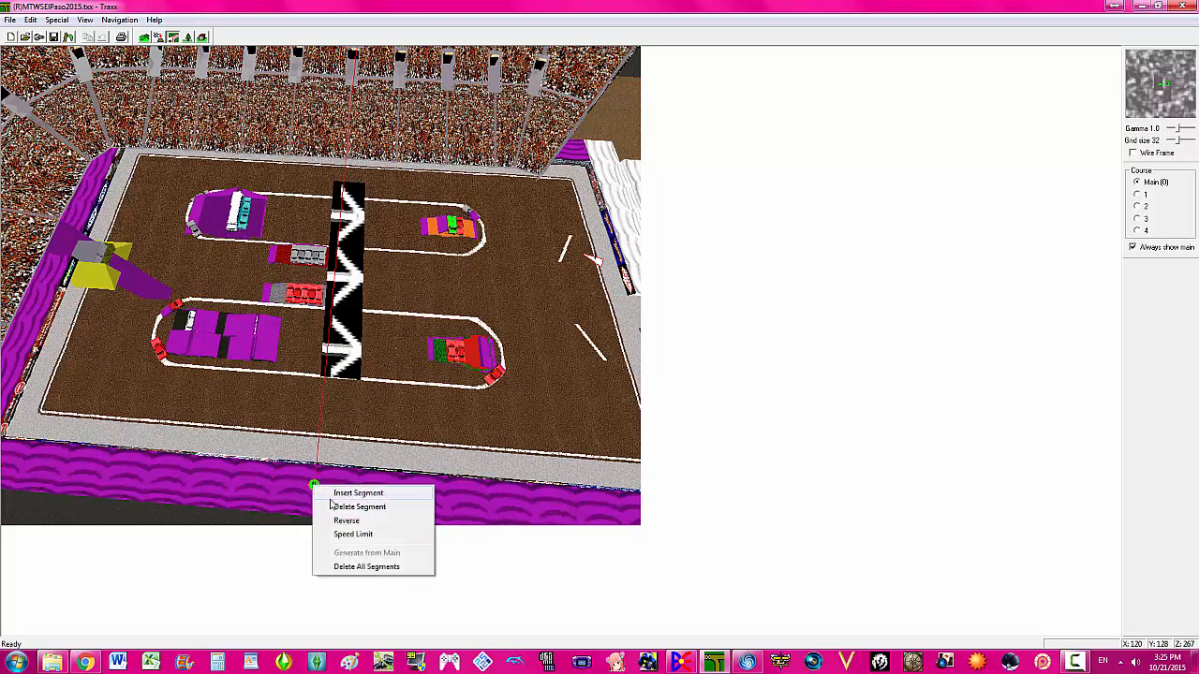
{"action": "left_click", "coordinate": [314, 430]}
{"action": "right_click", "coordinate": [314, 431]}
{"action": "left_click", "coordinate": [339, 436]}
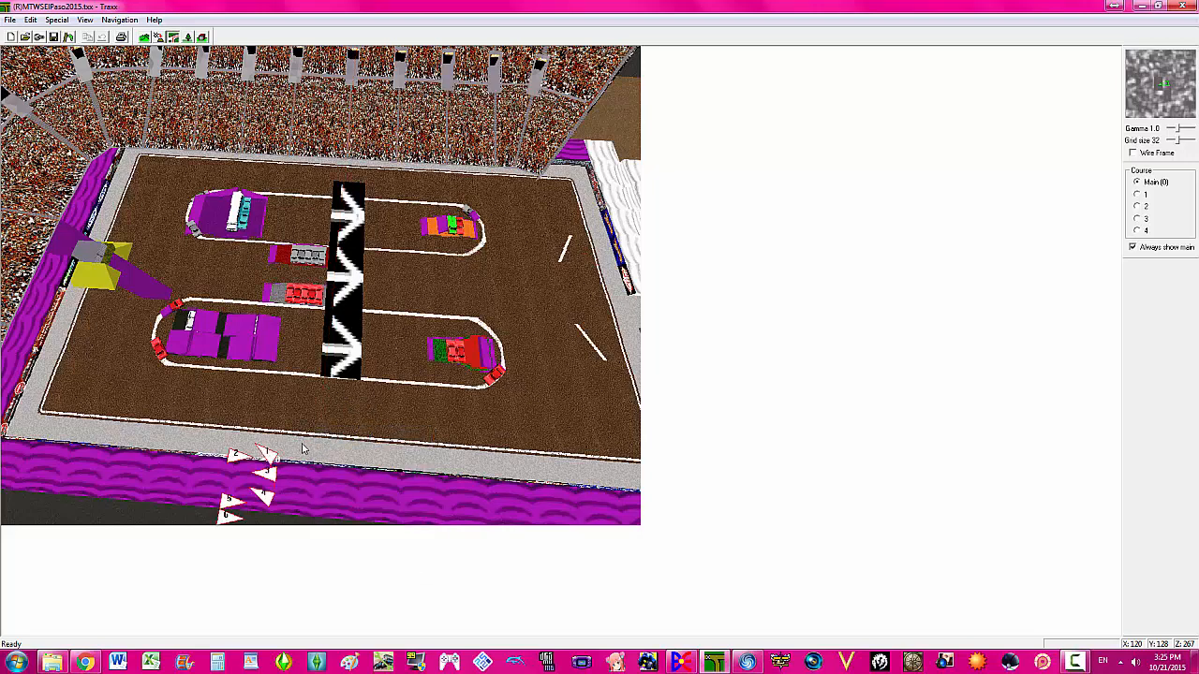
{"action": "left_click", "coordinate": [1075, 662]}
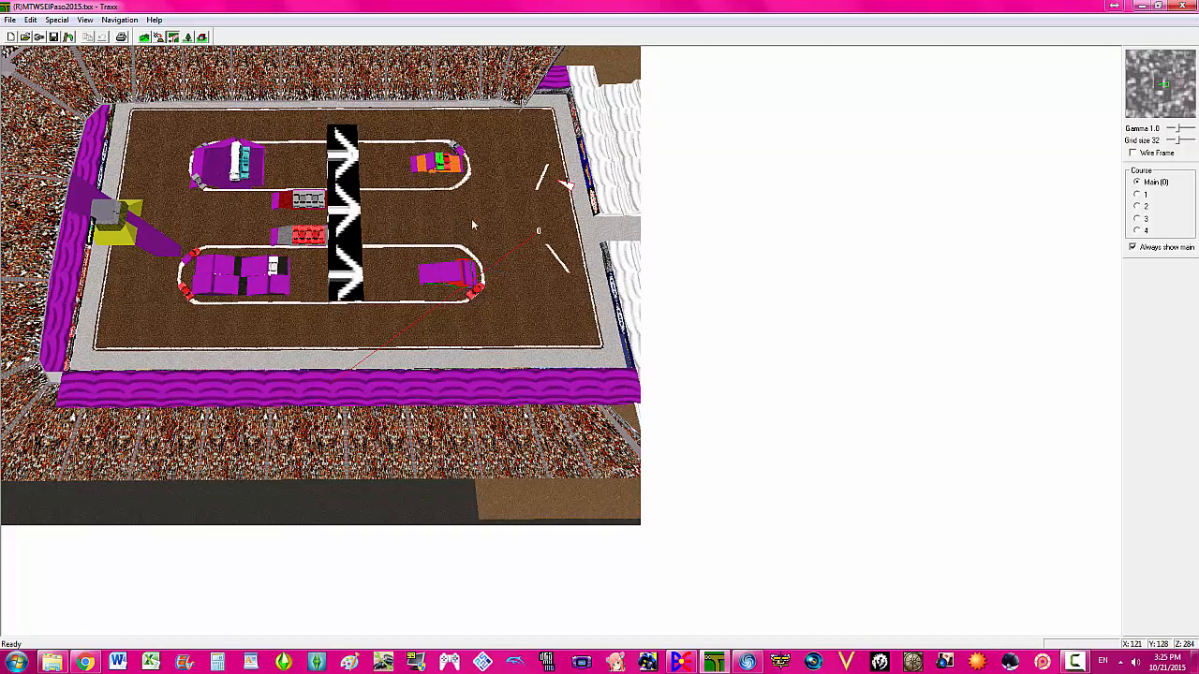
- Move the new main segment's free end to the far grandstand side so it runs straight across the arena centre
{"action": "mouse_move", "coordinate": [539, 230]}
{"action": "left_mouse_down"}
{"action": "mouse_move", "coordinate": [453, 194]}
{"action": "mouse_move", "coordinate": [337, 112]}
{"action": "mouse_move", "coordinate": [335, 74]}
{"action": "left_mouse_up"}
{"action": "key", "text": "Up"}
{"action": "key", "text": "Up"}
{"action": "key", "text": "Up"}
{"action": "key", "text": "Up"}
{"action": "key", "text": "Up"}
{"action": "key", "text": "Up"}
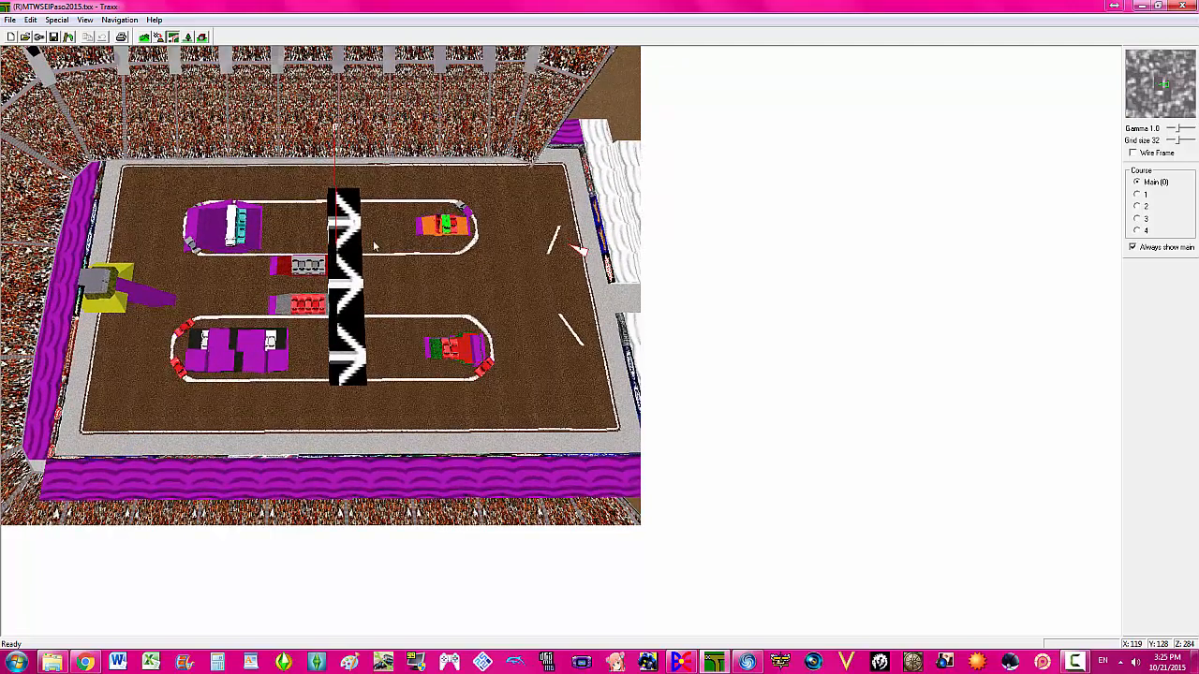
{"action": "right_click", "coordinate": [373, 245]}
{"action": "left_click", "coordinate": [998, 201]}
- For course 1, insert a segment at the near purple wall and stretch it straight across the arena alongside the main segment
{"action": "left_click", "coordinate": [1139, 184]}
{"action": "left_click", "coordinate": [1139, 194]}
{"action": "right_click", "coordinate": [330, 475]}
{"action": "left_click", "coordinate": [349, 497]}
{"action": "left_click_drag", "start_coordinate": [550, 298], "coordinate": [334, 120]}
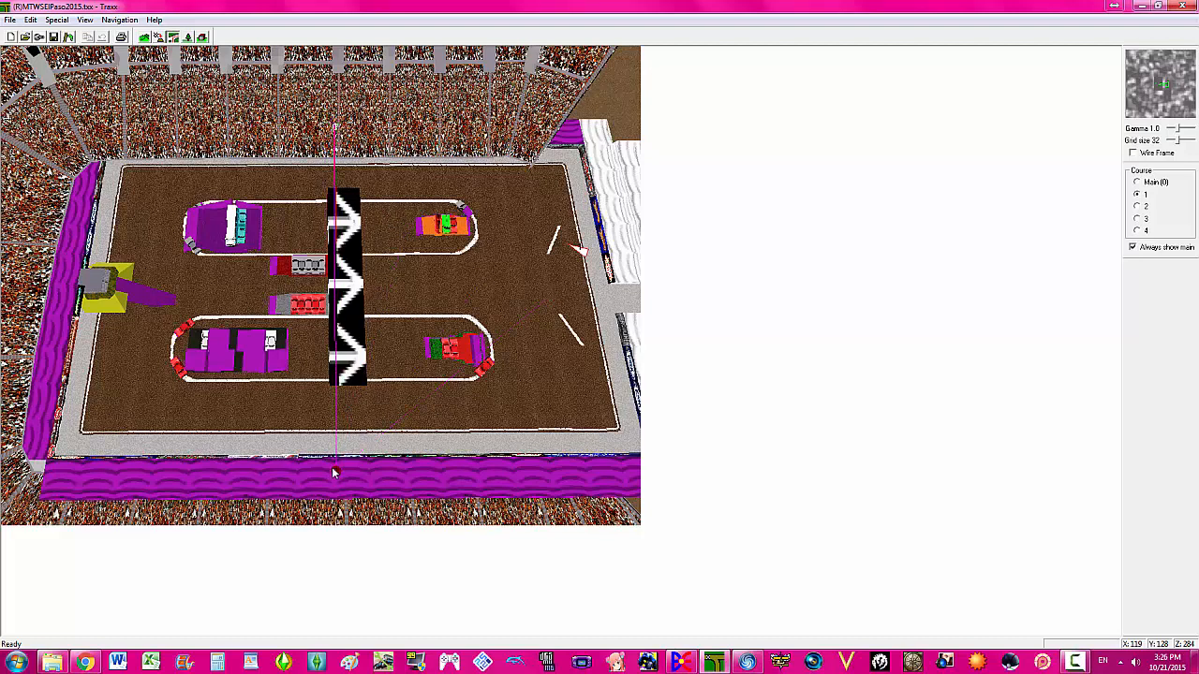
- Examine how the main and course 1 segments line up between the far purple wall and the centre car stacks
{"action": "left_click_drag", "start_coordinate": [334, 471], "coordinate": [331, 178]}
{"action": "key", "text": "Up"}
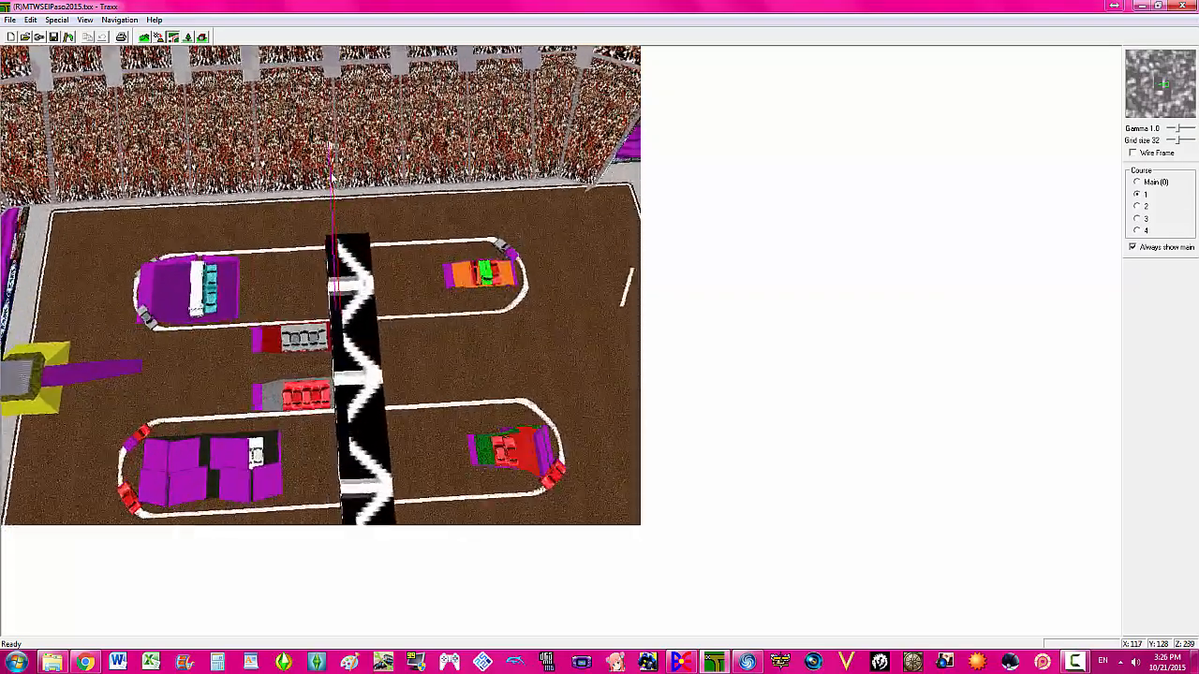
{"action": "key", "text": "Up"}
{"action": "key", "text": "Right"}
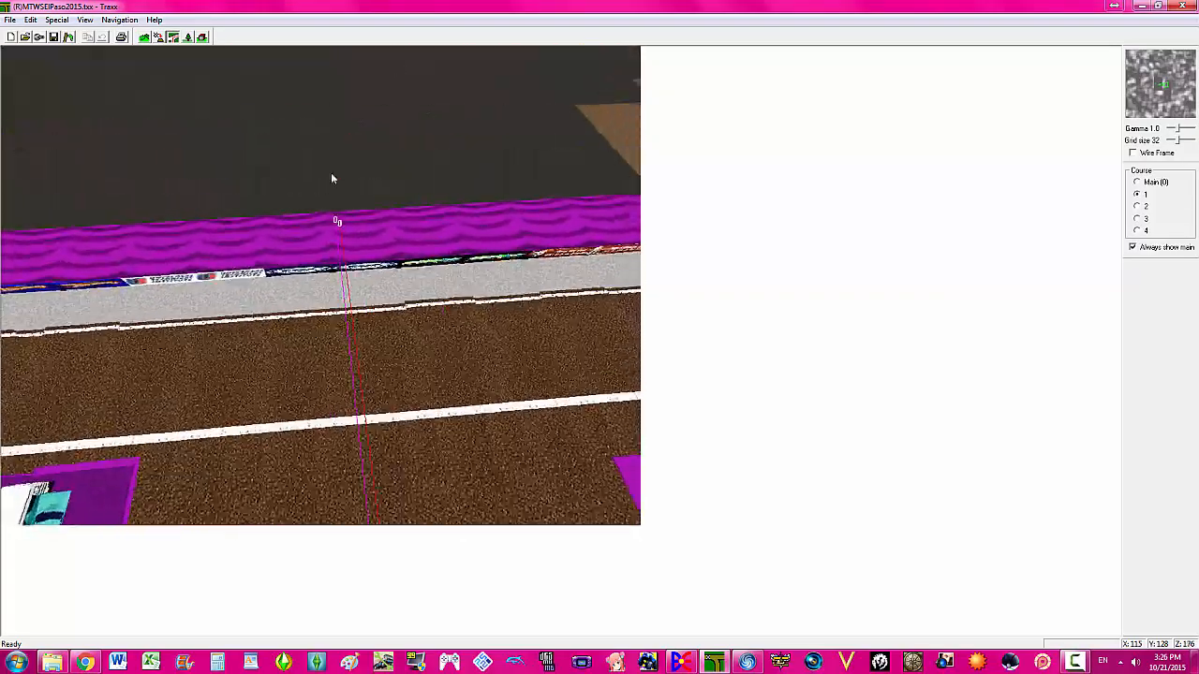
{"action": "key", "text": "Right"}
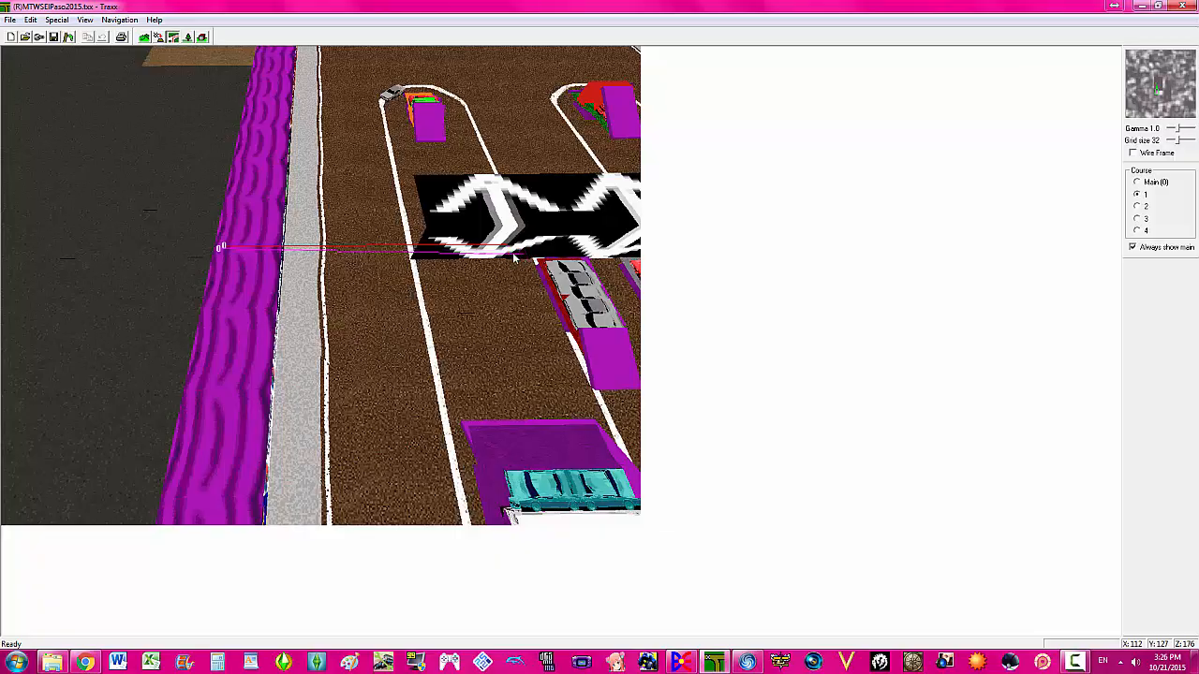
{"action": "key", "text": "Right"}
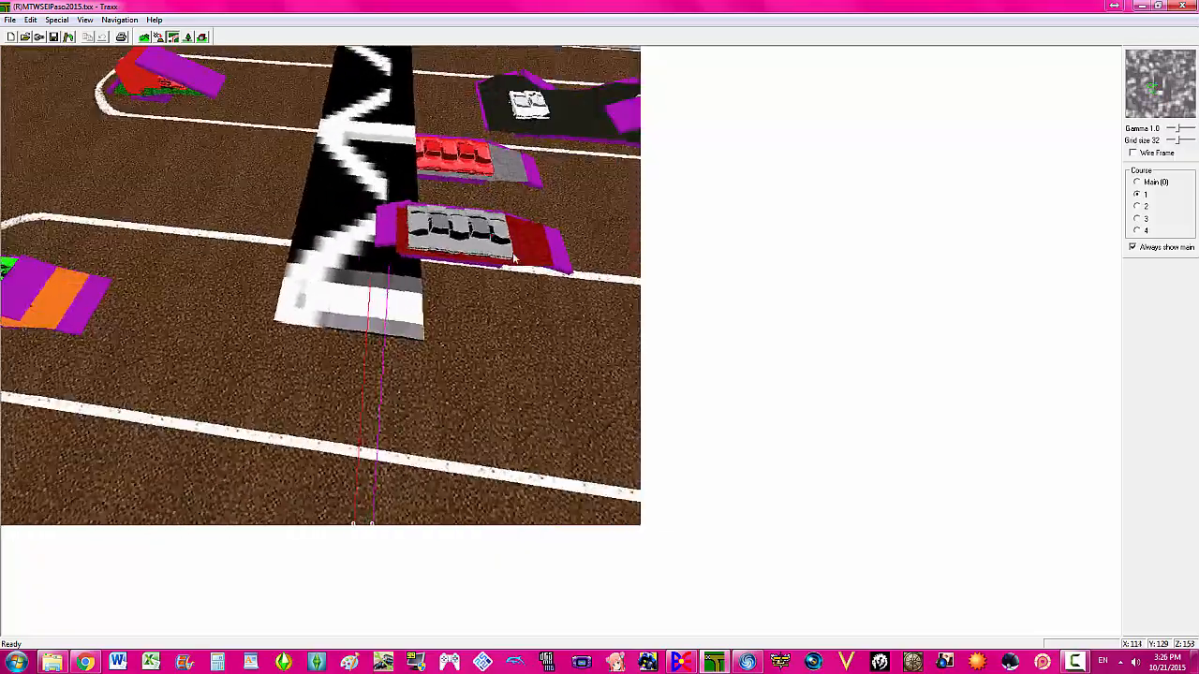
{"action": "key", "text": "Right"}
{"action": "key", "text": "Up"}
{"action": "key", "text": "Page_Down"}
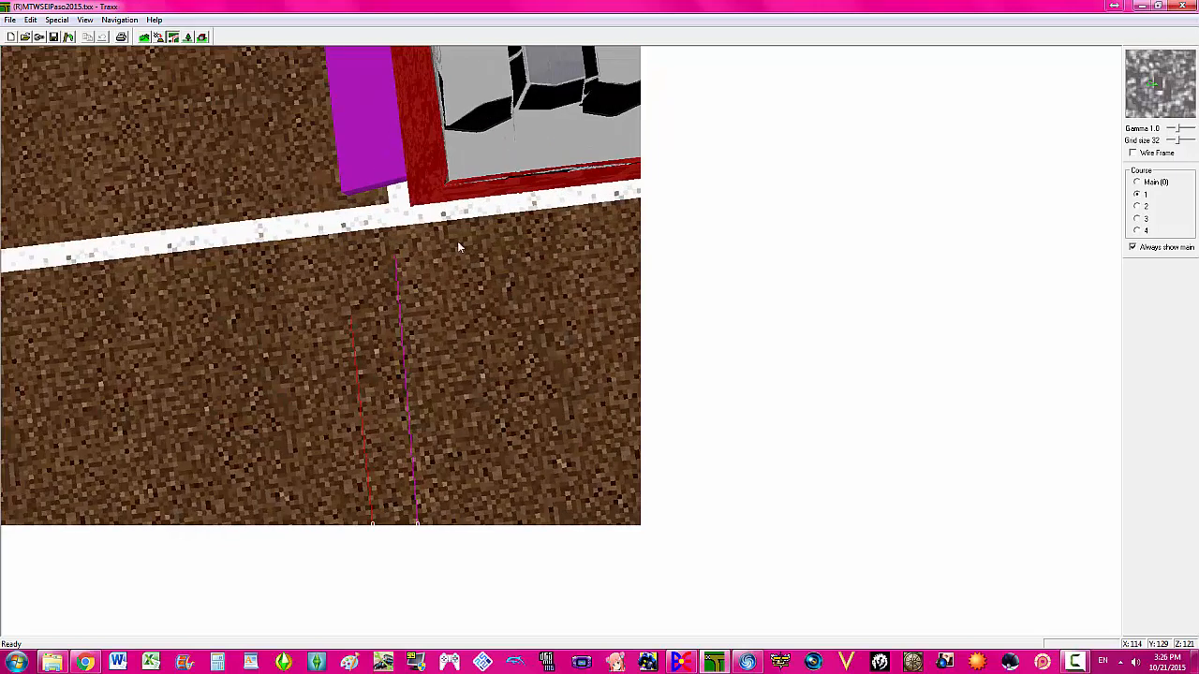
{"action": "left_click_drag", "start_coordinate": [397, 256], "coordinate": [394, 236]}
- Move the course 1 end point at the far purple wall inward, slightly apart from the main segment's end point
{"action": "key", "text": "Down"}
{"action": "key", "text": "Left"}
{"action": "key", "text": "Page_Up"}
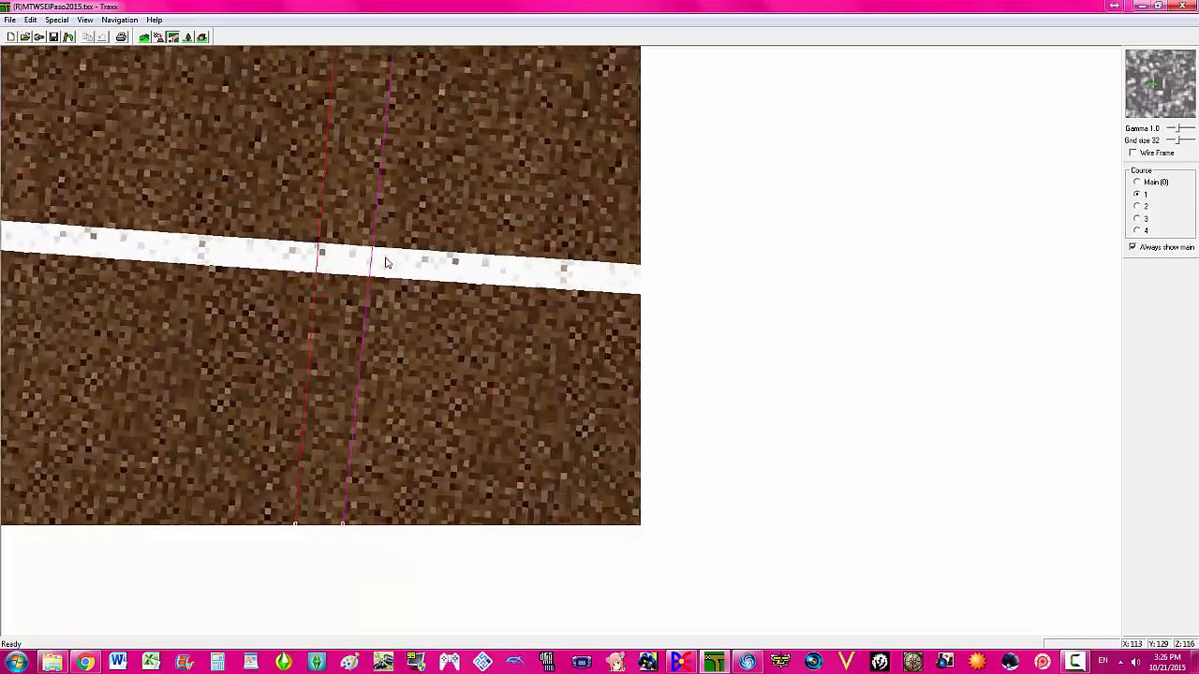
{"action": "key", "text": "Page_Up"}
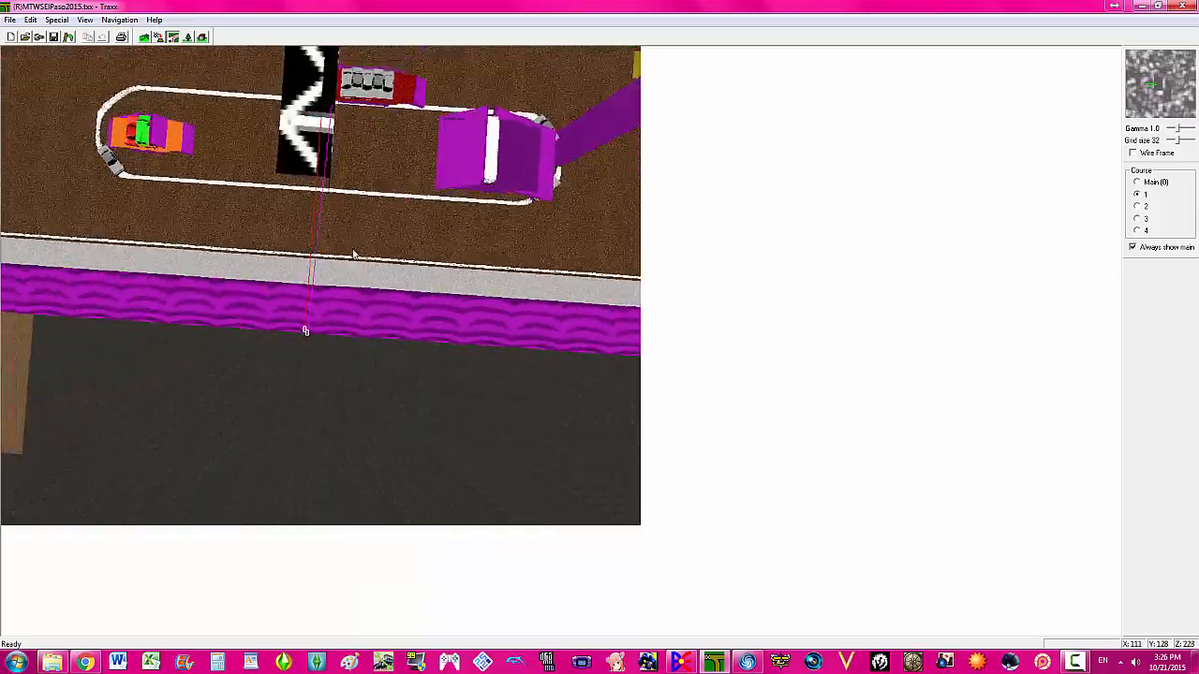
{"action": "key", "text": "Page_Down"}
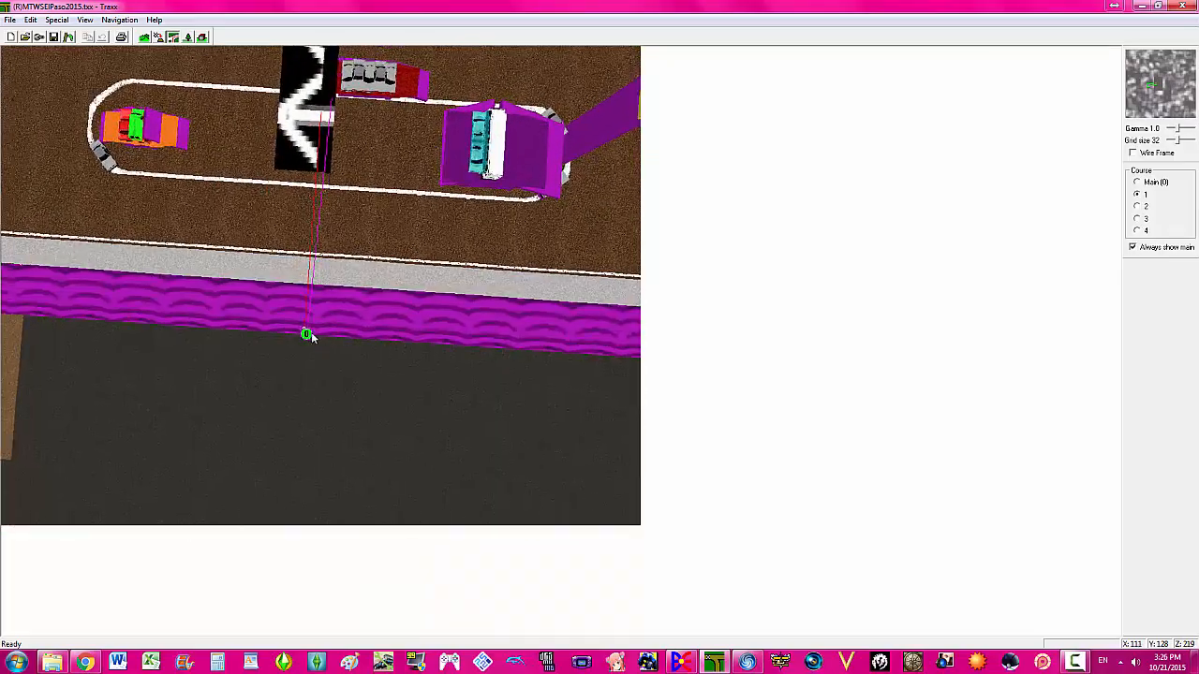
{"action": "left_click_drag", "start_coordinate": [309, 335], "coordinate": [326, 281]}
{"action": "key", "text": "Up"}
{"action": "key", "text": "Right"}
{"action": "key", "text": "Left"}
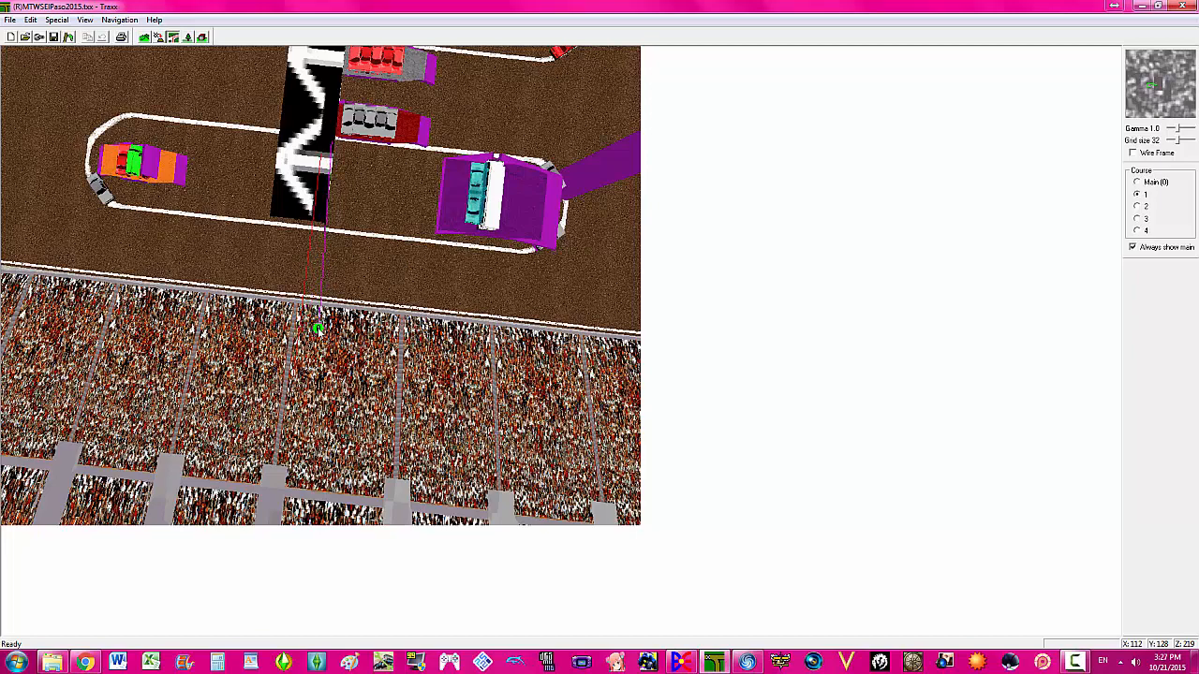
- Examine the height and spacing of both course end points along the purple wall from low side views
{"action": "key", "text": "Page_Down"}
{"action": "key", "text": "Page_Down"}
{"action": "key", "text": "Page_Down"}
{"action": "key", "text": "Page_Down"}
{"action": "key", "text": "Page_Down"}
{"action": "key", "text": "Page_Down"}
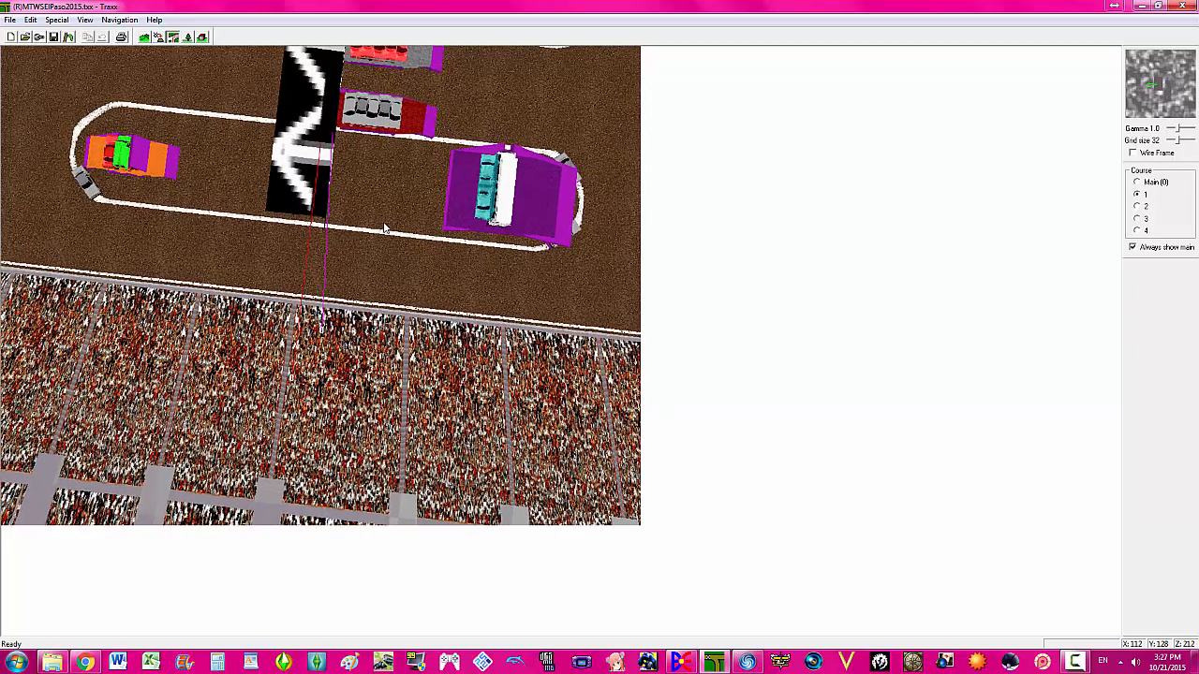
{"action": "key", "text": "Home"}
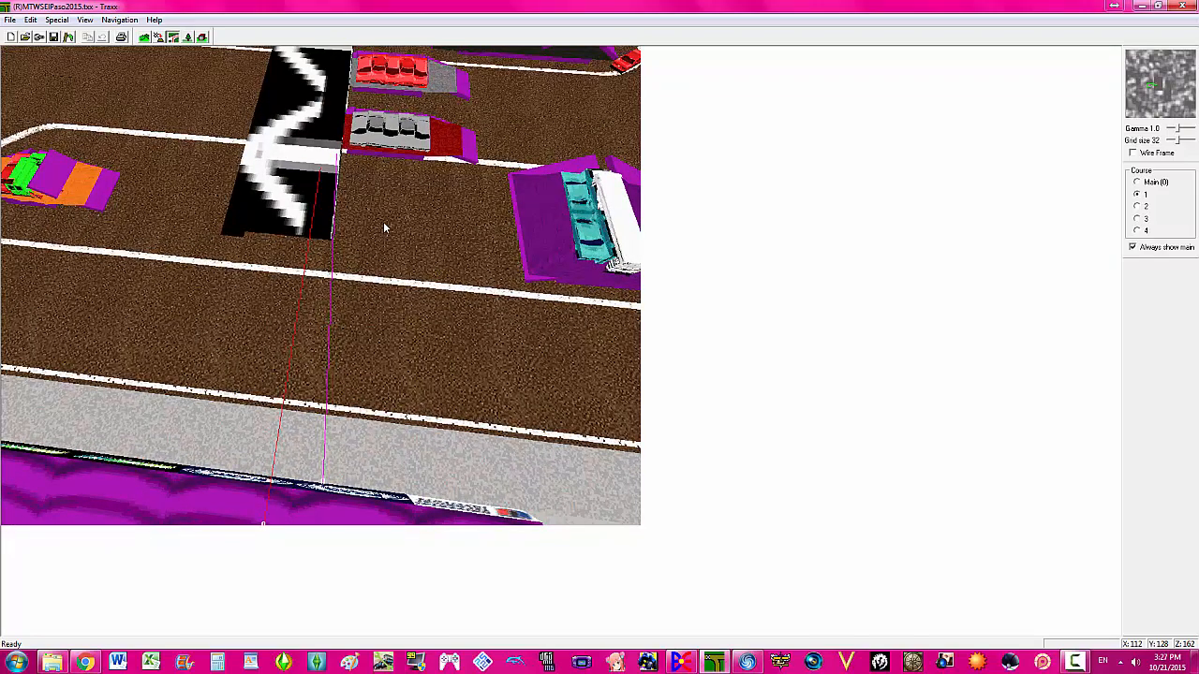
{"action": "key", "text": "Left"}
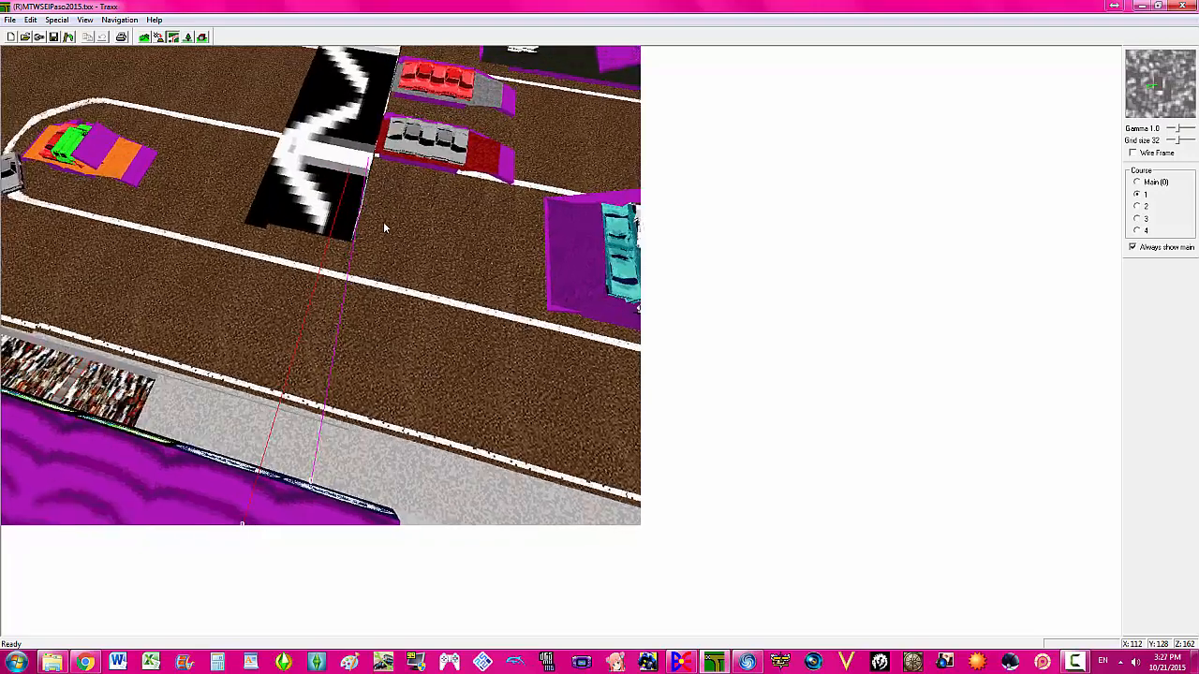
{"action": "key", "text": "Home"}
{"action": "key", "text": "Page_Down"}
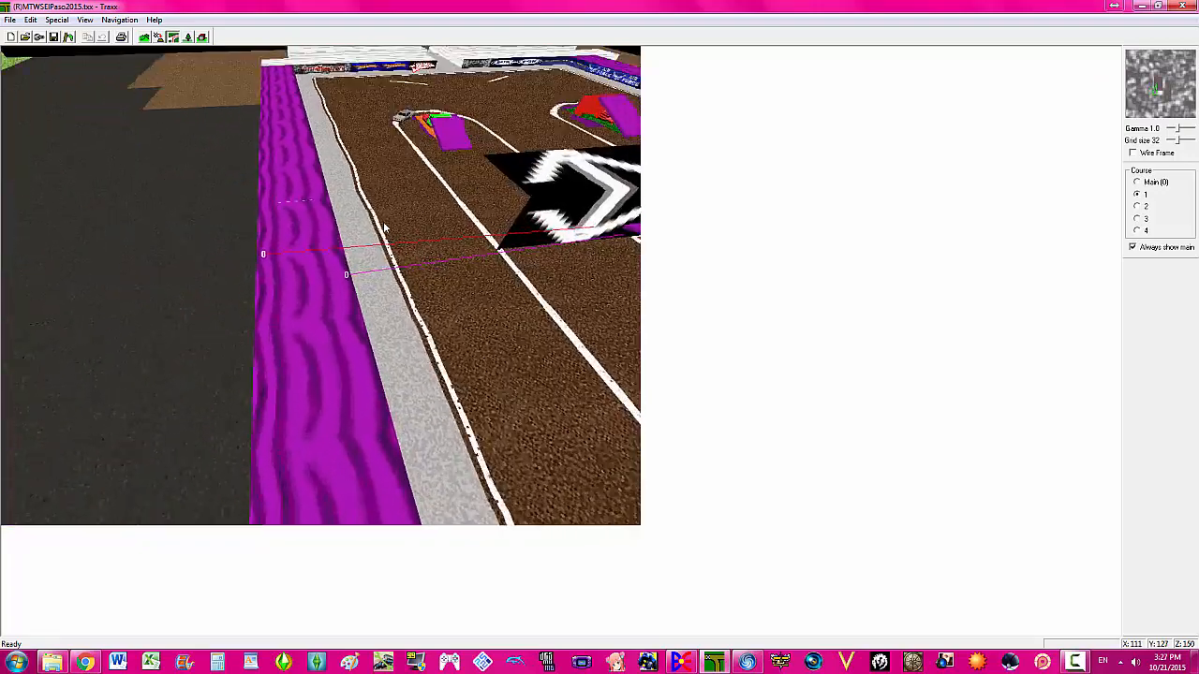
{"action": "key", "text": "Left"}
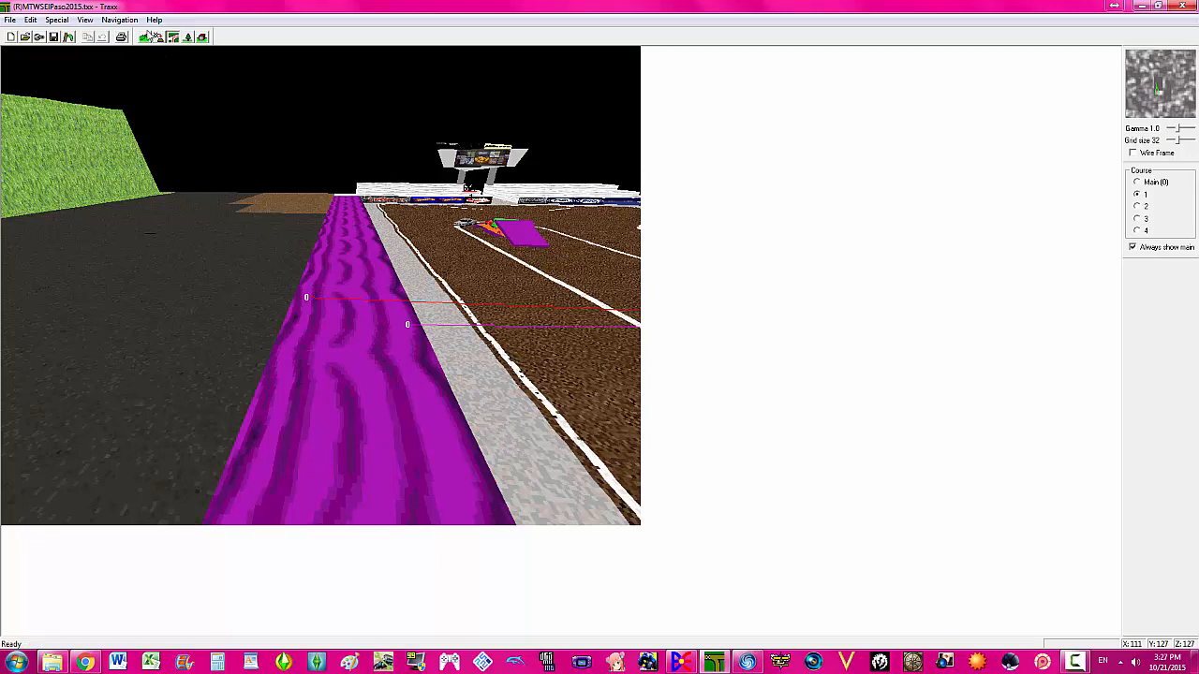
- Switch to terrain editing and raise a ramp 3 wide, 5 high and 32 in altitude along the purple wall, sloping towards the wall's outer side
{"action": "left_click", "coordinate": [145, 37]}
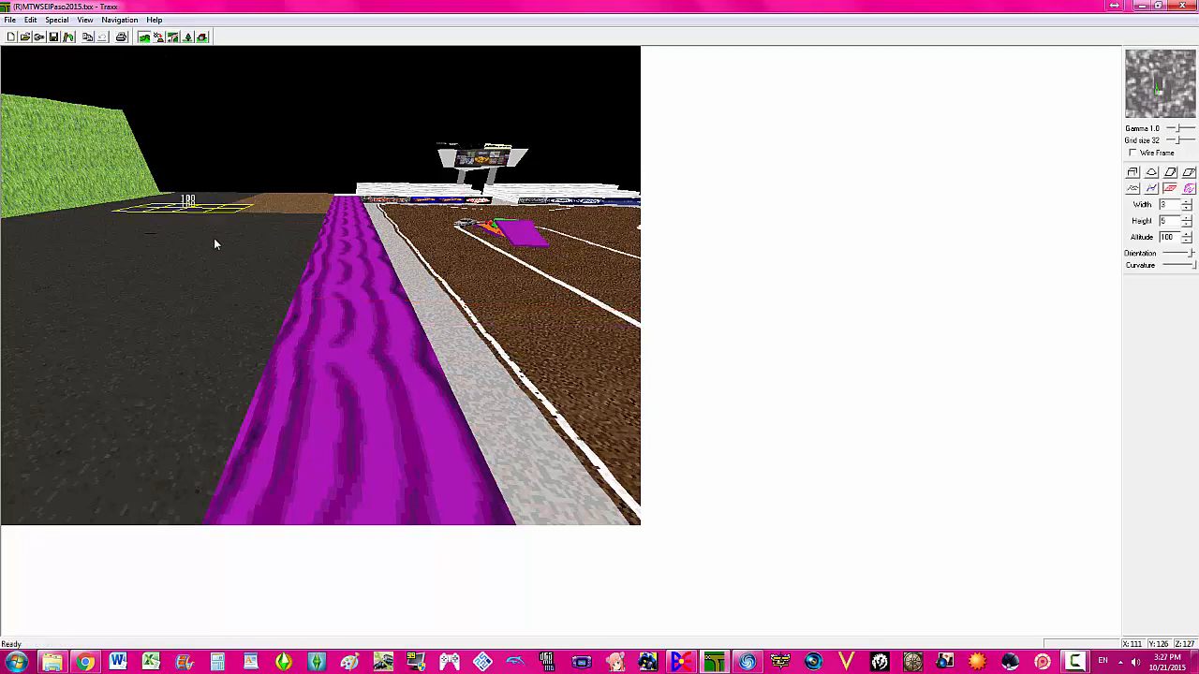
{"action": "left_click", "coordinate": [1189, 174]}
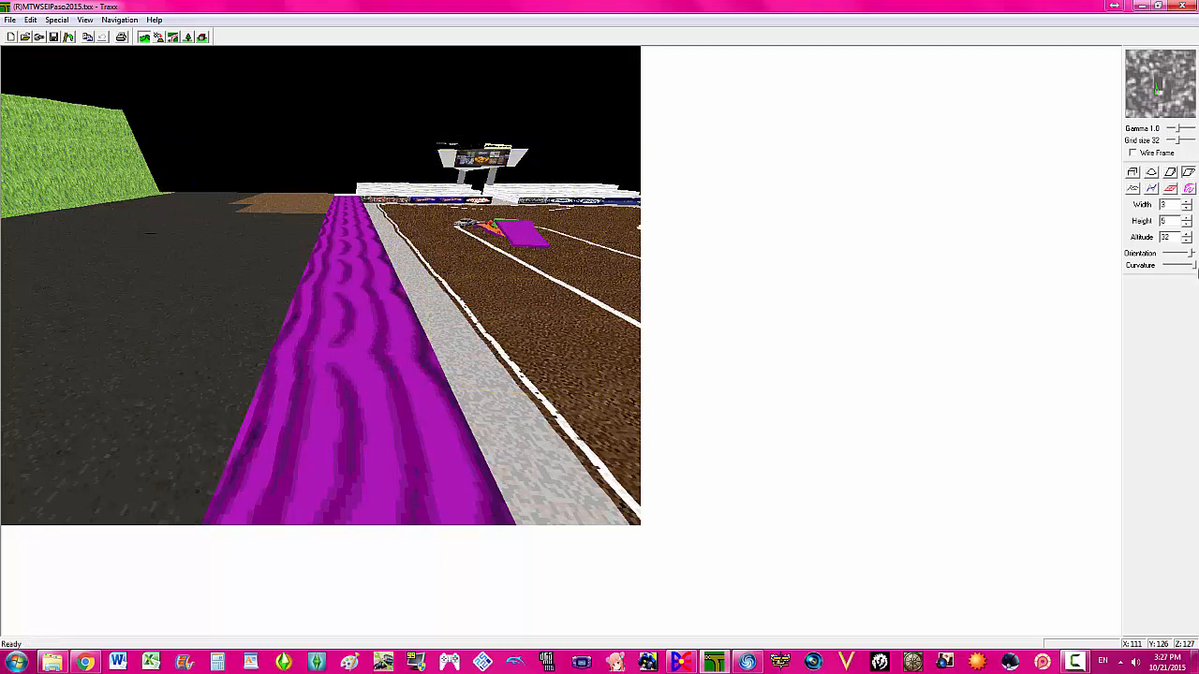
{"action": "left_click_drag", "start_coordinate": [1192, 255], "coordinate": [1182, 259]}
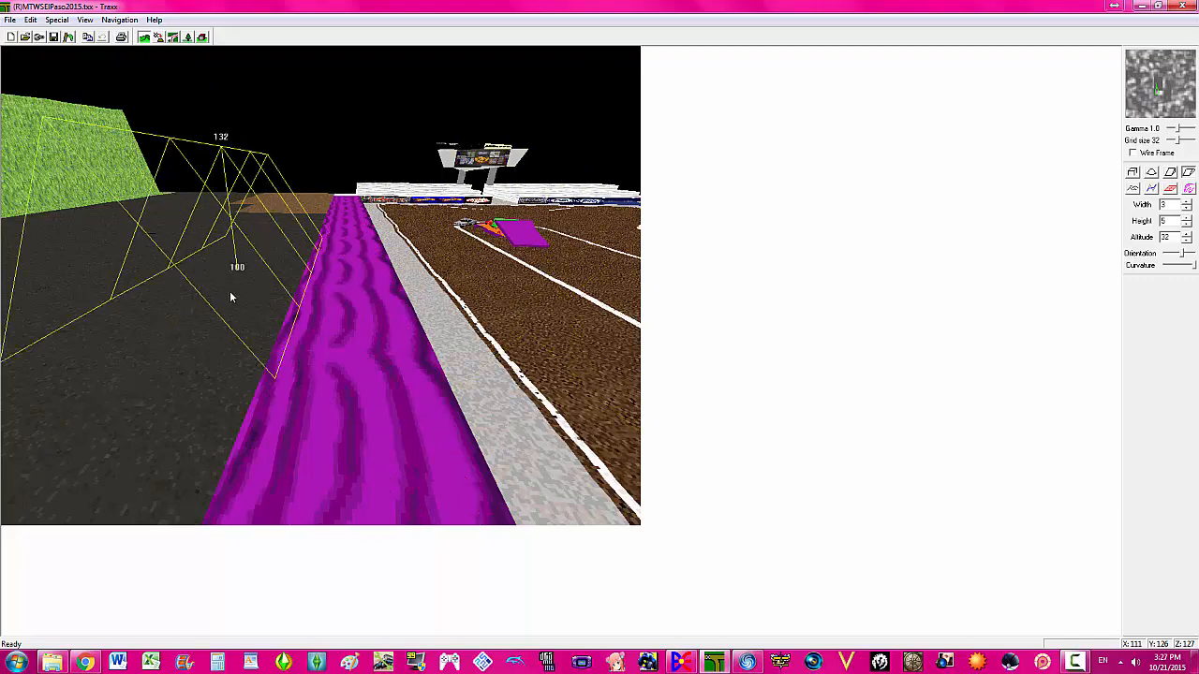
{"action": "left_click", "coordinate": [253, 321]}
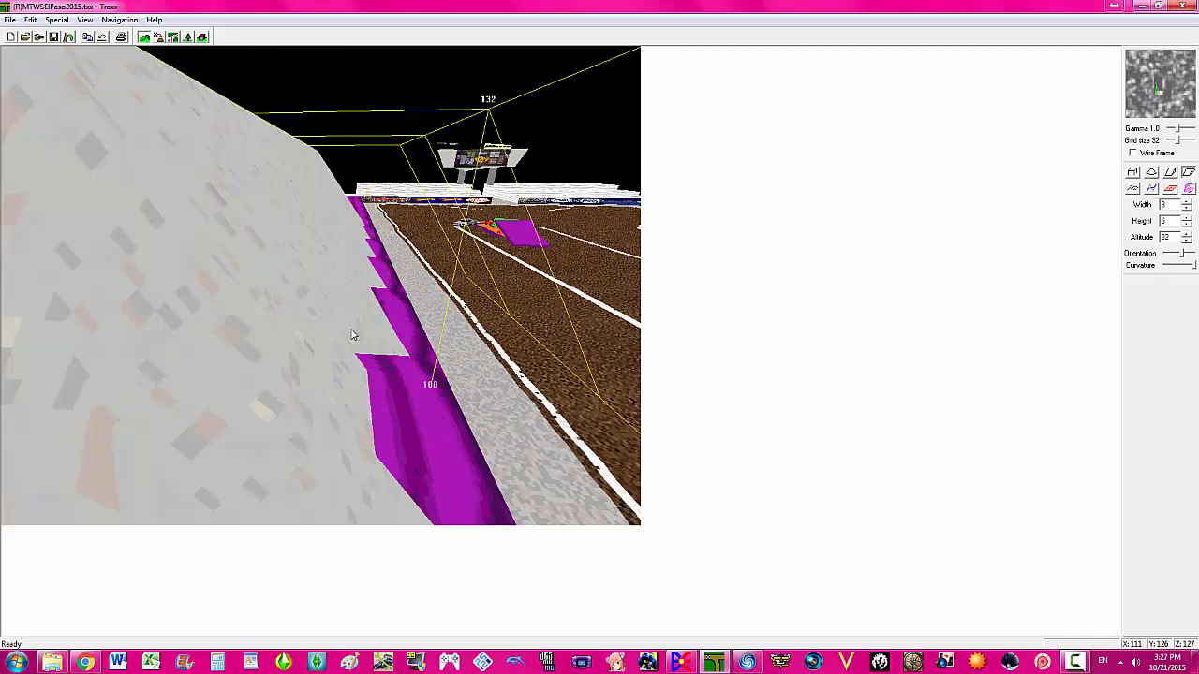
{"action": "key", "text": "Page_Up"}
{"action": "key", "text": "Page_Up"}
{"action": "key", "text": "Right"}
{"action": "key", "text": "Right"}
{"action": "key", "text": "Right"}
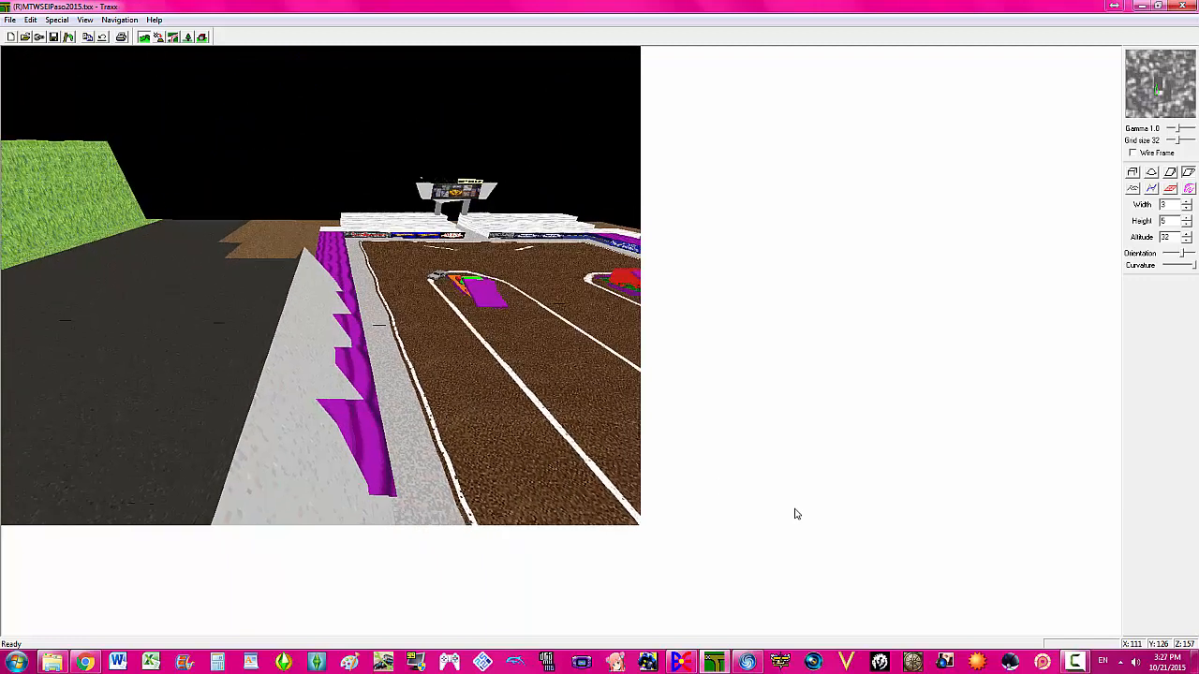
- Switch to course editing and move the course 1 end point up onto the raised ramp
{"action": "left_click", "coordinate": [172, 36]}
{"action": "key", "text": "Page_Down"}
{"action": "key", "text": "Page_Down"}
{"action": "key", "text": "Page_Down"}
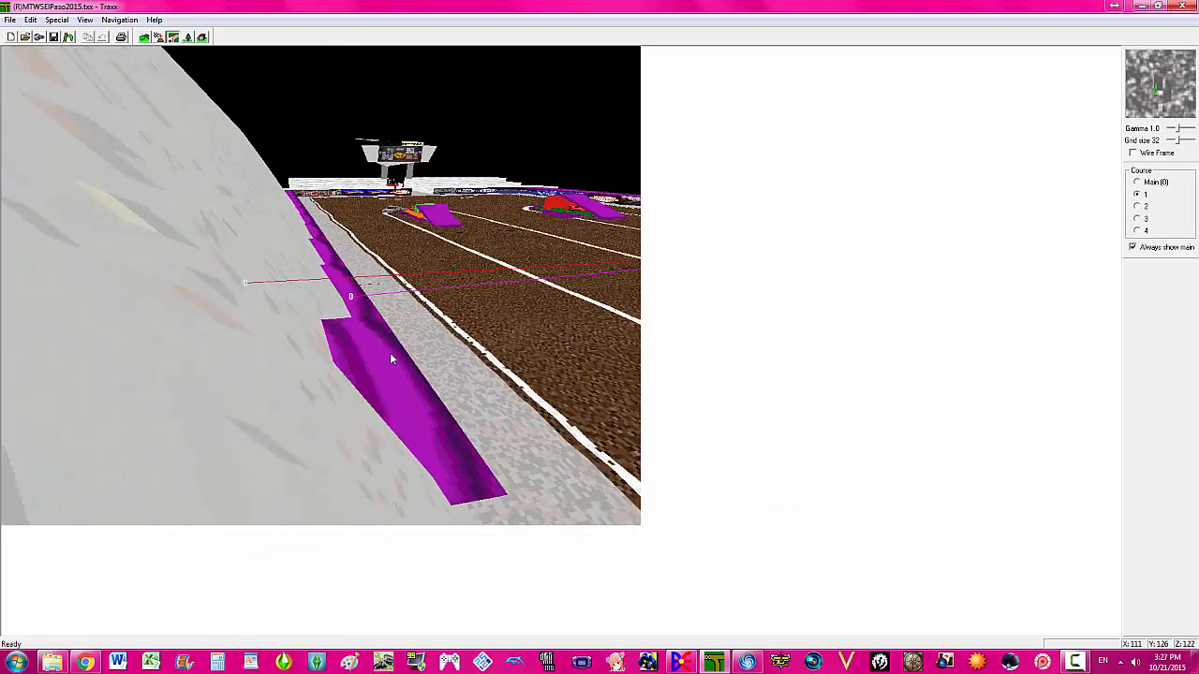
{"action": "left_click_drag", "start_coordinate": [256, 255], "coordinate": [247, 207]}
{"action": "key", "text": "z"}
{"action": "key", "text": "Left"}
{"action": "key", "text": "a"}
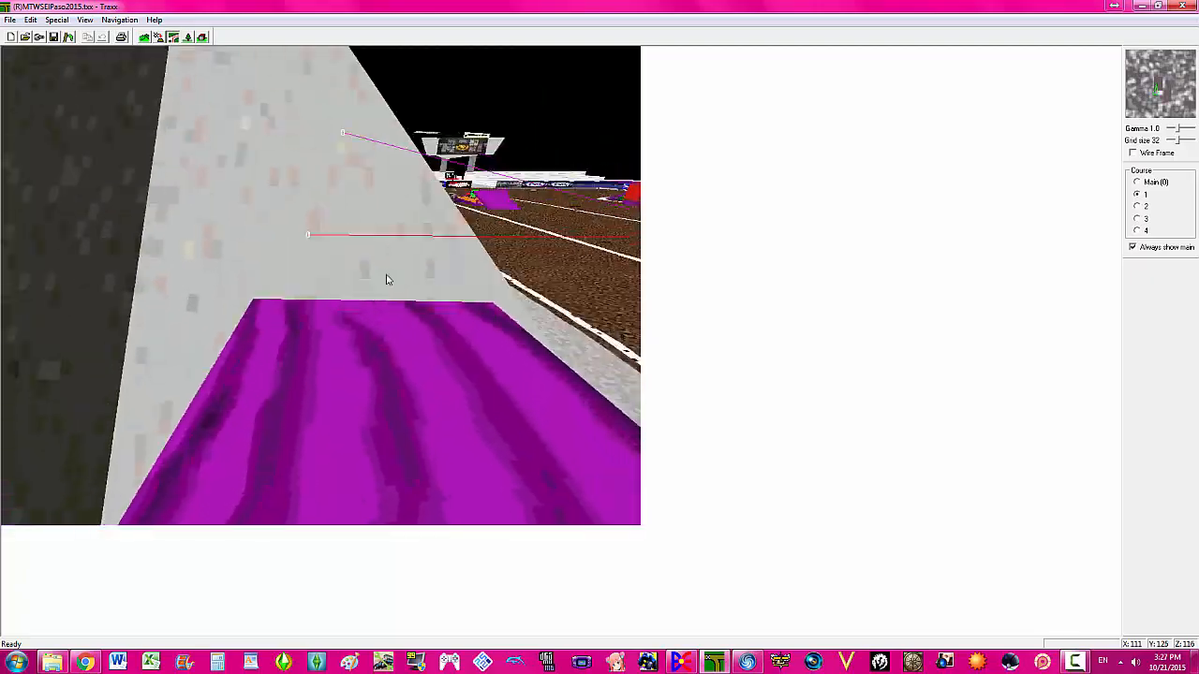
- Move the course 1 end point along the raised ramp to sit beside the main segment's end point
{"action": "key", "text": "Page_Down"}
{"action": "key", "text": "a"}
{"action": "key", "text": "Right"}
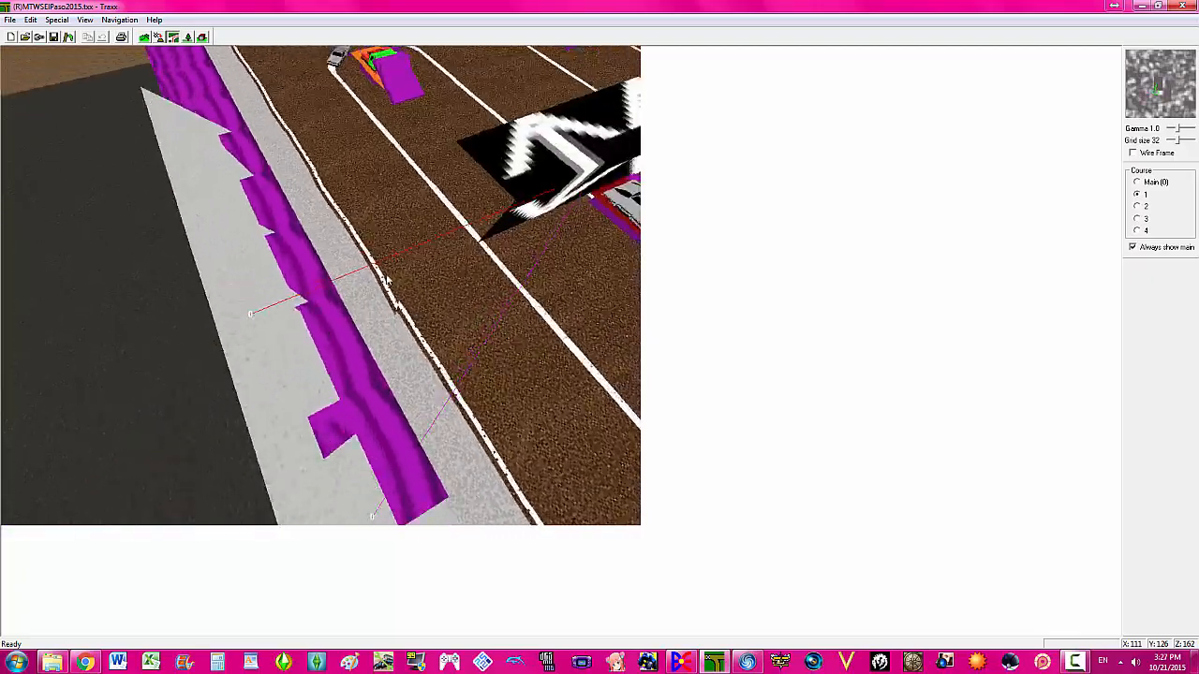
{"action": "key", "text": "Down"}
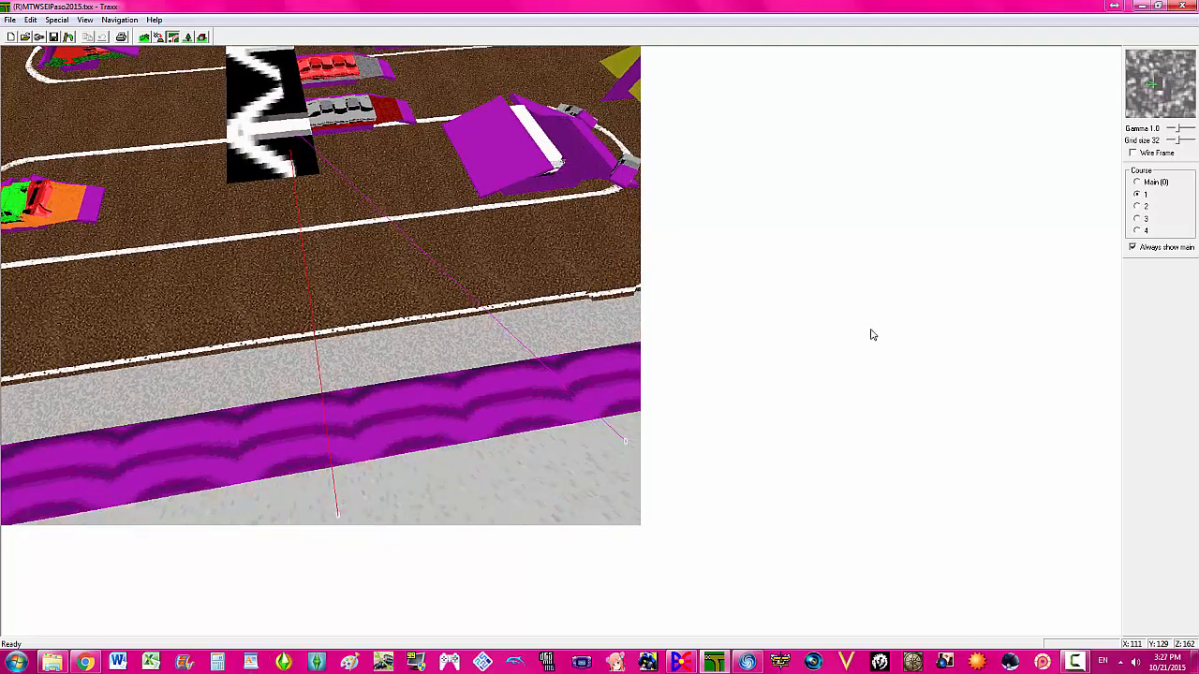
{"action": "key", "text": "Down"}
{"action": "key", "text": "Left"}
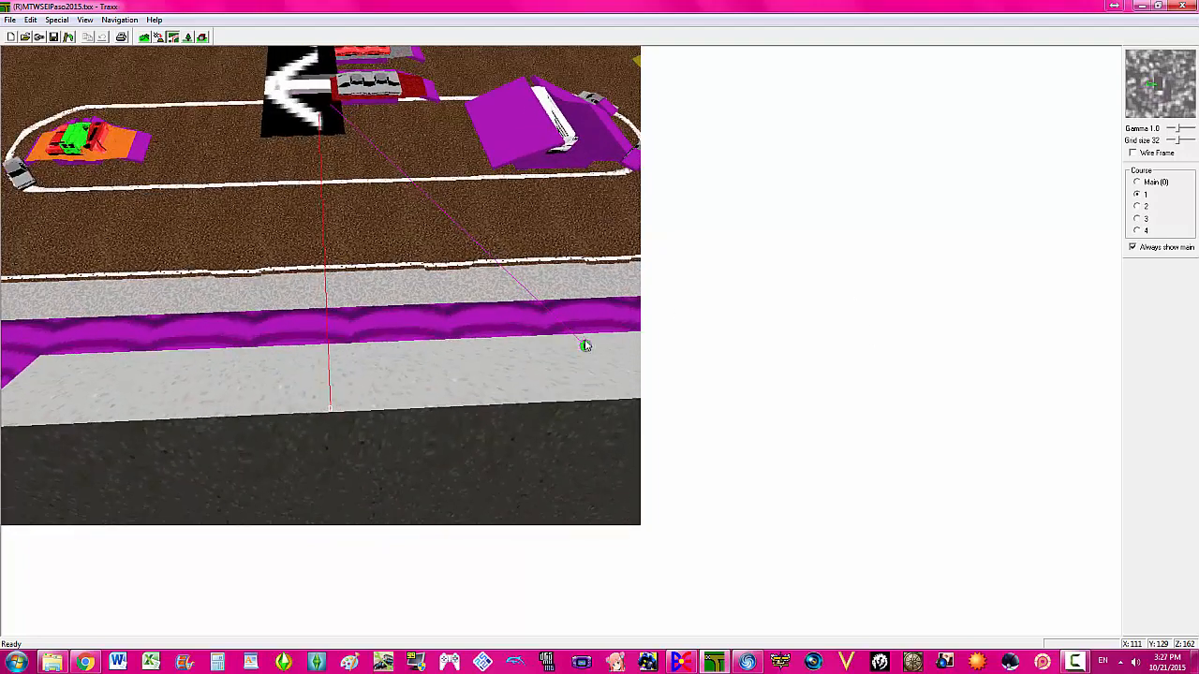
{"action": "left_click_drag", "start_coordinate": [584, 344], "coordinate": [346, 390]}
- Switch to terrain editing and level the raised ramp at the purple wall to altitude 100 with a 3 by 5 area
{"action": "left_click", "coordinate": [149, 37]}
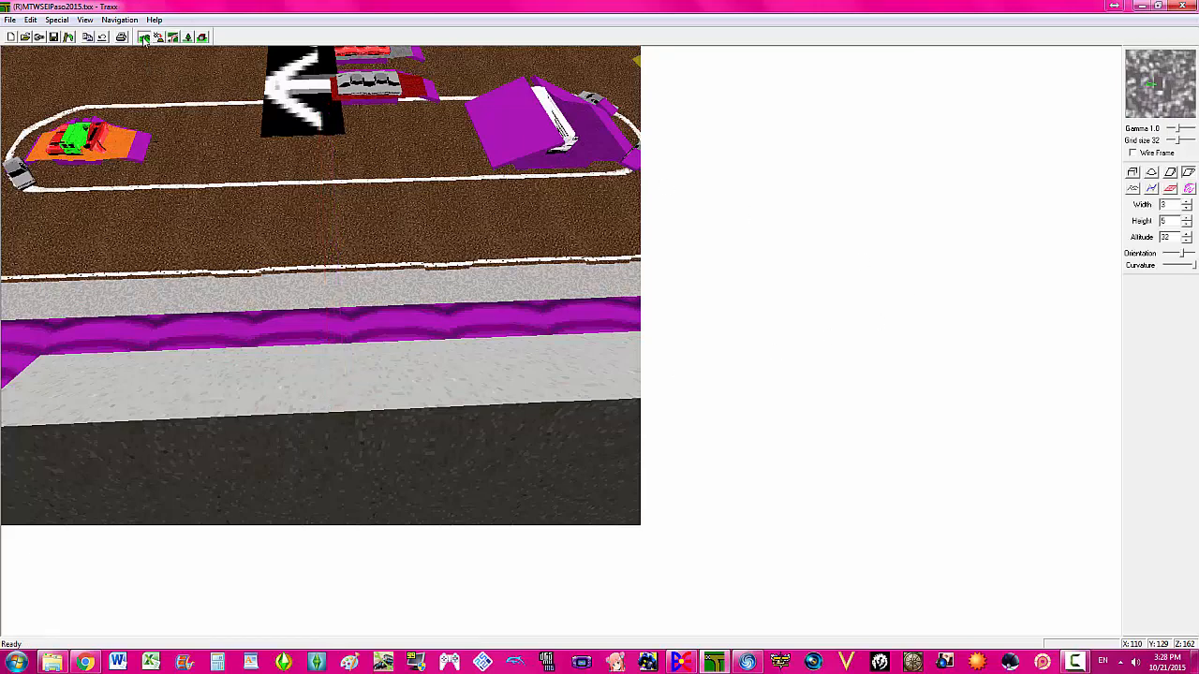
{"action": "left_click", "coordinate": [1174, 191]}
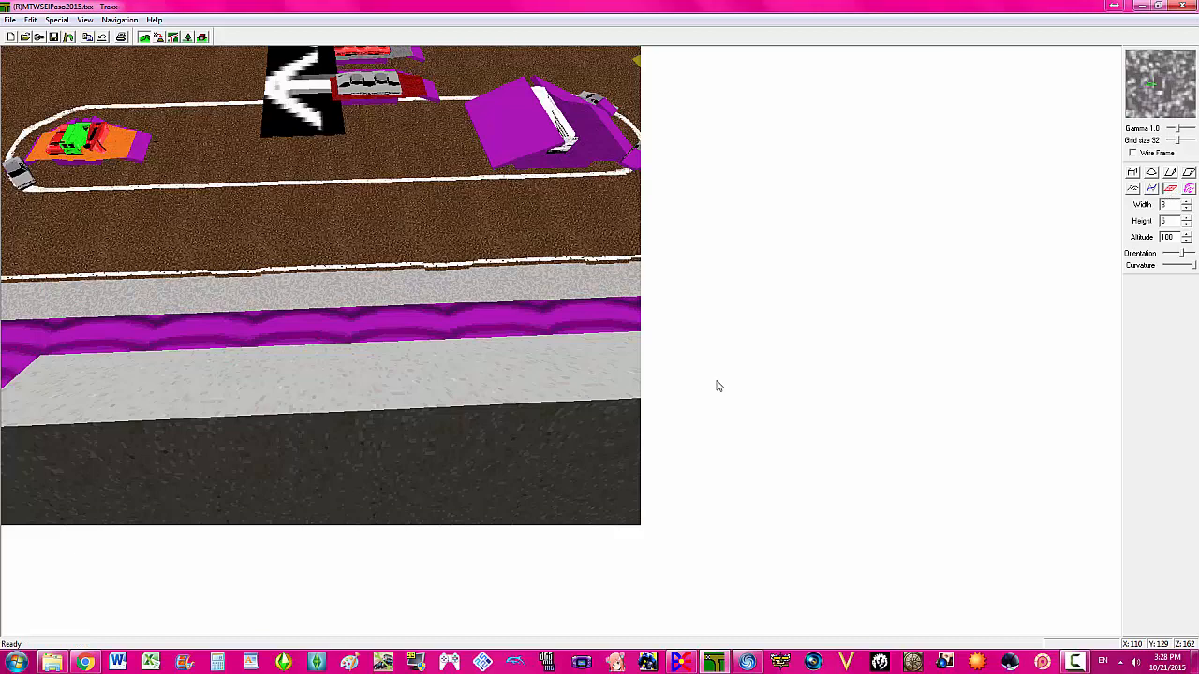
{"action": "left_click", "coordinate": [378, 400]}
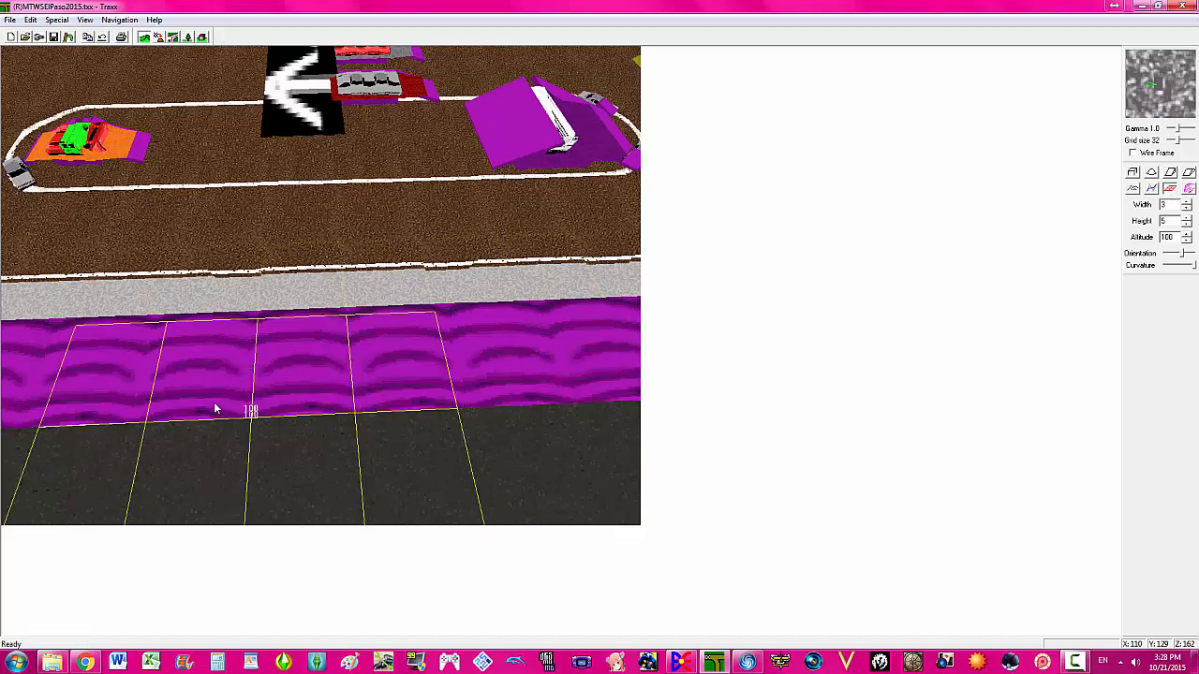
- Switch to course editing and examine the course 1 and main course end points along the purple wall from several angles
{"action": "left_click", "coordinate": [173, 38]}
{"action": "key", "text": "Page_Down"}
{"action": "key", "text": "Page_Down"}
{"action": "key", "text": "Page_Down"}
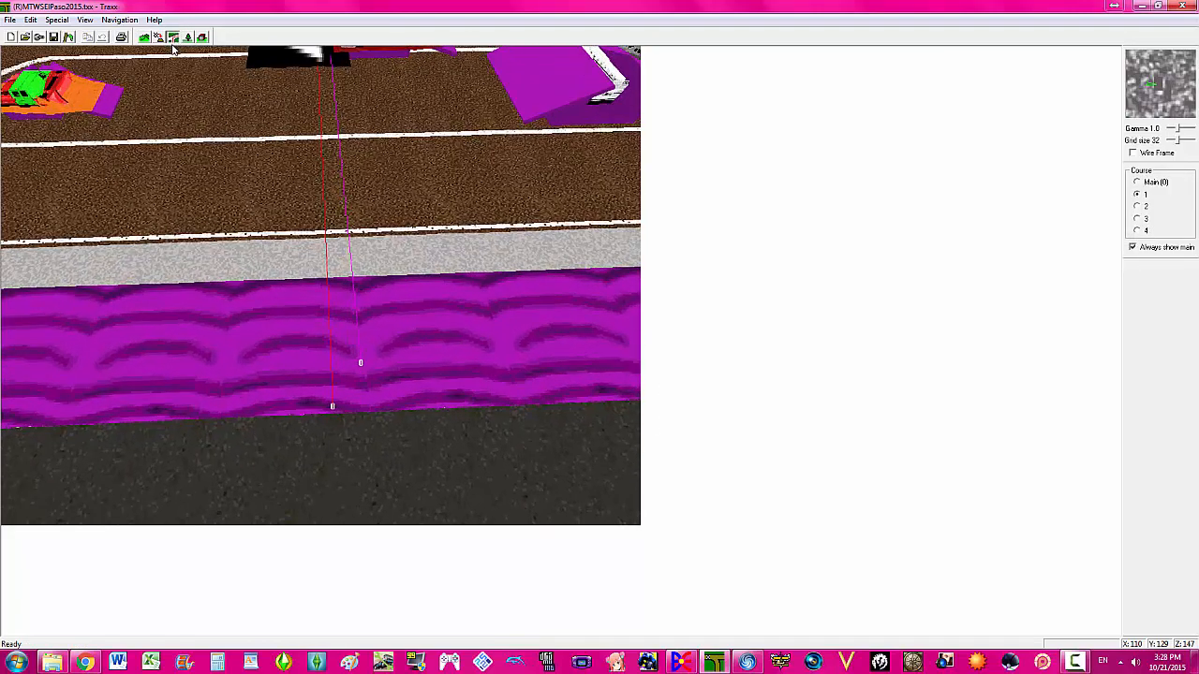
{"action": "key", "text": "Home"}
{"action": "key", "text": "Home"}
{"action": "key", "text": "Home"}
{"action": "key", "text": "Down"}
{"action": "key", "text": "Down"}
{"action": "key", "text": "Down"}
{"action": "key", "text": "Up"}
{"action": "key", "text": "Up"}
{"action": "key", "text": "Up"}
{"action": "key", "text": "Page_Down"}
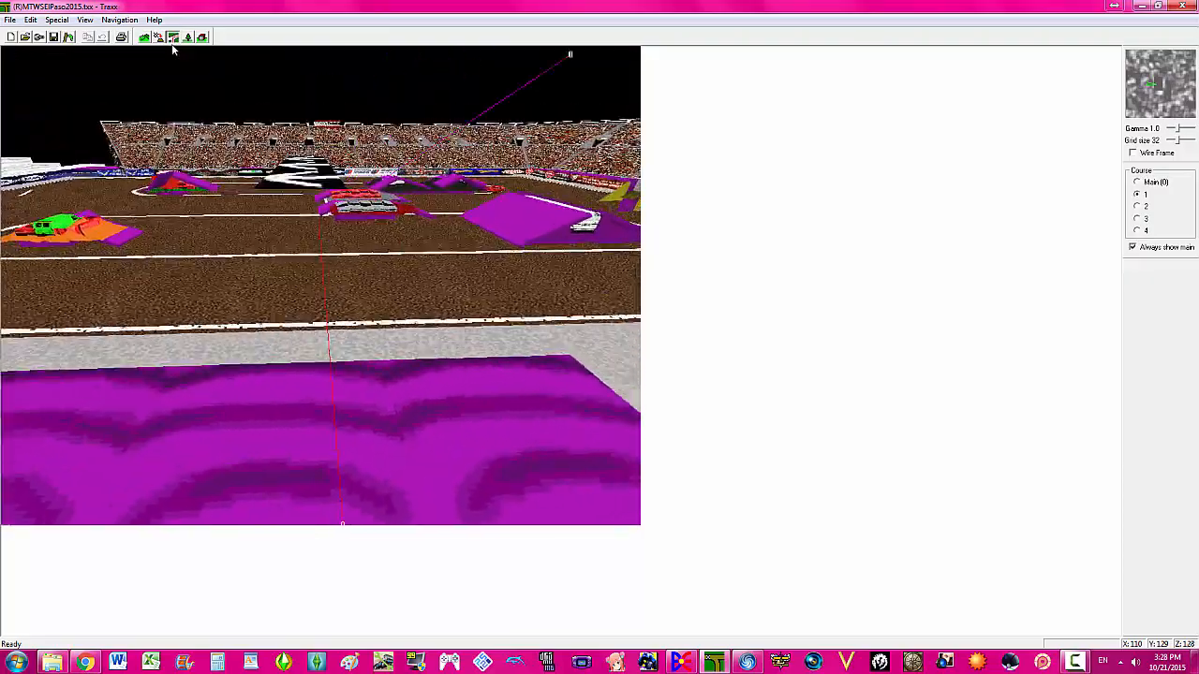
{"action": "key", "text": "Right"}
{"action": "key", "text": "Right"}
{"action": "key", "text": "Right"}
{"action": "key", "text": "Right"}
{"action": "key", "text": "Right"}
{"action": "key", "text": "Right"}
{"action": "key", "text": "Down"}
{"action": "key", "text": "Down"}
{"action": "key", "text": "Down"}
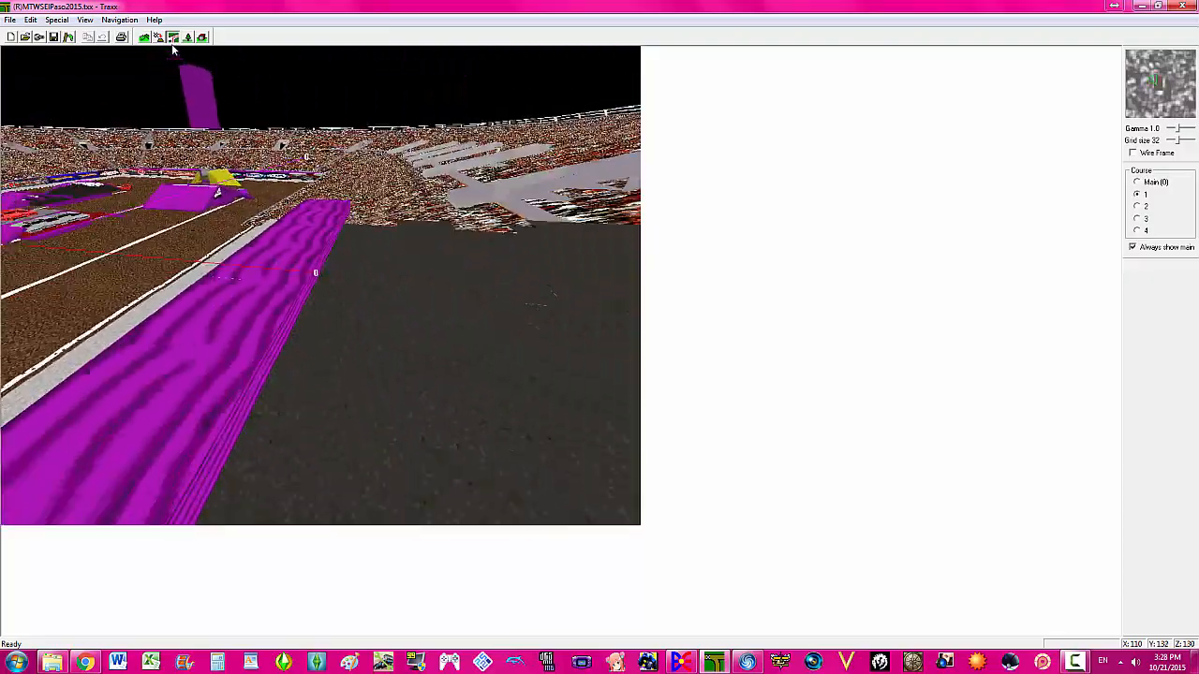
{"action": "key", "text": "Left"}
{"action": "key", "text": "Left"}
{"action": "key", "text": "Left"}
{"action": "key", "text": "Left"}
{"action": "key", "text": "Up"}
{"action": "key", "text": "Up"}
{"action": "key", "text": "Up"}
{"action": "key", "text": "Right"}
{"action": "key", "text": "Right"}
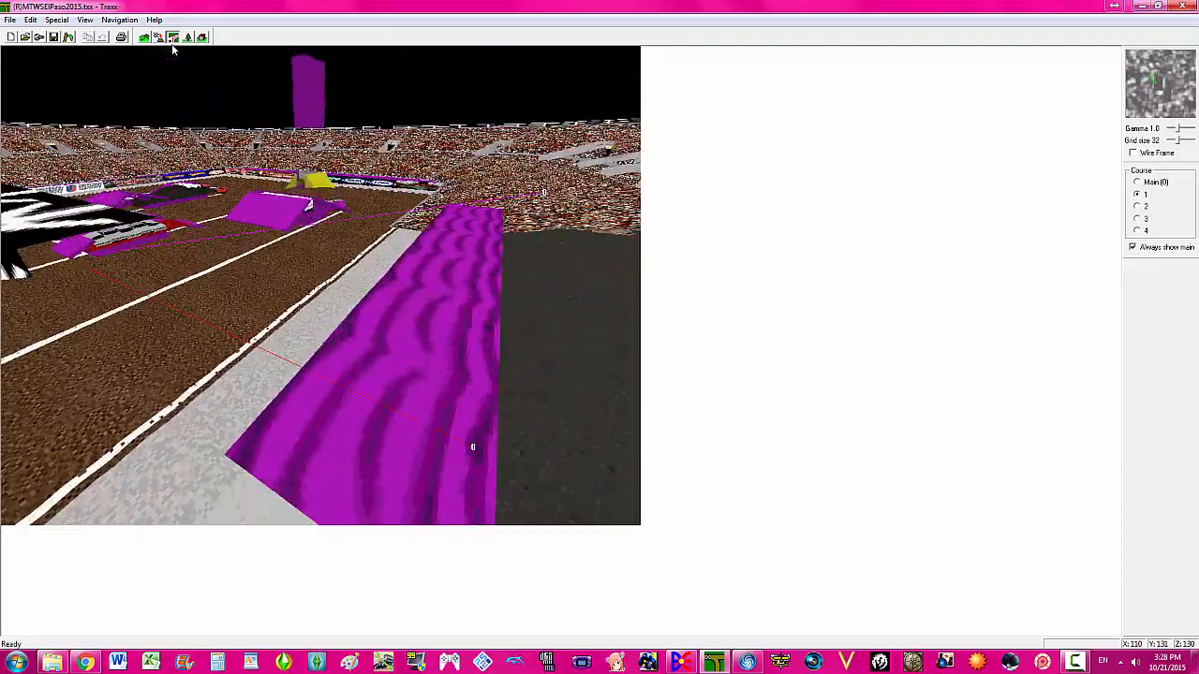
{"action": "key", "text": "Down"}
{"action": "key", "text": "Down"}
{"action": "key", "text": "Down"}
{"action": "key", "text": "Right"}
{"action": "key", "text": "Right"}
{"action": "key", "text": "Right"}
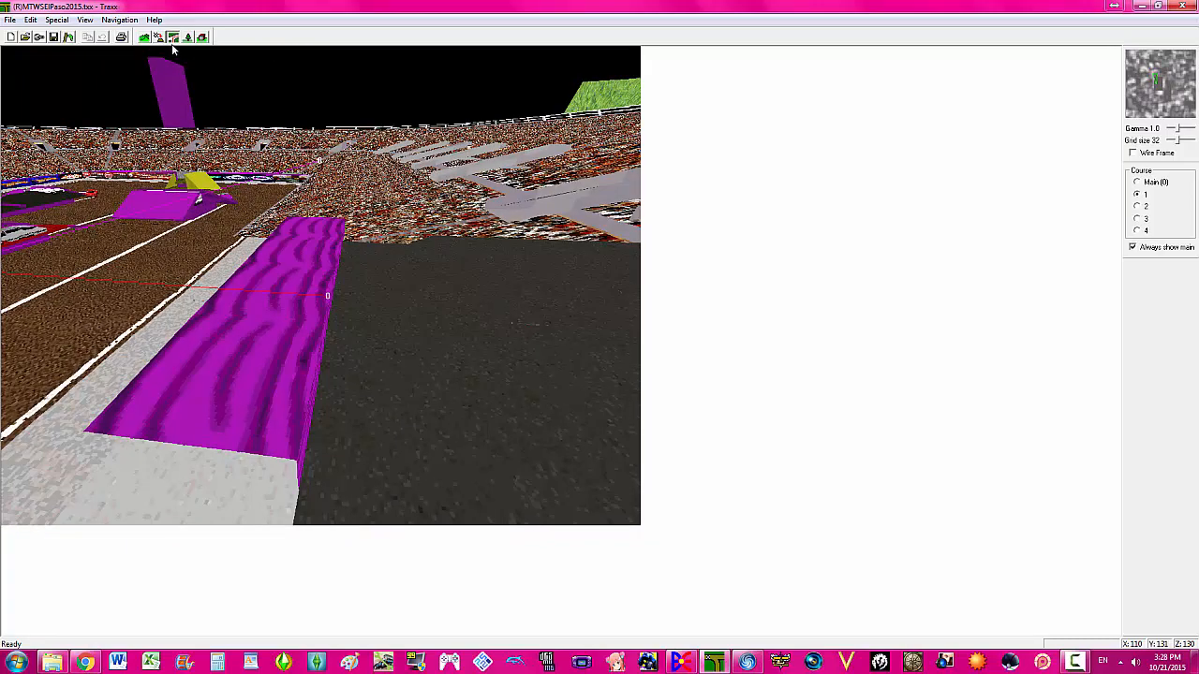
{"action": "key", "text": "Left"}
{"action": "key", "text": "Left"}
{"action": "key", "text": "Left"}
{"action": "key", "text": "Left"}
{"action": "key", "text": "Left"}
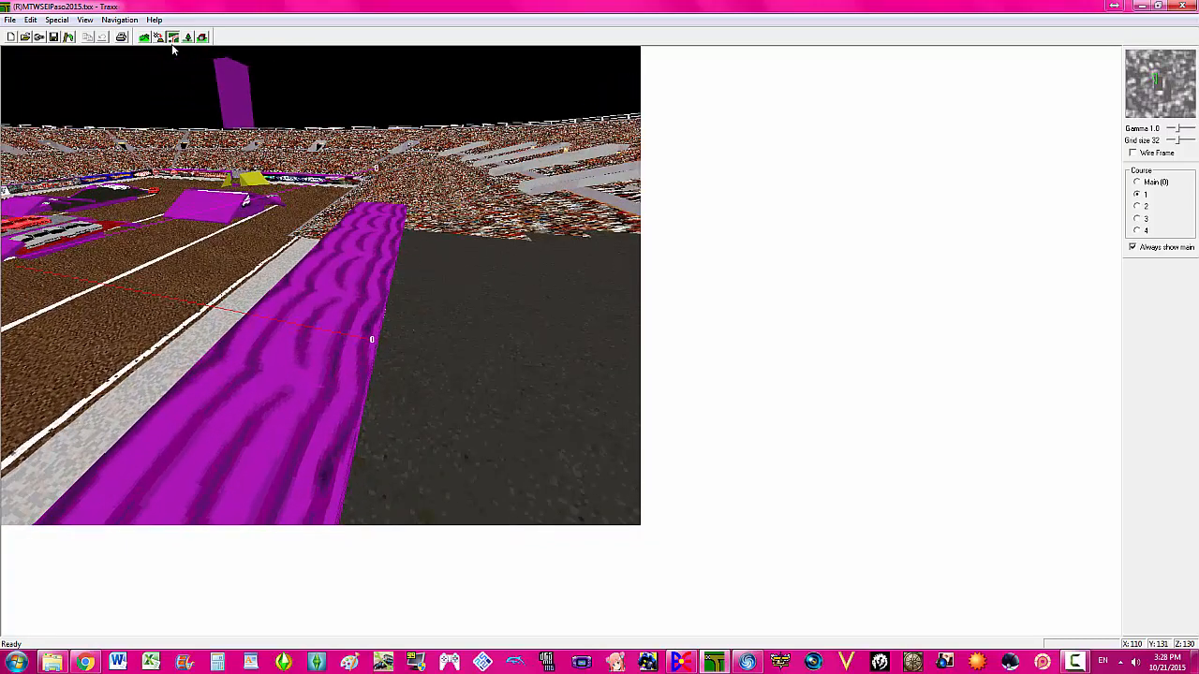
- Export the track despite the missing music and extended courses, overwriting (R)MTWS2015ElPaso.pod in the MTM2 folder
{"action": "left_click", "coordinate": [69, 37]}
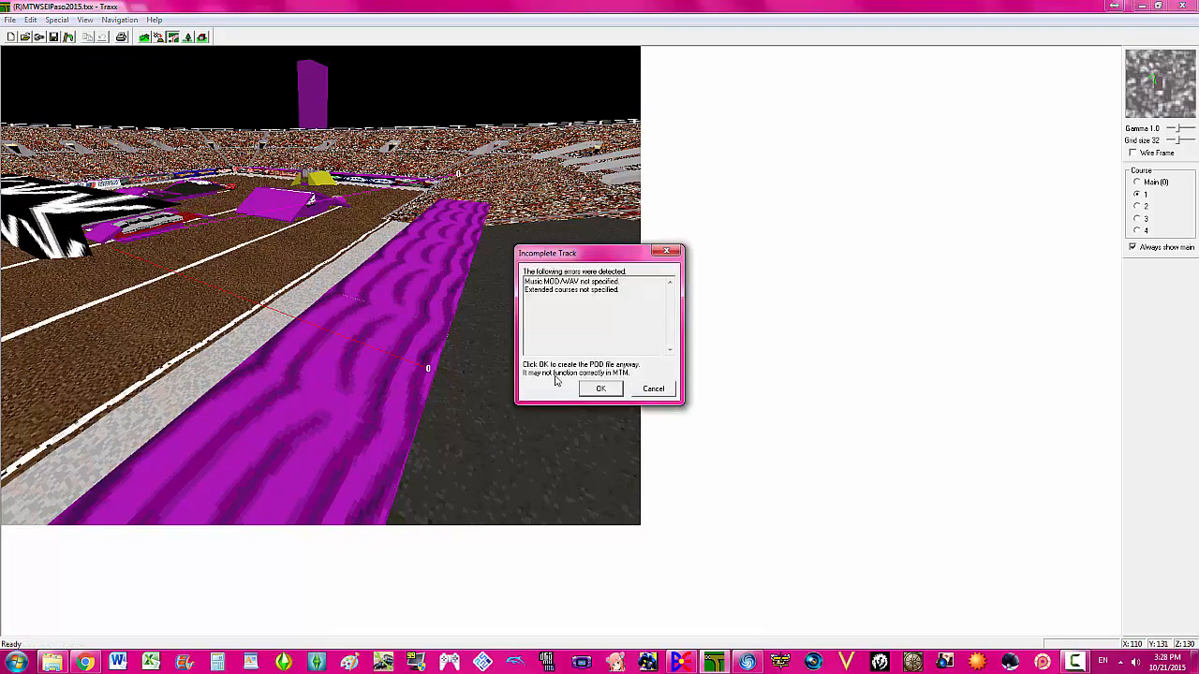
{"action": "left_click", "coordinate": [600, 388]}
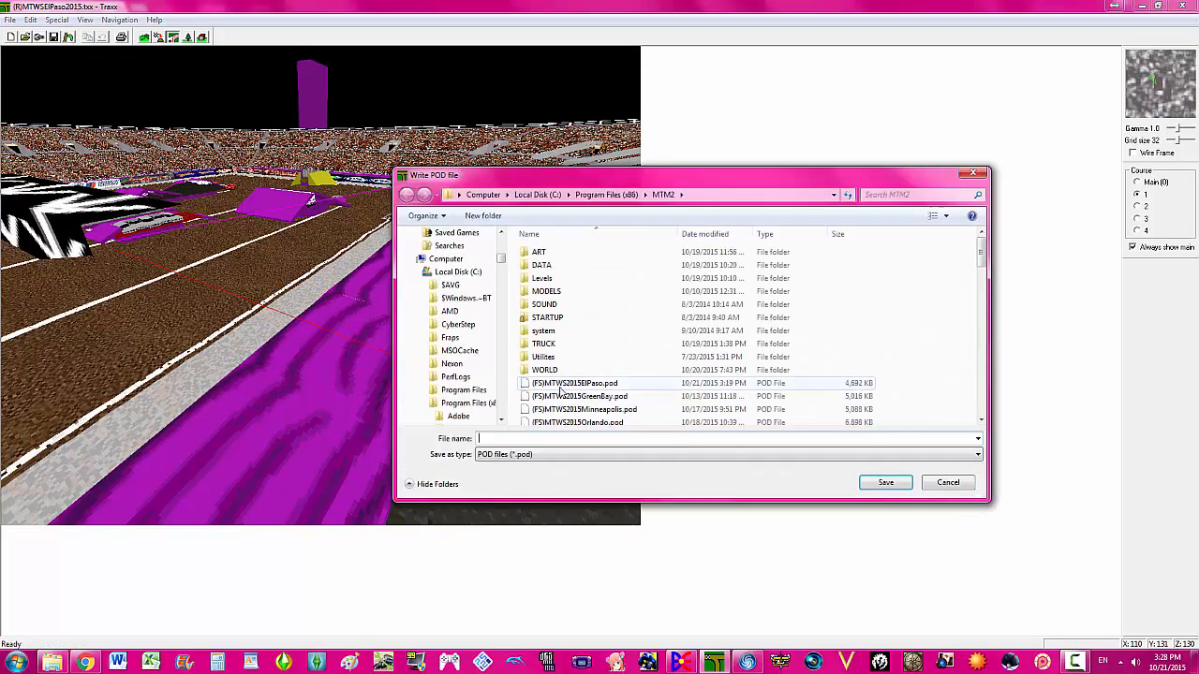
{"action": "left_click", "coordinate": [560, 384]}
{"action": "scroll", "coordinate": [562, 389], "scroll_direction": "down", "scroll_amount": 2}
{"action": "scroll", "coordinate": [567, 386], "scroll_direction": "down", "scroll_amount": 3}
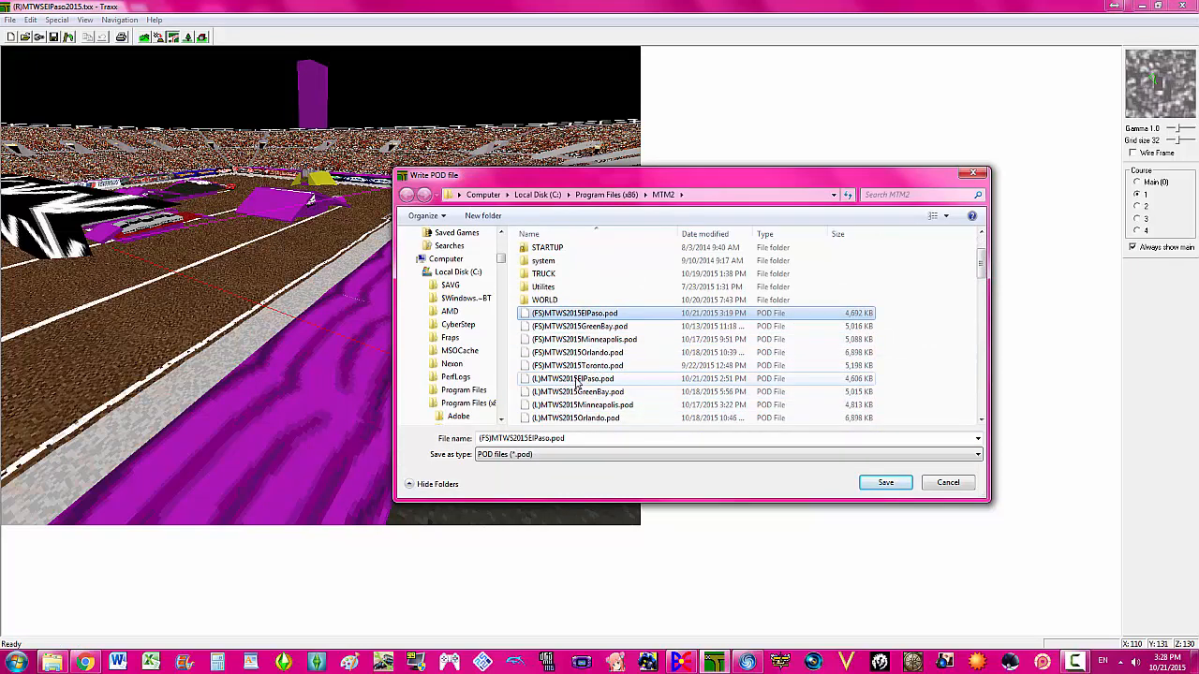
{"action": "scroll", "coordinate": [576, 384], "scroll_direction": "down", "scroll_amount": 2}
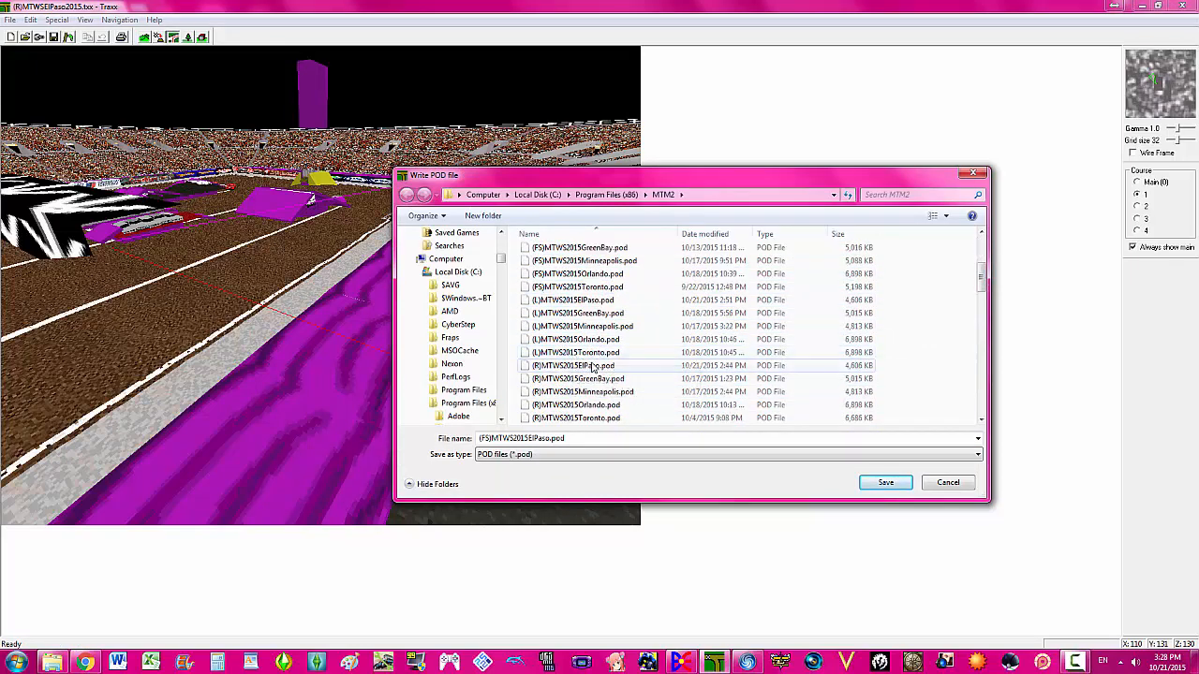
{"action": "double_click", "coordinate": [592, 367]}
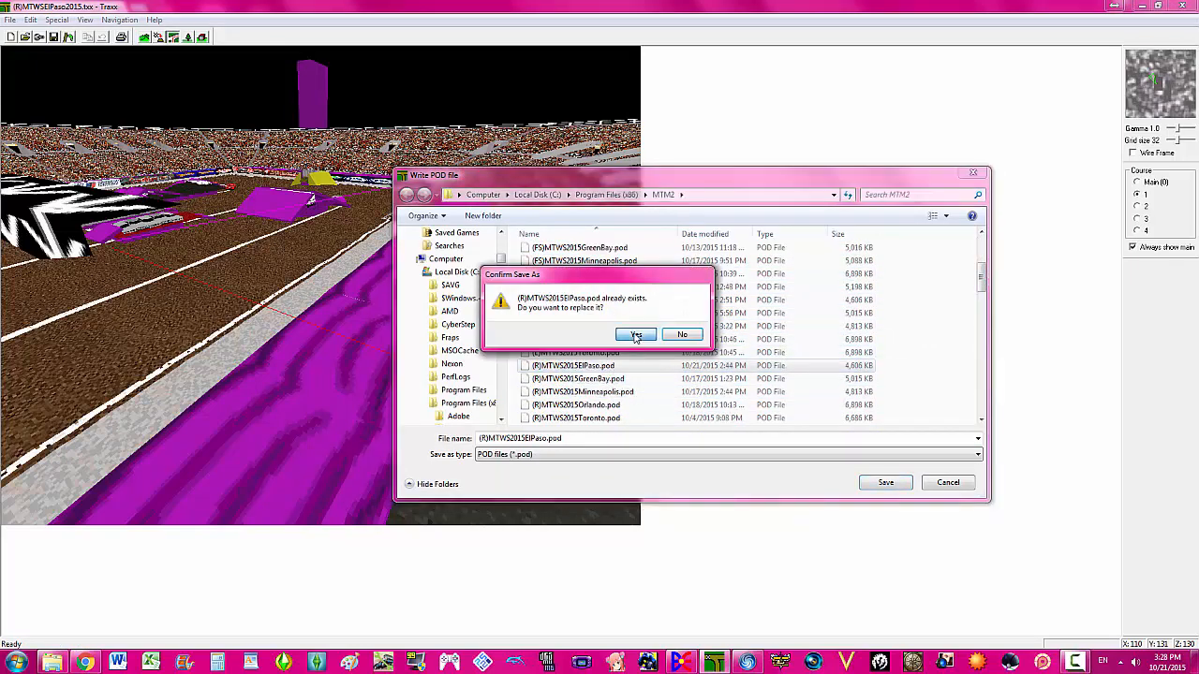
{"action": "left_click", "coordinate": [637, 337]}
- Switch to Monster Truck Madness 2, test-race the (R)MTWSElPaso2015 track with the Chase Far and RaceCam views, and close the game
{"action": "left_click", "coordinate": [648, 662]}
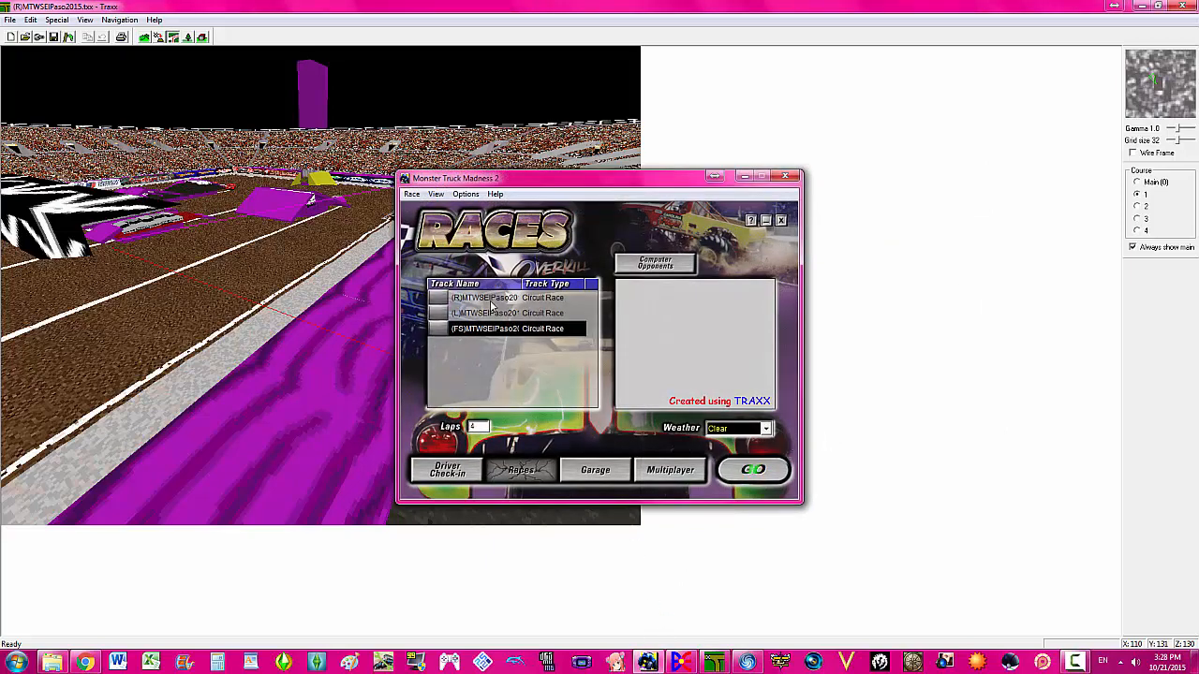
{"action": "left_click", "coordinate": [490, 300]}
{"action": "left_click", "coordinate": [751, 471]}
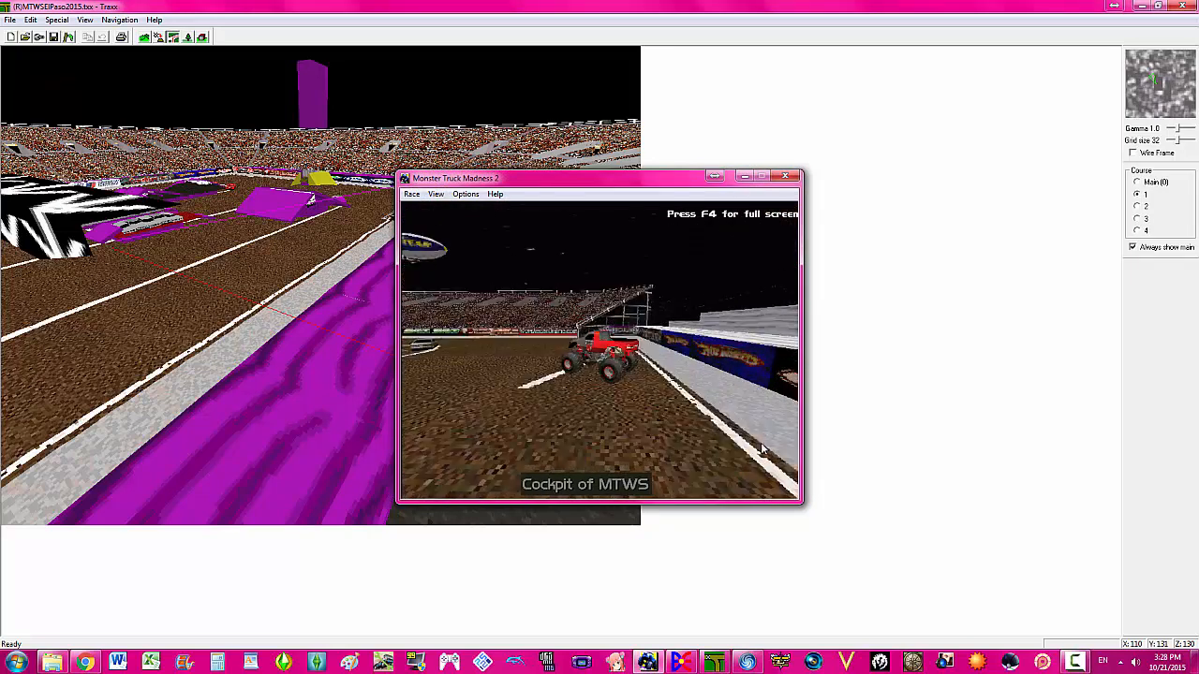
{"action": "key", "text": "F6"}
{"action": "key", "text": "F7"}
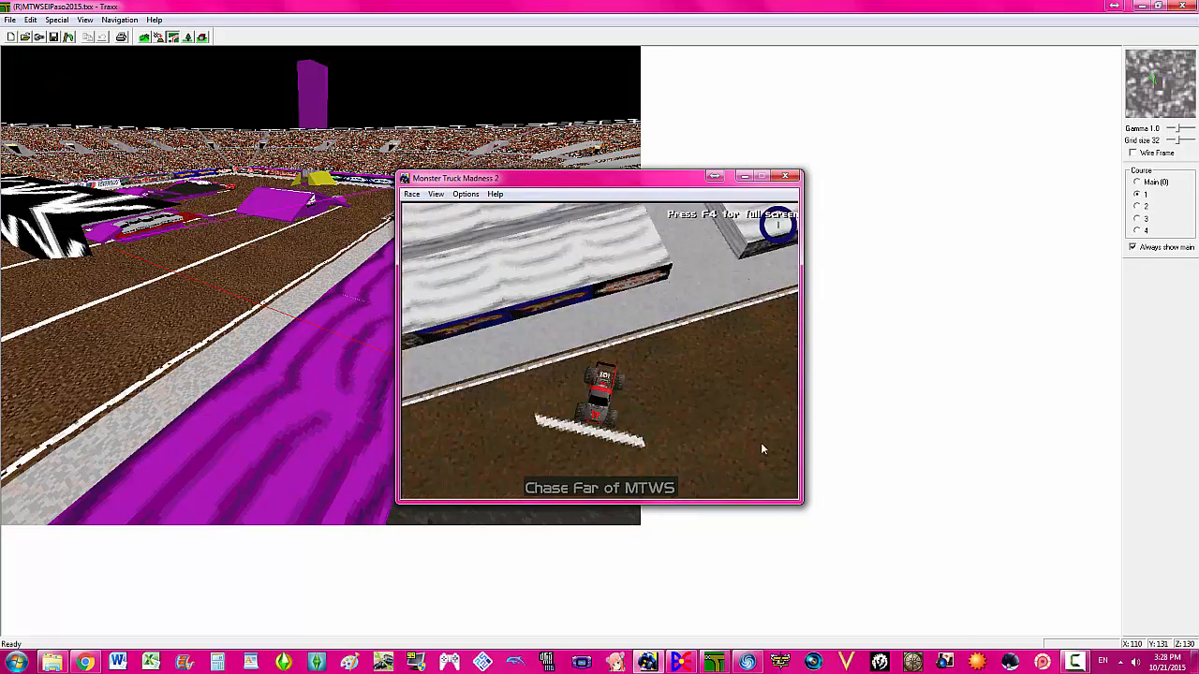
{"action": "key", "text": "F8"}
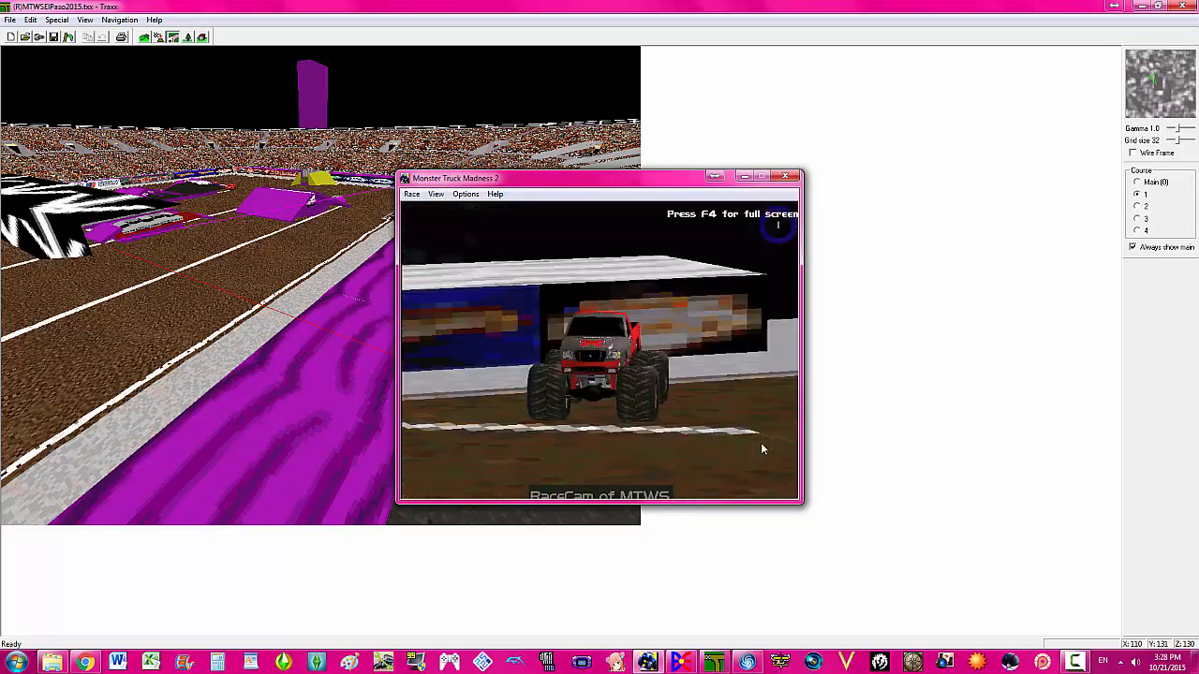
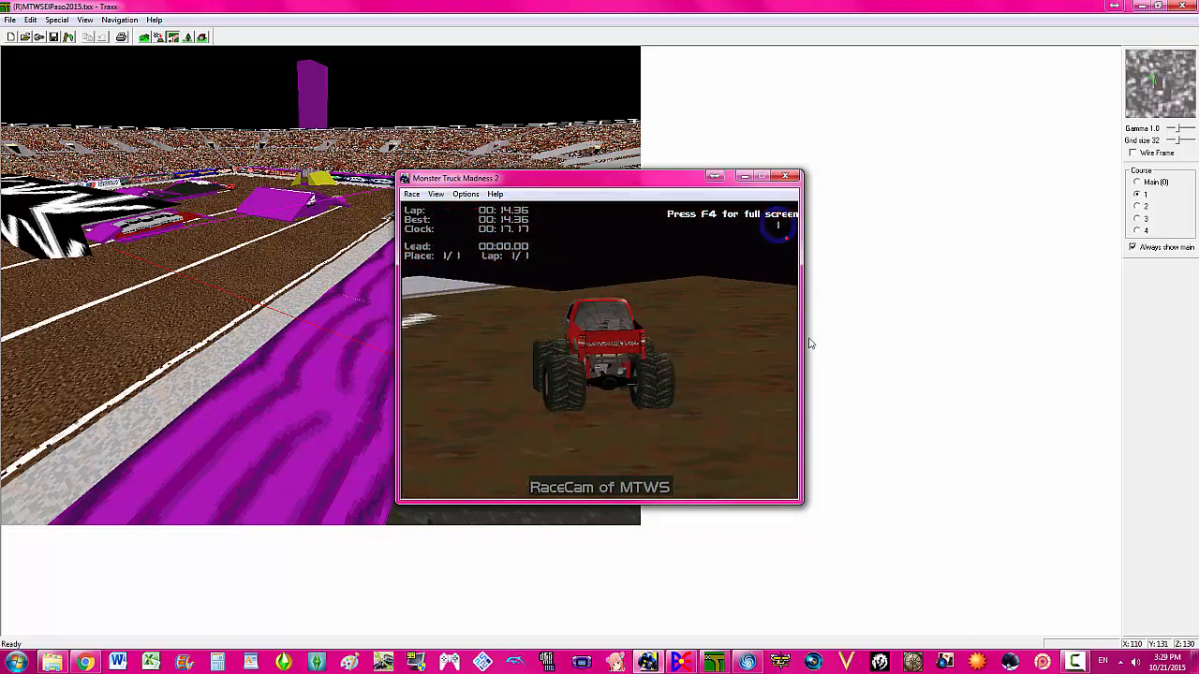
{"action": "left_click", "coordinate": [785, 176]}
{"action": "left_click", "coordinate": [1133, 663]}
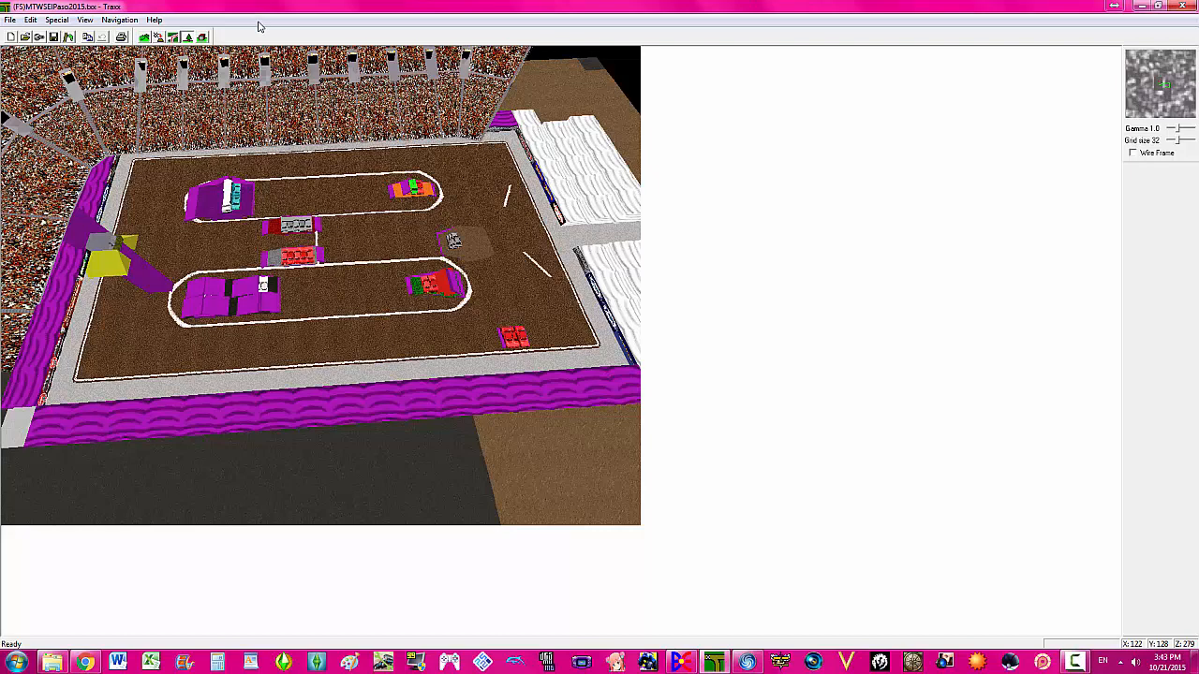
- In the (FS)MTWSElPaso2015 track, switch to course editing and move the main course's numbered point beside the near oval's white line
{"action": "left_click", "coordinate": [159, 37]}
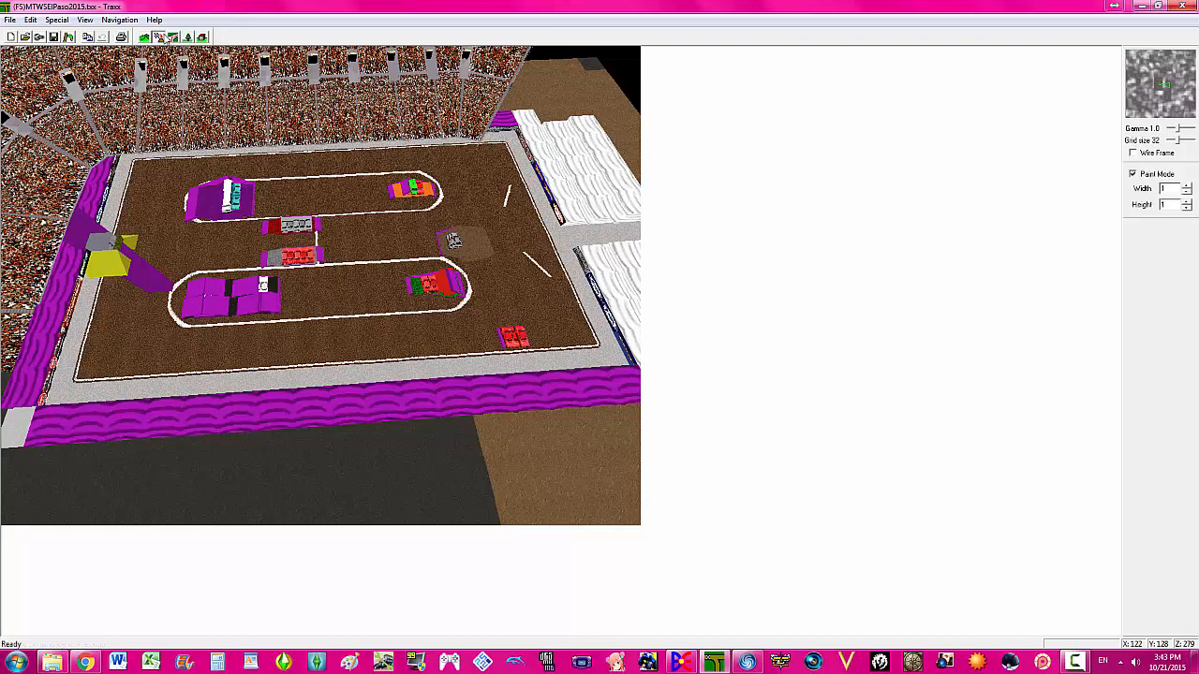
{"action": "left_click", "coordinate": [173, 37]}
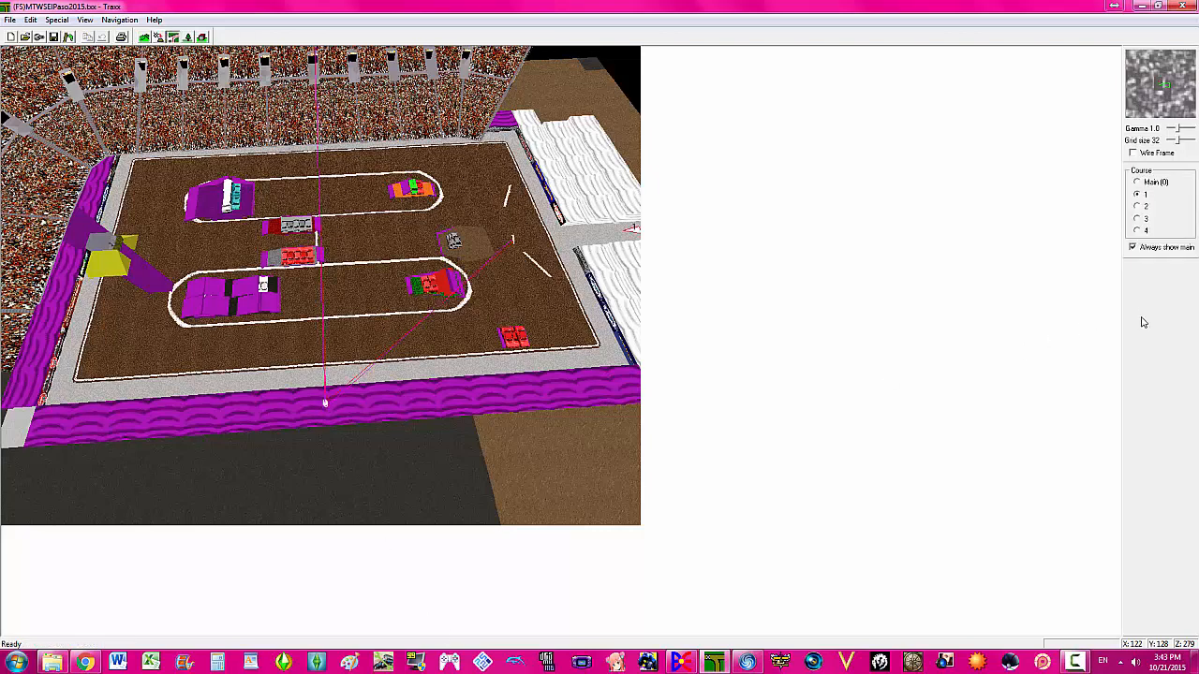
{"action": "left_click", "coordinate": [1137, 182]}
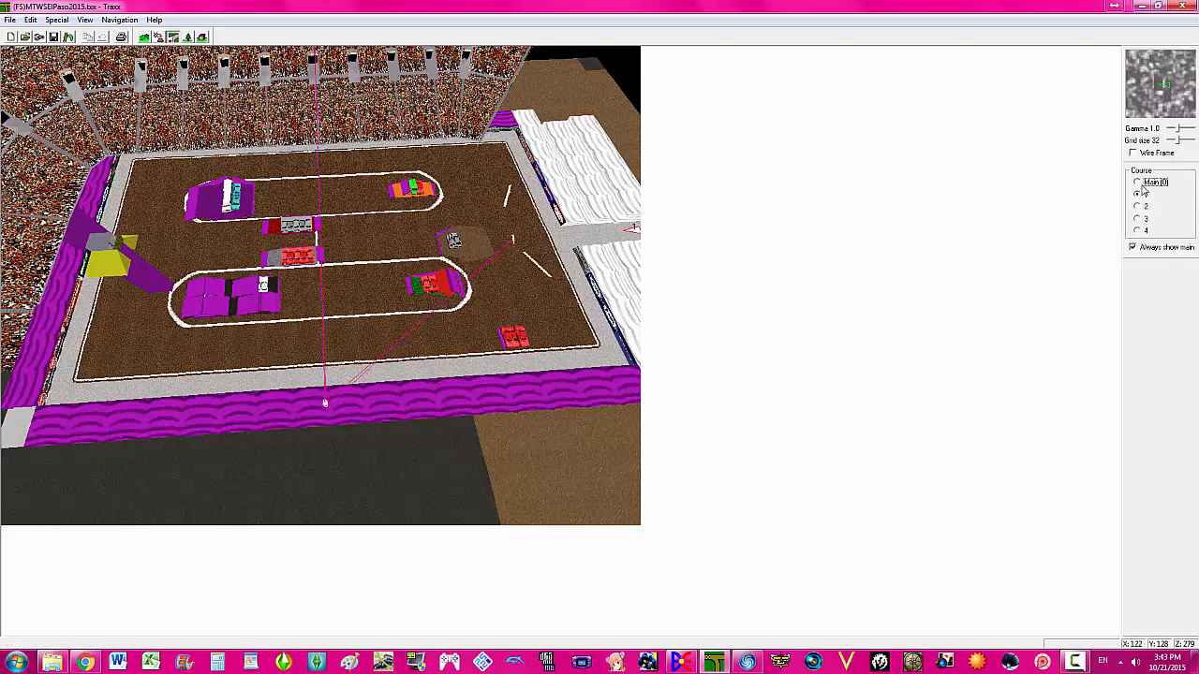
{"action": "right_click", "coordinate": [326, 405]}
{"action": "left_click", "coordinate": [291, 382]}
{"action": "right_click", "coordinate": [325, 407]}
{"action": "left_click", "coordinate": [350, 431]}
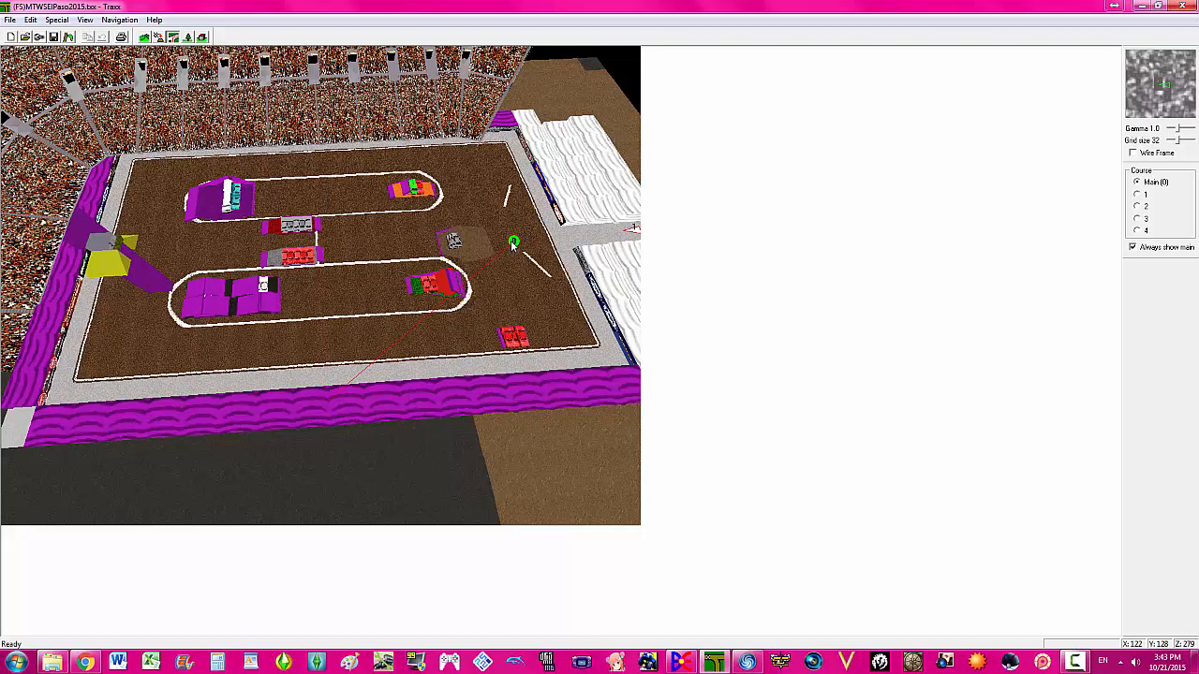
{"action": "left_click_drag", "start_coordinate": [513, 245], "coordinate": [365, 319]}
{"action": "left_click", "coordinate": [365, 316]}
- Select course 1 and rework its segment to run from the near purple wall diagonally across the arena towards the far stands
{"action": "left_click", "coordinate": [1138, 195]}
{"action": "right_click", "coordinate": [324, 405]}
{"action": "left_click", "coordinate": [351, 424]}
{"action": "right_click_drag", "start_coordinate": [512, 244], "coordinate": [457, 163]}
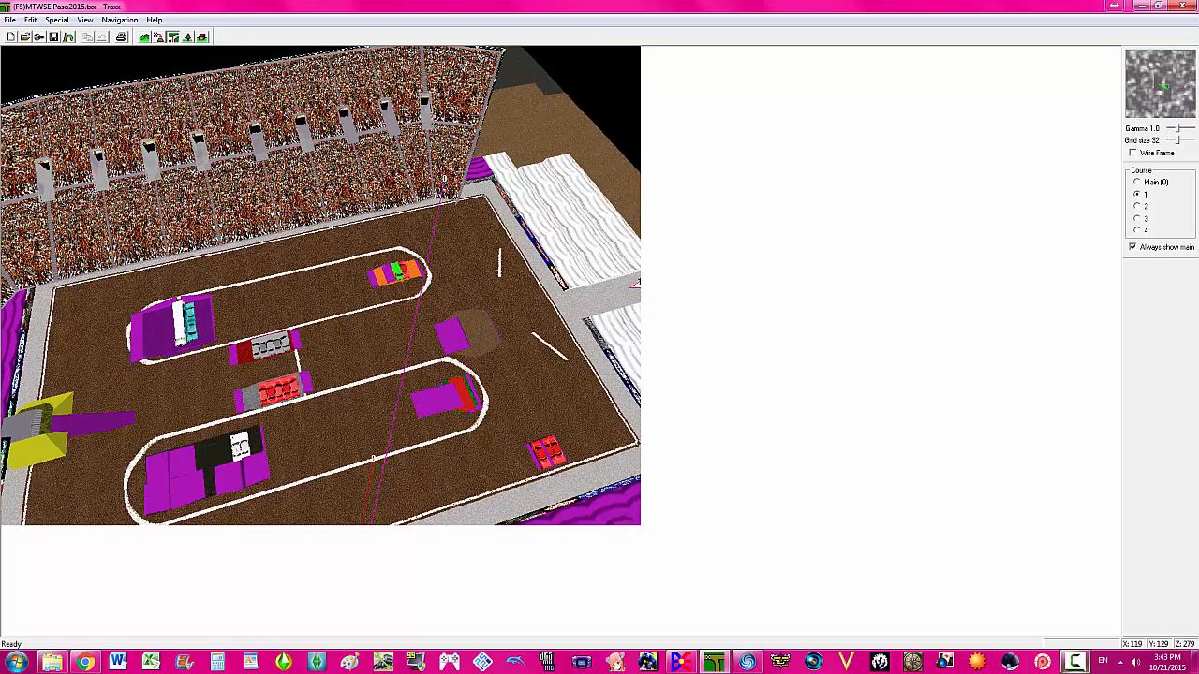
{"action": "left_click", "coordinate": [1075, 662]}
{"action": "left_click", "coordinate": [1138, 604]}
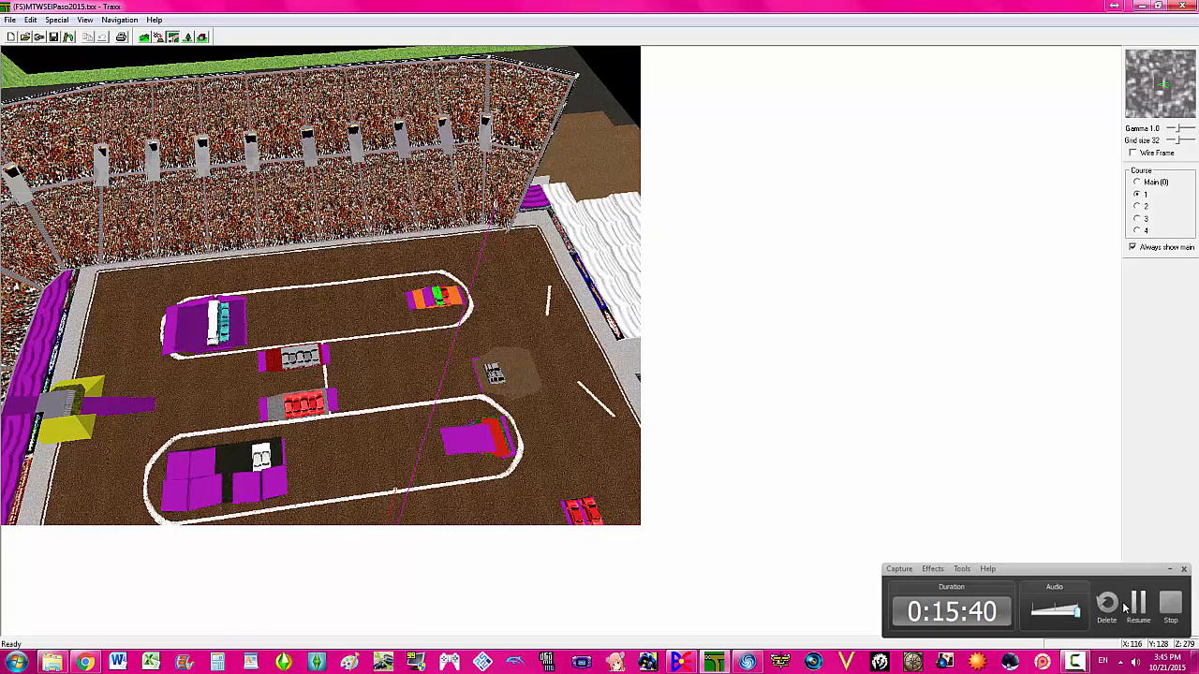
{"action": "left_click", "coordinate": [1136, 605]}
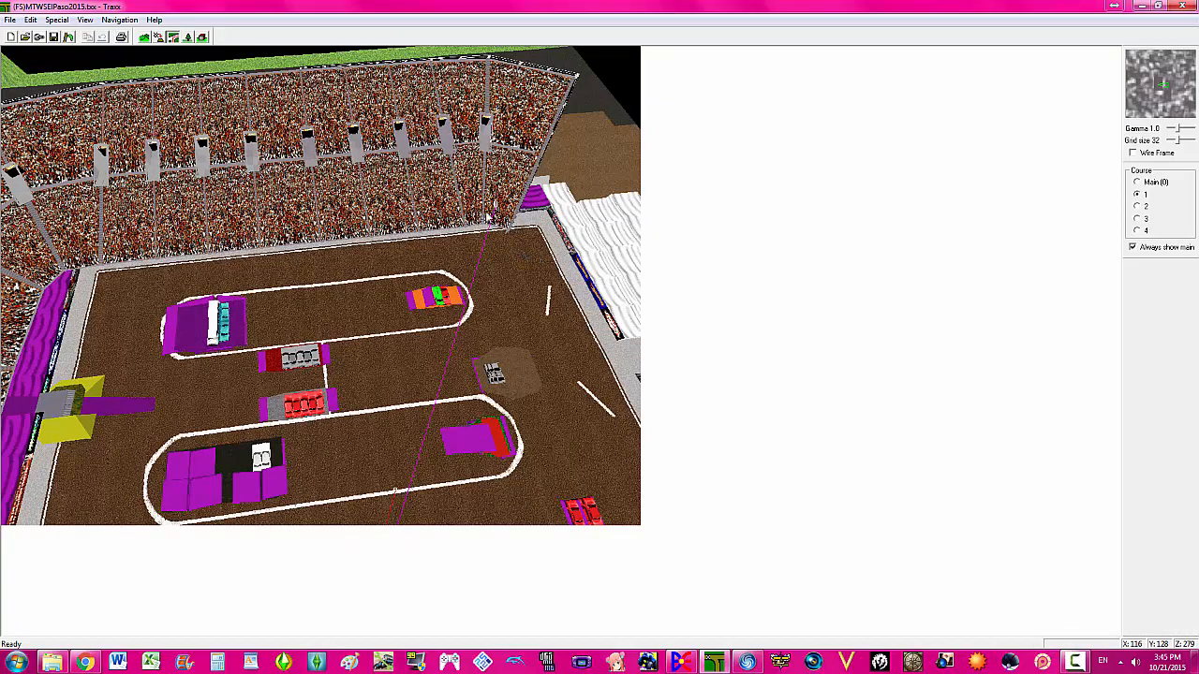
- Move course 1's numbered end point onto the outer edge of the far purple wall, near the corner by the white stands
{"action": "left_click_drag", "start_coordinate": [495, 205], "coordinate": [496, 175]}
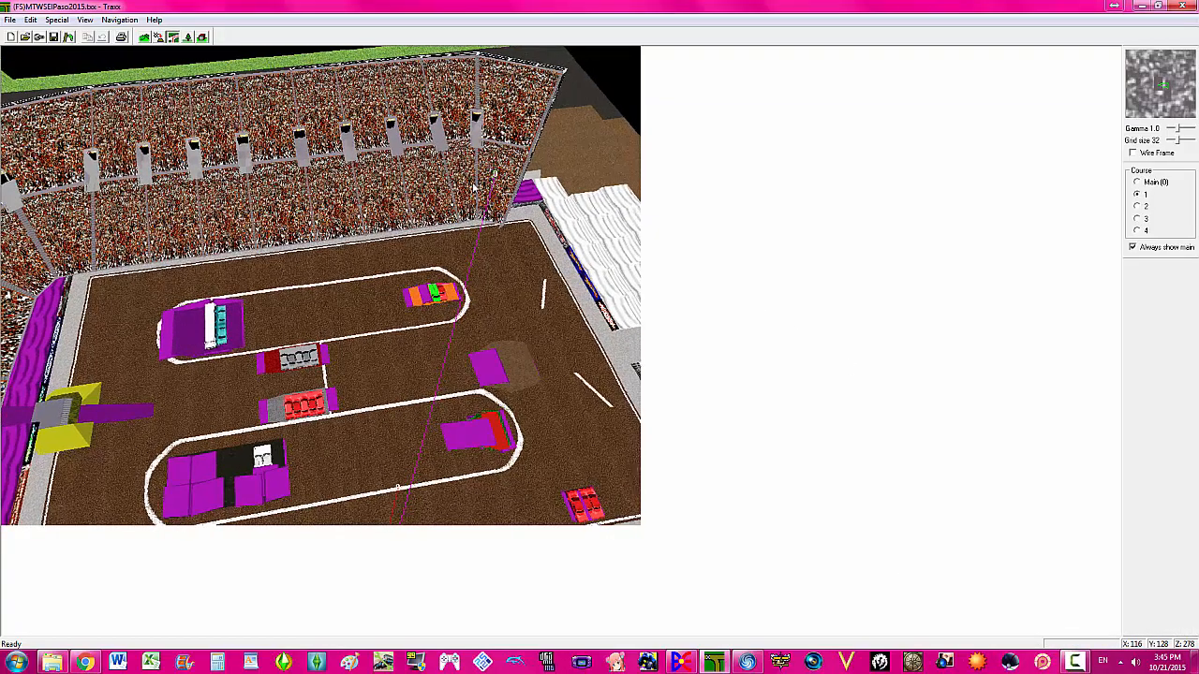
{"action": "key", "text": "Page_Down"}
{"action": "key", "text": "Page_Down"}
{"action": "key", "text": "Page_Down"}
{"action": "key", "text": "Page_Down"}
{"action": "key", "text": "Page_Down"}
{"action": "key", "text": "Page_Down"}
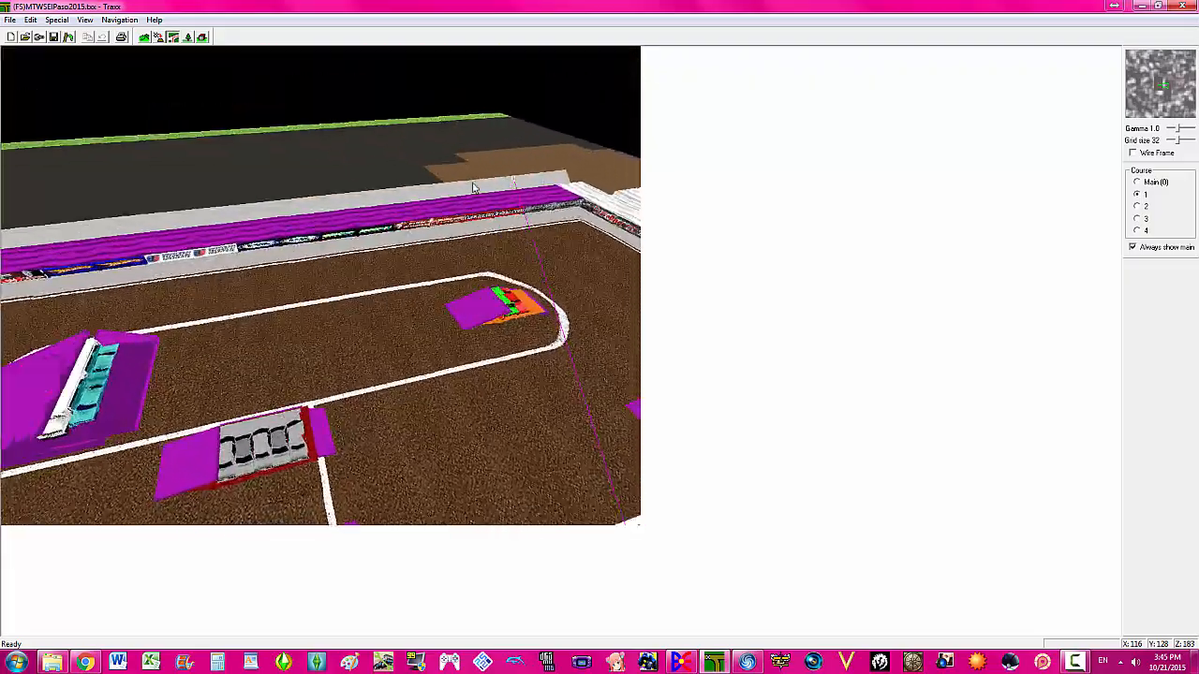
{"action": "key", "text": "Right"}
{"action": "key", "text": "Right"}
{"action": "key", "text": "Right"}
{"action": "key", "text": "Right"}
{"action": "key", "text": "Up"}
{"action": "key", "text": "Up"}
{"action": "key", "text": "Up"}
{"action": "key", "text": "Up"}
{"action": "key", "text": "Up"}
{"action": "key", "text": "Up"}
{"action": "key", "text": "Right"}
{"action": "key", "text": "Right"}
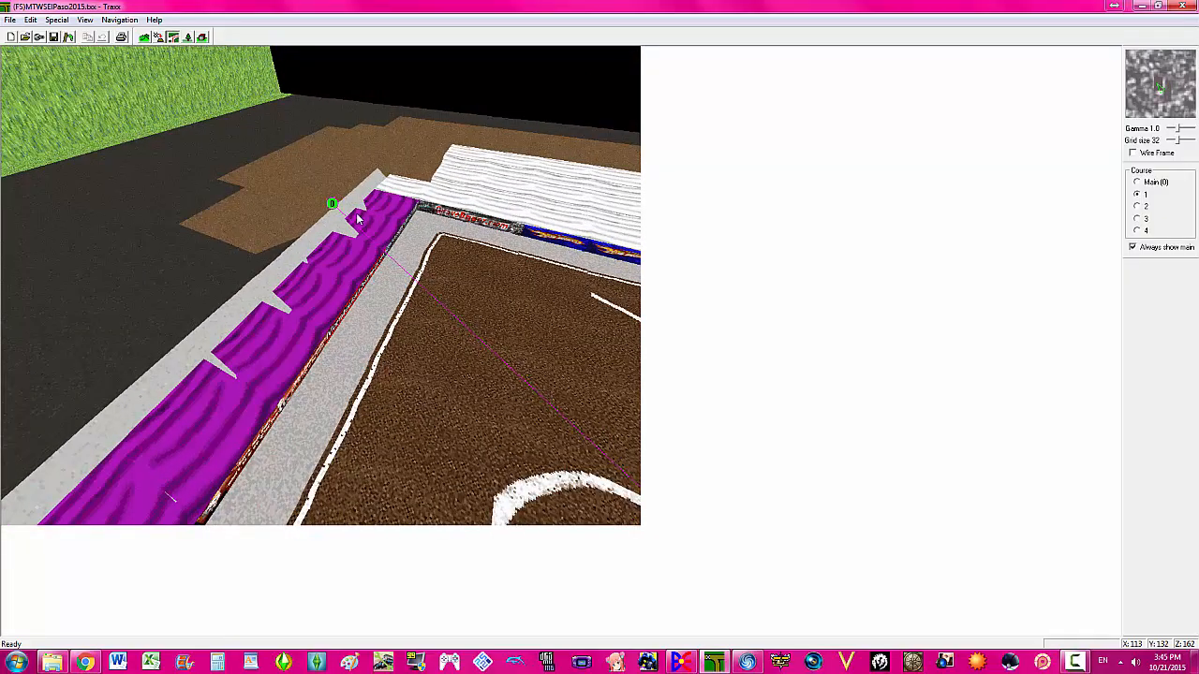
{"action": "left_click_drag", "start_coordinate": [332, 203], "coordinate": [344, 221]}
- Shorten the course 1 segment by moving its other end across the arena onto the dirt just inside the far purple wall
{"action": "key", "text": "Down"}
{"action": "key", "text": "Down"}
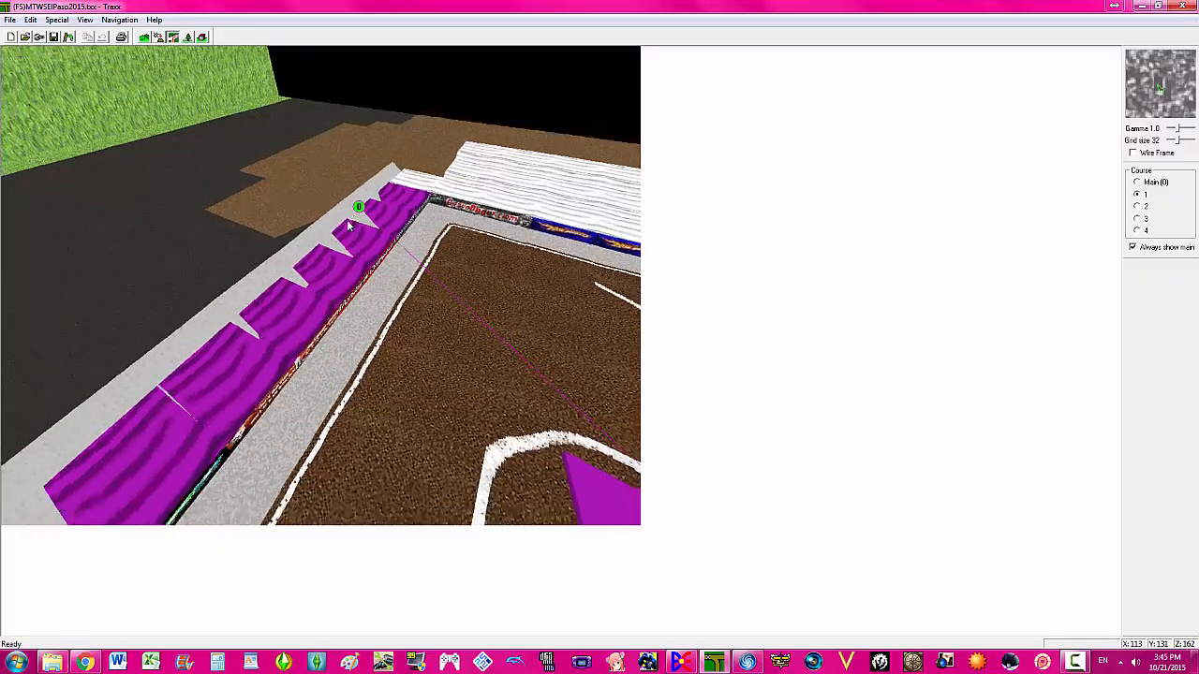
{"action": "key", "text": "Left"}
{"action": "key", "text": "Left"}
{"action": "key", "text": "Left"}
{"action": "key", "text": "Left"}
{"action": "key", "text": "Down"}
{"action": "key", "text": "Down"}
{"action": "key", "text": "Down"}
{"action": "key", "text": "Down"}
{"action": "key", "text": "Down"}
{"action": "key", "text": "Down"}
{"action": "key", "text": "Down"}
{"action": "key", "text": "Down"}
{"action": "key", "text": "Down"}
{"action": "key", "text": "Down"}
{"action": "key", "text": "Down"}
{"action": "key", "text": "Down"}
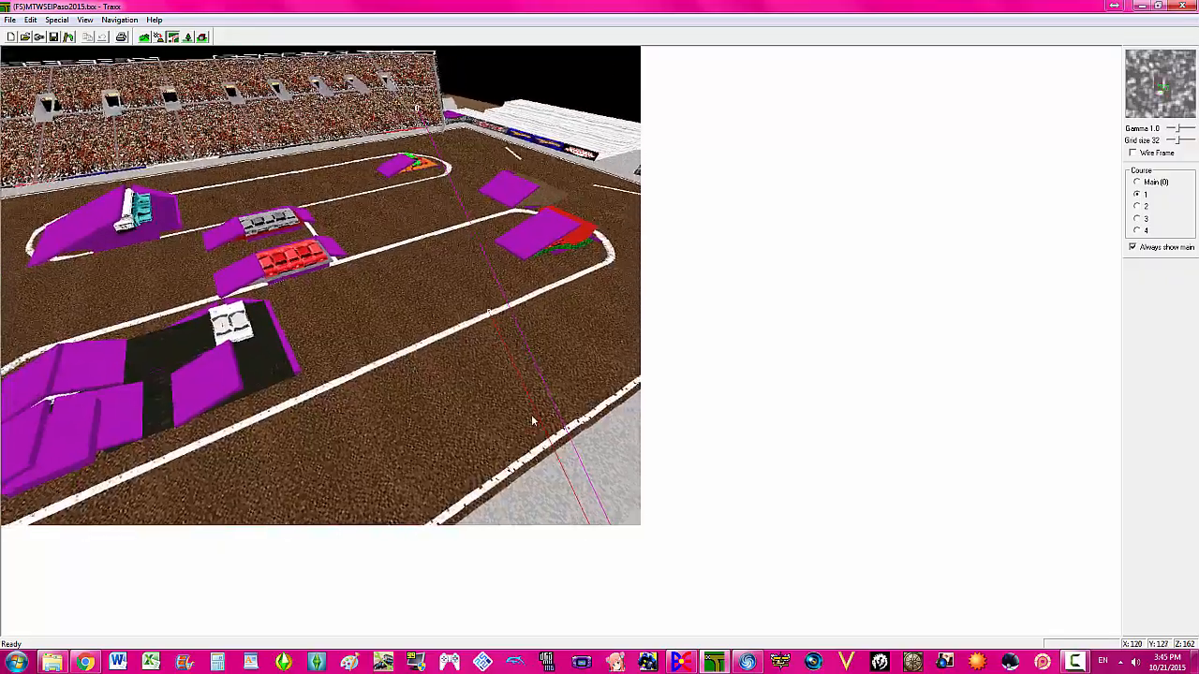
{"action": "key", "text": "Up"}
{"action": "key", "text": "Up"}
{"action": "key", "text": "Up"}
{"action": "key", "text": "Up"}
{"action": "key", "text": "Up"}
{"action": "key", "text": "Up"}
{"action": "left_click_drag", "start_coordinate": [505, 339], "coordinate": [474, 250]}
{"action": "key", "text": "Right"}
{"action": "key", "text": "Right"}
{"action": "key", "text": "Down"}
{"action": "key", "text": "Down"}
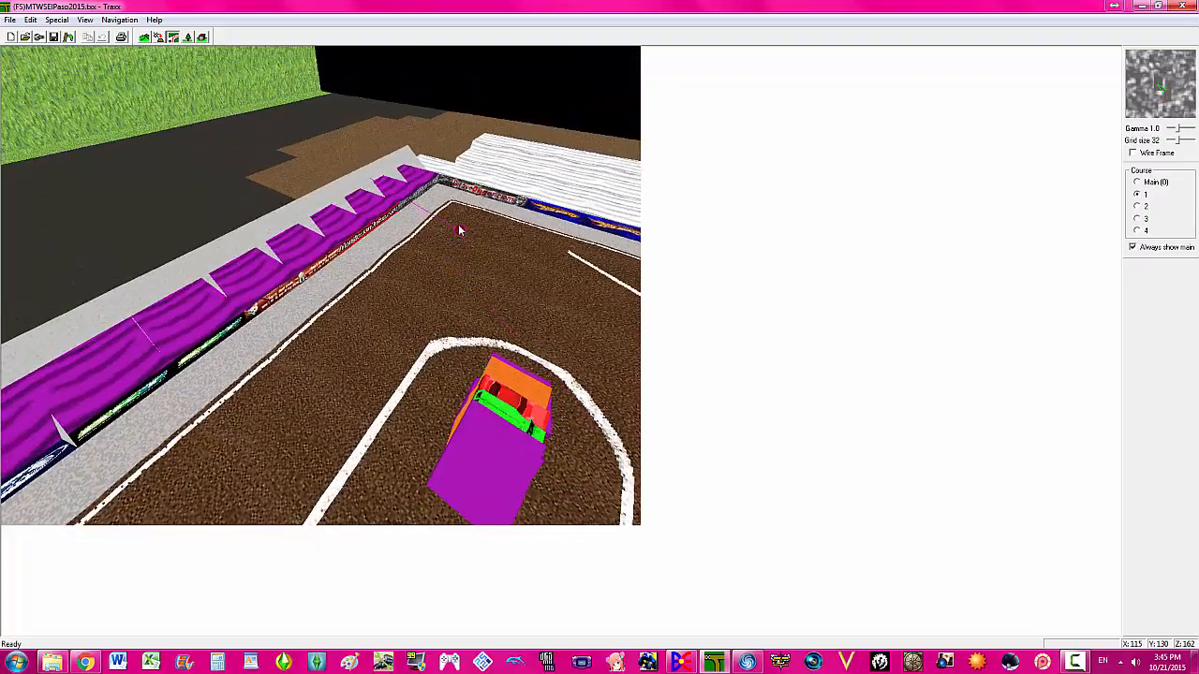
{"action": "key", "text": "Up"}
{"action": "key", "text": "Up"}
{"action": "left_click_drag", "start_coordinate": [415, 228], "coordinate": [470, 277]}
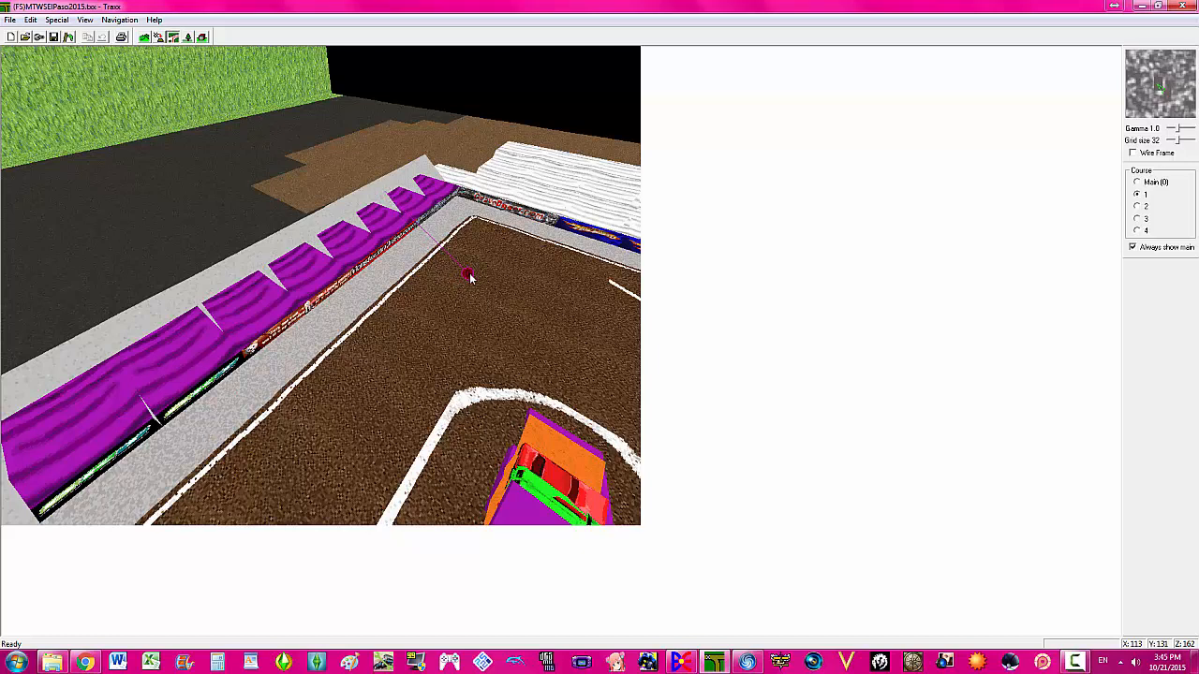
- Insert a second course 1 segment and place it across the far purple wall, roughly parallel to the first, with one end near the dirt
{"action": "right_click", "coordinate": [469, 276]}
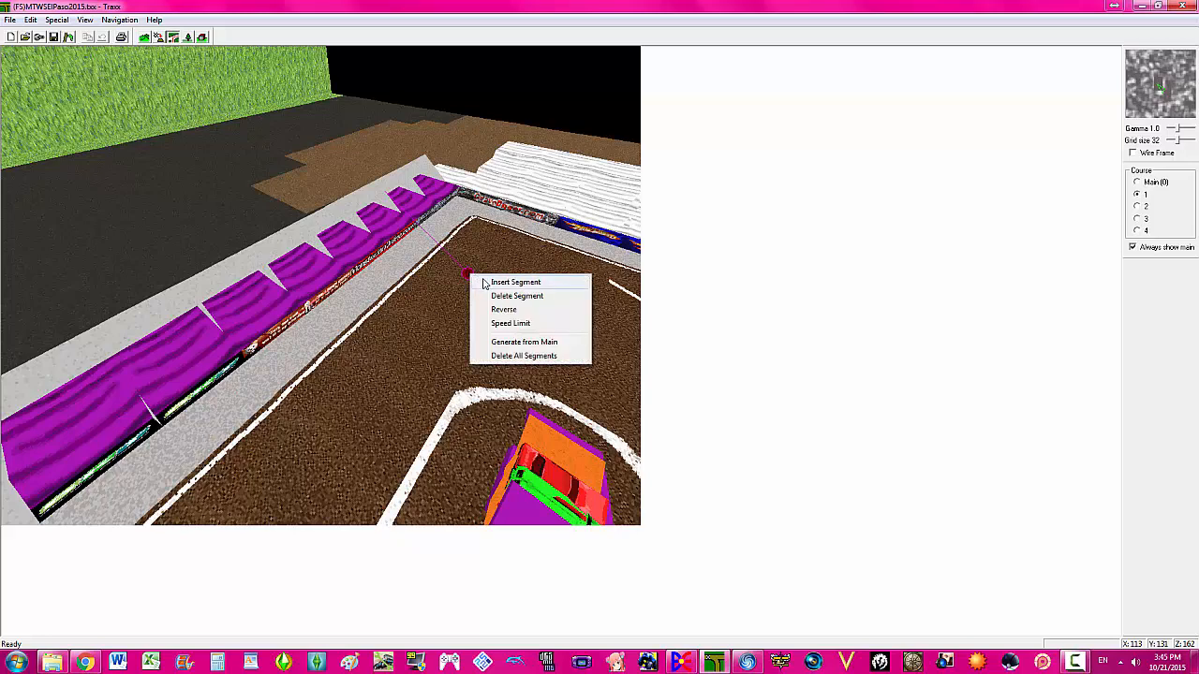
{"action": "left_click", "coordinate": [506, 282]}
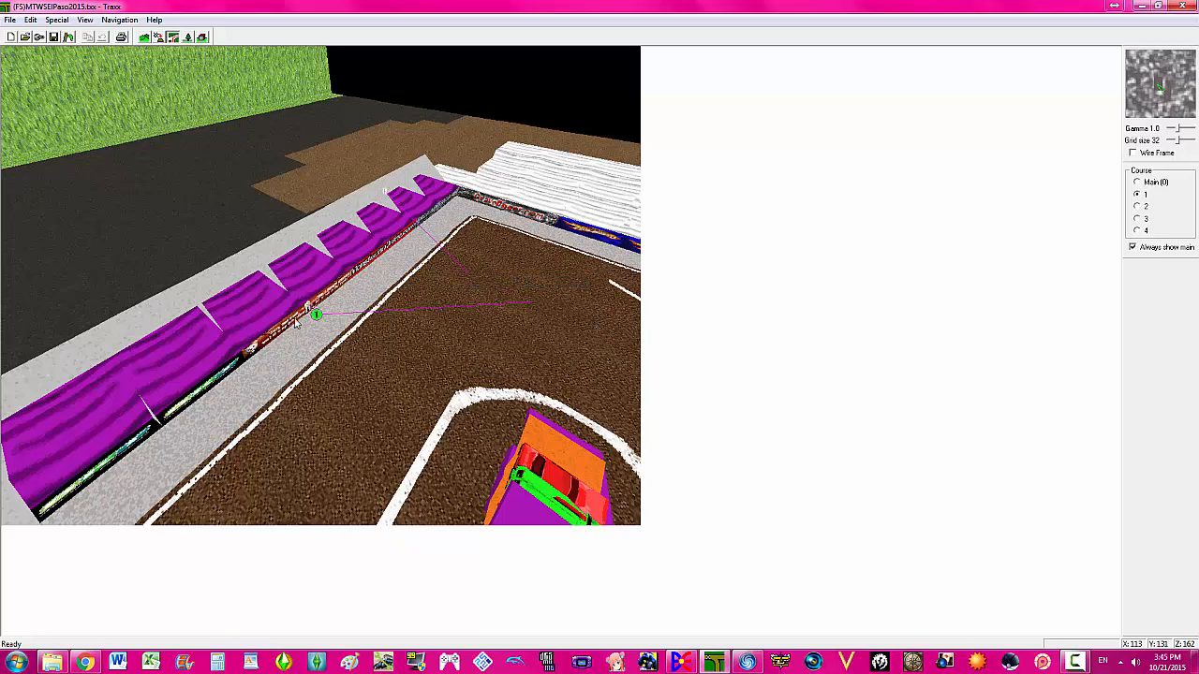
{"action": "left_click", "coordinate": [203, 290]}
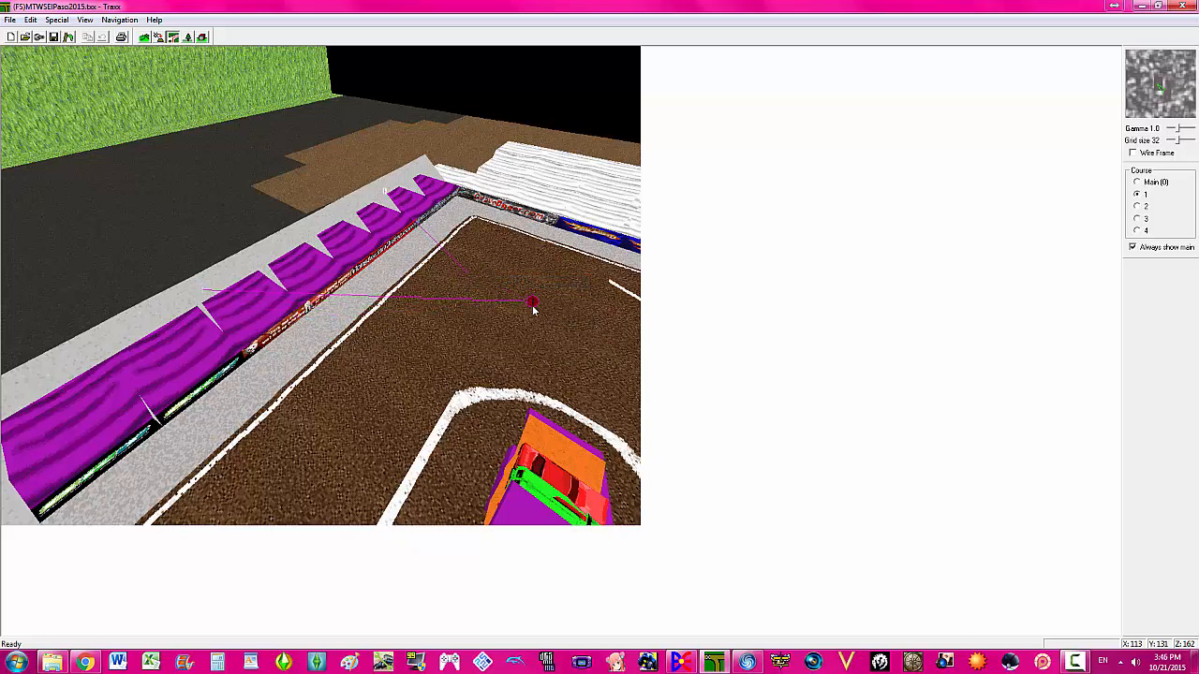
{"action": "left_click", "coordinate": [300, 409]}
{"action": "key", "text": "Left"}
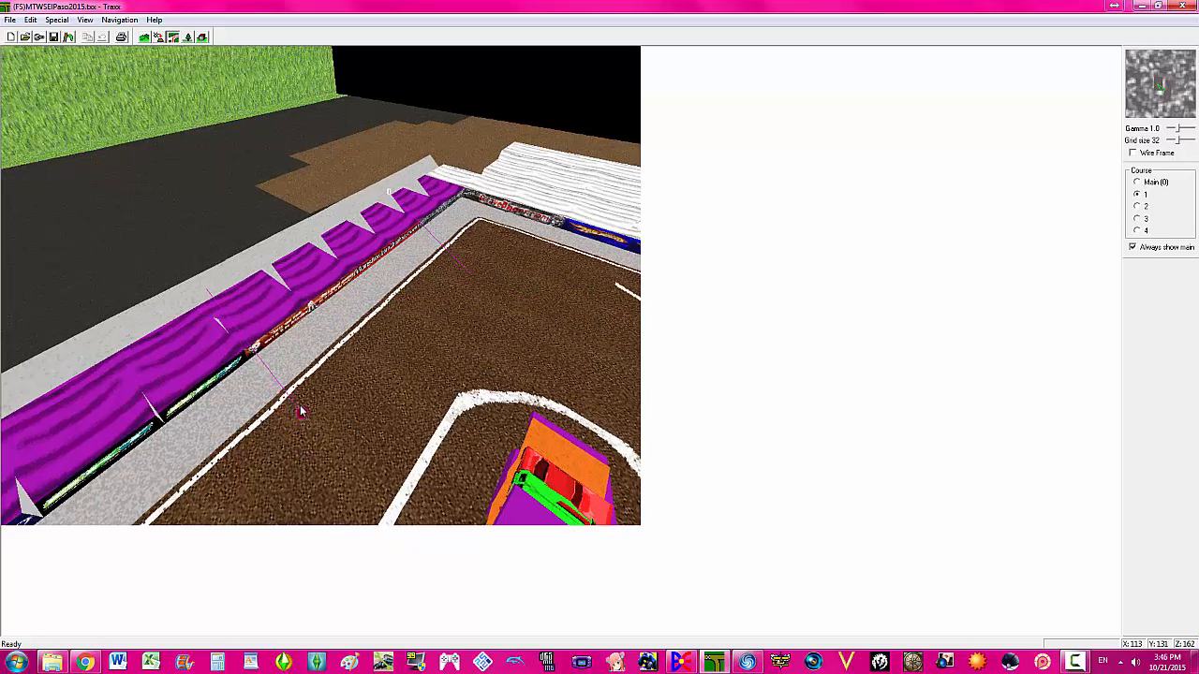
- Insert a third course 1 segment and lay it across the same purple wall, farther from the white stands, with its inner end on the dirt
{"action": "key", "text": "Left"}
{"action": "key", "text": "Down"}
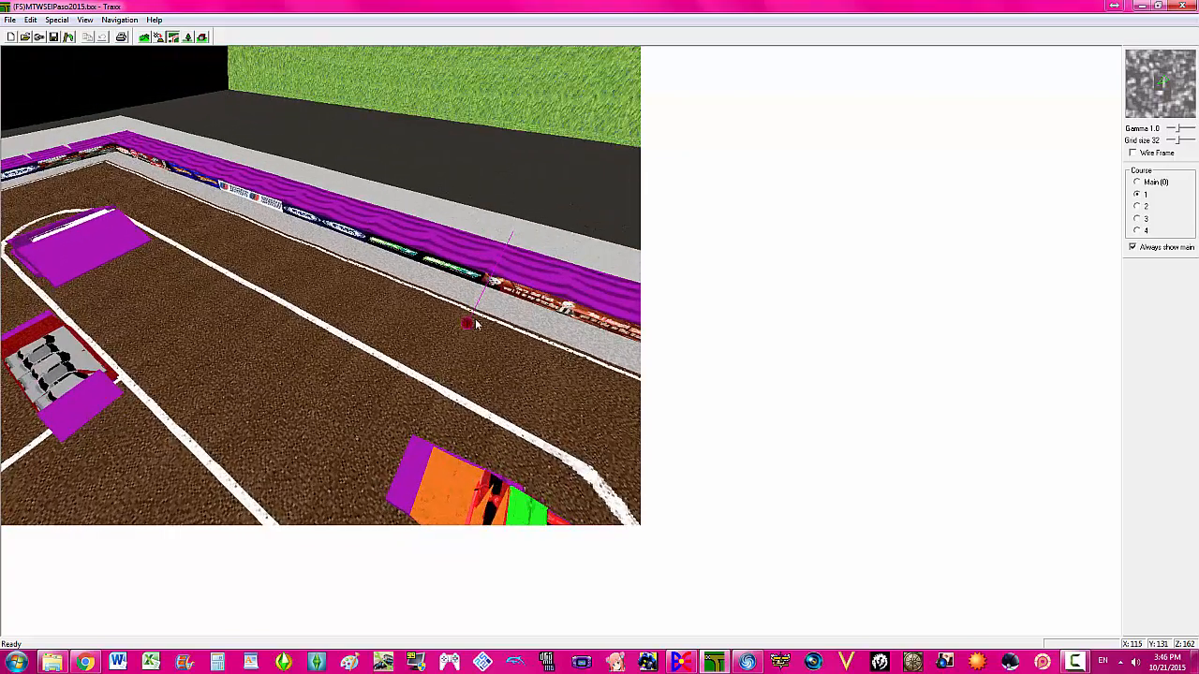
{"action": "right_click", "coordinate": [471, 336]}
{"action": "left_click", "coordinate": [478, 343]}
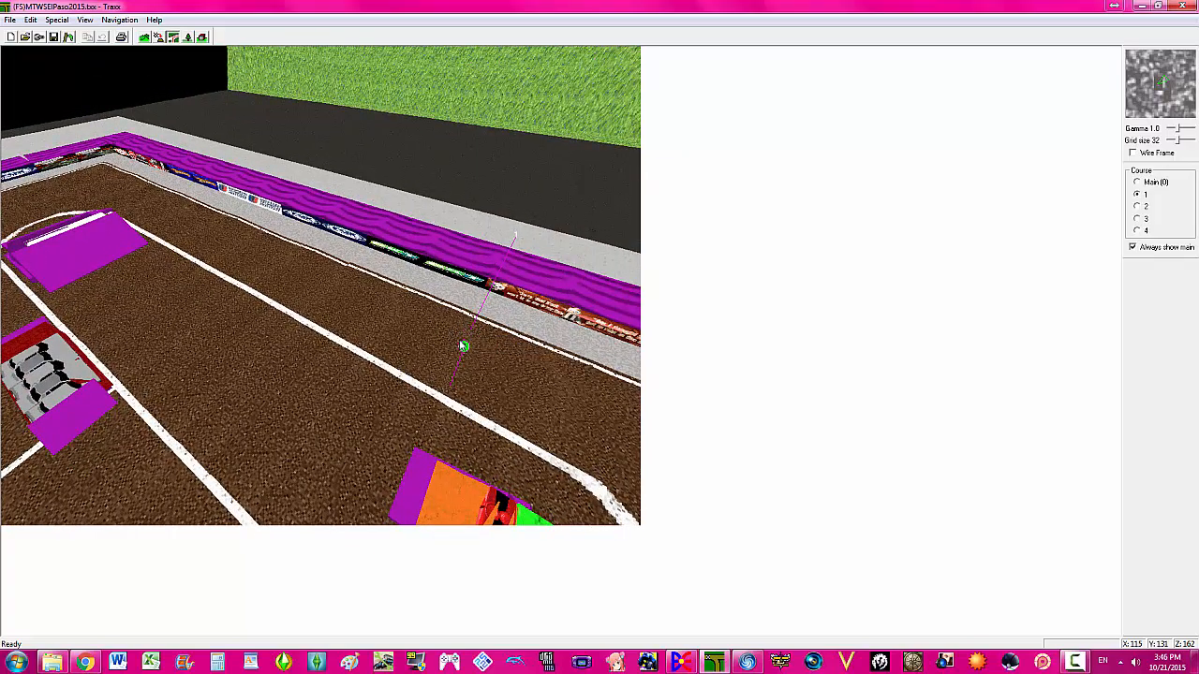
{"action": "left_click_drag", "start_coordinate": [465, 345], "coordinate": [343, 190]}
{"action": "left_click_drag", "start_coordinate": [449, 386], "coordinate": [273, 243]}
- Insert a fourth course 1 segment across that long purple wall near the corner away from the stands, with its inner end at the dirt's edge
{"action": "right_click", "coordinate": [271, 243]}
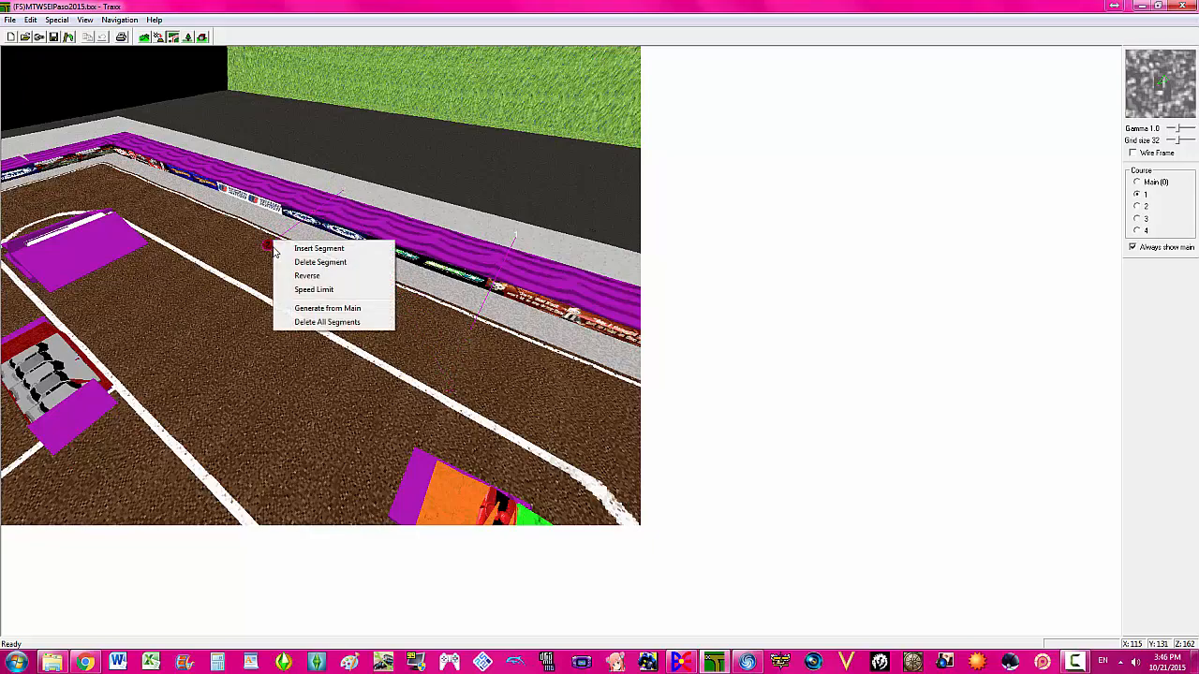
{"action": "left_click", "coordinate": [295, 251]}
{"action": "key", "text": "Left"}
{"action": "key", "text": "Up"}
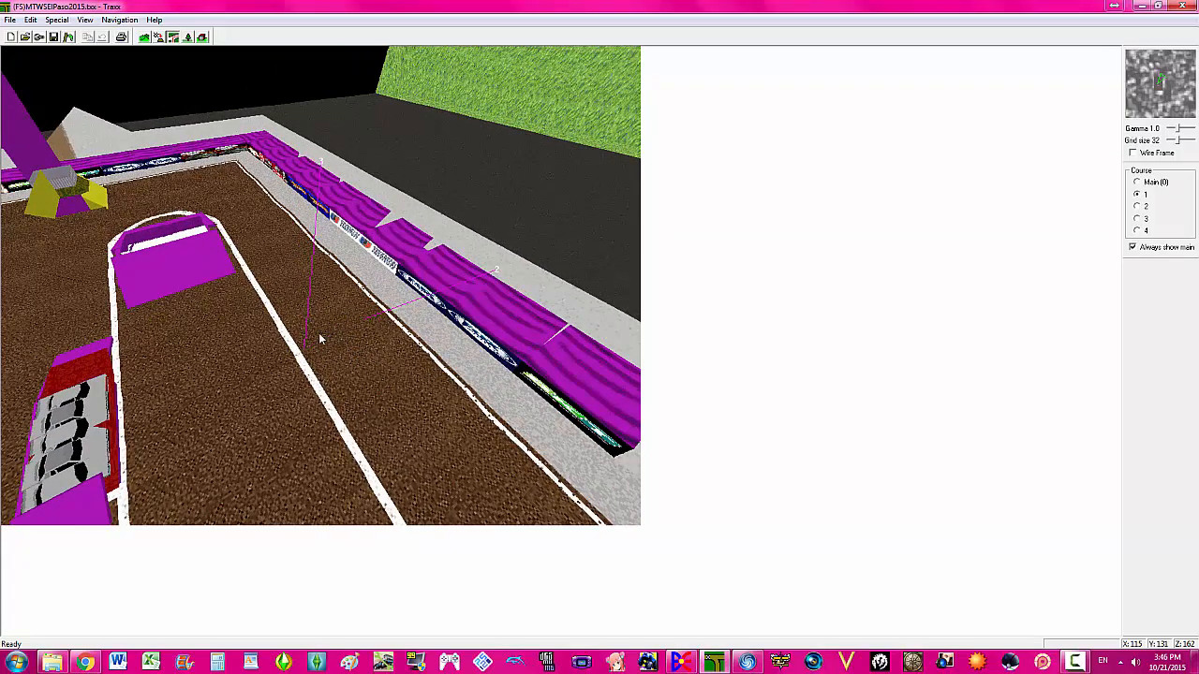
{"action": "left_click_drag", "start_coordinate": [308, 341], "coordinate": [271, 201]}
{"action": "key", "text": "Left"}
{"action": "key", "text": "Up"}
{"action": "key", "text": "Up"}
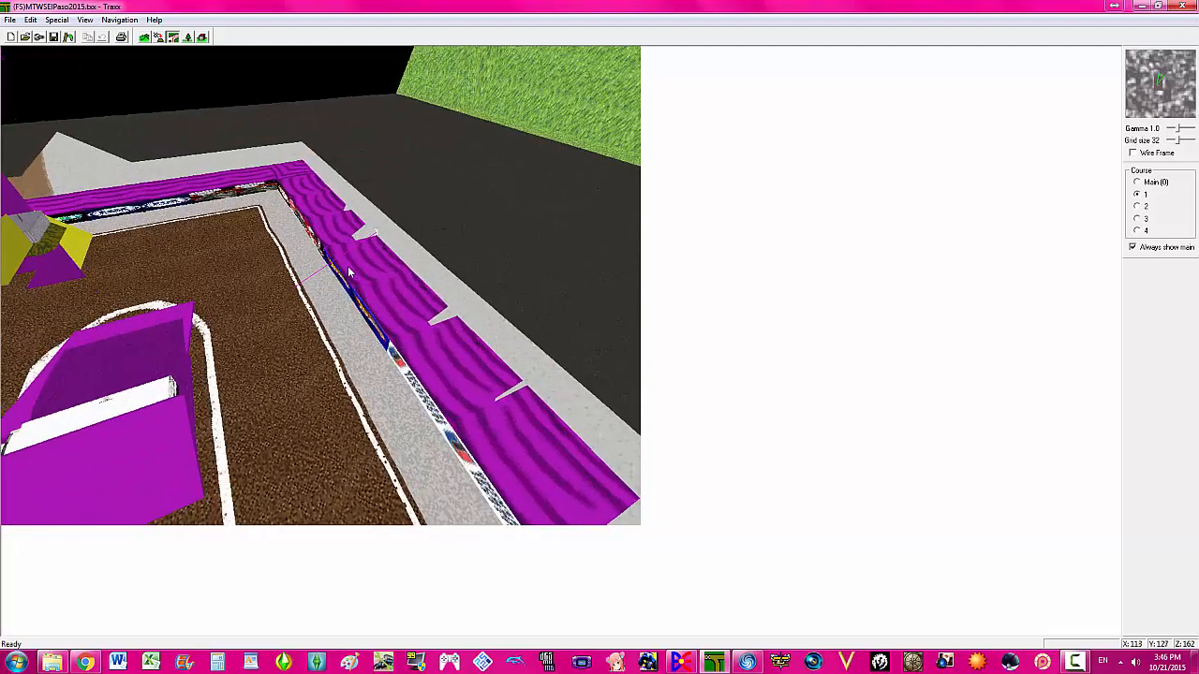
{"action": "key", "text": "Left"}
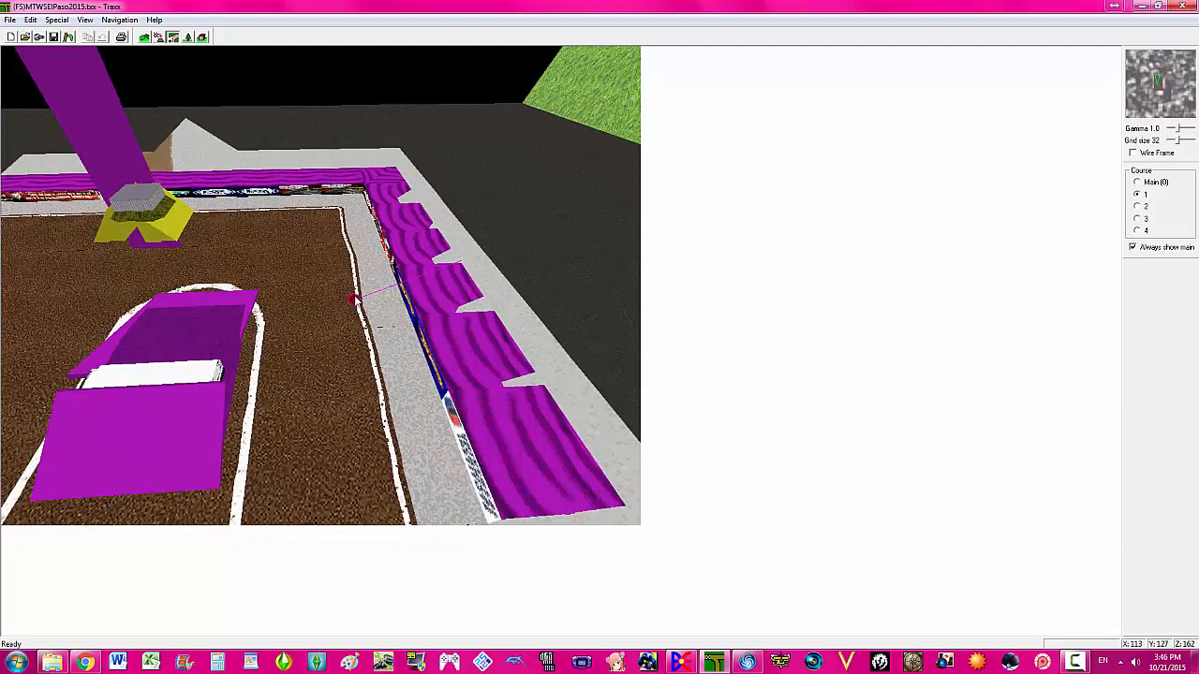
- Insert a fifth course 1 segment and move its numbered end onto the short end wall, between the corner and the yellow ramp tower
{"action": "right_click", "coordinate": [354, 299]}
{"action": "left_click", "coordinate": [384, 307]}
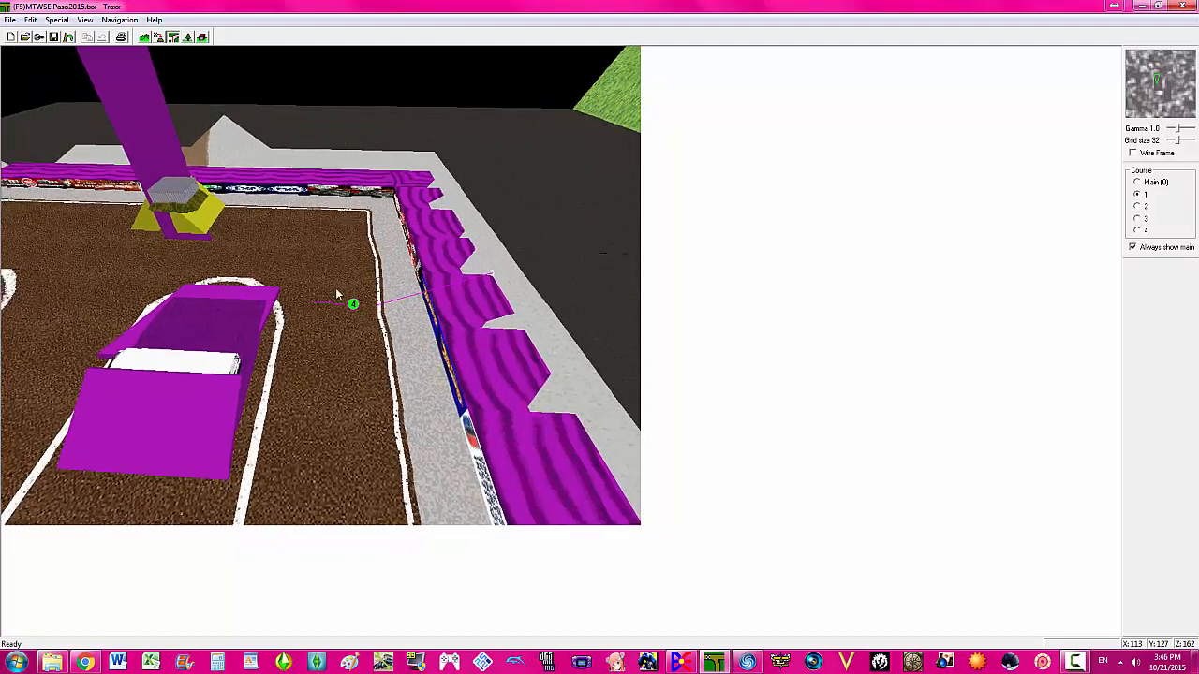
{"action": "key", "text": "Up"}
{"action": "key", "text": "Up"}
{"action": "key", "text": "Up"}
{"action": "mouse_move", "coordinate": [353, 304]}
{"action": "left_mouse_down"}
{"action": "mouse_move", "coordinate": [310, 244]}
{"action": "mouse_move", "coordinate": [278, 235]}
{"action": "mouse_move", "coordinate": [303, 235]}
{"action": "mouse_move", "coordinate": [299, 219]}
{"action": "mouse_move", "coordinate": [348, 193]}
{"action": "left_mouse_up"}
{"action": "key", "text": "Left"}
{"action": "key", "text": "Left"}
{"action": "key", "text": "Up"}
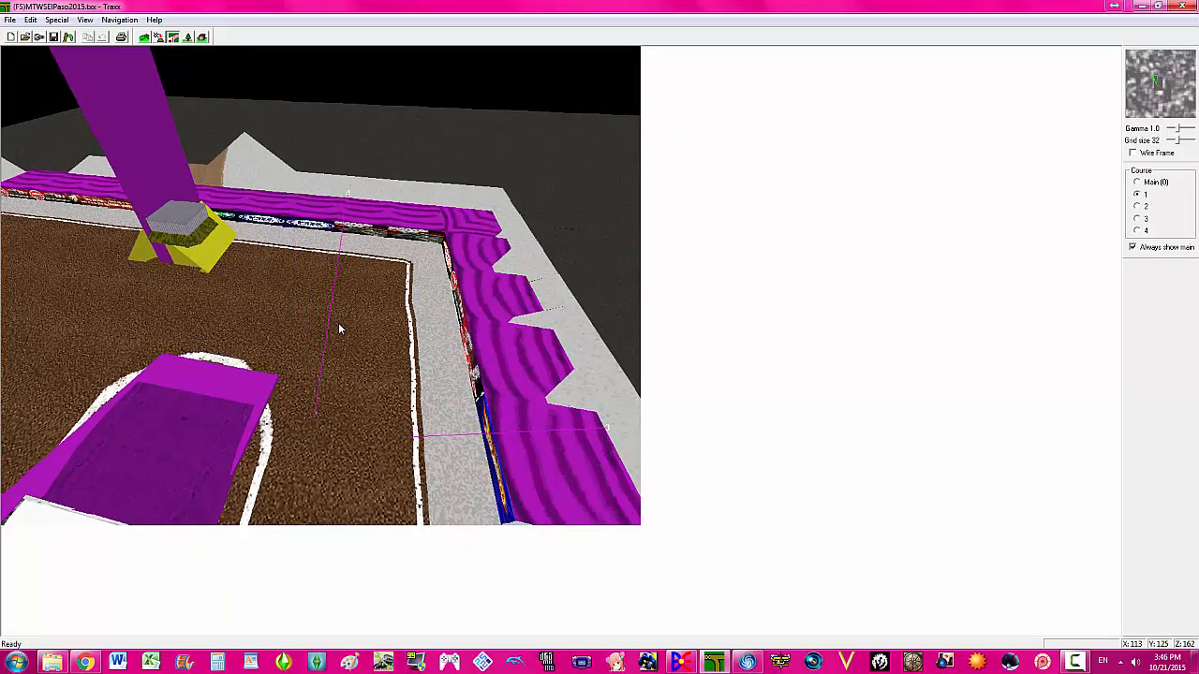
- Insert a sixth course 1 segment and place it across the short end wall on the other side of the yellow tower, near the next corner
{"action": "right_click", "coordinate": [334, 251]}
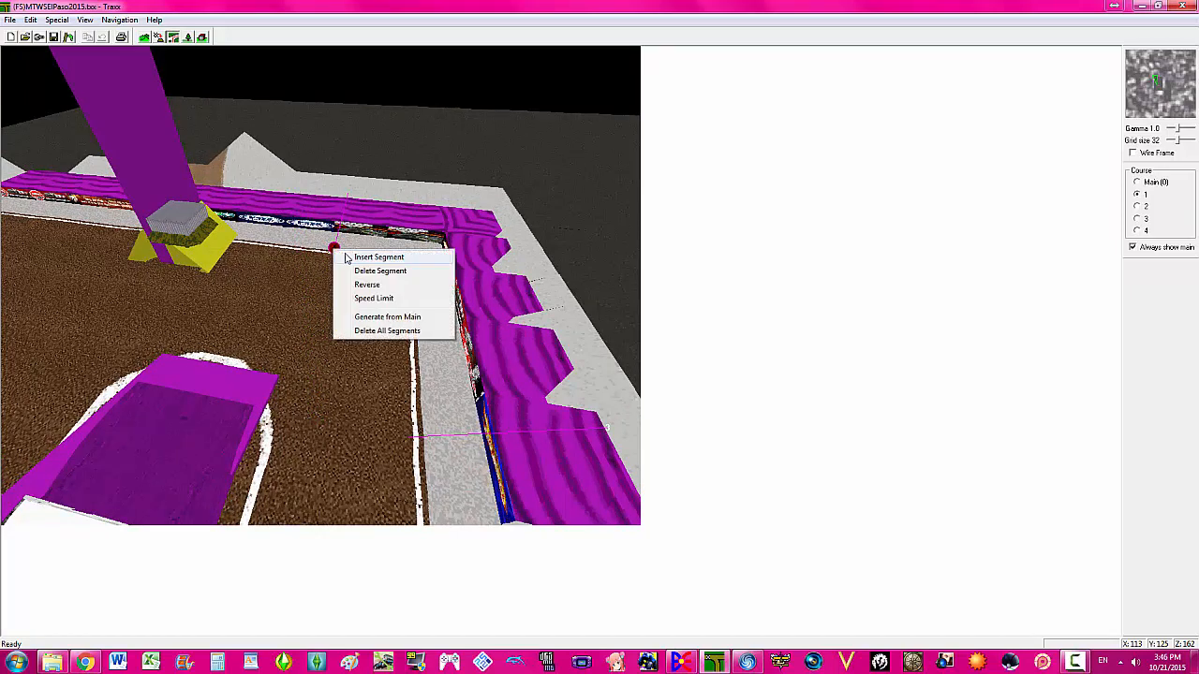
{"action": "left_click", "coordinate": [347, 257]}
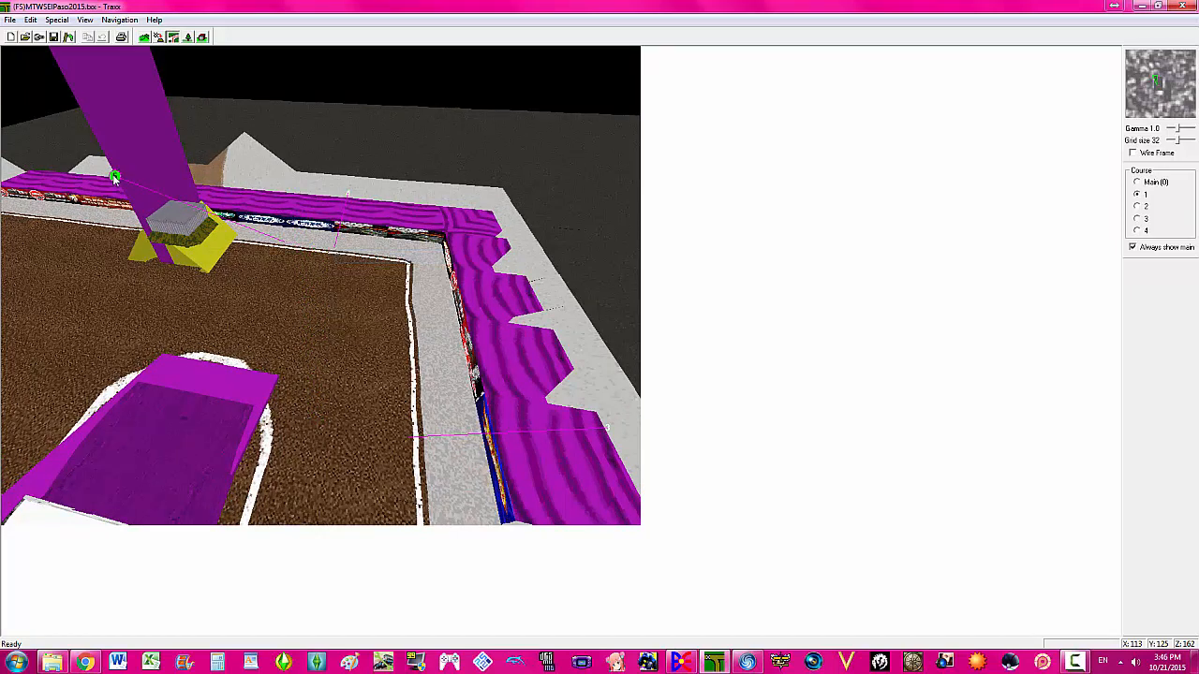
{"action": "key", "text": "Down"}
{"action": "key", "text": "Left"}
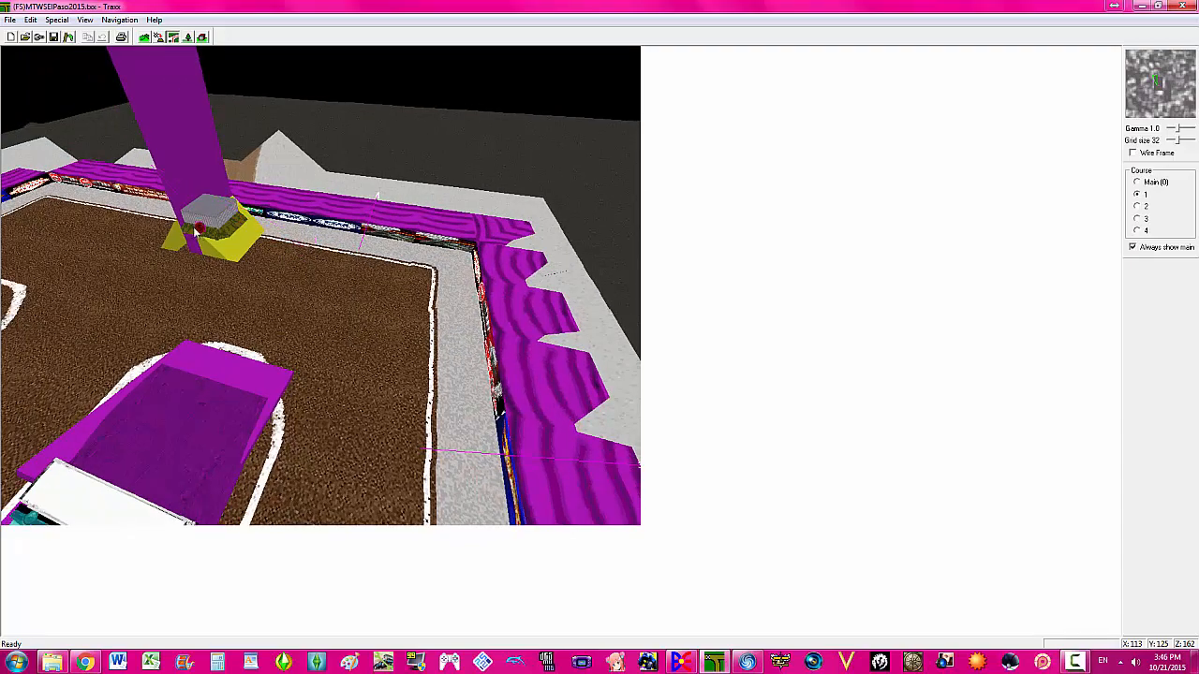
{"action": "key", "text": "Left"}
{"action": "key", "text": "Up"}
{"action": "key", "text": "Up"}
{"action": "key", "text": "Left"}
{"action": "key", "text": "Up"}
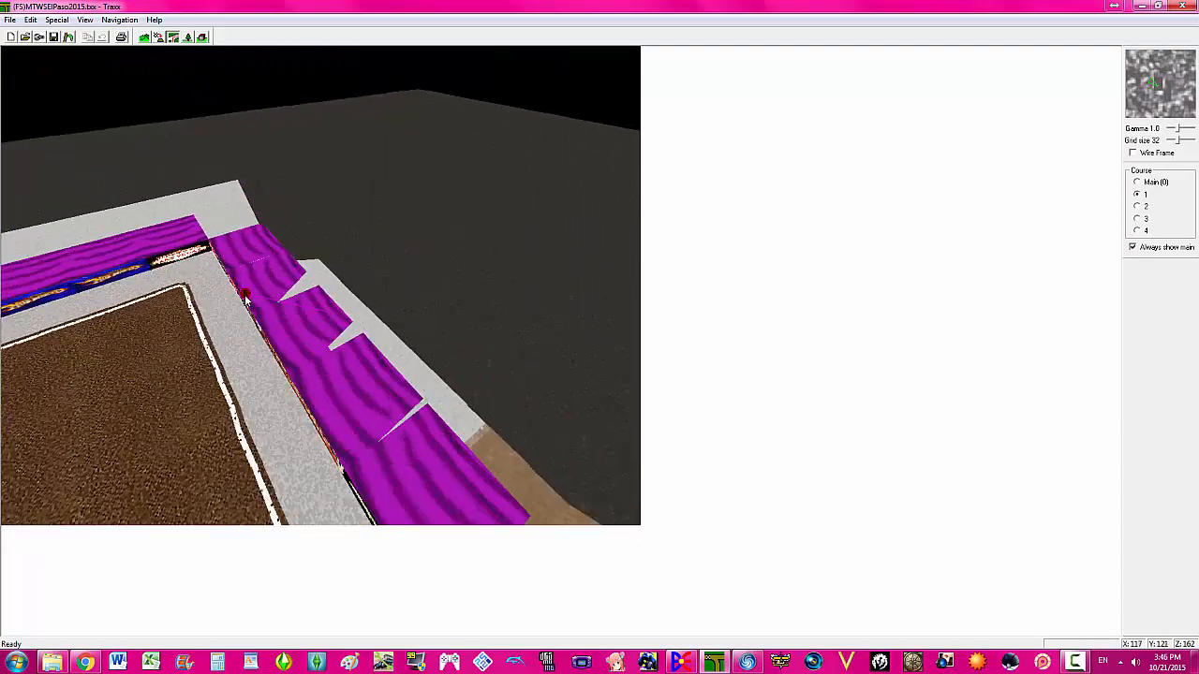
{"action": "key", "text": "Left"}
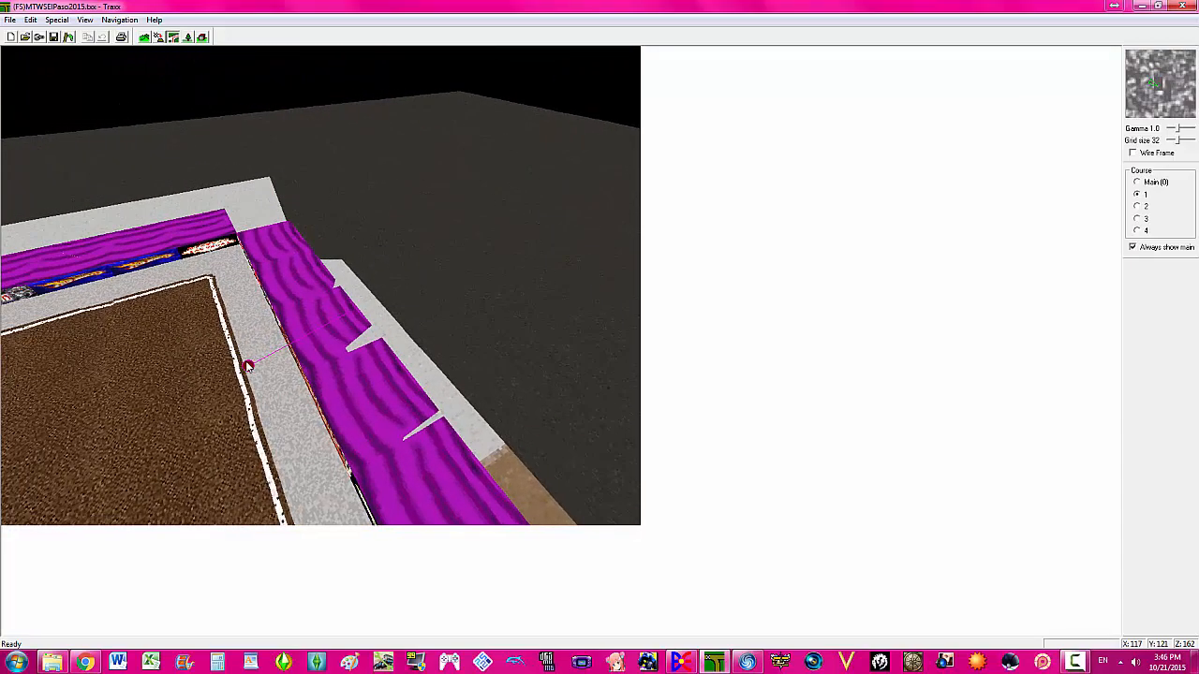
- Insert a seventh course 1 segment across the opposite long purple wall, just past the corner, with its inner end at the dirt
{"action": "right_click", "coordinate": [318, 351]}
{"action": "left_click", "coordinate": [332, 360]}
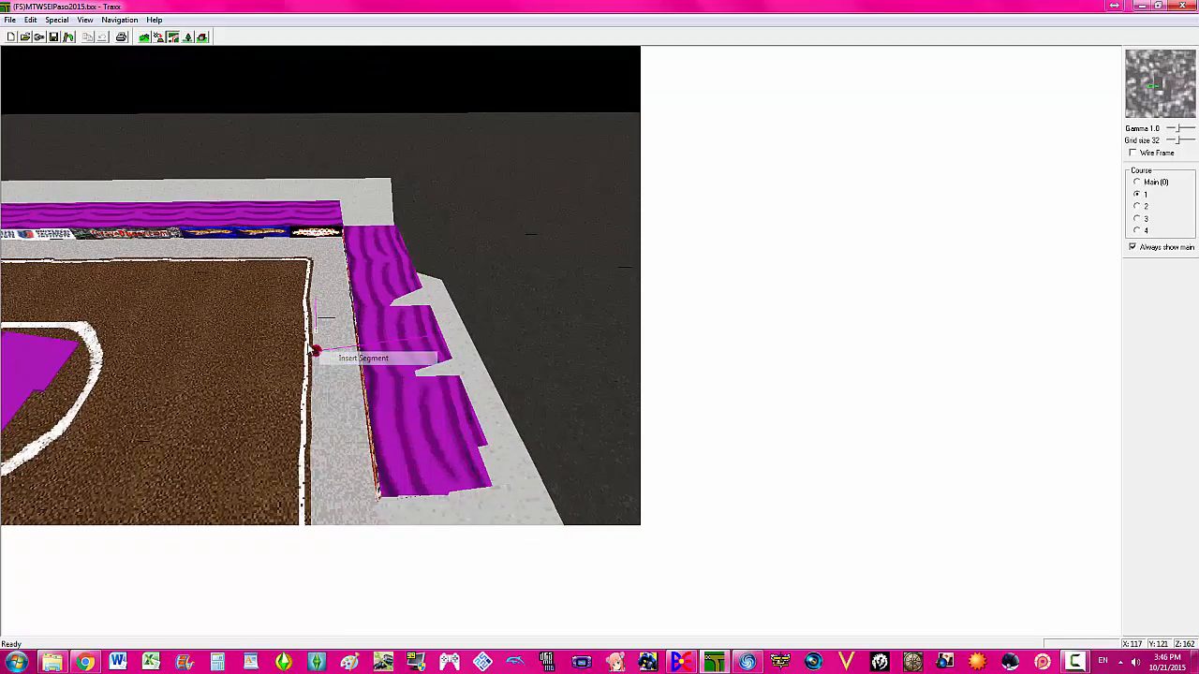
{"action": "left_click_drag", "start_coordinate": [278, 229], "coordinate": [274, 204]}
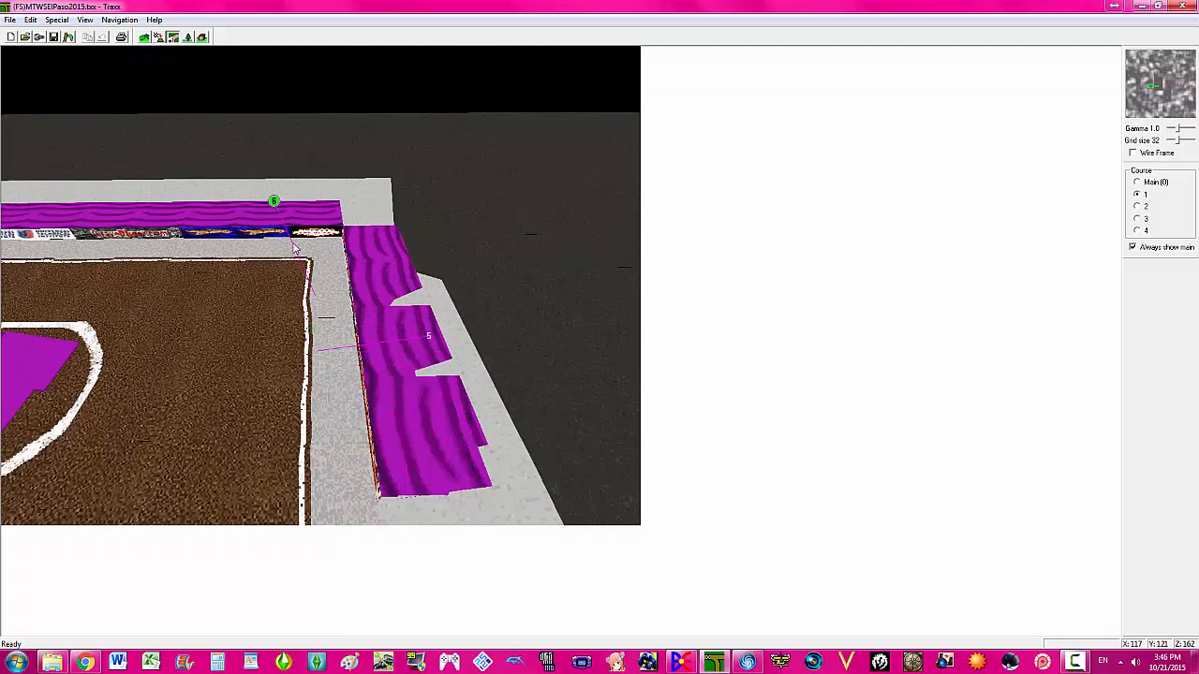
{"action": "left_click_drag", "start_coordinate": [315, 299], "coordinate": [218, 256]}
- Insert an eighth course 1 segment across the opposite long wall, farther from the corner and roughly parallel to the seventh
{"action": "right_click", "coordinate": [242, 266]}
{"action": "left_click", "coordinate": [257, 269]}
{"action": "key", "text": "Left"}
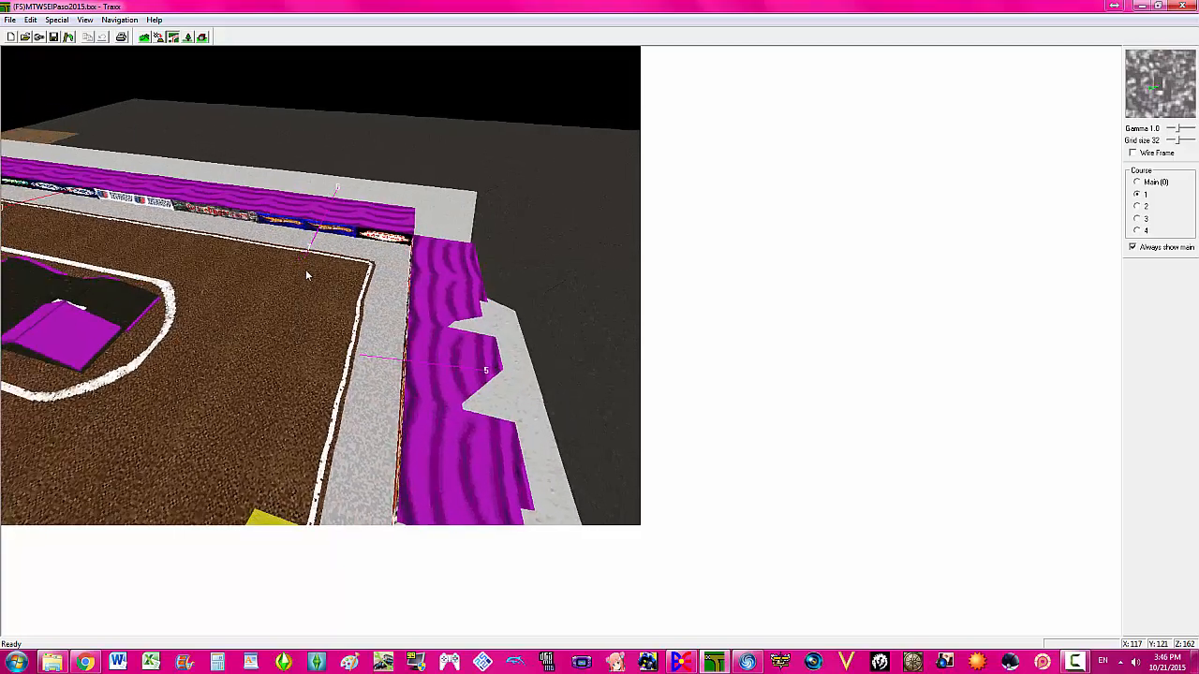
{"action": "key", "text": "Up"}
{"action": "key", "text": "Up"}
{"action": "key", "text": "Right"}
{"action": "key", "text": "Right"}
{"action": "key", "text": "Right"}
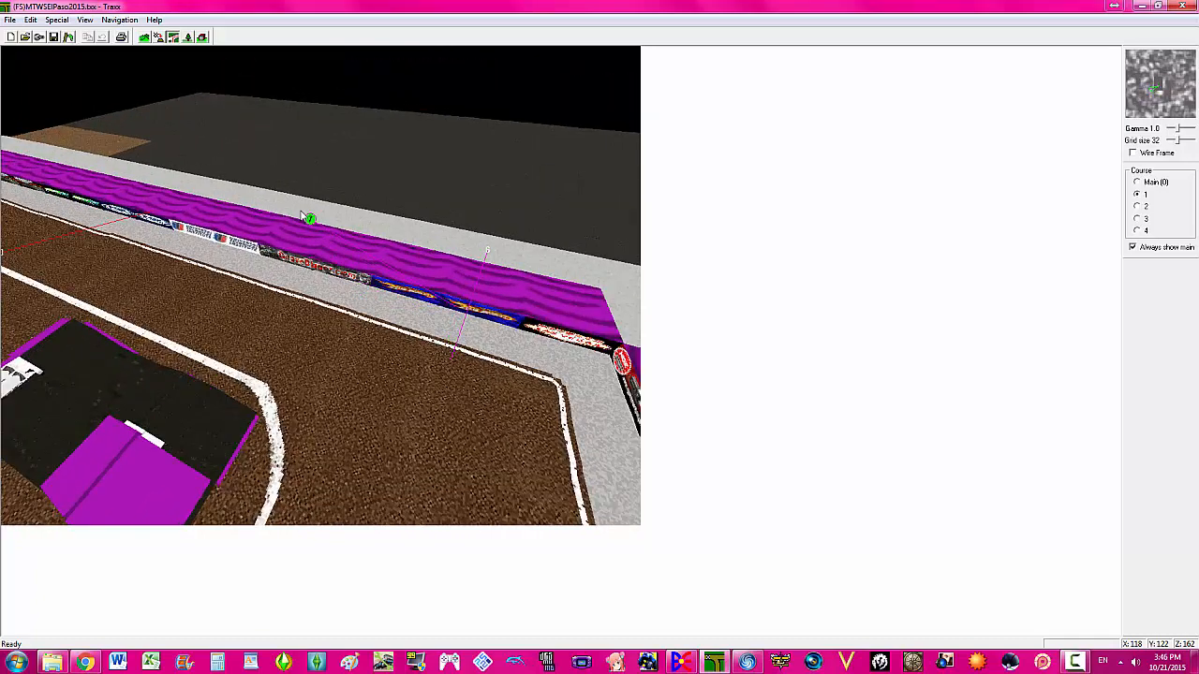
{"action": "left_click_drag", "start_coordinate": [452, 316], "coordinate": [289, 290]}
- Insert a ninth course 1 segment and place it across the opposite long wall, near where the red main segment ends
{"action": "right_click", "coordinate": [249, 276]}
{"action": "left_click", "coordinate": [262, 286]}
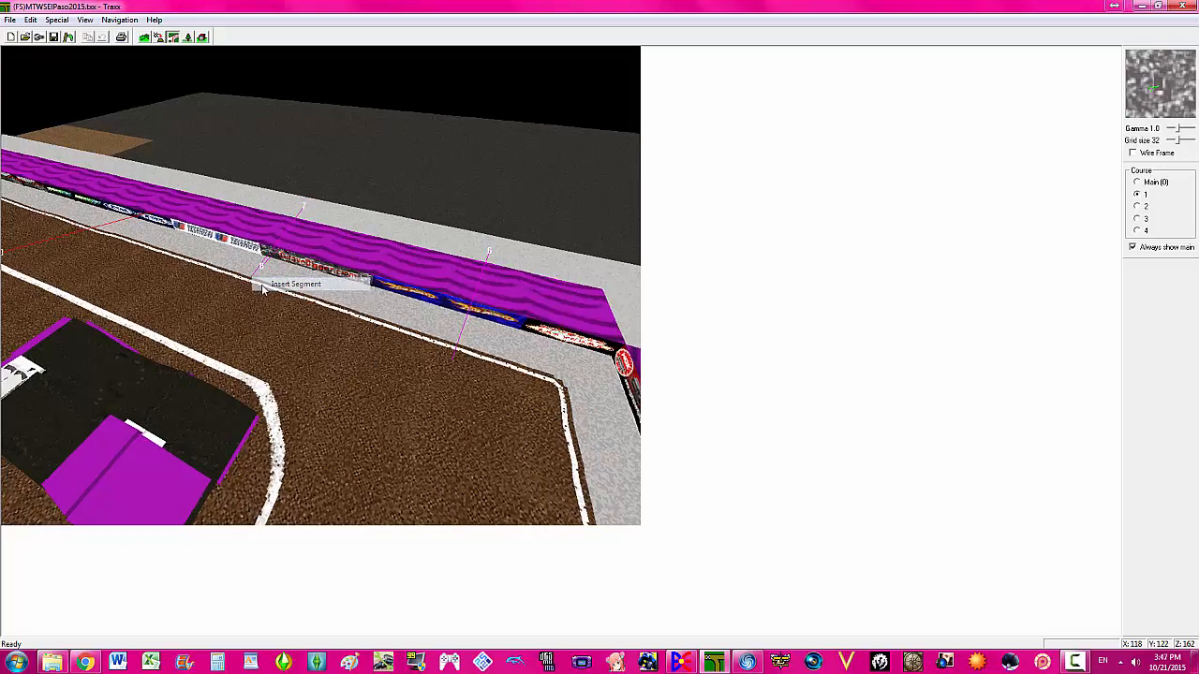
{"action": "key", "text": "Left"}
{"action": "key", "text": "Left"}
{"action": "key", "text": "Left"}
{"action": "key", "text": "Left"}
{"action": "key", "text": "Up"}
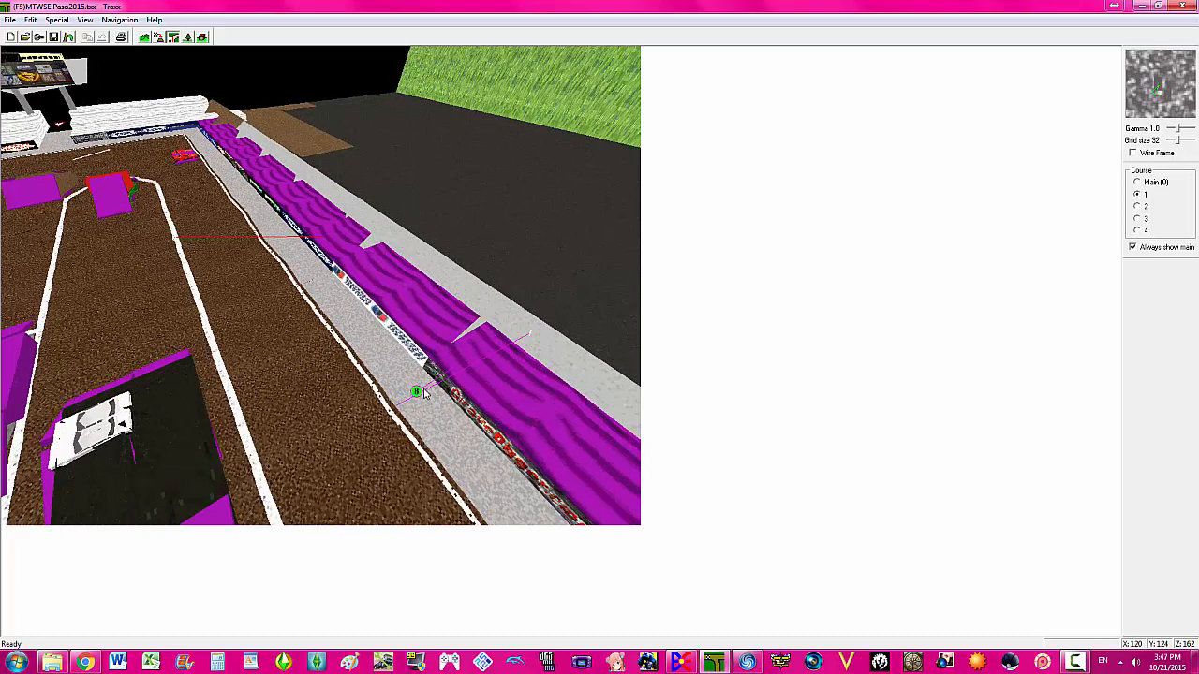
{"action": "left_click_drag", "start_coordinate": [424, 394], "coordinate": [344, 269]}
- Insert a tenth course 1 segment across the opposite long wall, closer to the white stands, with its inner end by the dirt
{"action": "right_click", "coordinate": [278, 245]}
{"action": "left_click", "coordinate": [293, 249]}
{"action": "key", "text": "Left"}
{"action": "key", "text": "Left"}
{"action": "key", "text": "Left"}
{"action": "key", "text": "Left"}
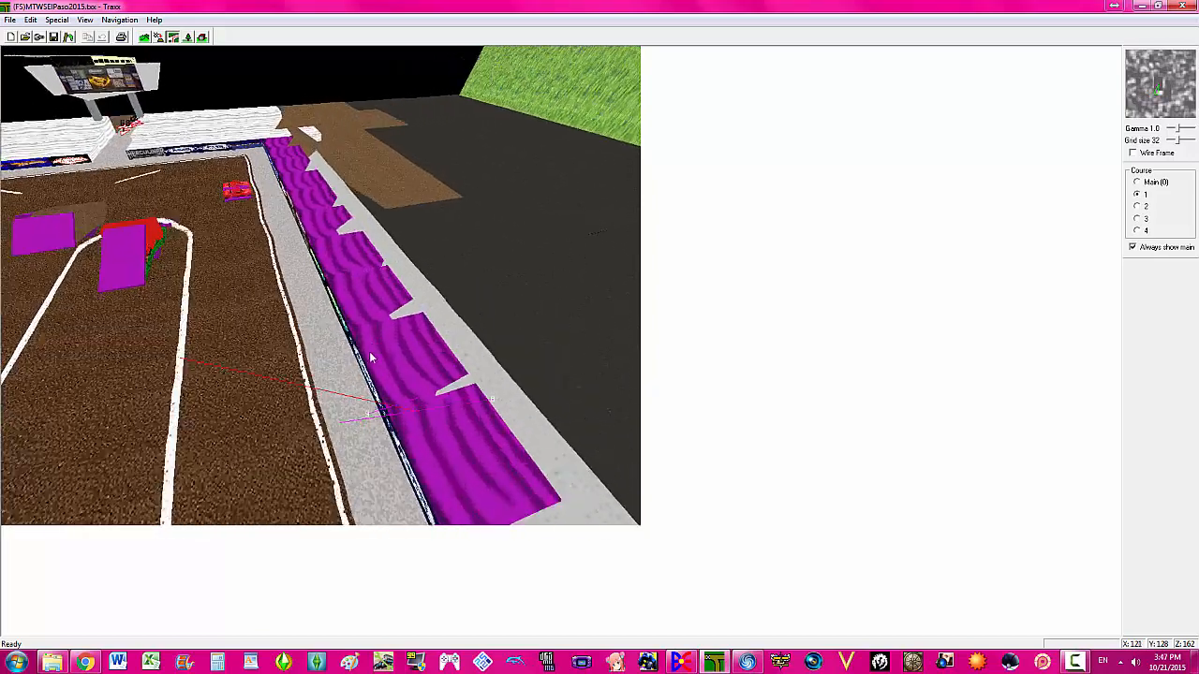
{"action": "key", "text": "Up"}
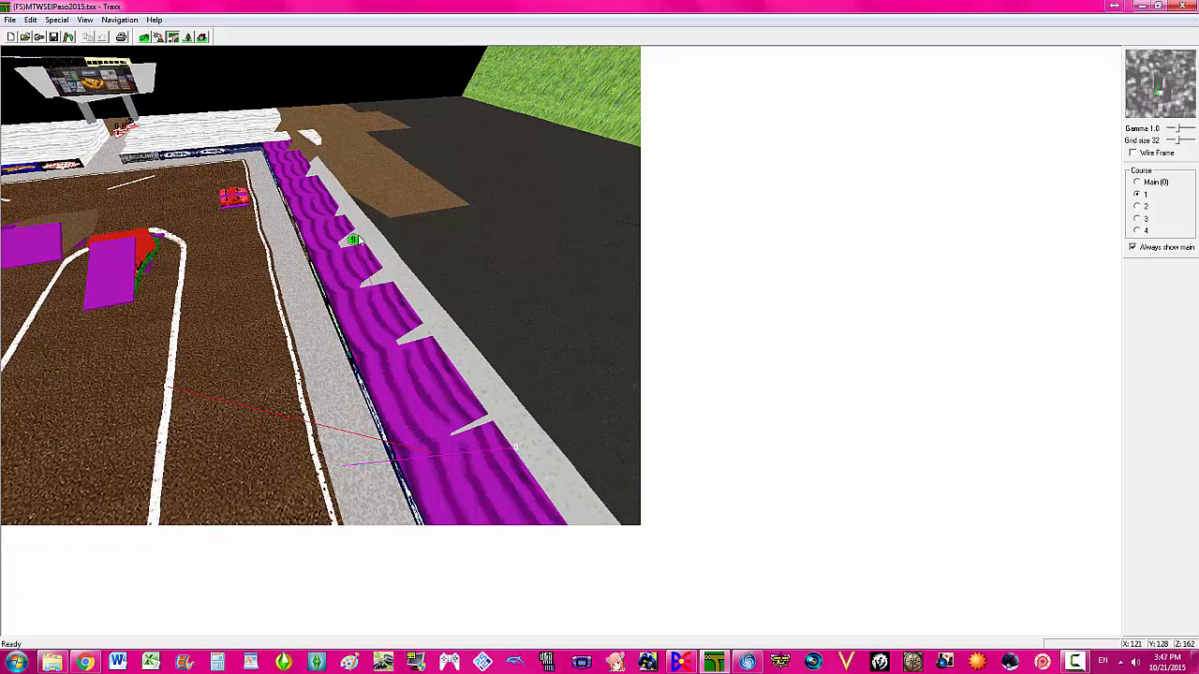
{"action": "left_click_drag", "start_coordinate": [360, 242], "coordinate": [355, 231]}
{"action": "left_click_drag", "start_coordinate": [410, 424], "coordinate": [270, 260]}
- Switch to the main course and stretch its segment across the arena from the far corner by the stands to the diagonally opposite corner
{"action": "left_click", "coordinate": [1137, 182]}
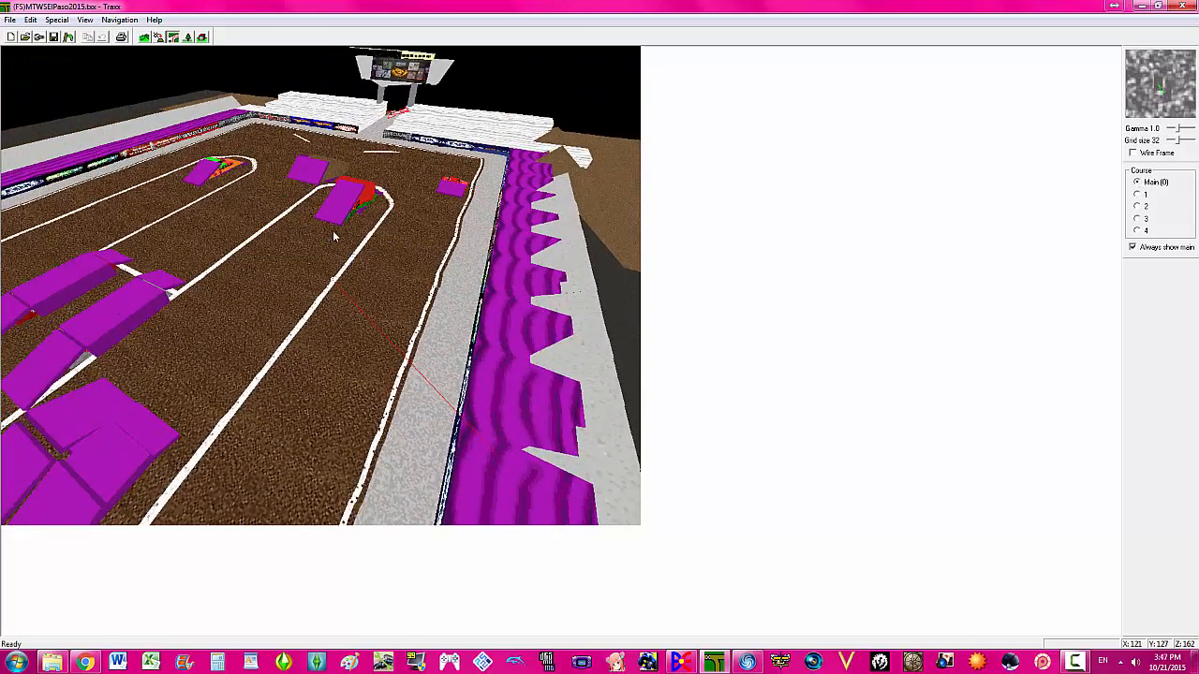
{"action": "left_click_drag", "start_coordinate": [332, 281], "coordinate": [194, 123]}
{"action": "key", "text": "End"}
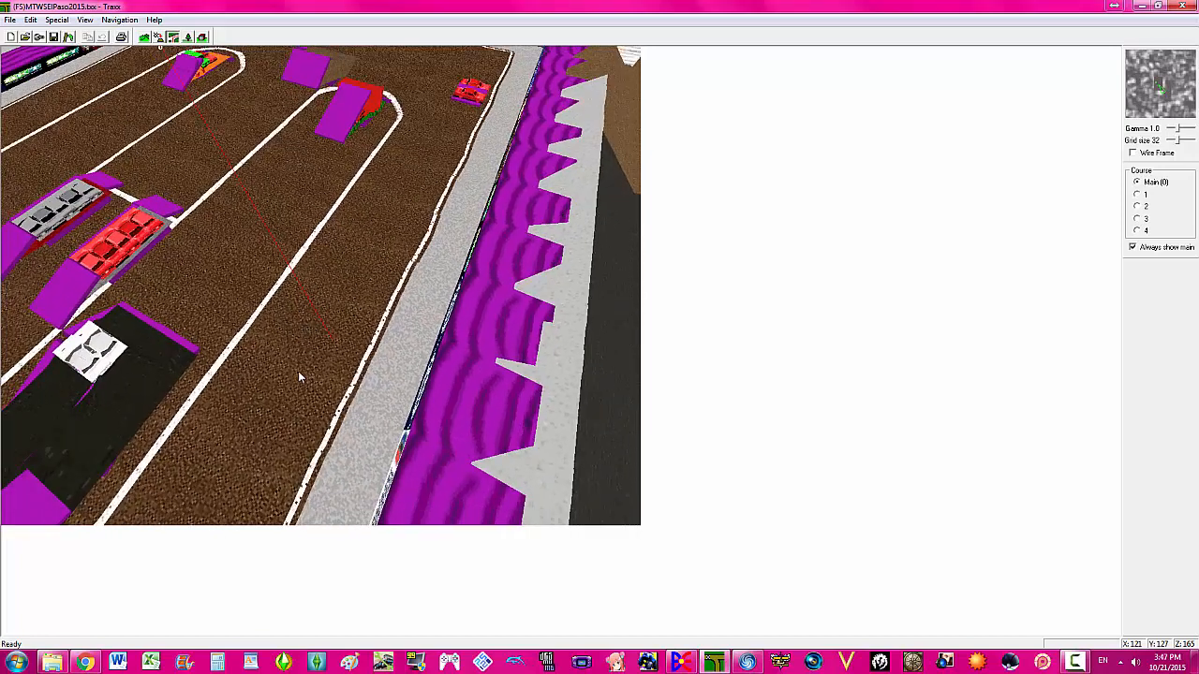
{"action": "key", "text": "Page_Up"}
{"action": "key", "text": "Page_Up"}
{"action": "key", "text": "Page_Up"}
{"action": "key", "text": "Page_Up"}
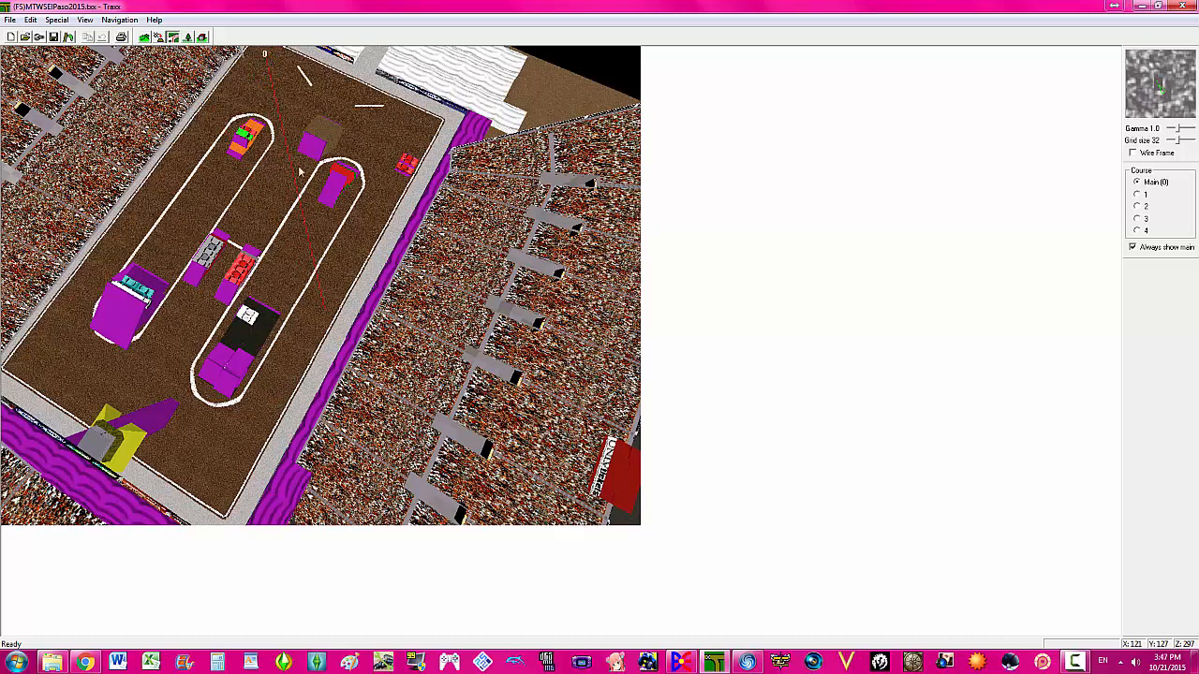
- Insert a second main course segment and stretch it between the arena's other two corners so that it crosses the first one
{"action": "right_click", "coordinate": [216, 523]}
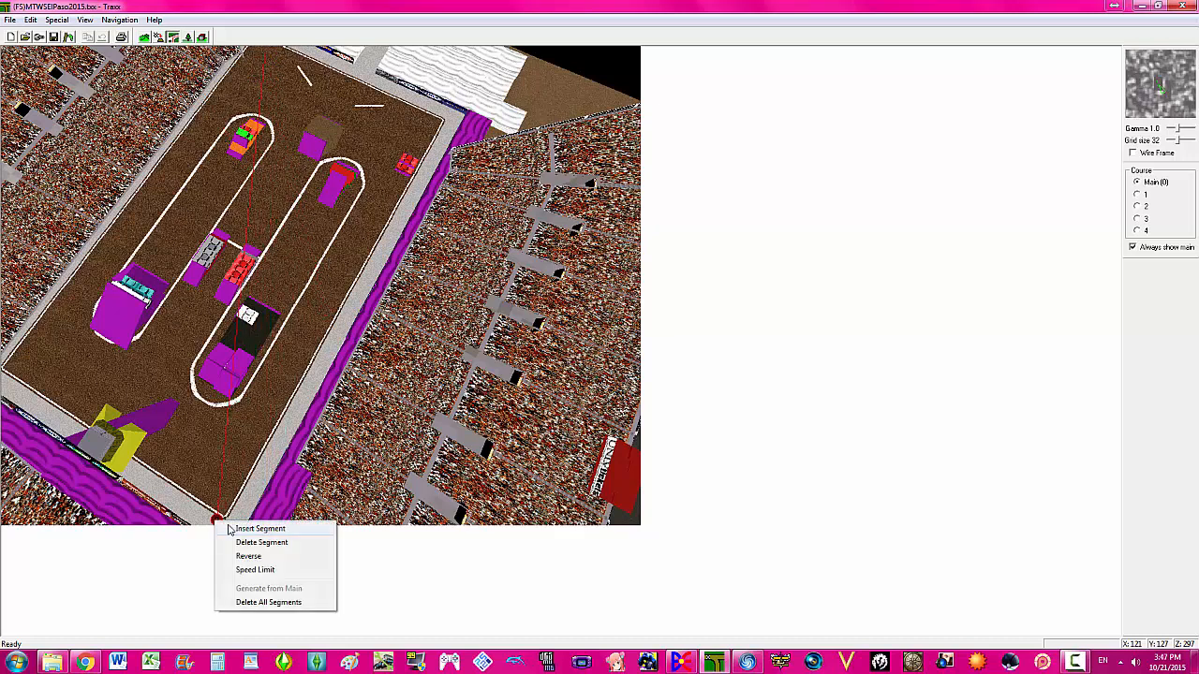
{"action": "left_click", "coordinate": [234, 530]}
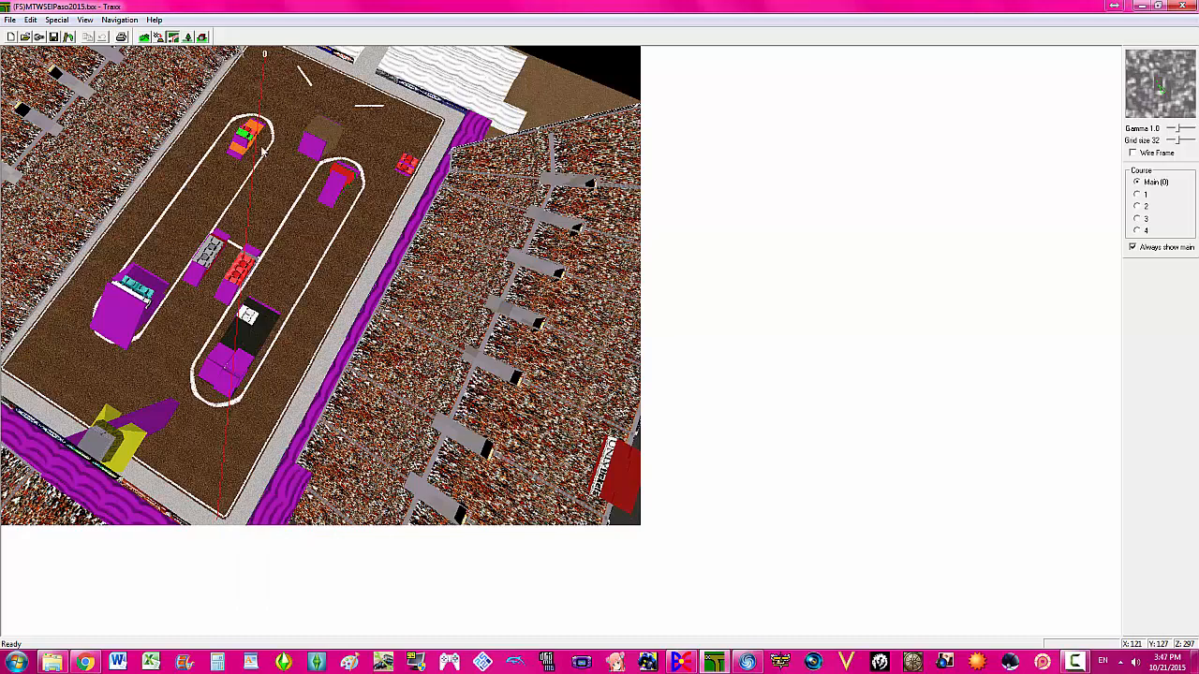
{"action": "key", "text": "Down"}
{"action": "key", "text": "Down"}
{"action": "key", "text": "Down"}
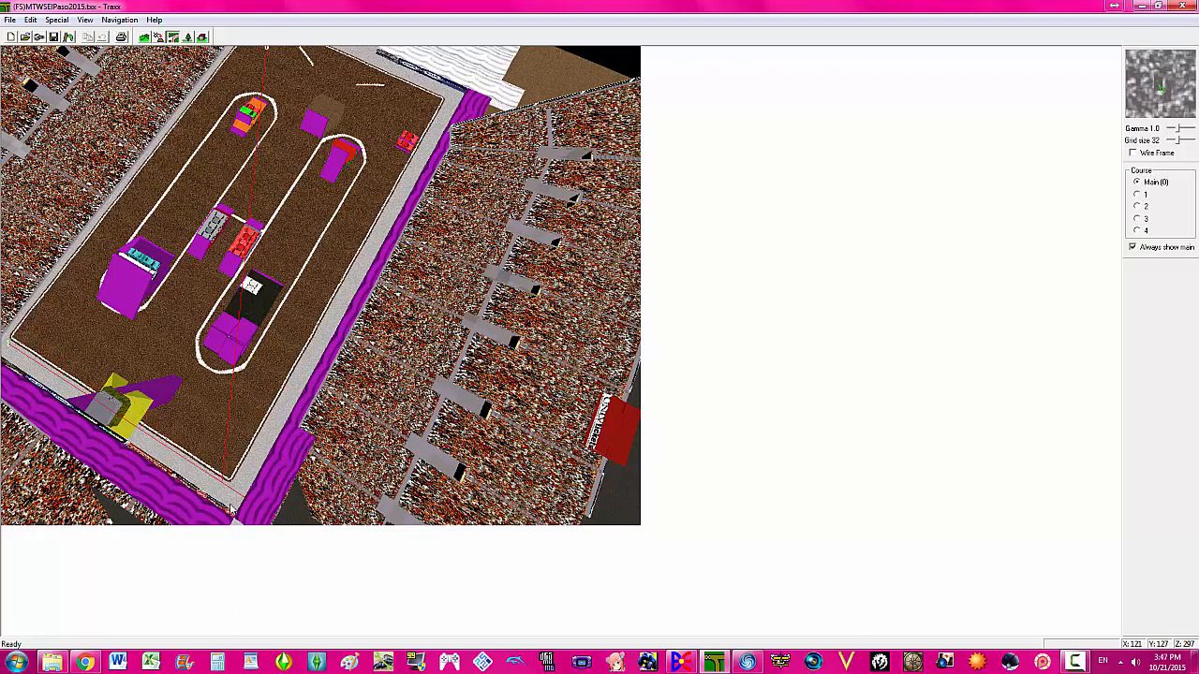
{"action": "mouse_move", "coordinate": [301, 385]}
{"action": "left_mouse_down"}
{"action": "mouse_move", "coordinate": [437, 99]}
{"action": "mouse_move", "coordinate": [450, 100]}
{"action": "left_mouse_up"}
{"action": "key", "text": "Page_Up"}
{"action": "key", "text": "Page_Up"}
{"action": "key", "text": "Page_Up"}
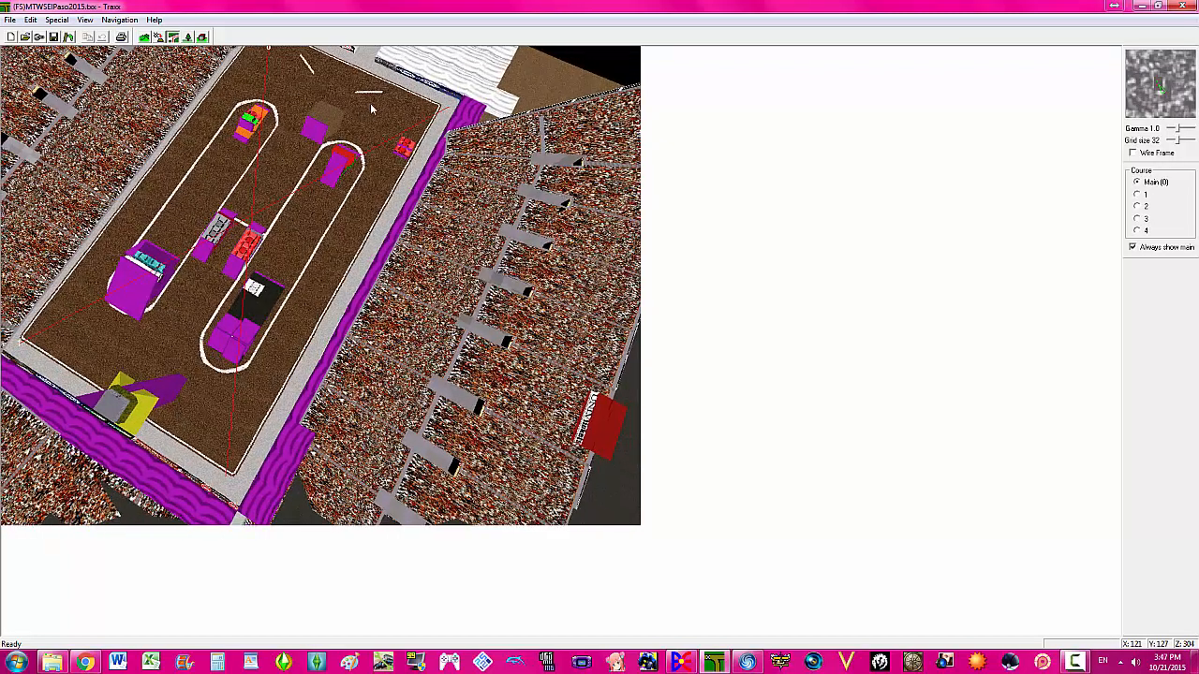
{"action": "key", "text": "Page_Up"}
{"action": "key", "text": "Page_Up"}
{"action": "key", "text": "Page_Up"}
{"action": "key", "text": "Page_Up"}
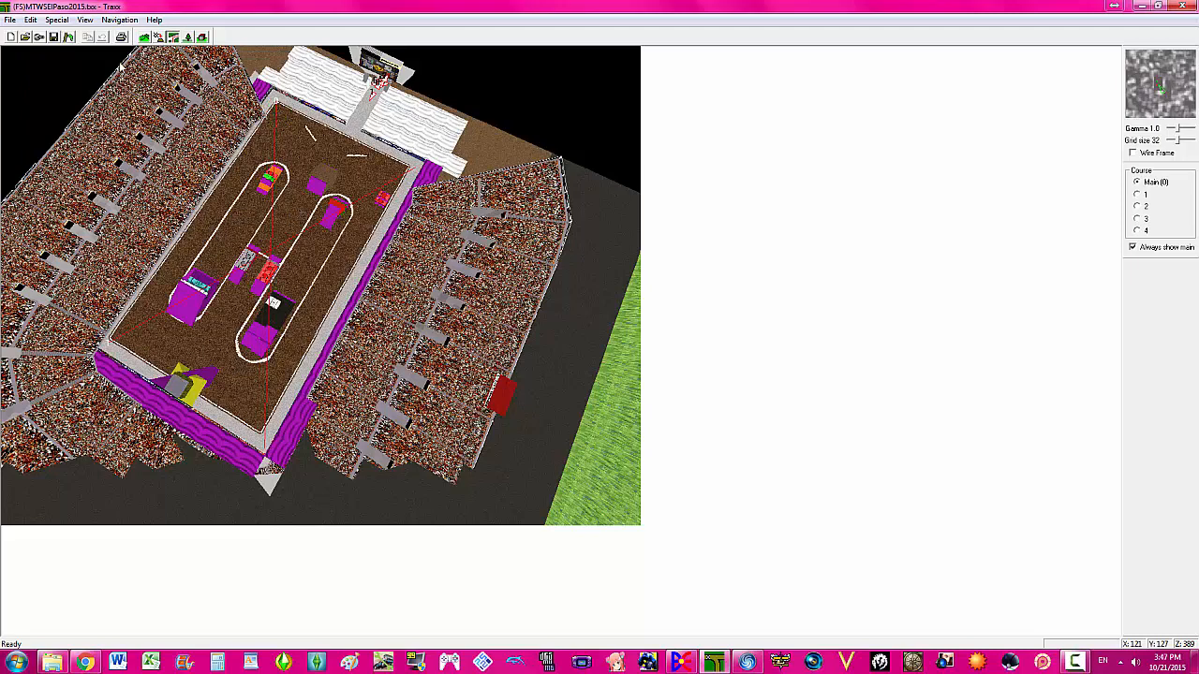
- Export the freestyle track as a POD file, overwriting (FS)MTWS2015ElPaso.pod in the MTM2 folder
{"action": "left_click", "coordinate": [68, 38]}
{"action": "left_click", "coordinate": [588, 389]}
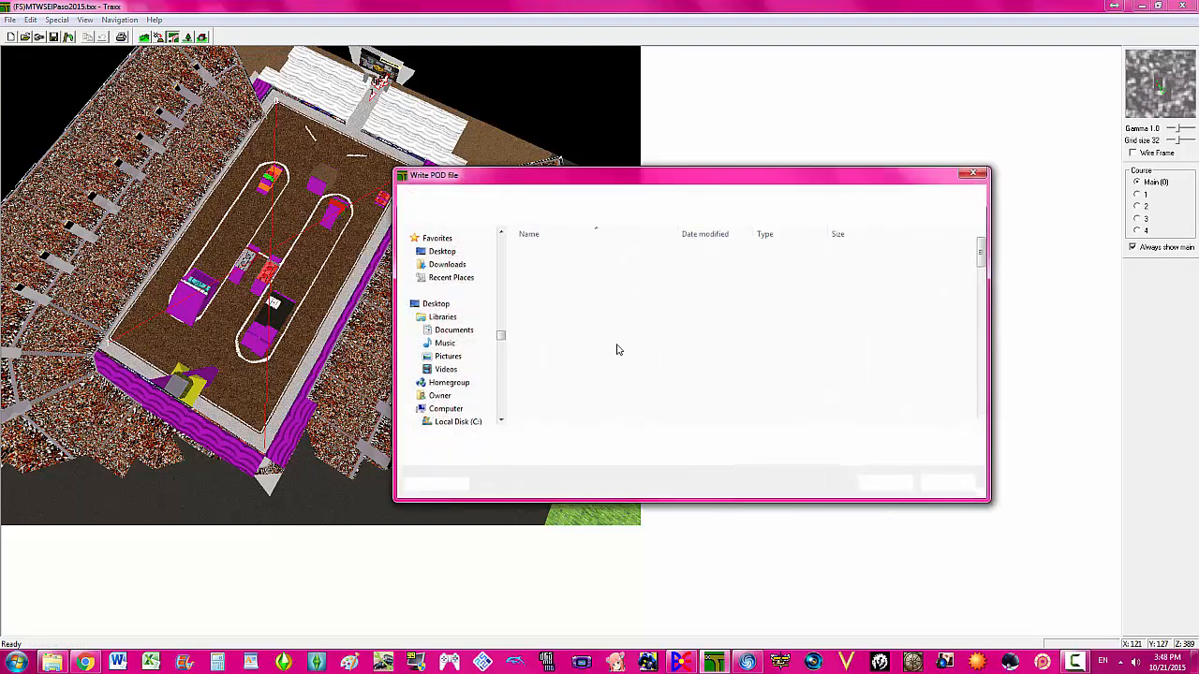
{"action": "left_click", "coordinate": [597, 399]}
{"action": "scroll", "coordinate": [597, 398], "scroll_direction": "down", "scroll_amount": 2}
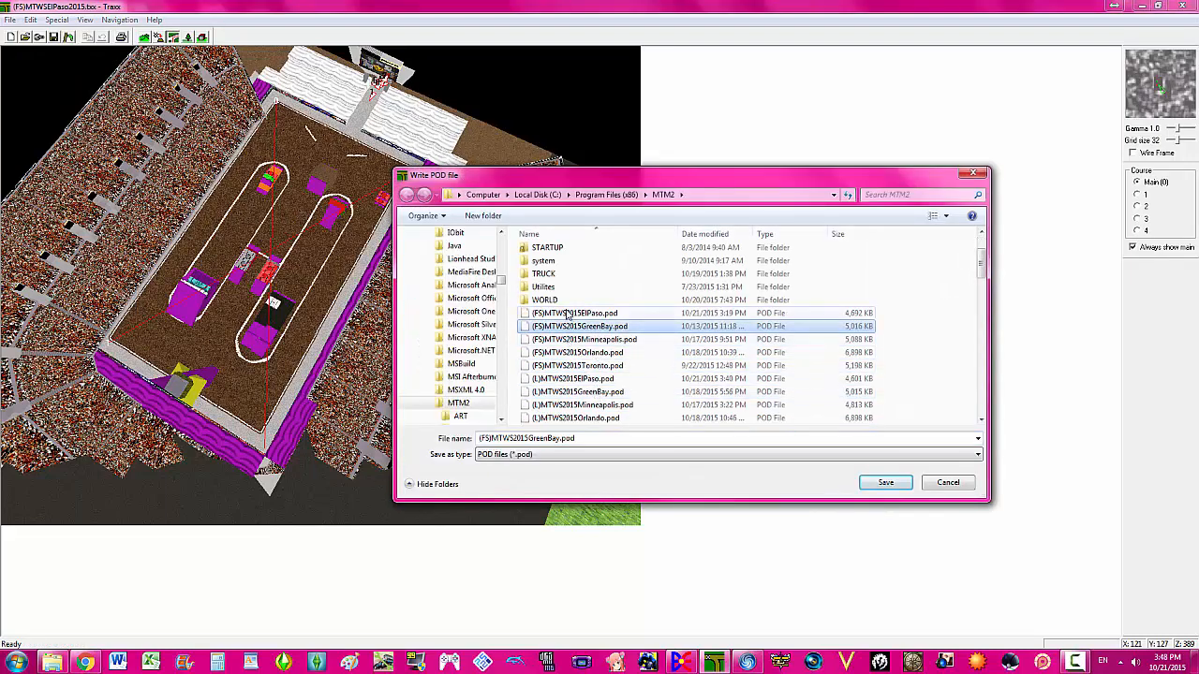
{"action": "double_click", "coordinate": [569, 313]}
{"action": "left_click", "coordinate": [637, 334]}
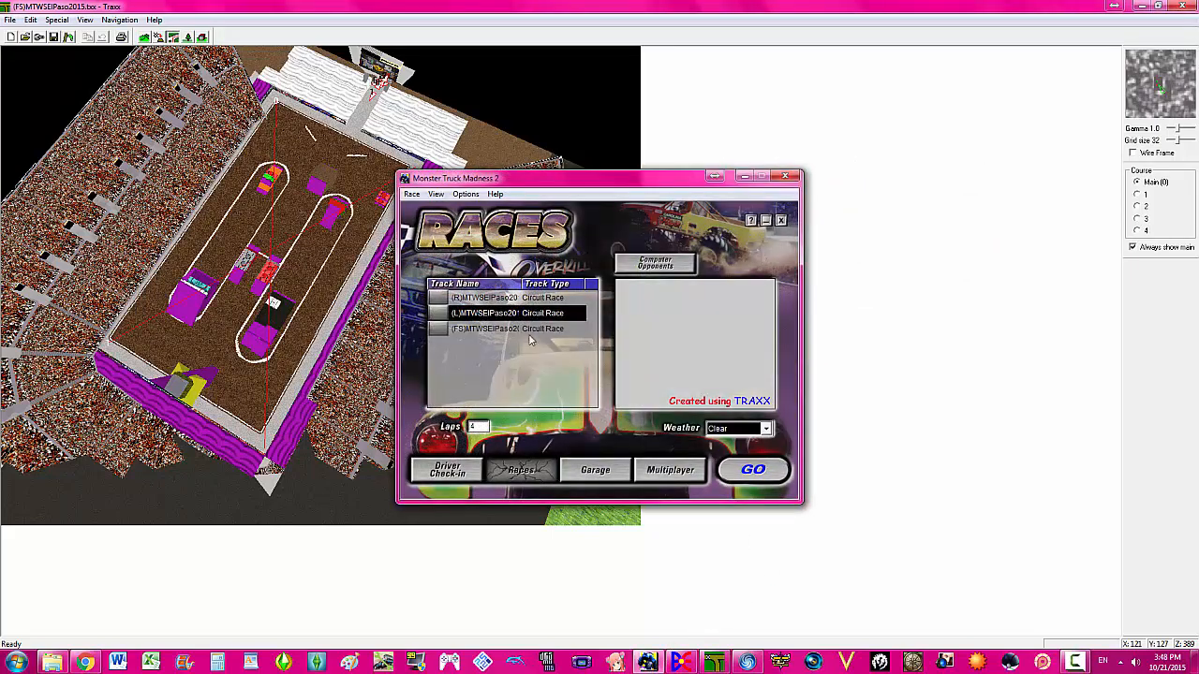
- Select the (FS)MTWSElPaso2015 track in Monster Truck Madness 2 and start a race on it
{"action": "left_click", "coordinate": [529, 332]}
{"action": "left_click", "coordinate": [751, 473]}
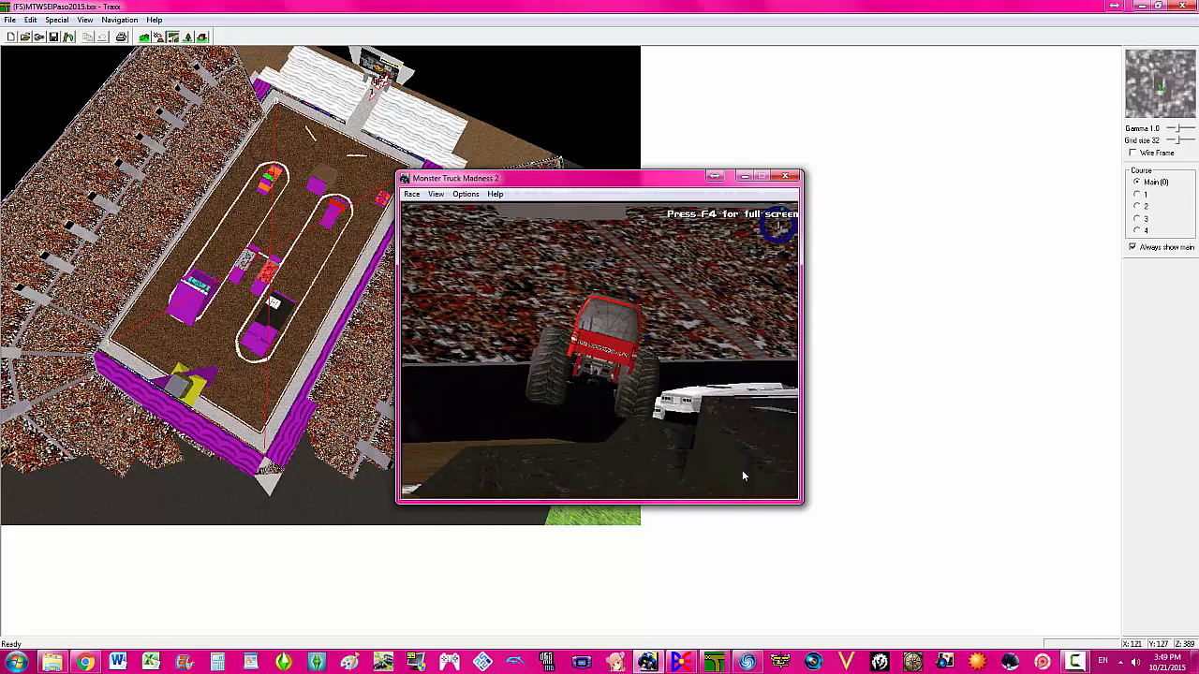
{"action": "left_click", "coordinate": [1105, 662]}
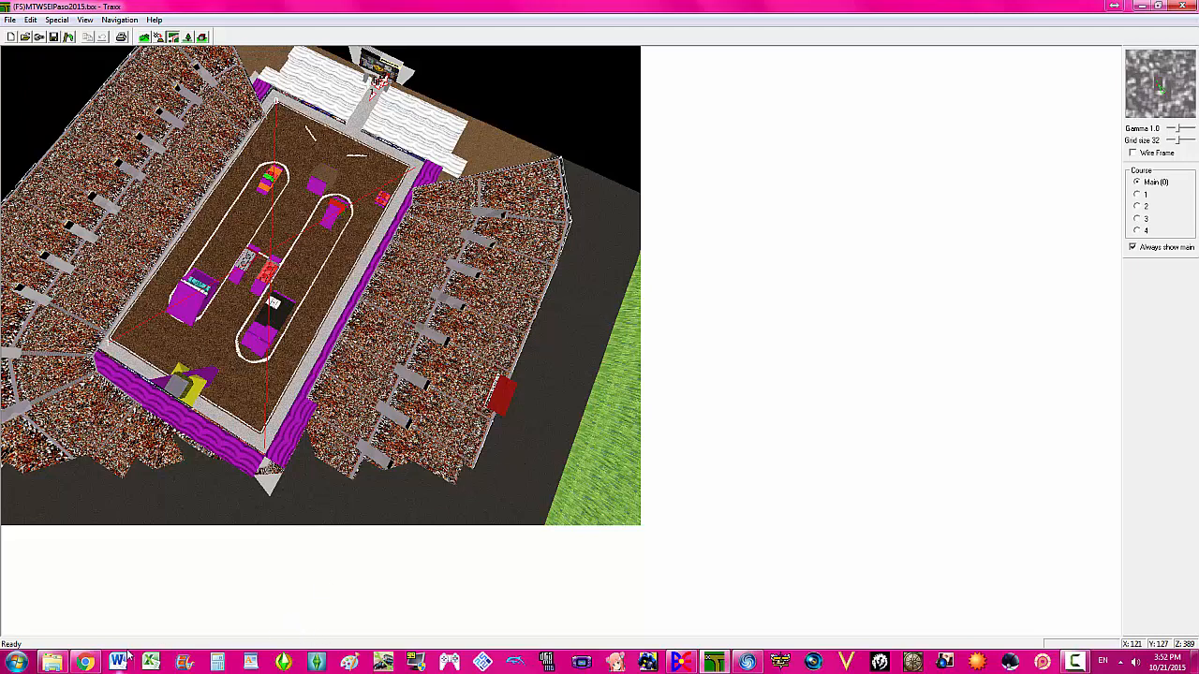
{"action": "mouse_move", "coordinate": [53, 663]}
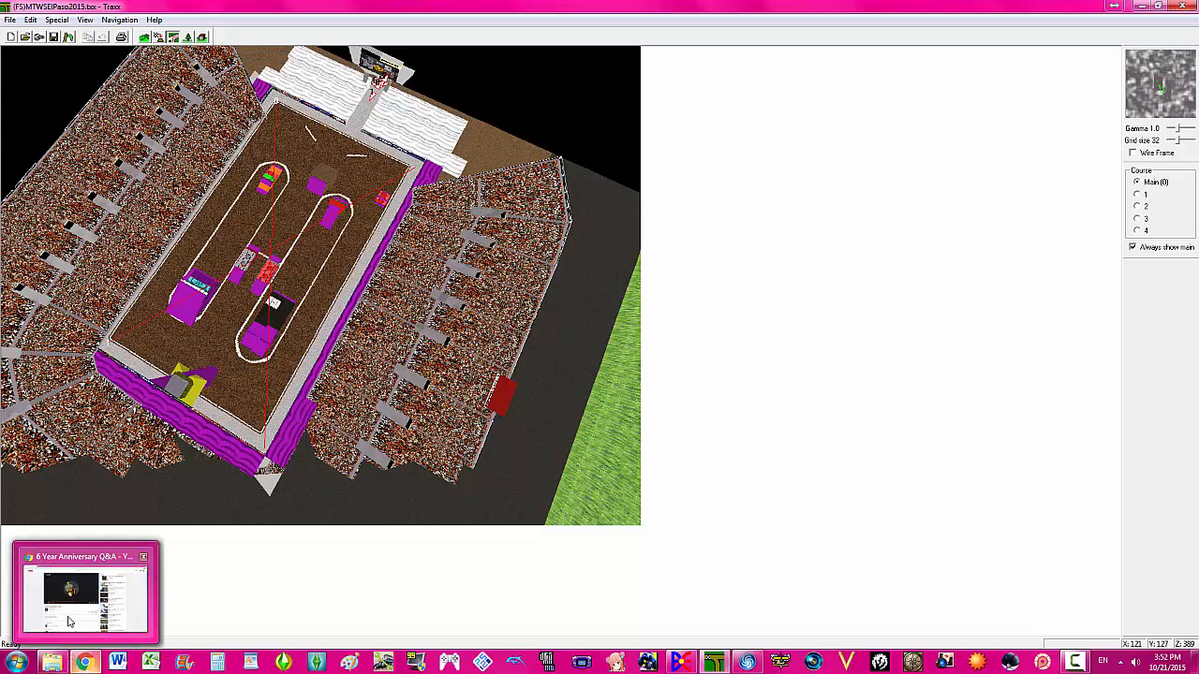
- Return to the MTM2 folder in Windows Explorer and launch PODMate2
{"action": "left_click", "coordinate": [81, 590]}
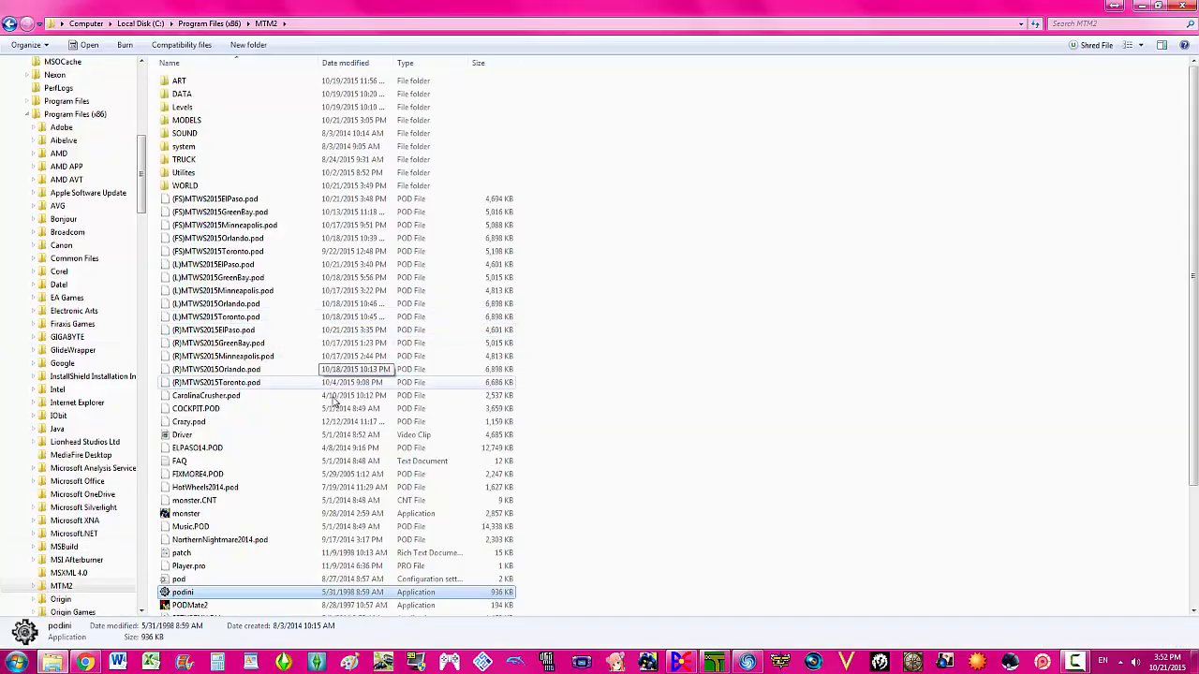
{"action": "left_click", "coordinate": [216, 200]}
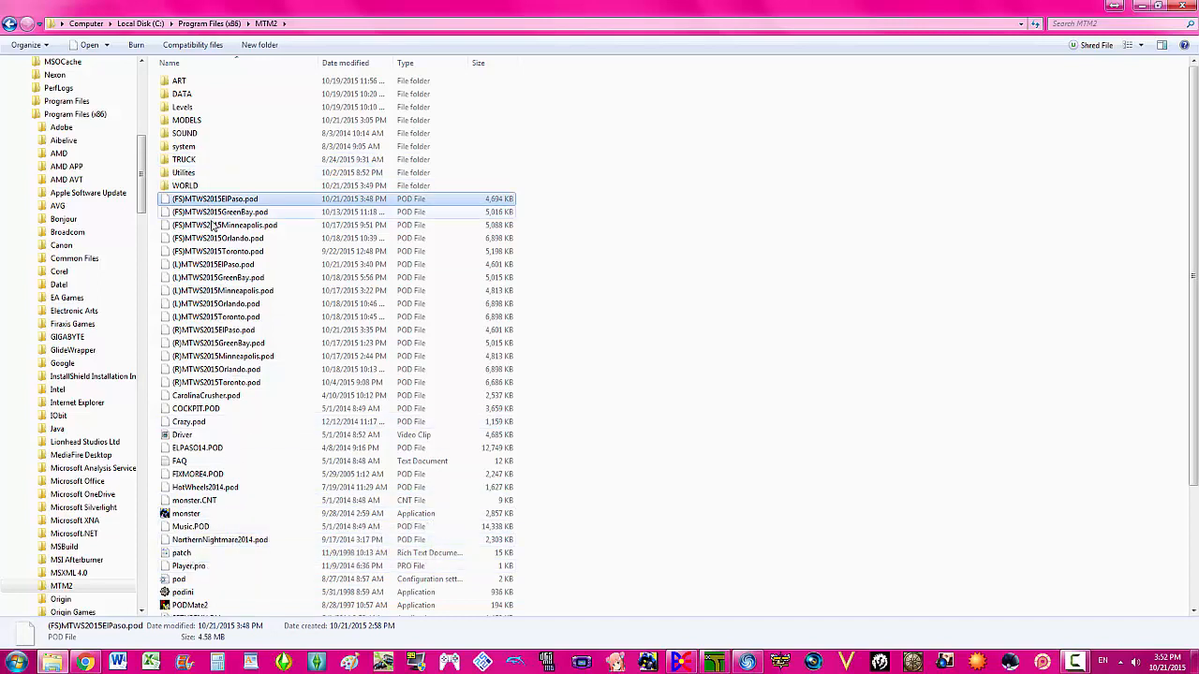
{"action": "left_click", "coordinate": [189, 606]}
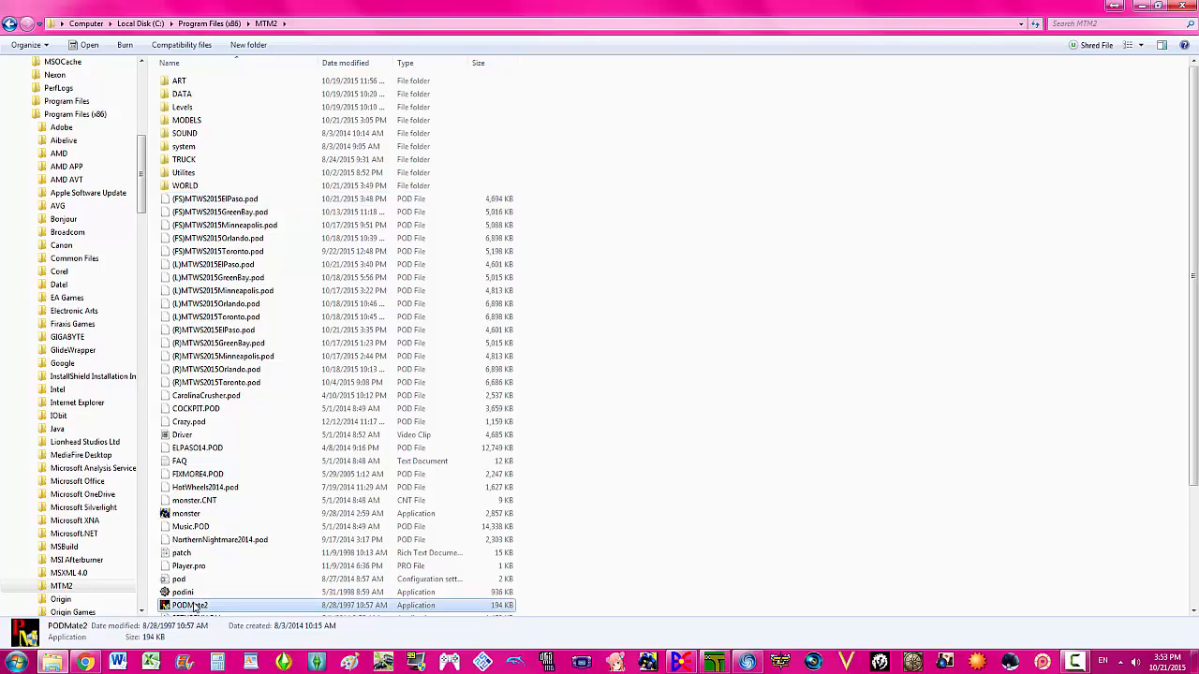
{"action": "double_click", "coordinate": [194, 606]}
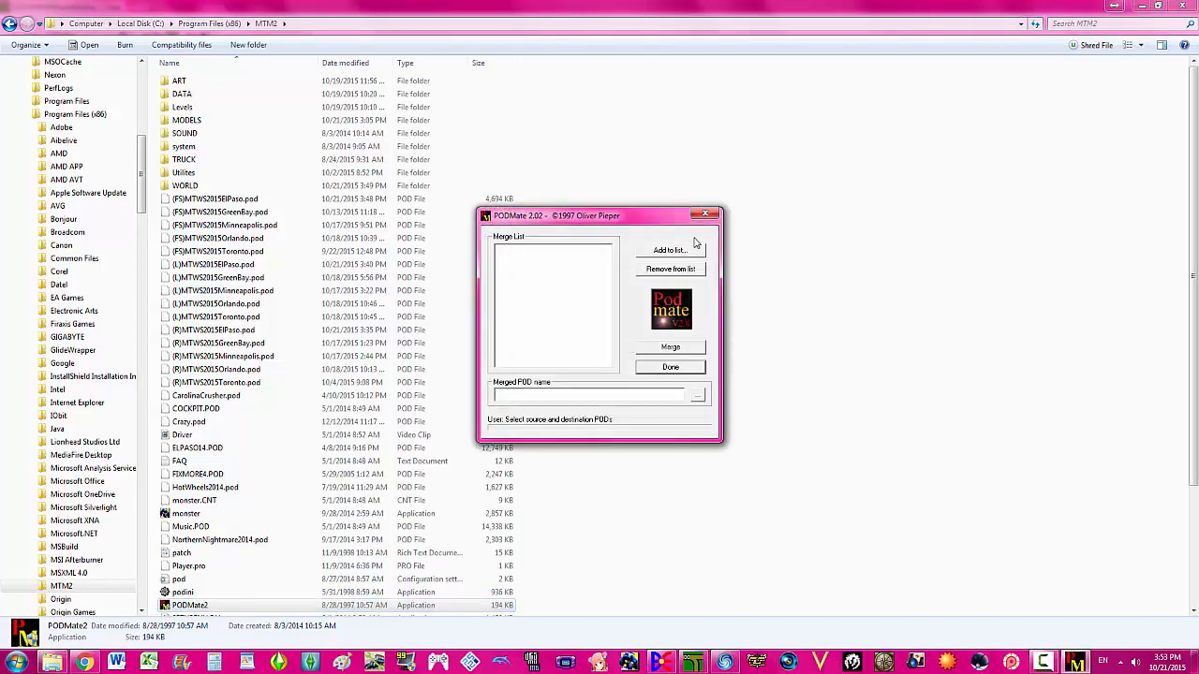
- Add the (L), (FS) and (R) MTWS2015ElPaso.pod files from the MTM2 folder to the merge list
{"action": "left_click", "coordinate": [670, 344]}
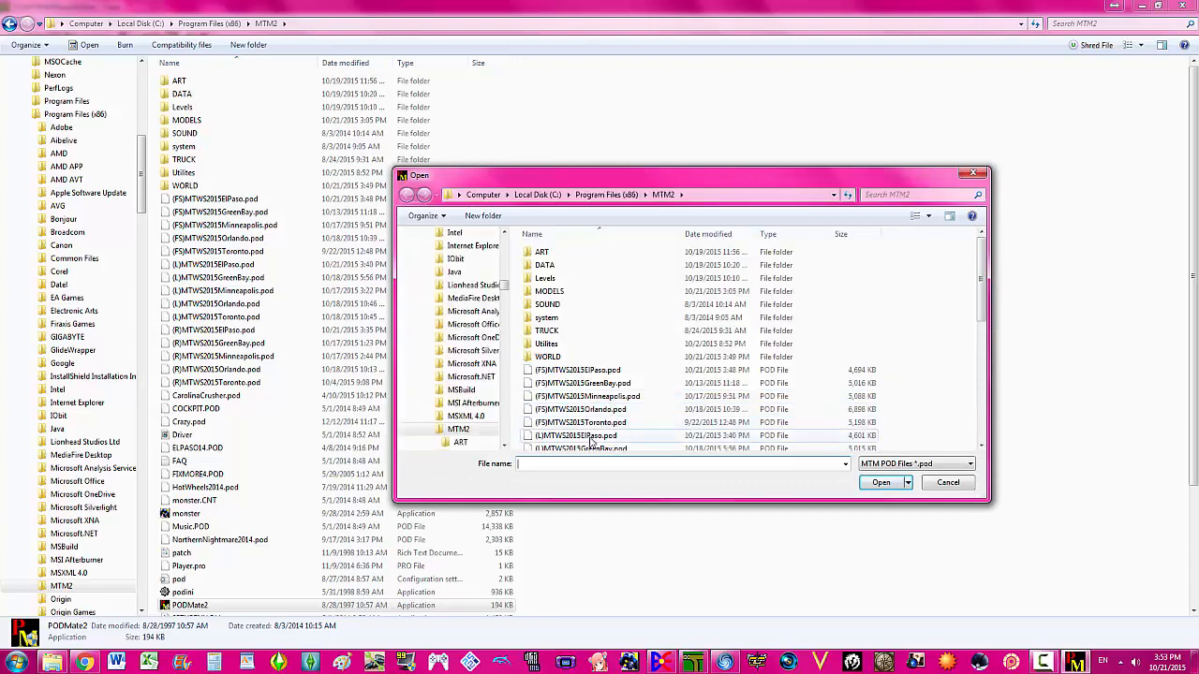
{"action": "double_click", "coordinate": [588, 437]}
{"action": "left_click", "coordinate": [682, 253]}
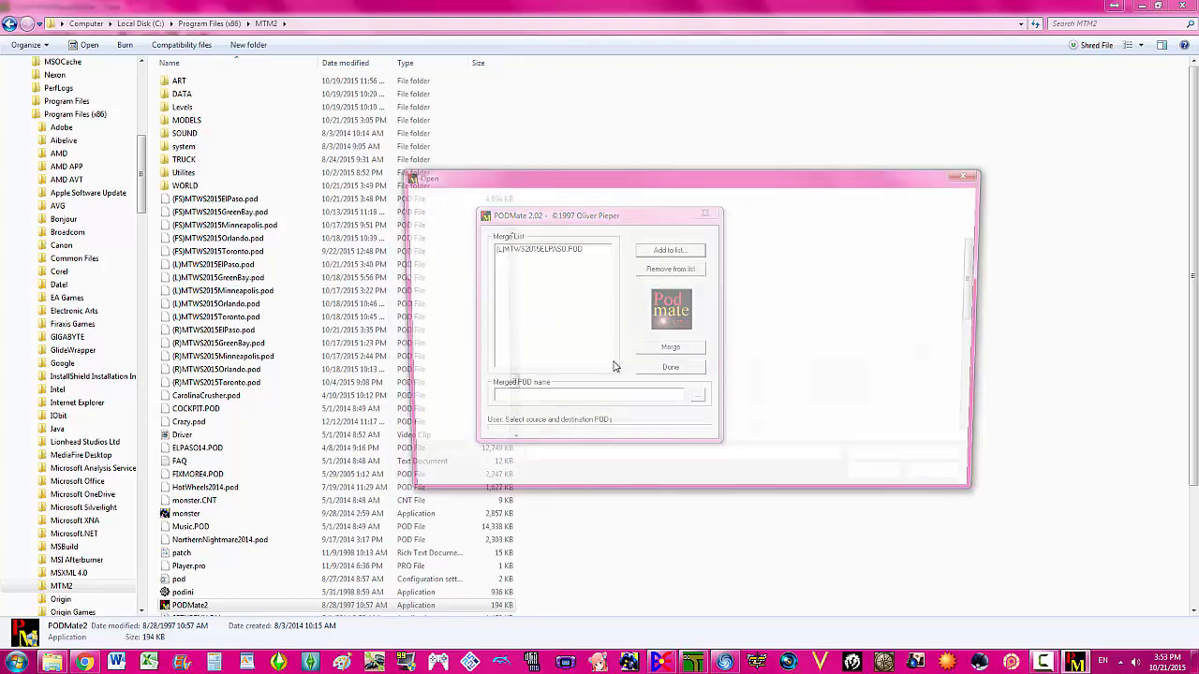
{"action": "double_click", "coordinate": [610, 372]}
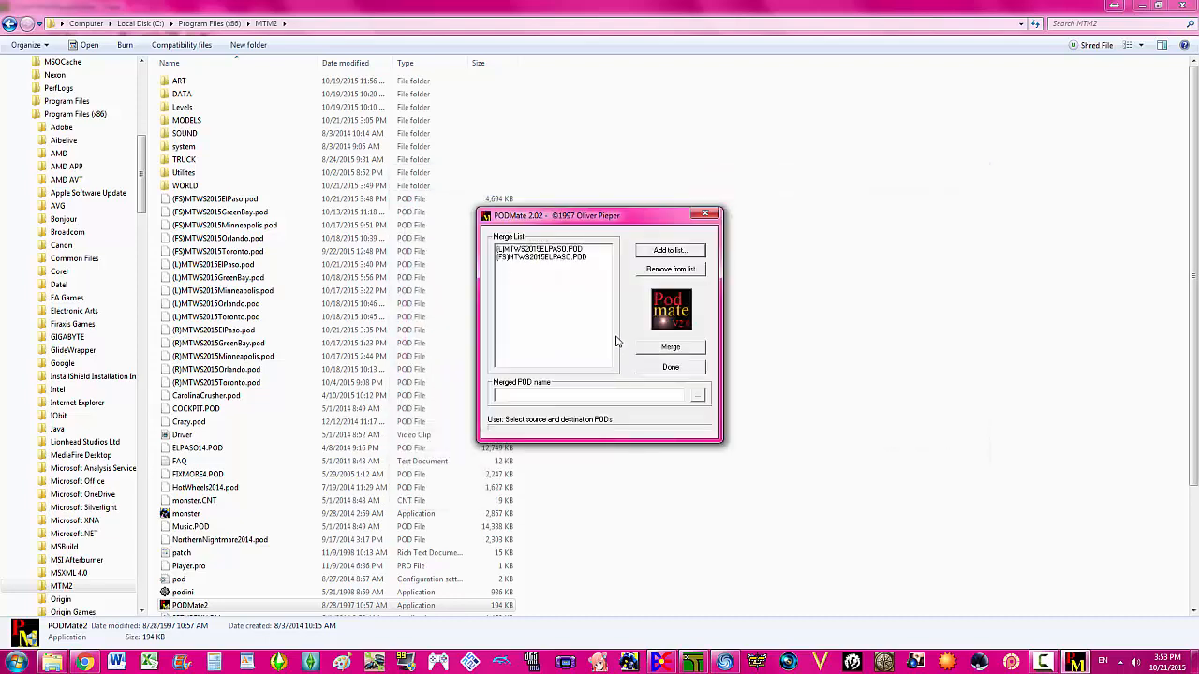
{"action": "left_click", "coordinate": [670, 250]}
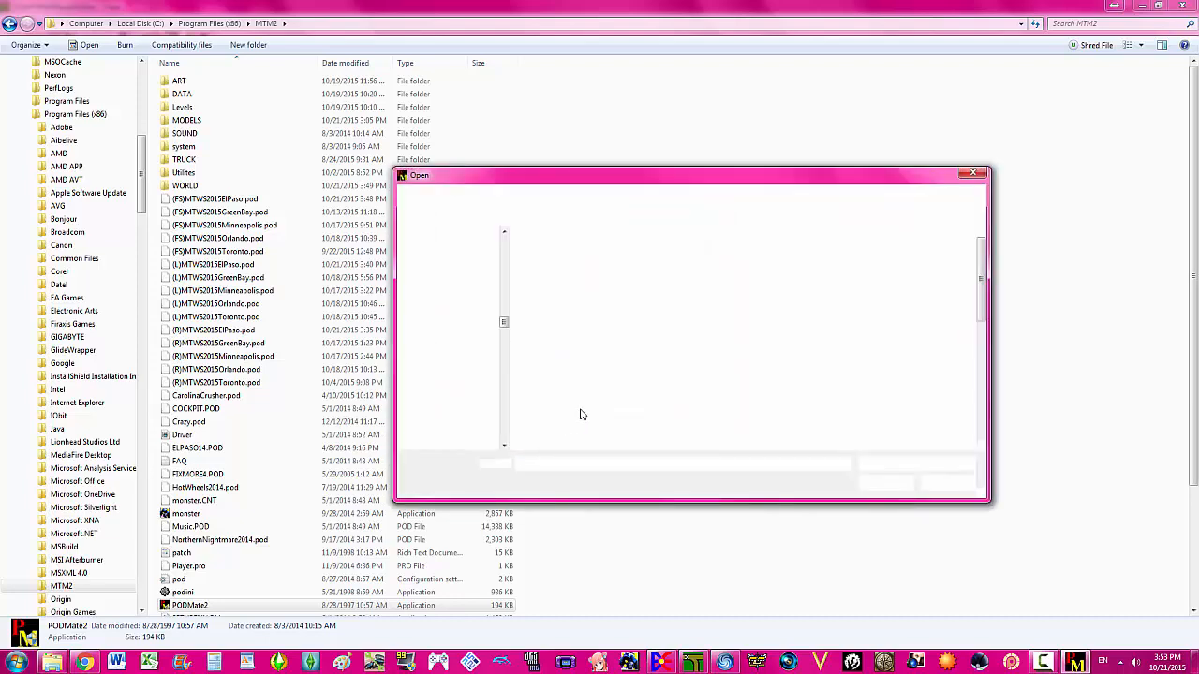
{"action": "scroll", "coordinate": [578, 412], "scroll_direction": "down", "scroll_amount": 2}
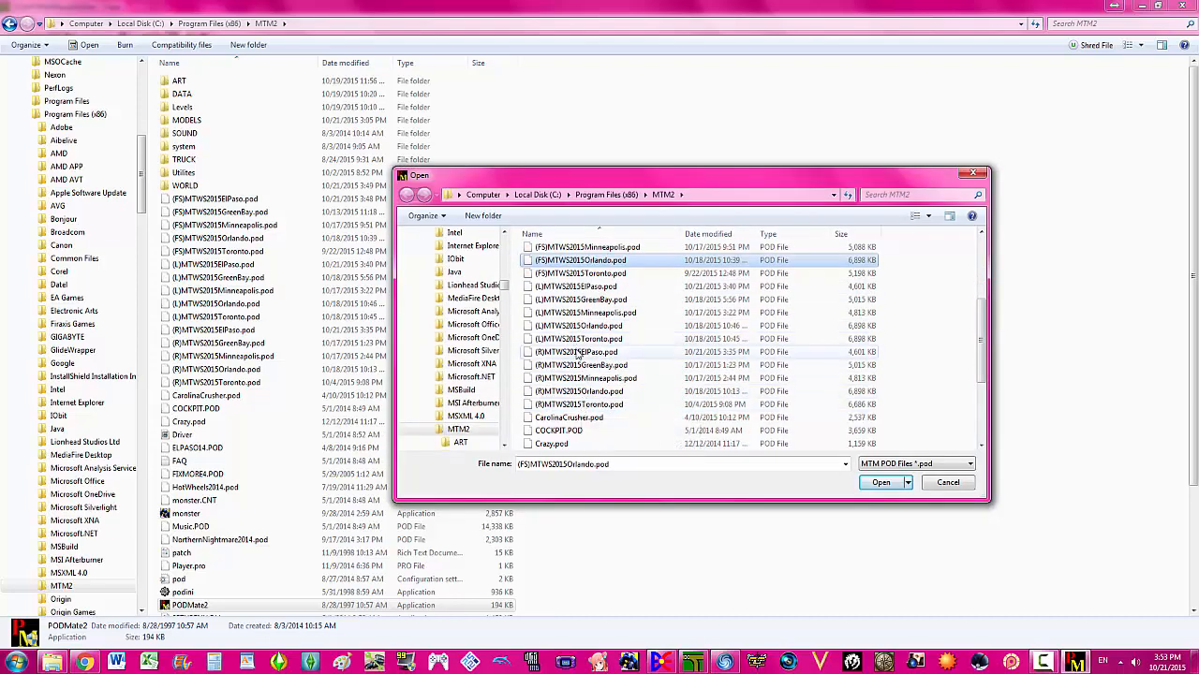
{"action": "double_click", "coordinate": [576, 352]}
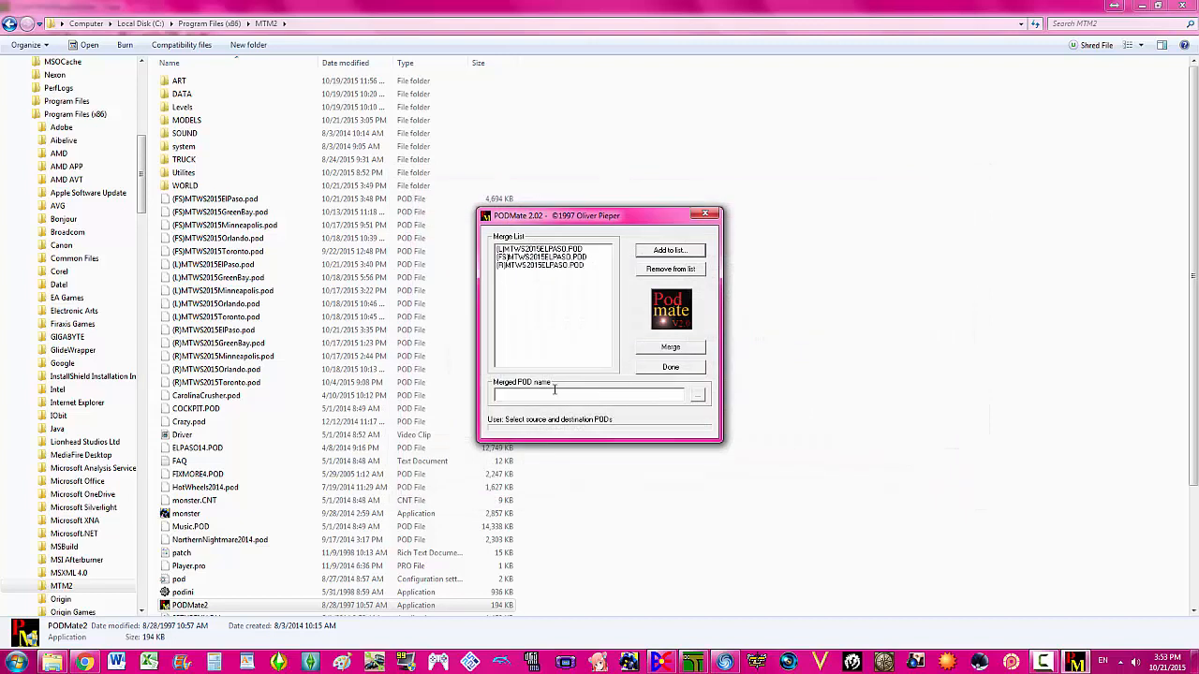
- Name the merged POD MTWS2015ElPaso.pod and merge the three listed tracks into it
{"action": "left_click", "coordinate": [545, 392]}
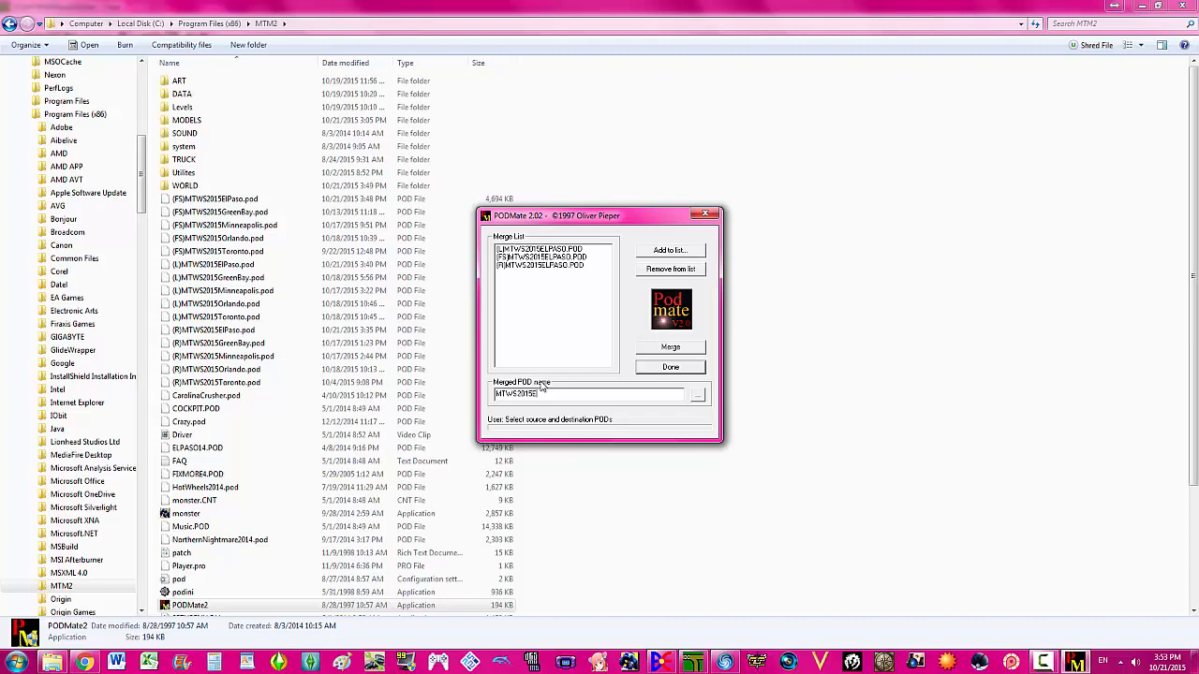
{"action": "type", "text": "MTWS2015ElPaso.pod"}
{"action": "left_click", "coordinate": [661, 351]}
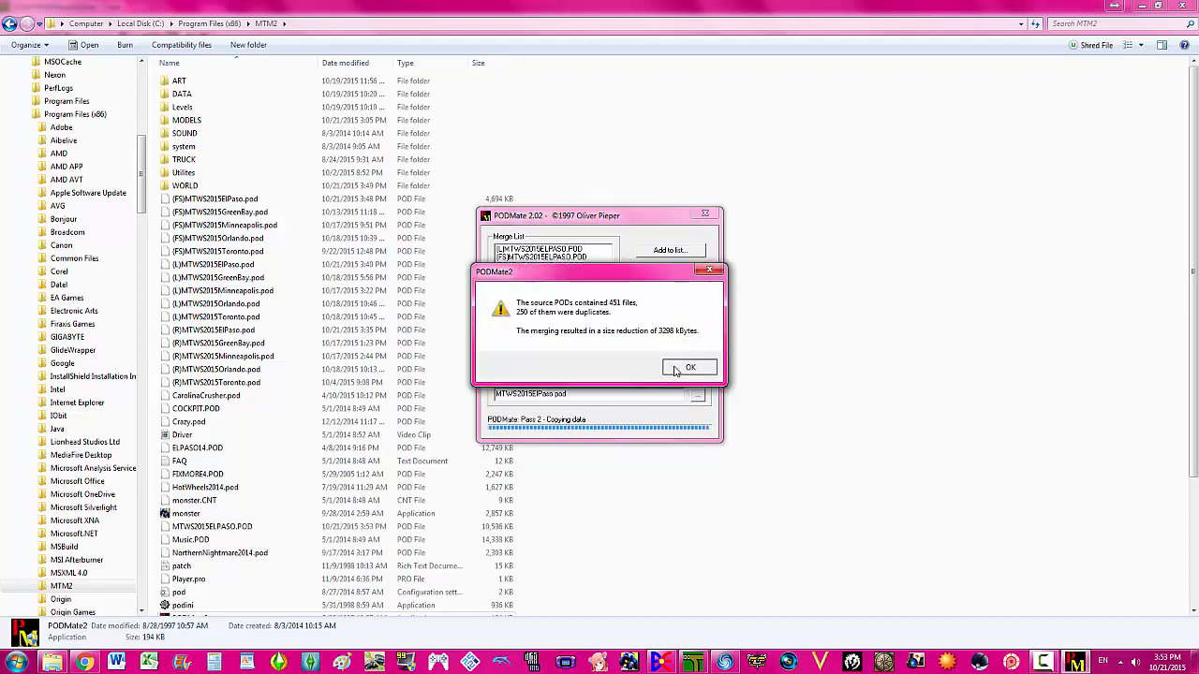
{"action": "left_click", "coordinate": [688, 368]}
{"action": "scroll", "coordinate": [393, 525], "scroll_direction": "down", "scroll_amount": 2}
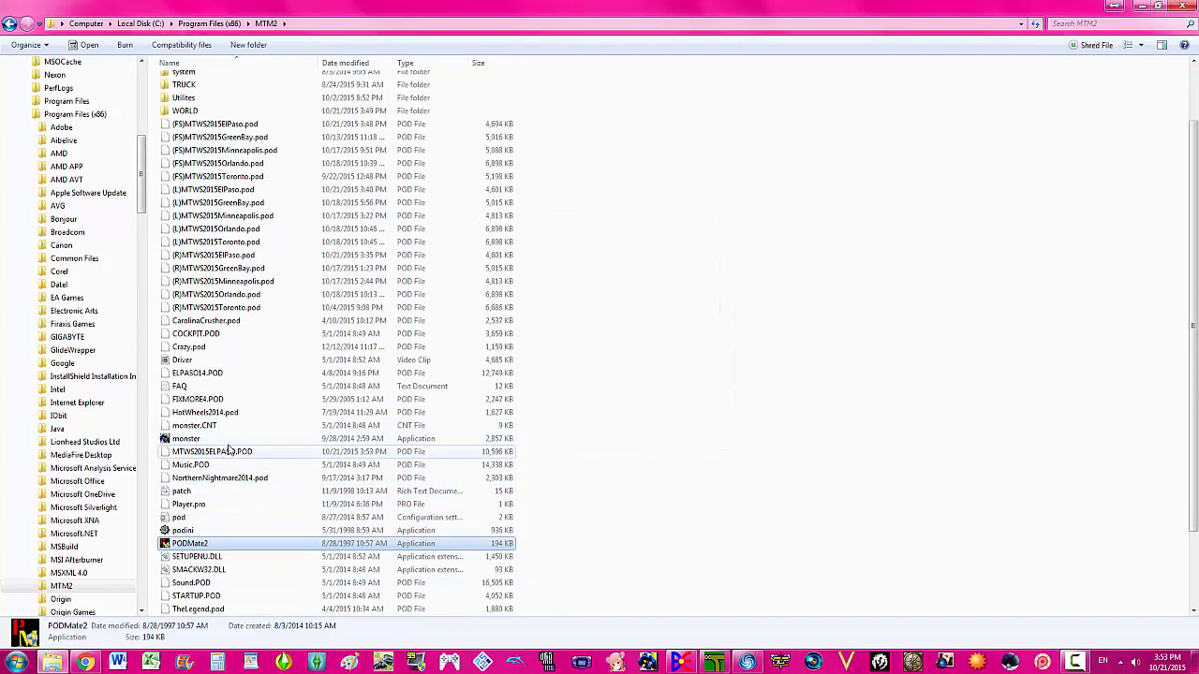
{"action": "left_click", "coordinate": [13, 661]}
{"action": "left_click", "coordinate": [47, 370]}
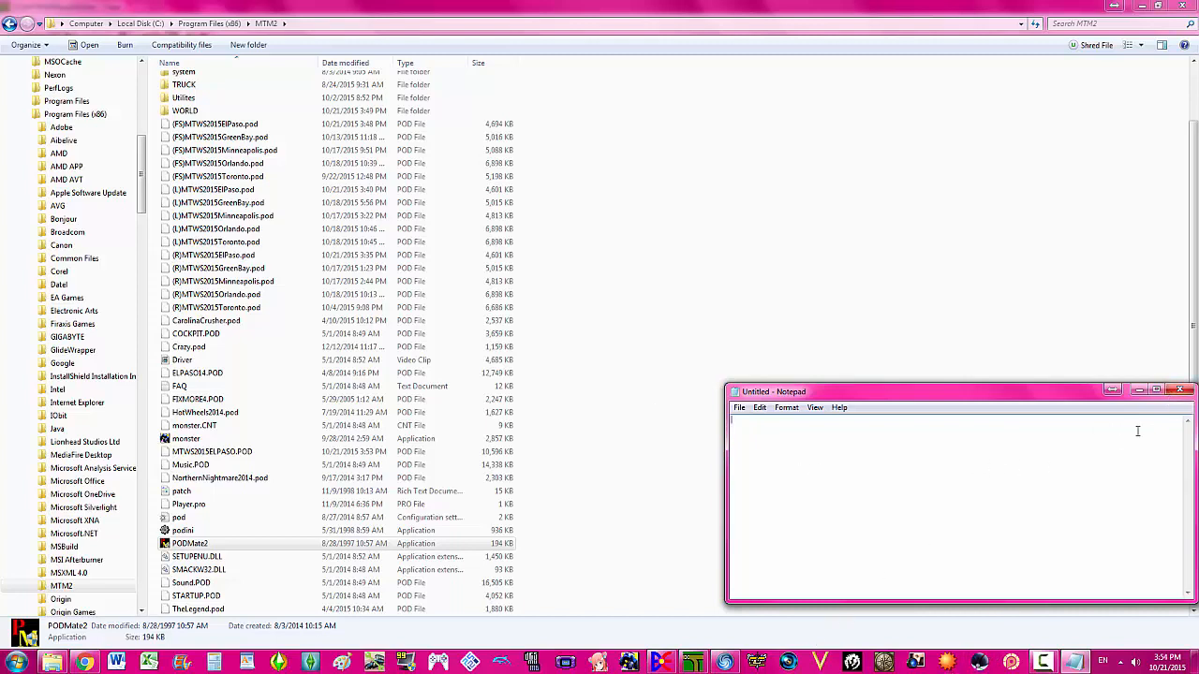
{"action": "left_click", "coordinate": [1182, 390]}
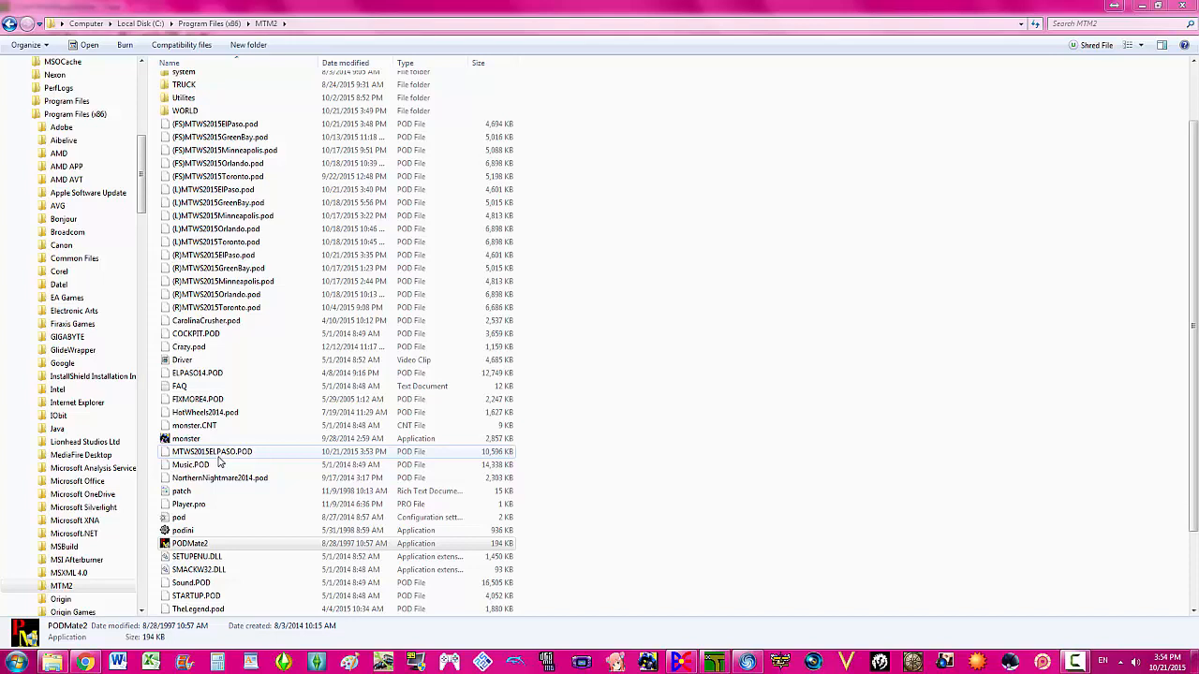
- Compress MTWS2015ELPASO.POD into a zipped folder in the MTM2 folder, keeping the default name
{"action": "right_click", "coordinate": [220, 456]}
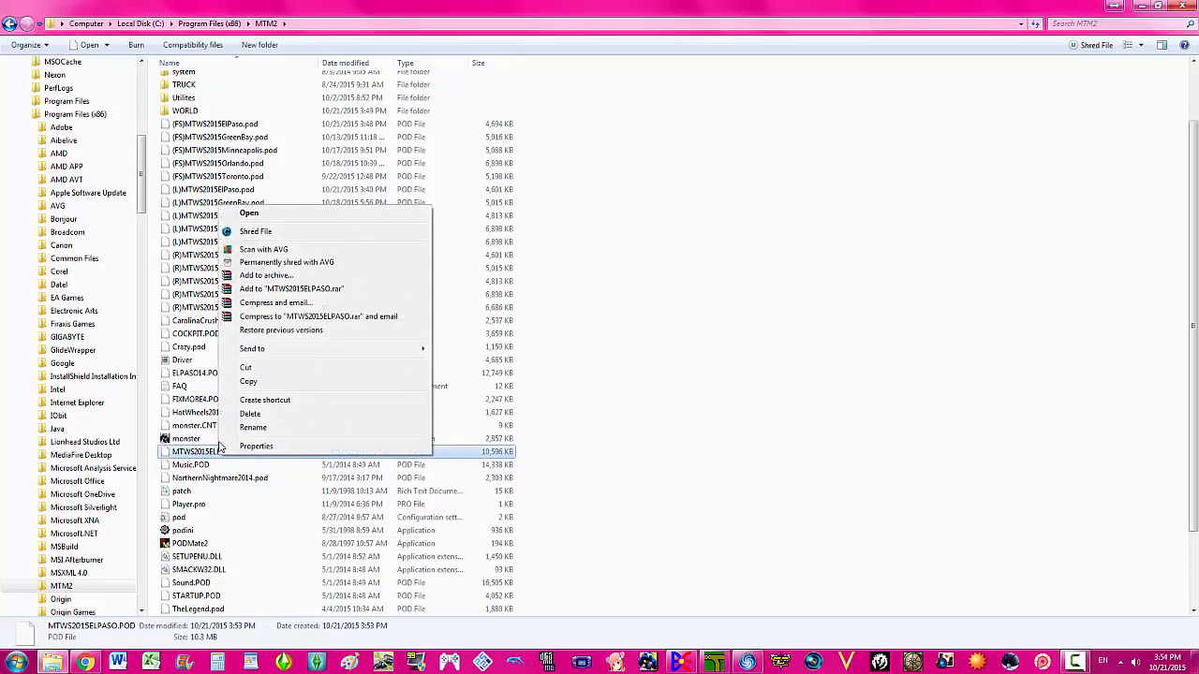
{"action": "mouse_move", "coordinate": [392, 349]}
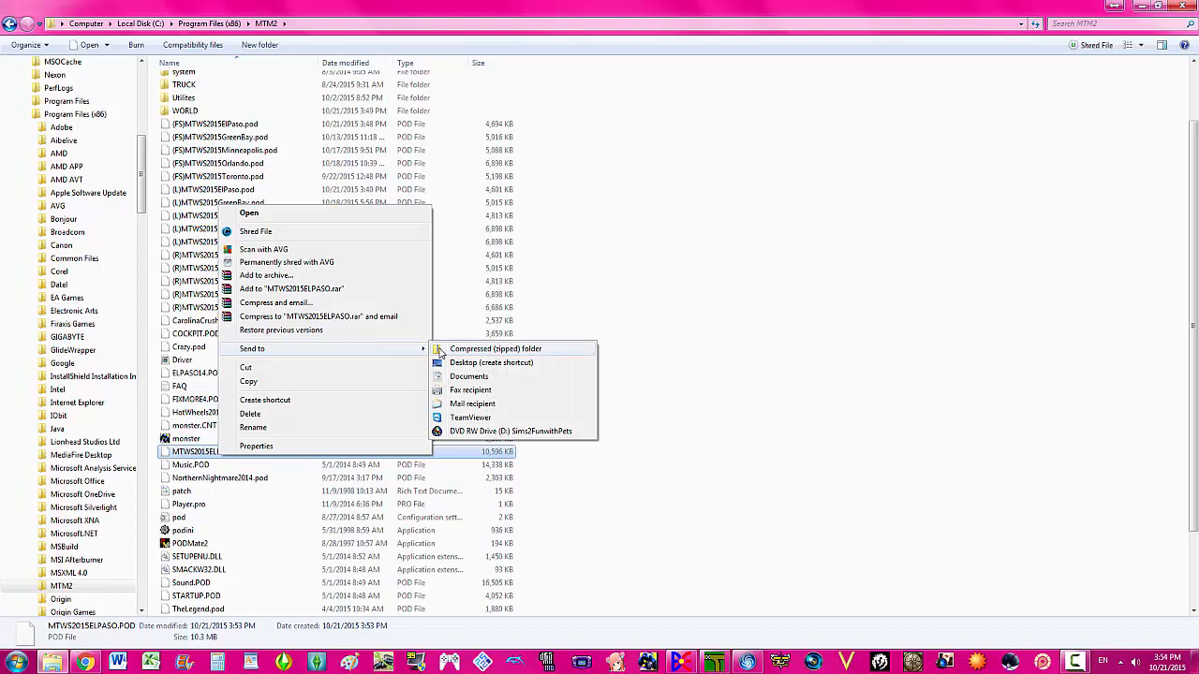
{"action": "left_click", "coordinate": [459, 349]}
{"action": "left_click", "coordinate": [705, 469]}
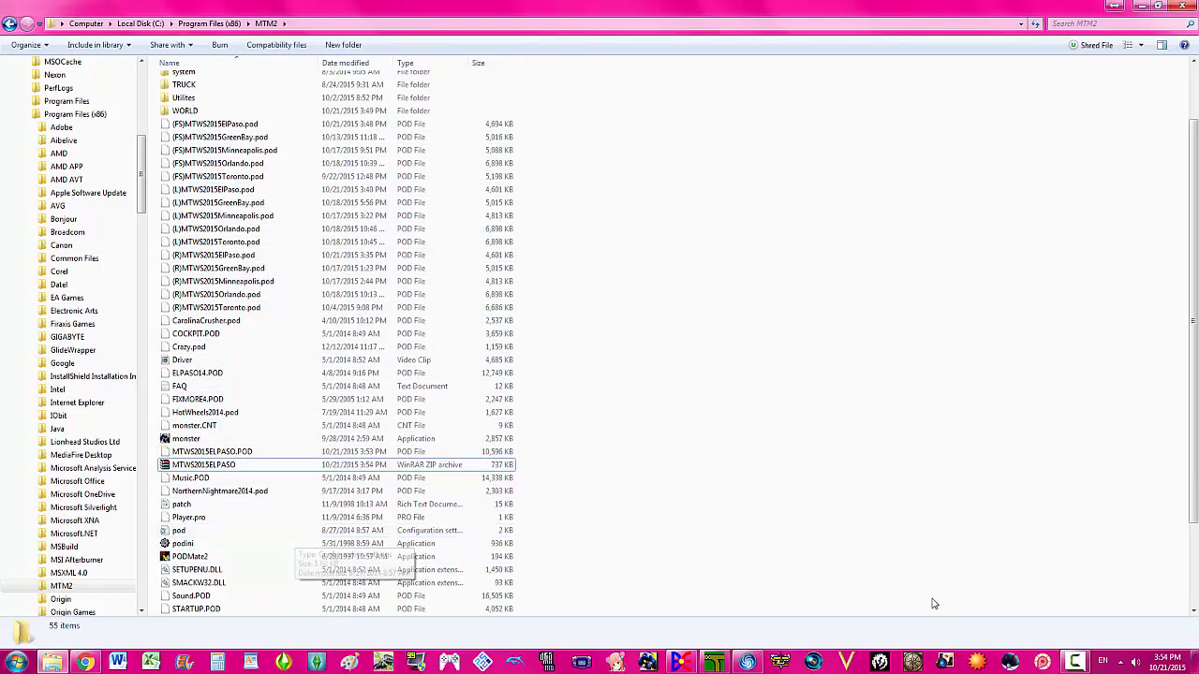
- Switch to Chrome, open mtm2.com and go through the 2015 tracks list to the track upload form
{"action": "left_click", "coordinate": [1079, 664]}
{"action": "left_click", "coordinate": [1142, 600]}
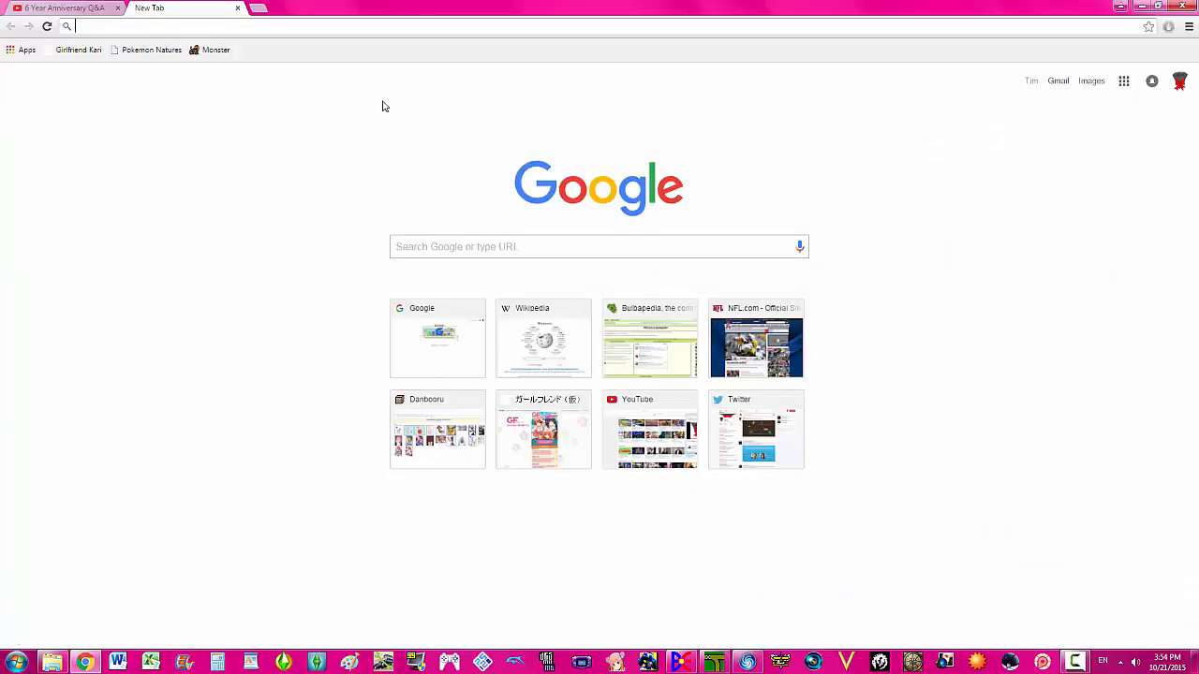
{"action": "type", "text": "www.mtm"}
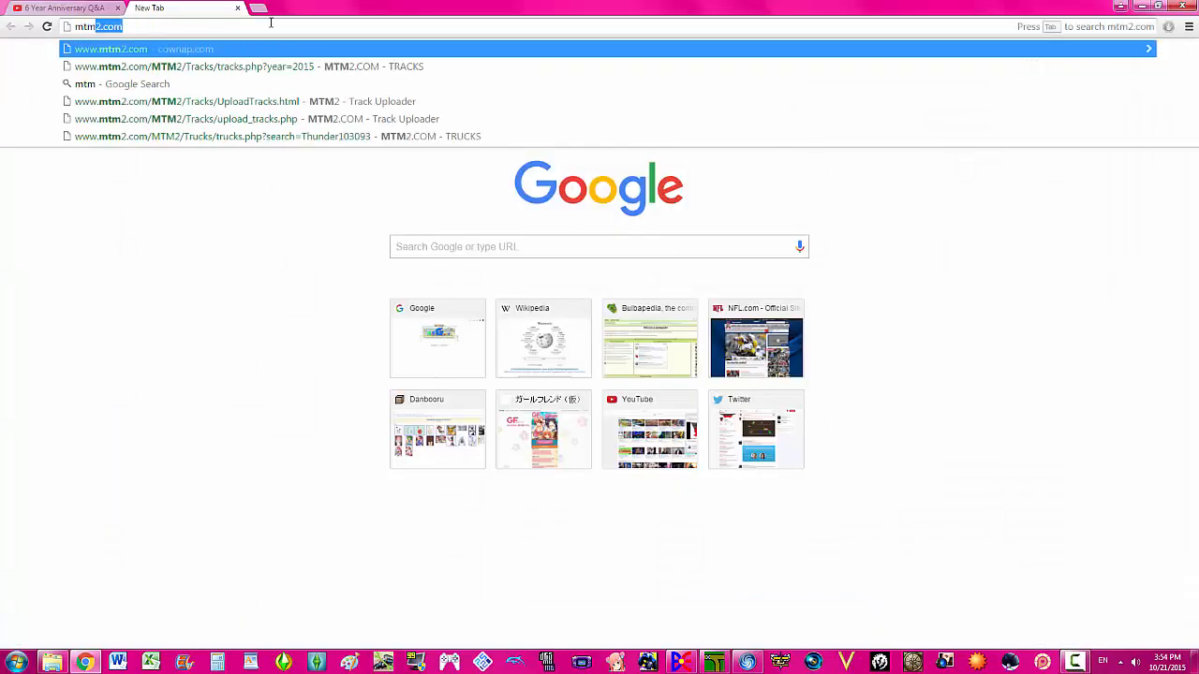
{"action": "key", "text": "Return"}
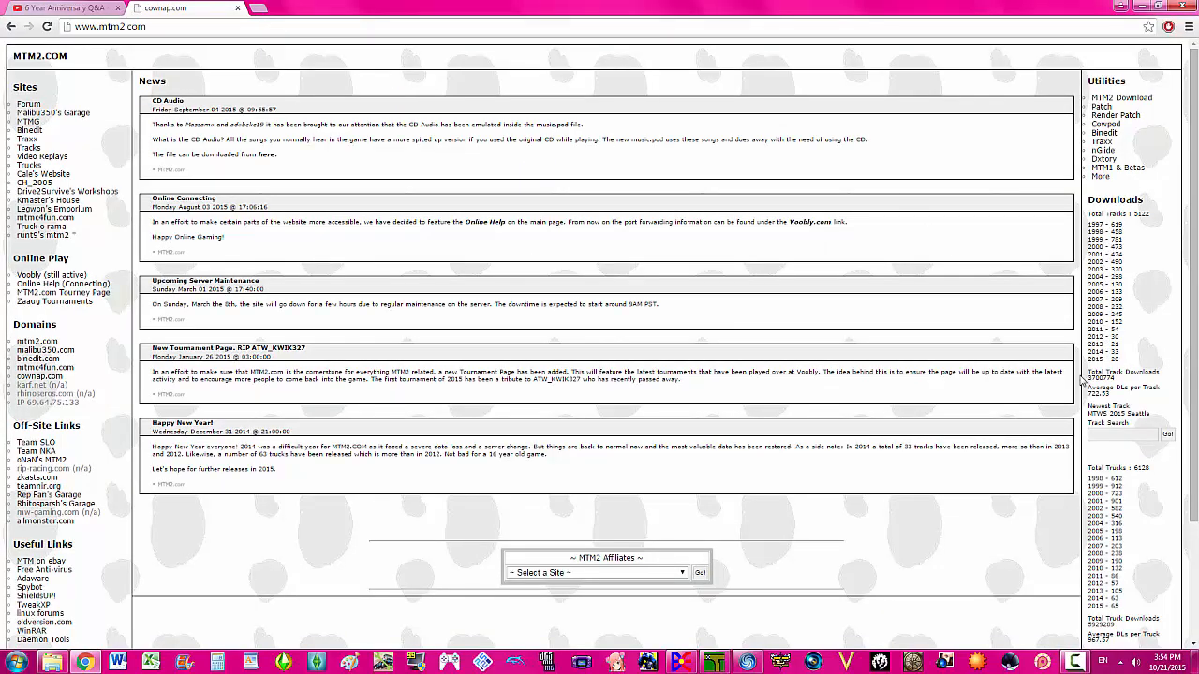
{"action": "left_click", "coordinate": [1092, 361]}
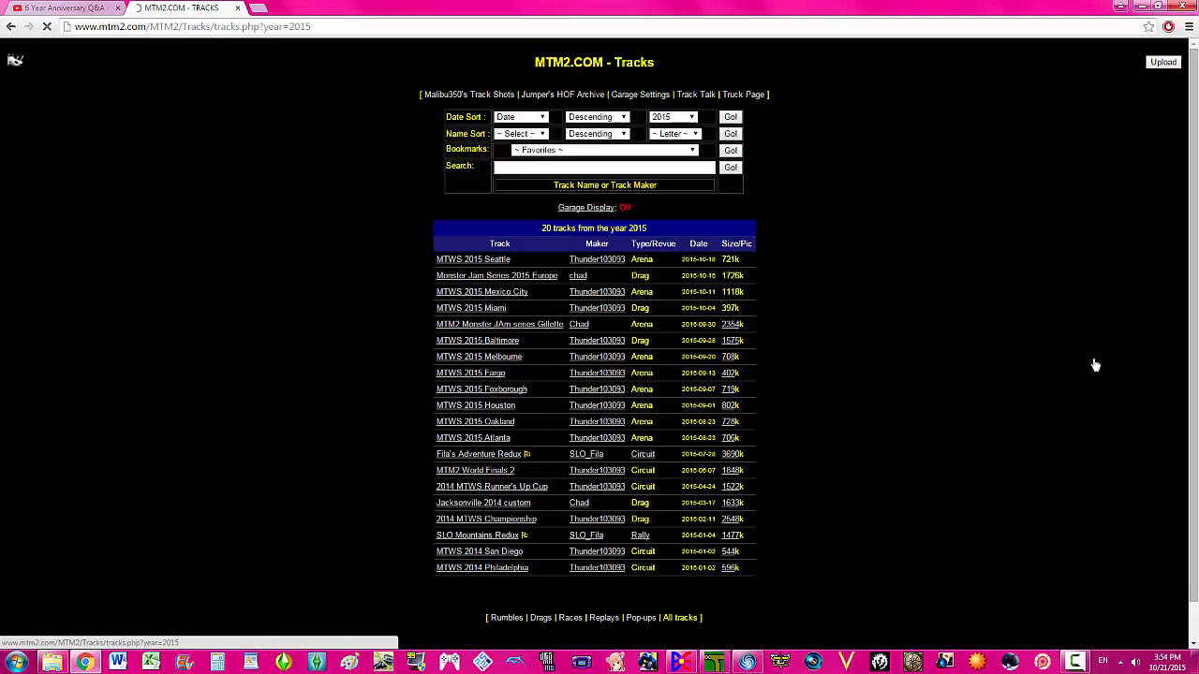
{"action": "left_click", "coordinate": [1159, 65]}
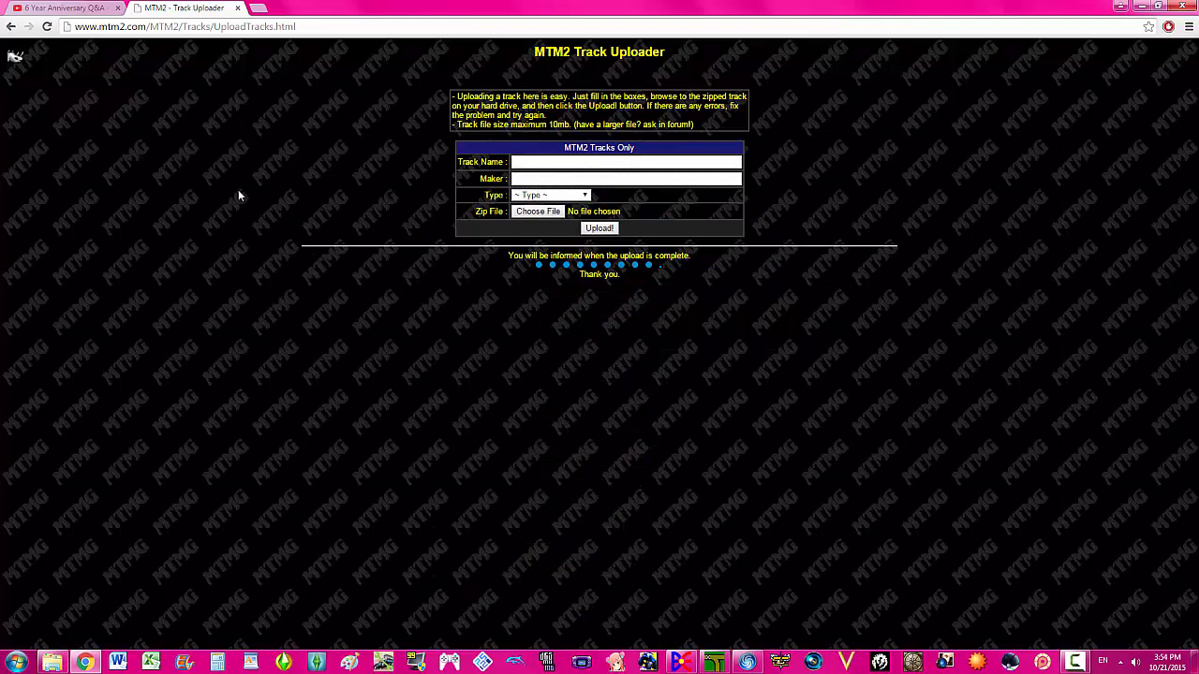
- Switch back to Traxx with the freestyle El Paso track
{"action": "left_click", "coordinate": [714, 662]}
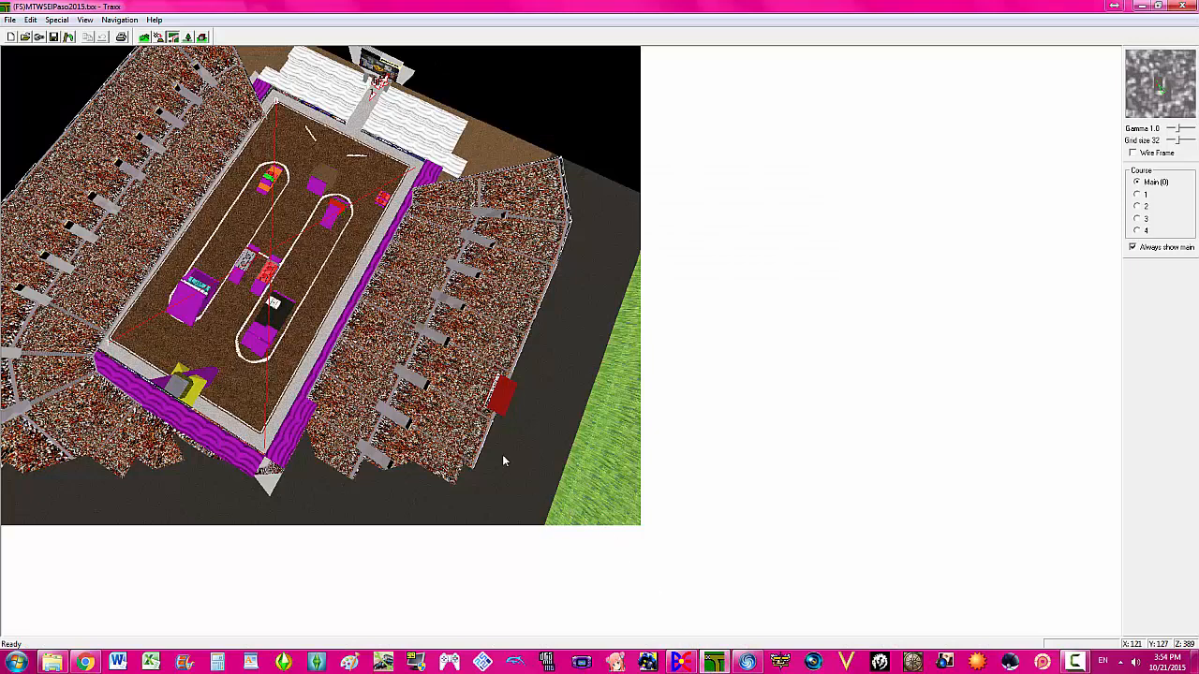